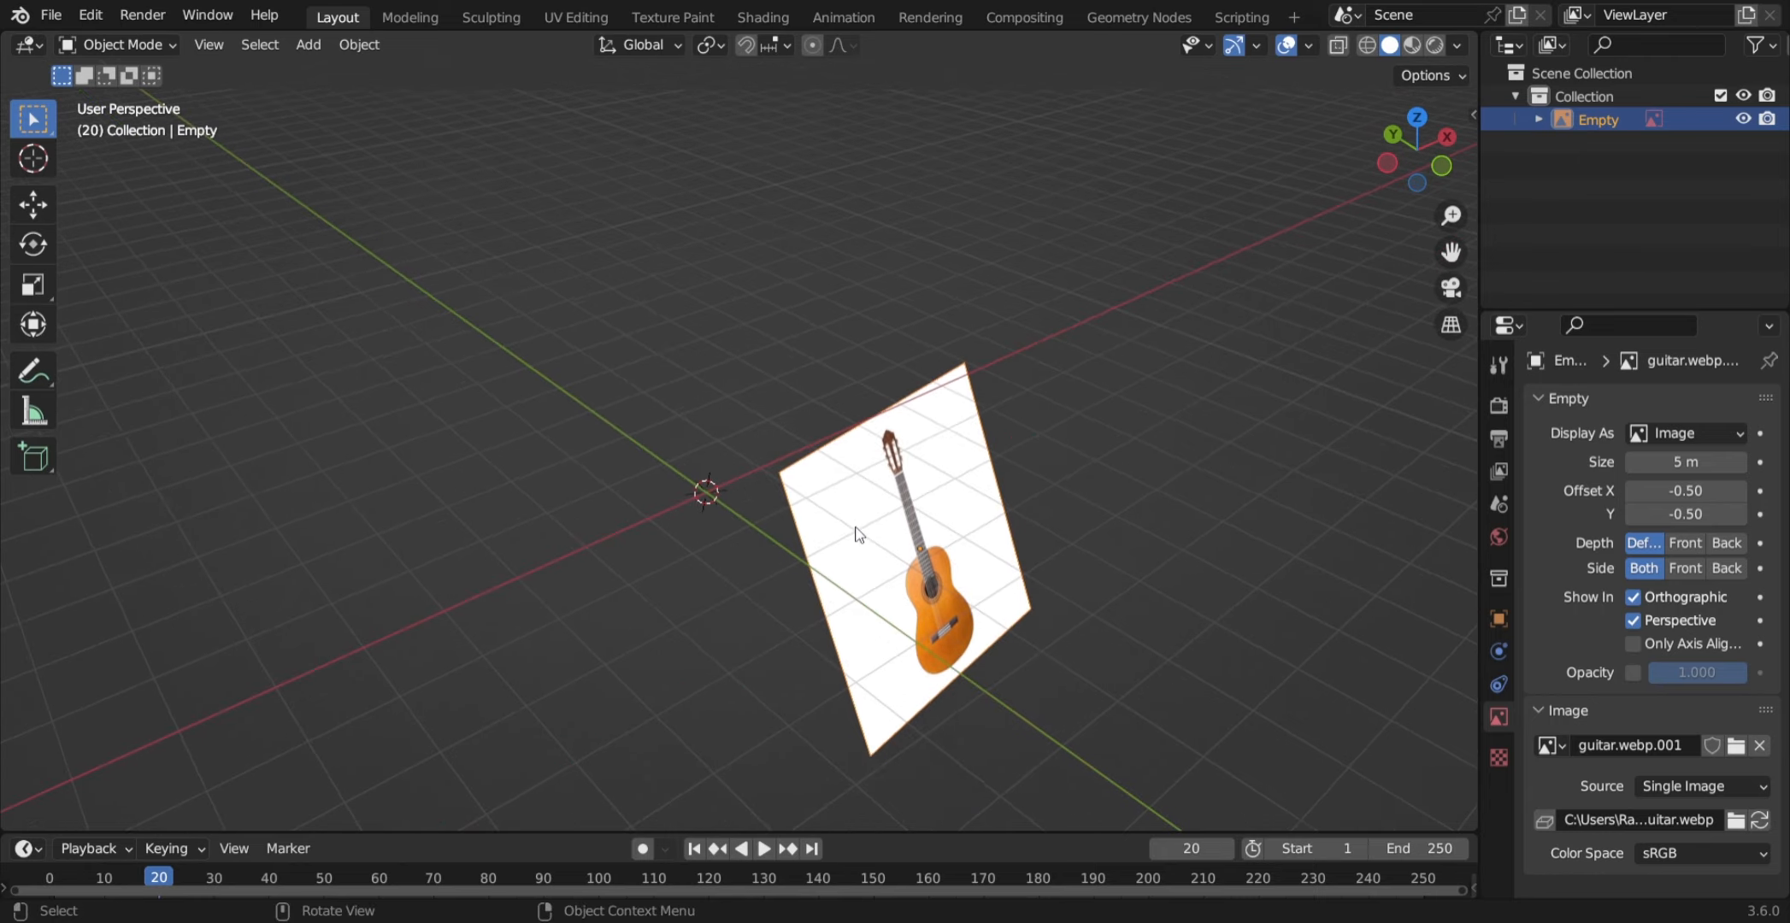
- Clear the guitar reference image's rotation and location so it lies flat at the world origin
key("alt+r")
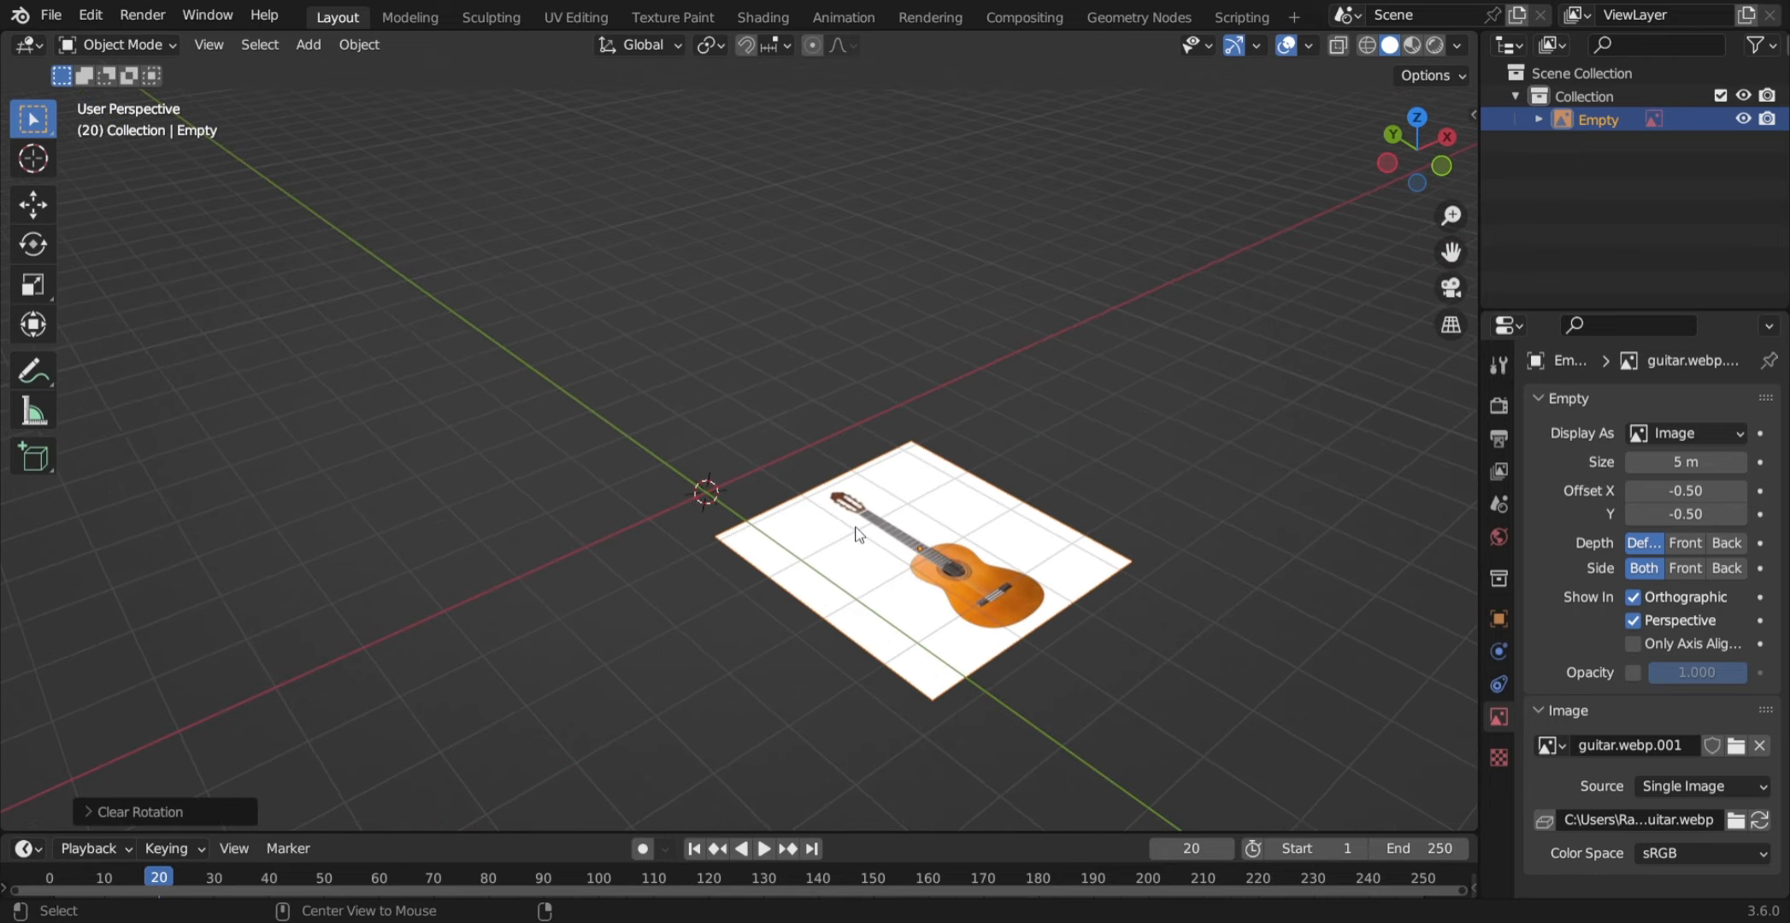
key("alt+g")
middle_click_drag(801, 517, 602, 600)
scroll(701, 502, "down", 2)
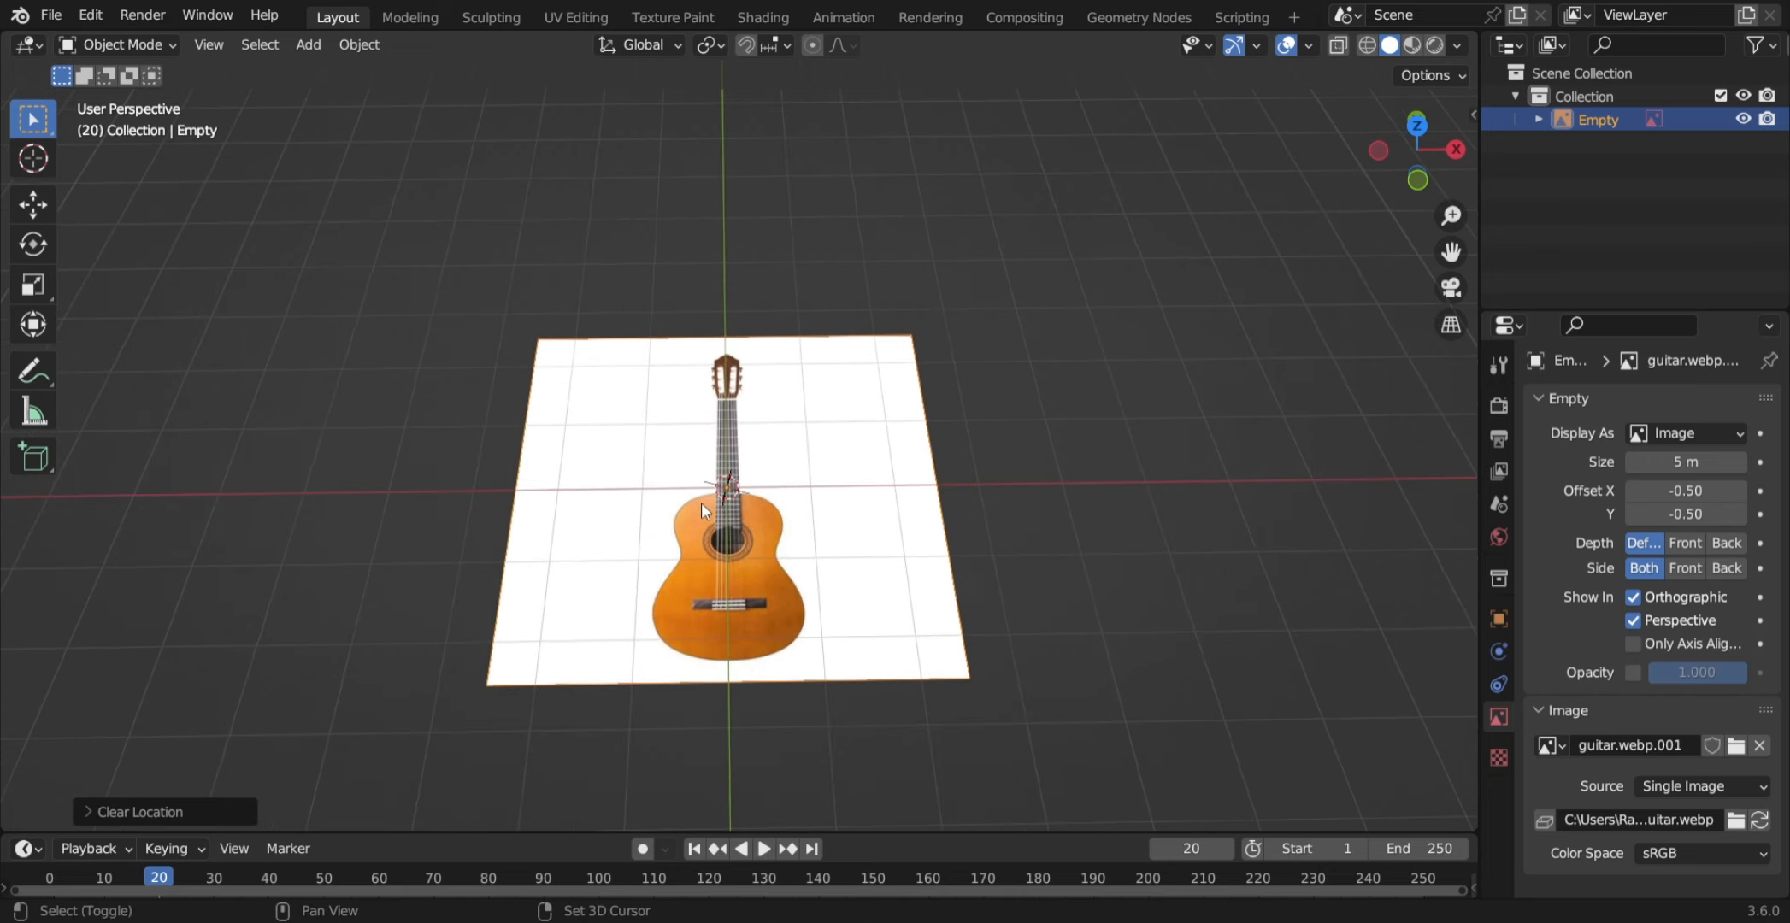
- Add a cube mesh at the world origin, over the guitar reference image
scroll(732, 552, "up", 3)
middle_click_drag(731, 553, 498, 477)
scroll(807, 400, "up", 2)
scroll(709, 398, "up", 2)
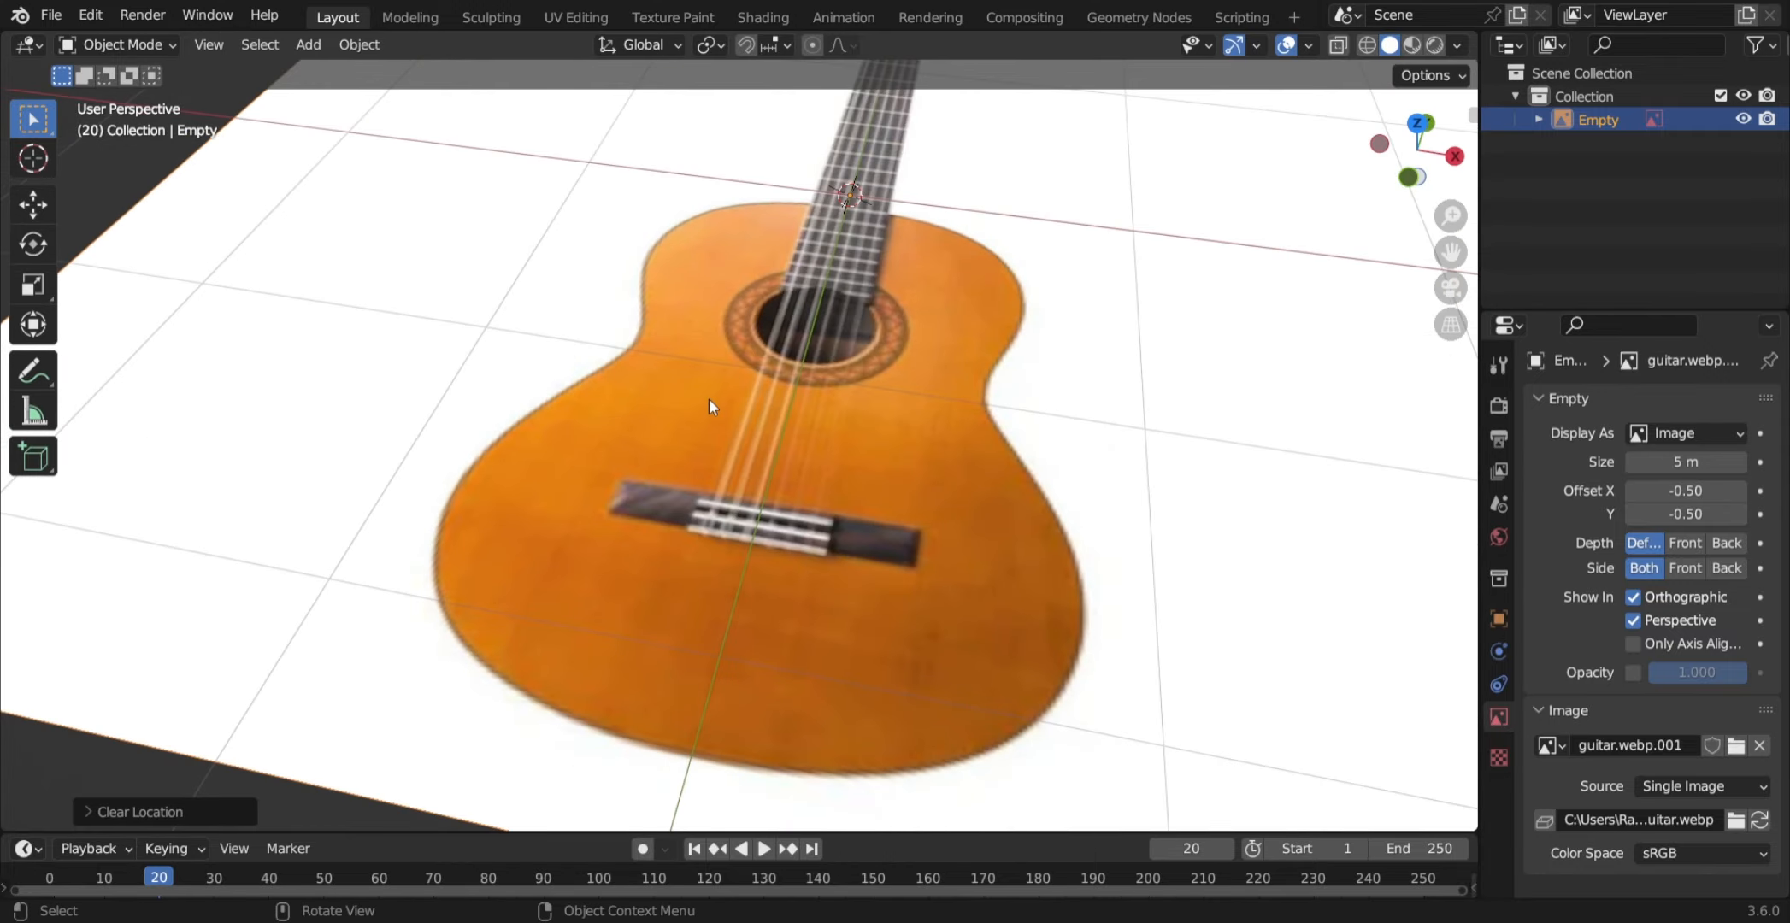
scroll(708, 398, "down", 4)
middle_click_drag(728, 408, 783, 524)
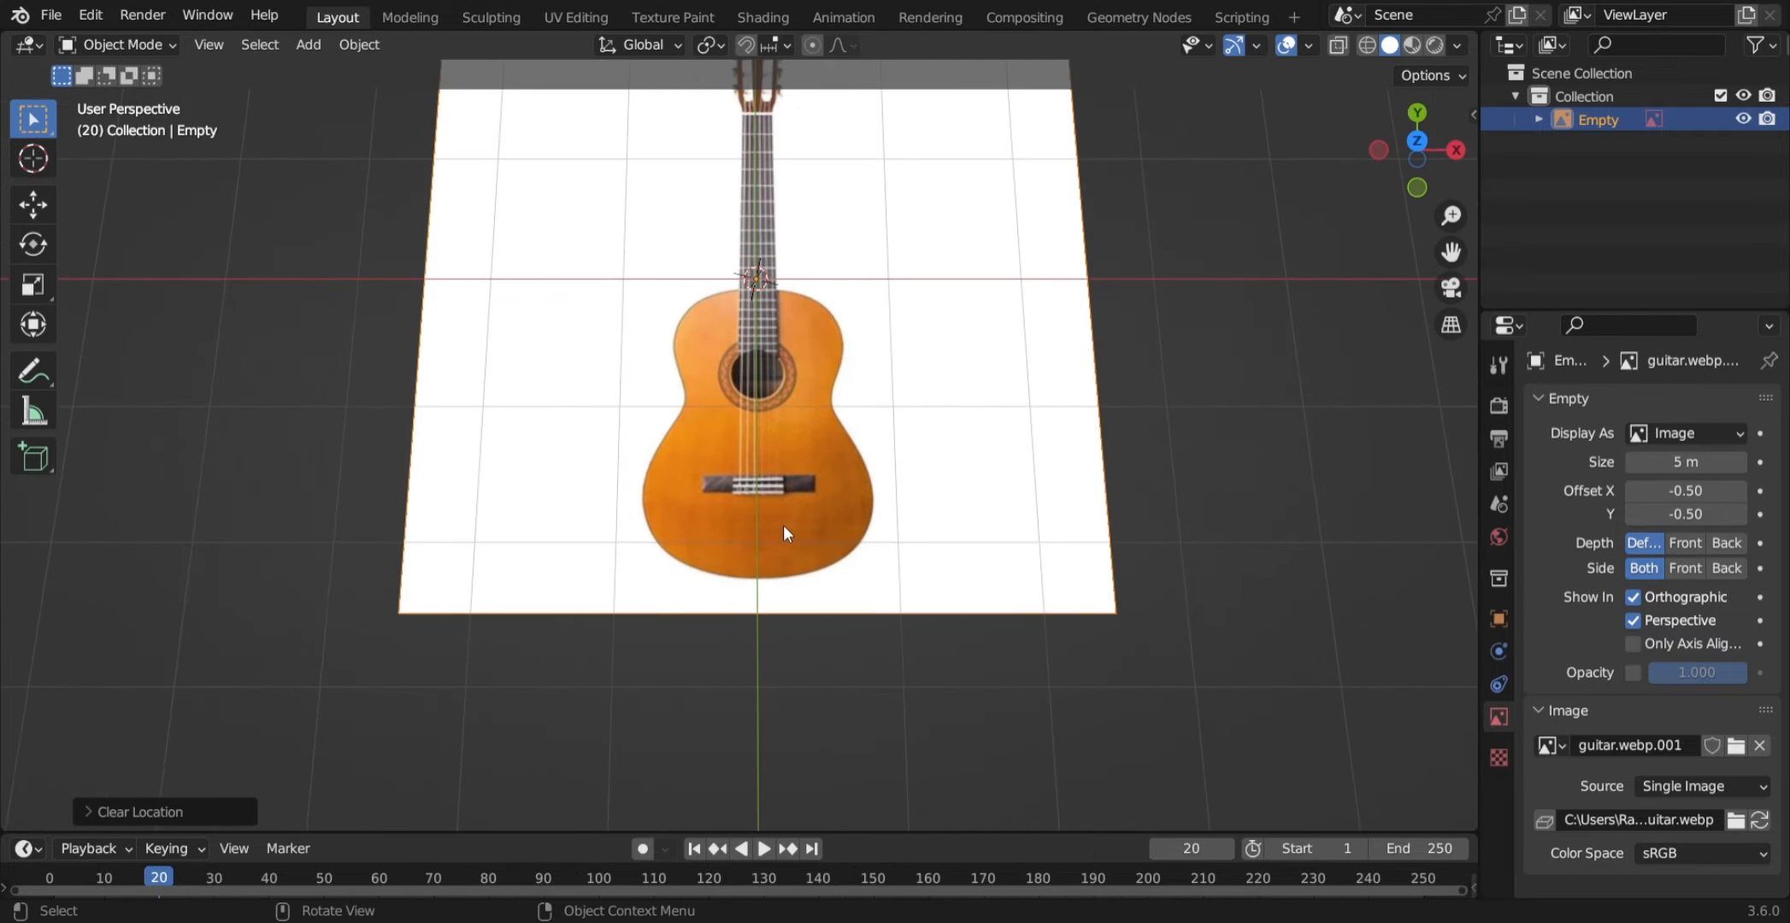
key("shift+a")
mouse_move(794, 279)
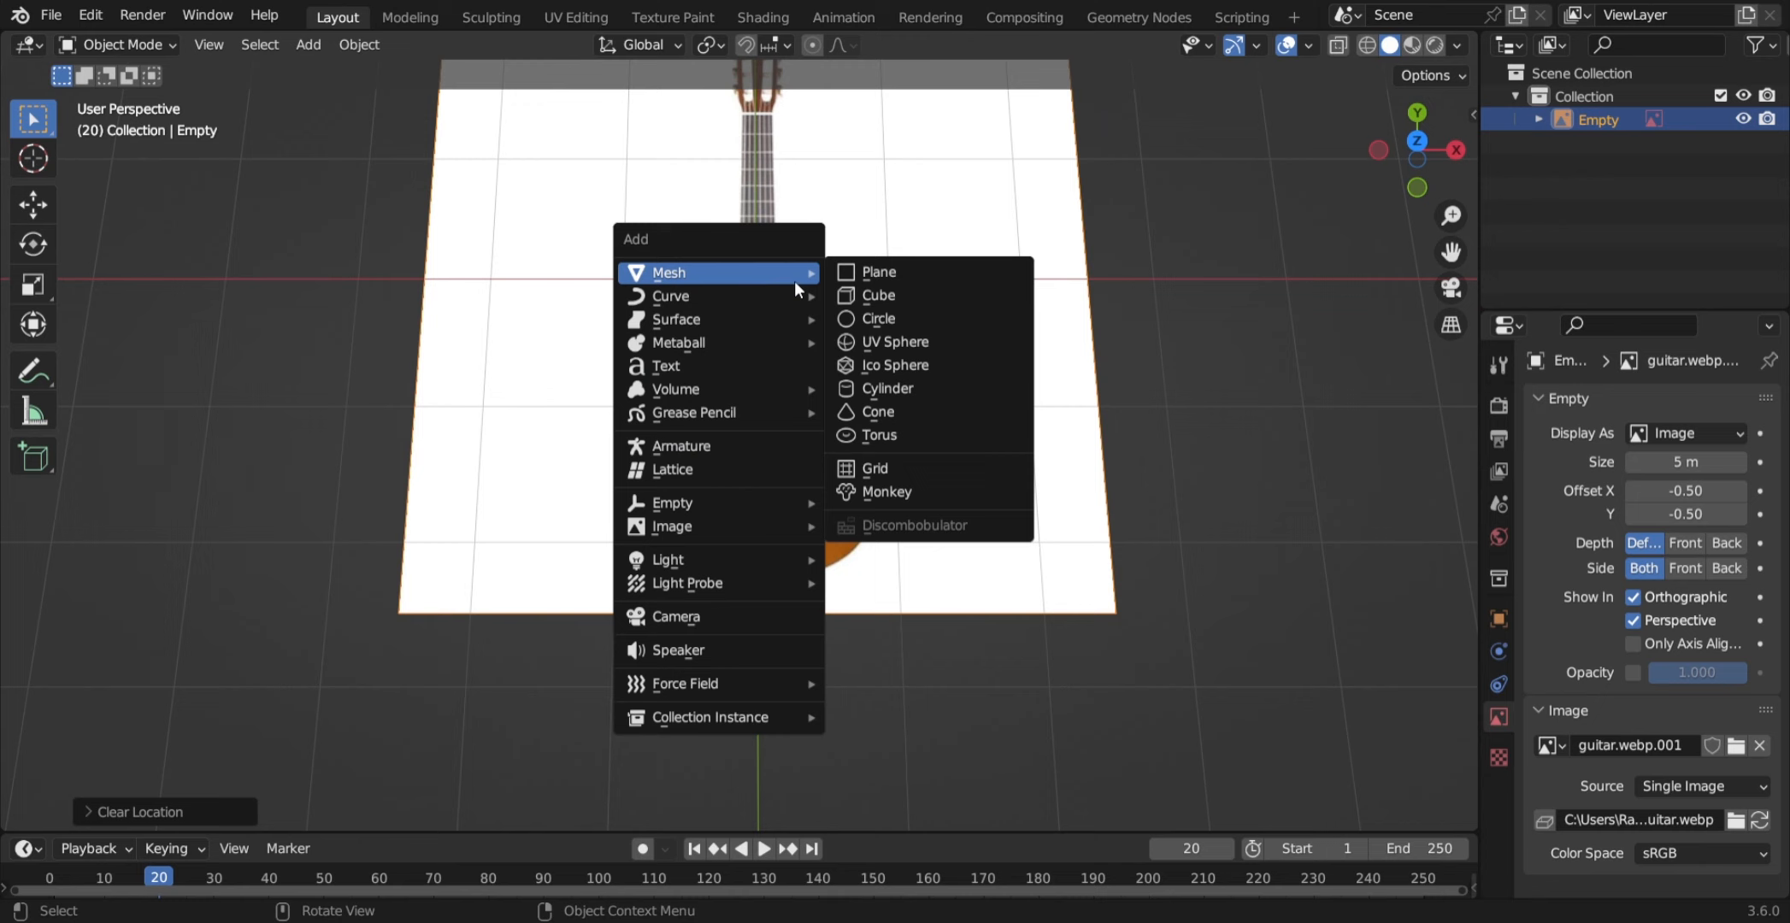
left_click(934, 291)
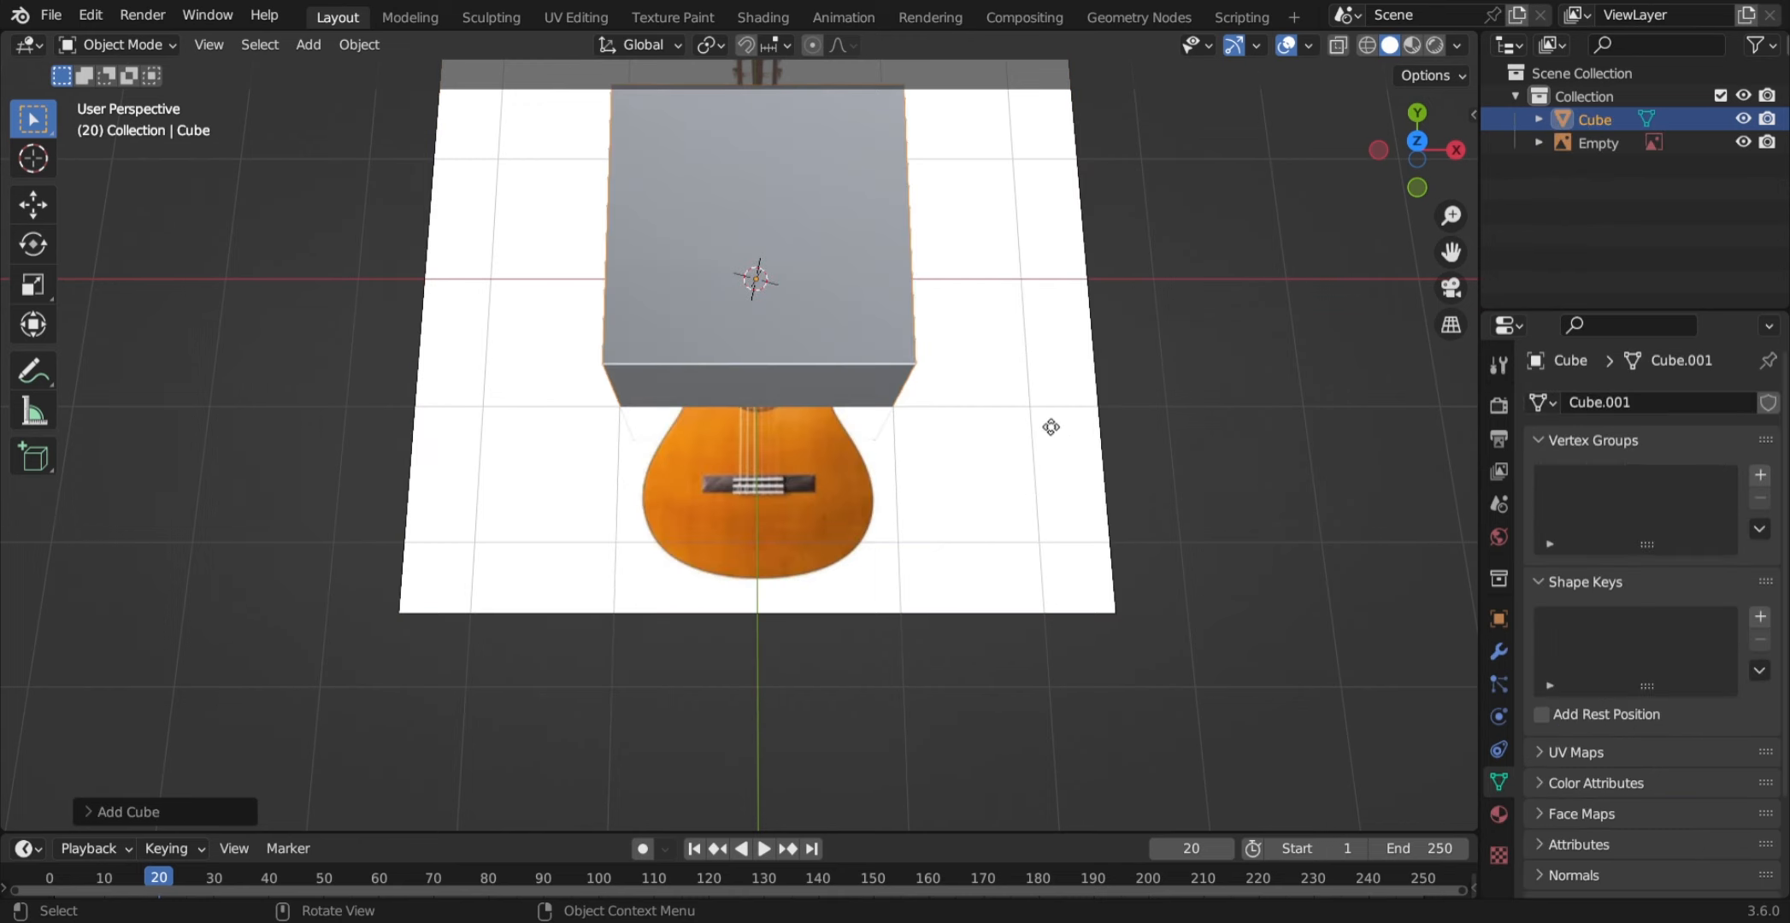
- Lower the cube along Z and scale it down to a small block just above the guitar's bridge
key("g")
key("z")
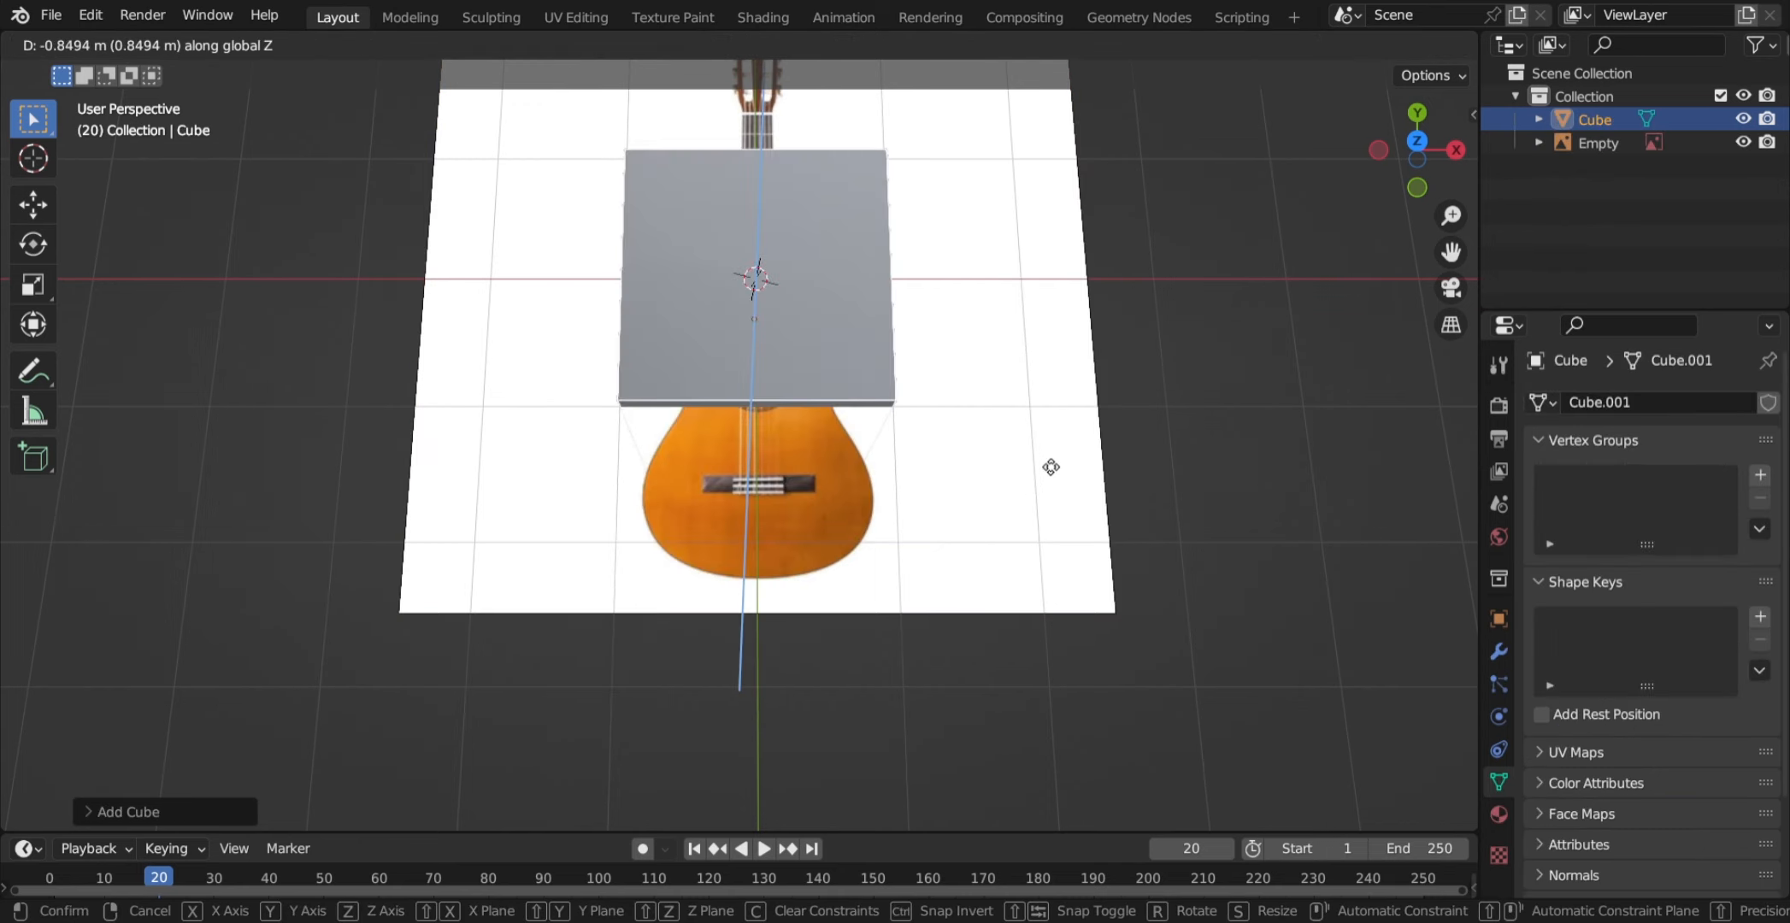
left_click(1050, 616)
key("s")
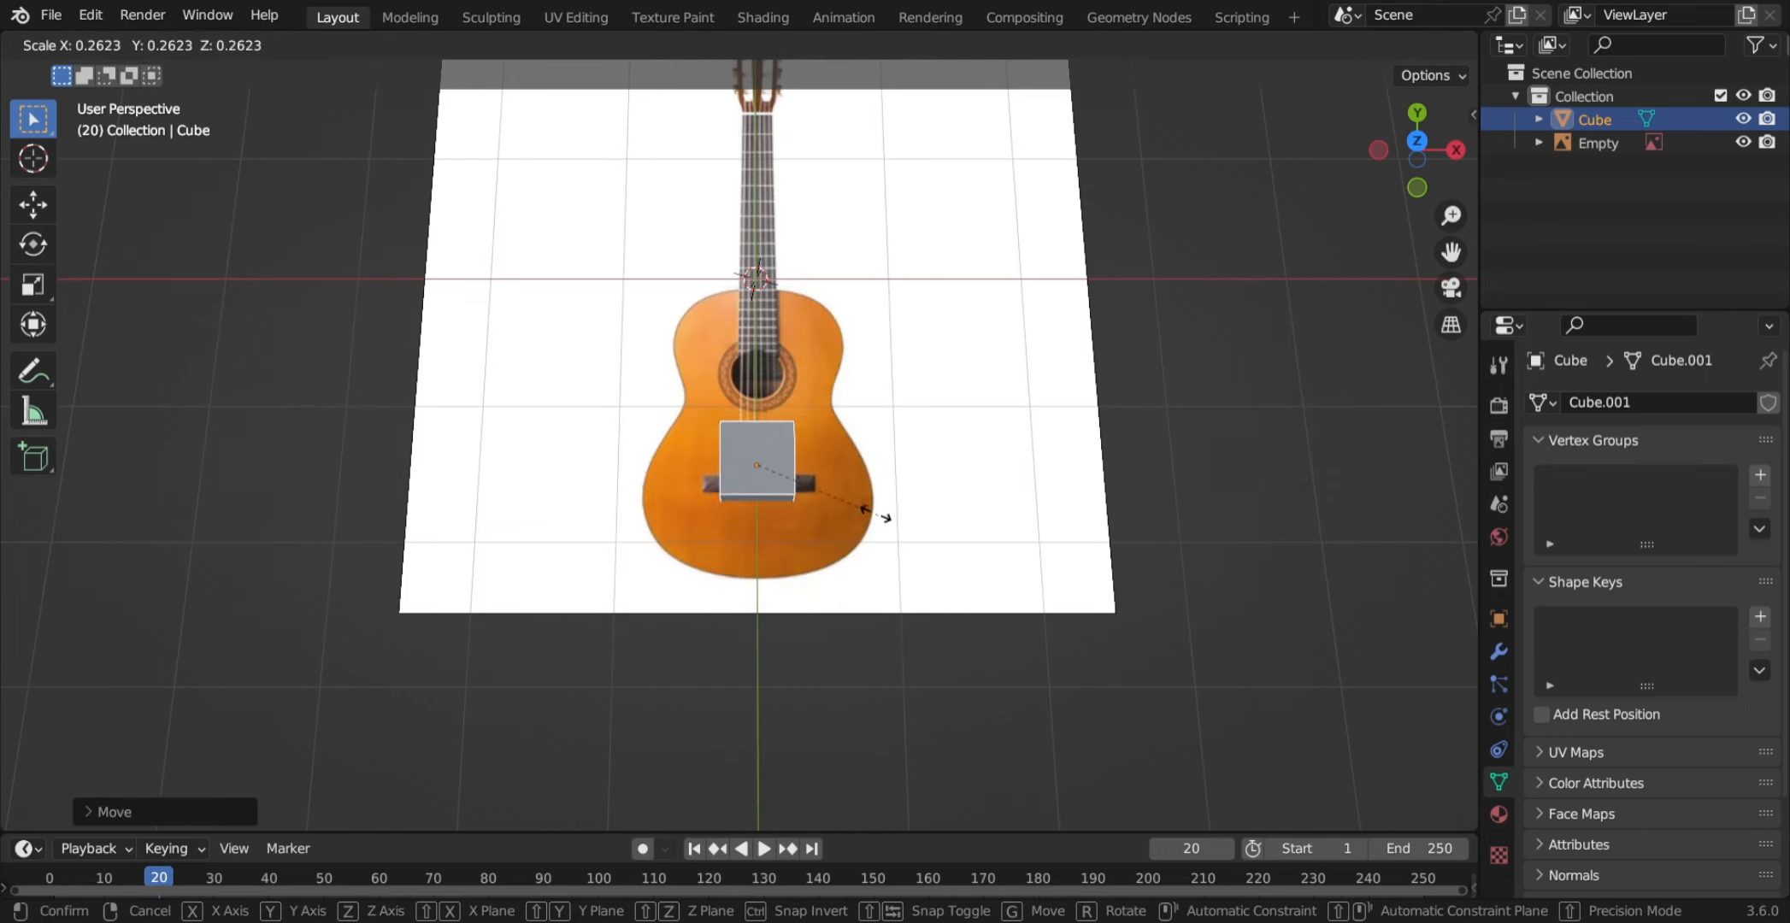
left_click(766, 530)
scroll(779, 509, "up", 5)
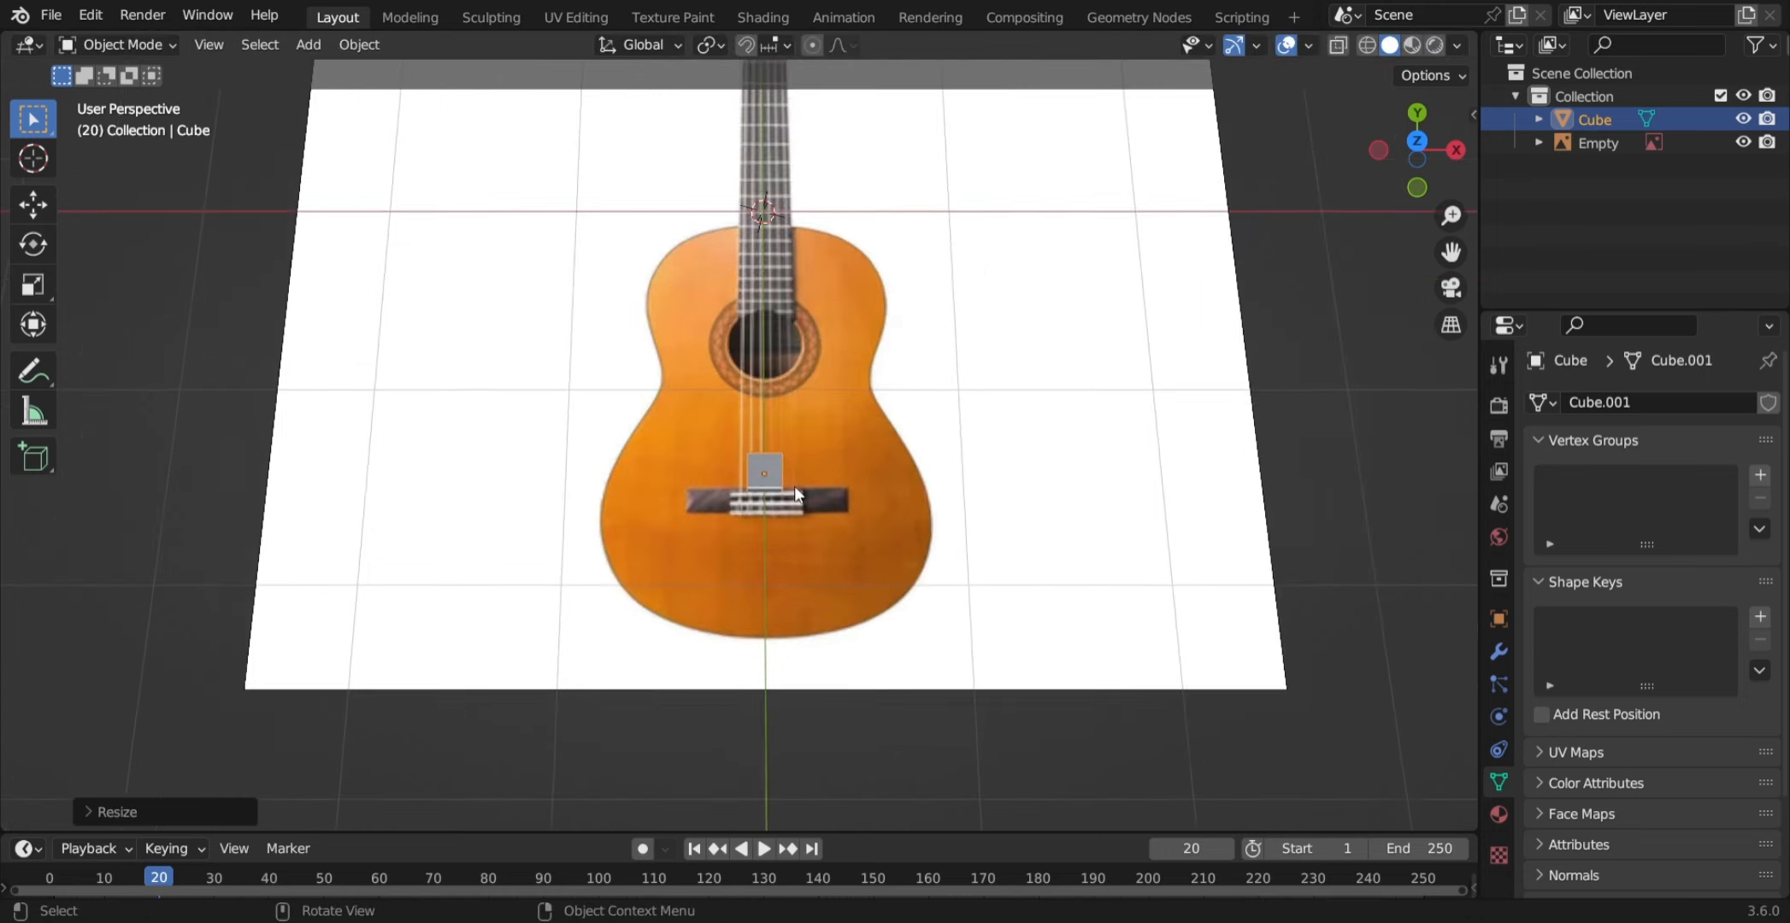
- Enable opacity for the guitar reference image and set it to 0.519
middle_click_drag(846, 493, 837, 386)
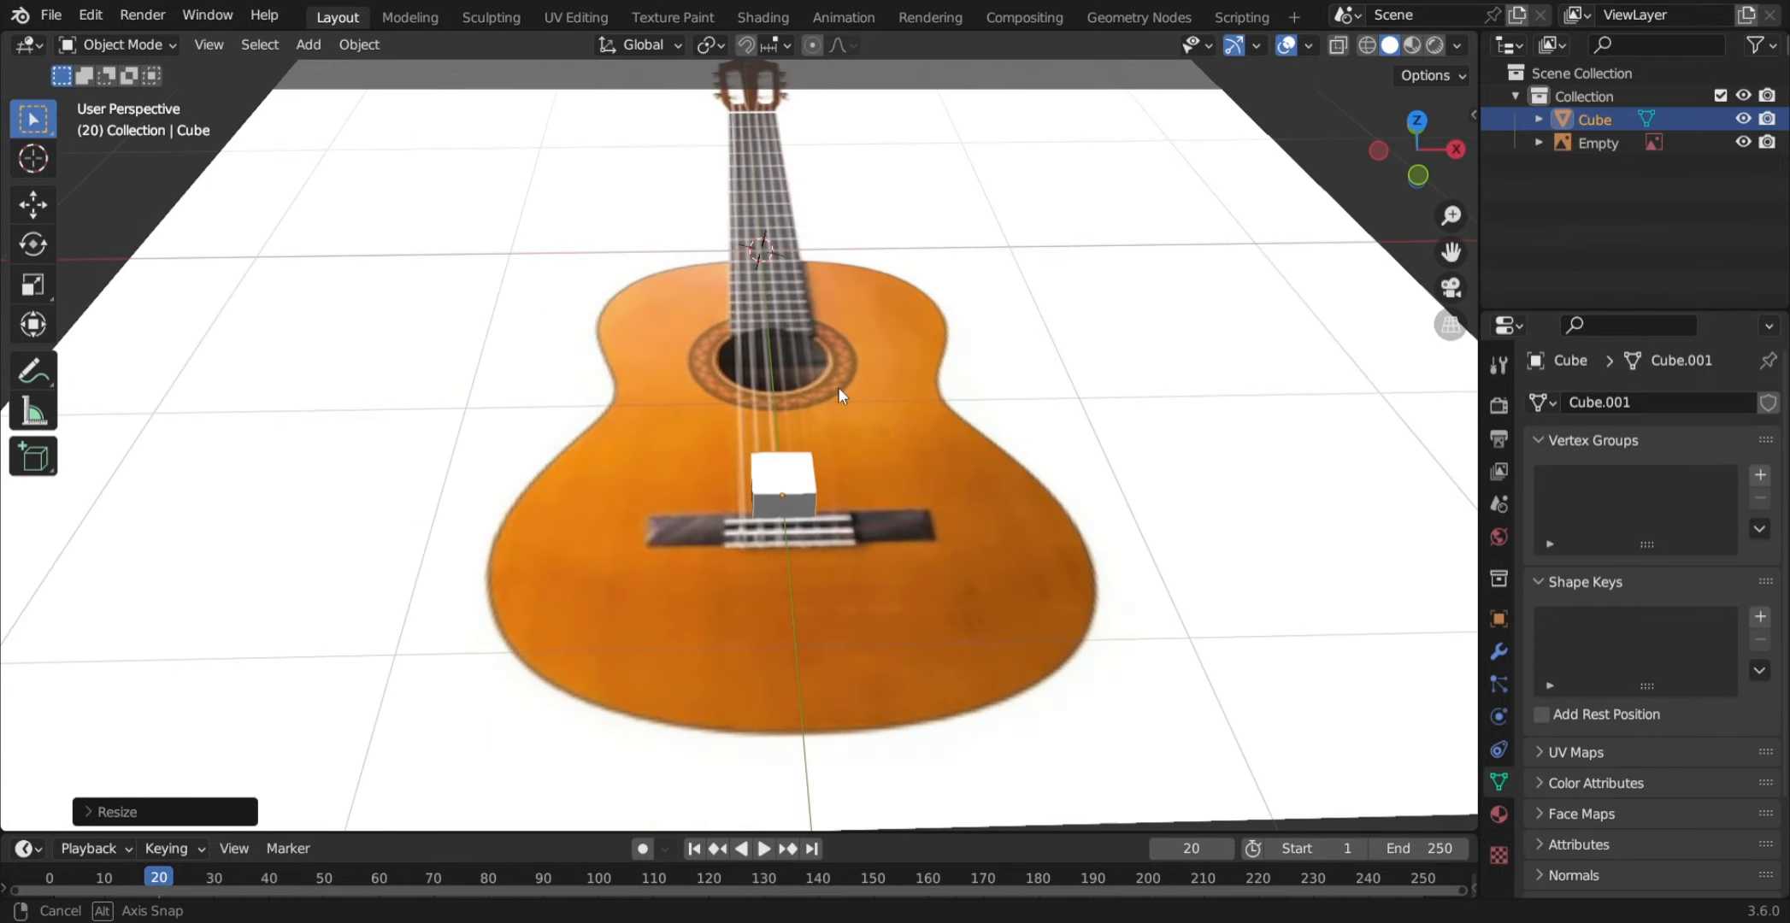
scroll(836, 387, "down", 3)
left_click(992, 344)
middle_click_drag(985, 348, 840, 416)
middle_click_drag(676, 499, 1054, 498)
scroll(791, 499, "up", 2)
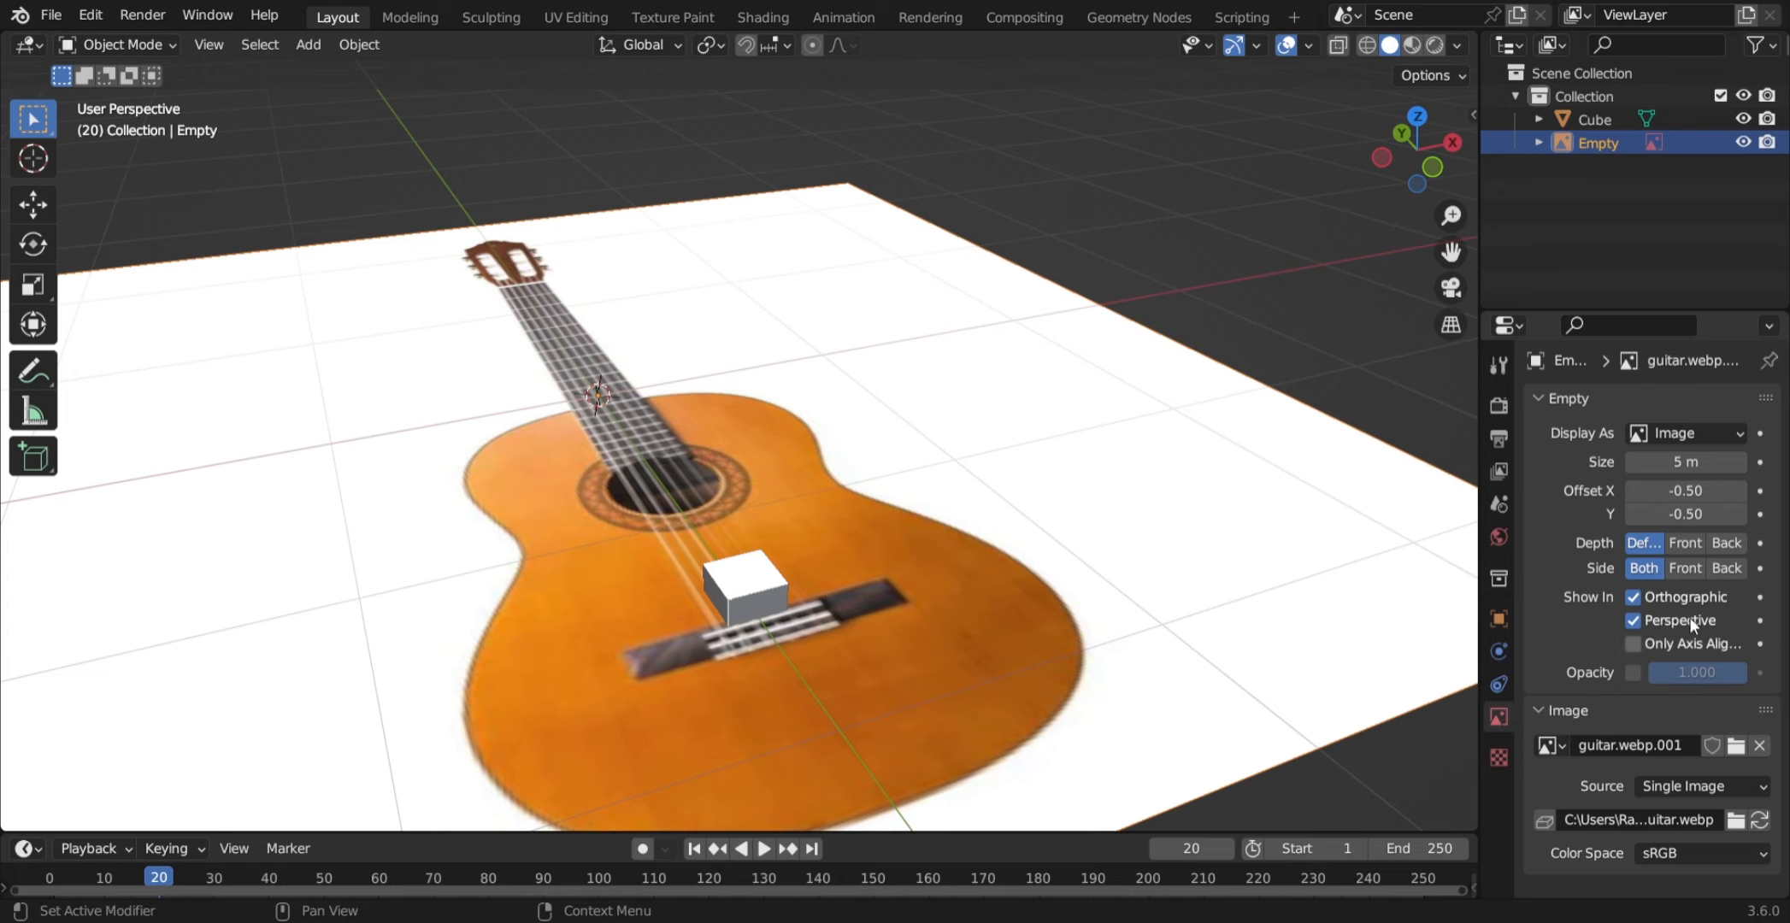
left_click(1632, 672)
mouse_move(1730, 675)
left_mouse_down()
mouse_move(1679, 674)
mouse_move(1702, 674)
left_mouse_up()
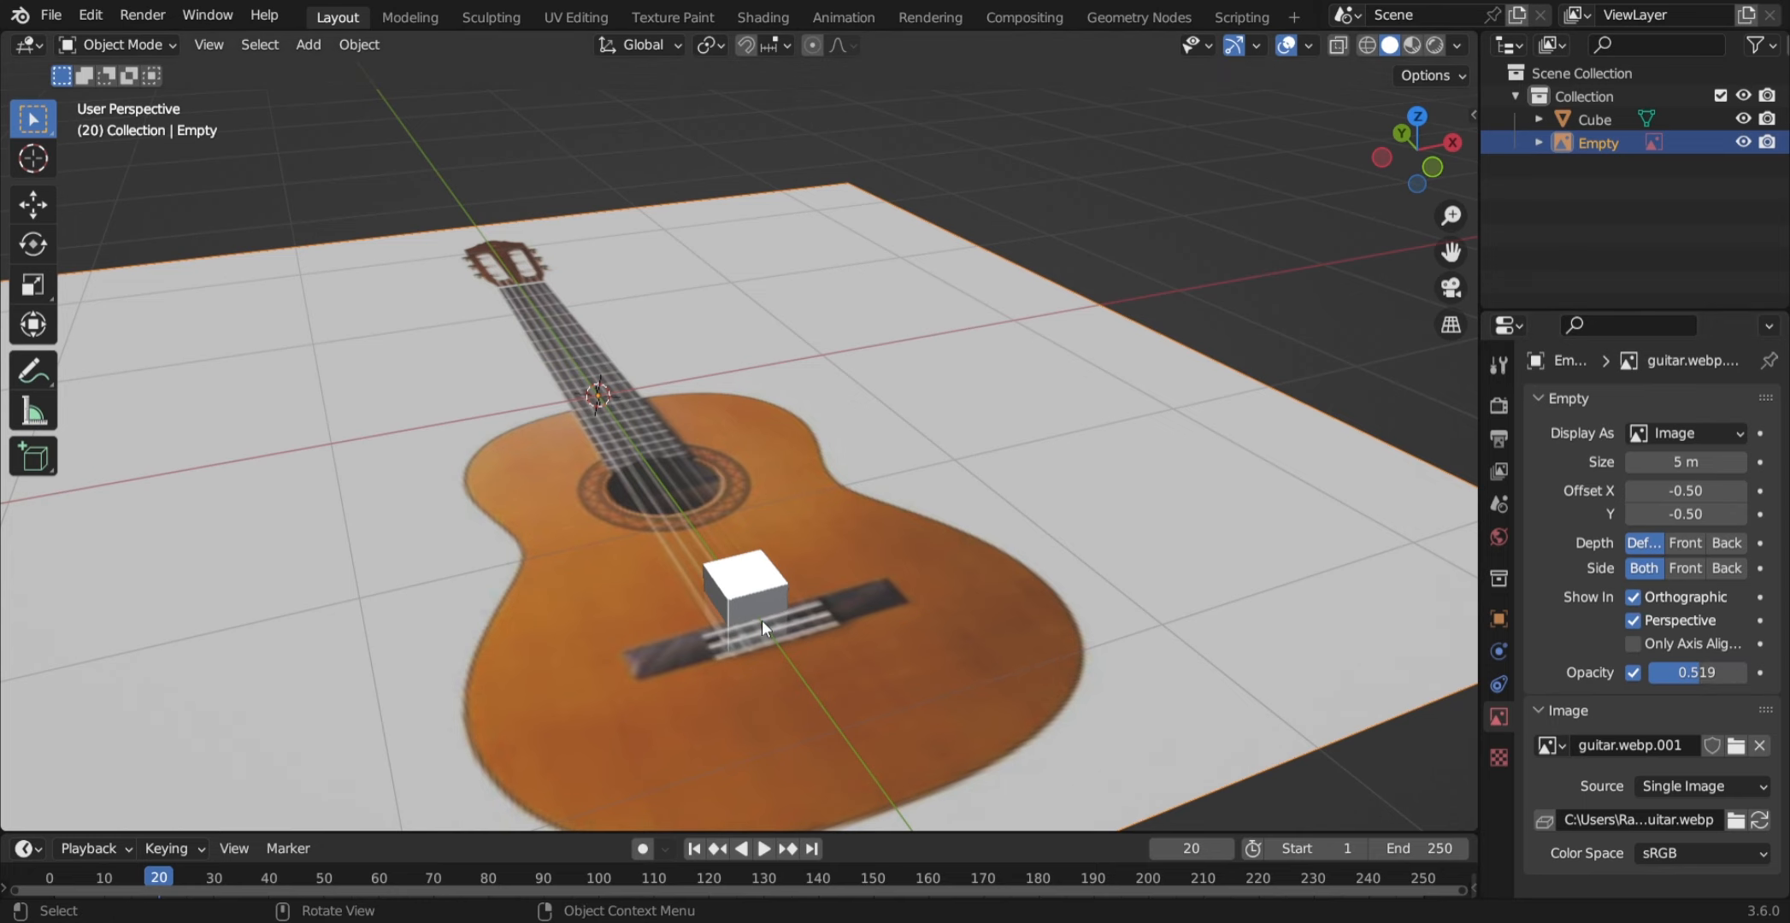
- Move the cube along Y to the bottom edge of the guitar's body
left_click(763, 592)
middle_click_drag(762, 591, 781, 547)
scroll(781, 547, "up", 5)
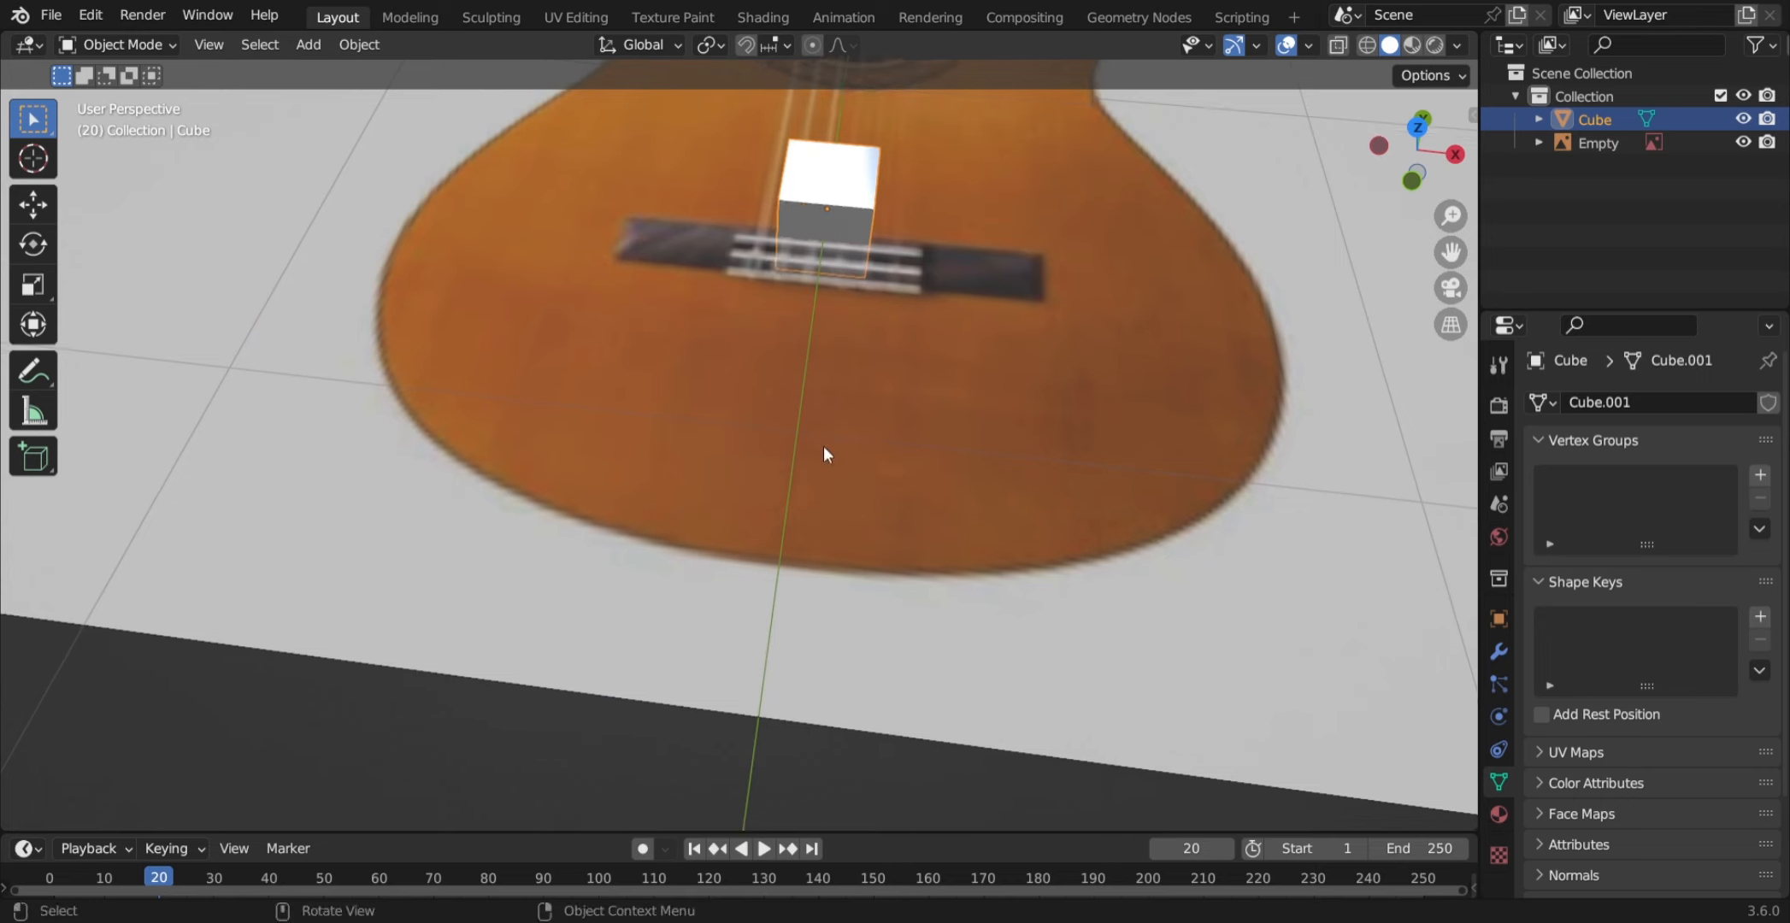
scroll(824, 453, "up", 1)
key("g")
key("y")
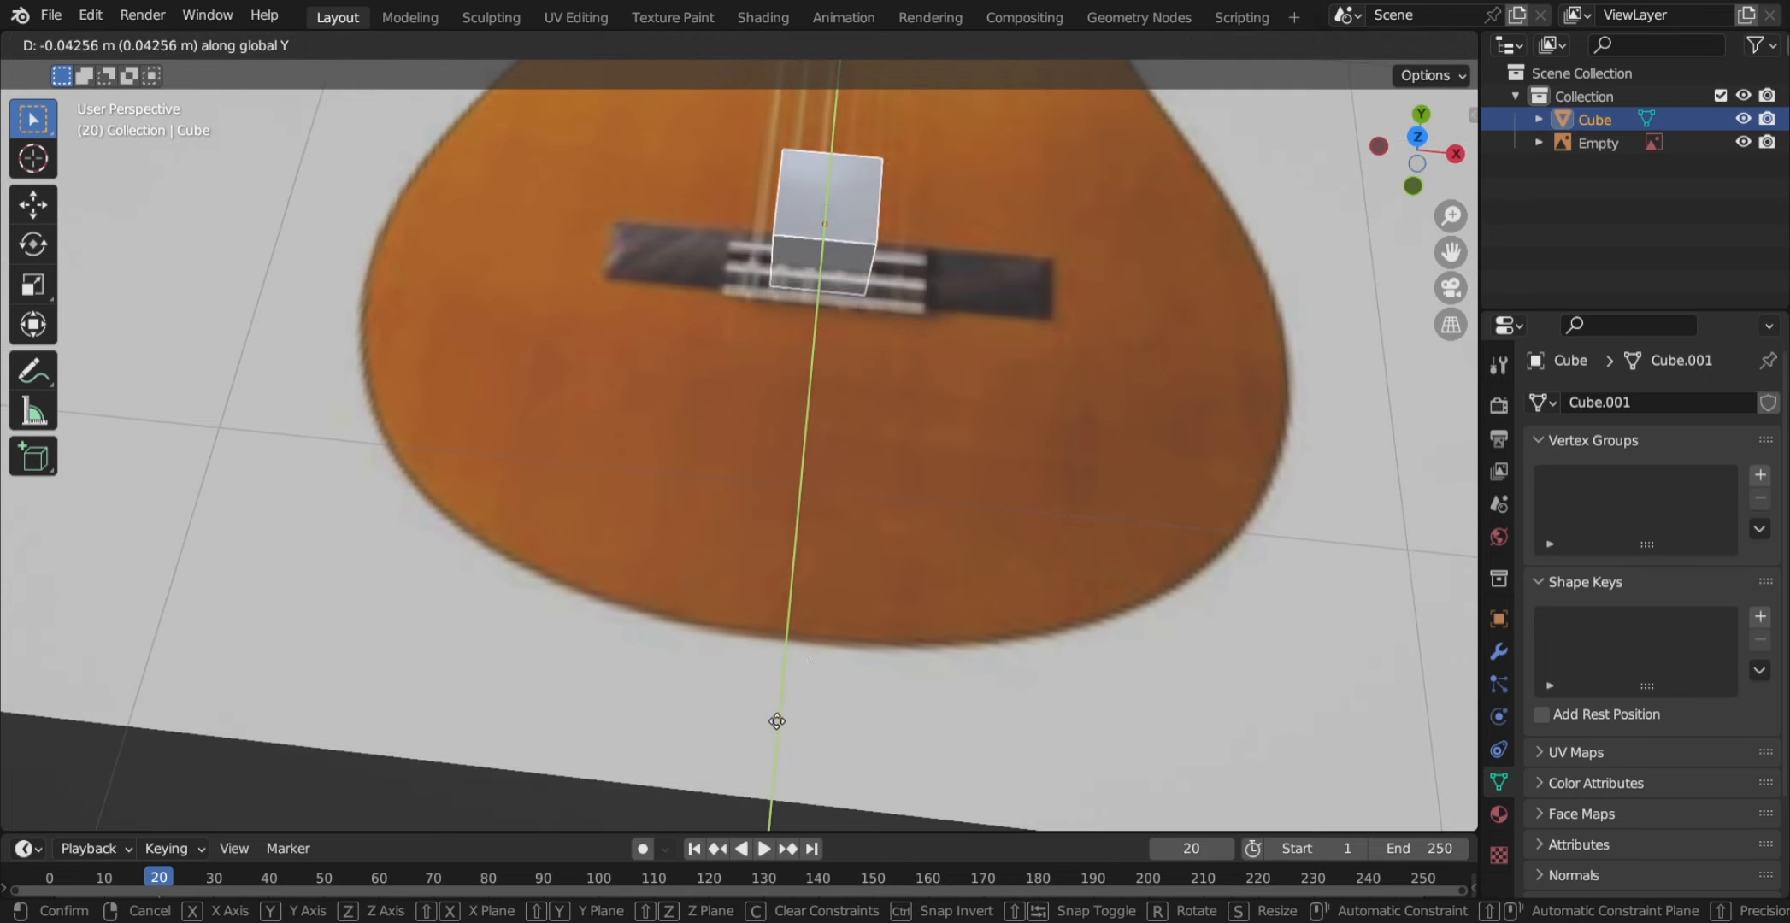
left_click(702, 246)
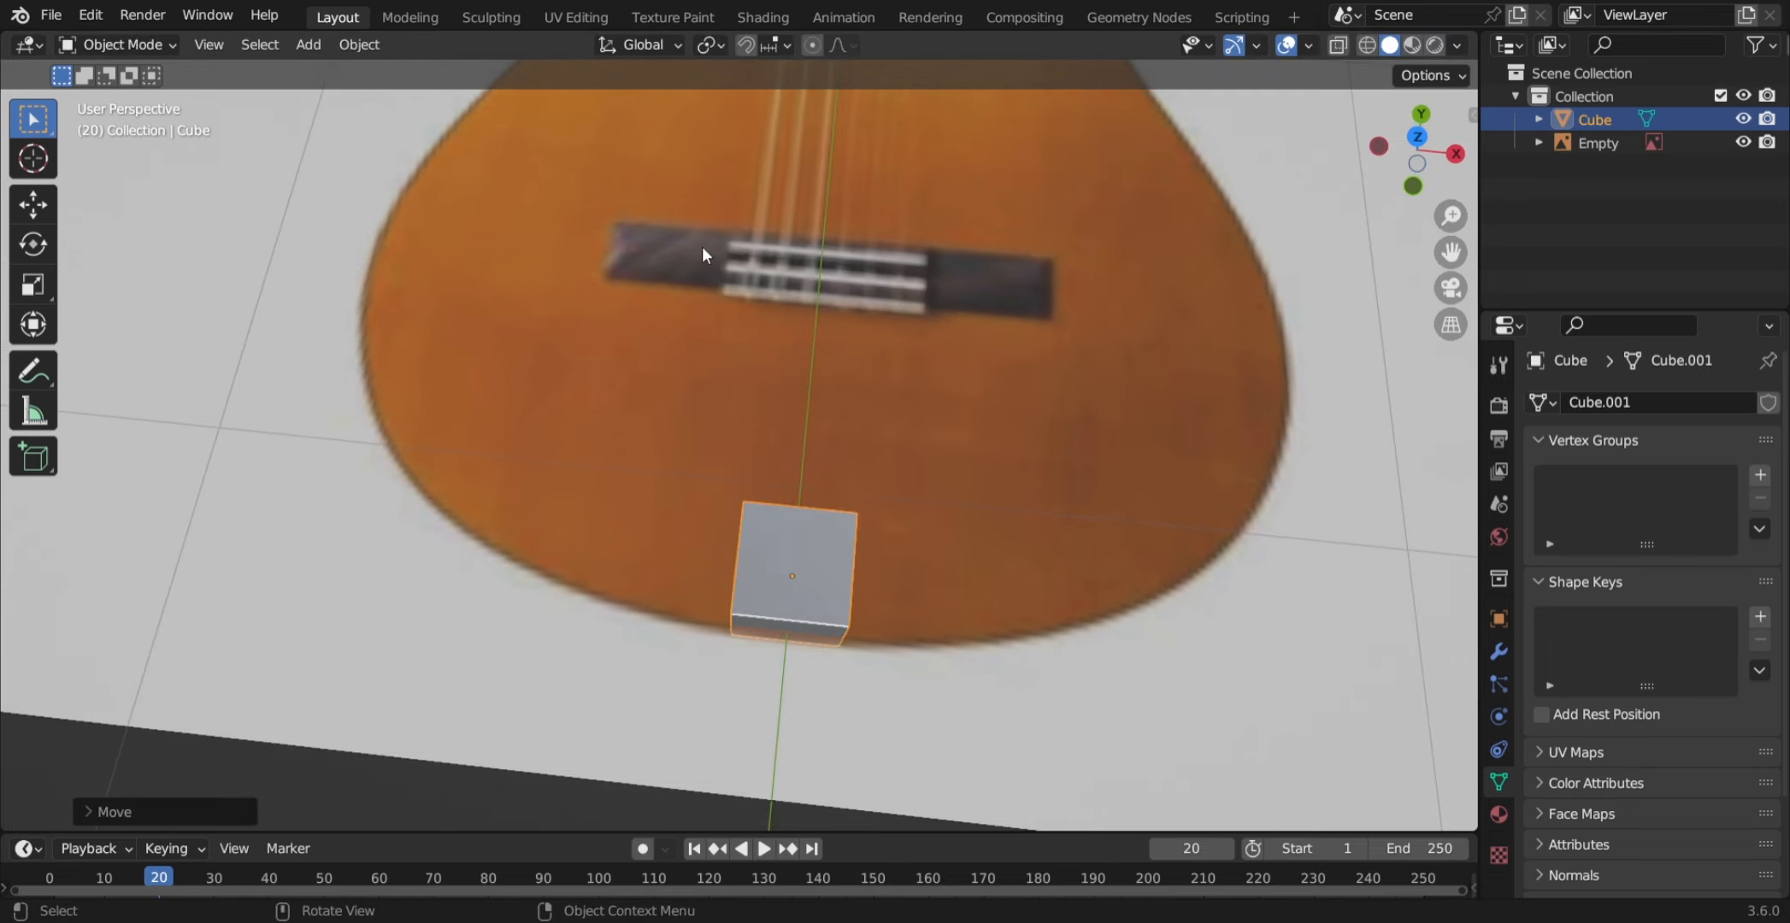
- Switch to wireframe display so the guitar's outline can be seen through the cube
middle_click_drag(840, 441, 766, 408)
scroll(804, 308, "up", 3)
scroll(766, 408, "up", 4)
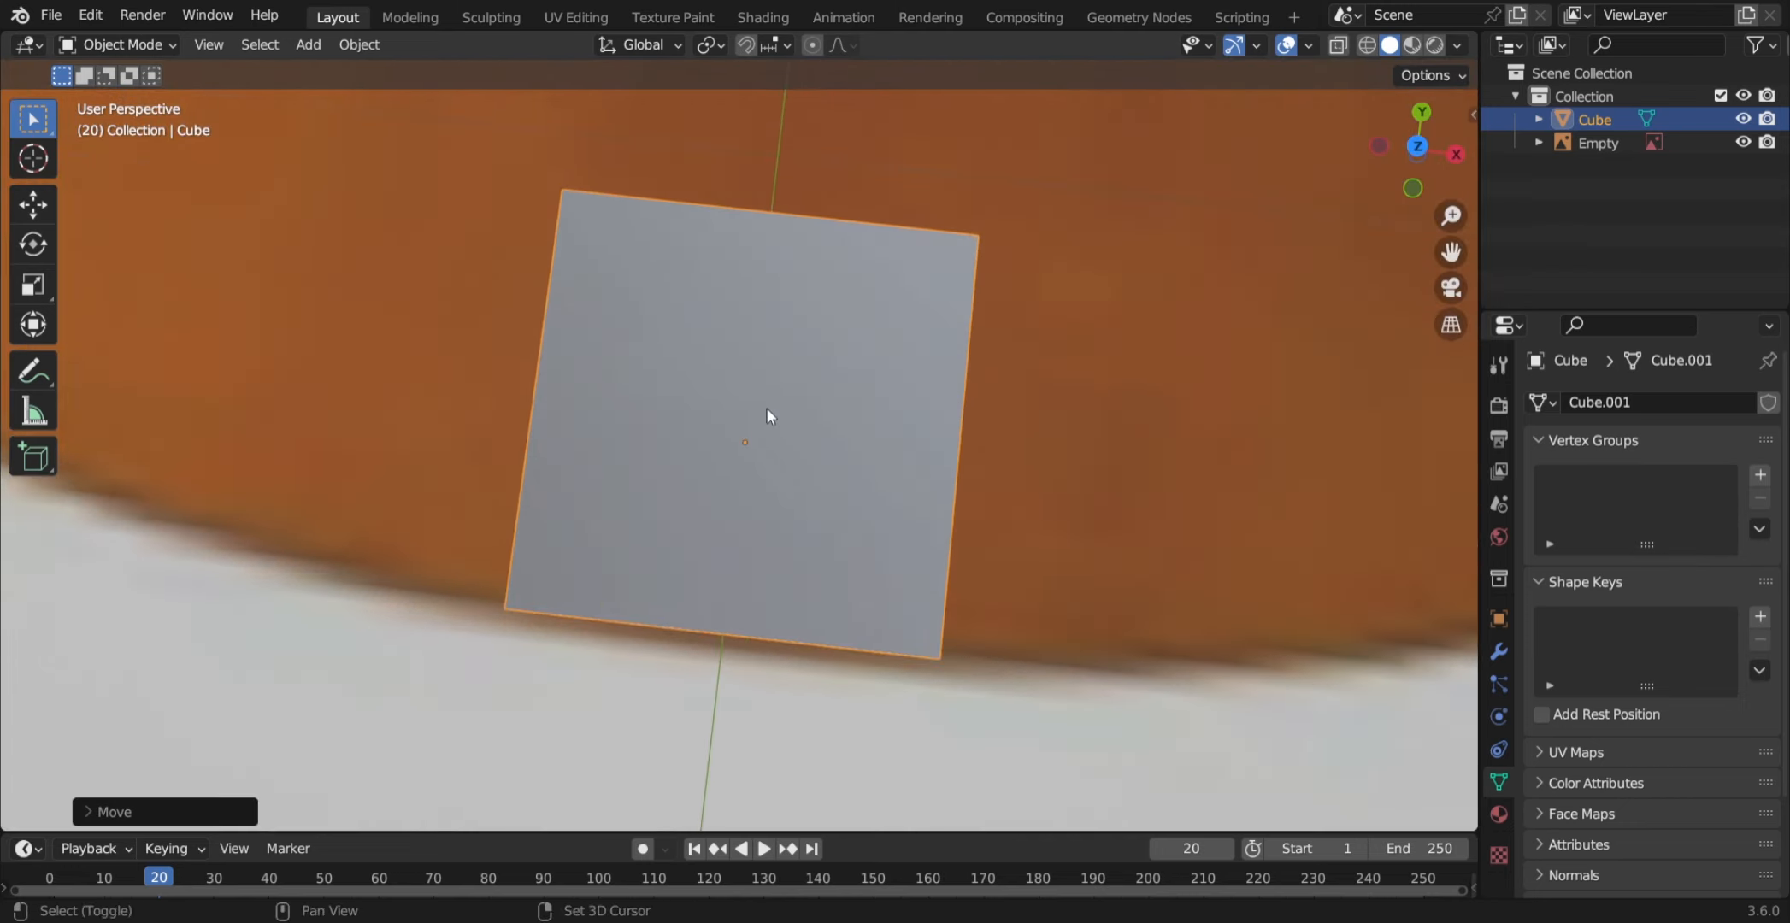
key("shift+z")
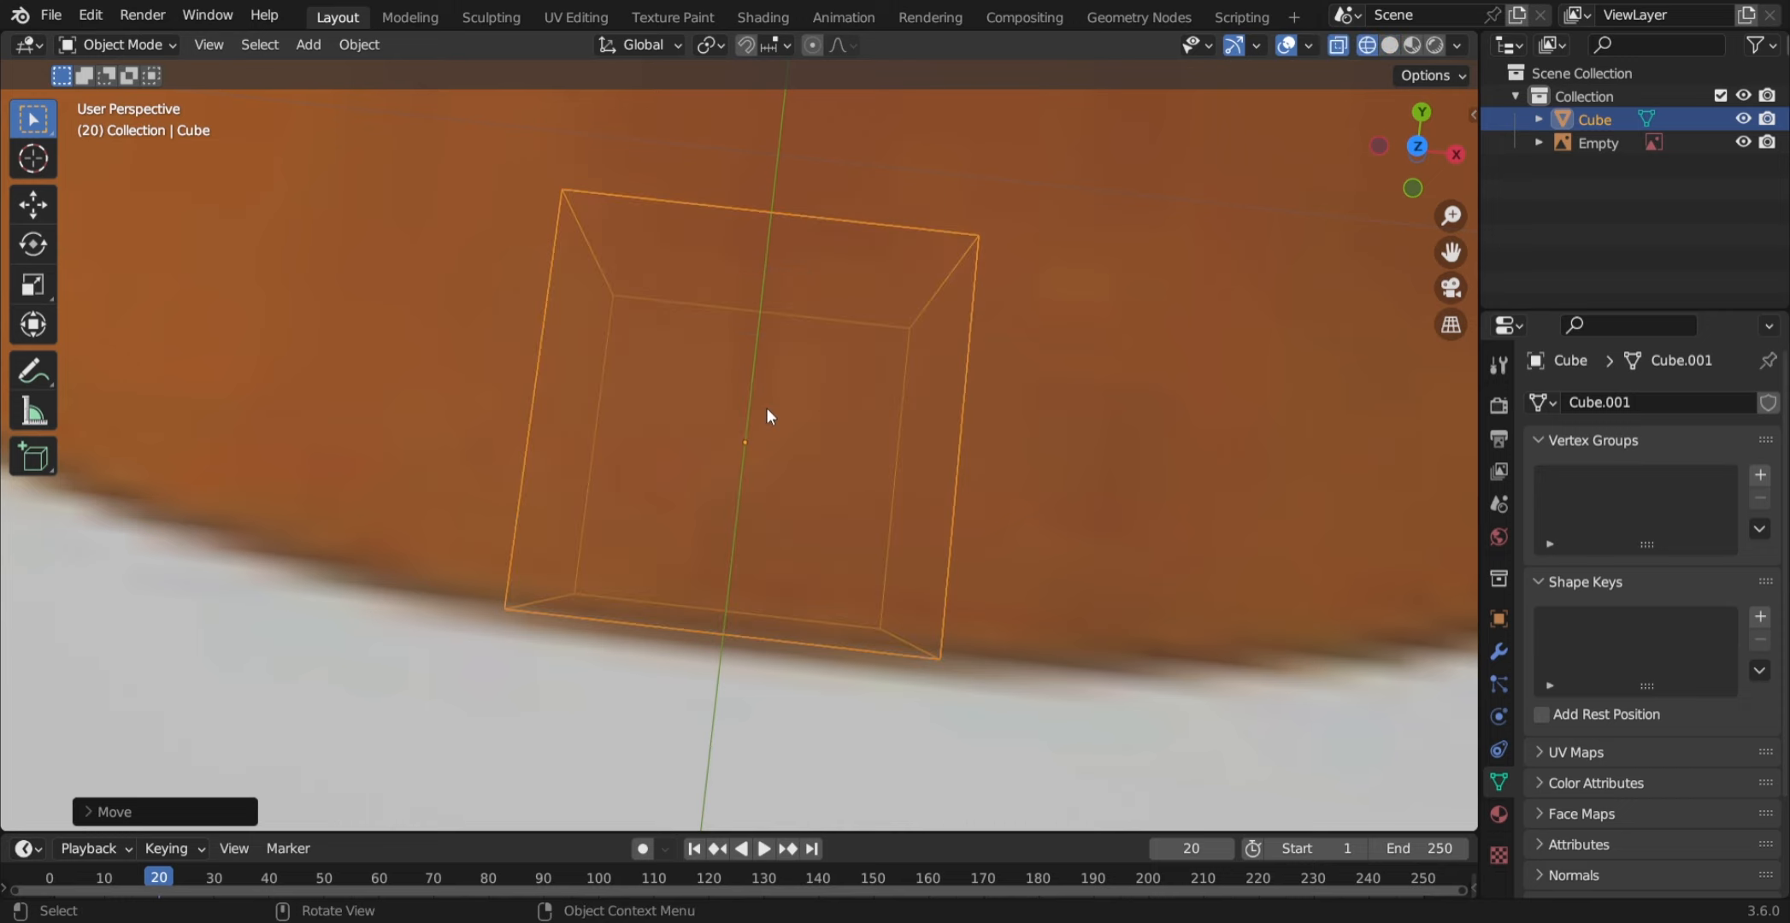
- Nudge the cube along Y so its outer side lines up with the guitar body's bottom outline
mouse_move(765, 406)
middle_mouse_down()
mouse_move(855, 193)
mouse_move(762, 453)
mouse_move(1065, 417)
mouse_move(472, 340)
mouse_move(555, 667)
mouse_move(781, 312)
mouse_move(765, 406)
middle_mouse_up()
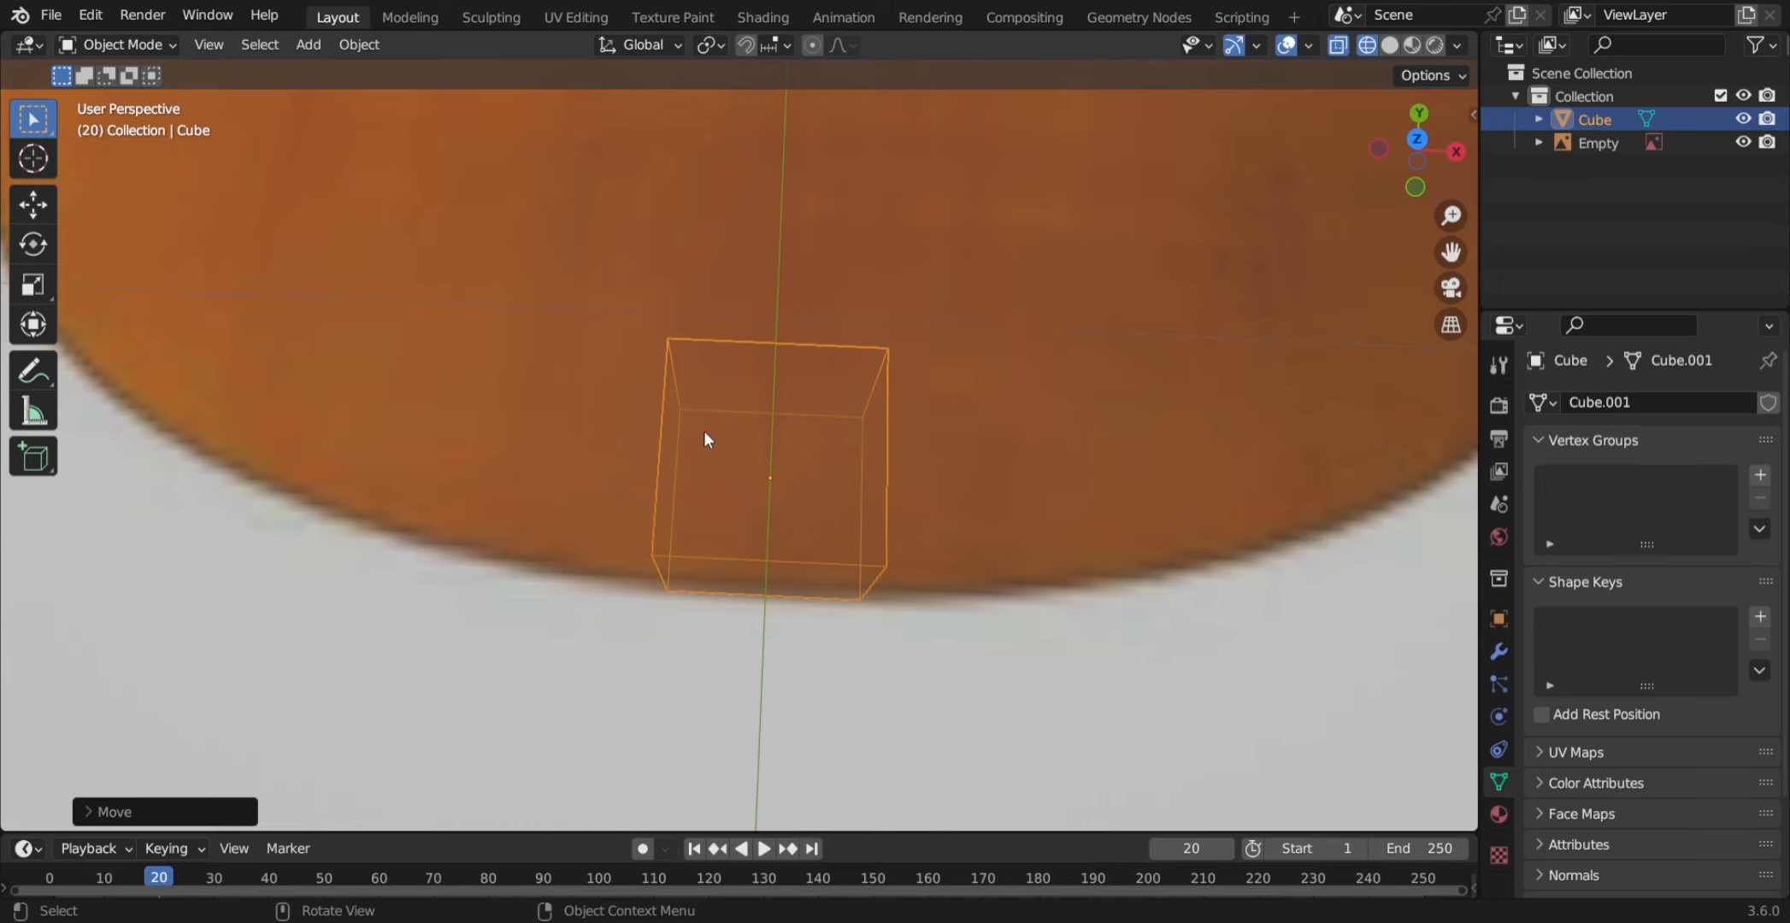
scroll(703, 436, "up", 2)
middle_click_drag(744, 334, 759, 241)
middle_click_drag(859, 374, 857, 390)
key("g")
key("y")
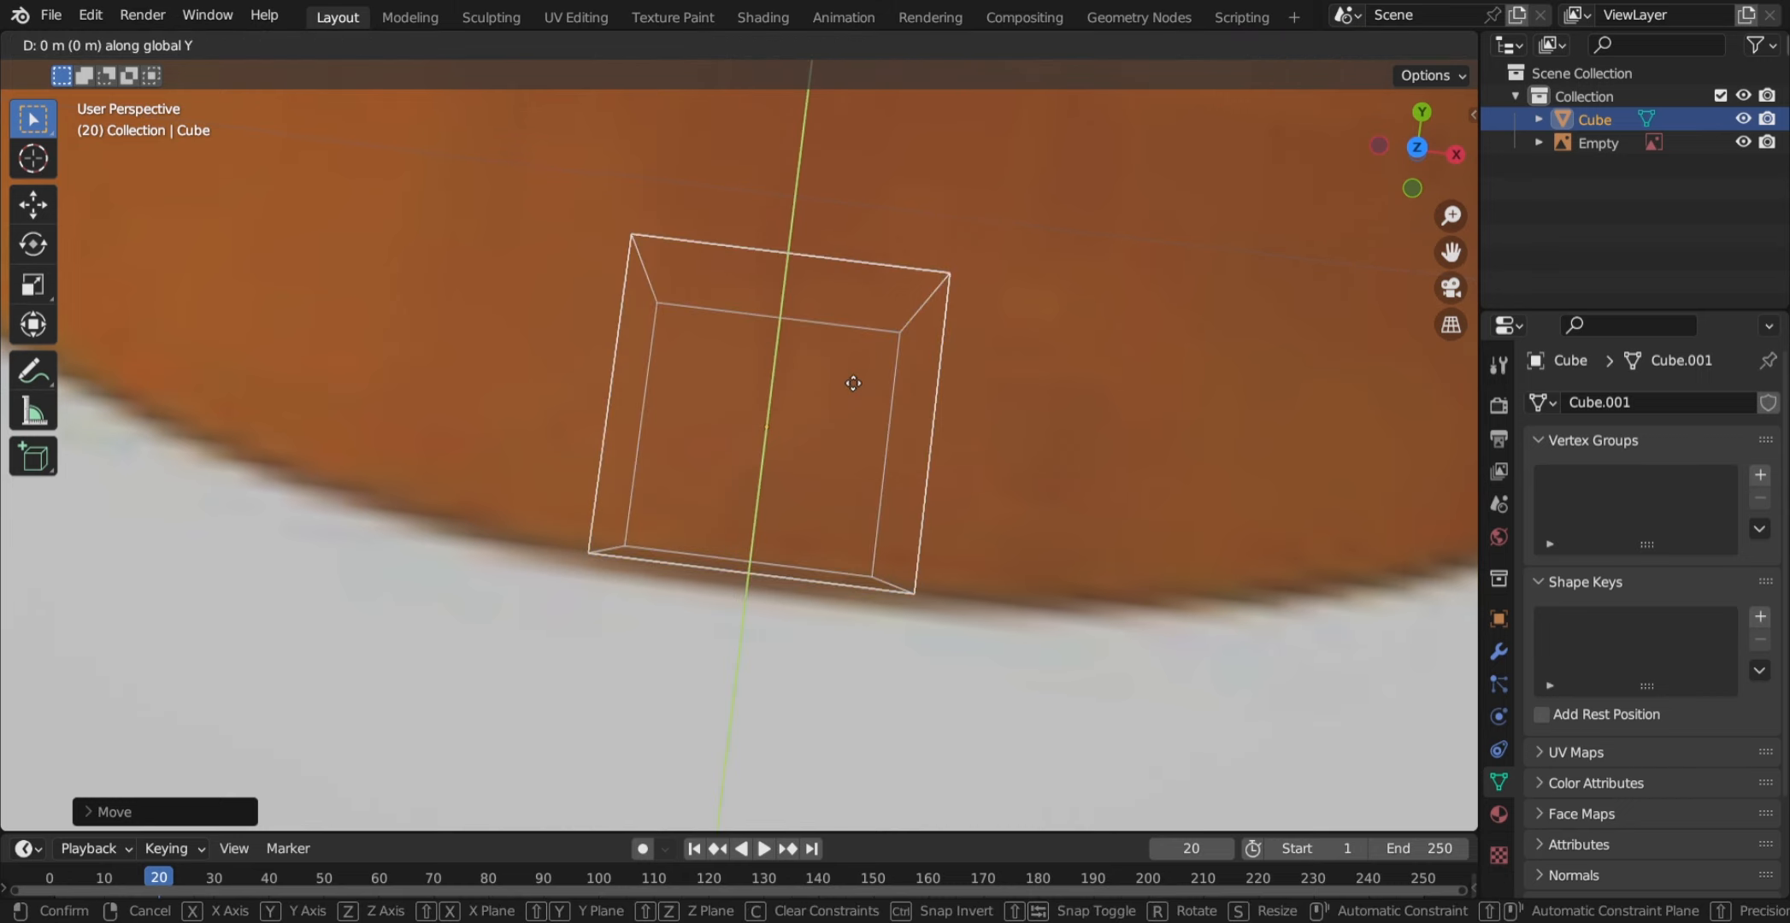
left_click(794, 548)
- In face edit mode, move the cube's inner face along Y close to the outer face, leaving a thin slab
middle_click_drag(802, 515, 820, 316)
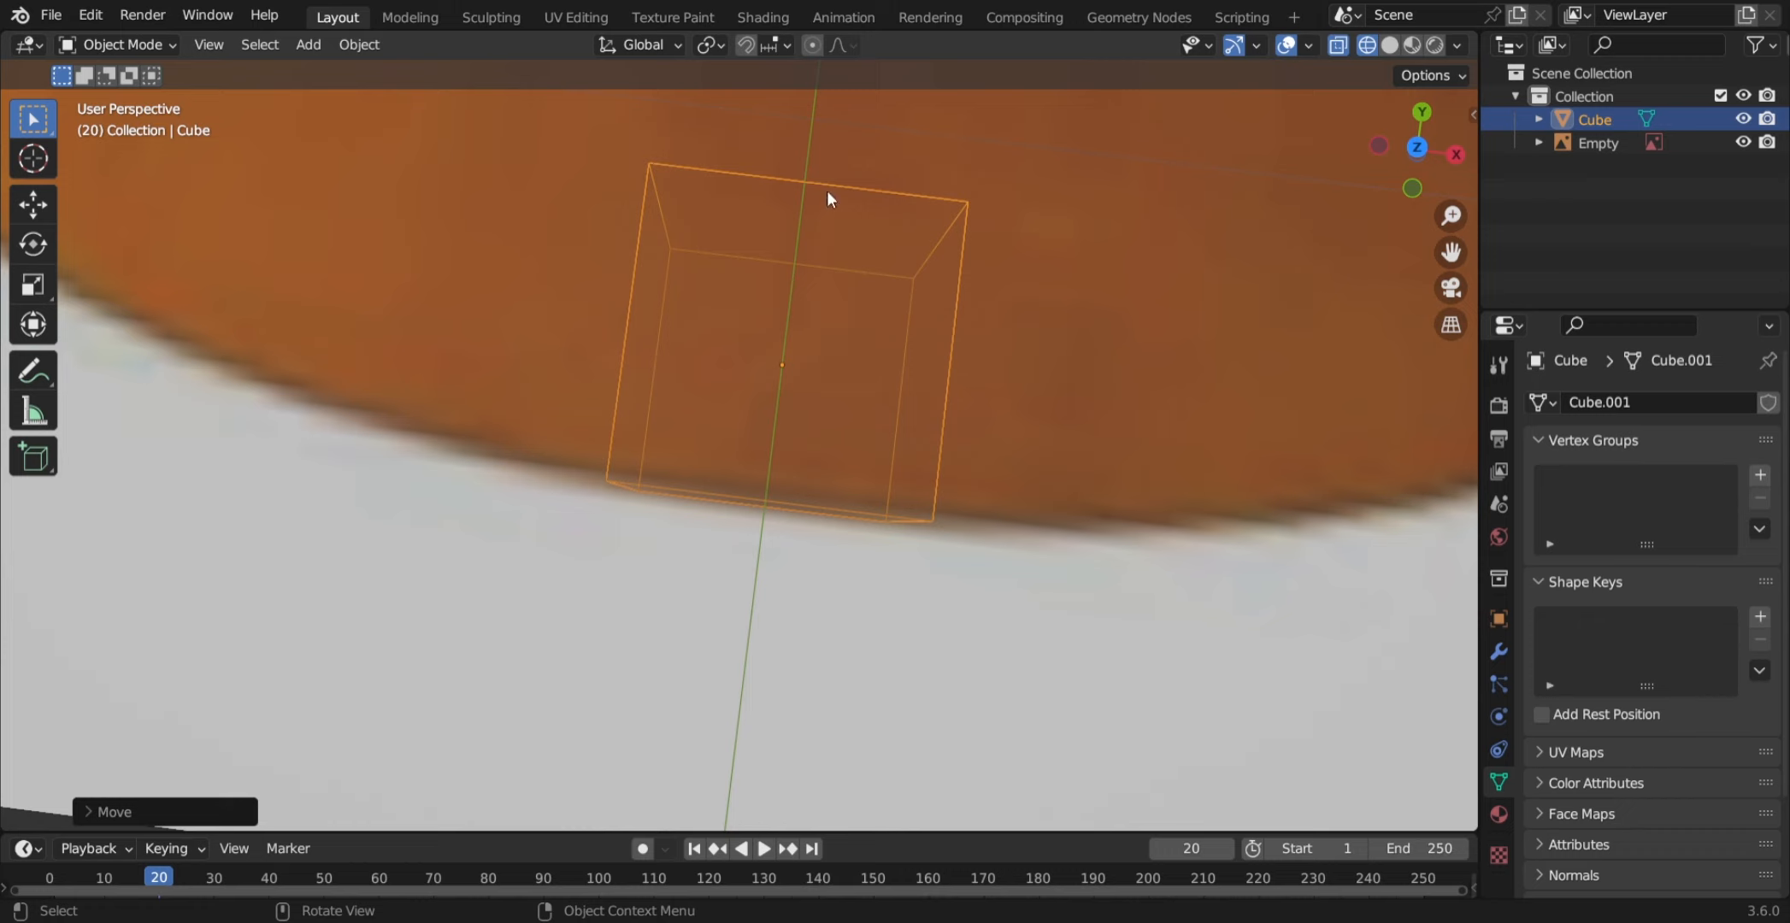
key("Tab")
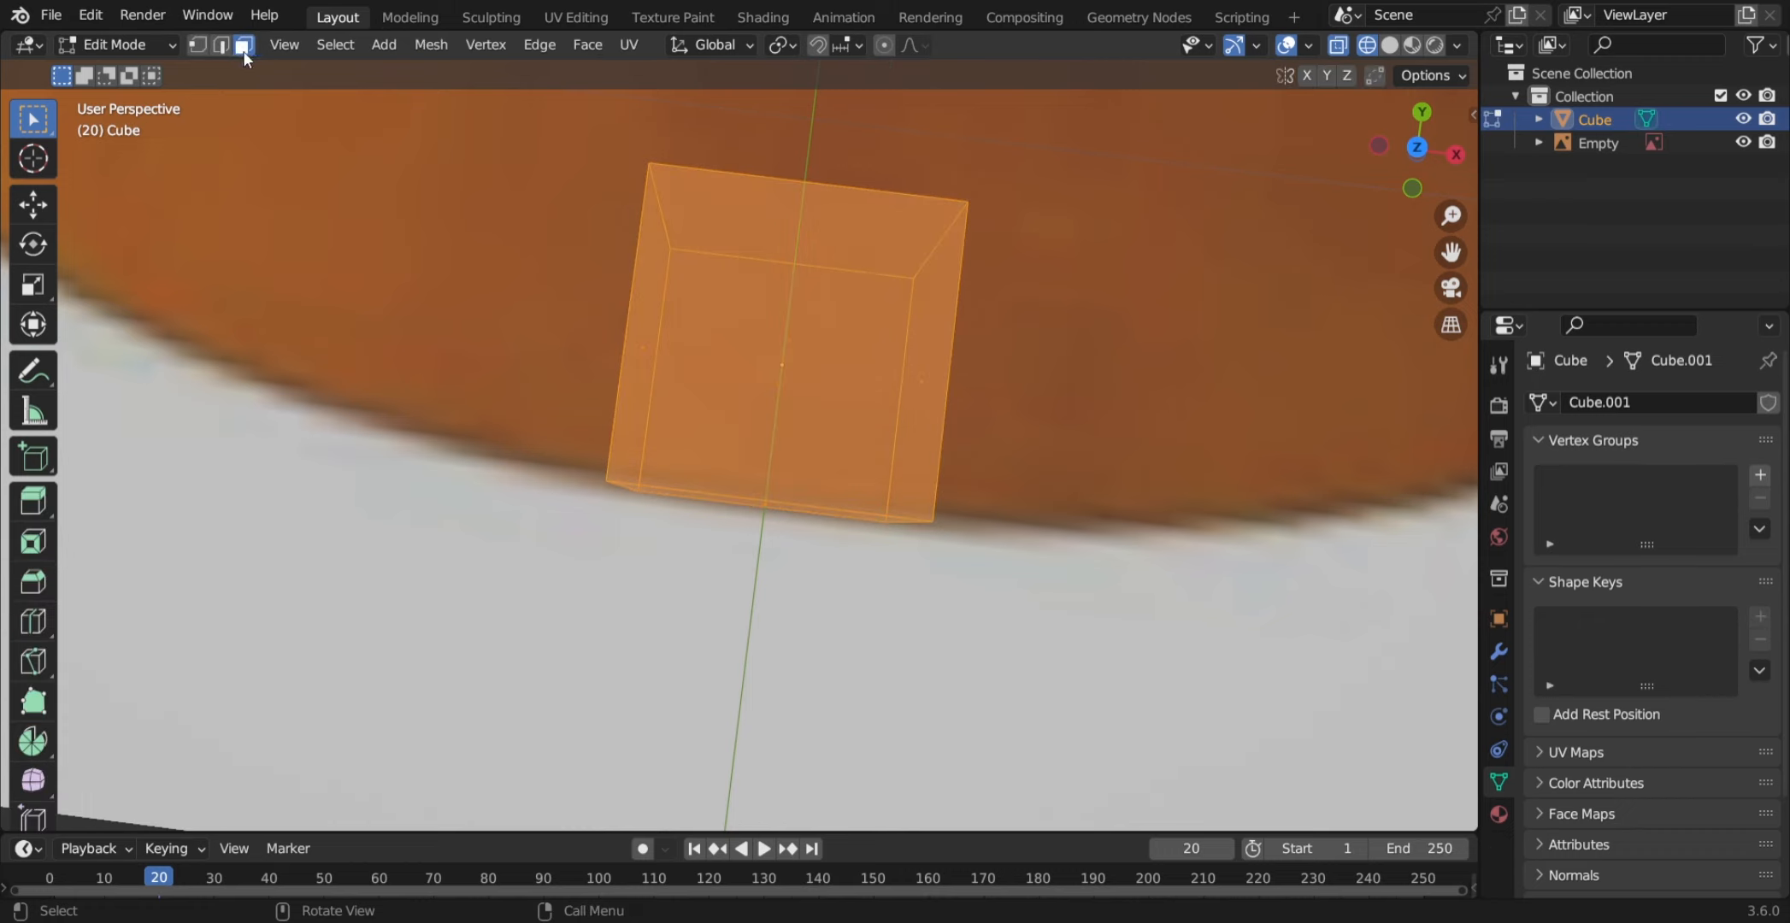
left_click(770, 232)
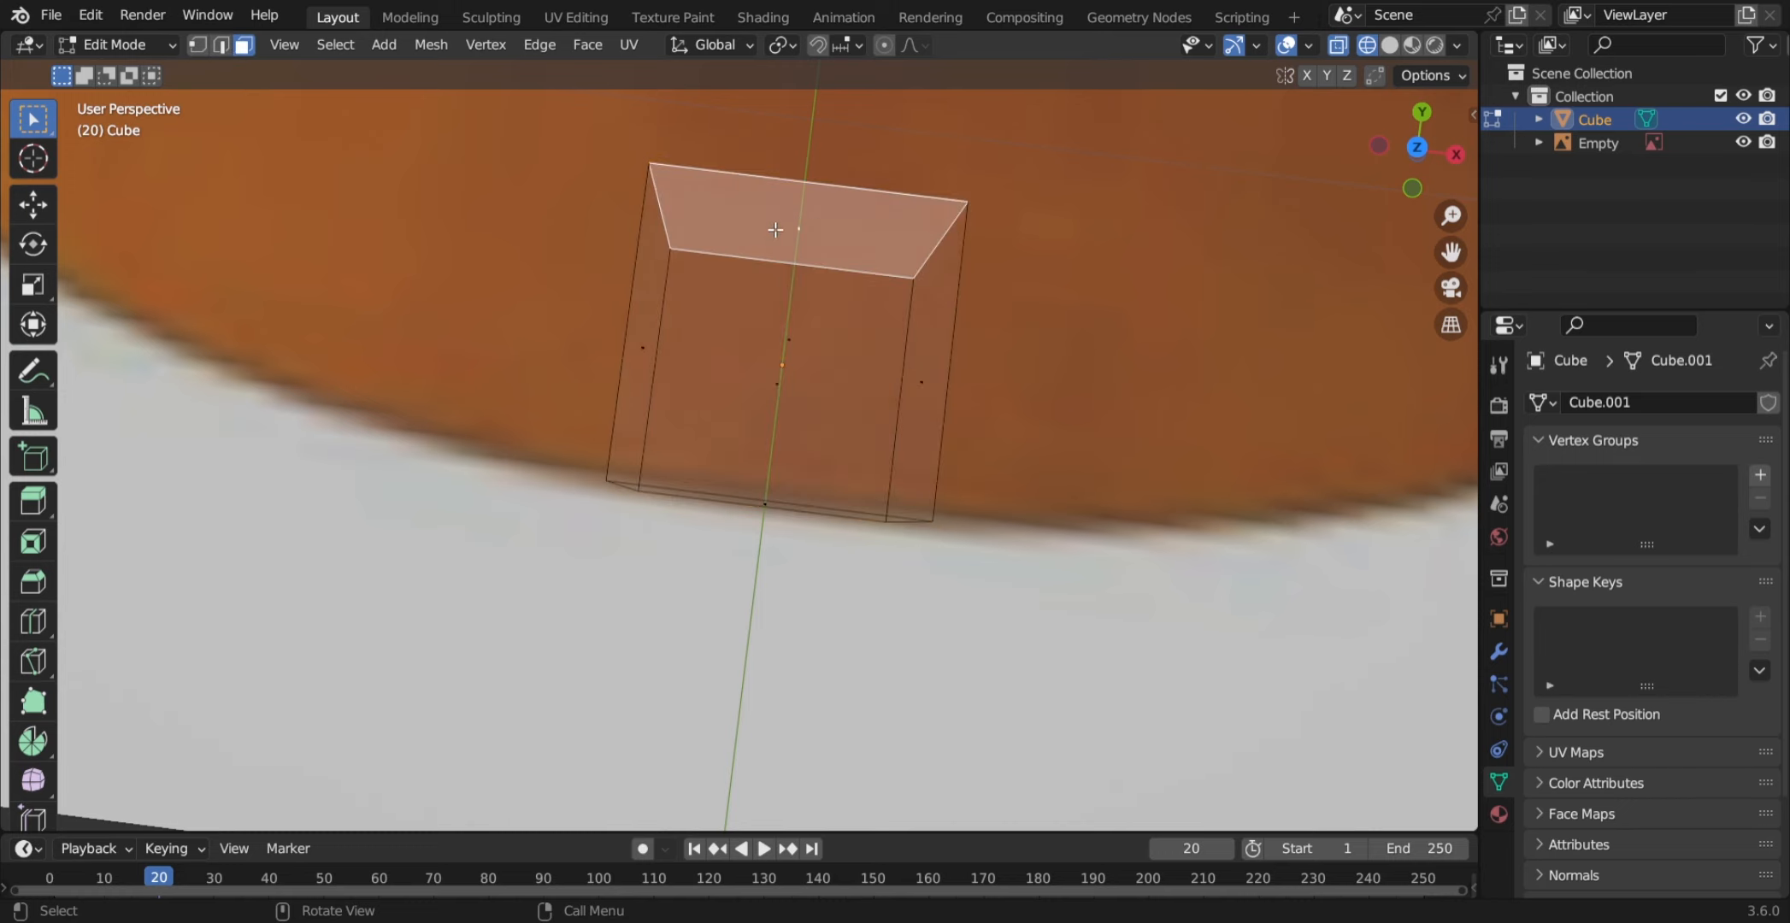
key("g")
key("y")
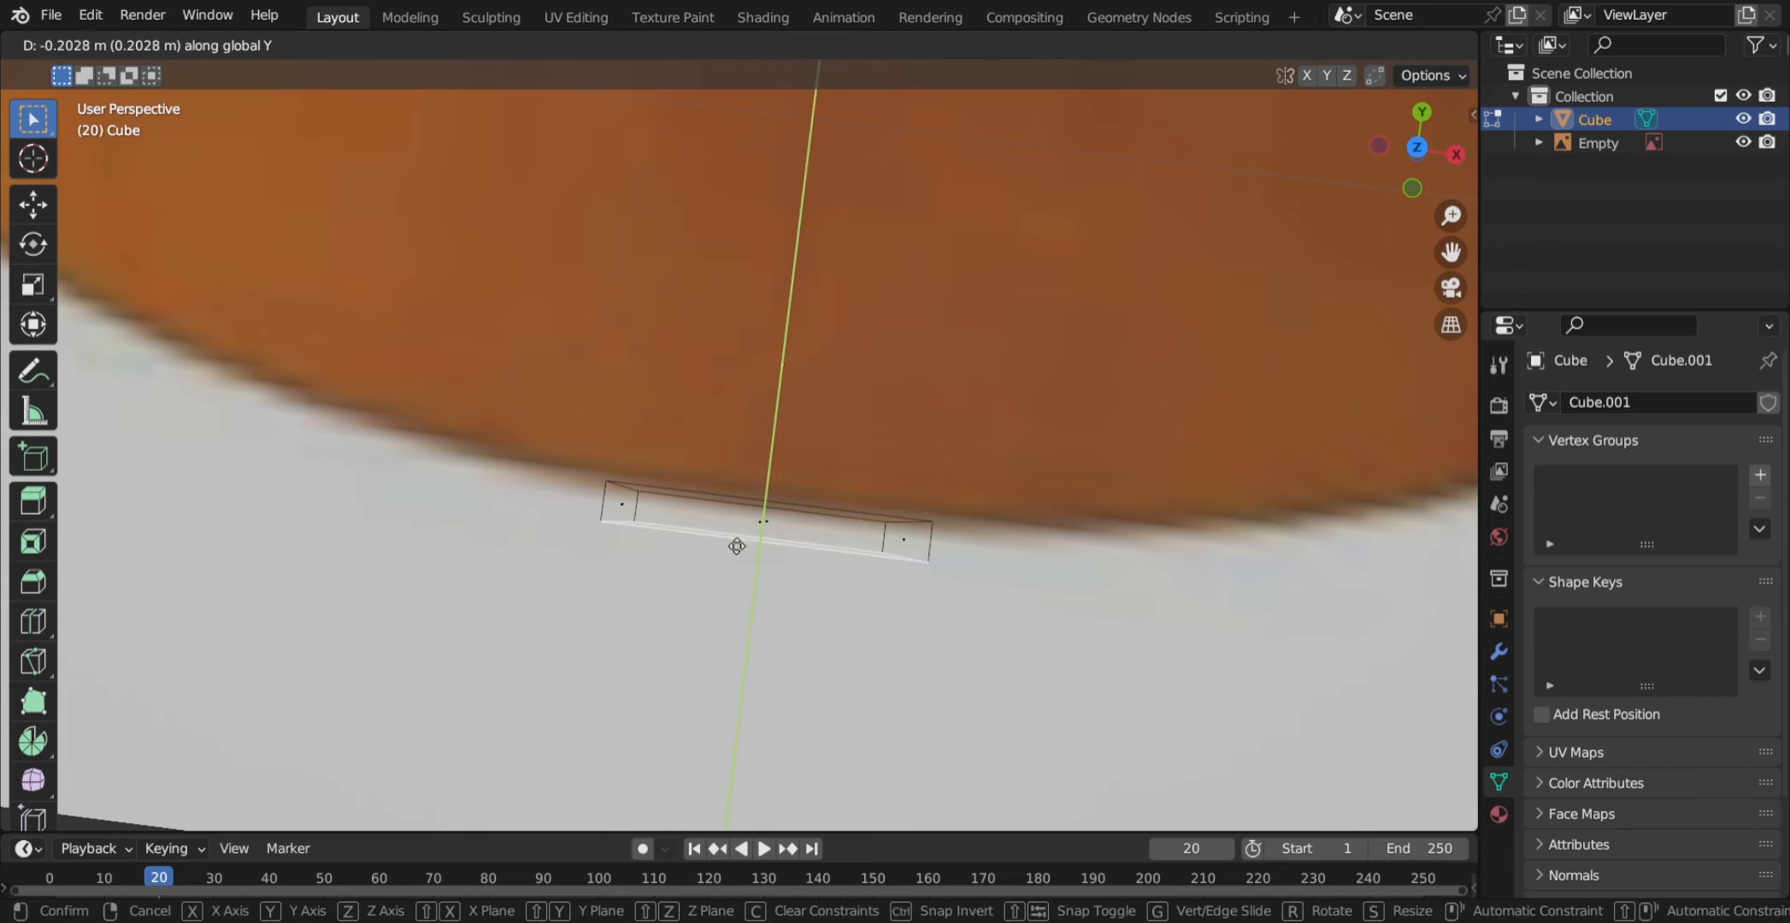
left_click(751, 488)
- Scale the selected inner face up in X and Y, excluding Z, so its ends follow the guitar's outline
scroll(875, 559, "up", 3)
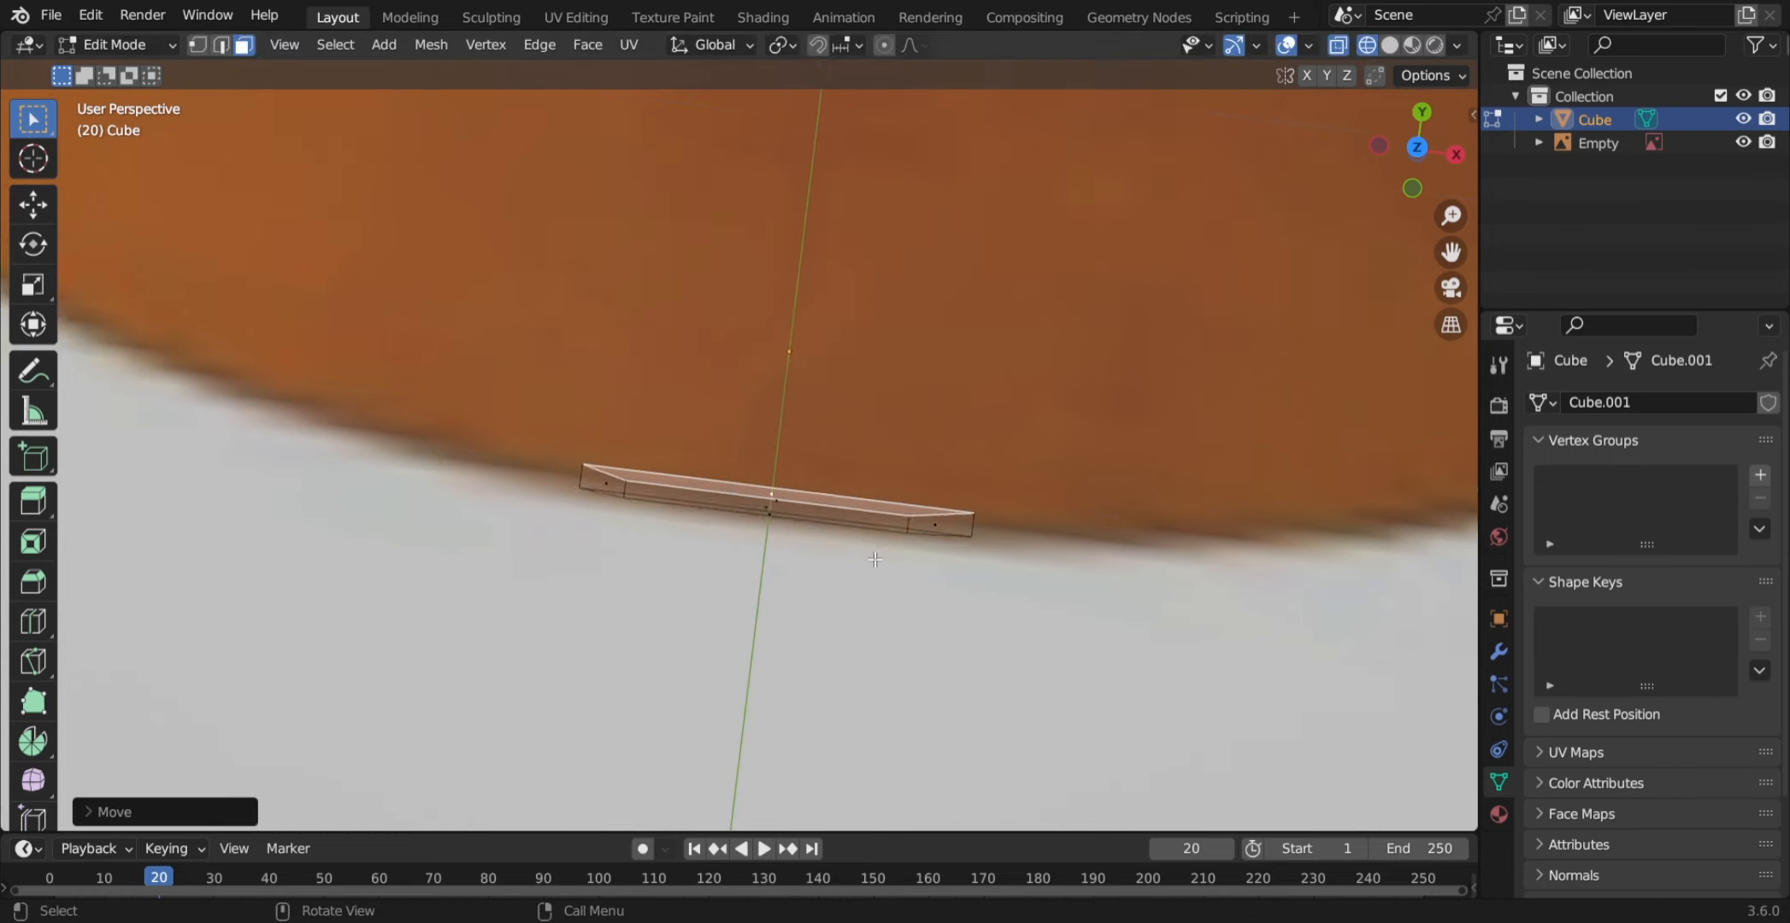
middle_click_drag(875, 559, 853, 516)
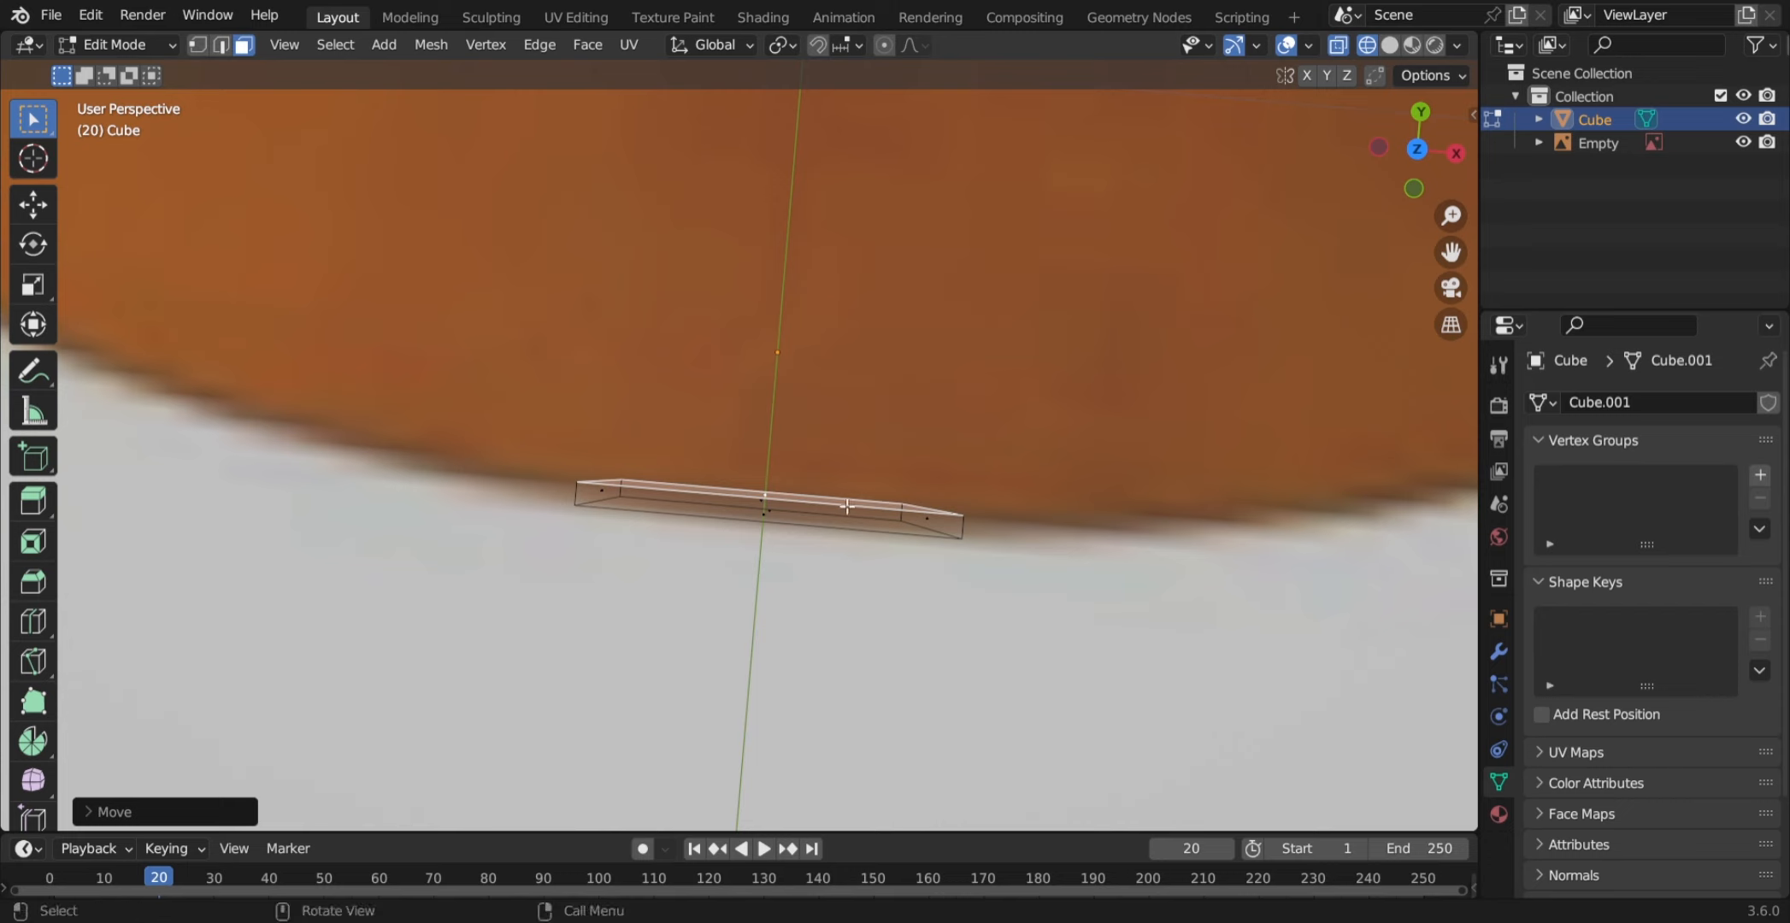
key("s")
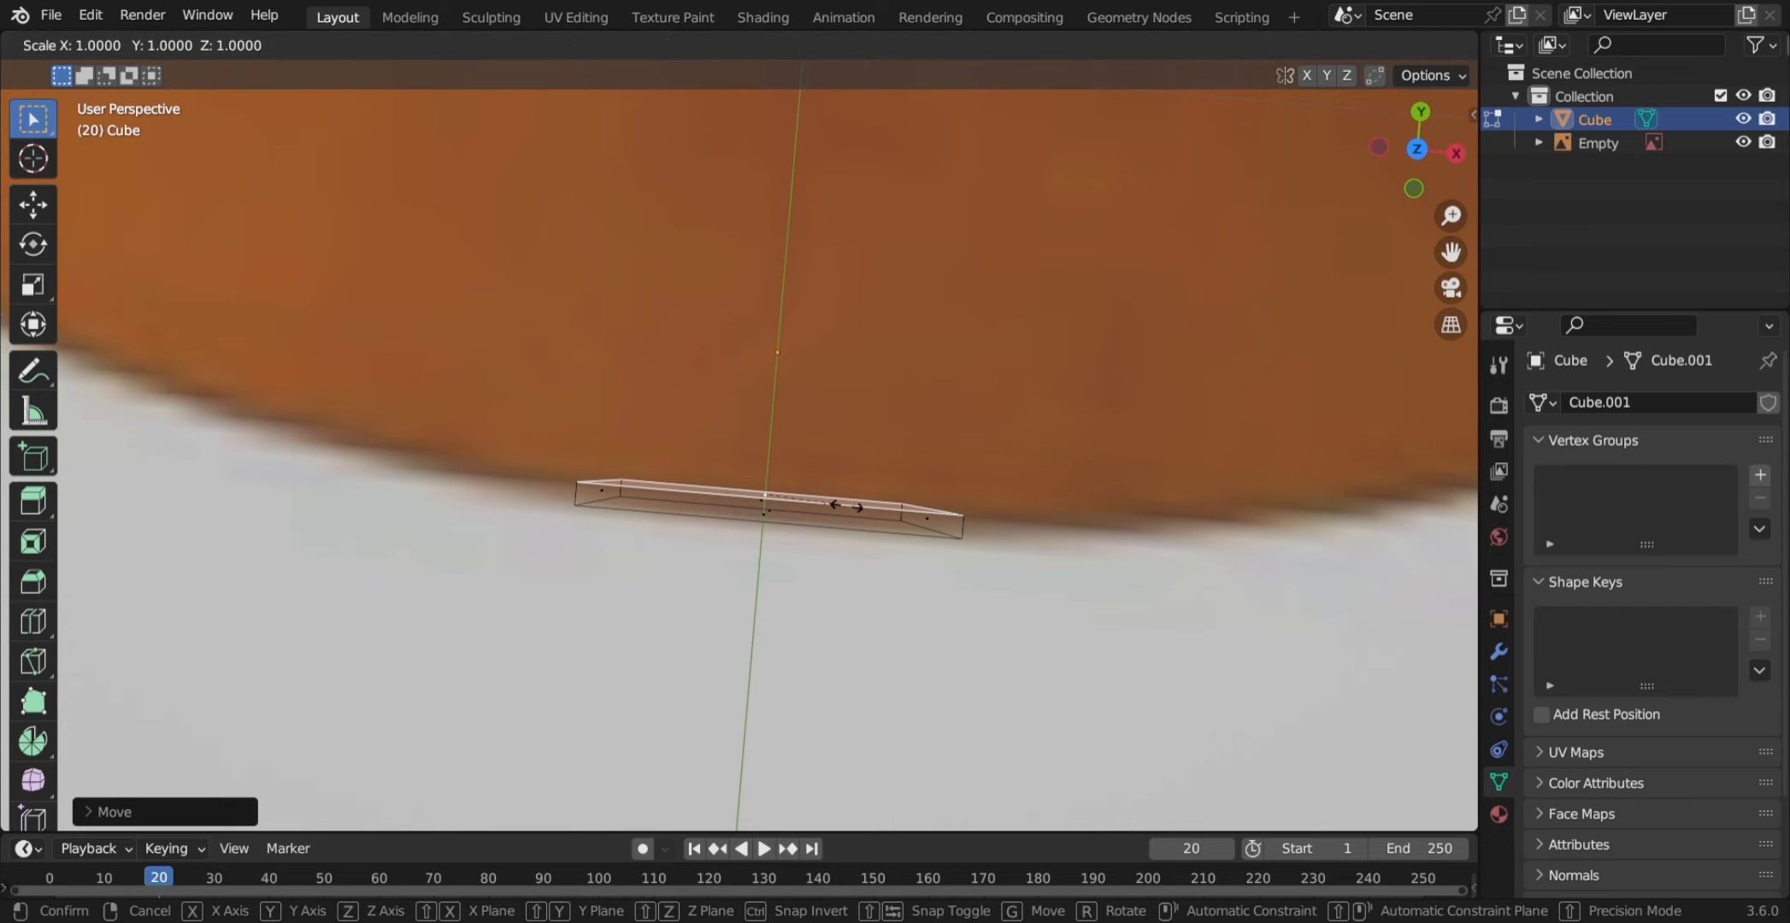
key("shift+z")
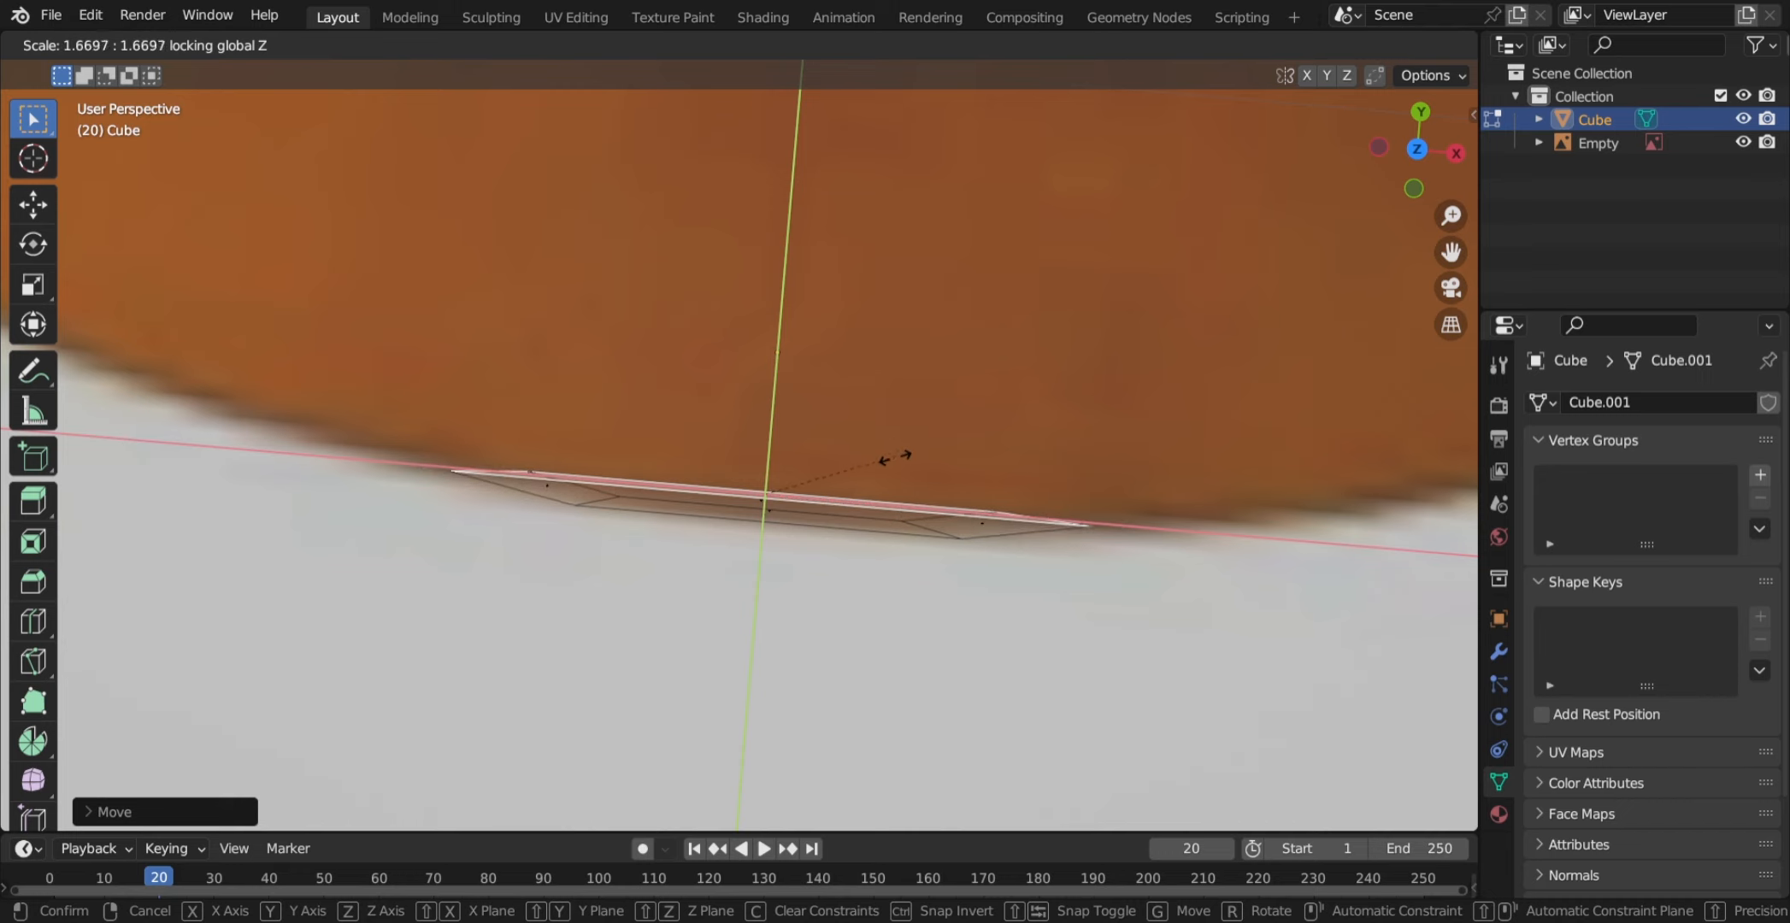
left_click(937, 432)
- Extrude the inner face a short way toward the neck and scale it in X and Y, excluding Z, until its ends meet the outline
middle_click_drag(947, 415, 916, 355)
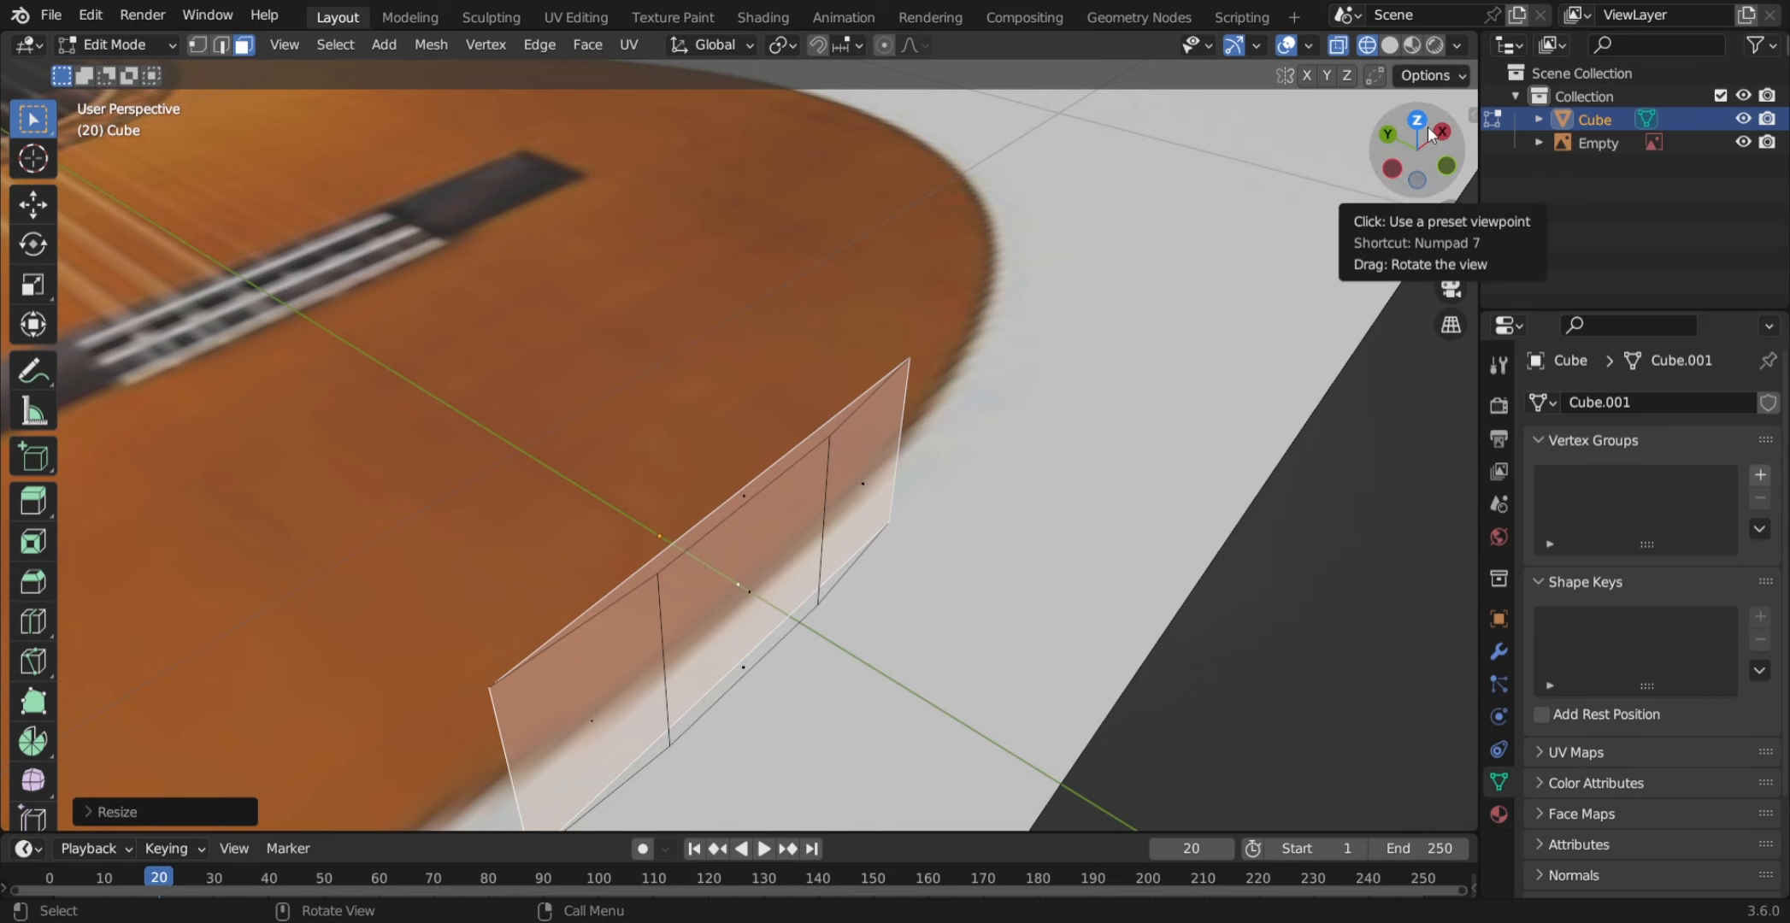
left_click(1416, 120)
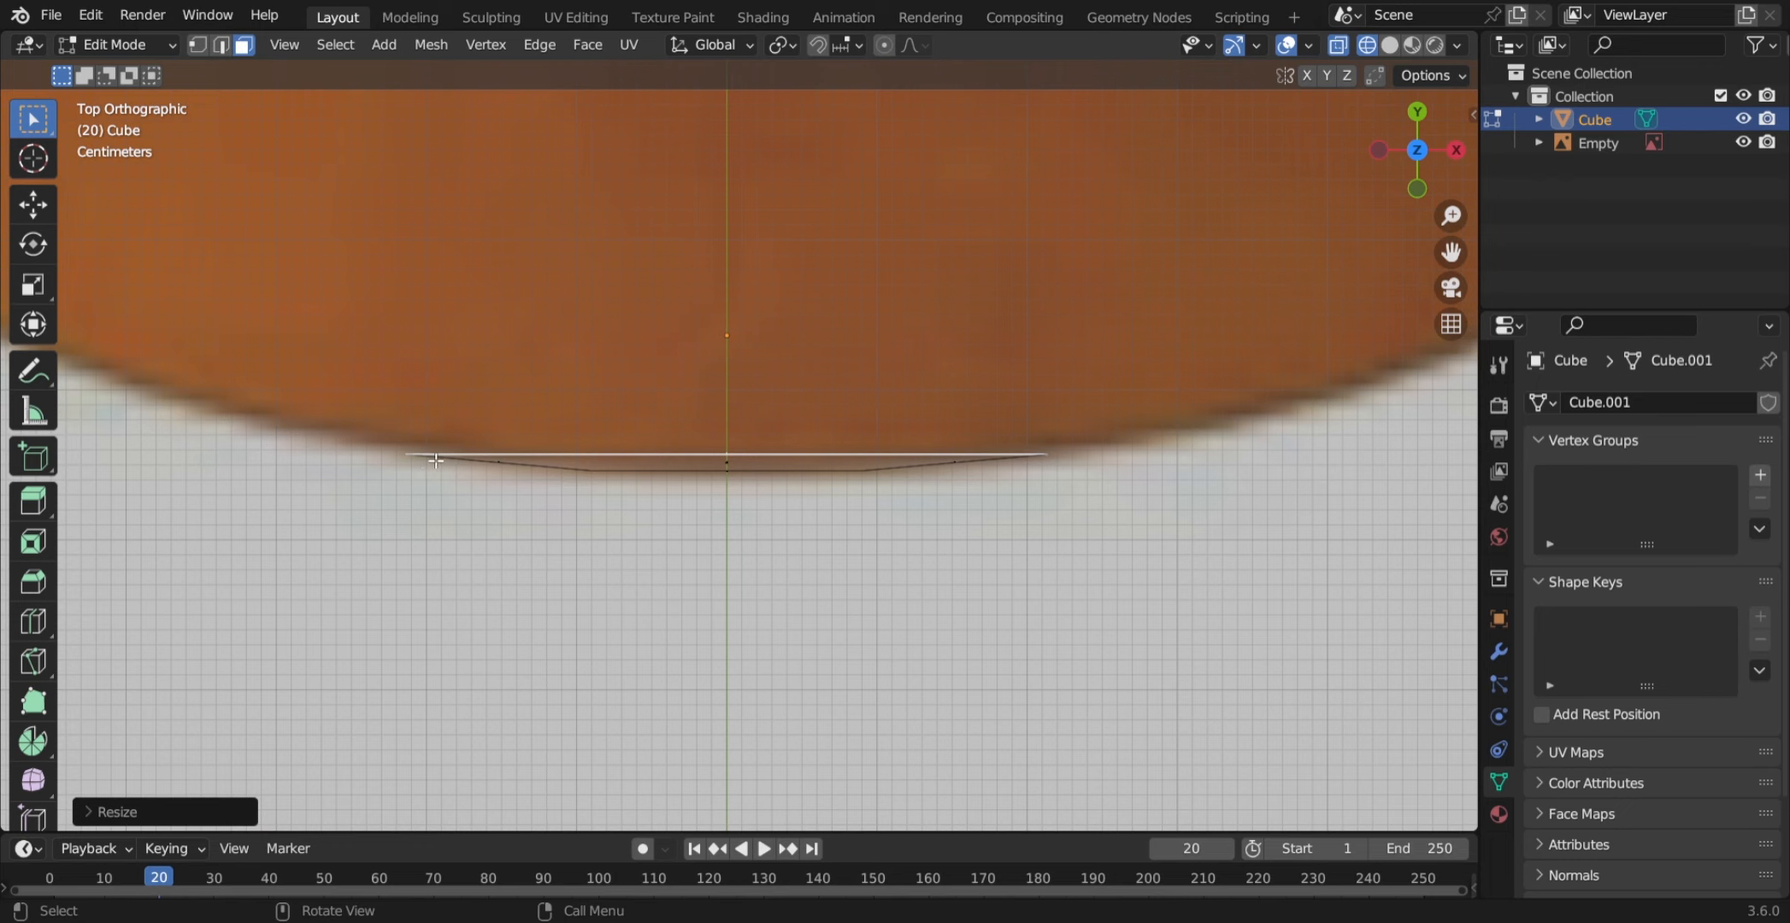
middle_click_drag(423, 452, 121, 537, "shift")
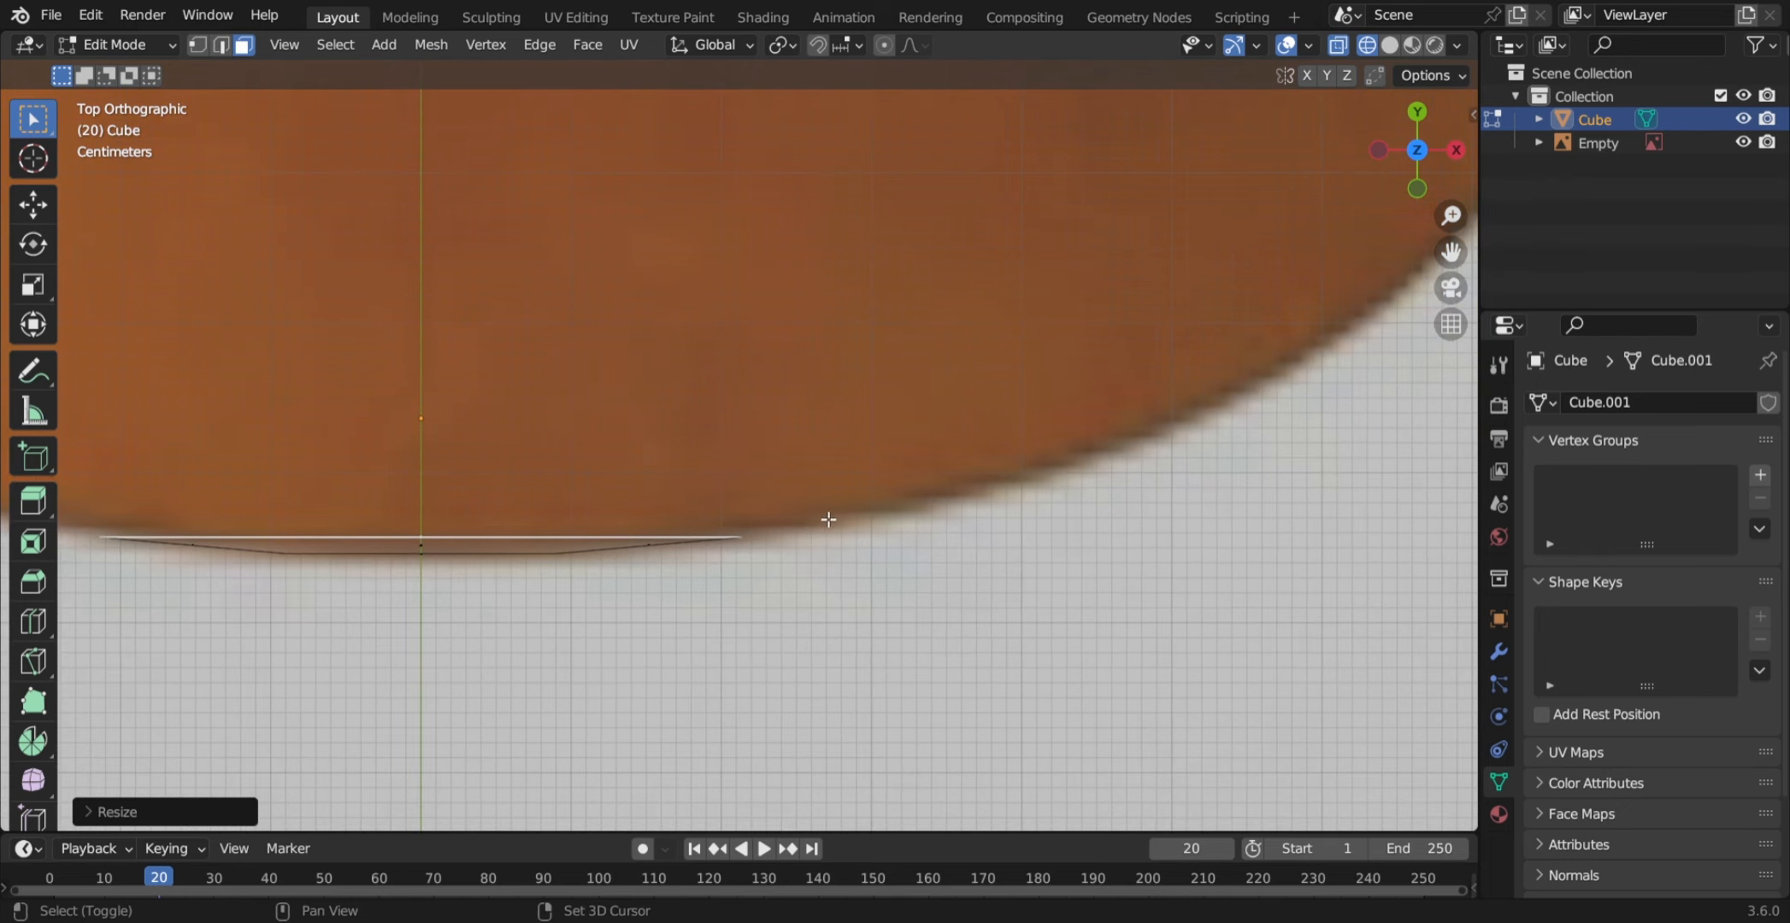
middle_click_drag(829, 519, 774, 541, "shift")
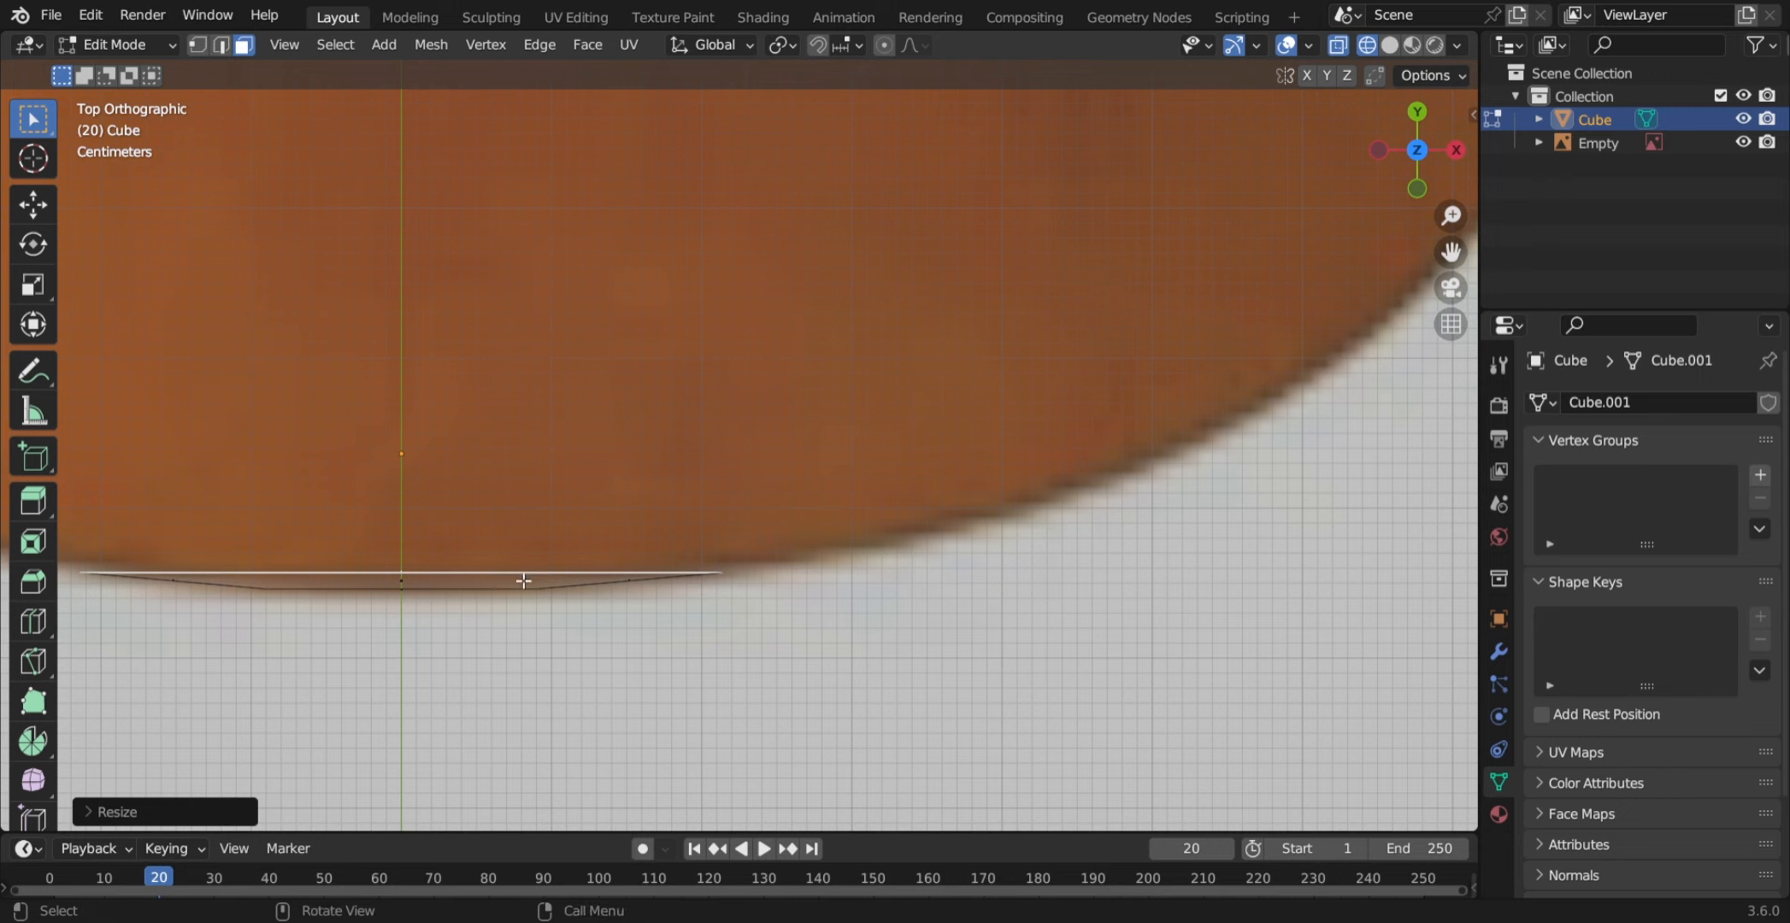
key("e")
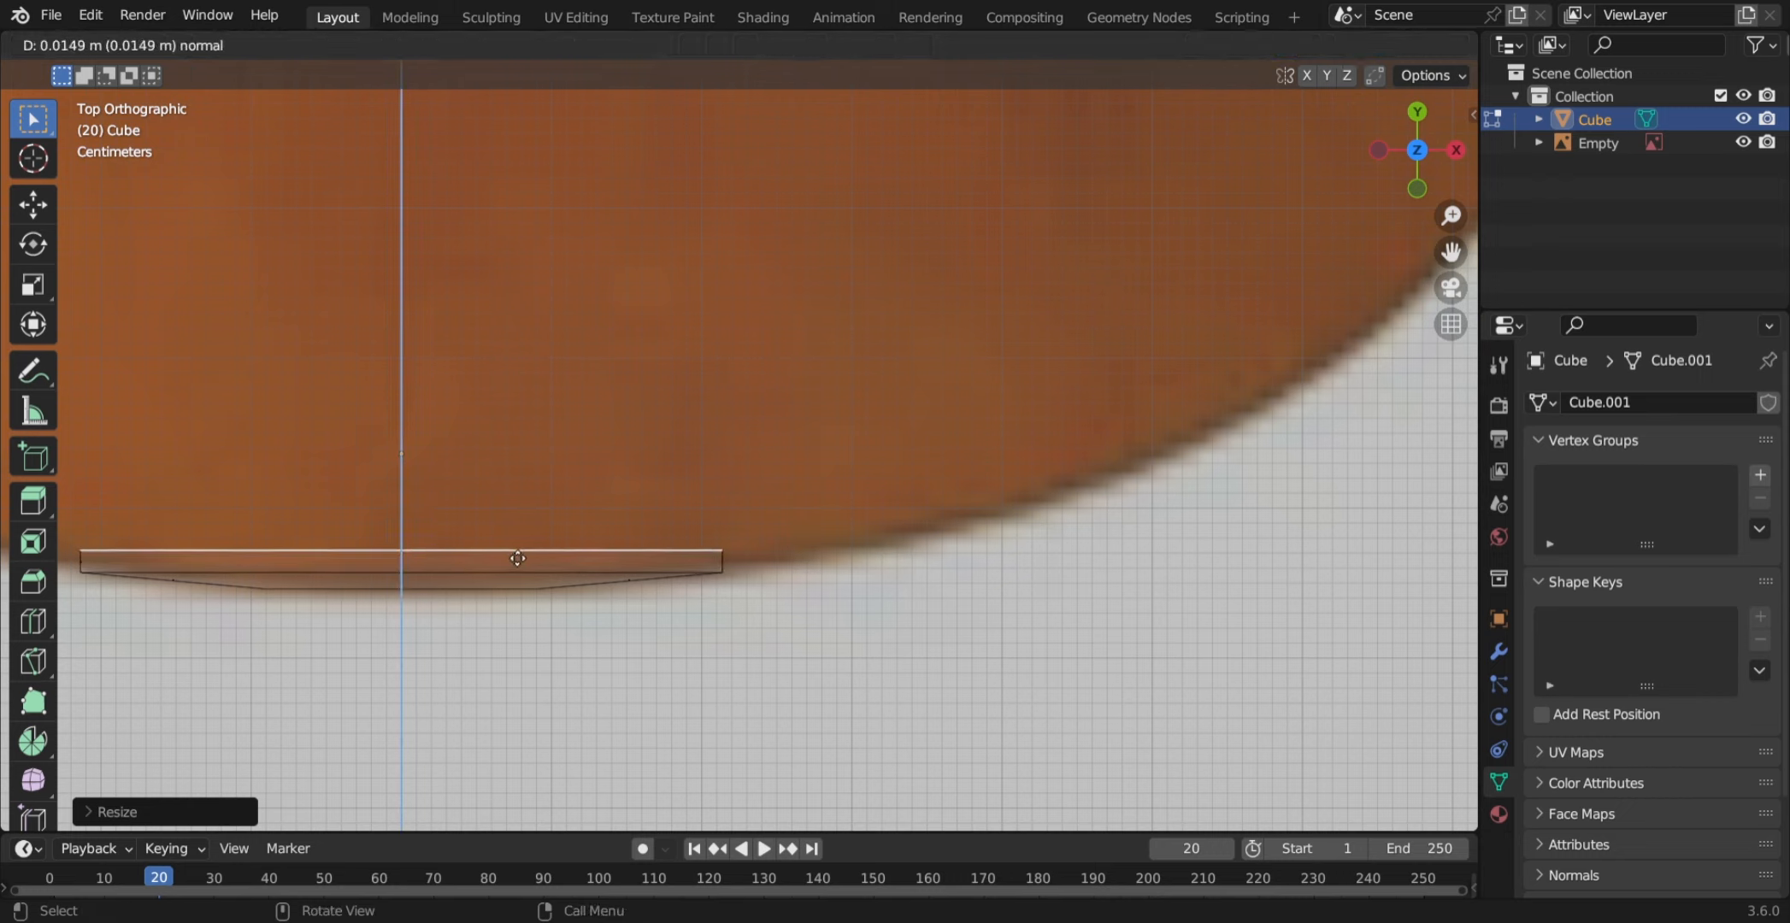
left_click(525, 565)
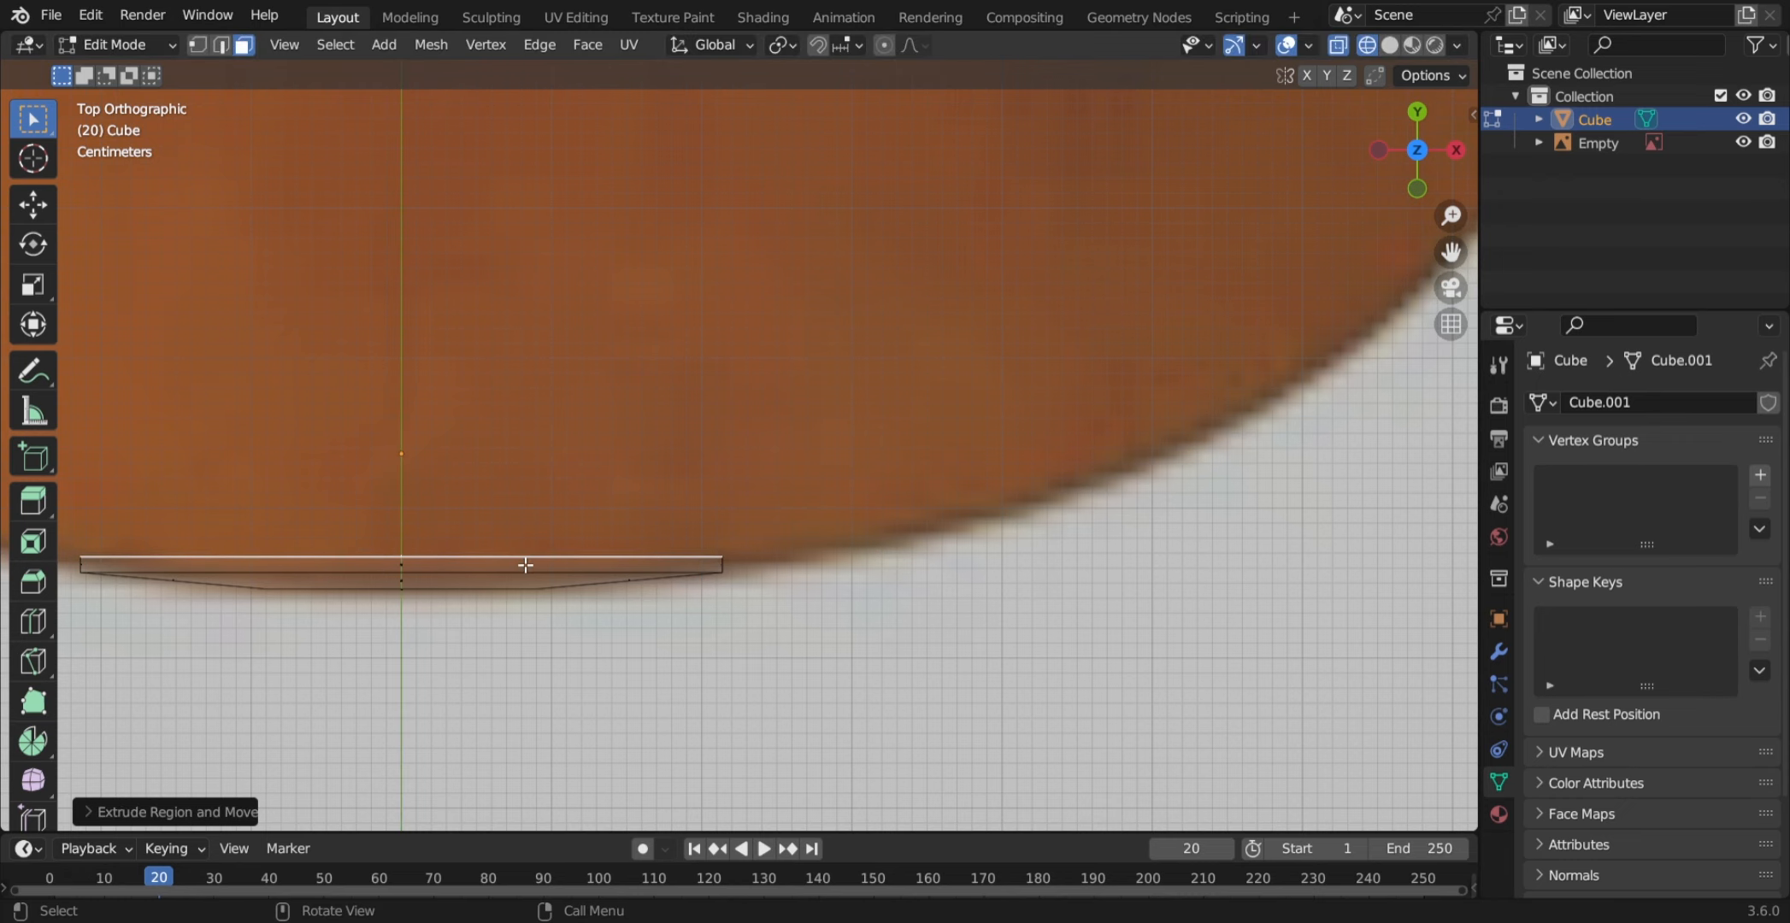
key("s")
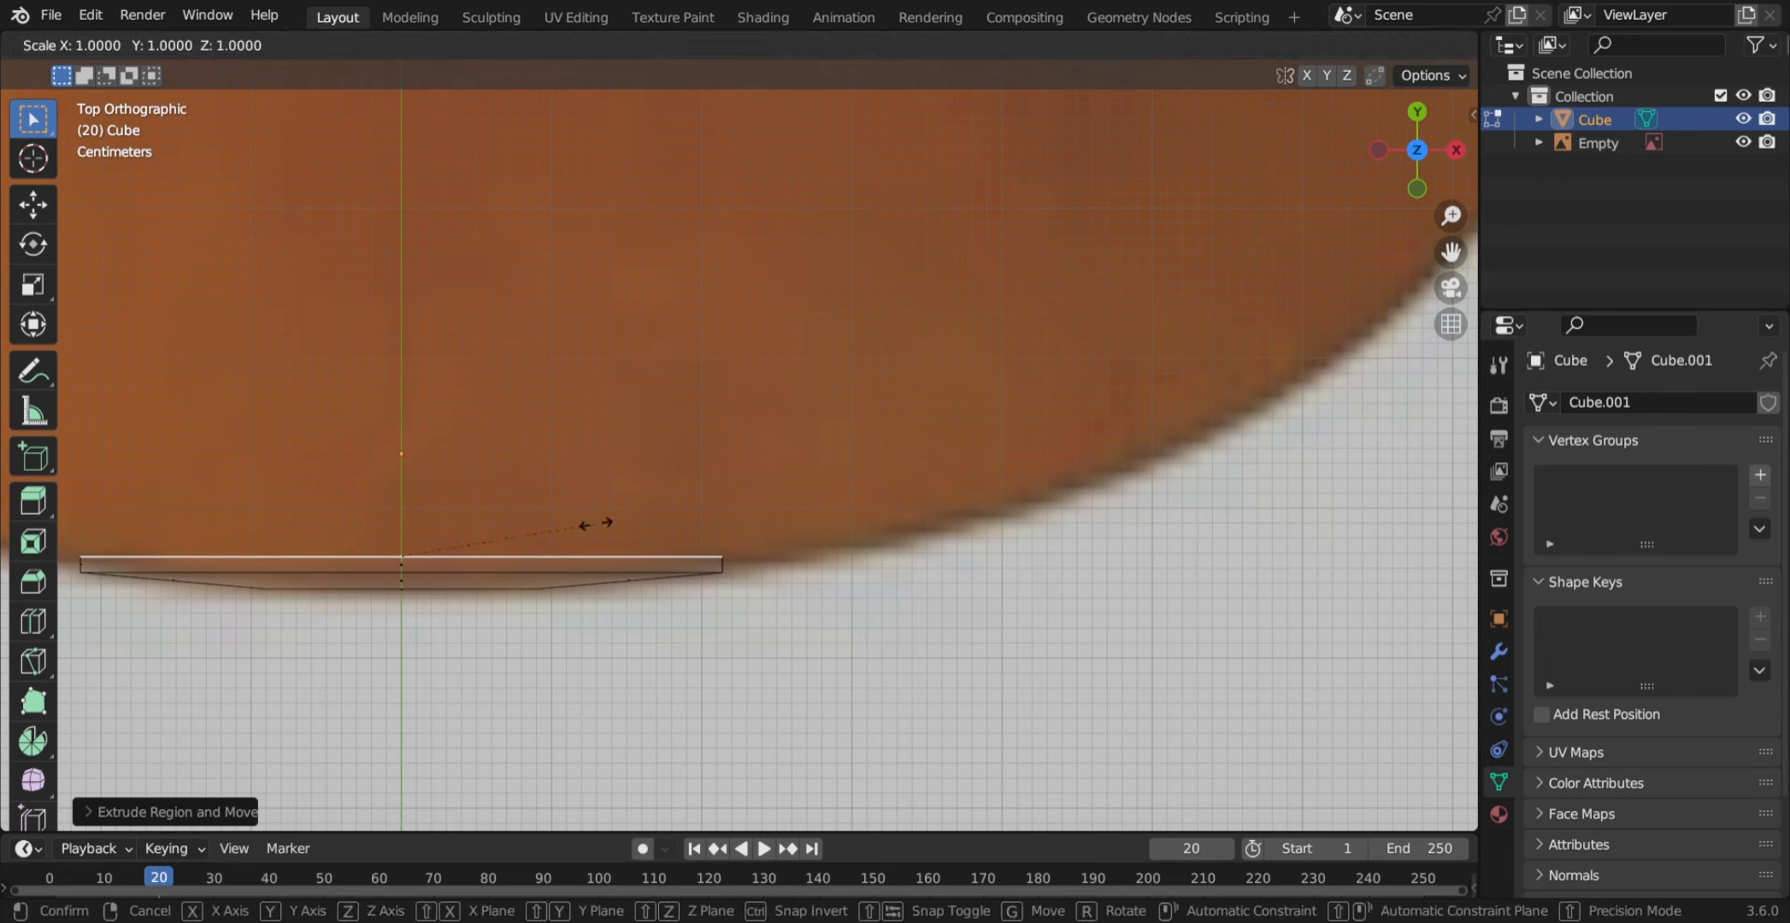
key("shift+z")
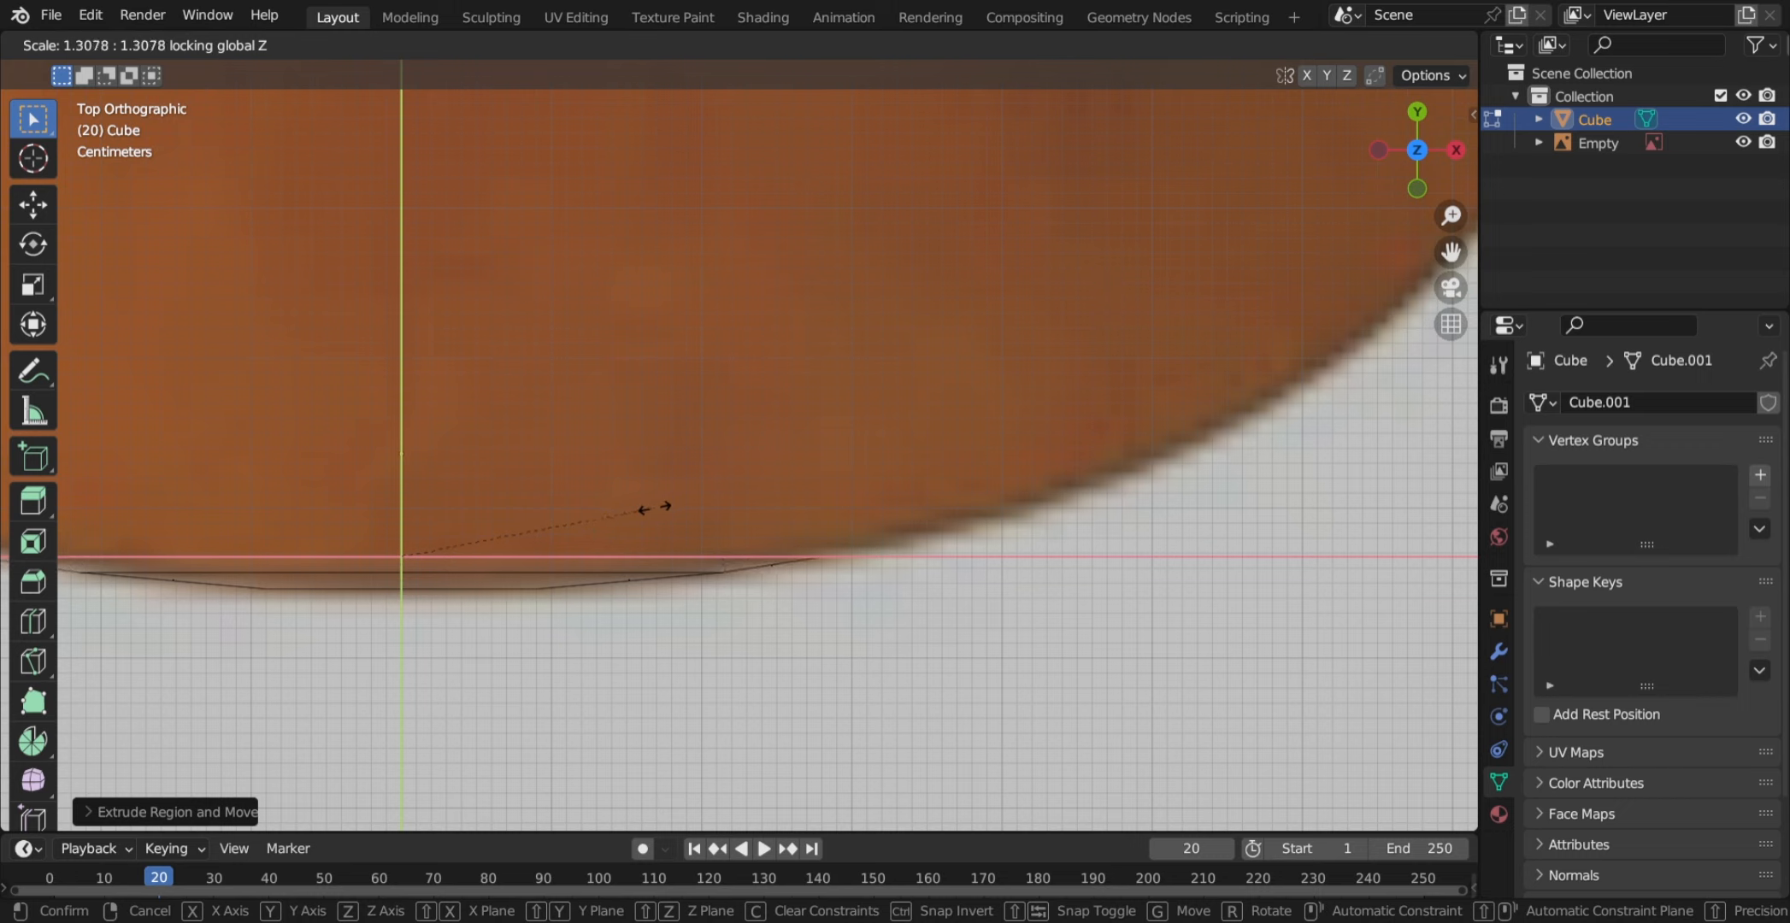
left_click(665, 505)
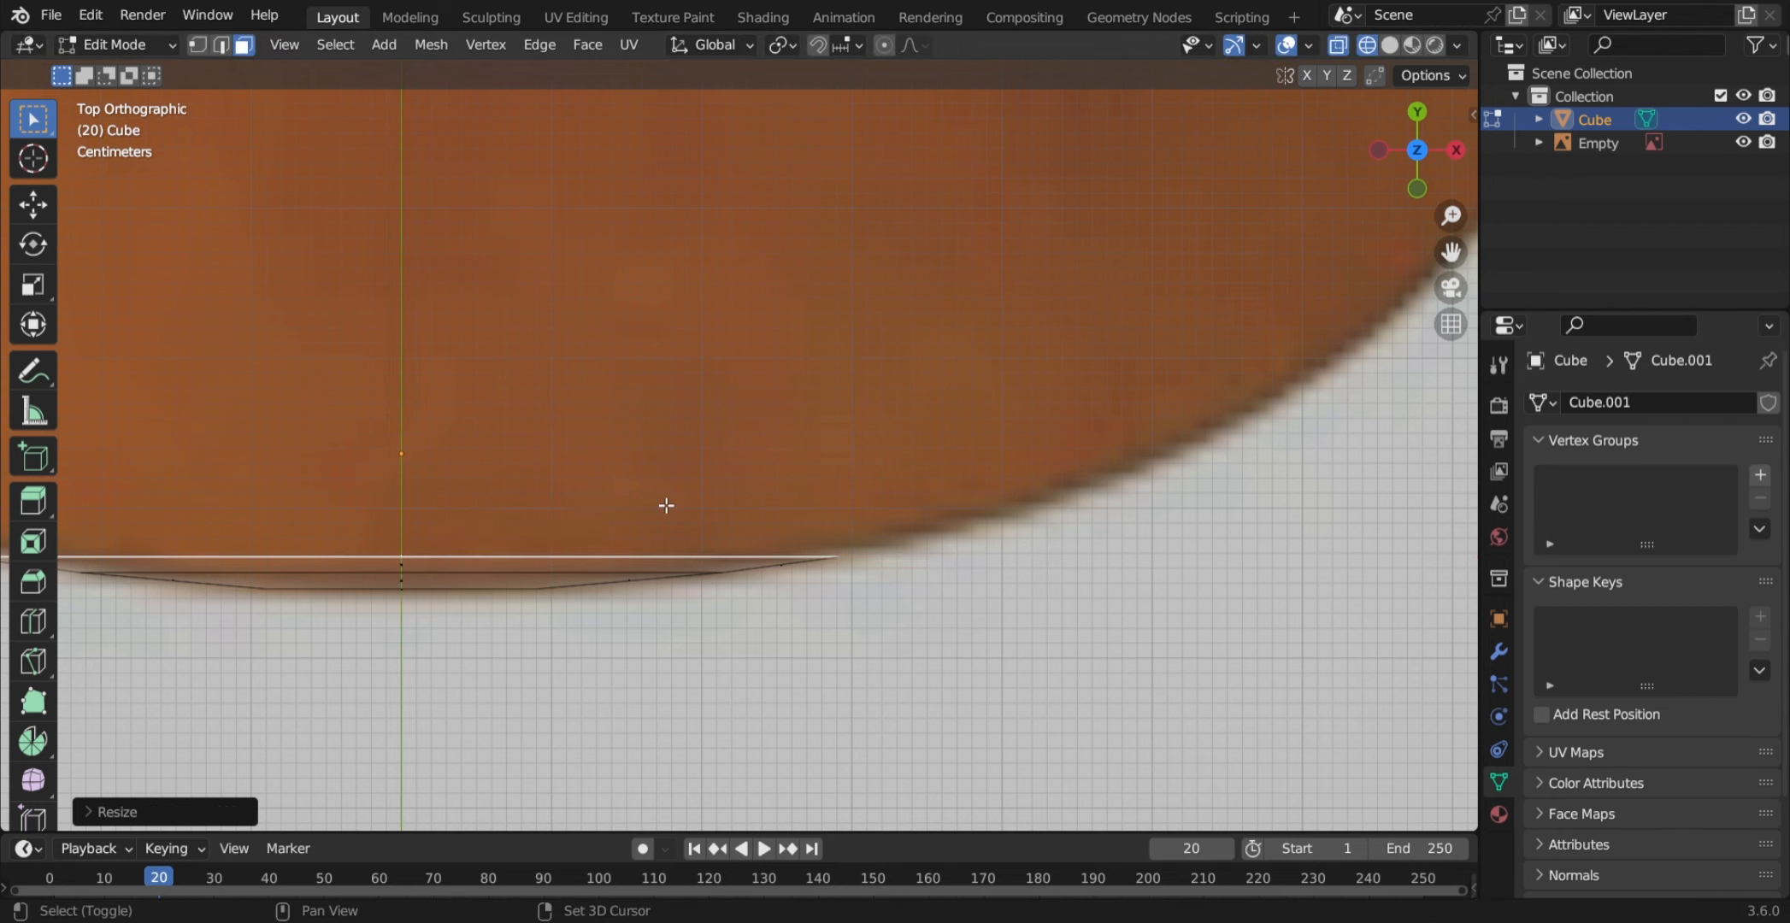
- Extrude the next thin strip of the body and widen it in X and Y, excluding Z, to follow the bottom curve
scroll(666, 506, "down", 6)
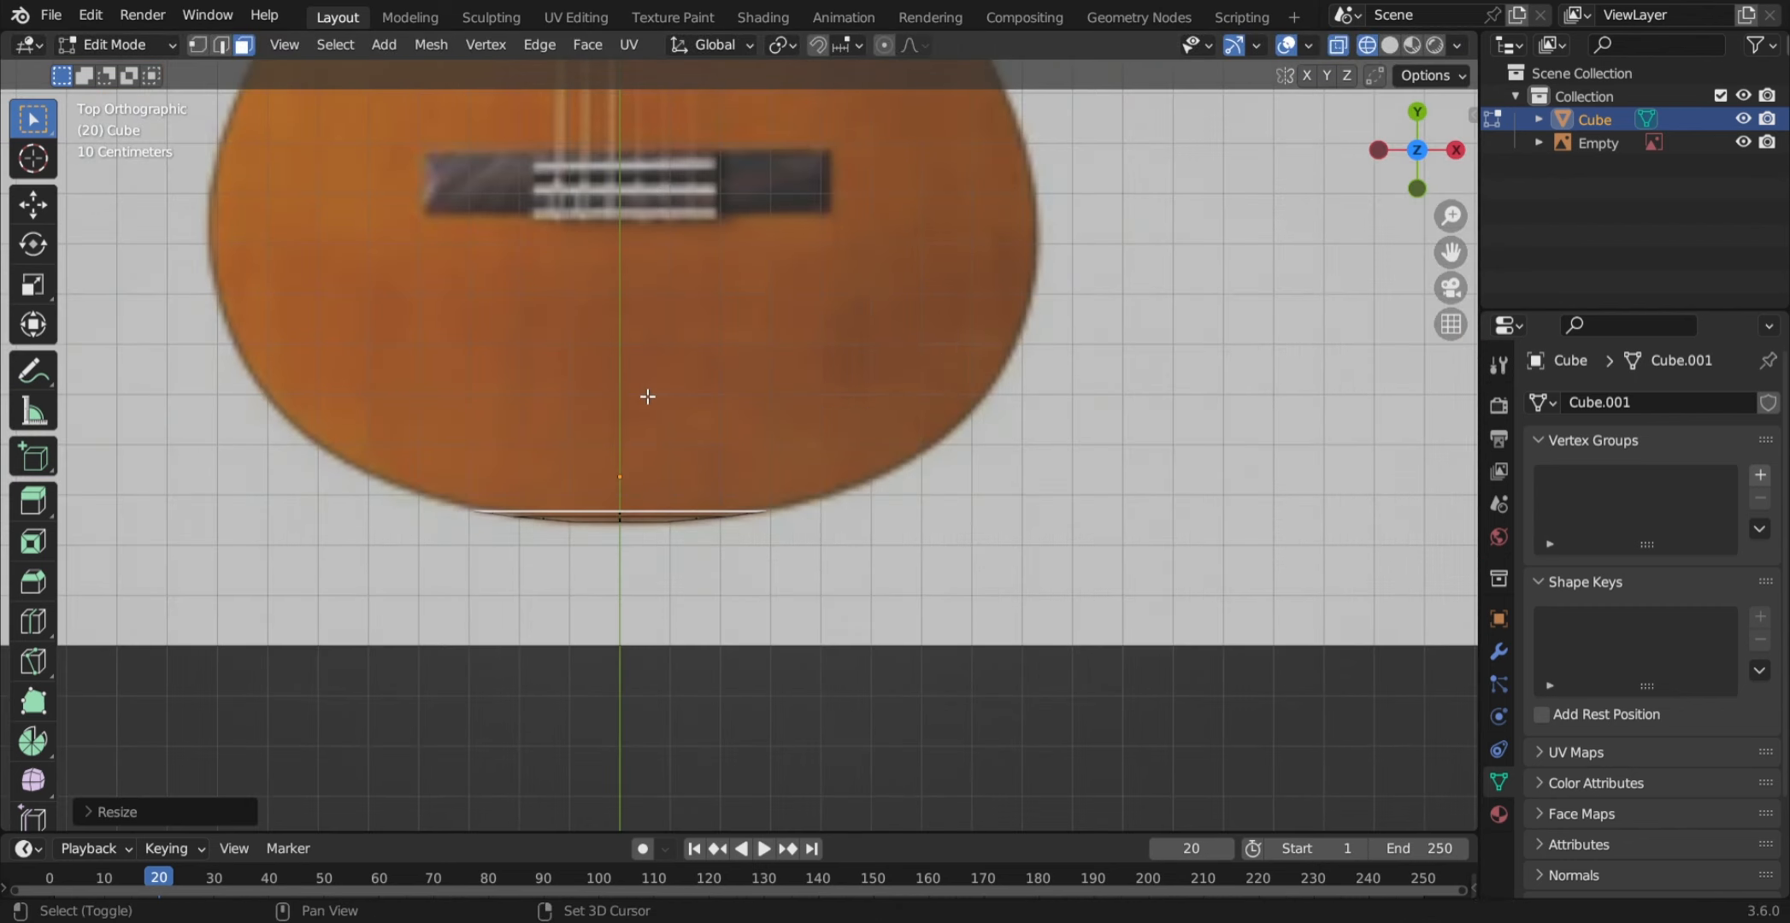
middle_click_drag(647, 397, 642, 248, "shift")
scroll(637, 231, "down", 2)
middle_click_drag(625, 181, 707, 328, "shift")
scroll(687, 583, "up", 6)
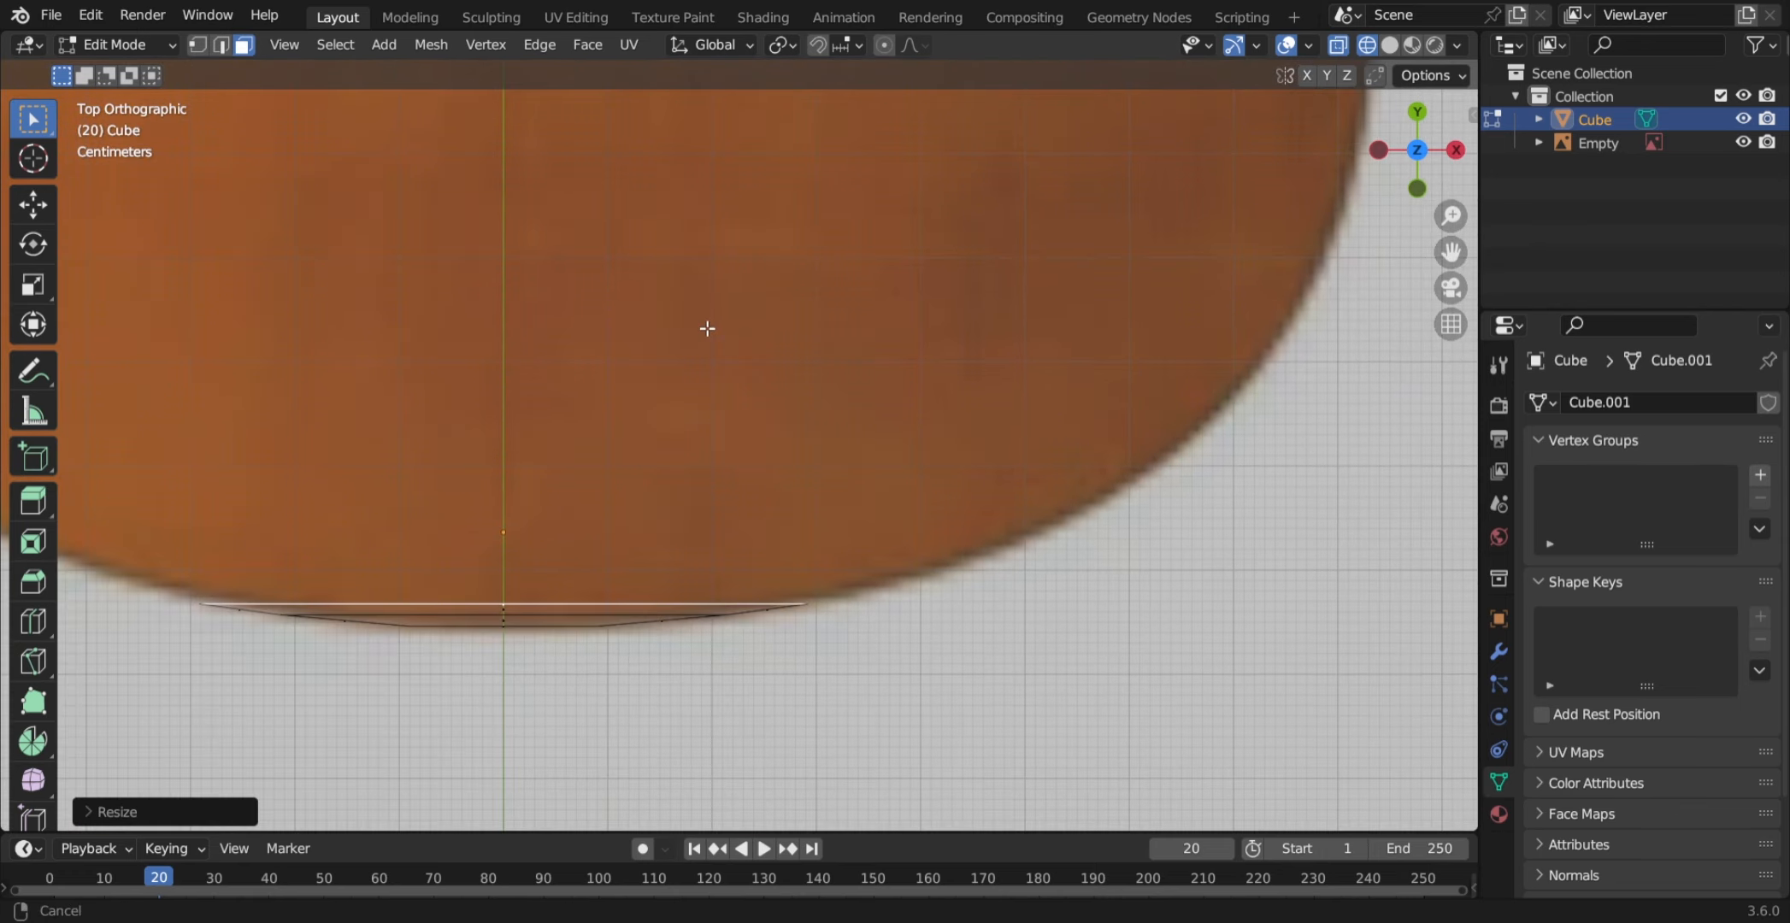
scroll(631, 617, "up", 3)
middle_click_drag(628, 615, 433, 640, "shift")
key("e")
left_click(628, 597)
key("s")
key("shift+z")
left_click(636, 611)
- Extrude another strip up the lower bout's rising edge and scale it without Z to match the outline
key("e")
left_click(777, 440)
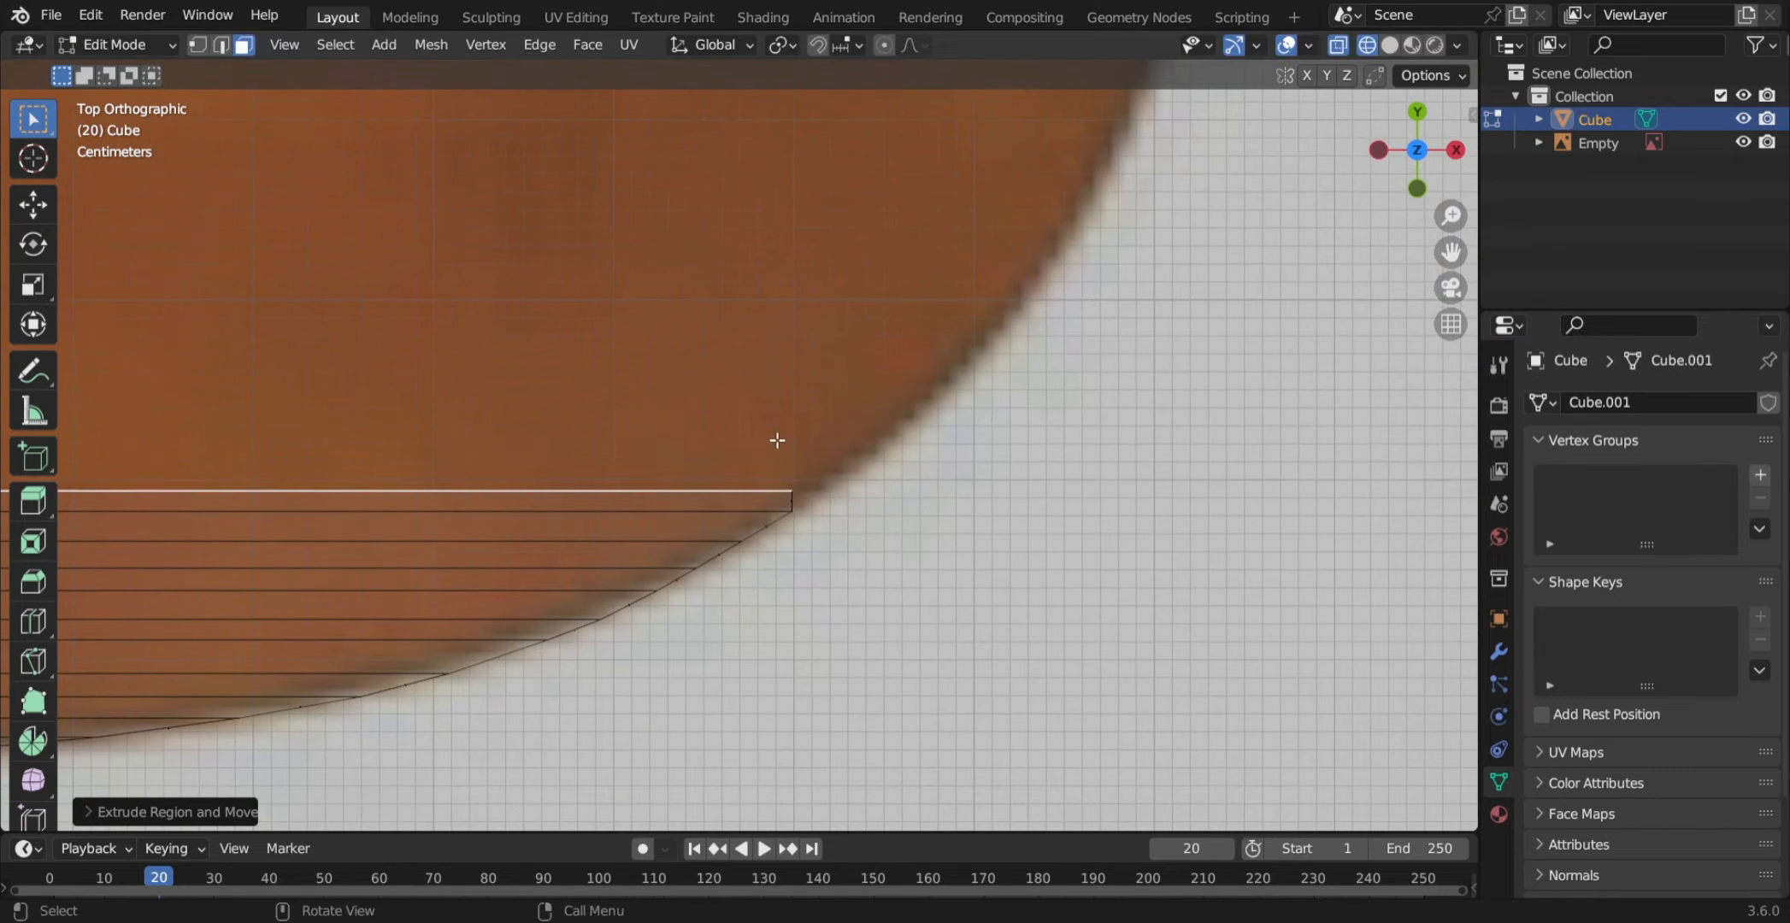
key("s")
key("shift+z")
left_click(682, 559)
- Continue extruding and scaling strips in X and Y, excluding Z, around the widest part of the lower bout
scroll(683, 559, "up", 2)
middle_click_drag(683, 559, 627, 683, "shift")
key("e")
left_click(794, 406)
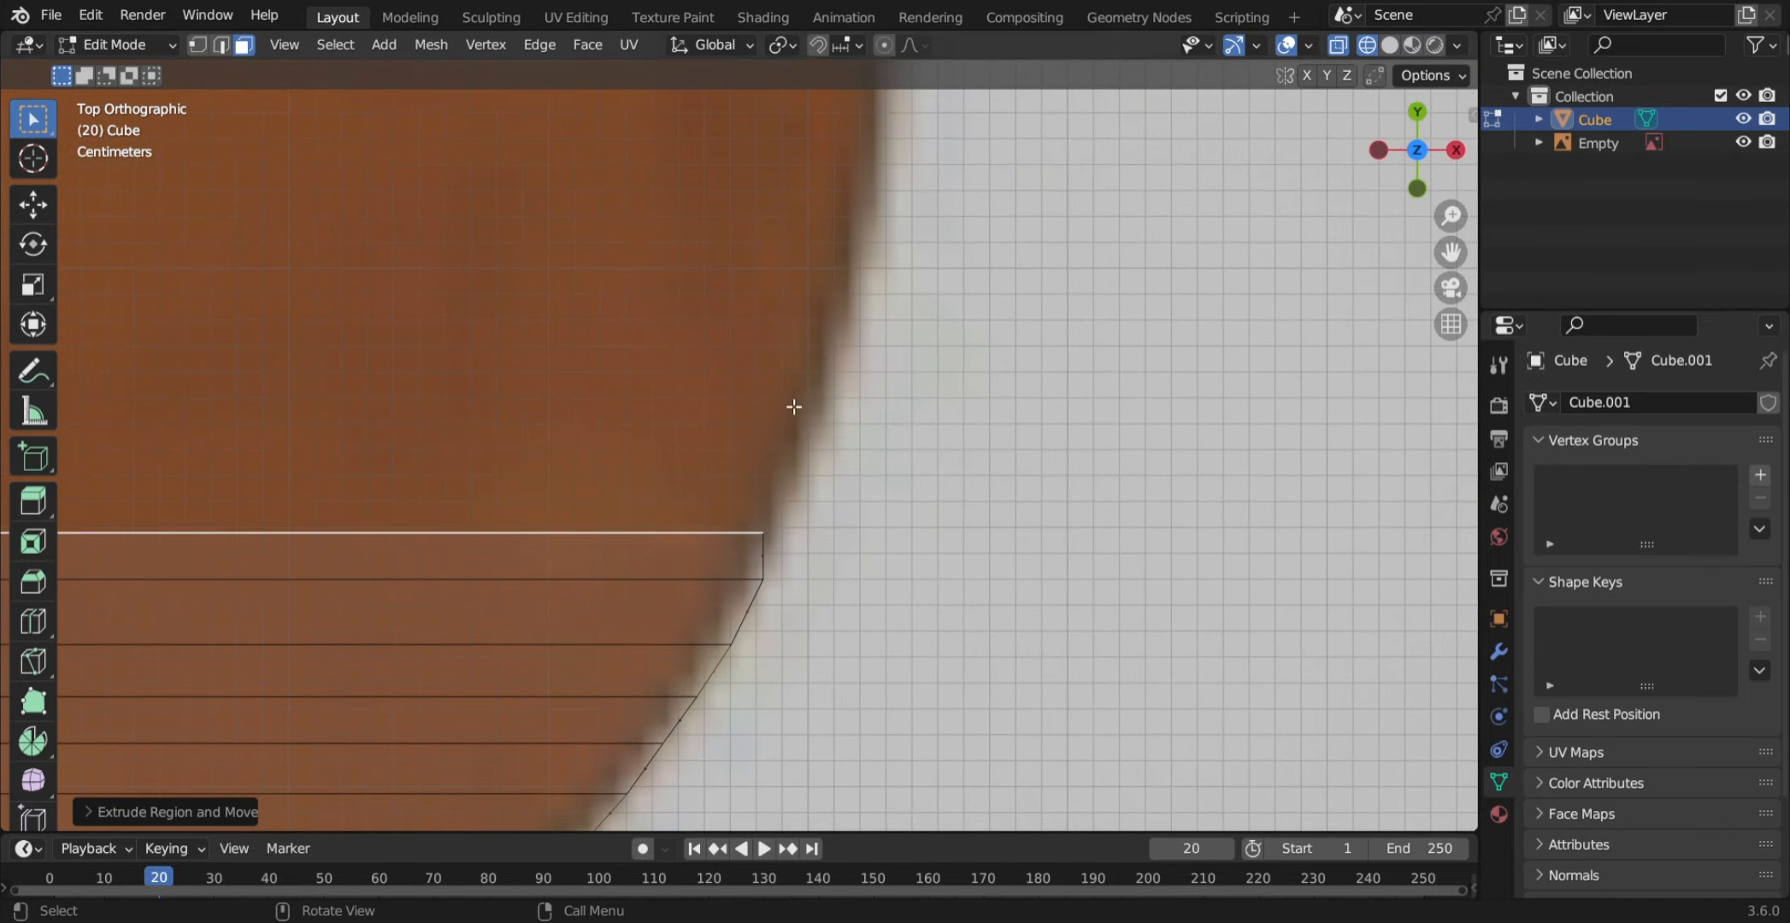
key("s")
key("shift+z")
left_click(787, 494)
key("e")
left_click(795, 513)
key("s")
key("shift+z")
left_click(801, 515)
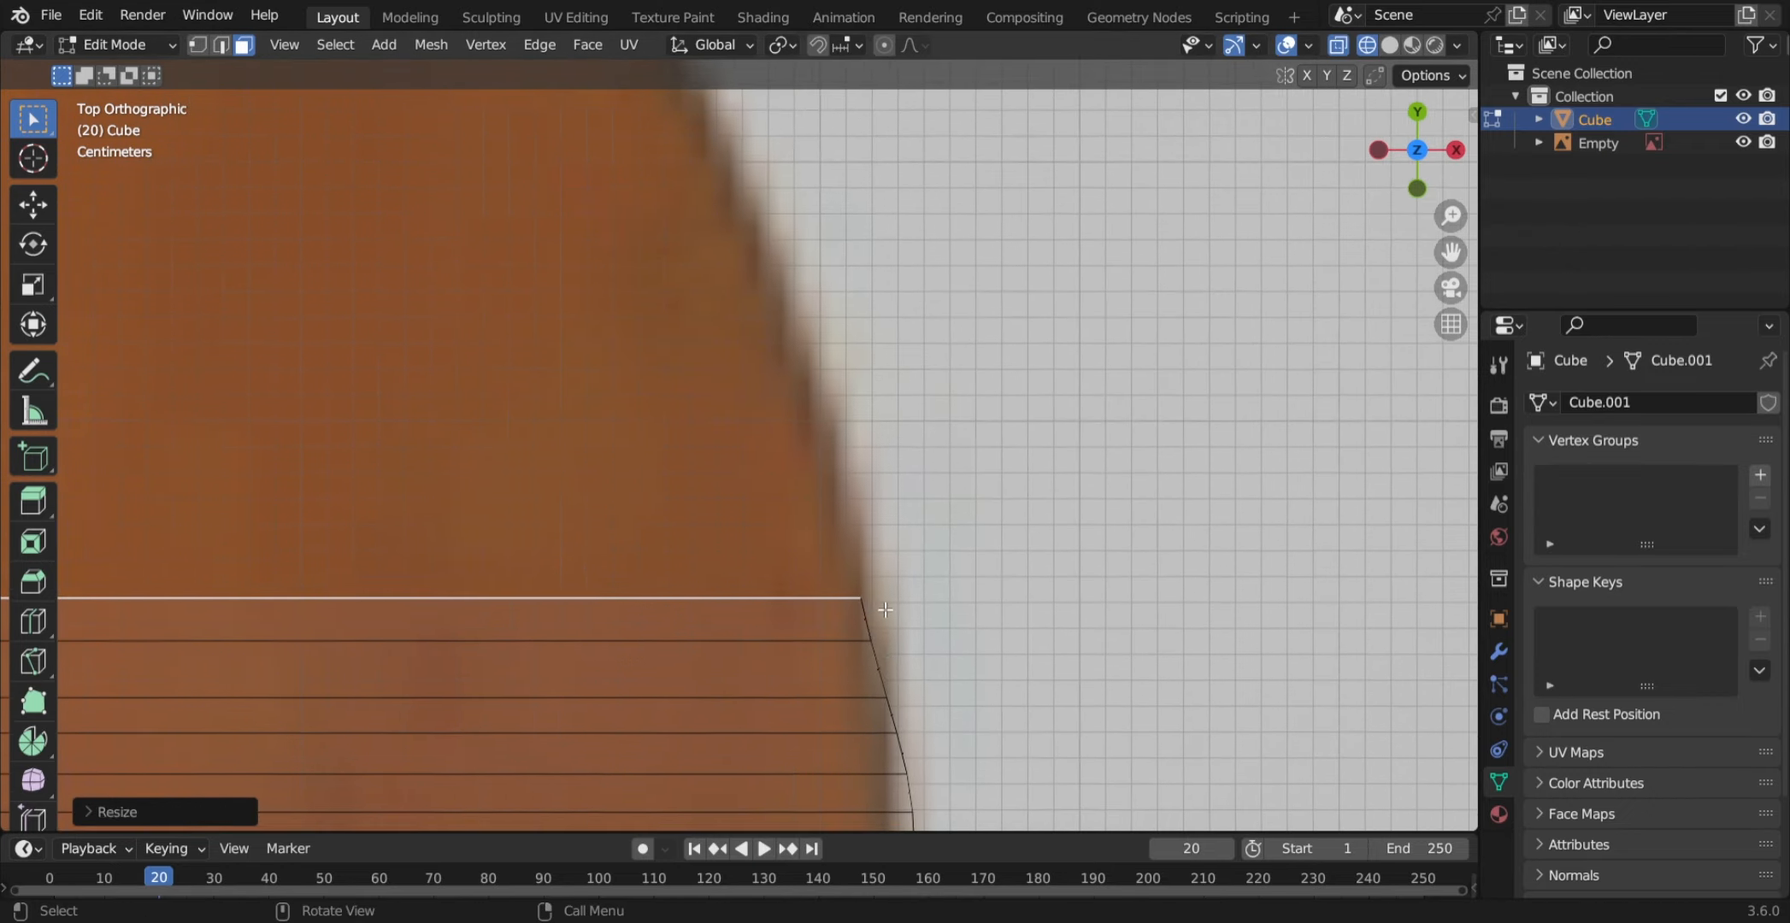
- Extrude further strips toward the waist, scaling each in X and Y, excluding Z, to fit the narrowing outline
scroll(885, 610, "down", 5)
scroll(742, 535, "up", 6)
middle_click_drag(282, 547, 703, 692, "shift")
key("e")
left_click(735, 547)
key("s")
key("shift+z")
left_click(707, 591)
key("e")
left_click(718, 629)
key("s")
key("shift+z")
left_click(747, 701)
- Extrude strips beyond the waist and widen them in X and Y, excluding Z, along the start of the upper bout
scroll(743, 683, "down", 10)
scroll(828, 488, "up", 8)
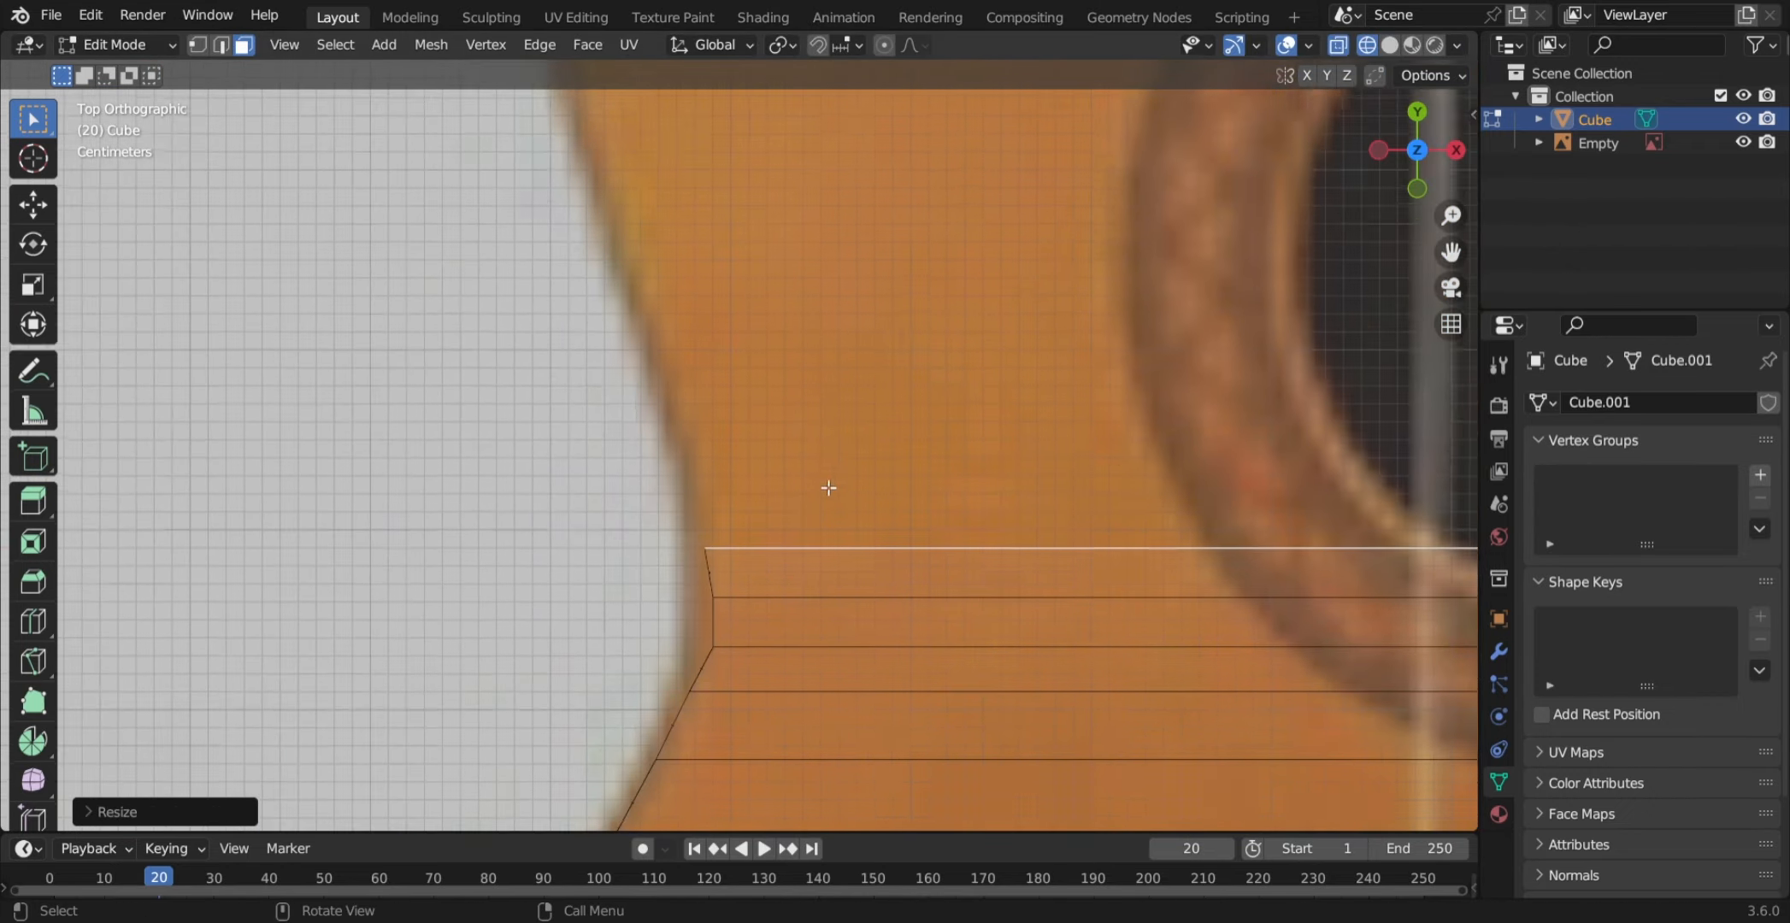
key("e")
left_click(823, 444)
key("s")
key("shift+z")
left_click(720, 342)
key("e")
left_click(835, 396)
key("s")
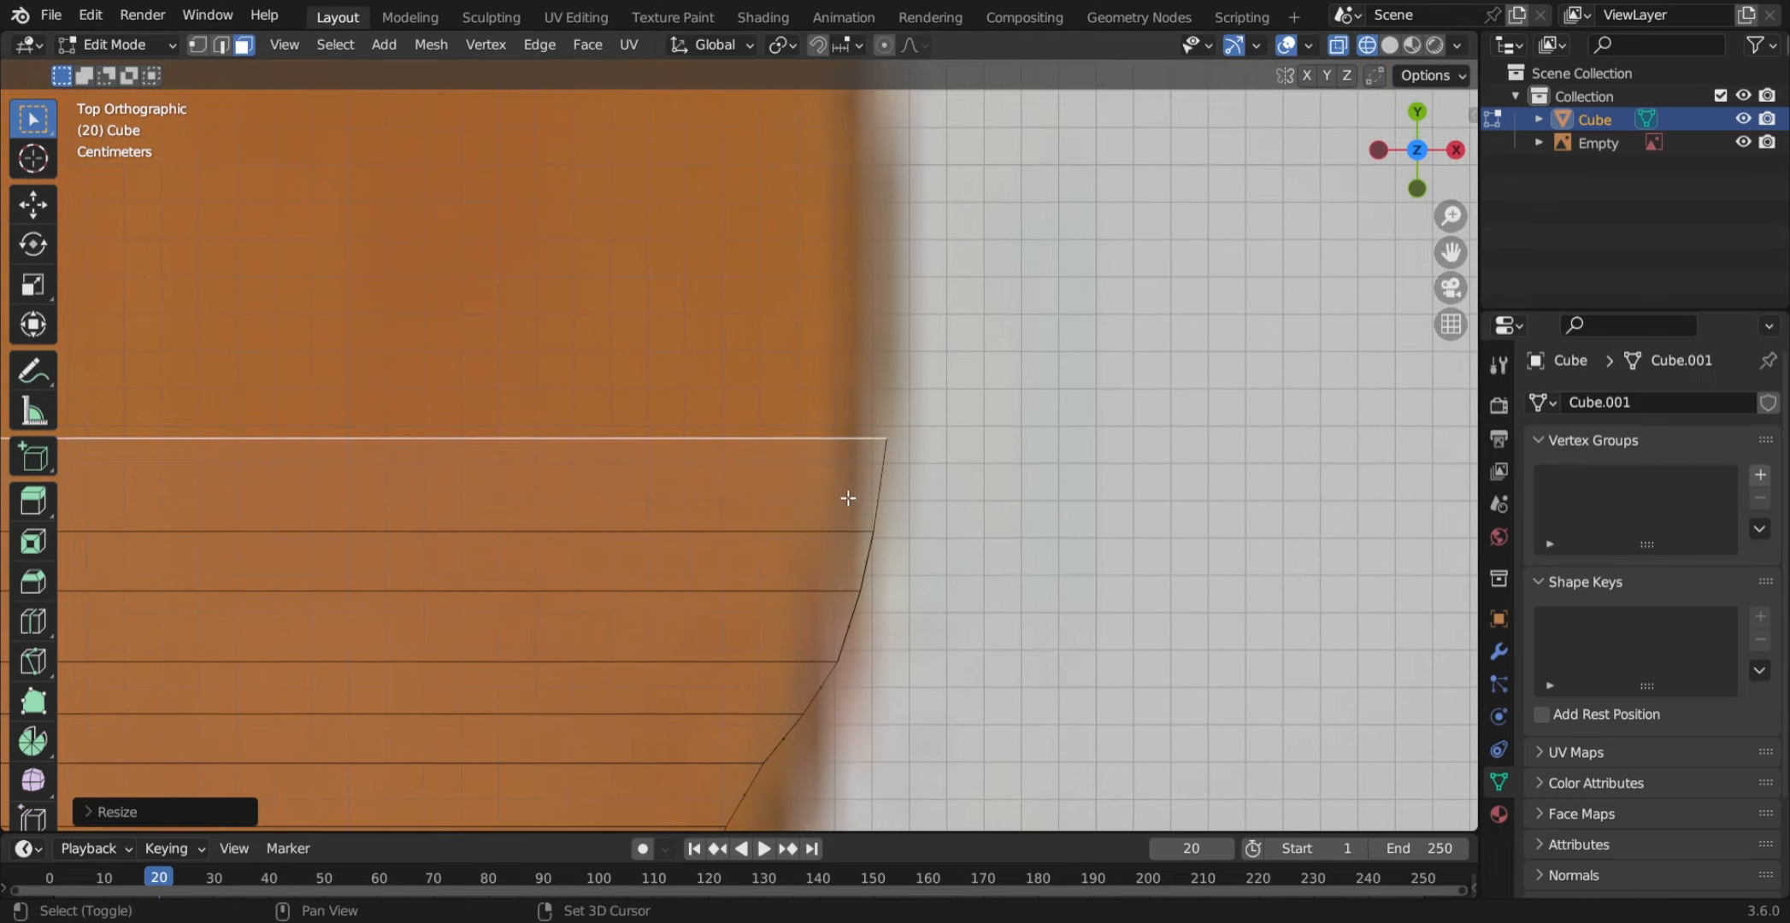
- Extrude and scale strips around the upper bout to the outline, undoing the accidental edge crease
middle_click_drag(848, 497, 855, 649, "shift")
key("e")
left_click(864, 563)
key("s")
key("e")
left_click(883, 655)
key("s")
key("shift+e")
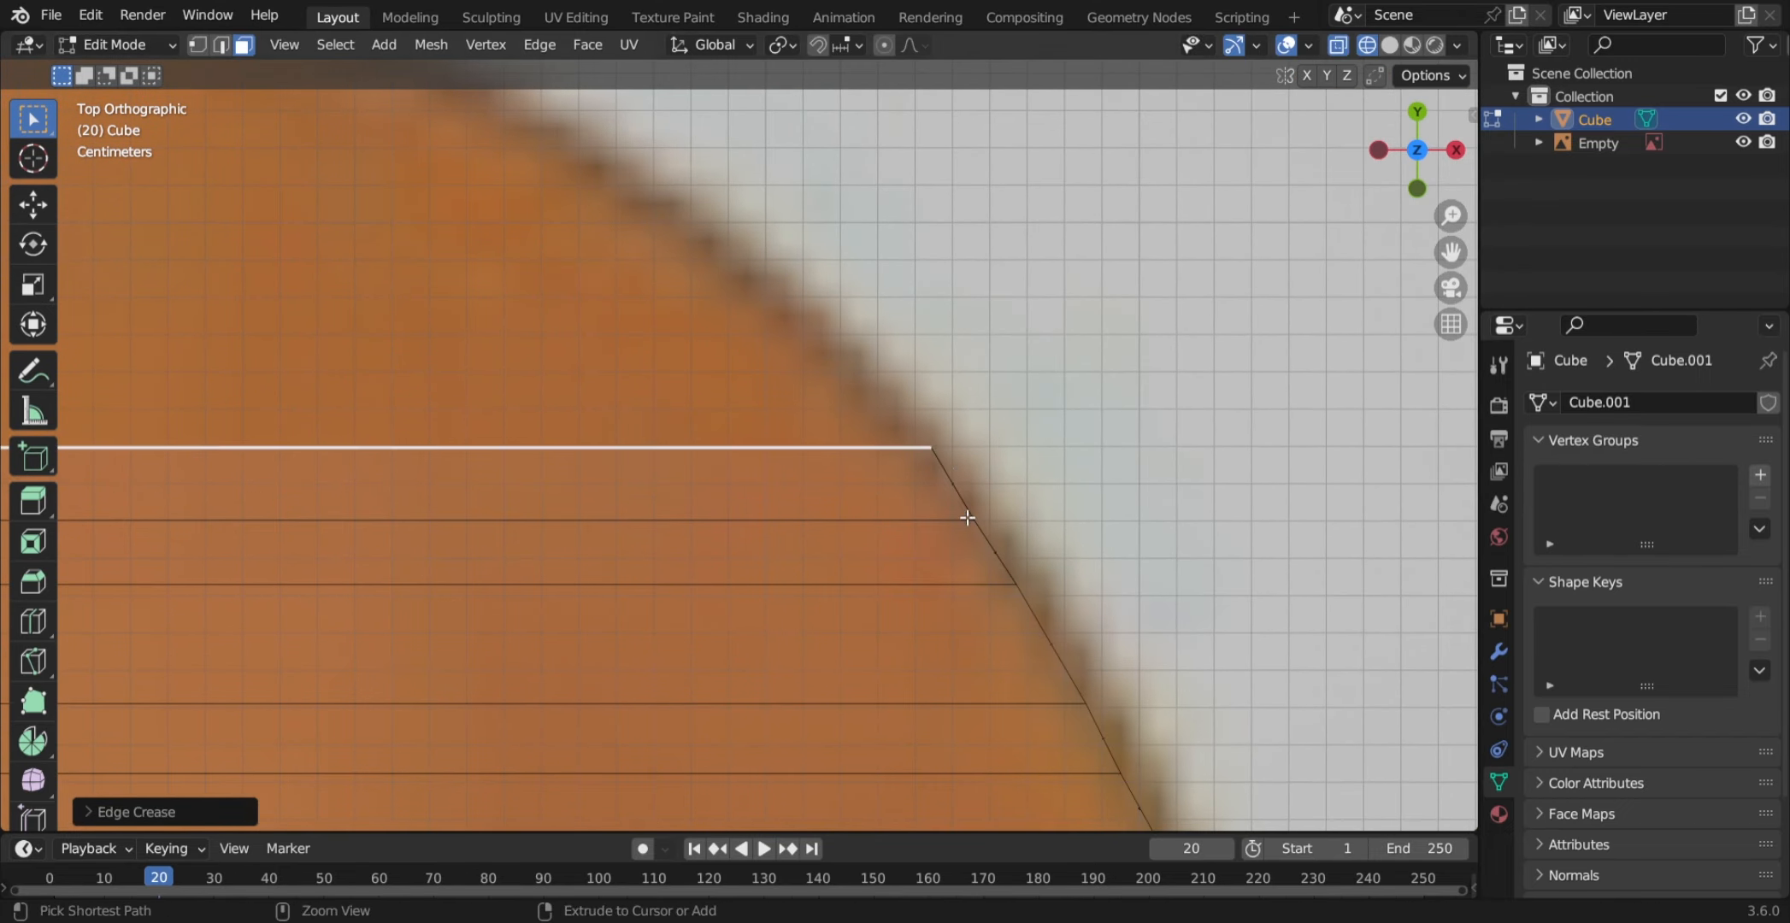
key("ctrl+z")
- Extrude the last strips over the shoulder to the neck joint and scale them without Z to close the body shape
key("e")
left_click(957, 457)
key("s")
key("shift+z")
left_click(971, 647)
- Switch to solid display and return to Object Mode to show the whole guitar body
scroll(1066, 595, "down", 5)
mouse_move(1067, 595)
middle_mouse_down()
mouse_move(889, 585)
mouse_move(909, 356)
middle_mouse_up()
scroll(889, 586, "up", 4)
scroll(909, 356, "down", 3)
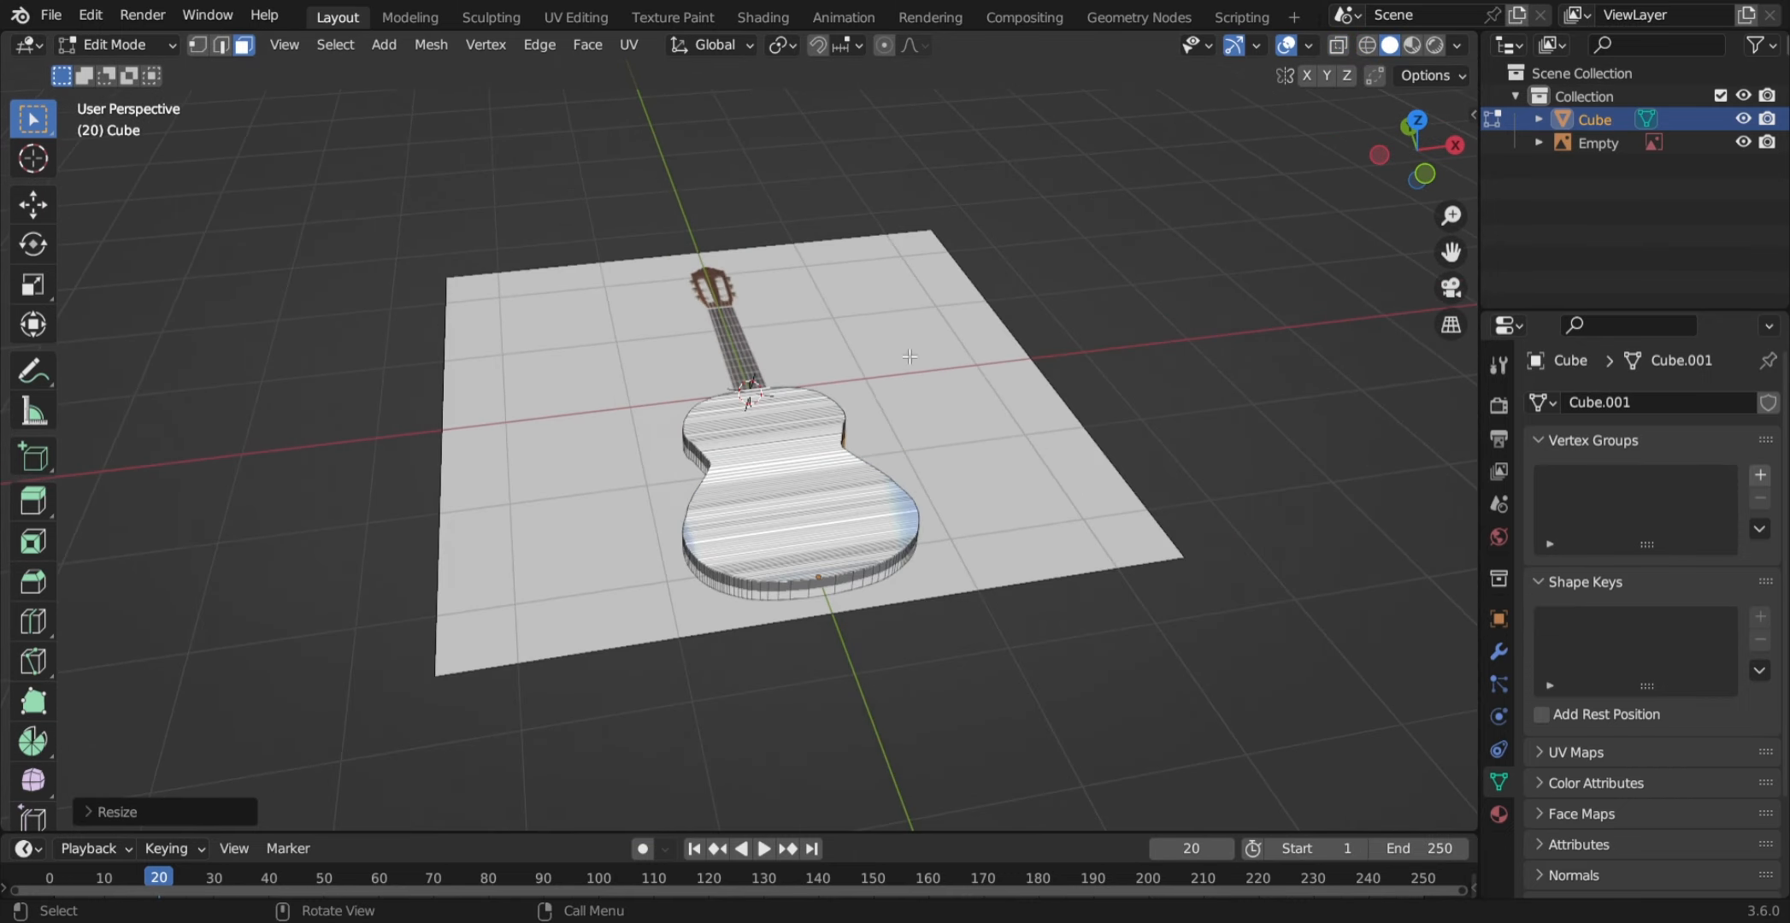
scroll(887, 600, "up", 4)
middle_click_drag(887, 598, 1231, 517)
middle_click_drag(859, 659, 936, 557, "shift")
scroll(891, 381, "down", 1)
key("Tab")
scroll(967, 408, "up", 3)
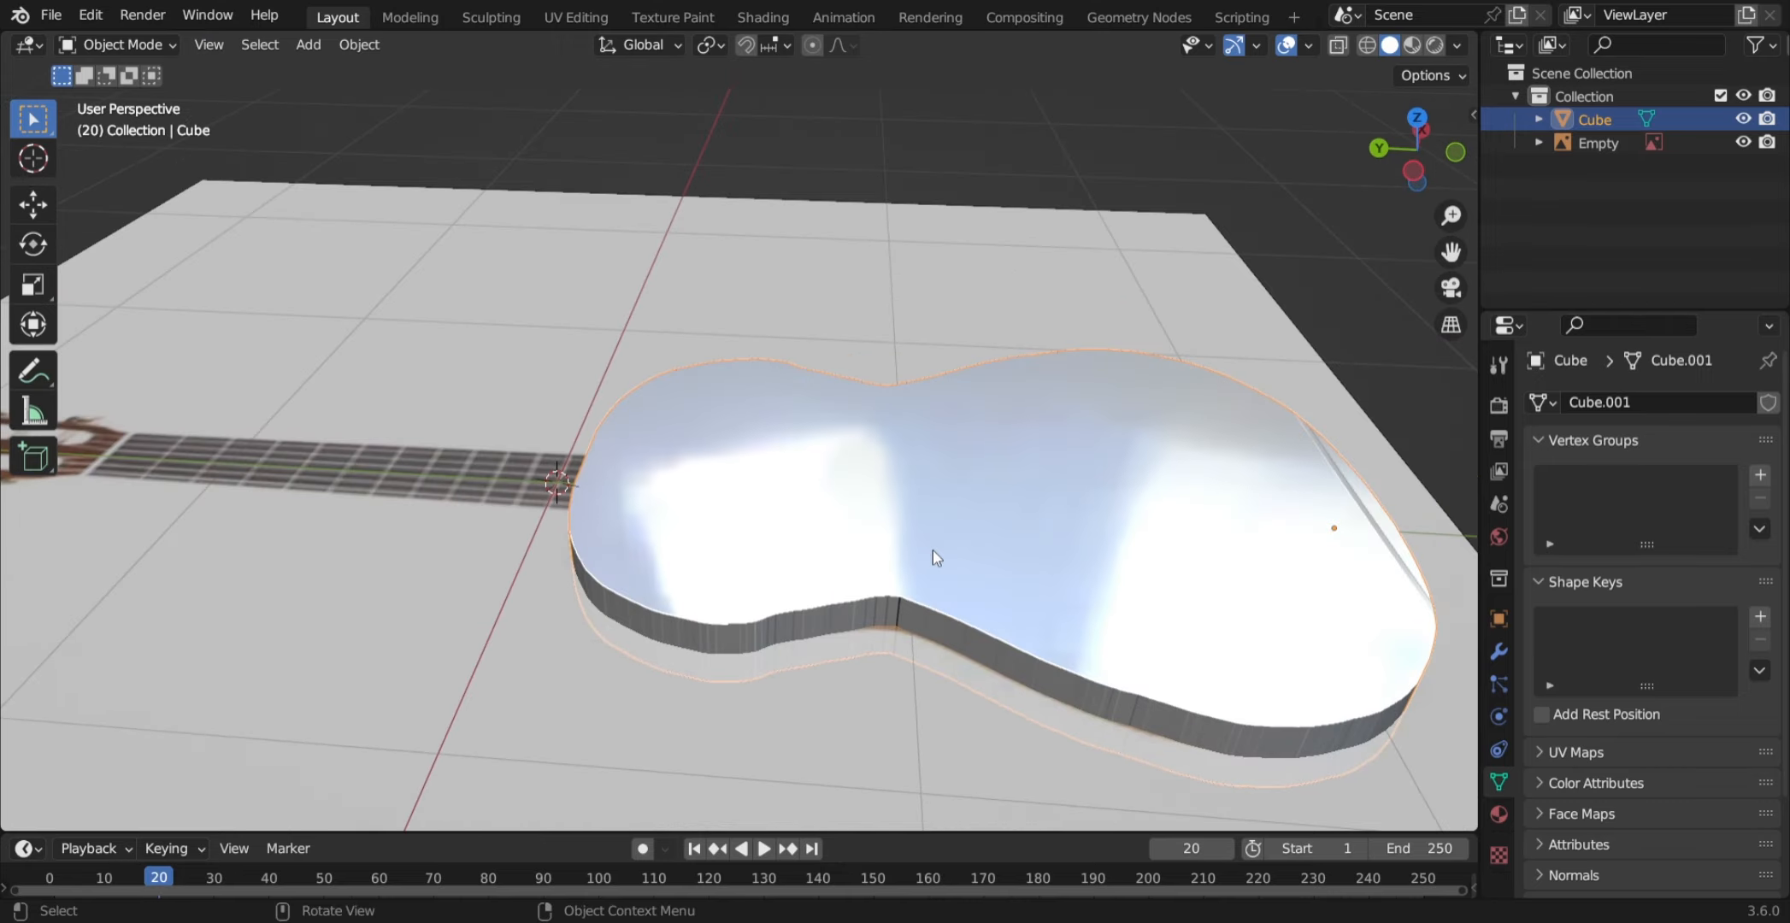
- Apply Shade Smooth to the guitar body and check its surface
scroll(827, 565, "up", 3)
middle_click_drag(827, 563, 537, 675)
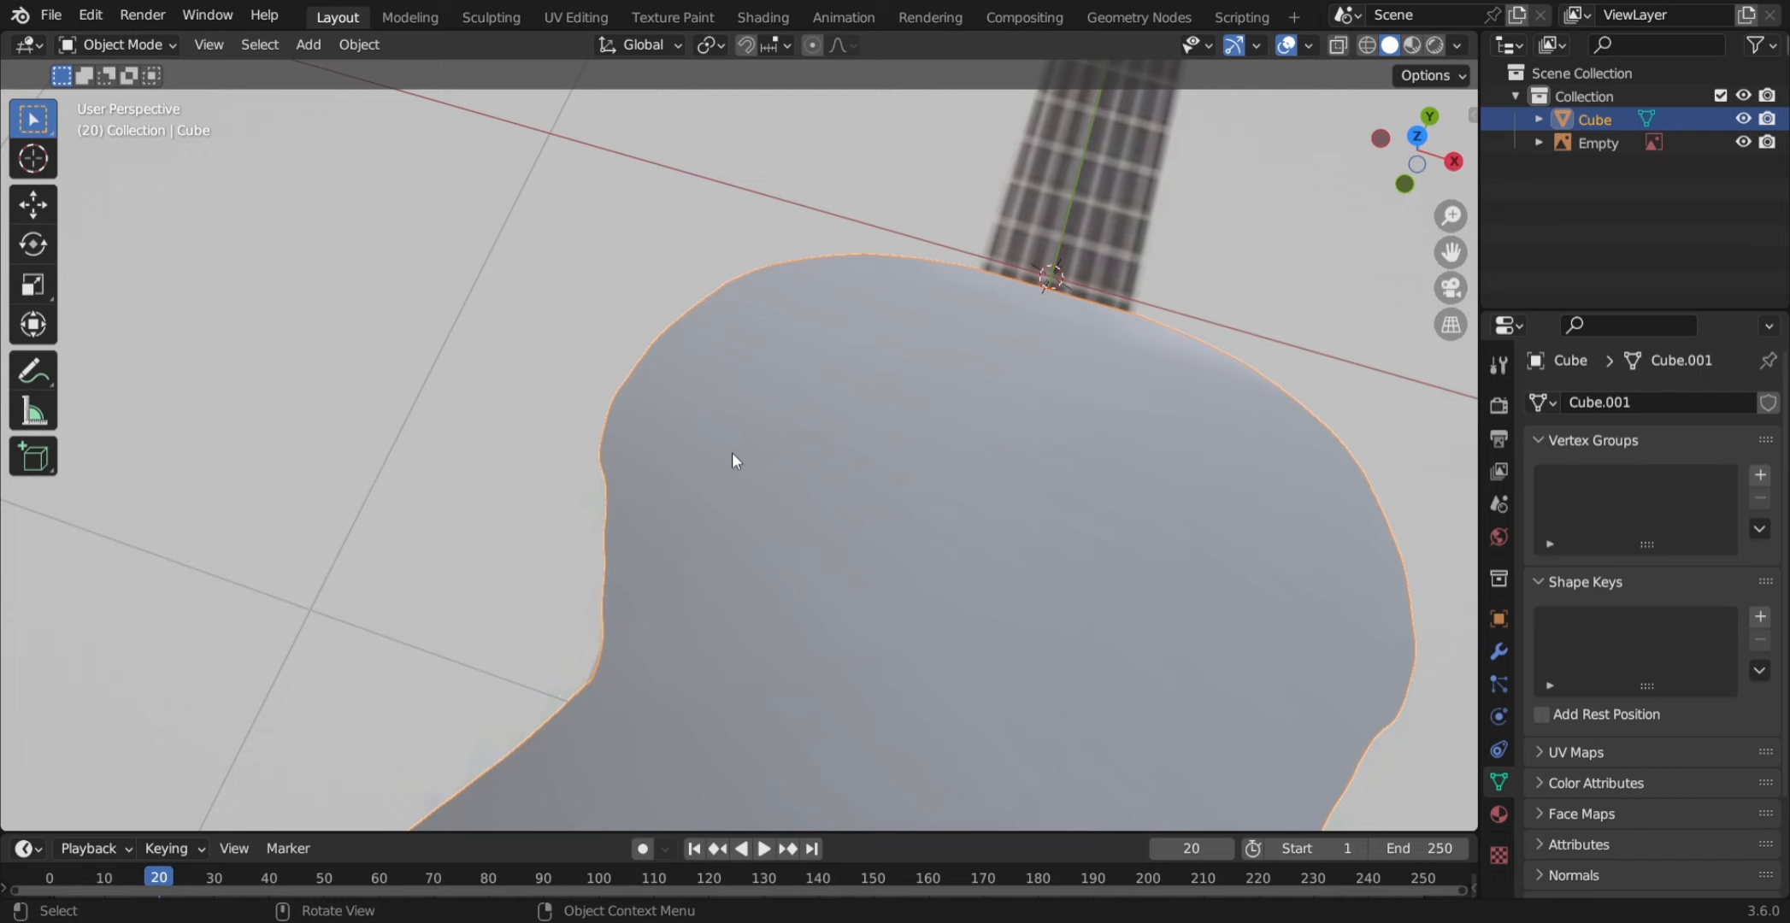
middle_click_drag(732, 459, 1161, 323)
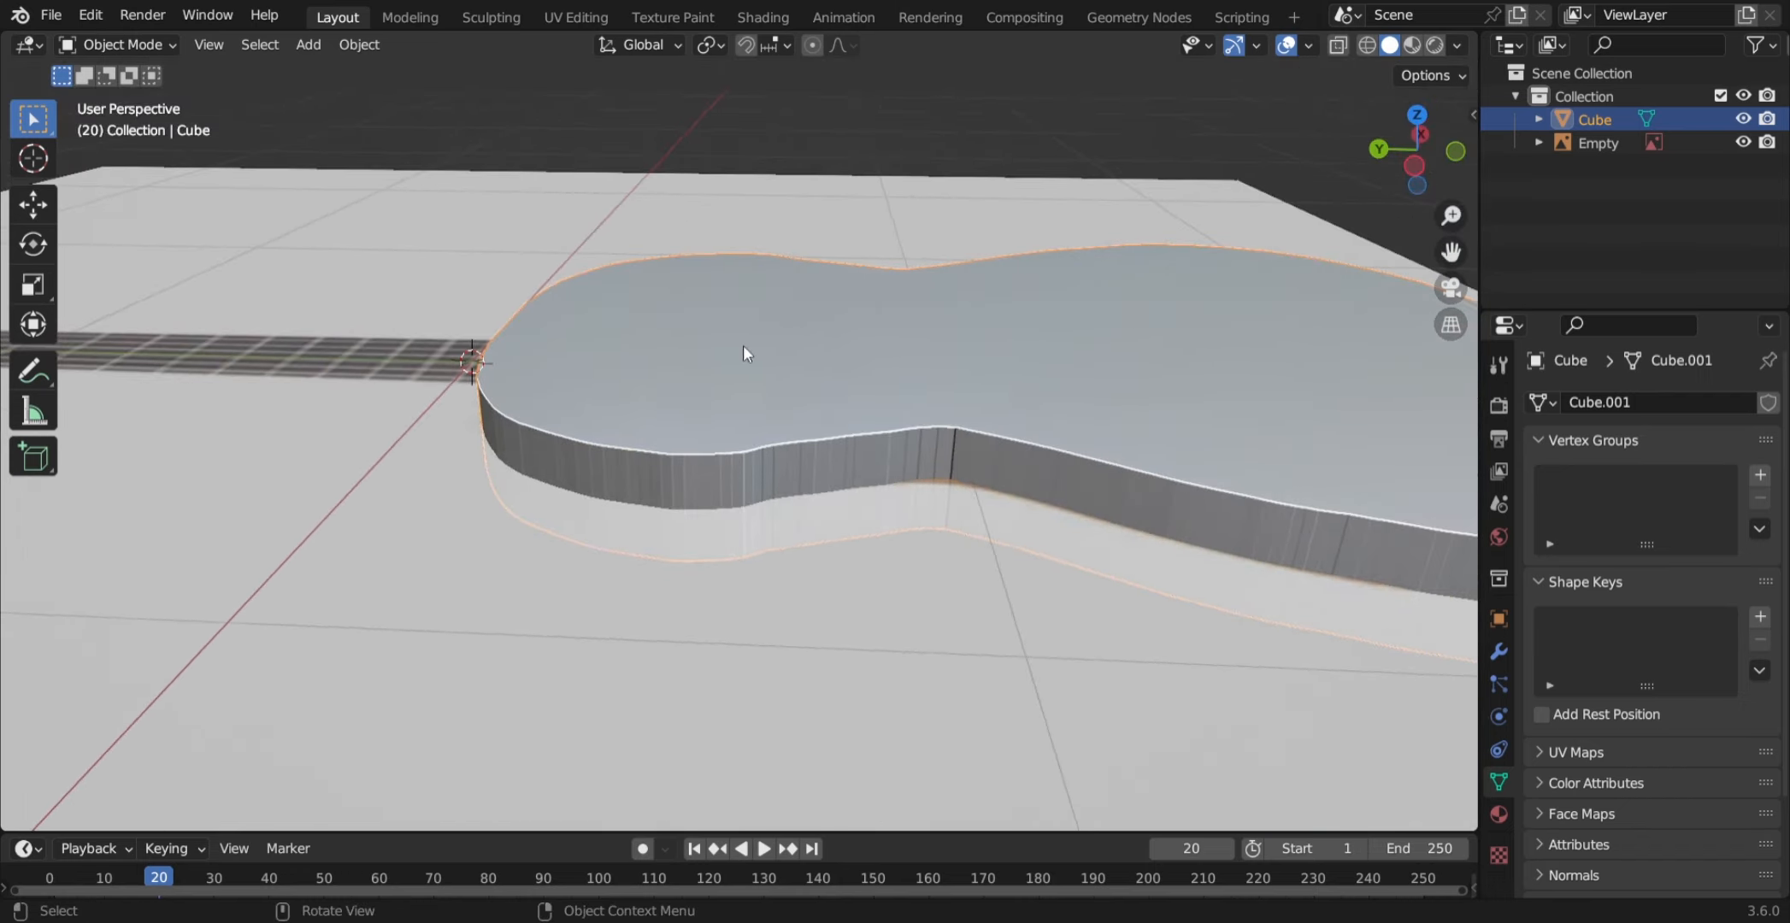
middle_click_drag(743, 351, 834, 309)
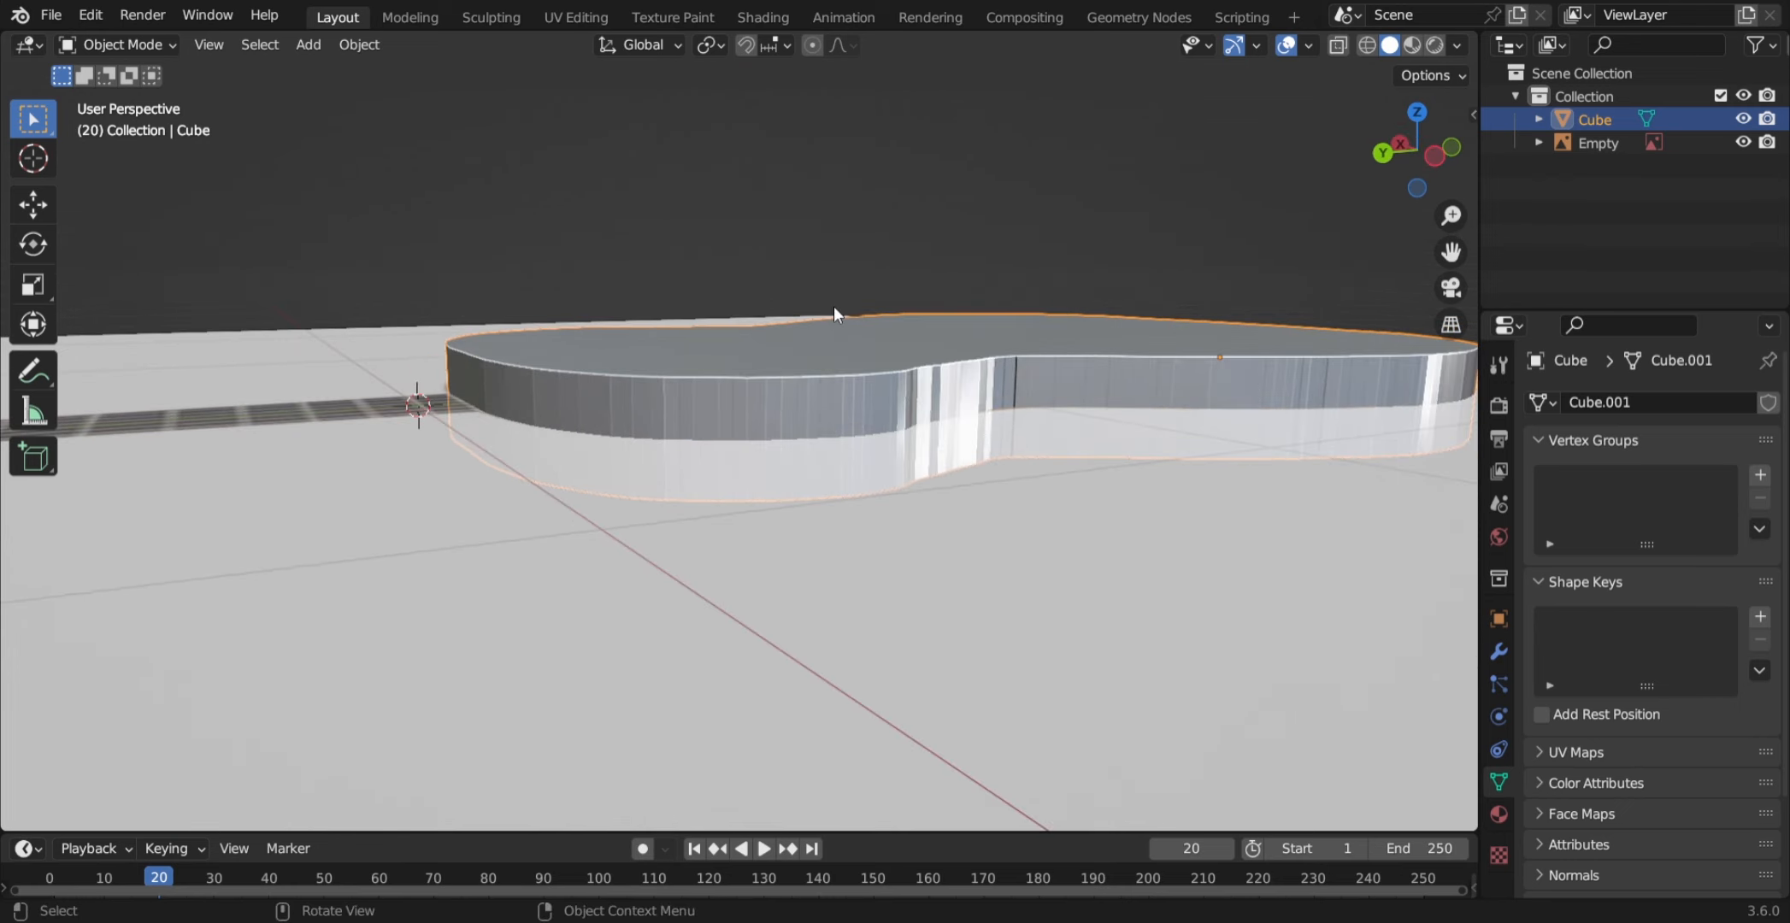
right_click(822, 347)
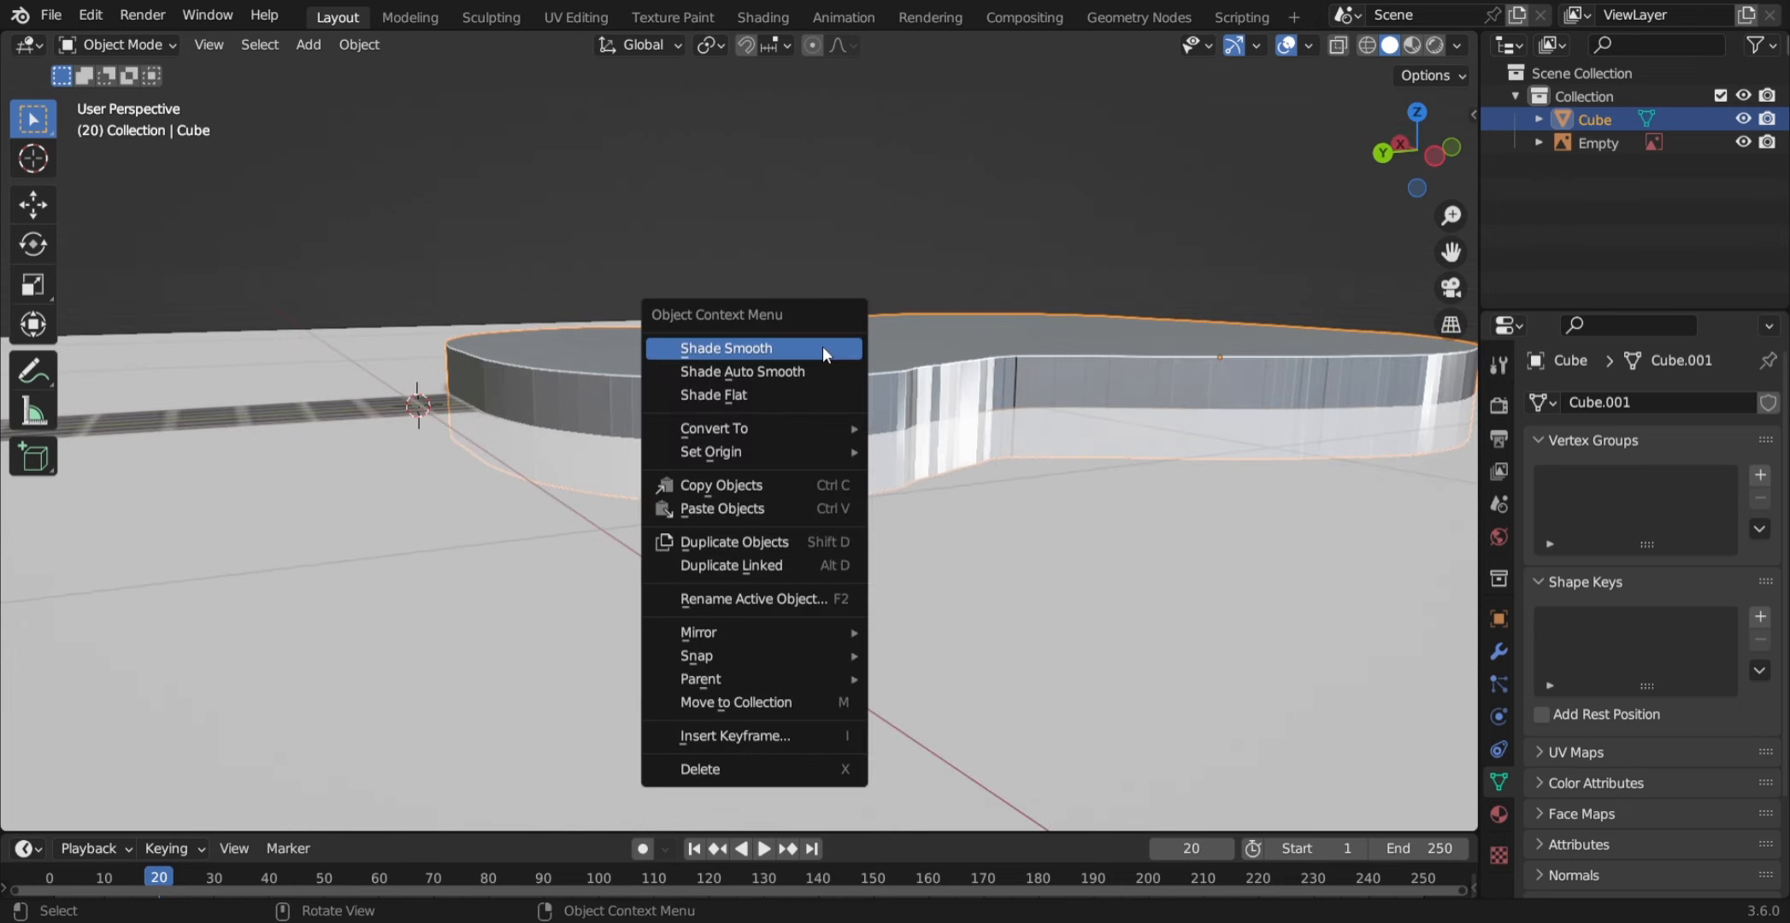
left_click(823, 347)
mouse_move(820, 343)
middle_mouse_down()
mouse_move(847, 413)
mouse_move(806, 478)
mouse_move(502, 418)
mouse_move(554, 337)
mouse_move(780, 493)
middle_mouse_up()
scroll(780, 493, "up", 3)
middle_click_drag(659, 479, 739, 308, "shift")
- Apply Shade Auto Smooth to the guitar body
right_click(576, 444)
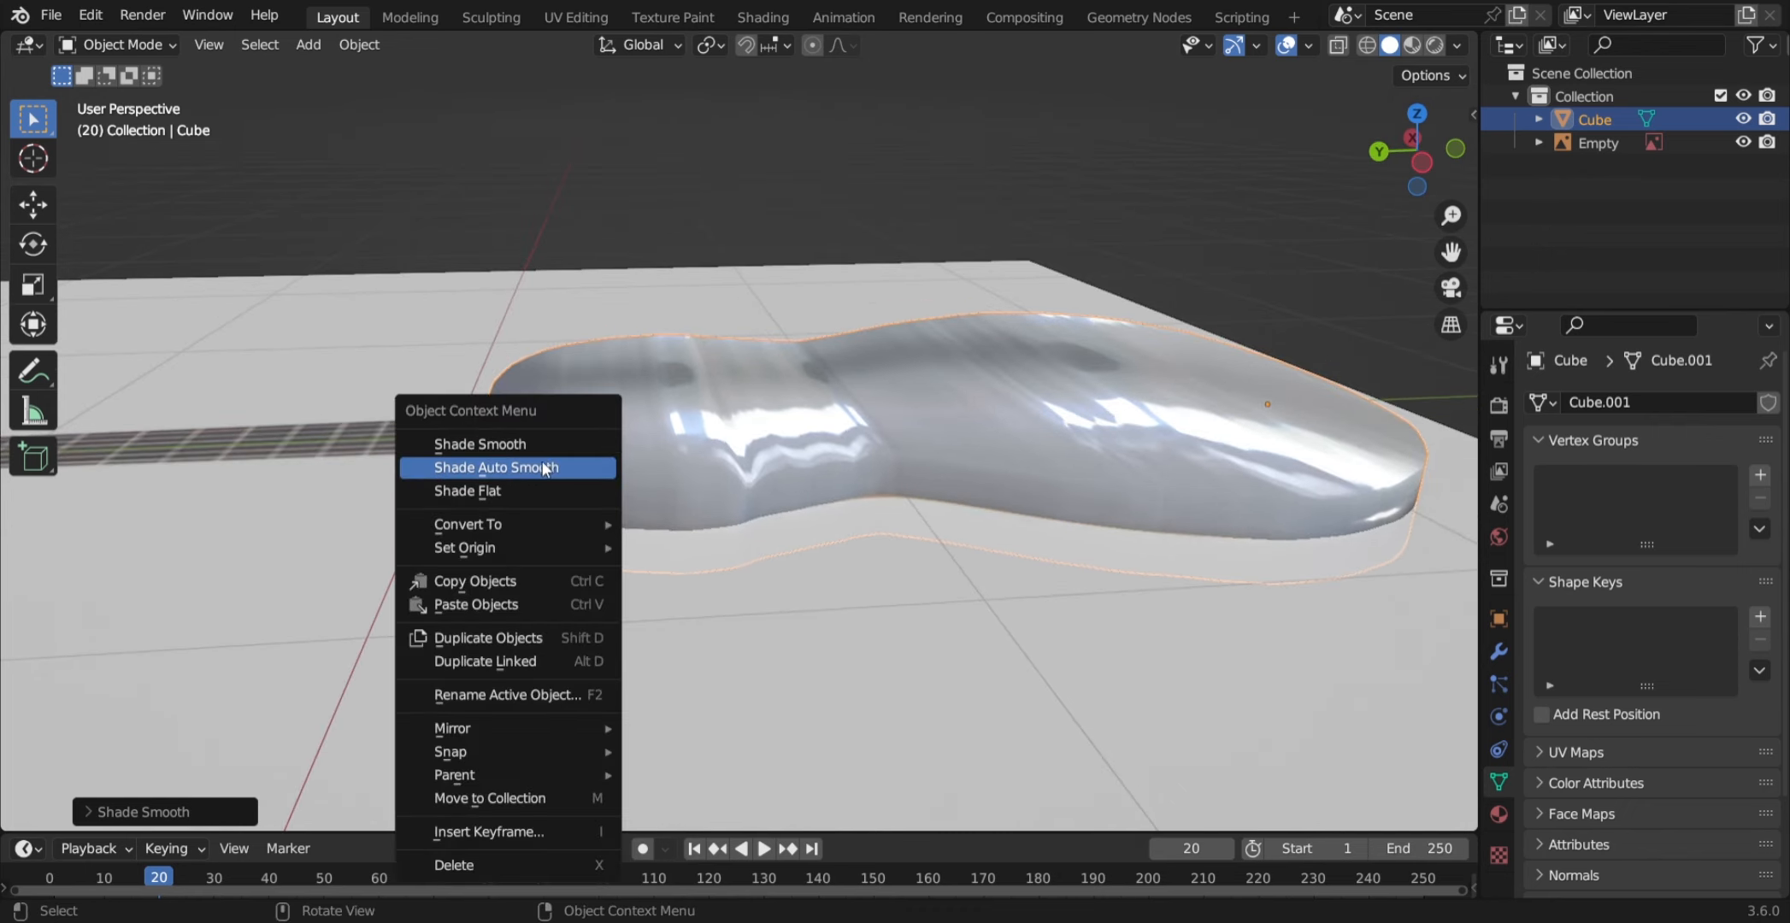
left_click(545, 468)
scroll(379, 509, "up", 2)
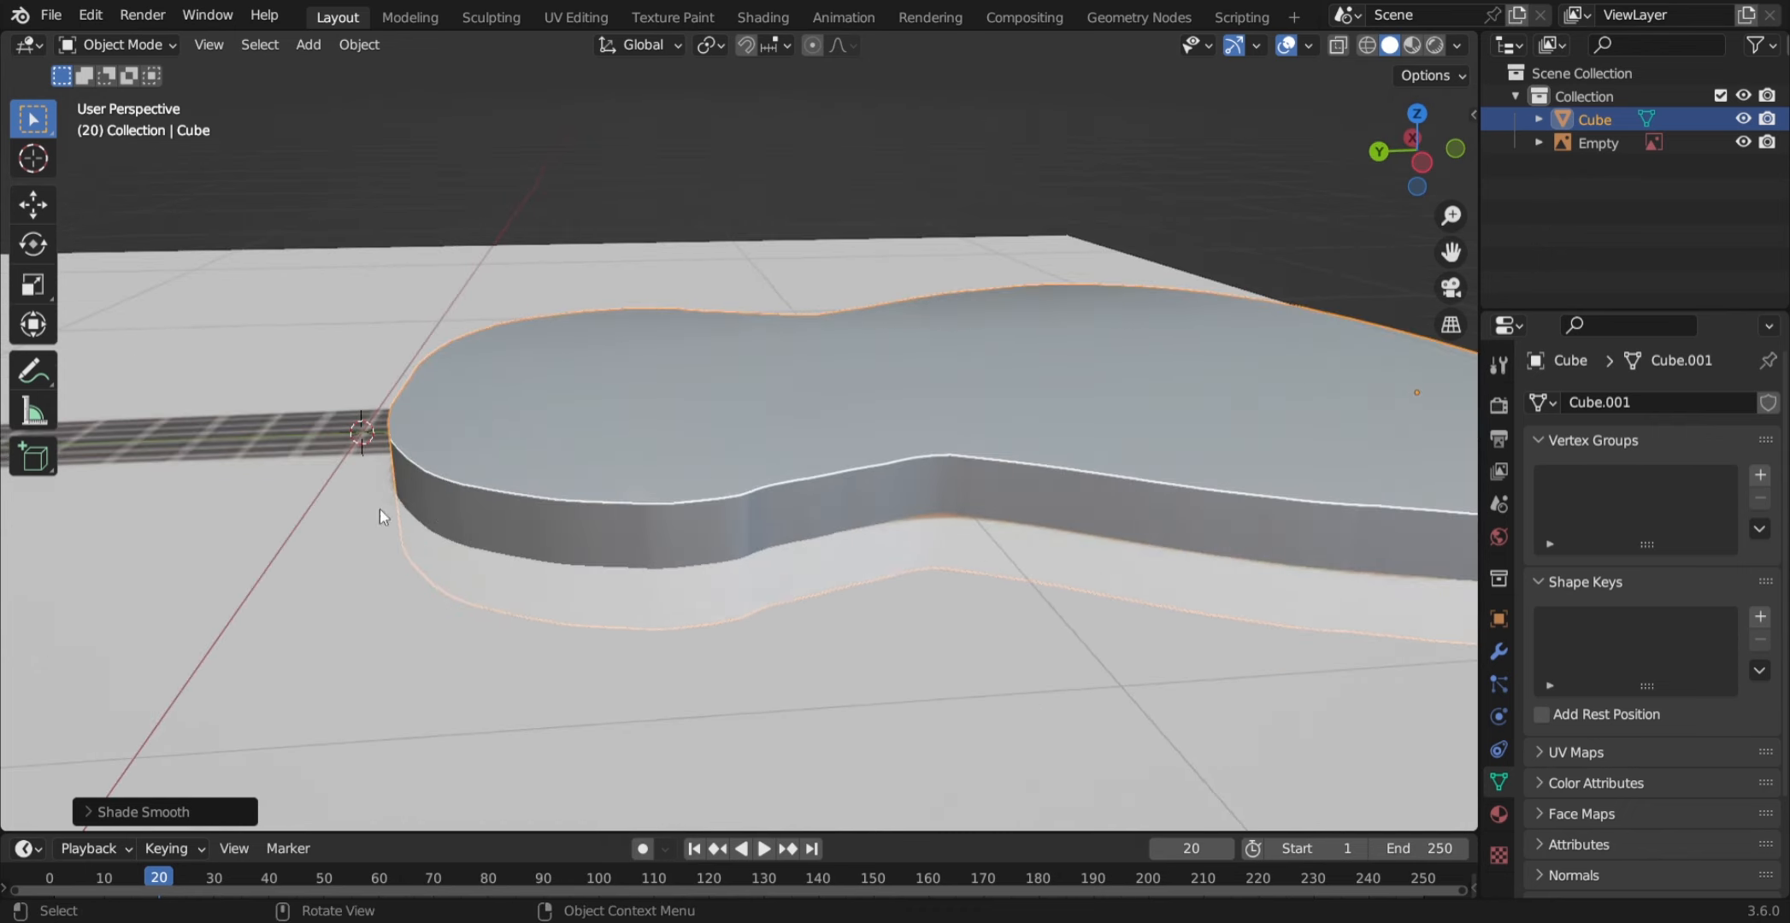
- Add a new cube at the neck joint and scale it down uniformly to roughly the neck's width
middle_click_drag(539, 433, 413, 462)
middle_click_drag(379, 458, 810, 556)
scroll(828, 527, "up", 3)
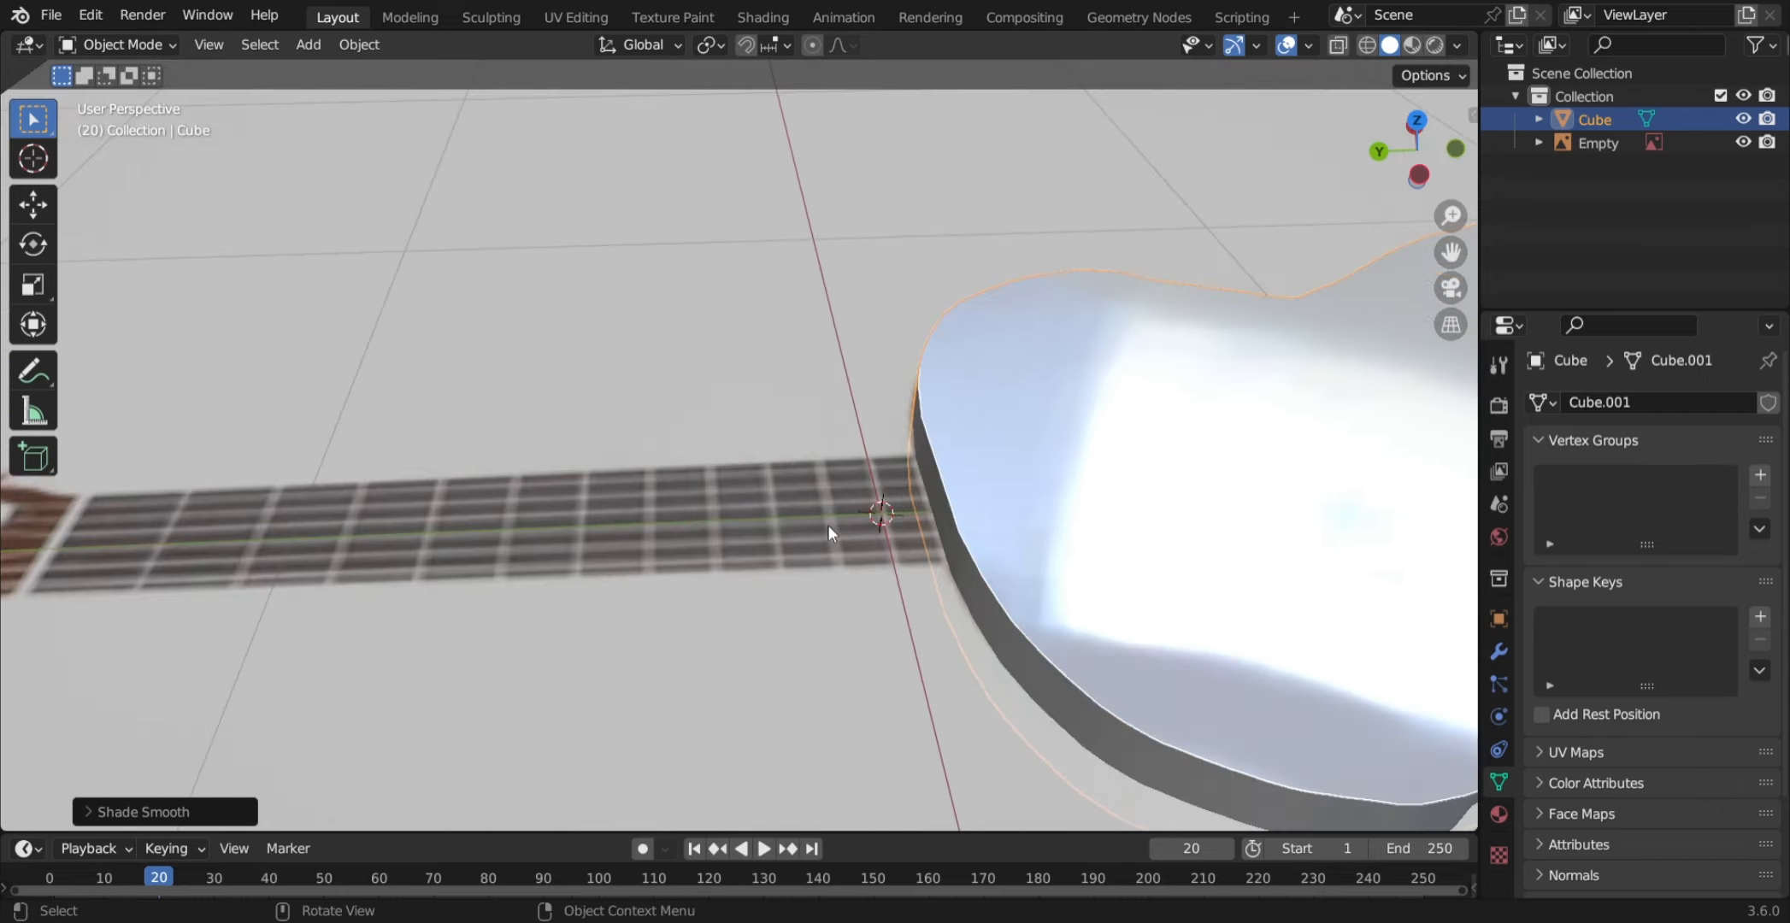
middle_click_drag(693, 528, 770, 466, "shift")
key("shift+a")
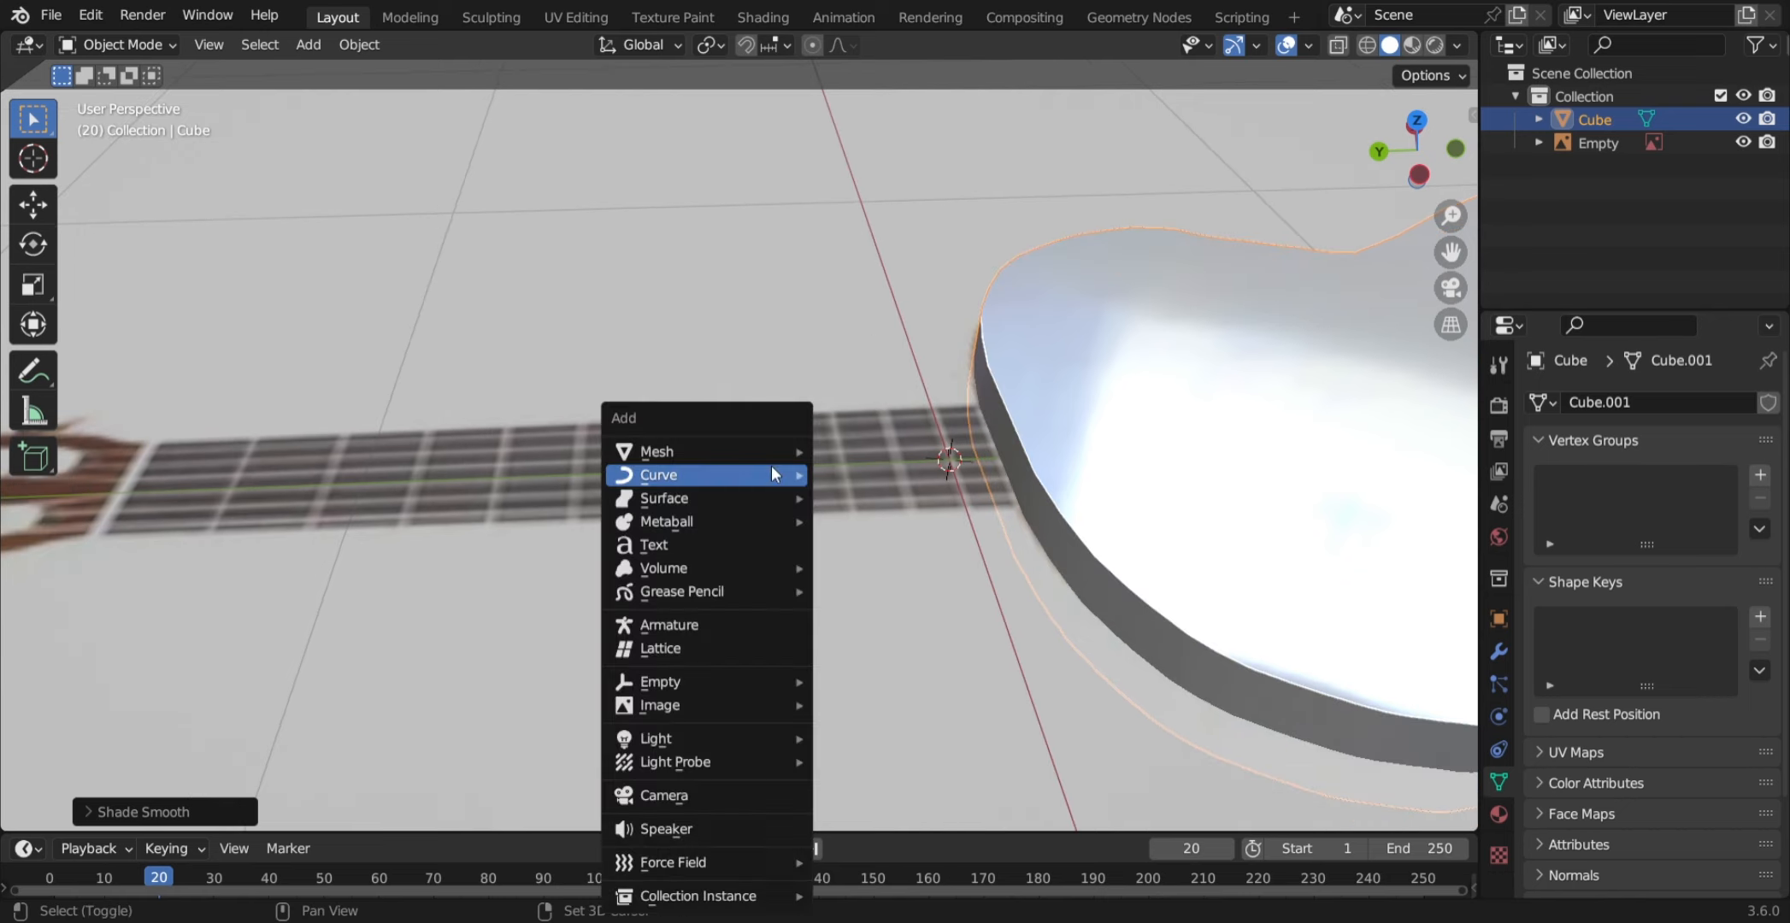
mouse_move(766, 453)
left_click(860, 473)
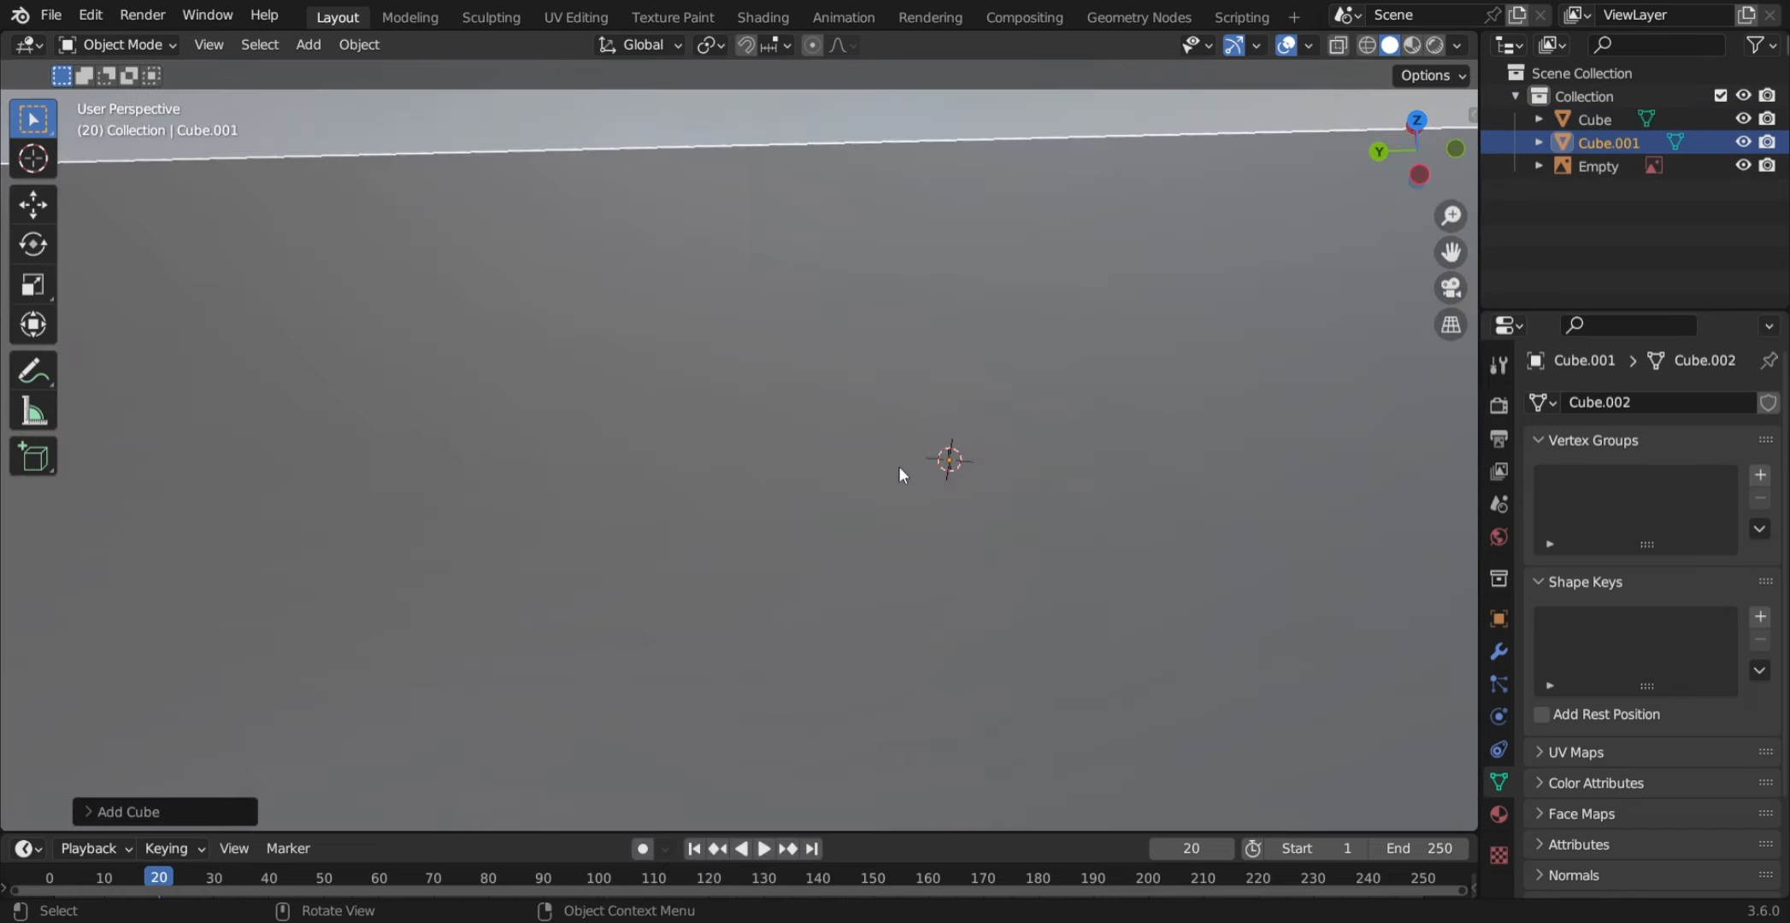
scroll(899, 470, "down", 5)
key("s")
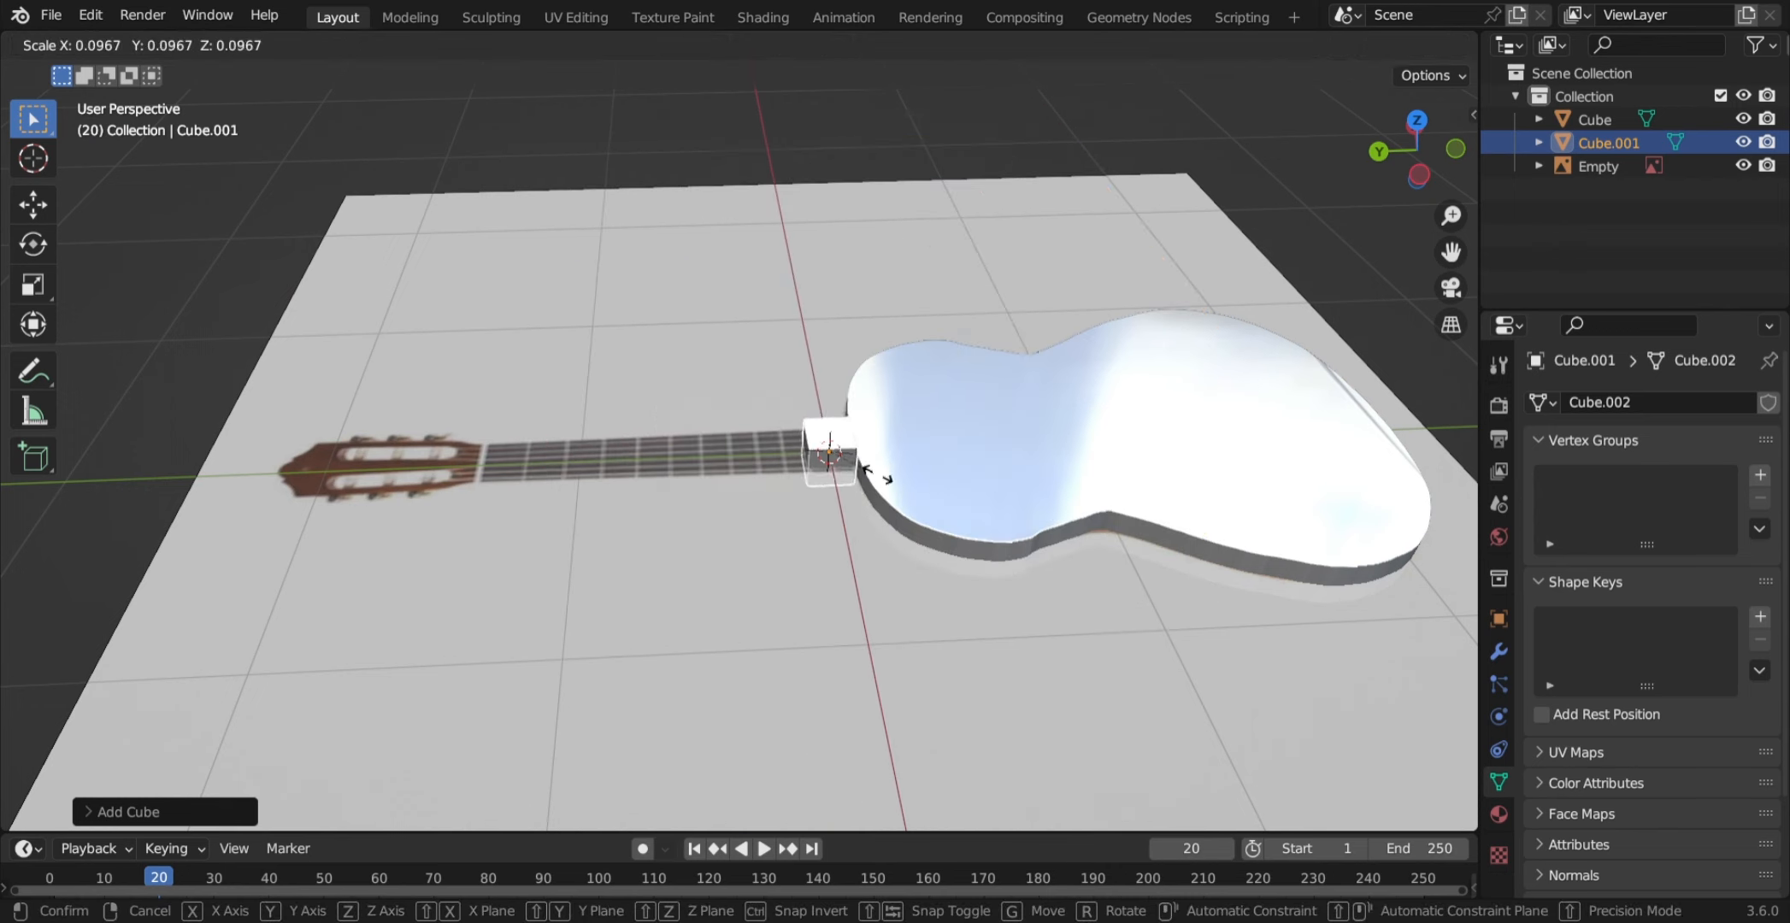
left_click(884, 476)
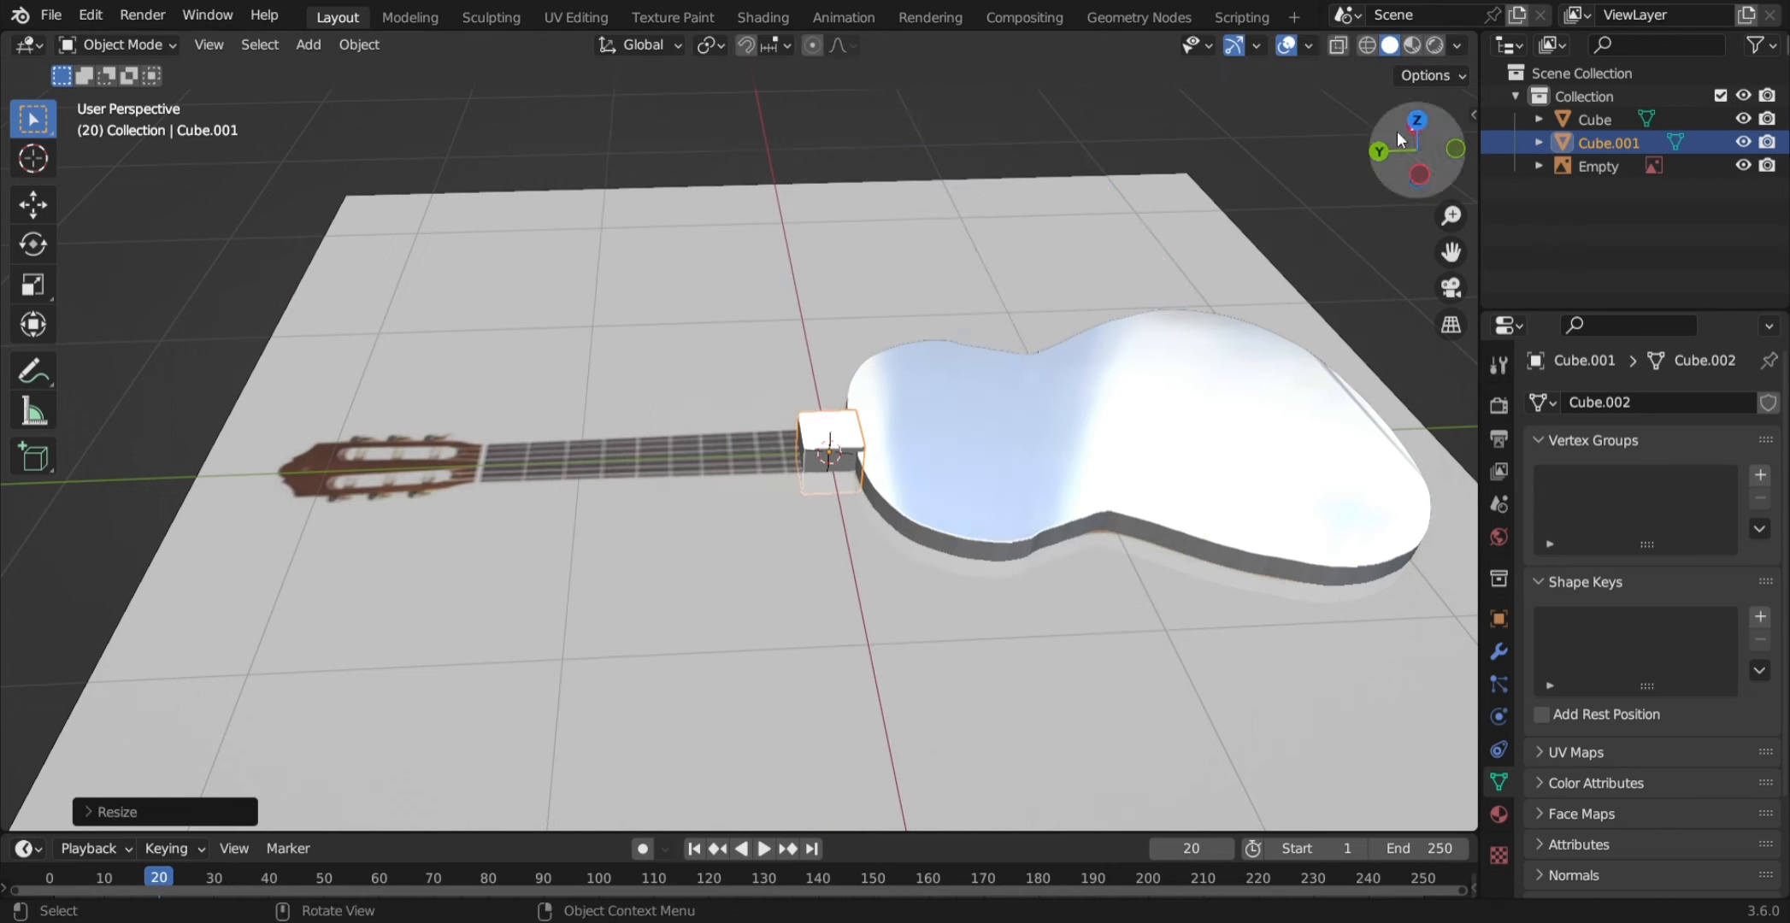
- From the top view, move the new cube slightly along X to centre it on the guitar's neck
left_click(1425, 122)
left_click(1421, 119)
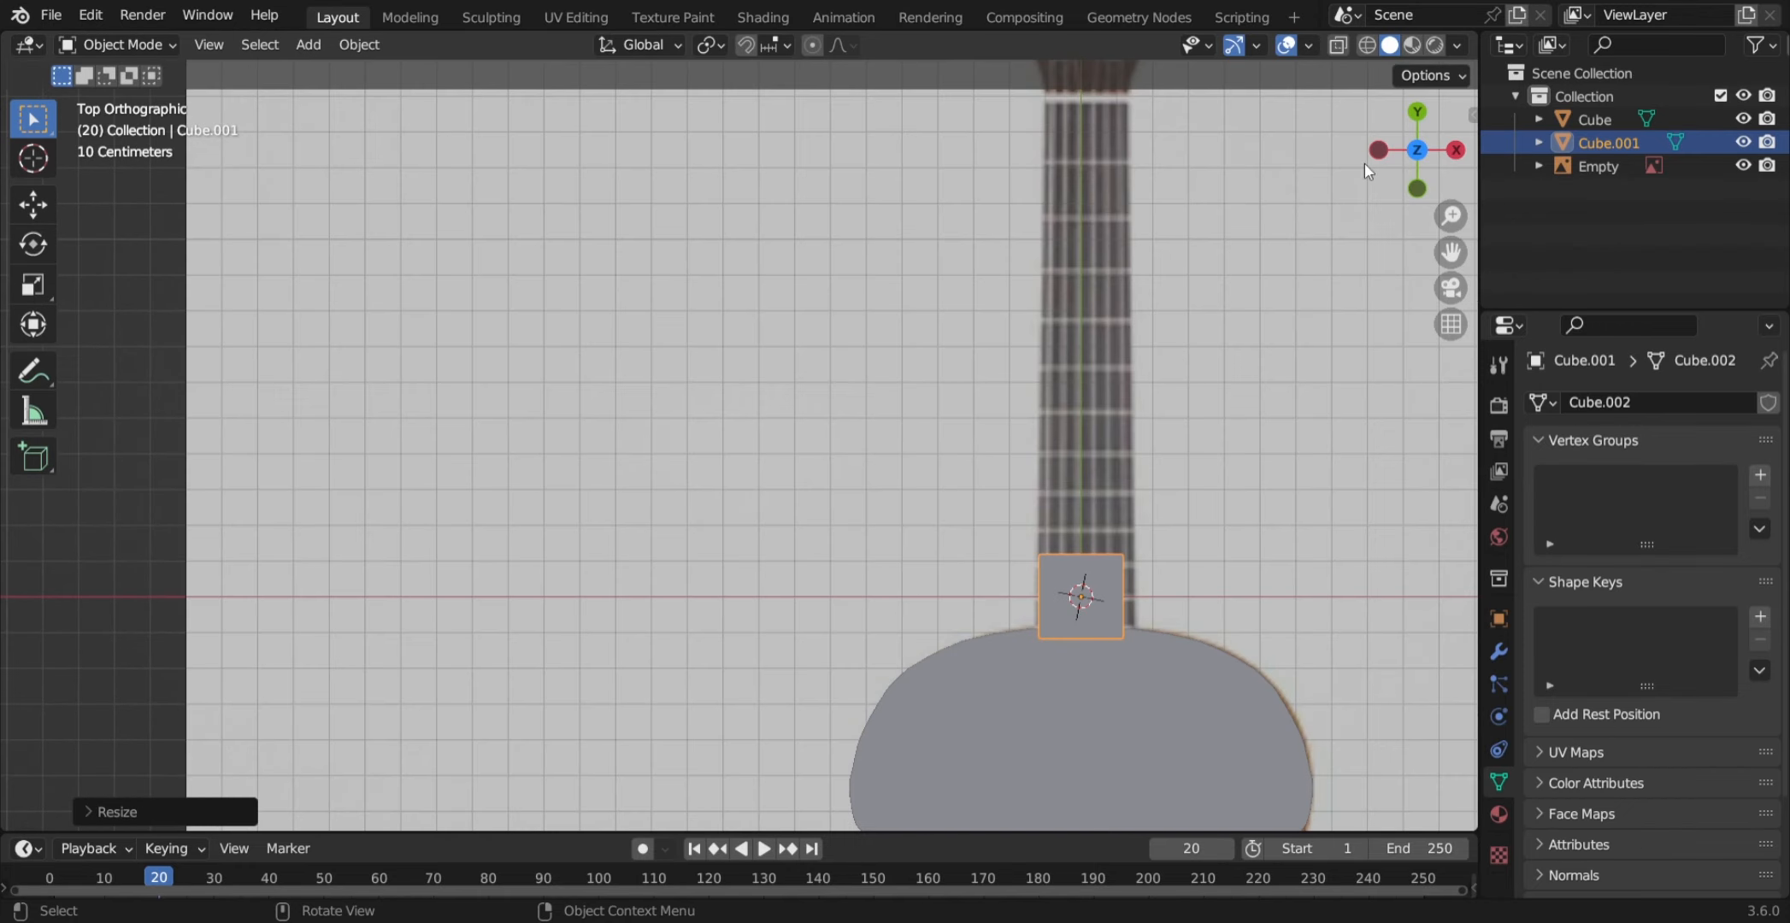
middle_click_drag(1147, 616, 769, 521, "shift")
scroll(866, 402, "up", 3)
key("s")
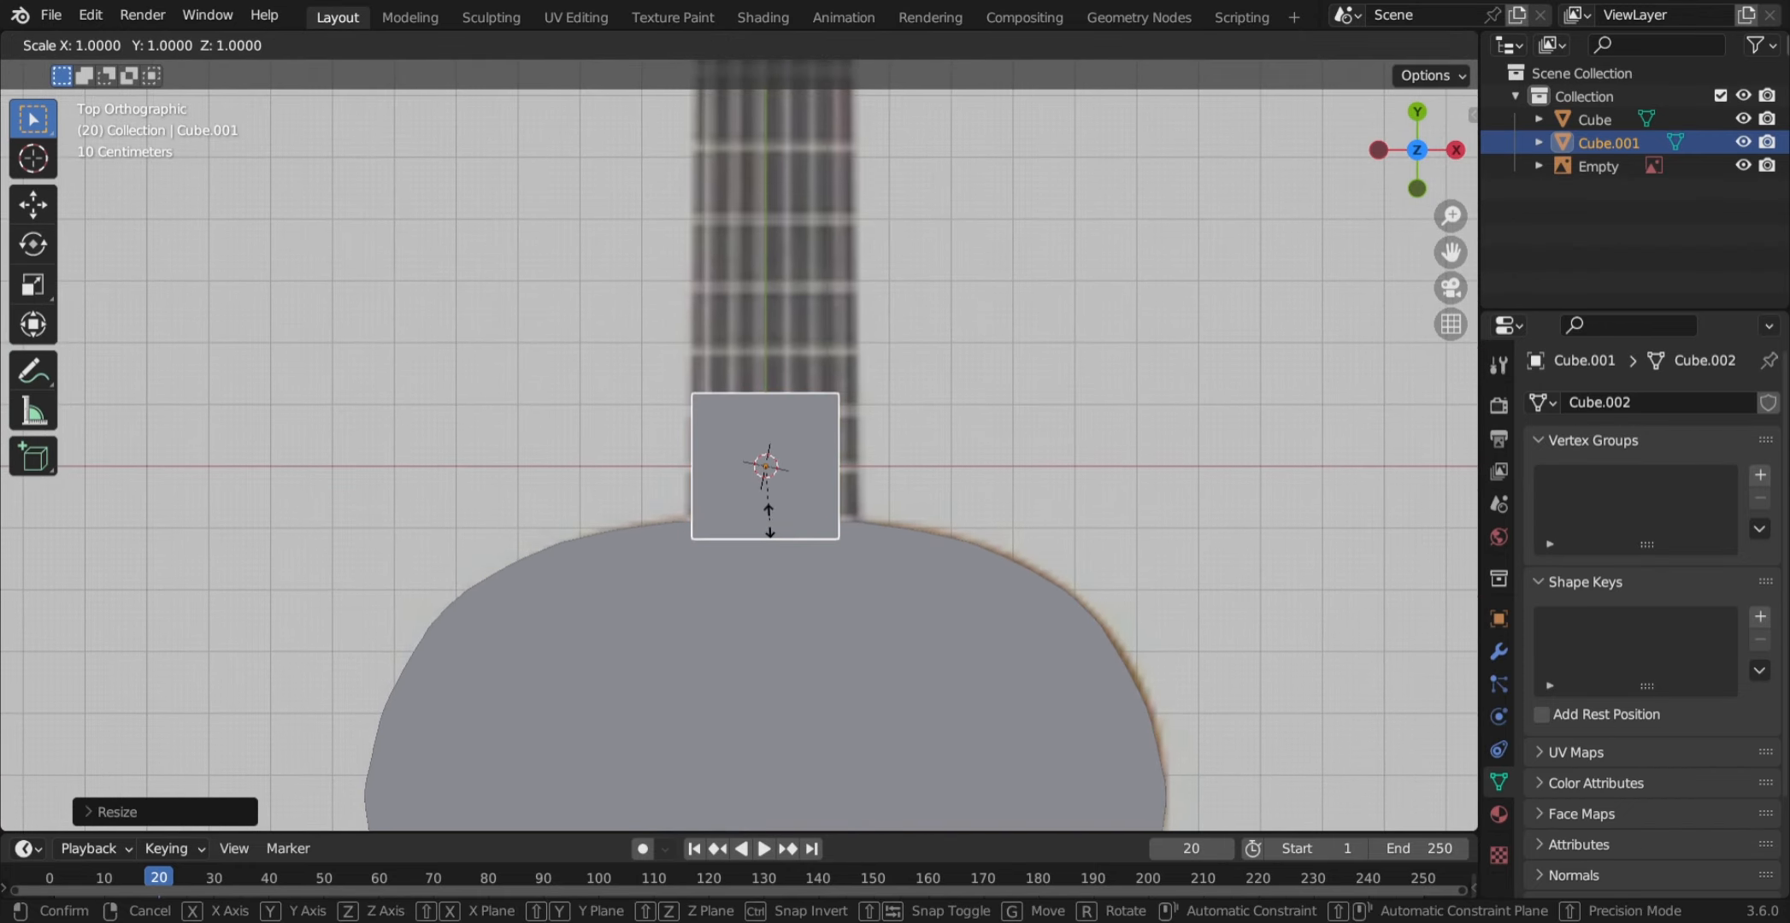
key("g")
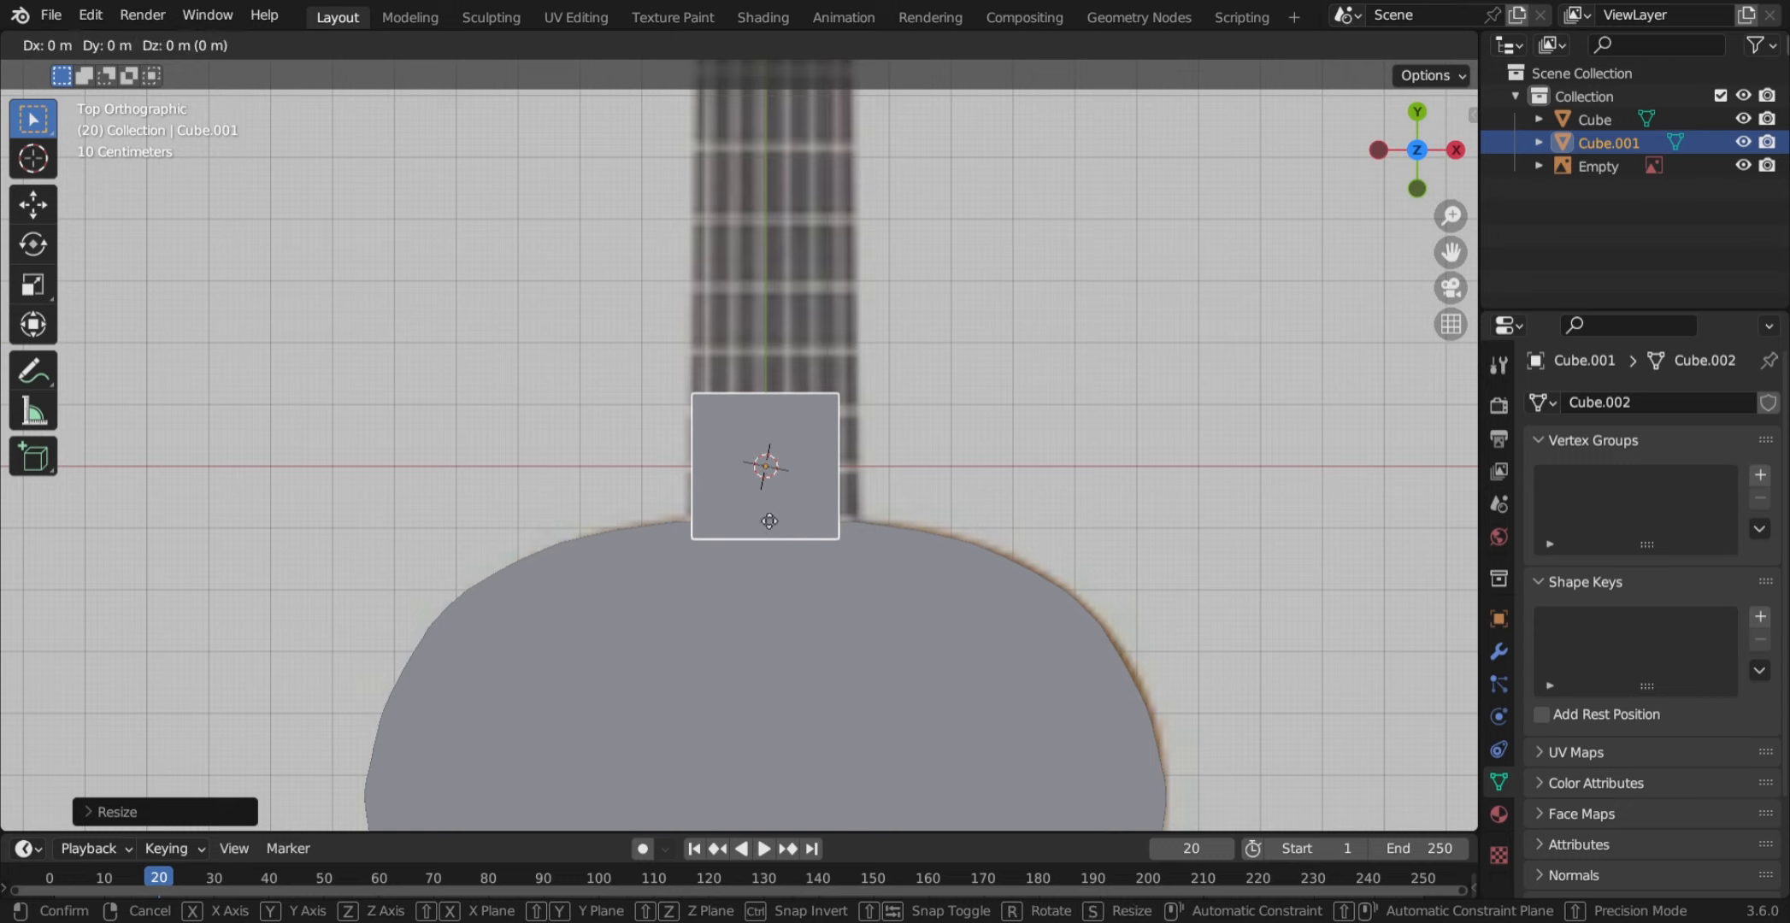
key("x")
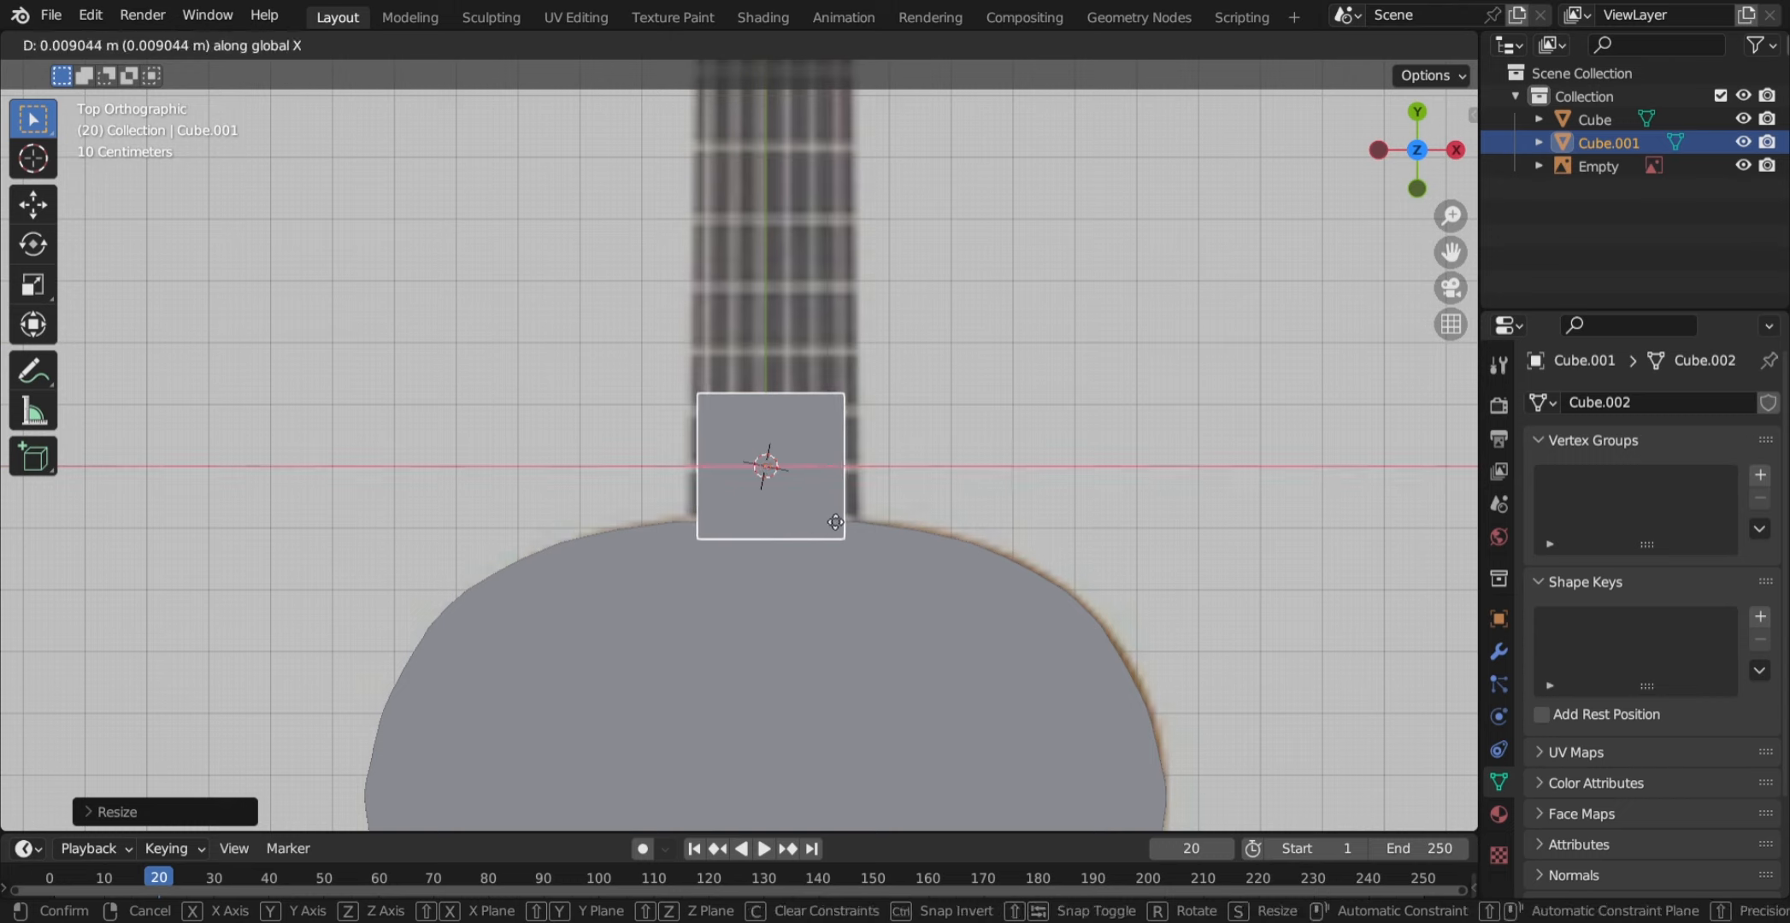
left_click(851, 522)
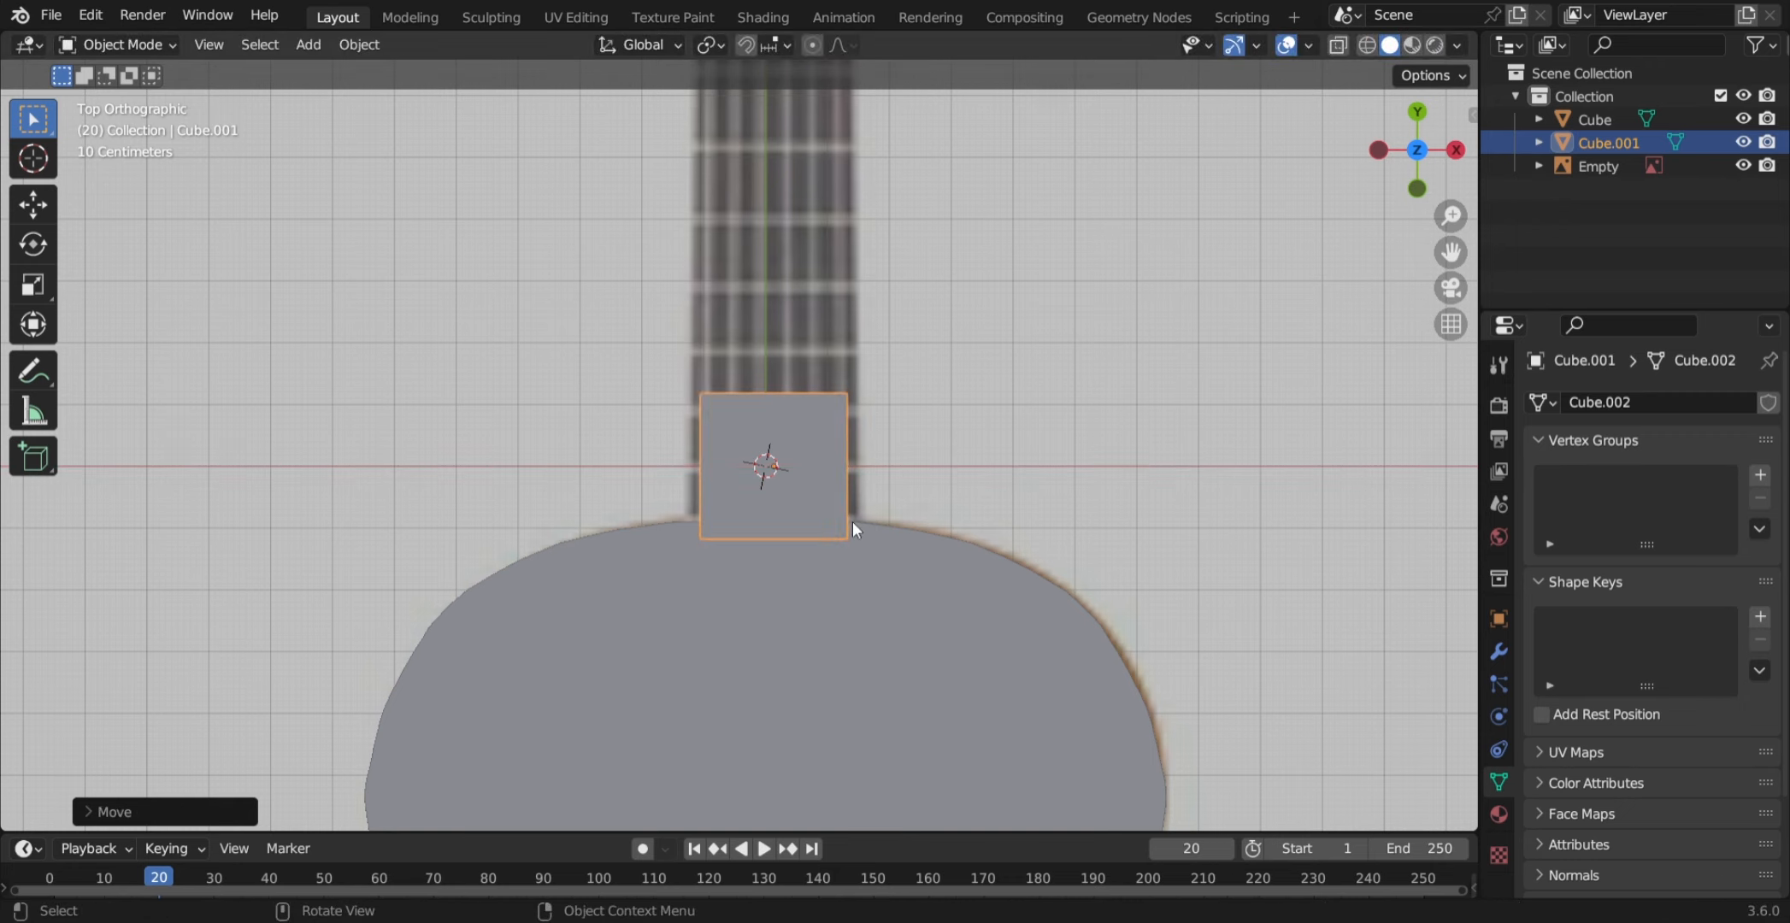
- Scale the new cube by about 1.17 along X to match the width of the neck in the reference image
key("s")
key("shift+z")
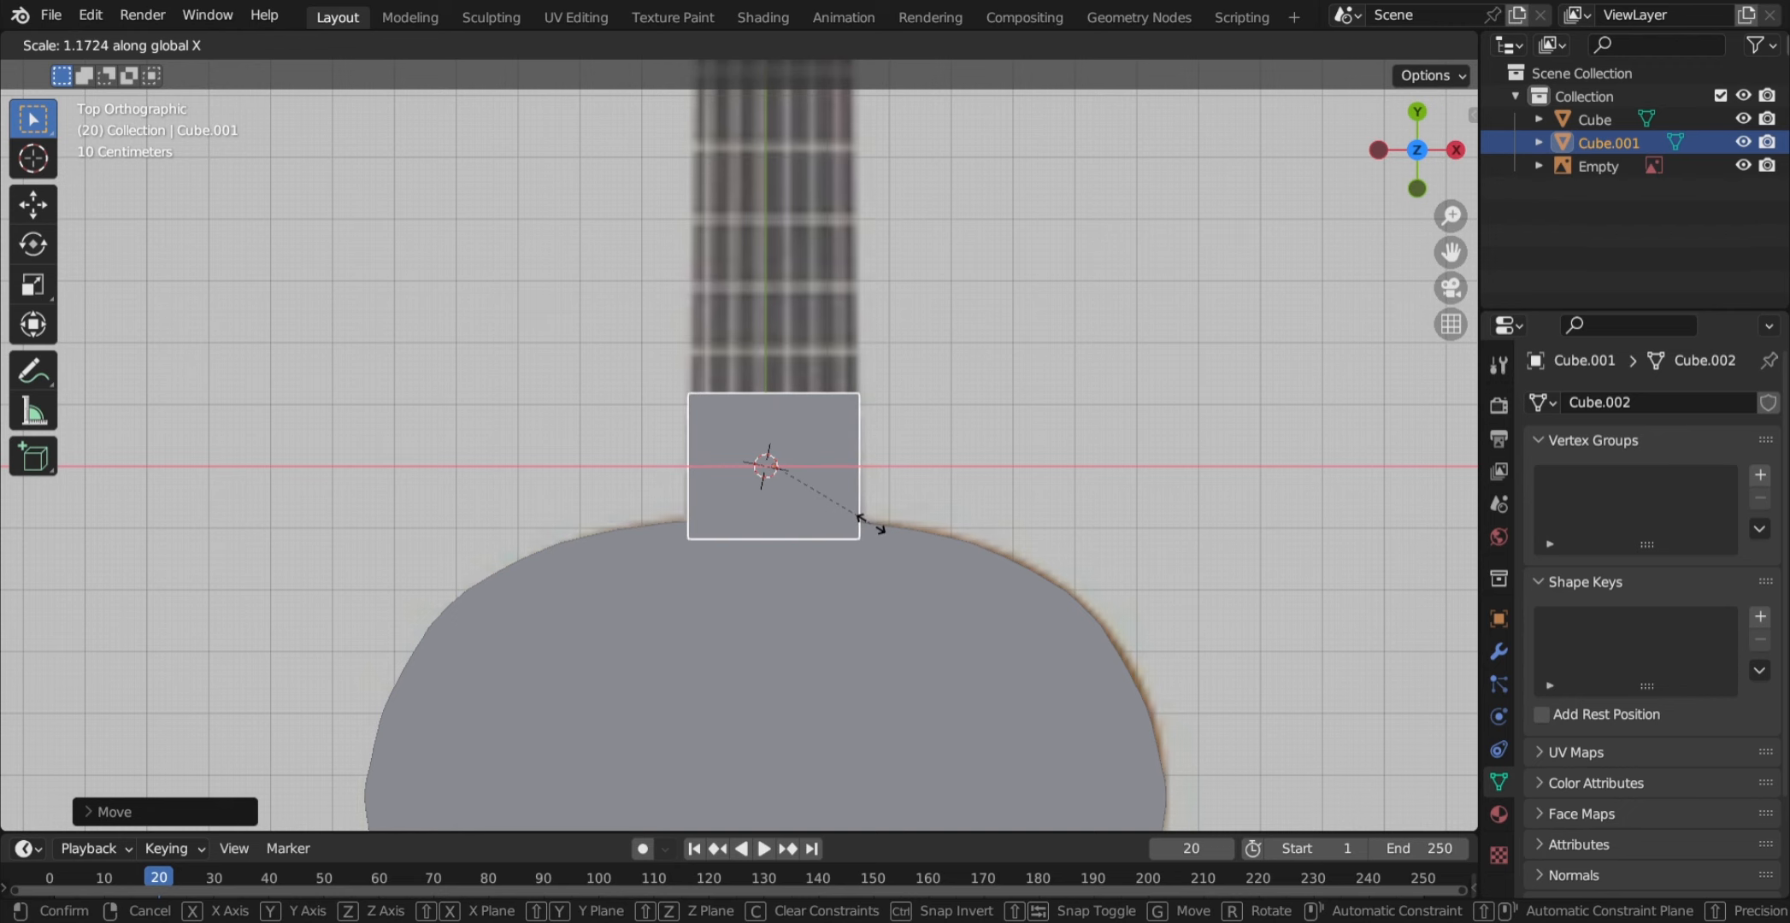
left_click(870, 523)
scroll(828, 493, "up", 3)
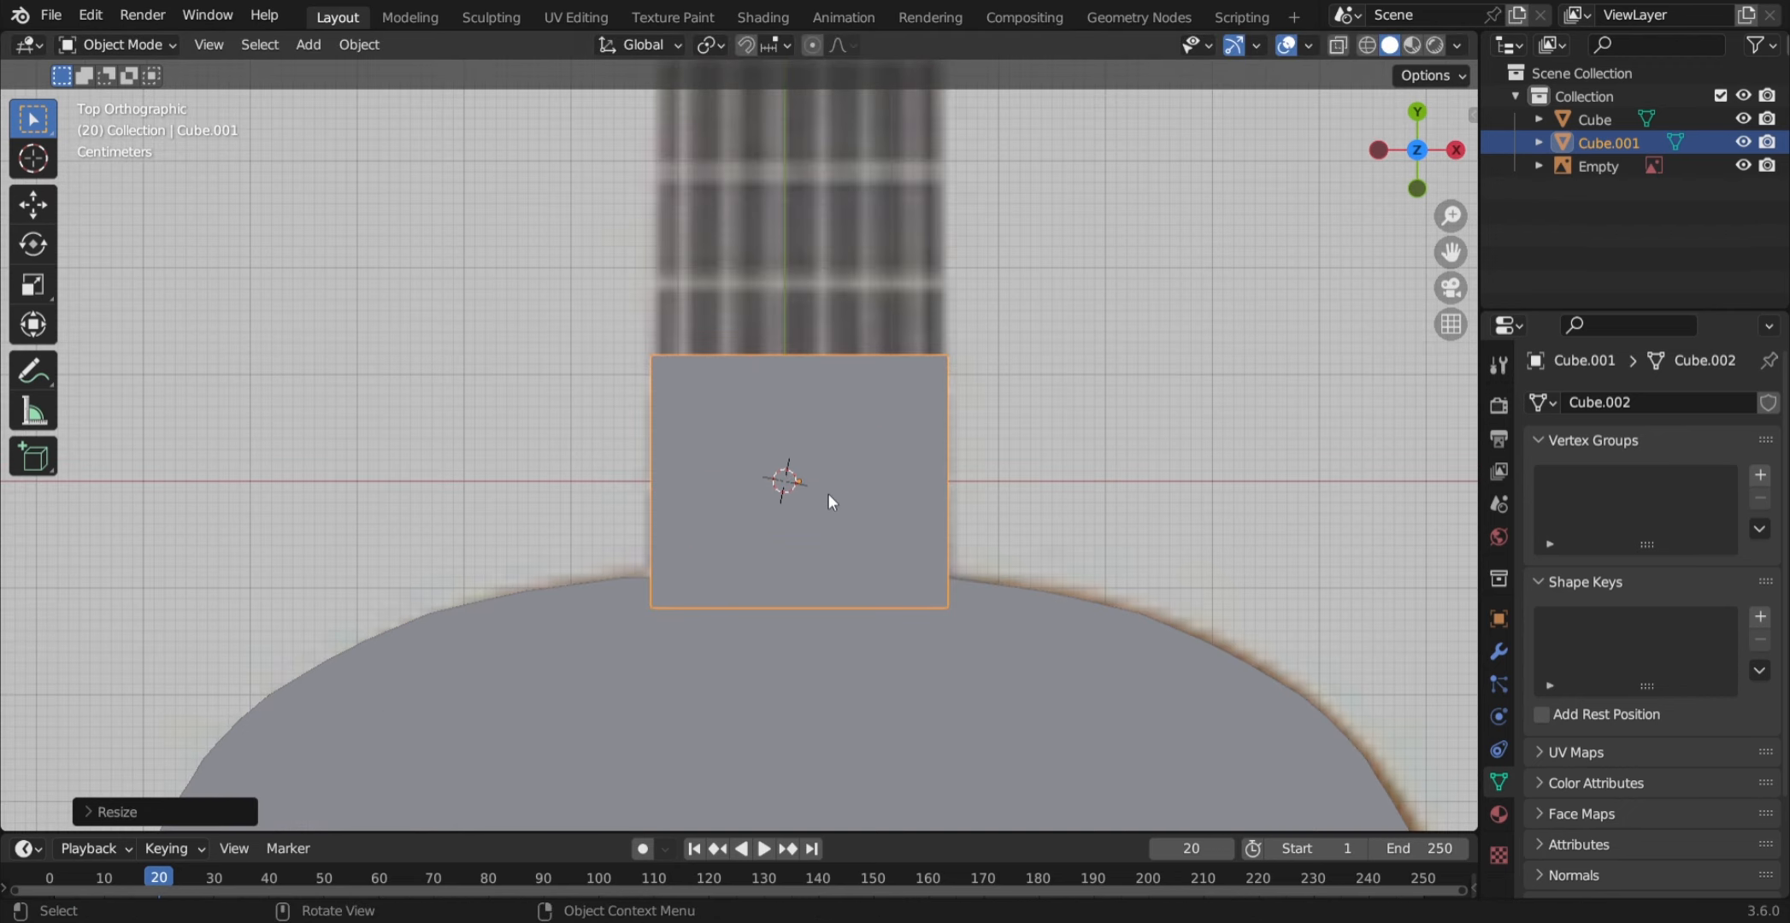
- With the reference showing through, extrude the cube's headstock-side end face about 0.2 m along the neck in Edit Mode
key("alt+z")
scroll(828, 493, "down", 3)
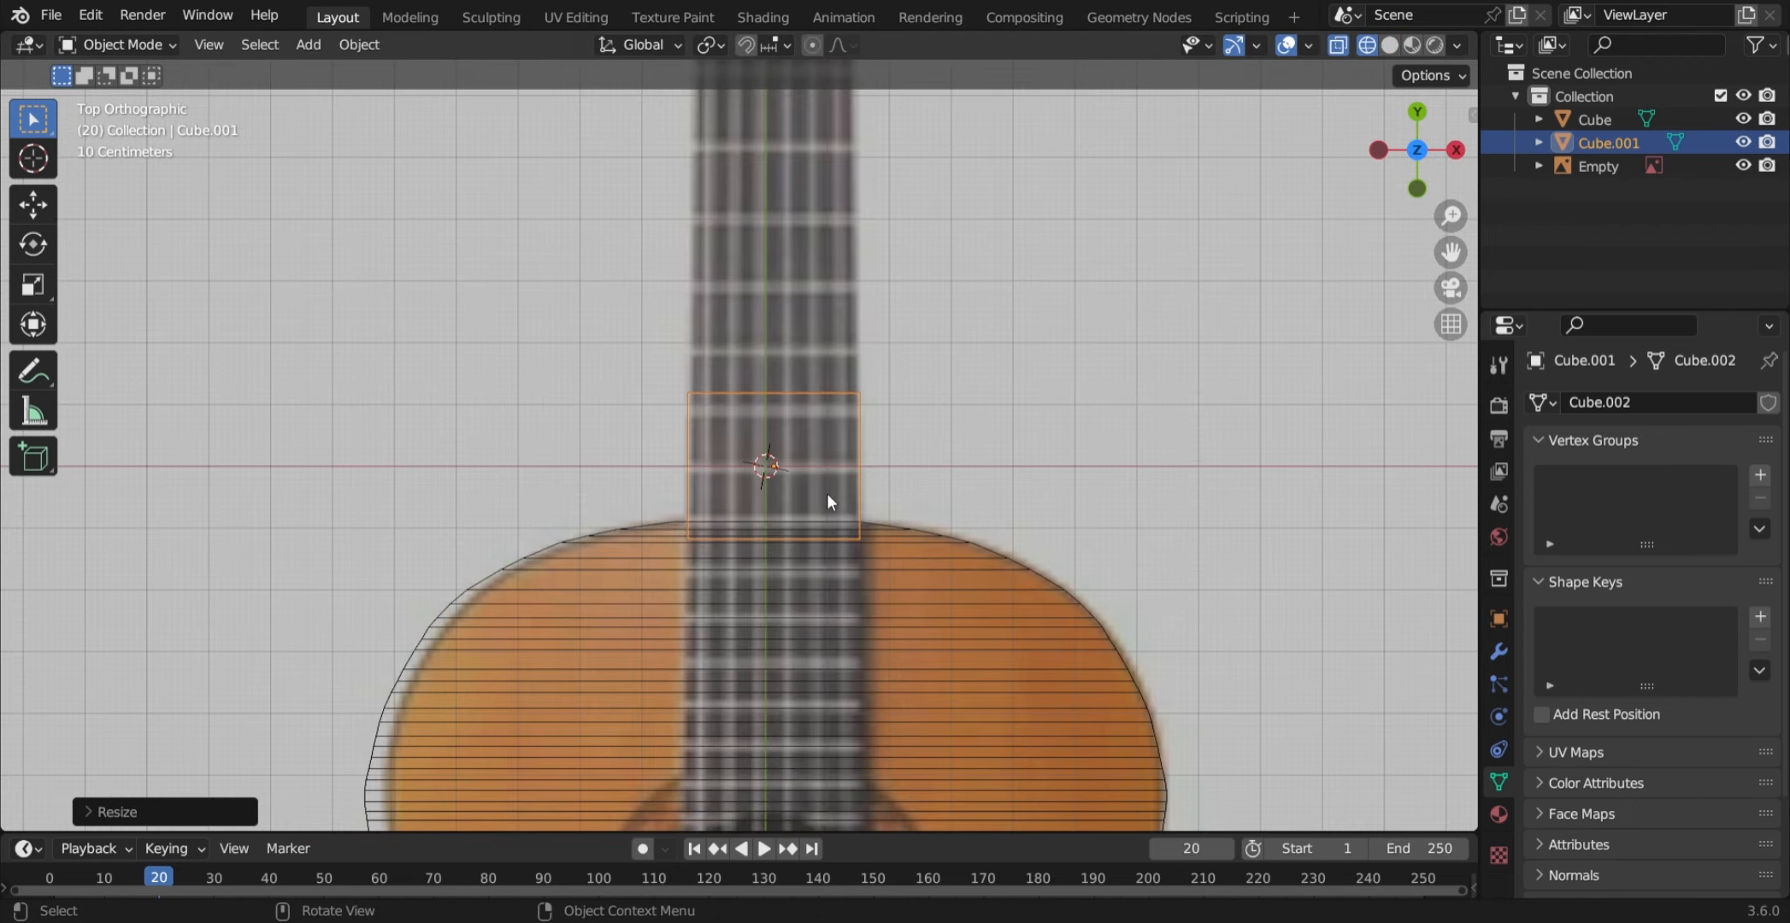
middle_click_drag(831, 504, 825, 600, "shift")
scroll(824, 600, "up", 2)
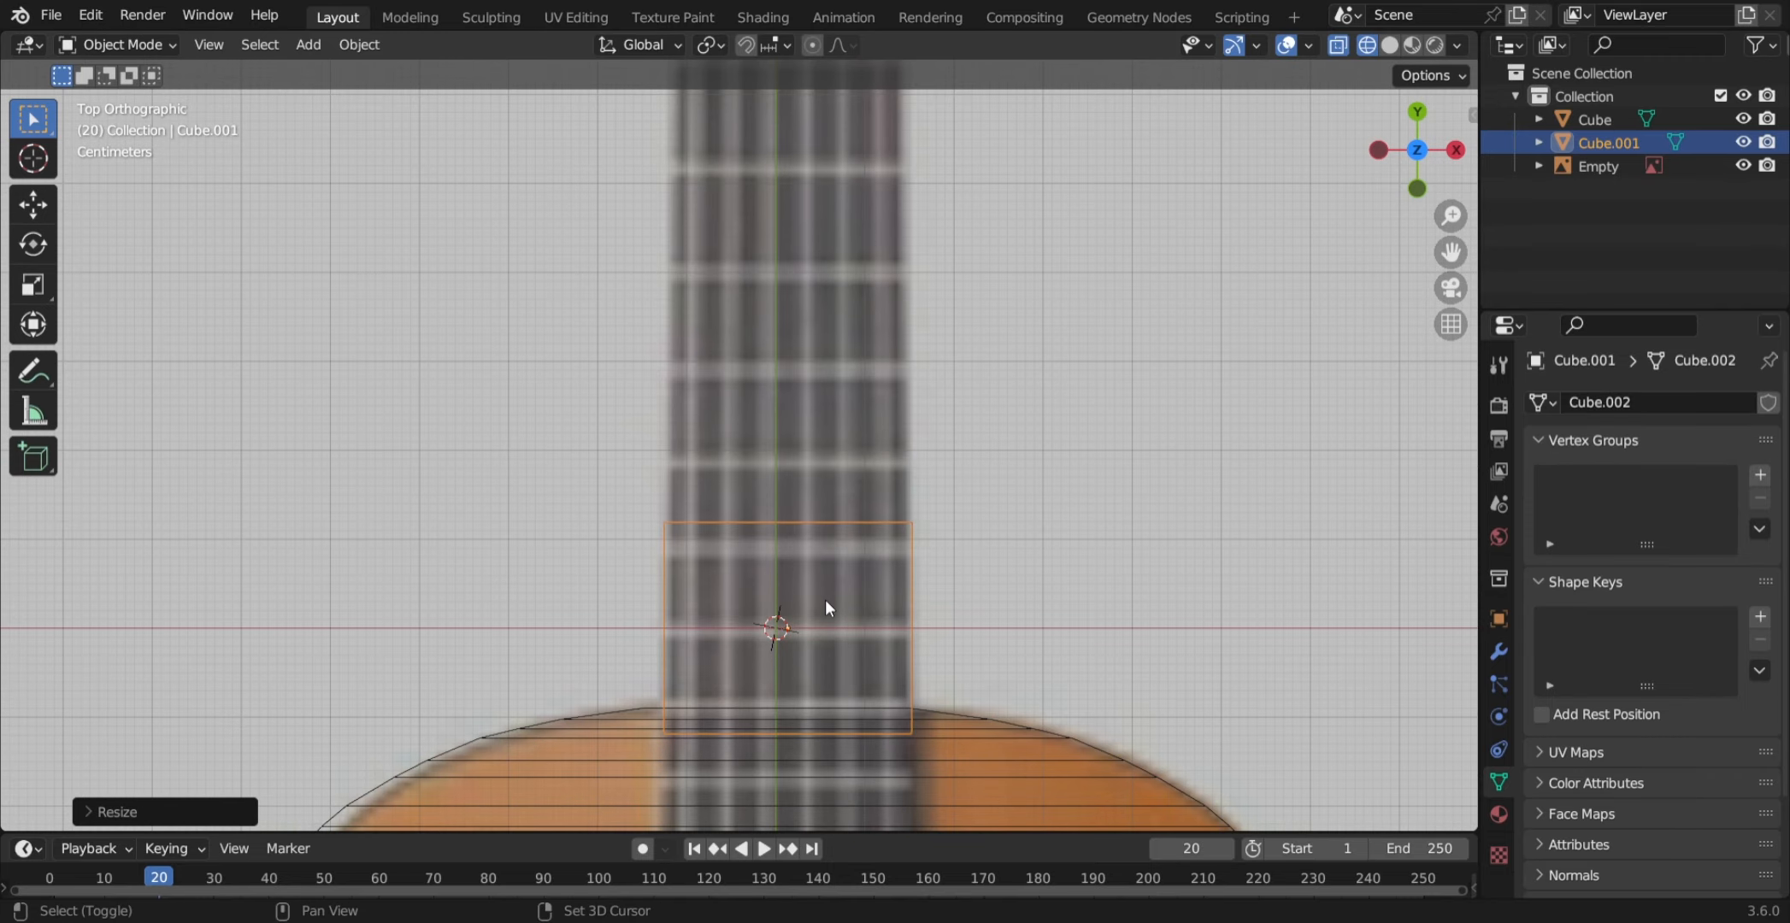
key("Tab")
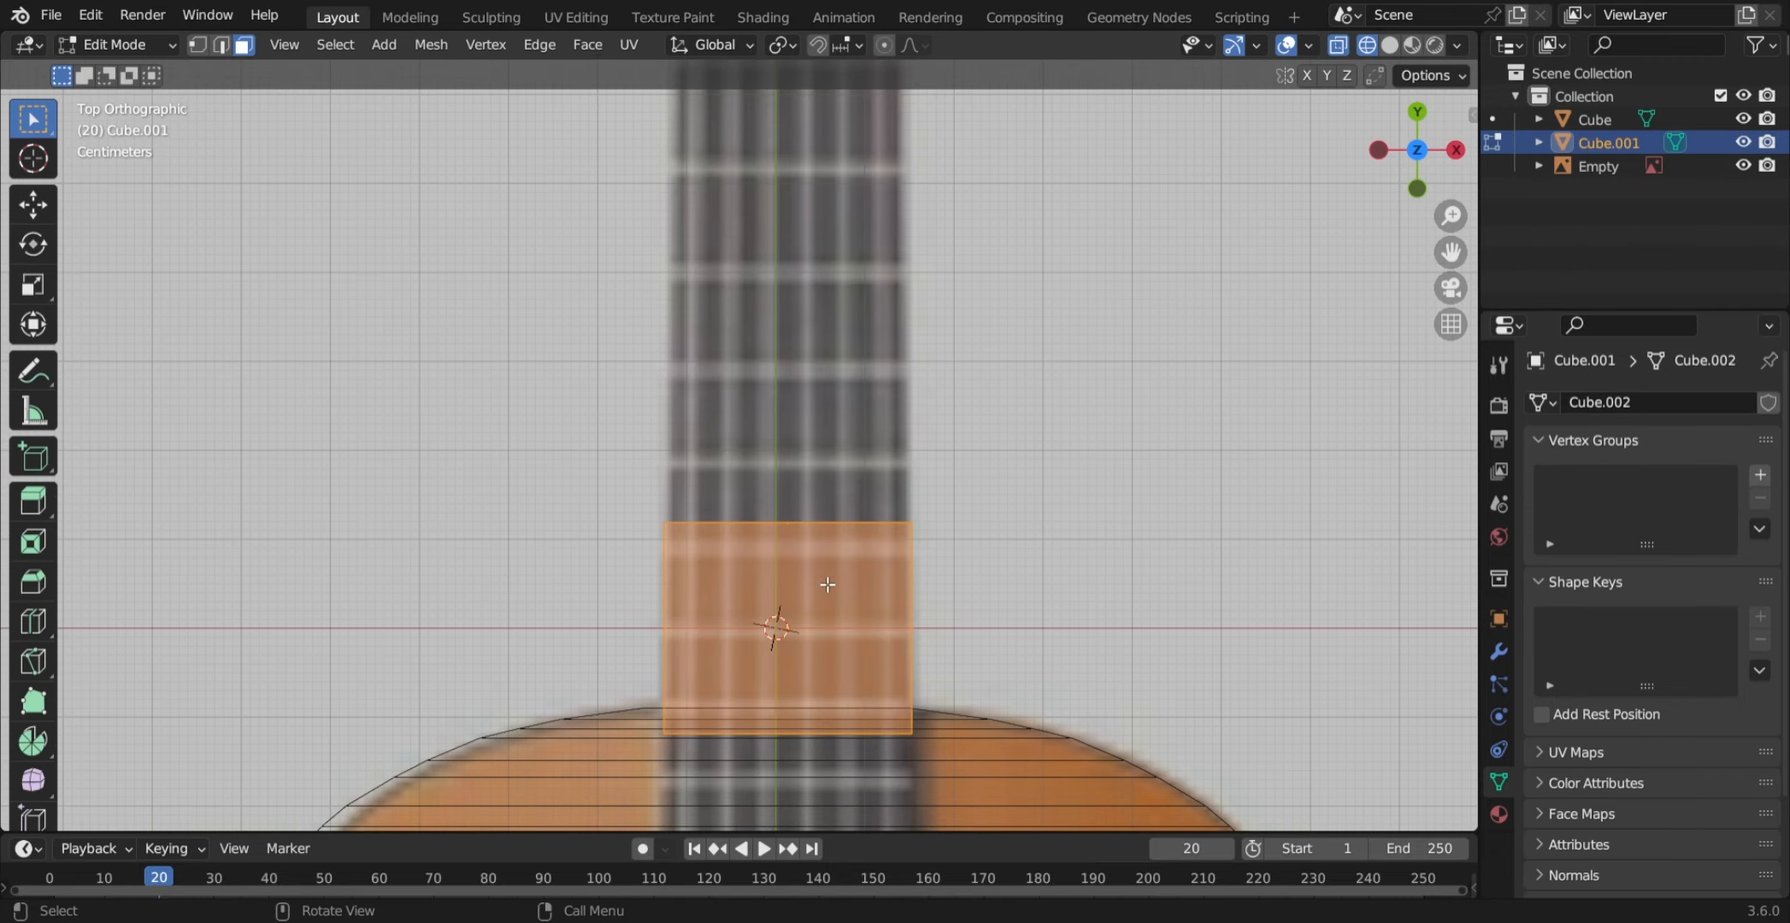
key("alt+a")
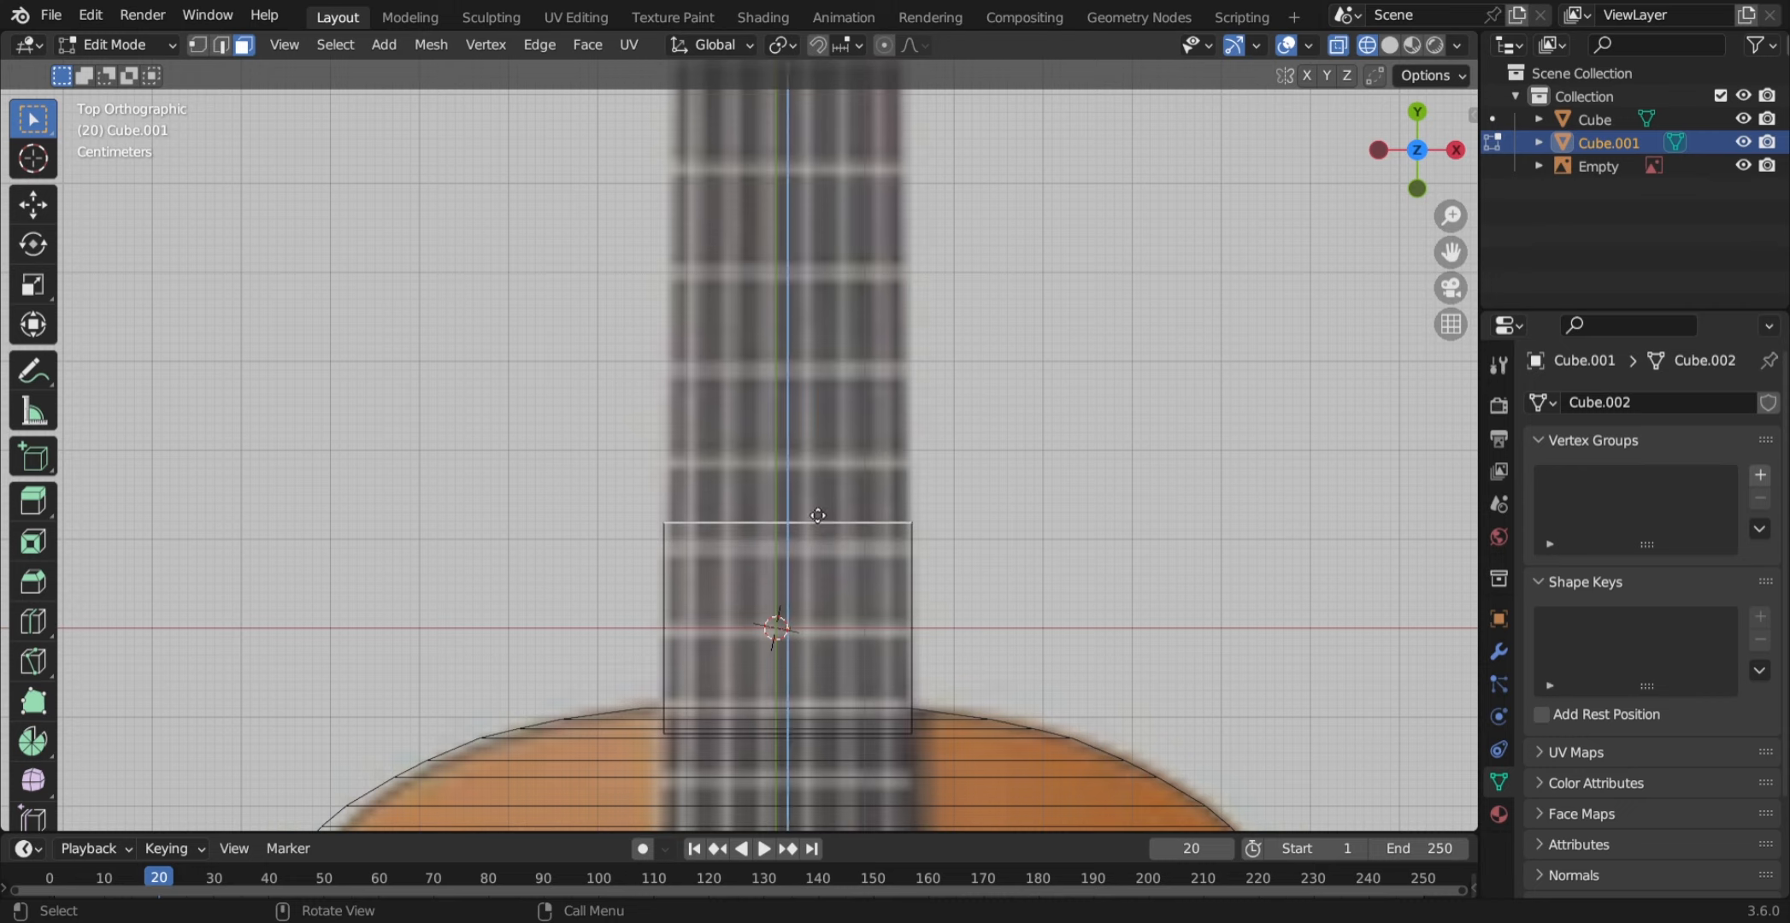
key("e")
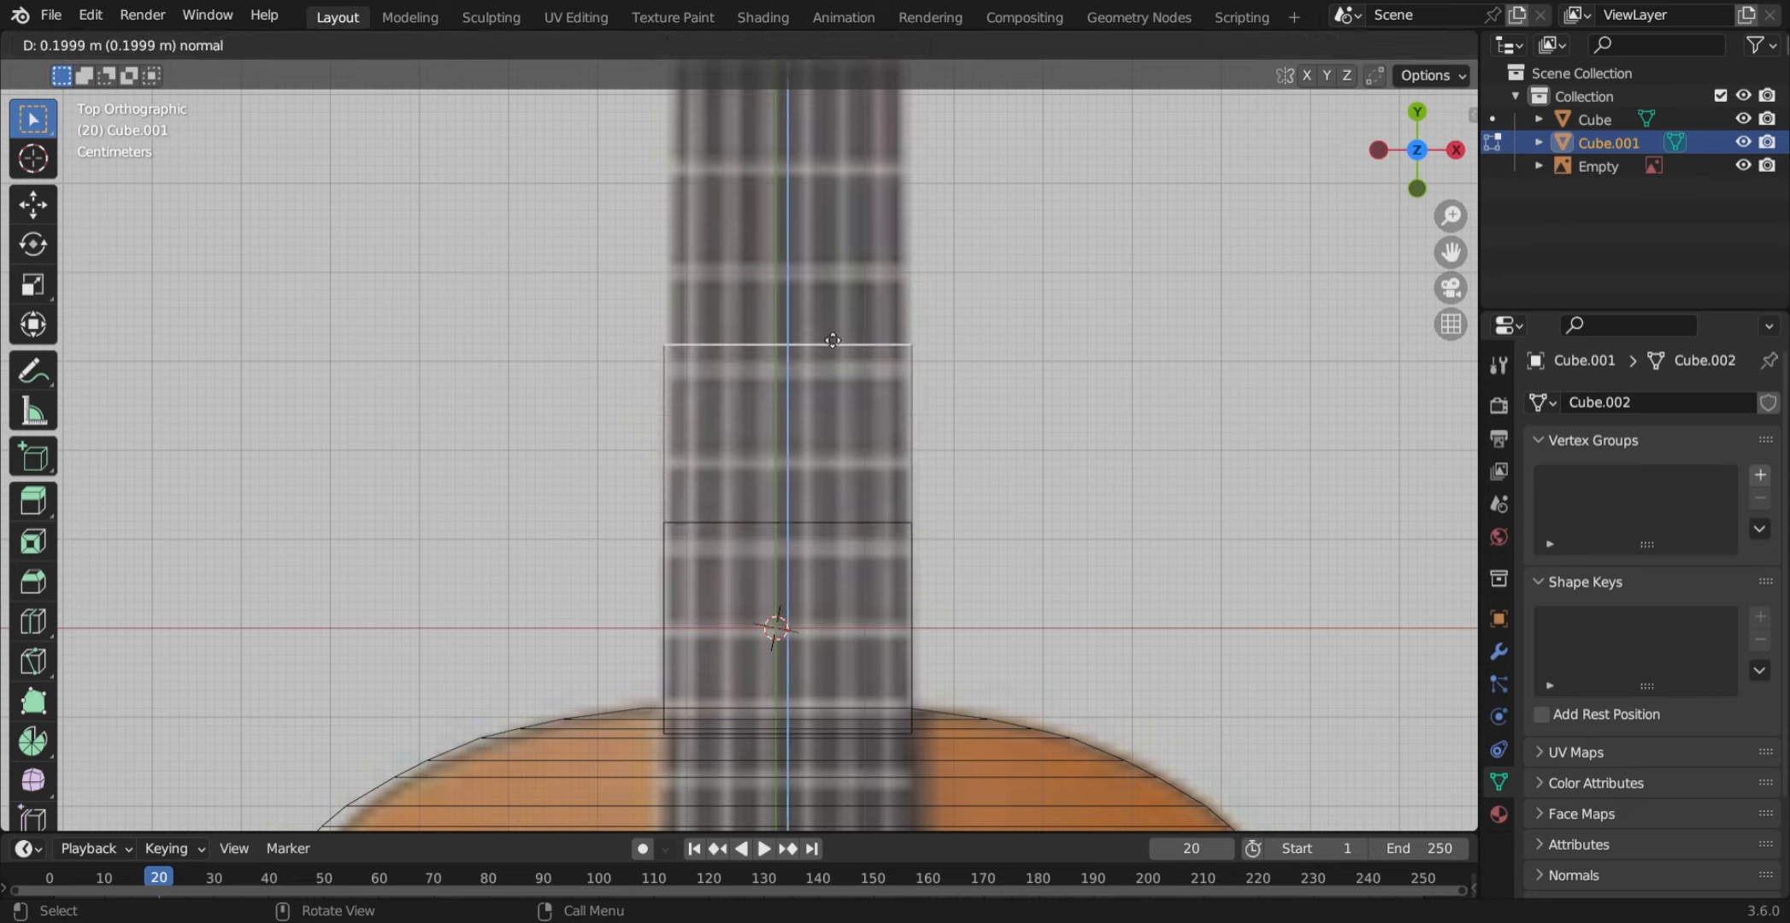
left_click(832, 341)
- Extrude another neck section towards the headstock and narrow its end face with Z locked to follow the neck's taper
middle_click_drag(832, 343, 802, 773, "shift")
key("e")
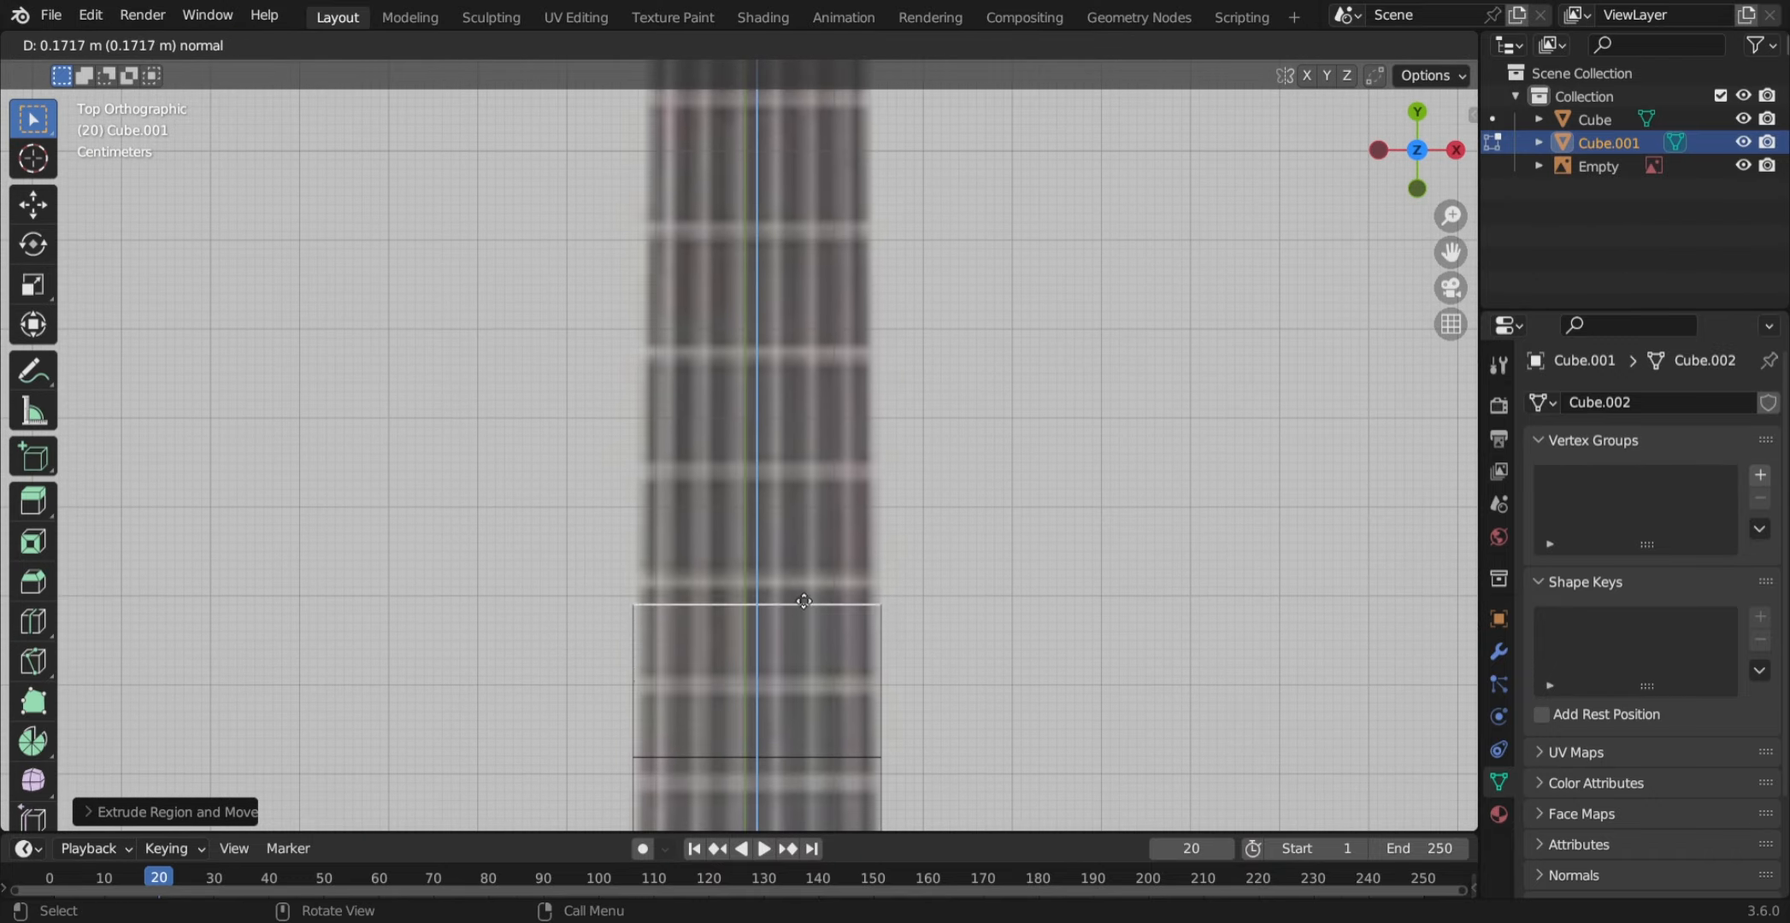
left_click(802, 549)
key("s")
key("shift+z")
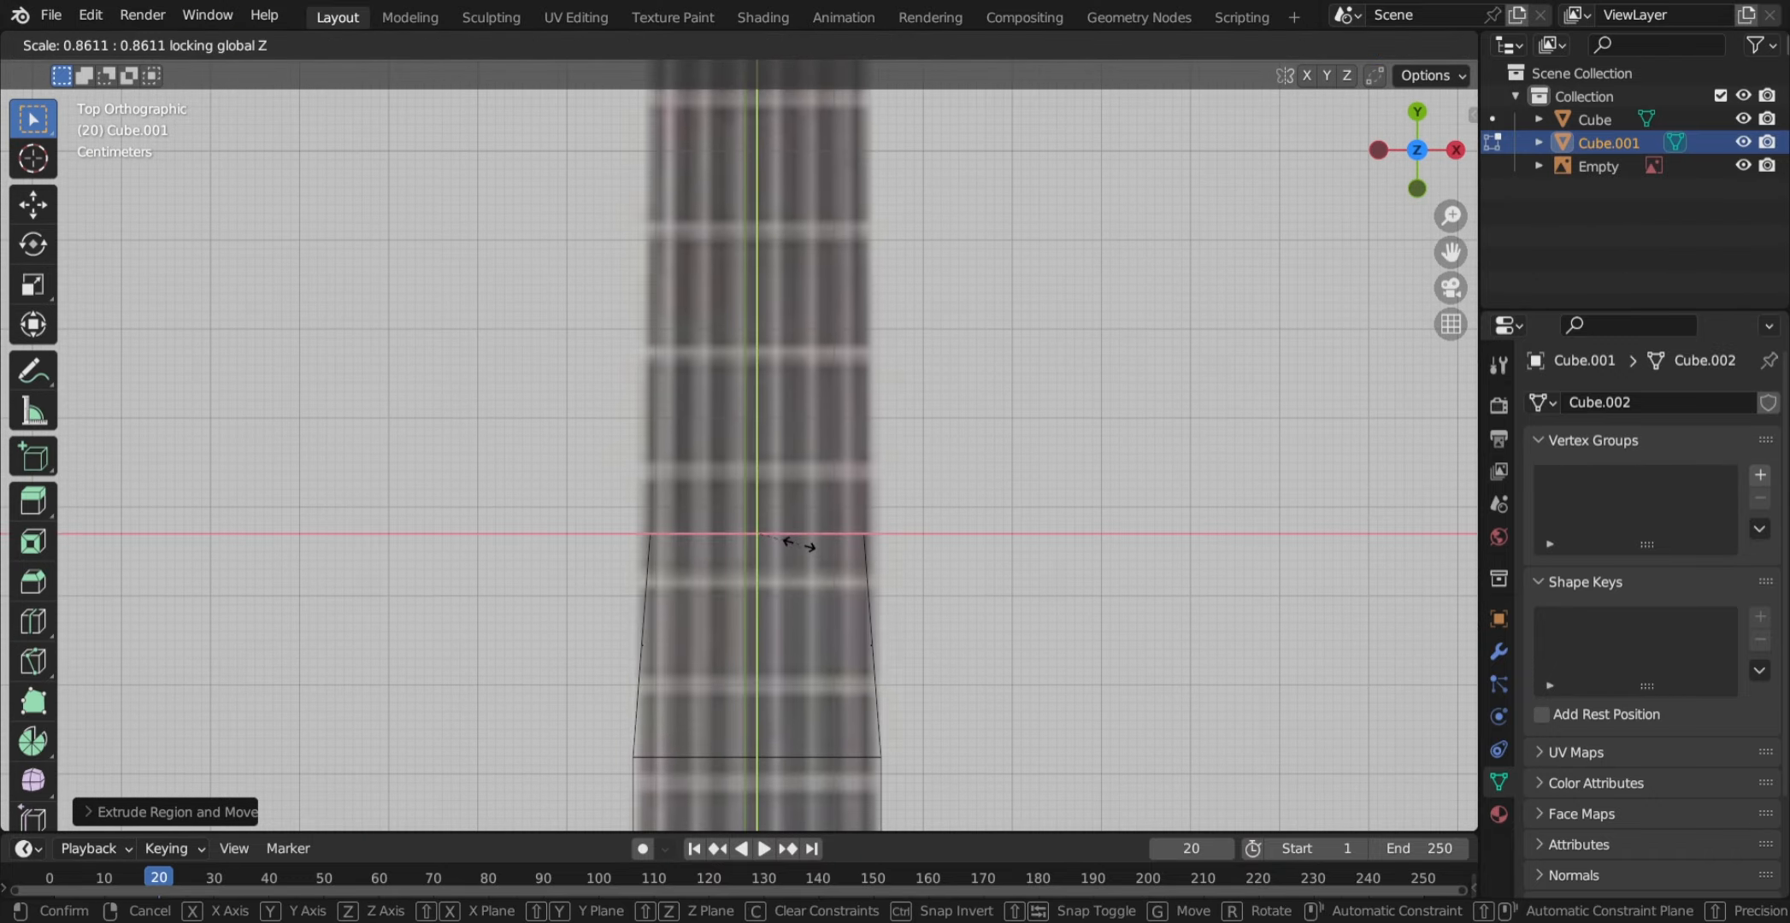
left_click(802, 545)
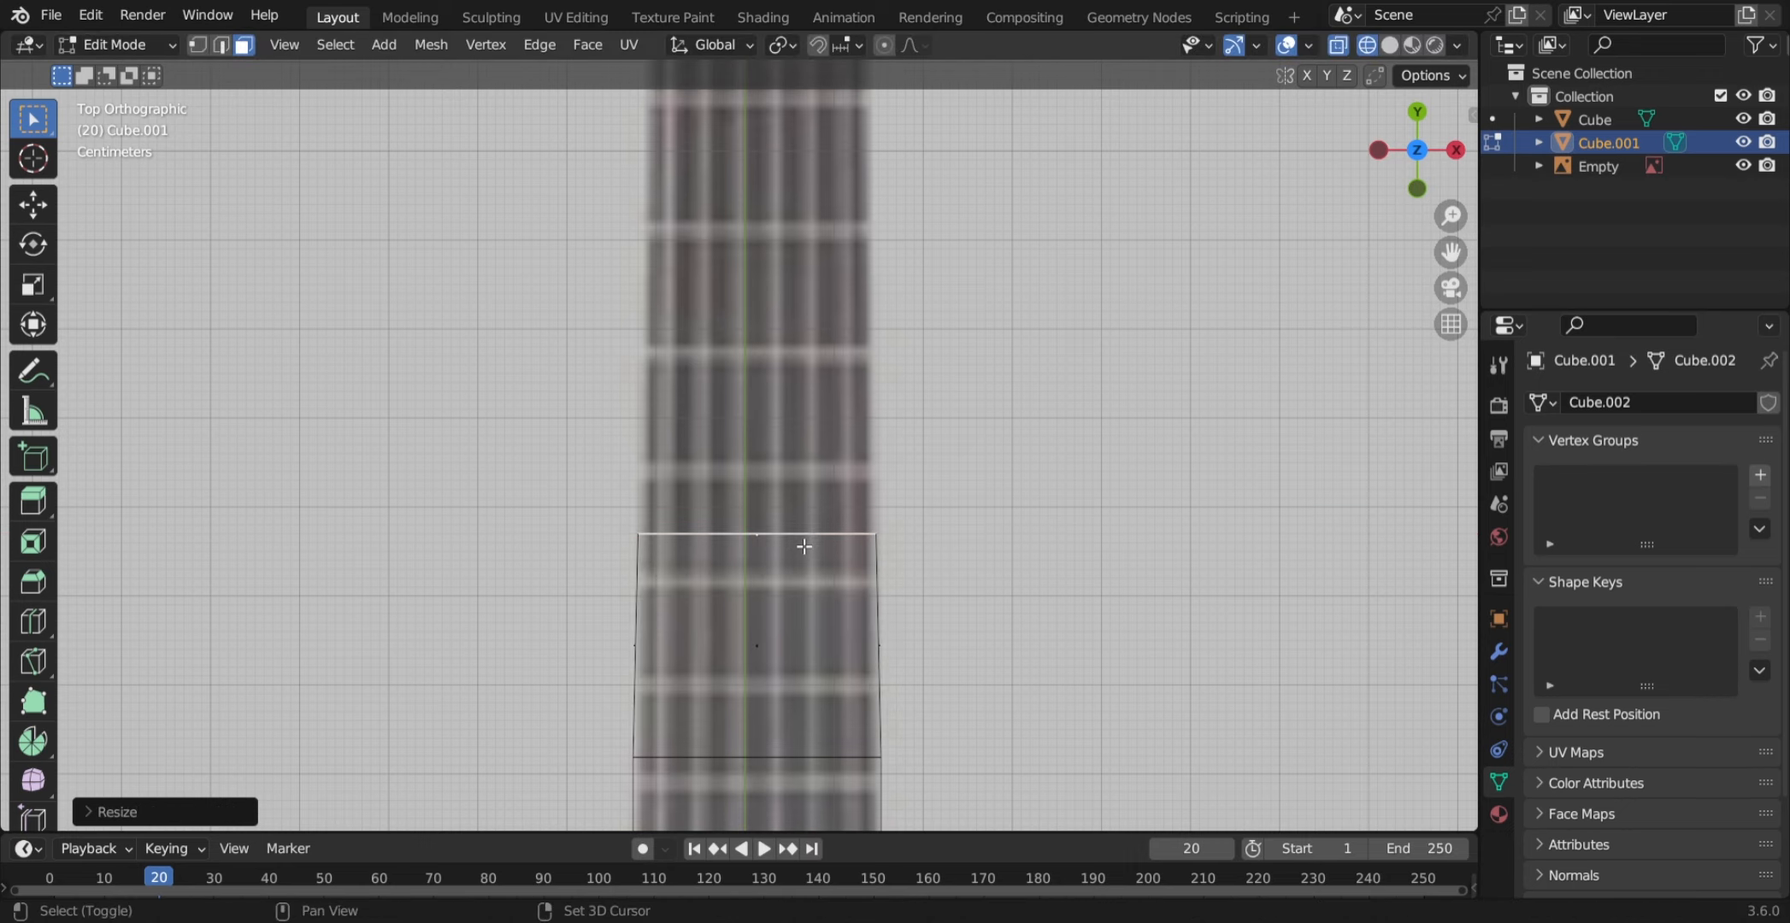
- Continue extruding the neck up to the headstock and scale the end face with Z locked to follow its outline
middle_click_drag(802, 545, 802, 621, "shift")
key("e")
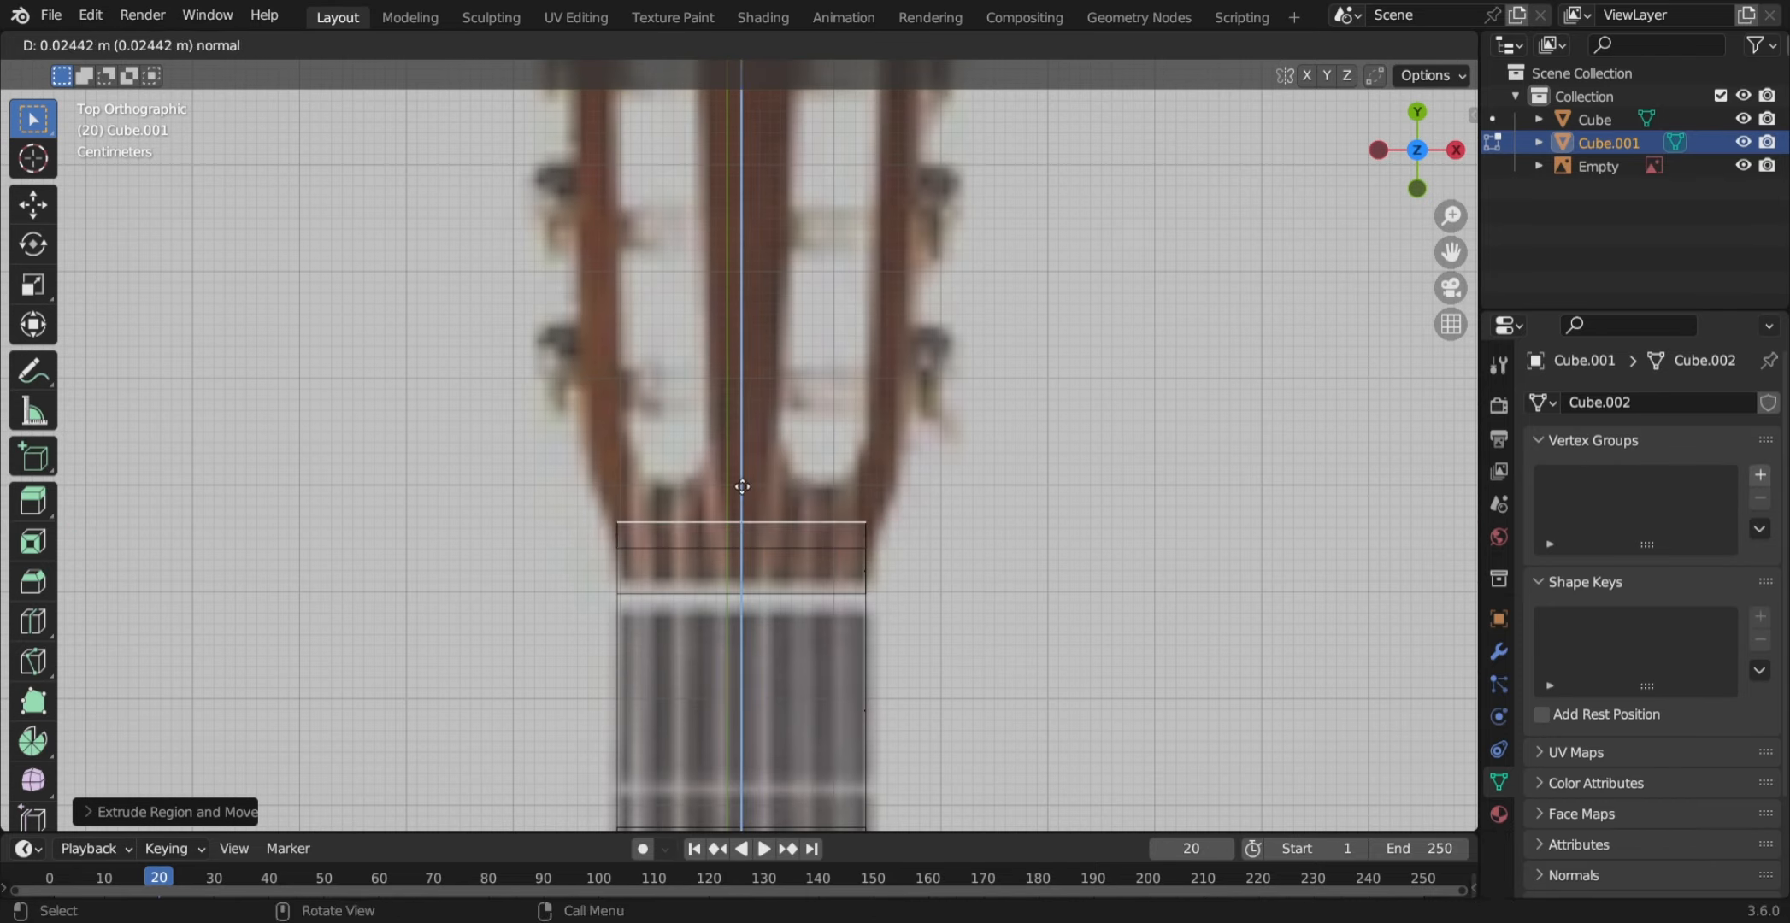
left_click(747, 496)
key("s")
key("shift+z")
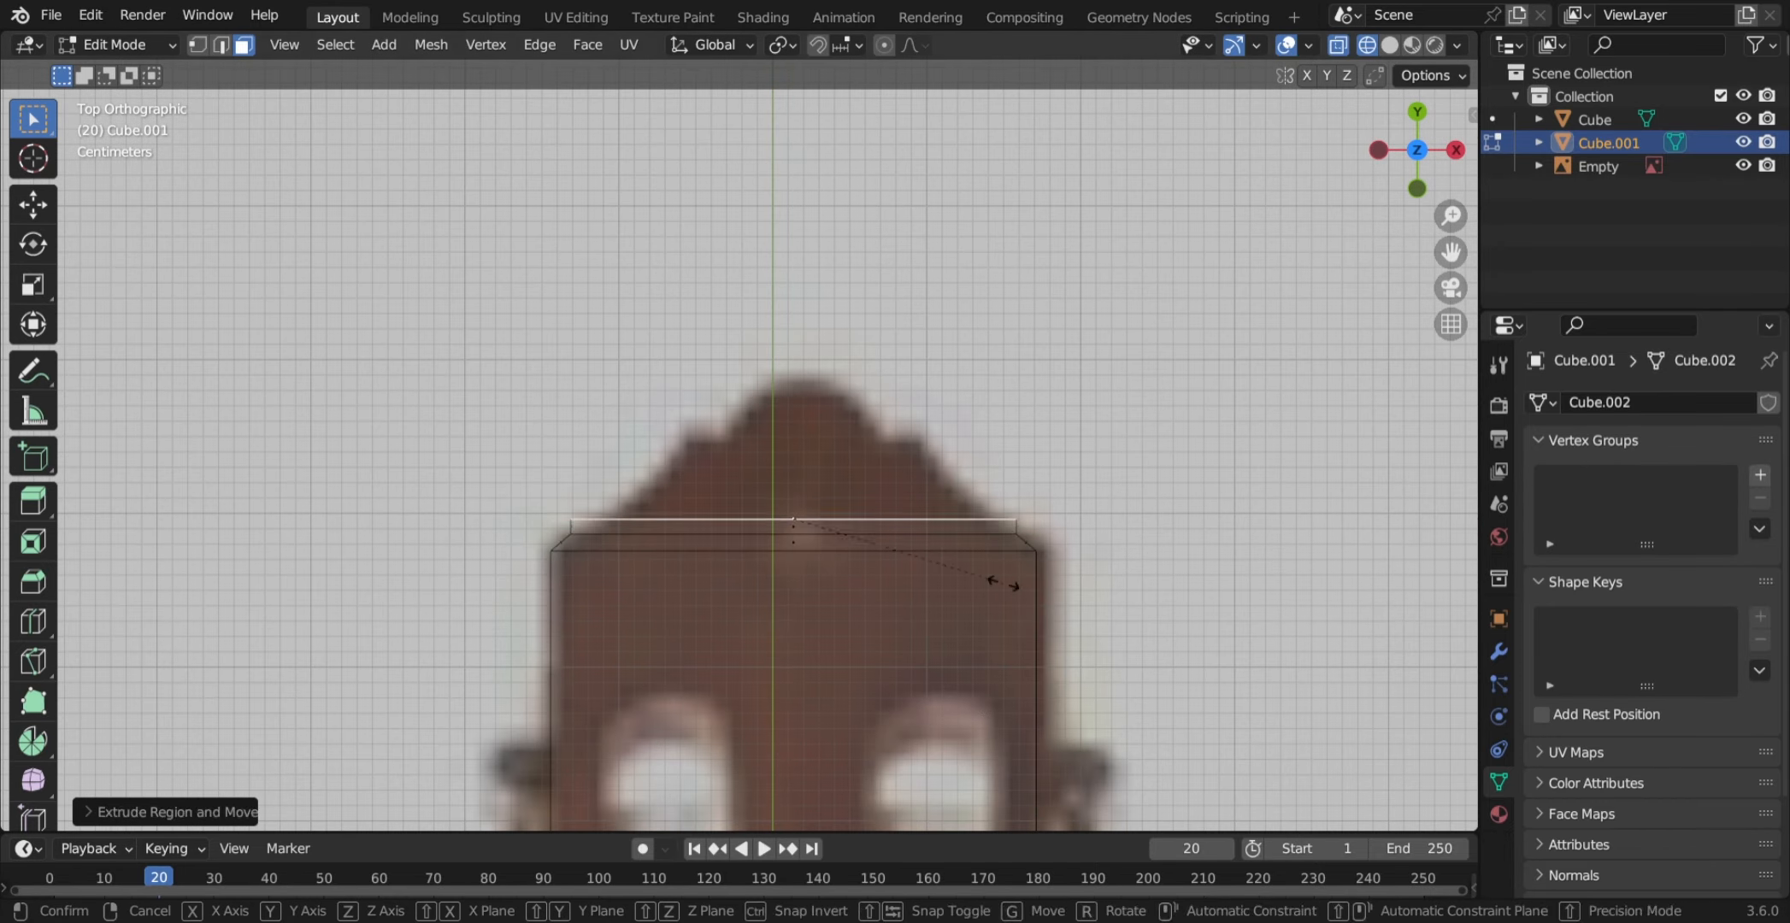
- Shape the headstock's stepped, rounded tip with short extrusions, narrowing each end face with Z locked to match the reference
key("s")
key("shift+z")
left_click(940, 560)
key("e")
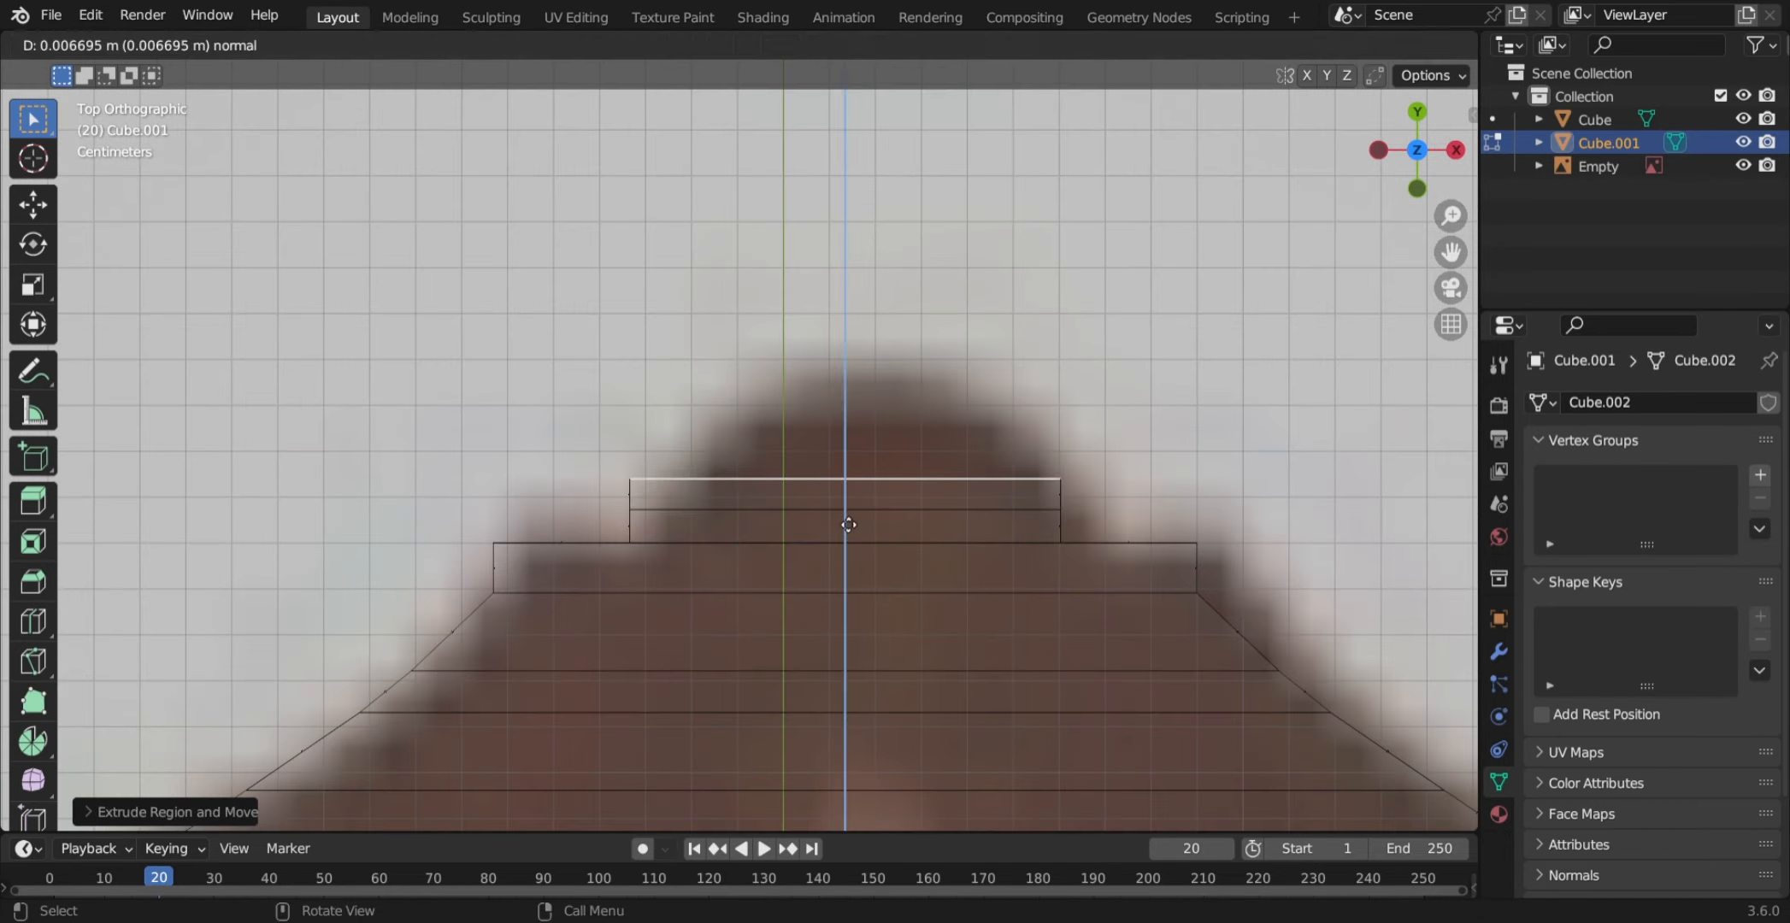
key("s")
key("shift+z")
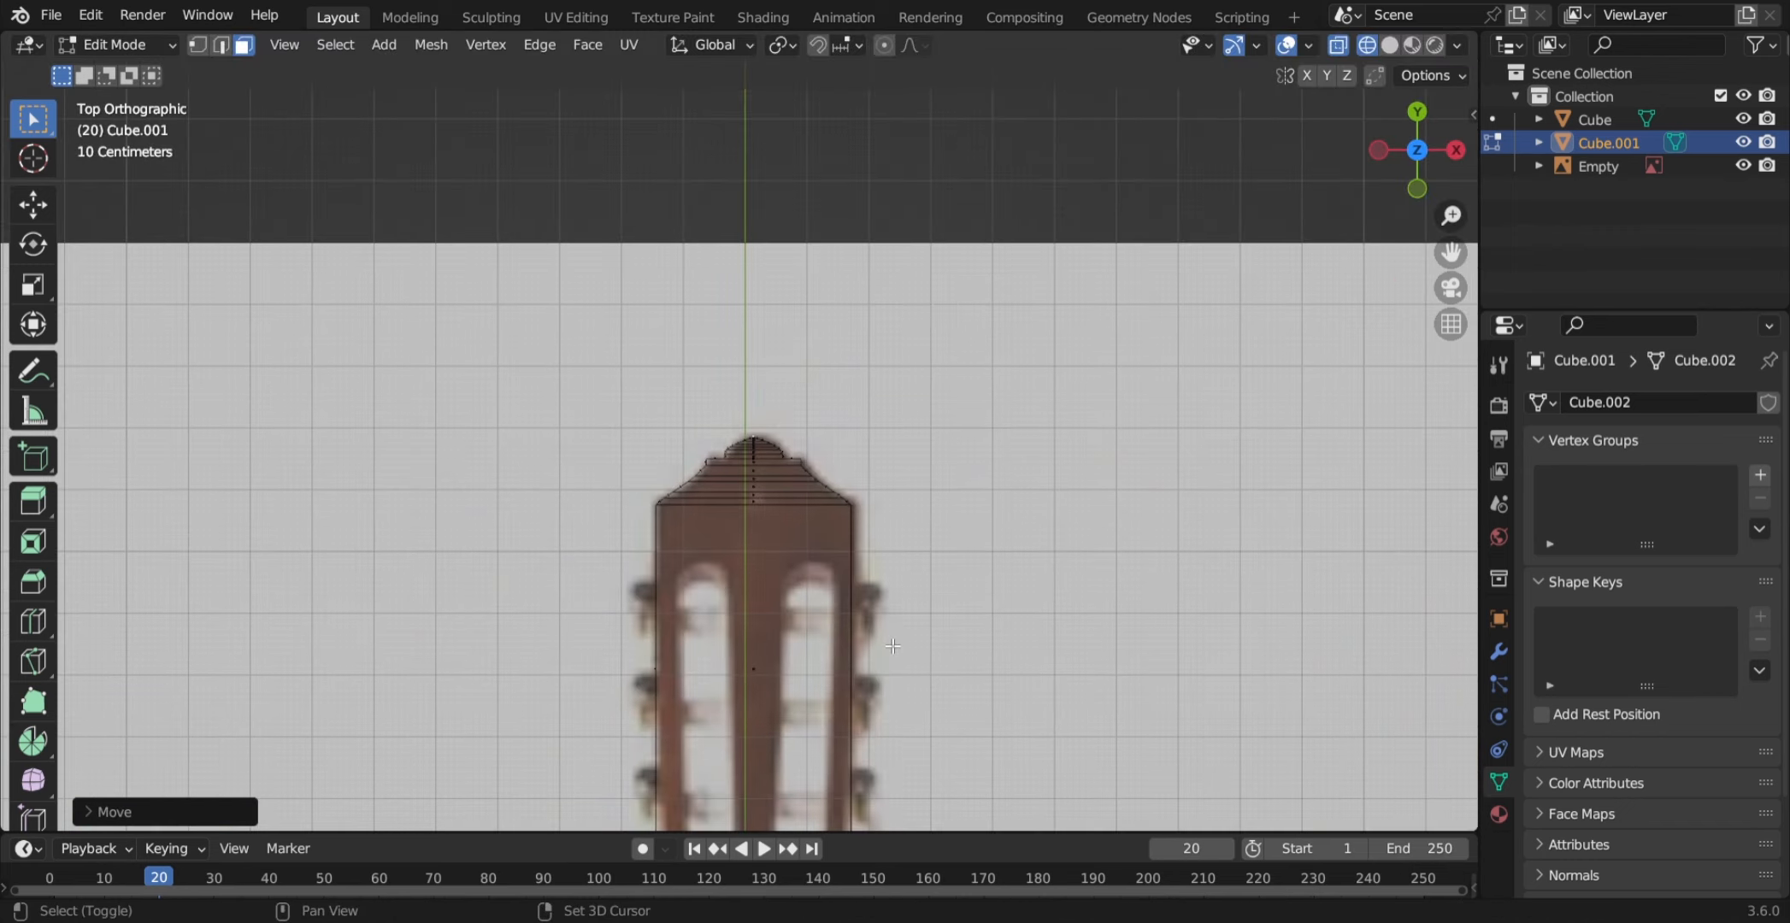
- Return to solid display and Object Mode, and scale the neck down along Z to make it thinner than the body
key("shift+z")
scroll(889, 645, "down", 7)
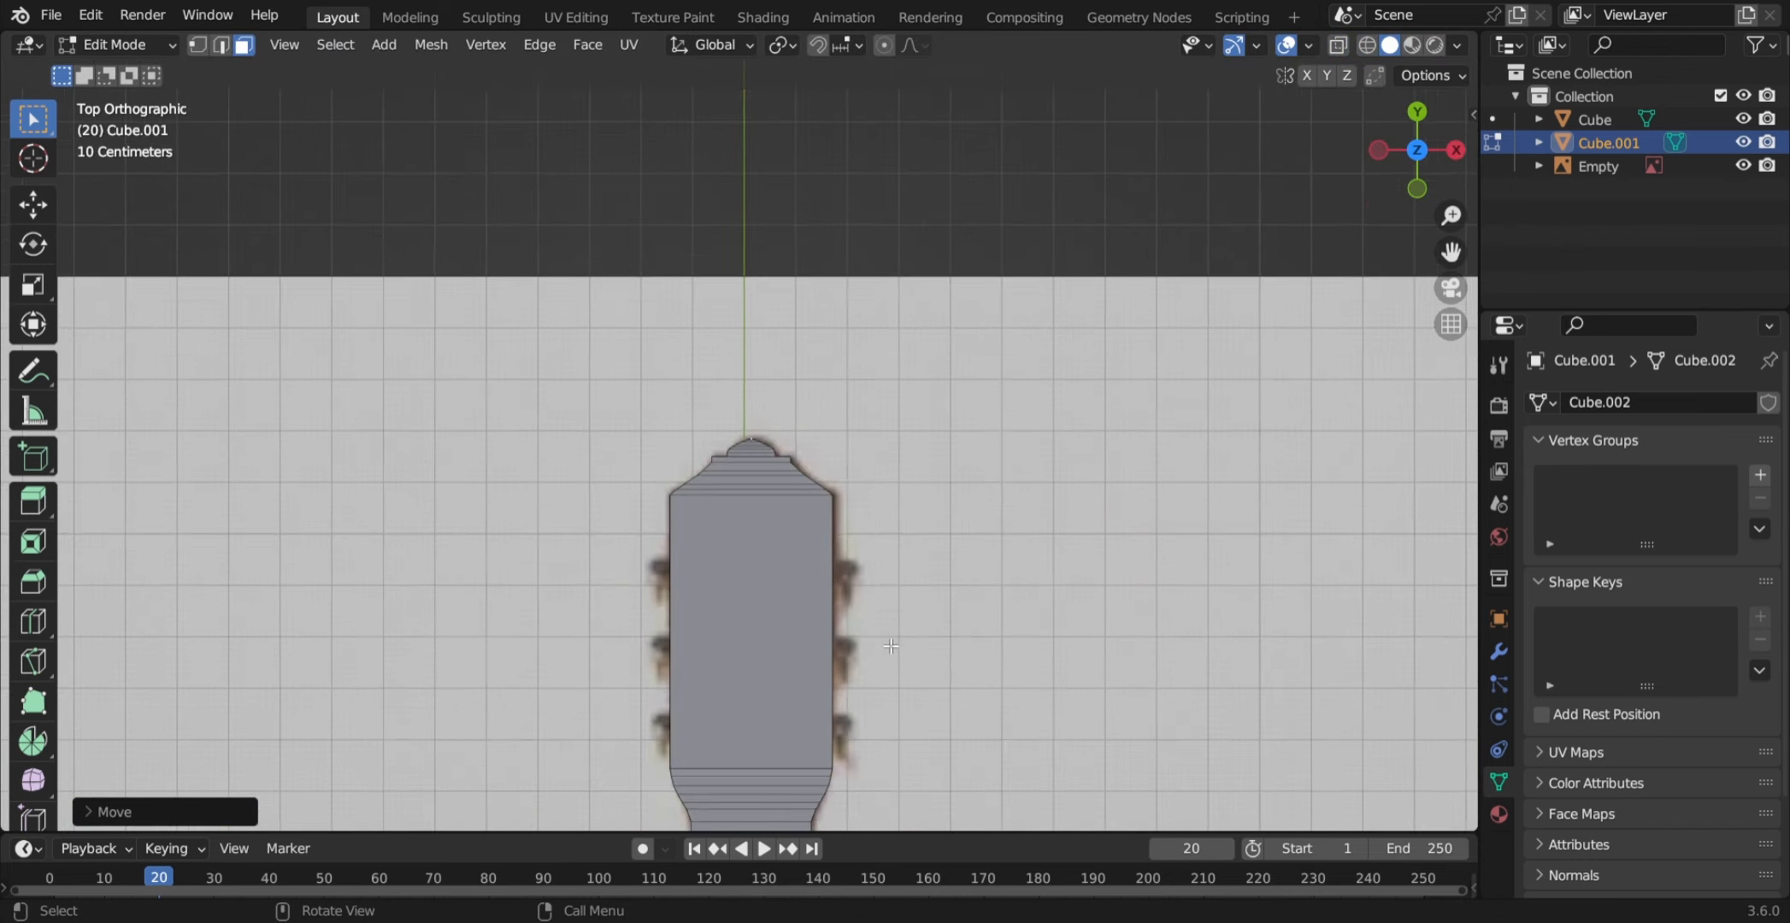
middle_click_drag(866, 611, 1013, 485)
key("Tab")
scroll(1011, 485, "up", 5)
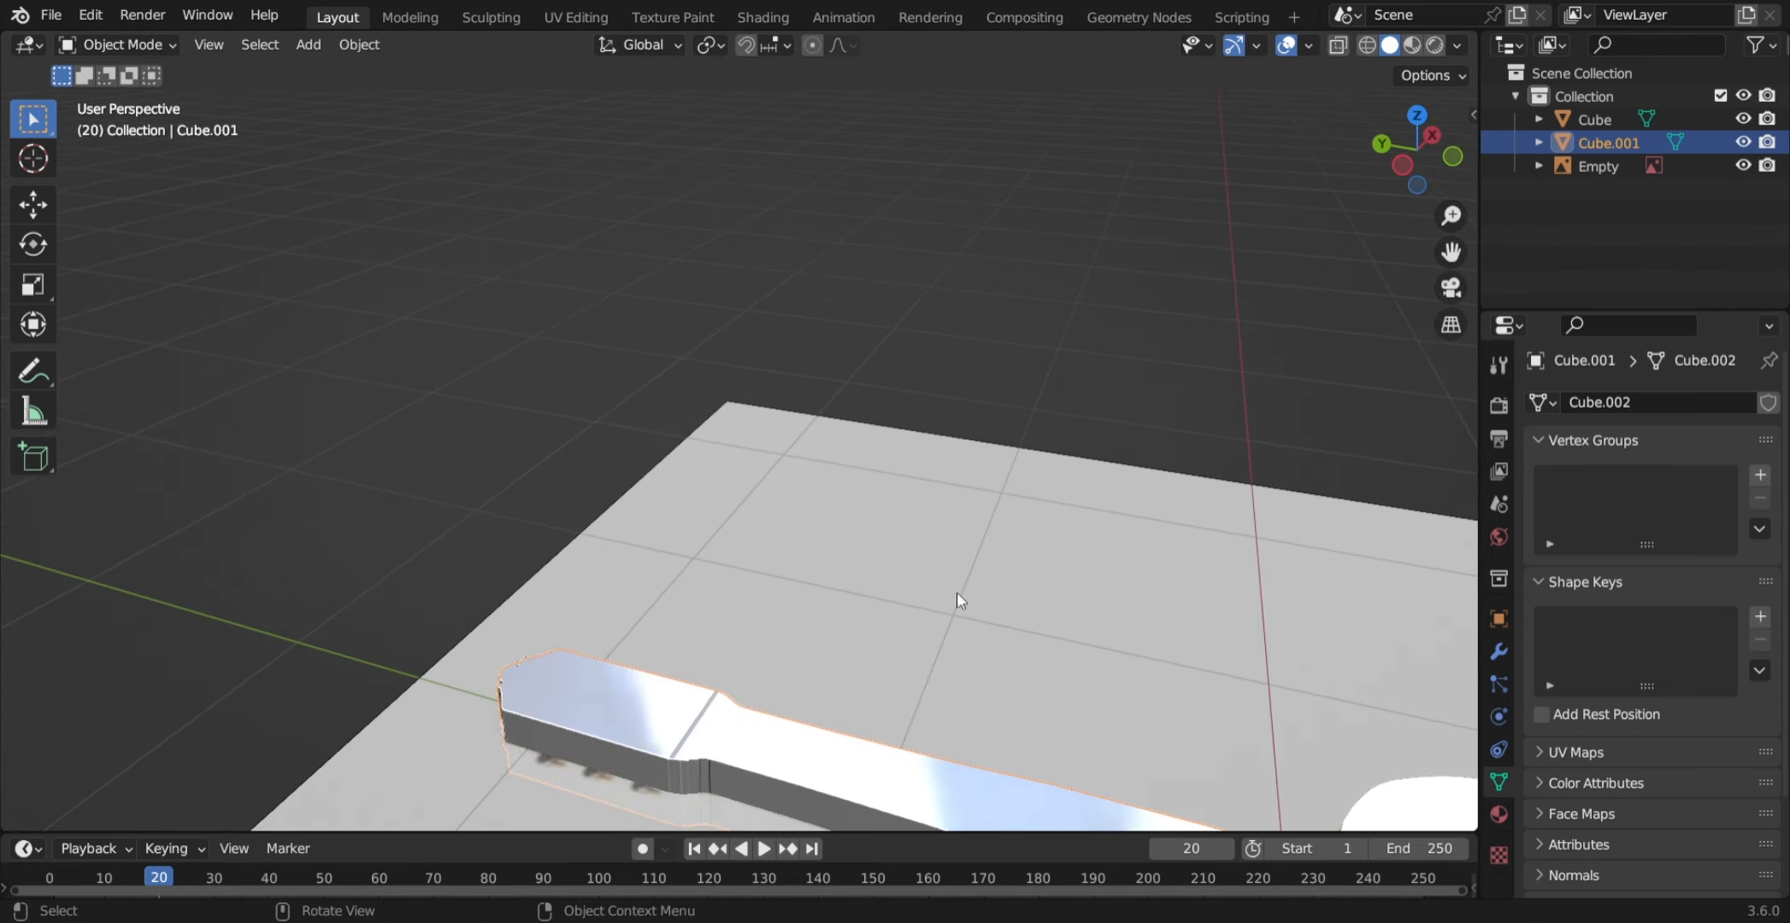
middle_click_drag(935, 623, 735, 380, "shift")
scroll(910, 356, "up", 5)
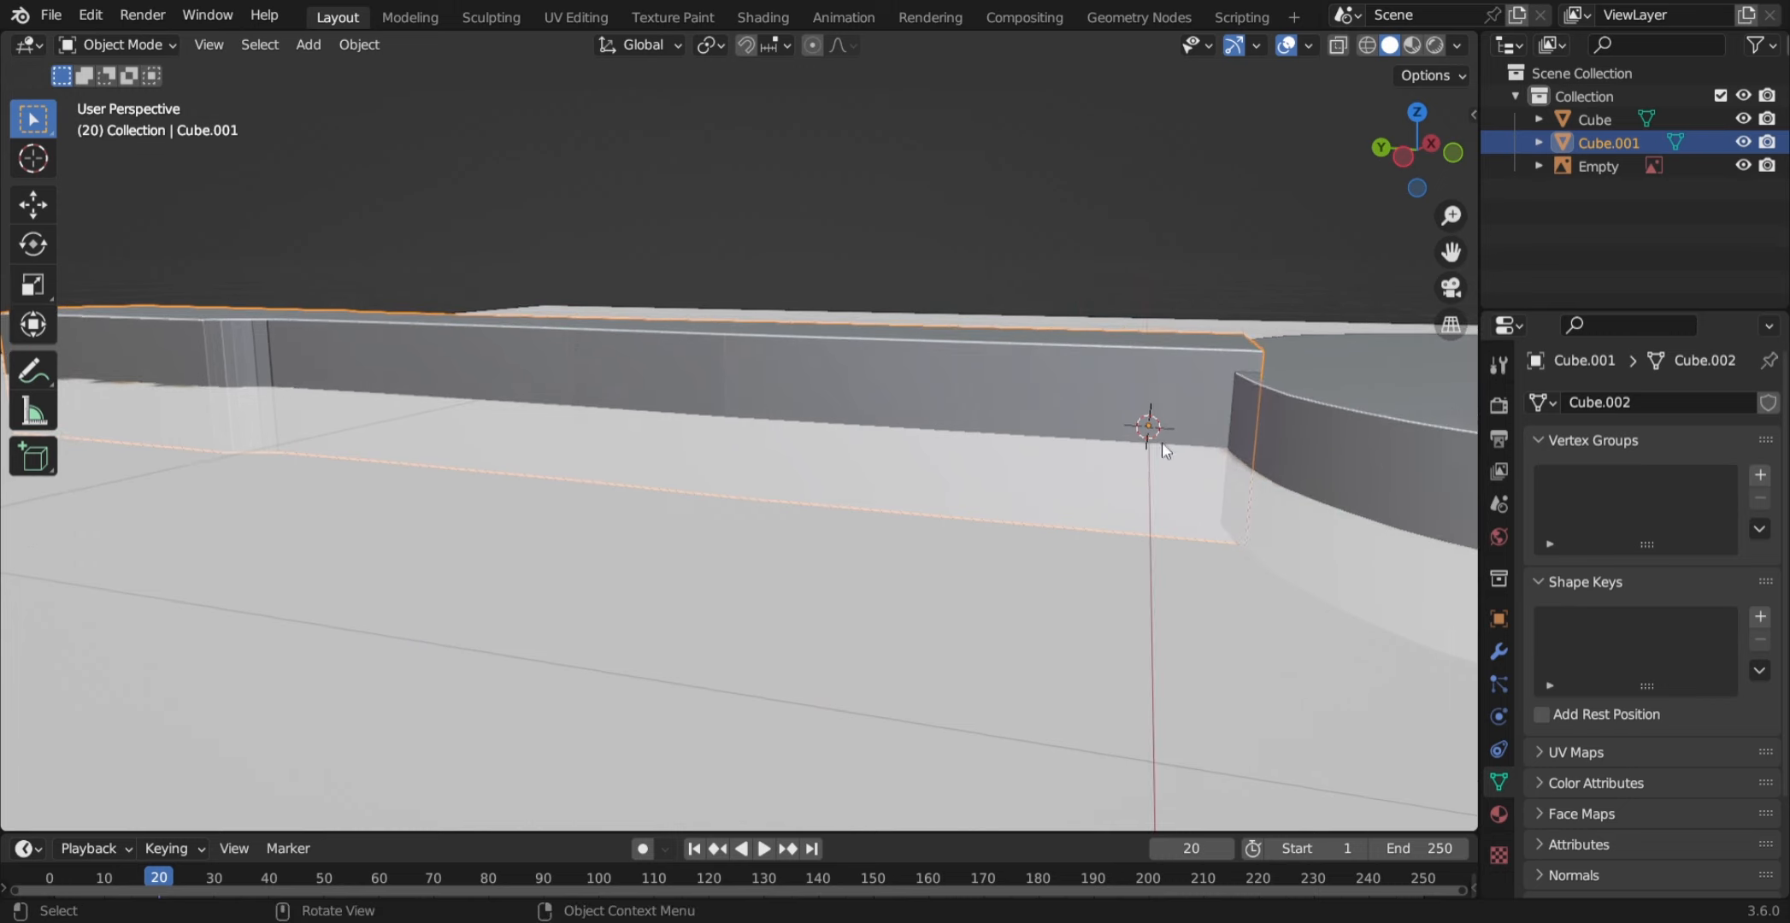
middle_click_drag(1152, 376, 1242, 527)
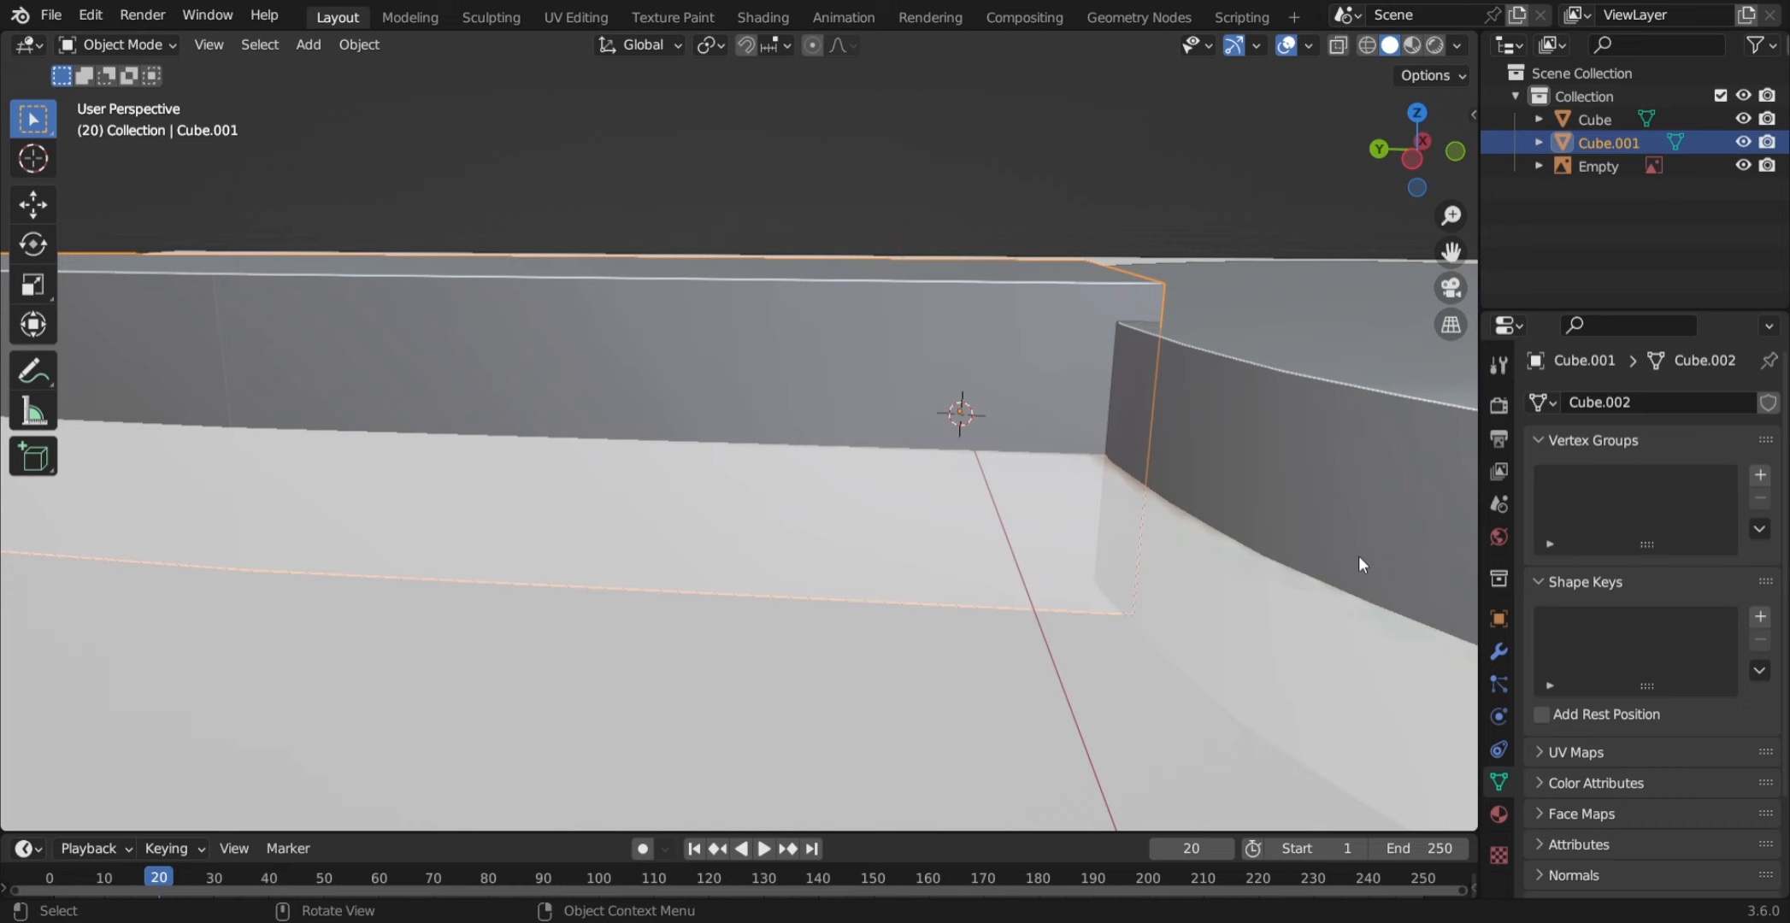
key("s")
key("z")
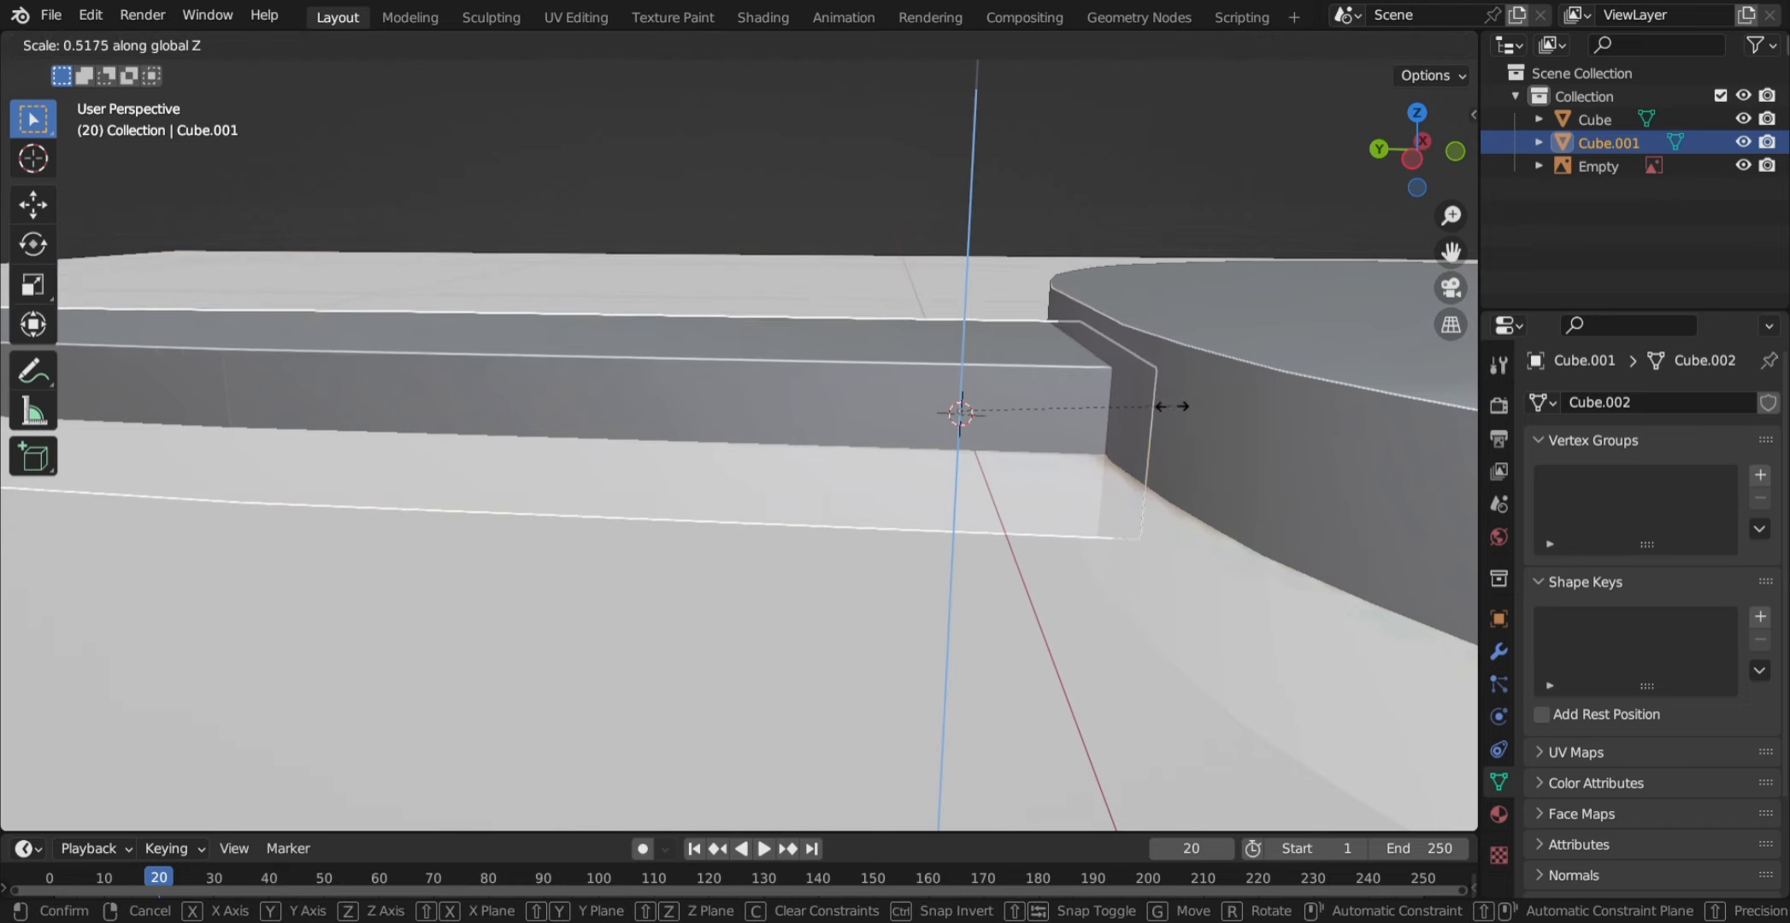
left_click(1096, 417)
- Raise the thinned neck along Z to sit near the top of the body at the joint
key("g")
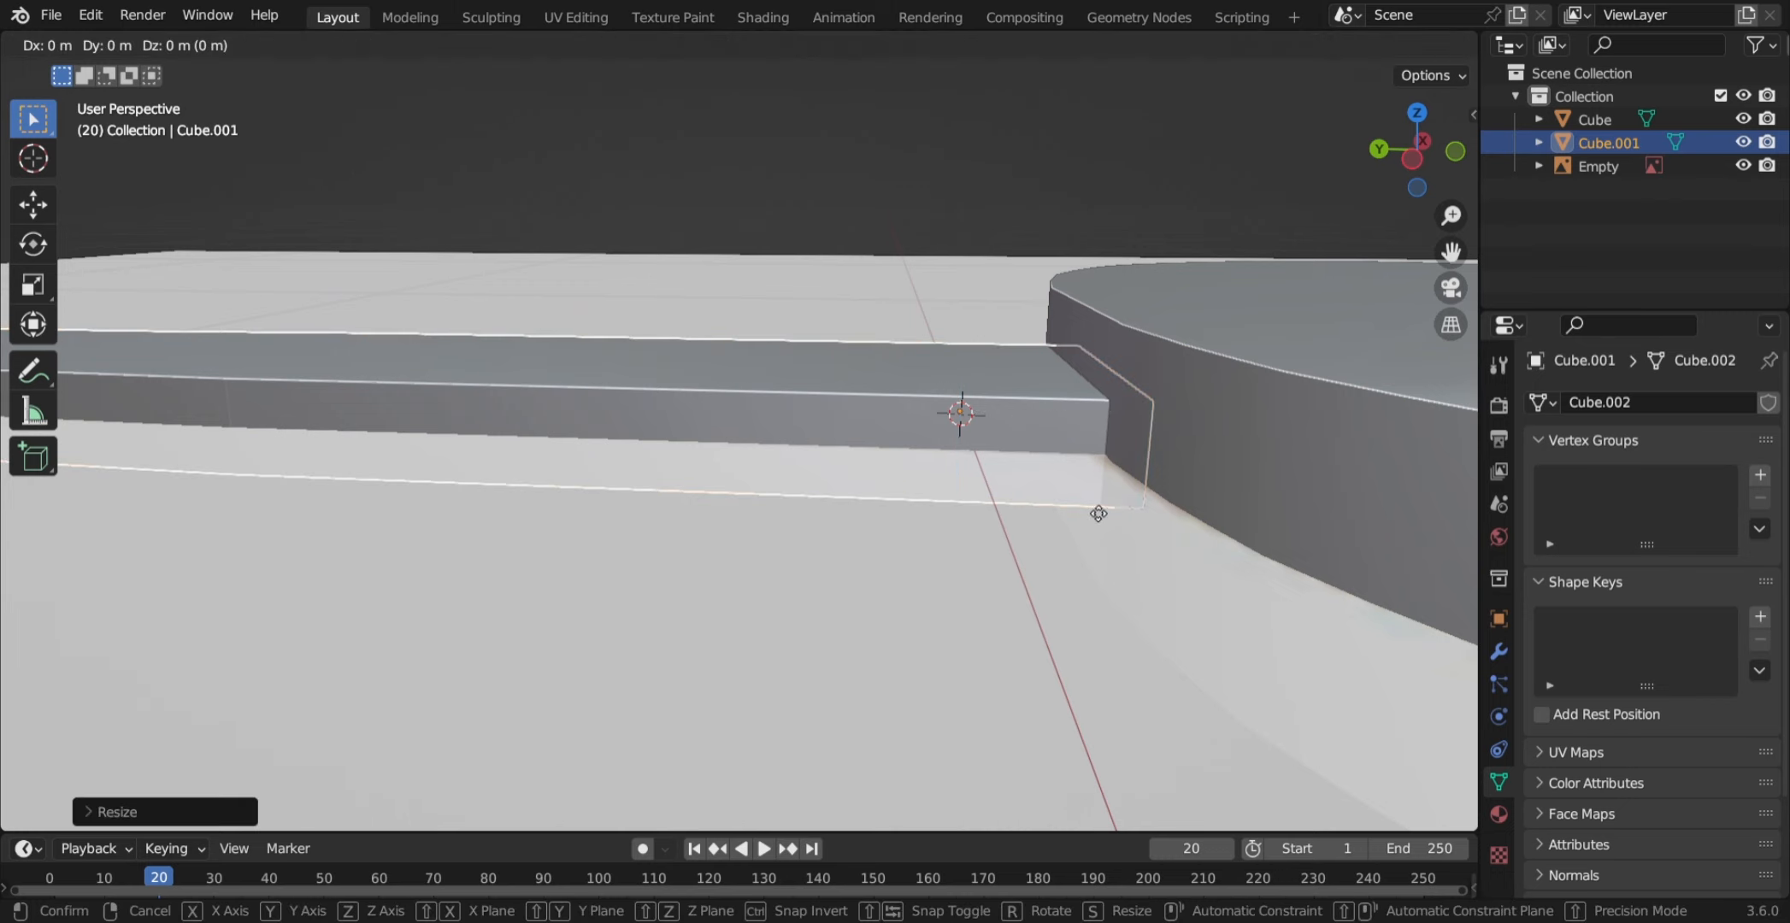
key("z")
left_click(1107, 455)
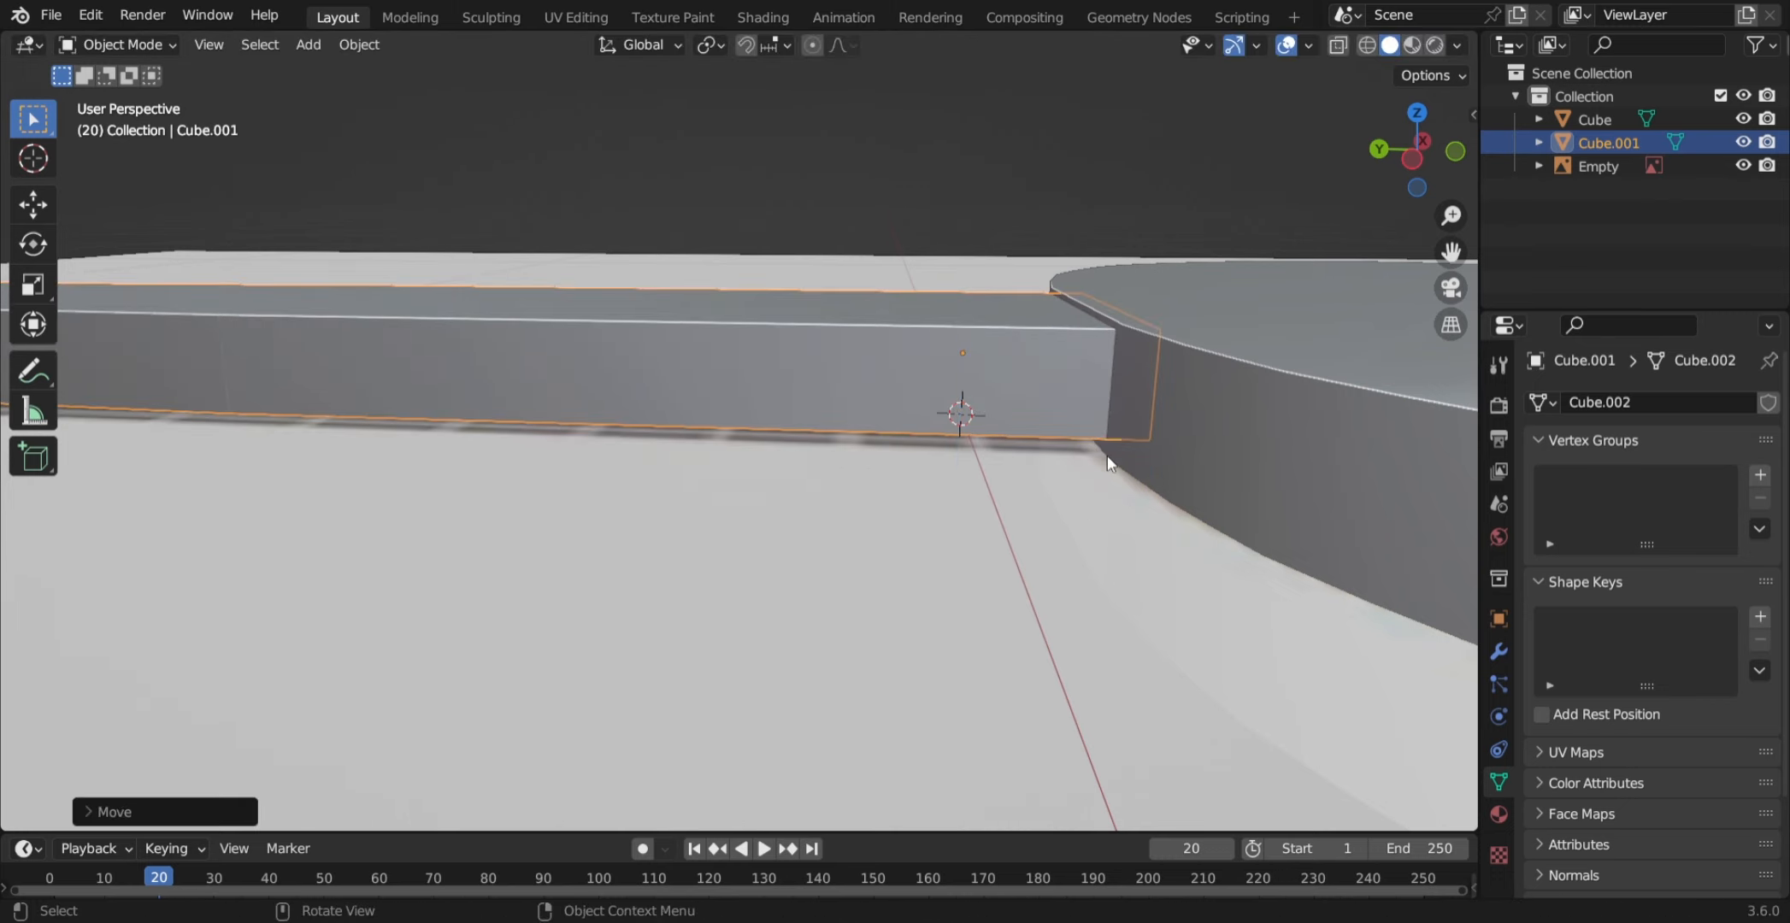
scroll(1108, 456, "down", 3)
middle_click_drag(1108, 456, 962, 471)
scroll(846, 471, "down", 3)
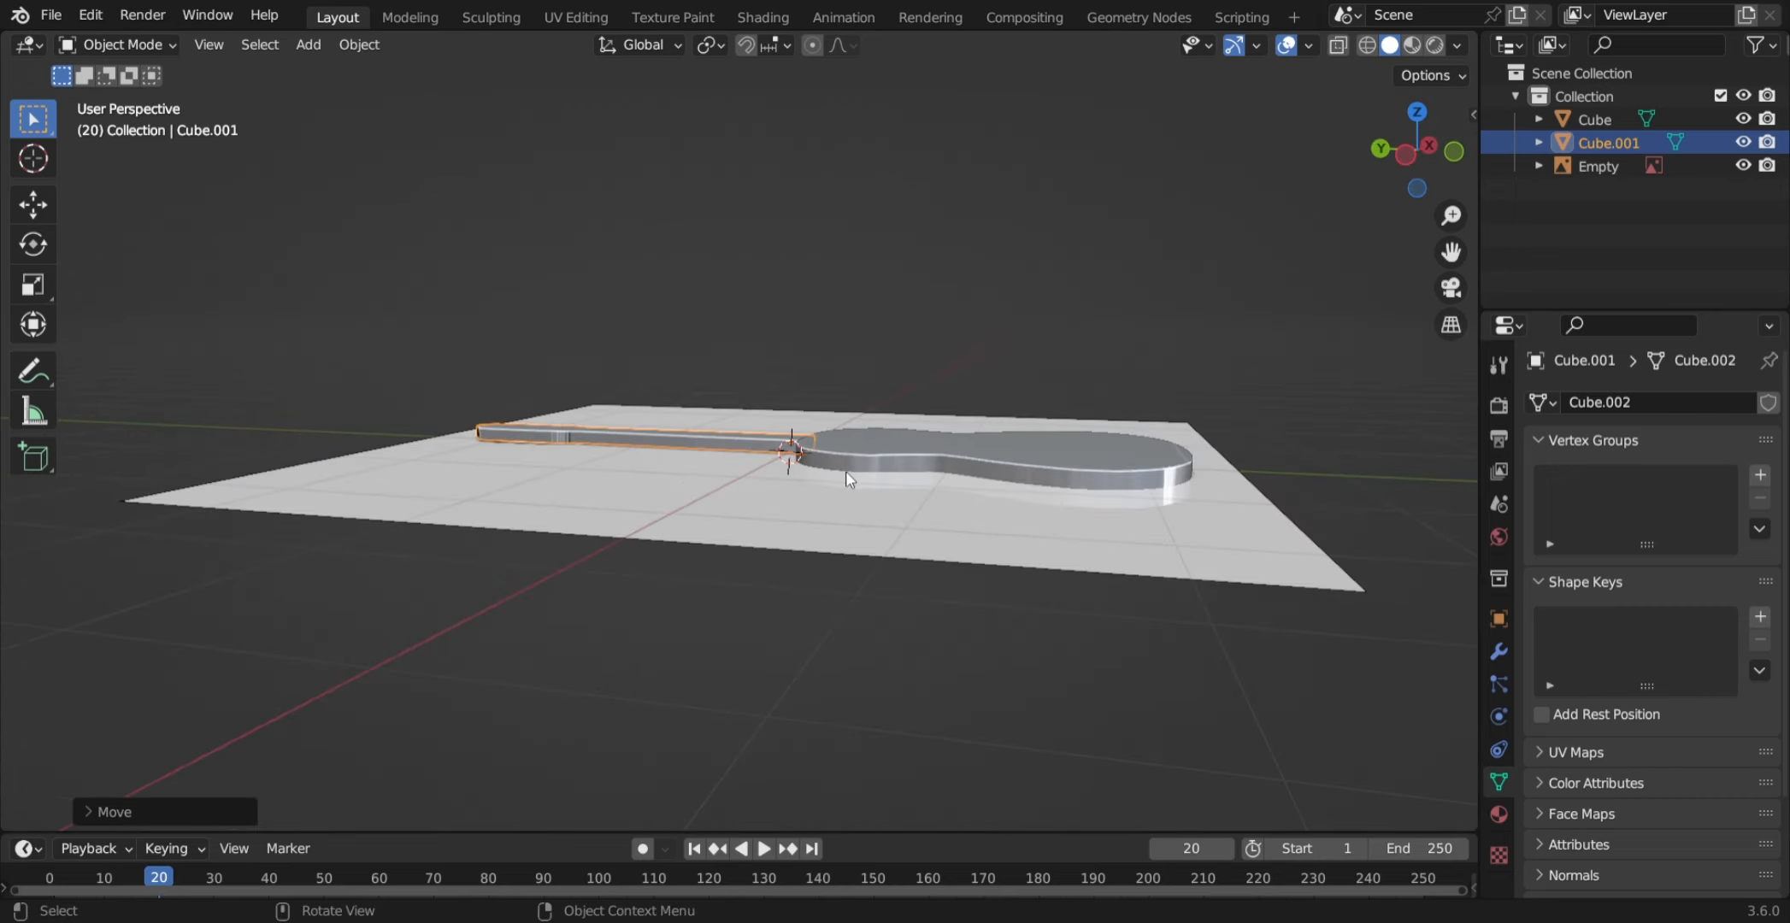
- Try to scale up the neck's end face inside the body joint uniformly by about 1.06 in Edit Mode
middle_click_drag(791, 466, 978, 585)
scroll(842, 460, "up", 5)
key("Tab")
scroll(966, 580, "up", 1)
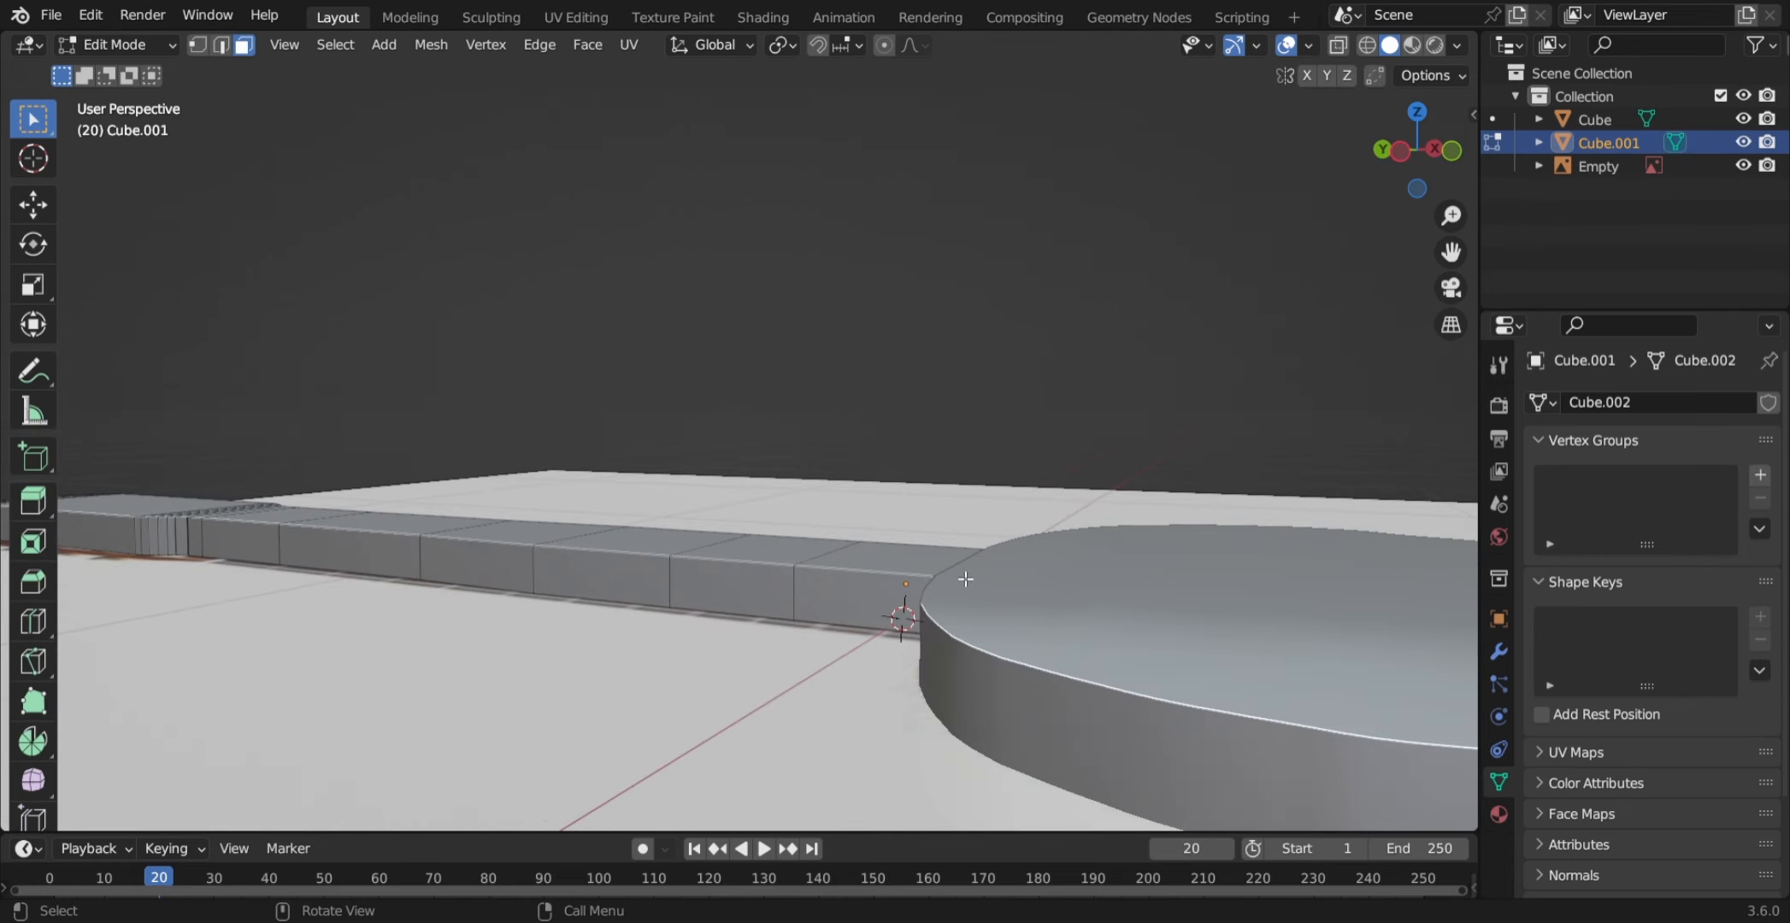
key("alt+z")
scroll(1040, 643, "up", 3)
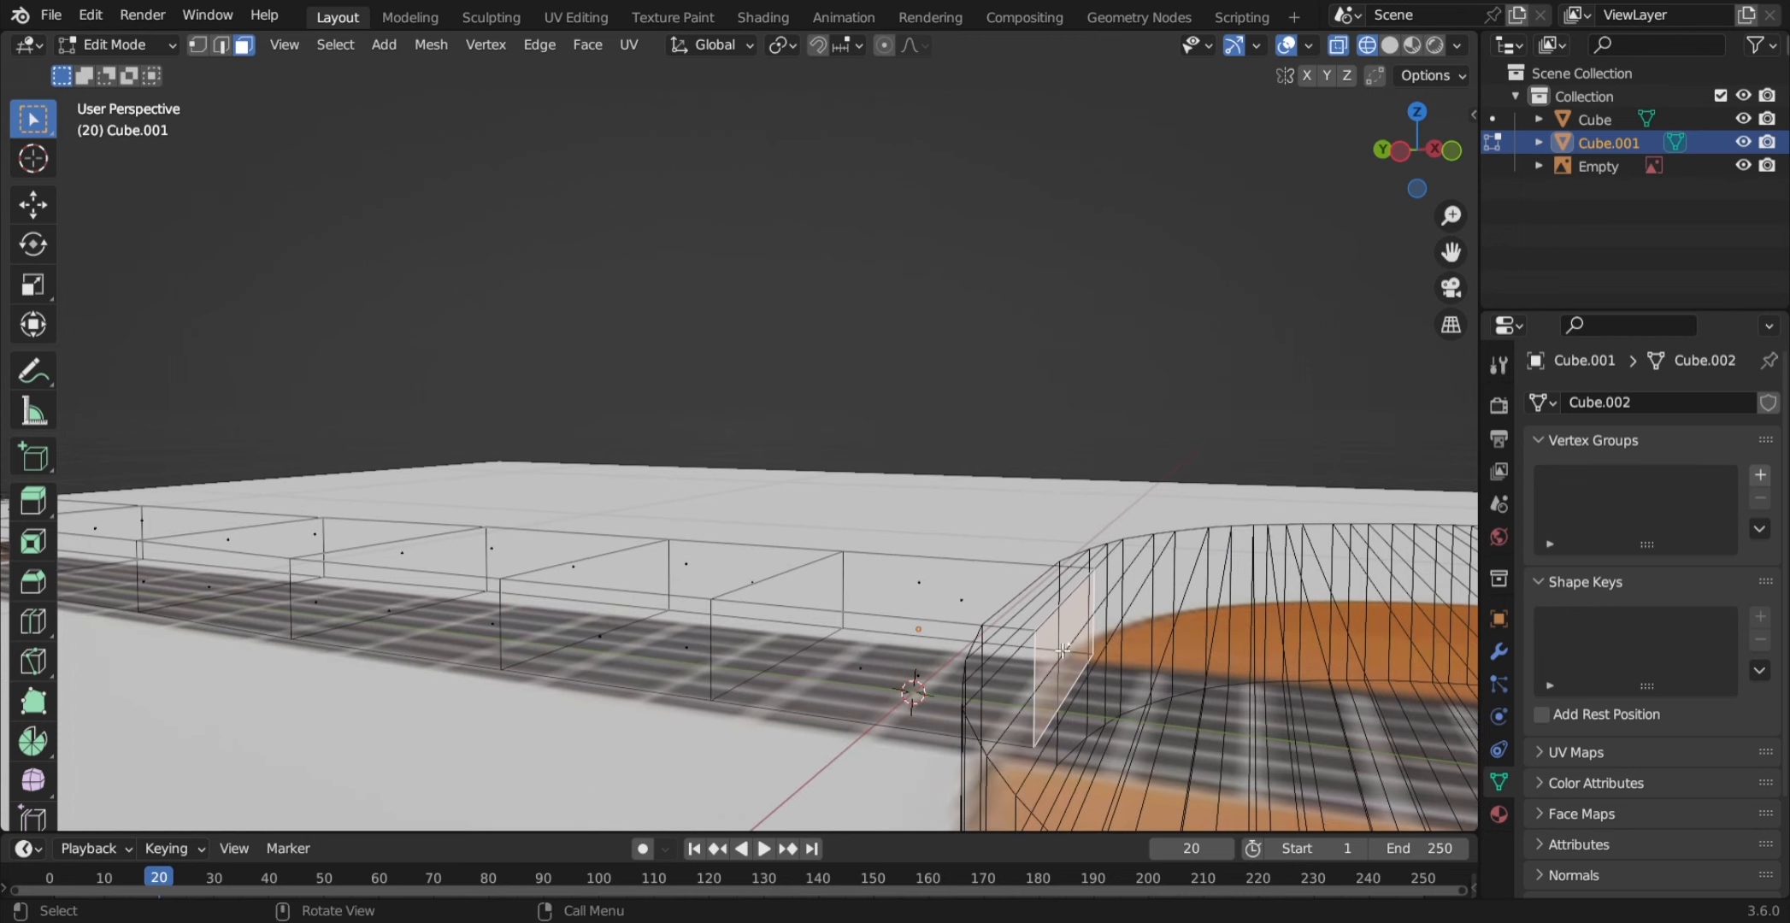
key("alt+z")
middle_click_drag(1062, 651, 1154, 662)
key("s")
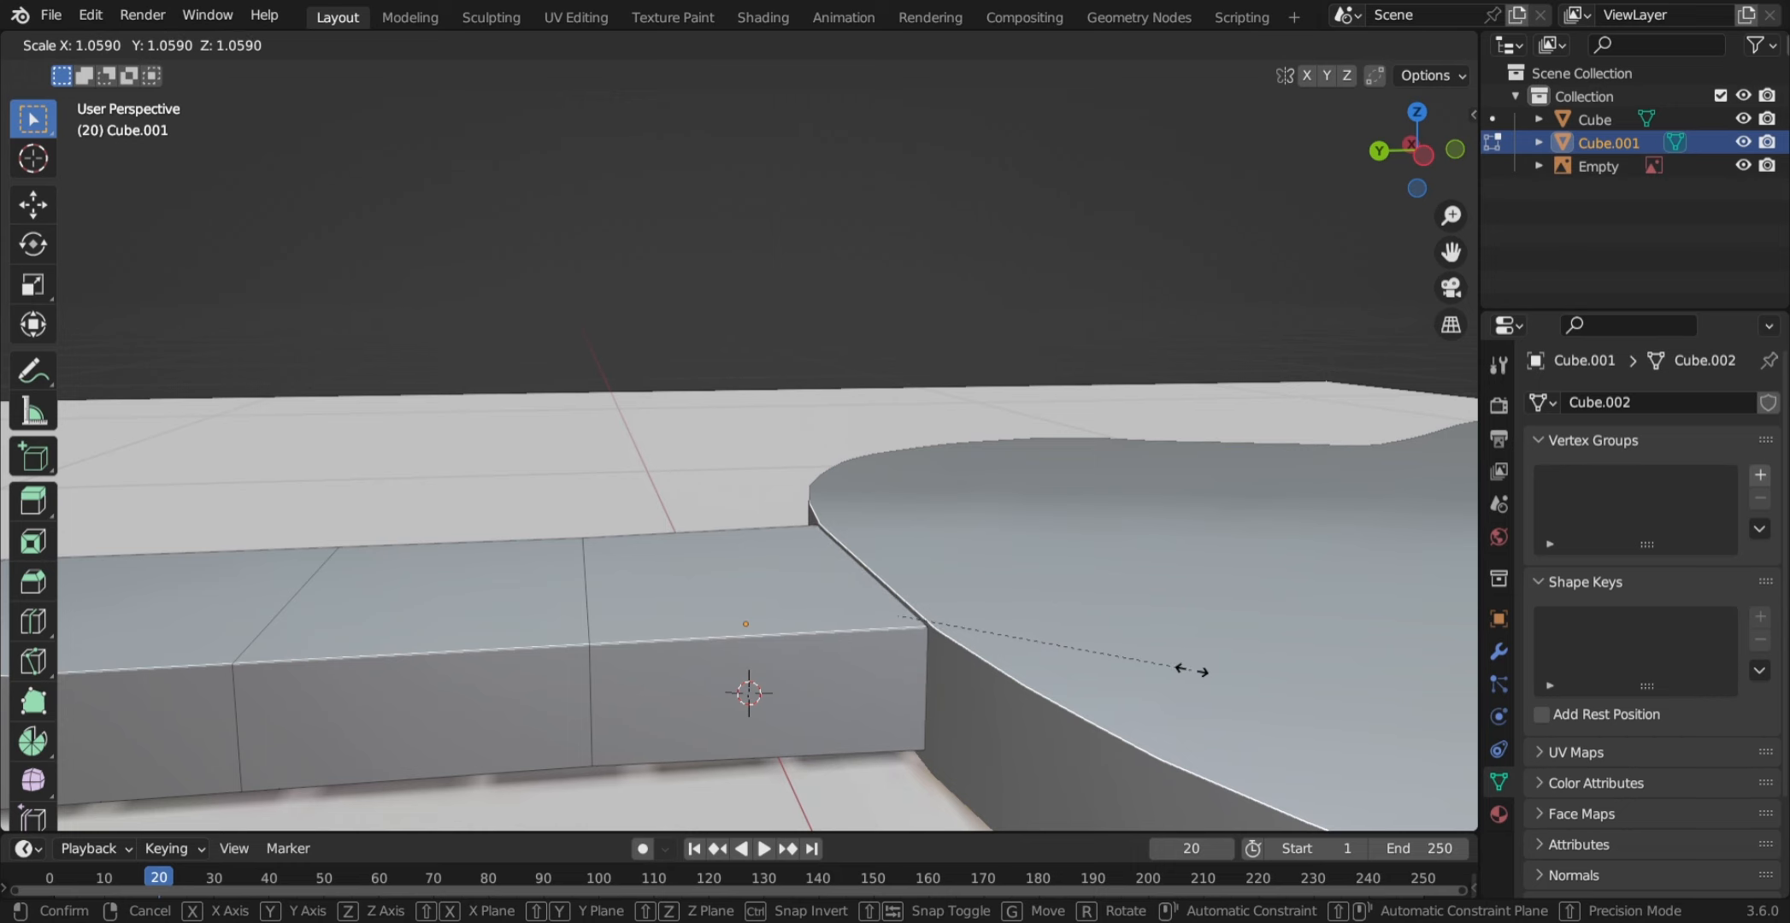
left_click(1191, 670)
- Check the joint from several angles, undo the end-face scaling and return to Object Mode
scroll(918, 654, "down", 3)
middle_click_drag(643, 574, 504, 496)
scroll(547, 358, "down", 2)
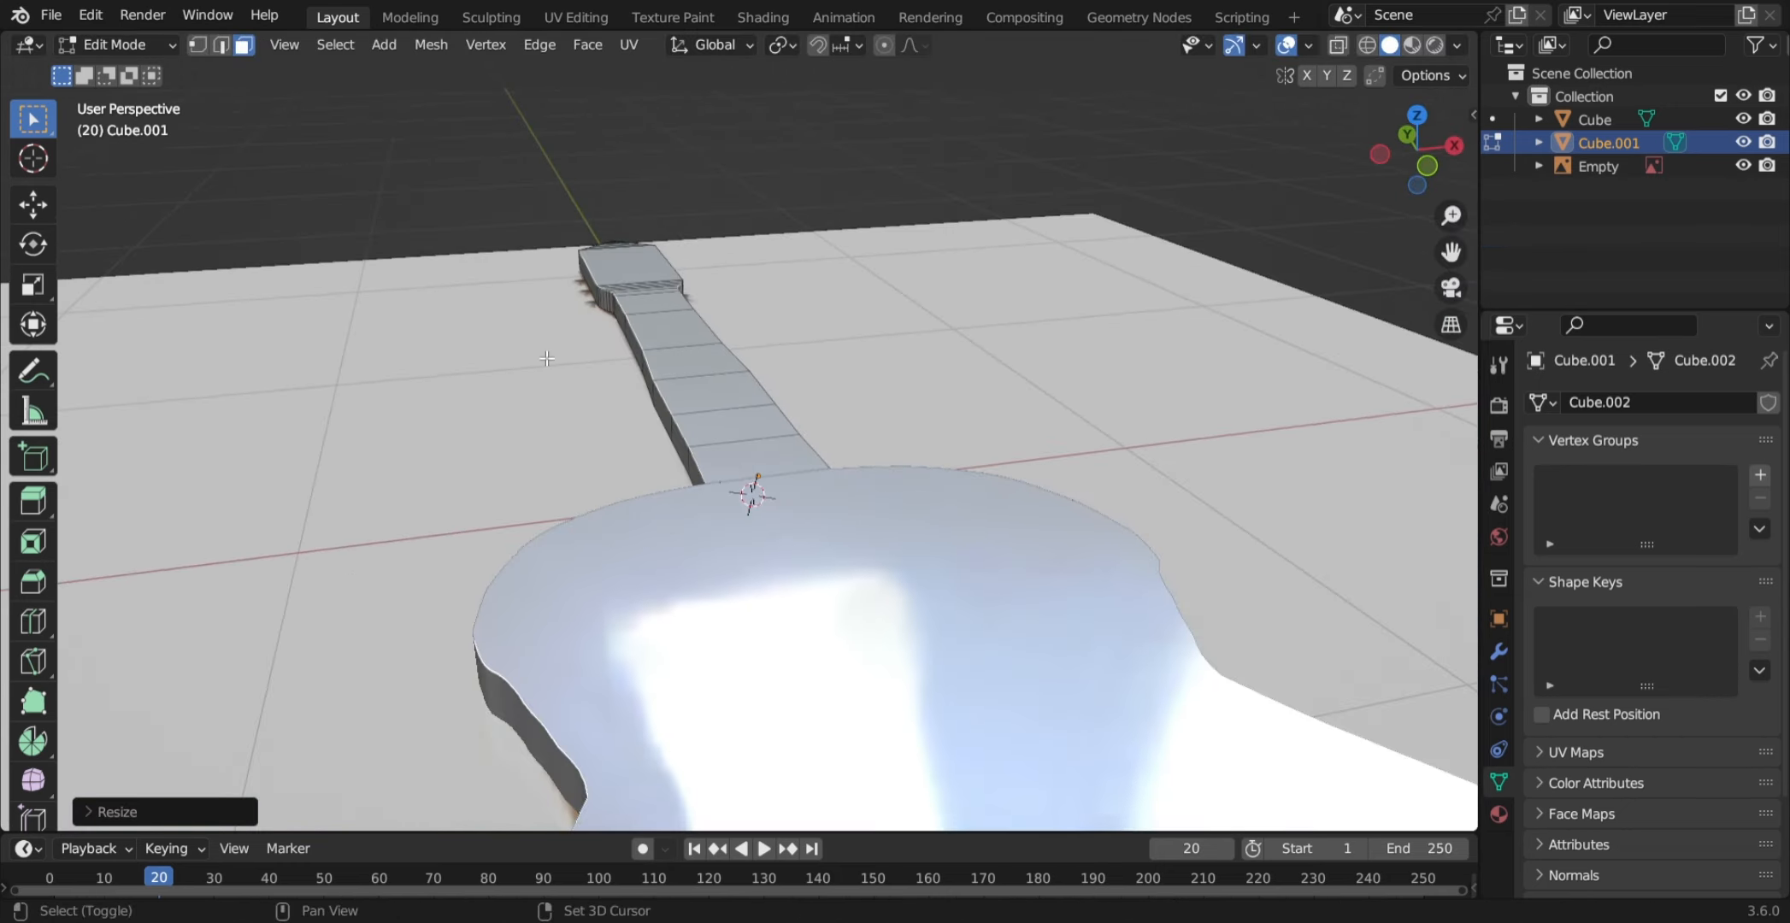
middle_click_drag(547, 359, 975, 437)
key("ctrl+z")
scroll(974, 437, "down", 6)
key("Tab")
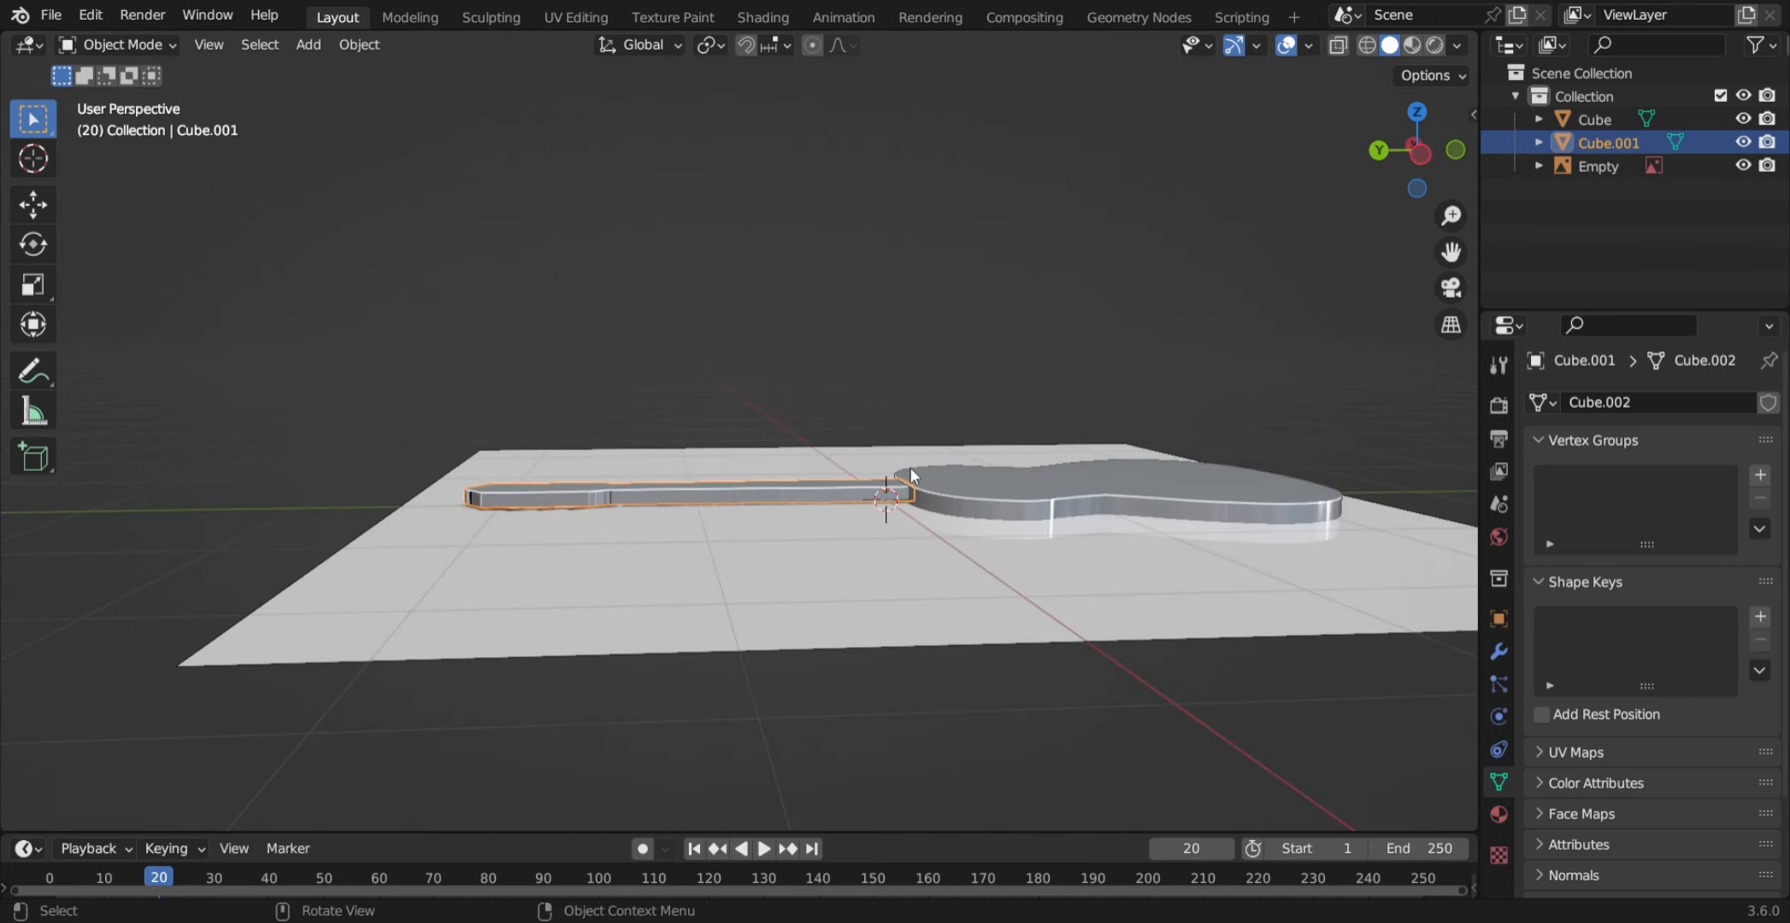
- Apply Shade Smooth to the guitar neck and check its surface
right_click(821, 481)
left_click(820, 481)
scroll(793, 475, "up", 5)
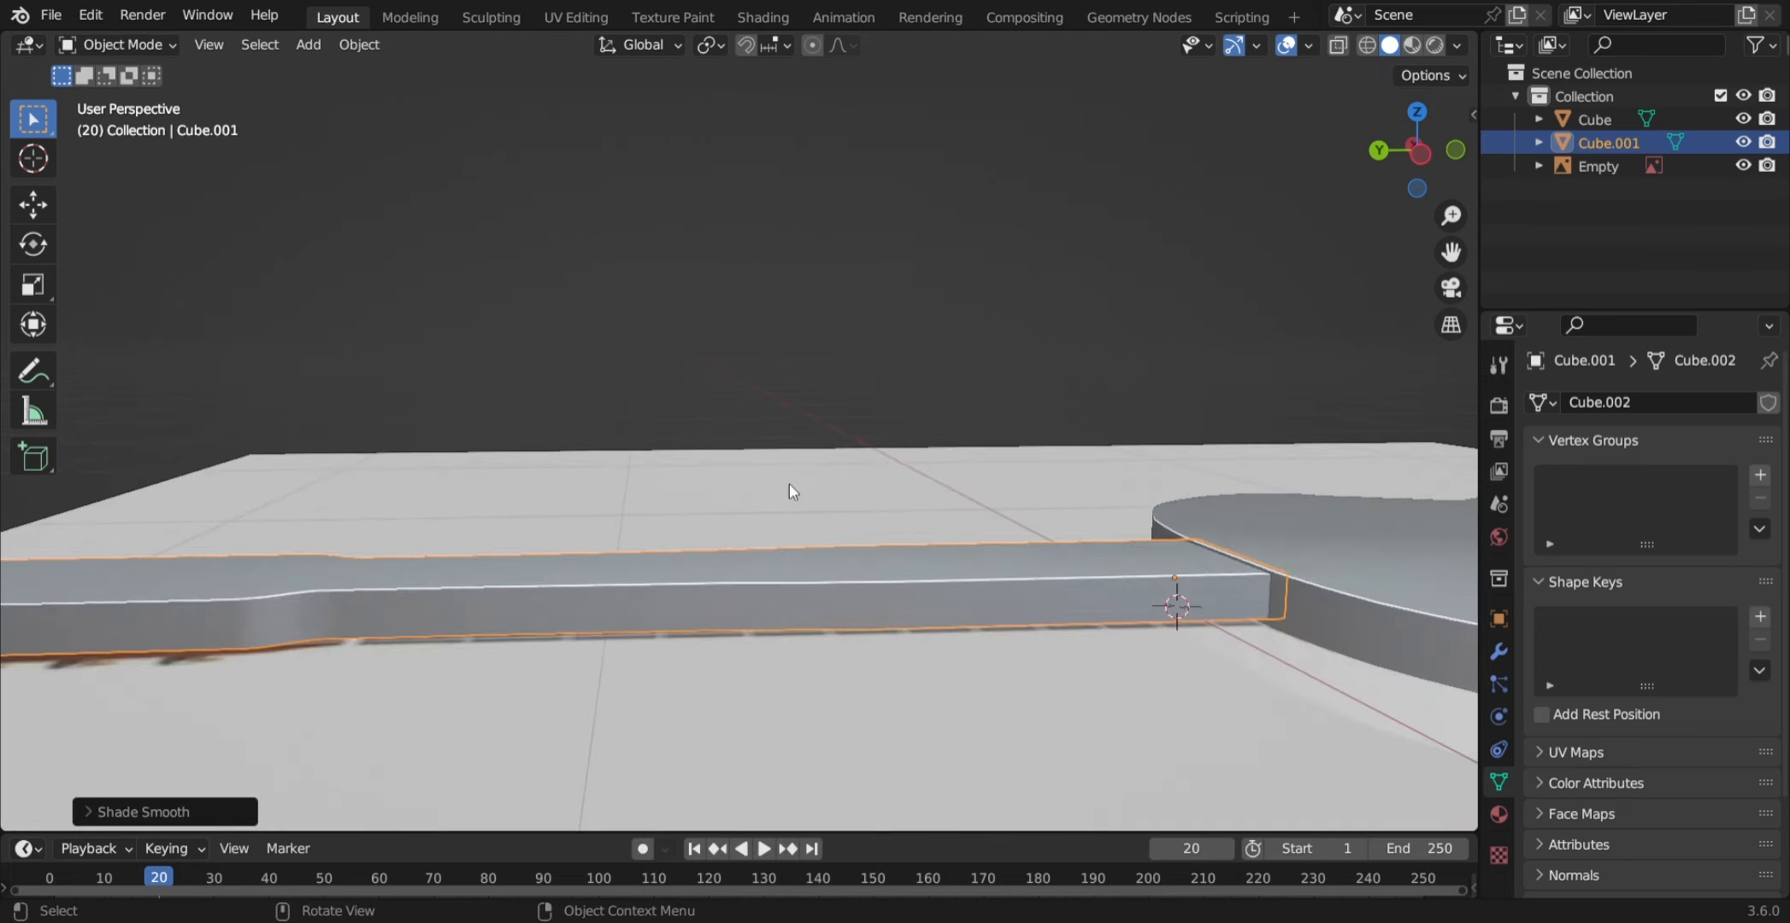
middle_click_drag(788, 482, 976, 450)
left_click(976, 450)
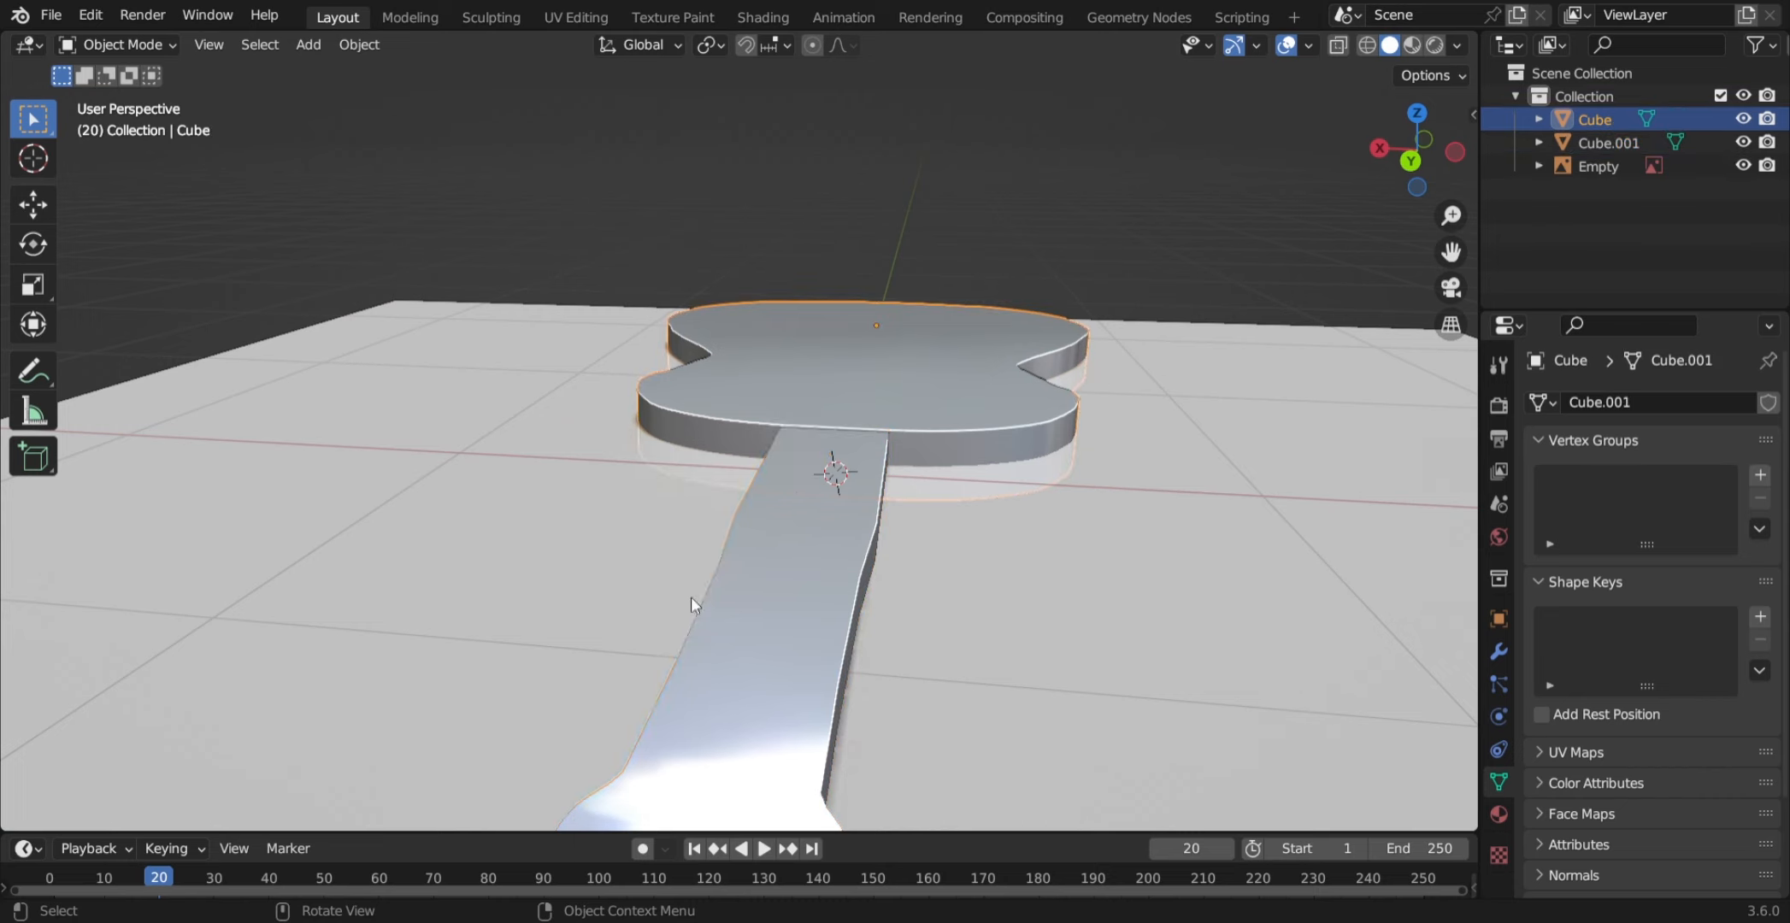
right_click(690, 597)
mouse_move(754, 578)
left_click(928, 202)
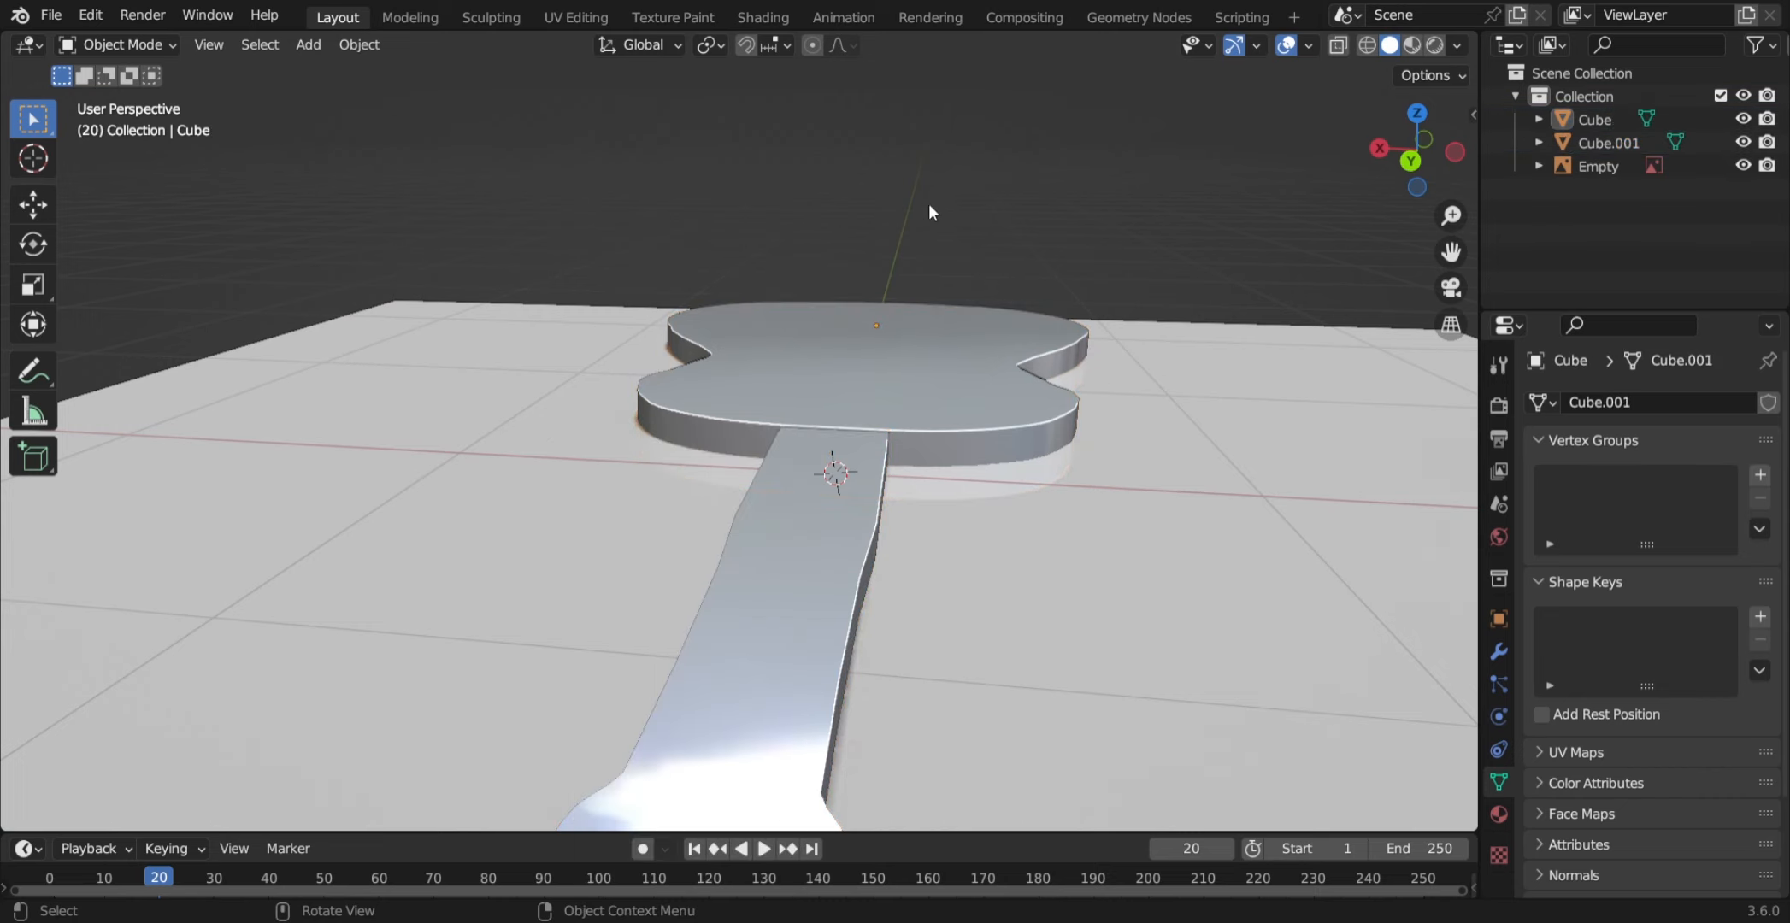
- Examine the whole guitar from several angles in both solid and wireframe display
middle_click_drag(928, 203, 381, 376)
scroll(670, 367, "down", 4)
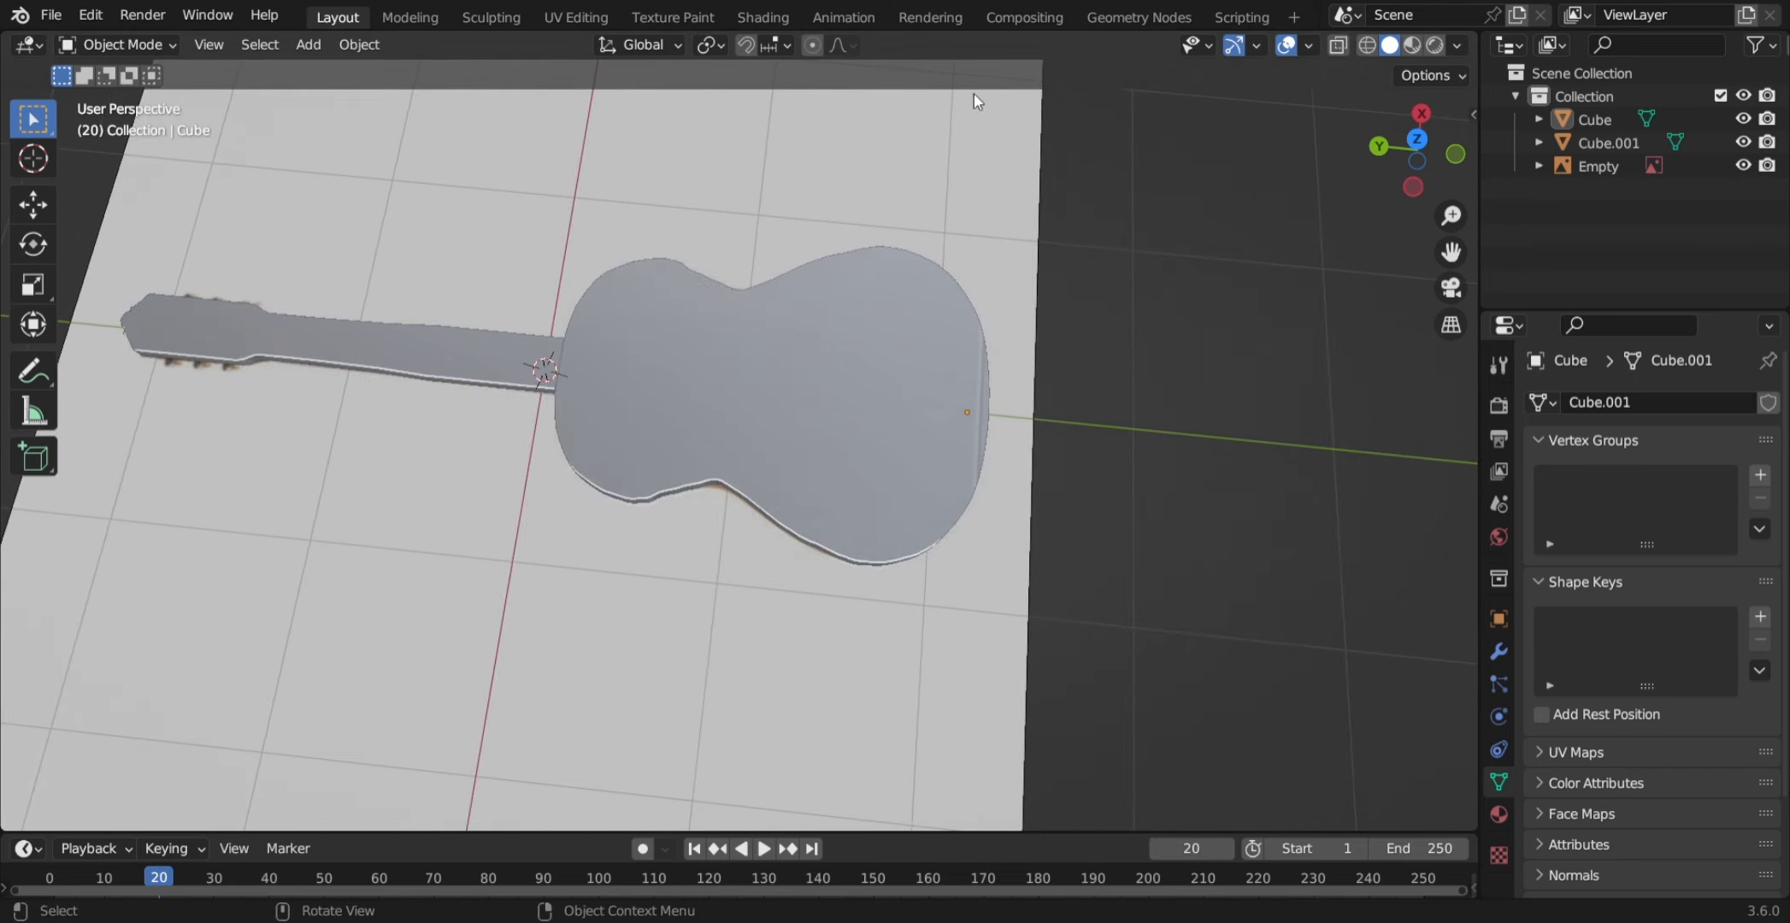
mouse_move(739, 373)
middle_mouse_down("shift")
mouse_move(1011, 336)
mouse_move(747, 420)
middle_mouse_up("shift")
key("shift+z")
scroll(907, 326, "up", 3)
mouse_move(978, 343)
middle_mouse_down()
mouse_move(932, 380)
mouse_move(578, 382)
mouse_move(728, 345)
mouse_move(1066, 348)
mouse_move(1163, 260)
middle_mouse_up()
key("shift+z")
scroll(1163, 259, "down", 4)
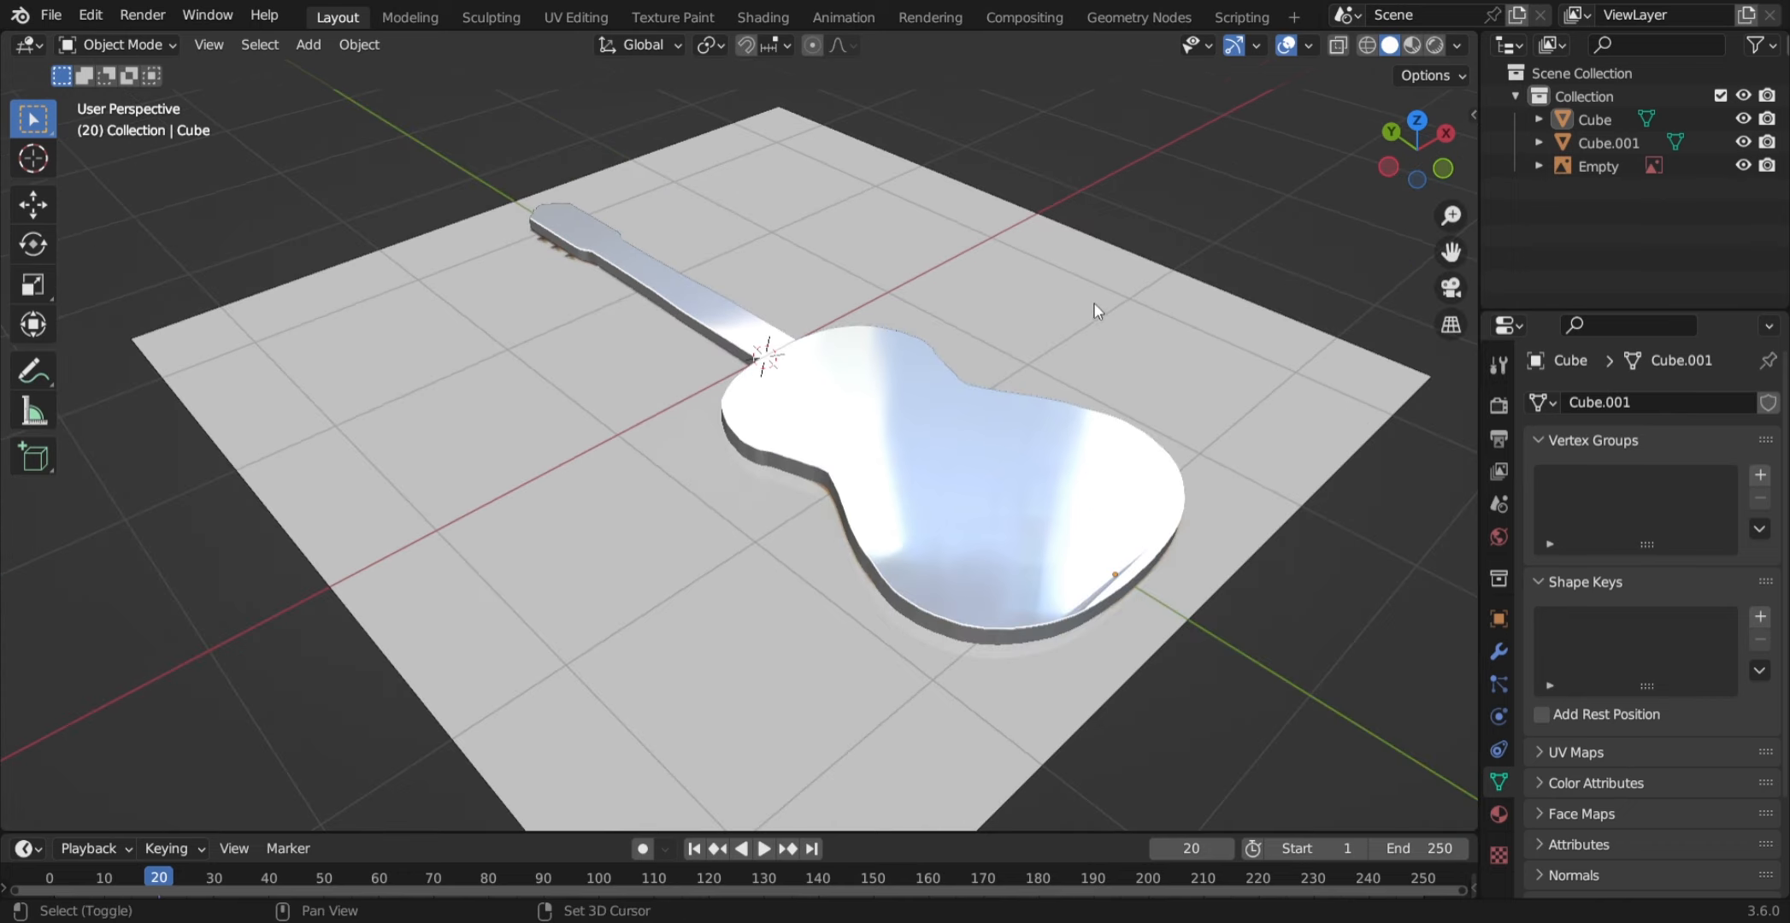
- Select the reference image and switch to wireframe display to reveal the sound hole beneath the guitar body
middle_click_drag(962, 351, 1057, 262)
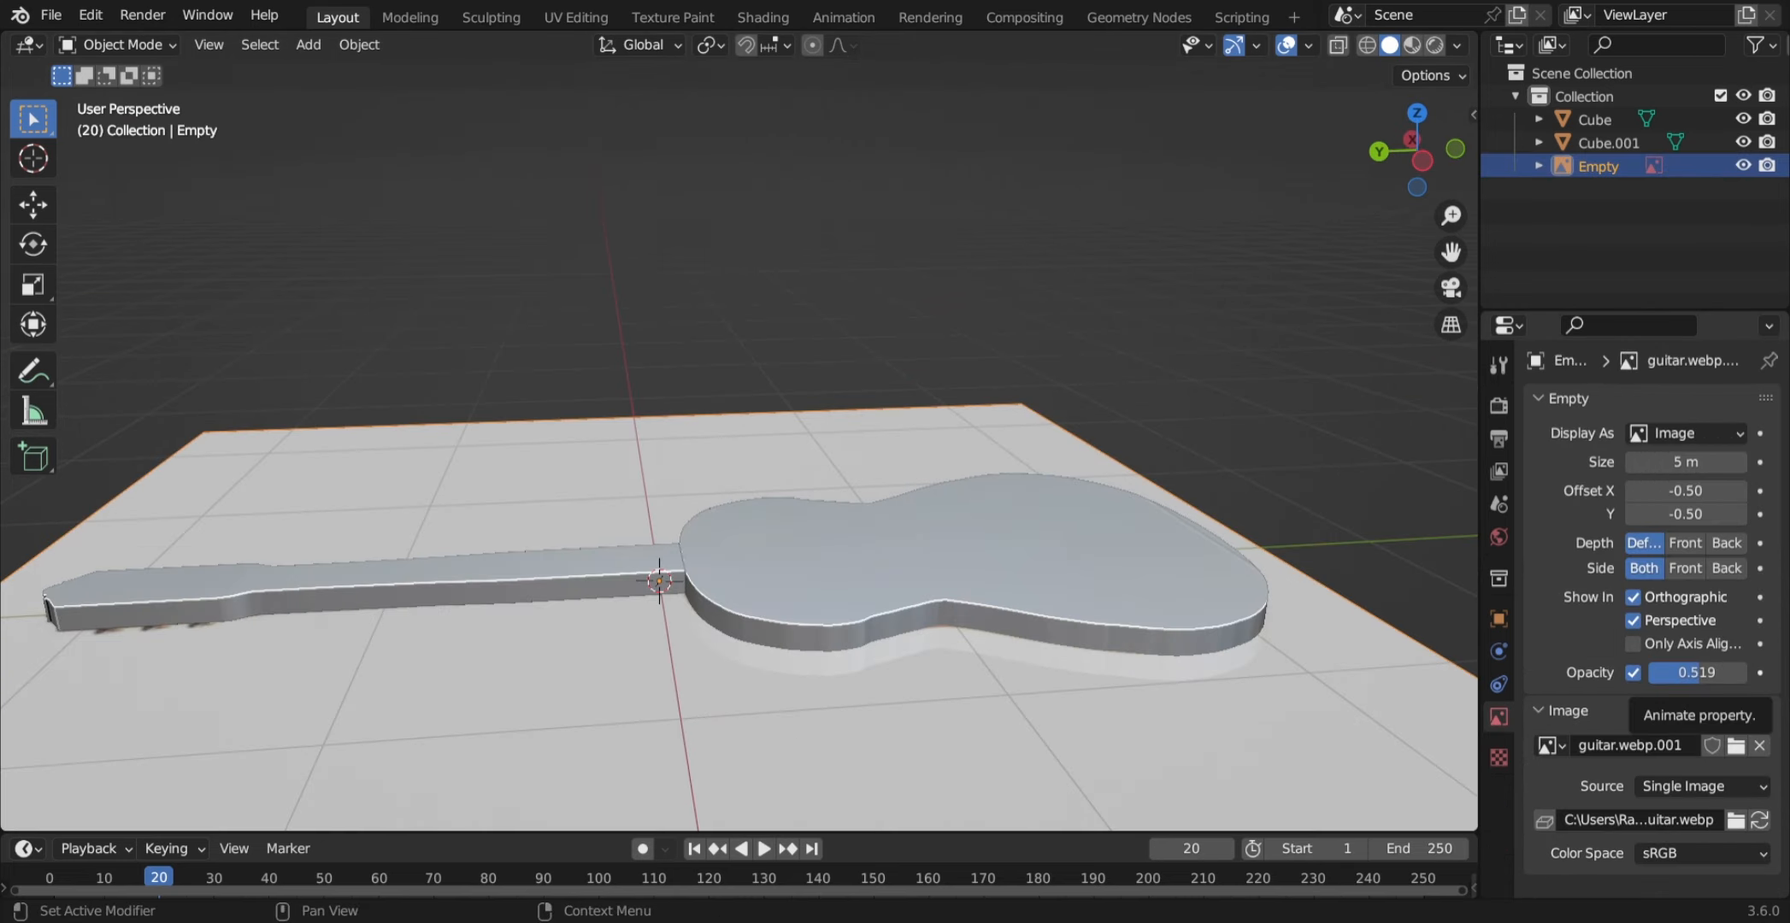
scroll(816, 635, "up", 3)
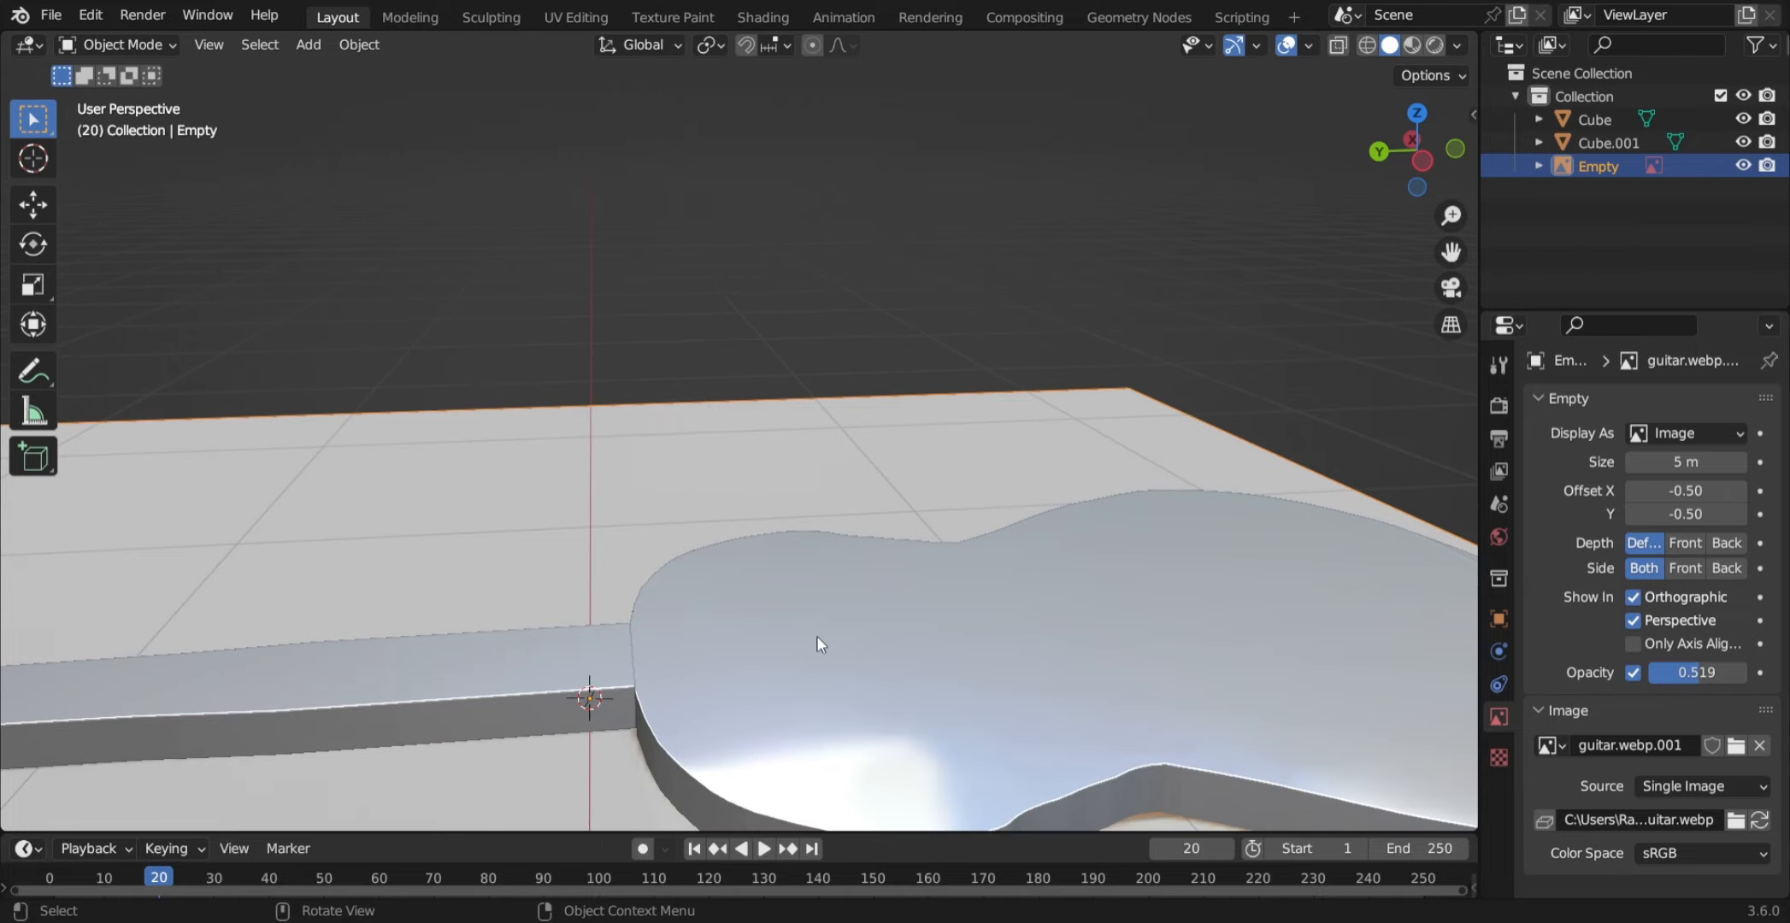
mouse_move(816, 635)
middle_mouse_down("shift")
mouse_move(788, 455)
mouse_move(748, 510)
mouse_move(847, 506)
mouse_move(766, 609)
middle_mouse_up("shift")
key("shift+z")
scroll(766, 609, "up", 3)
middle_click_drag(1086, 493, 806, 464, "shift")
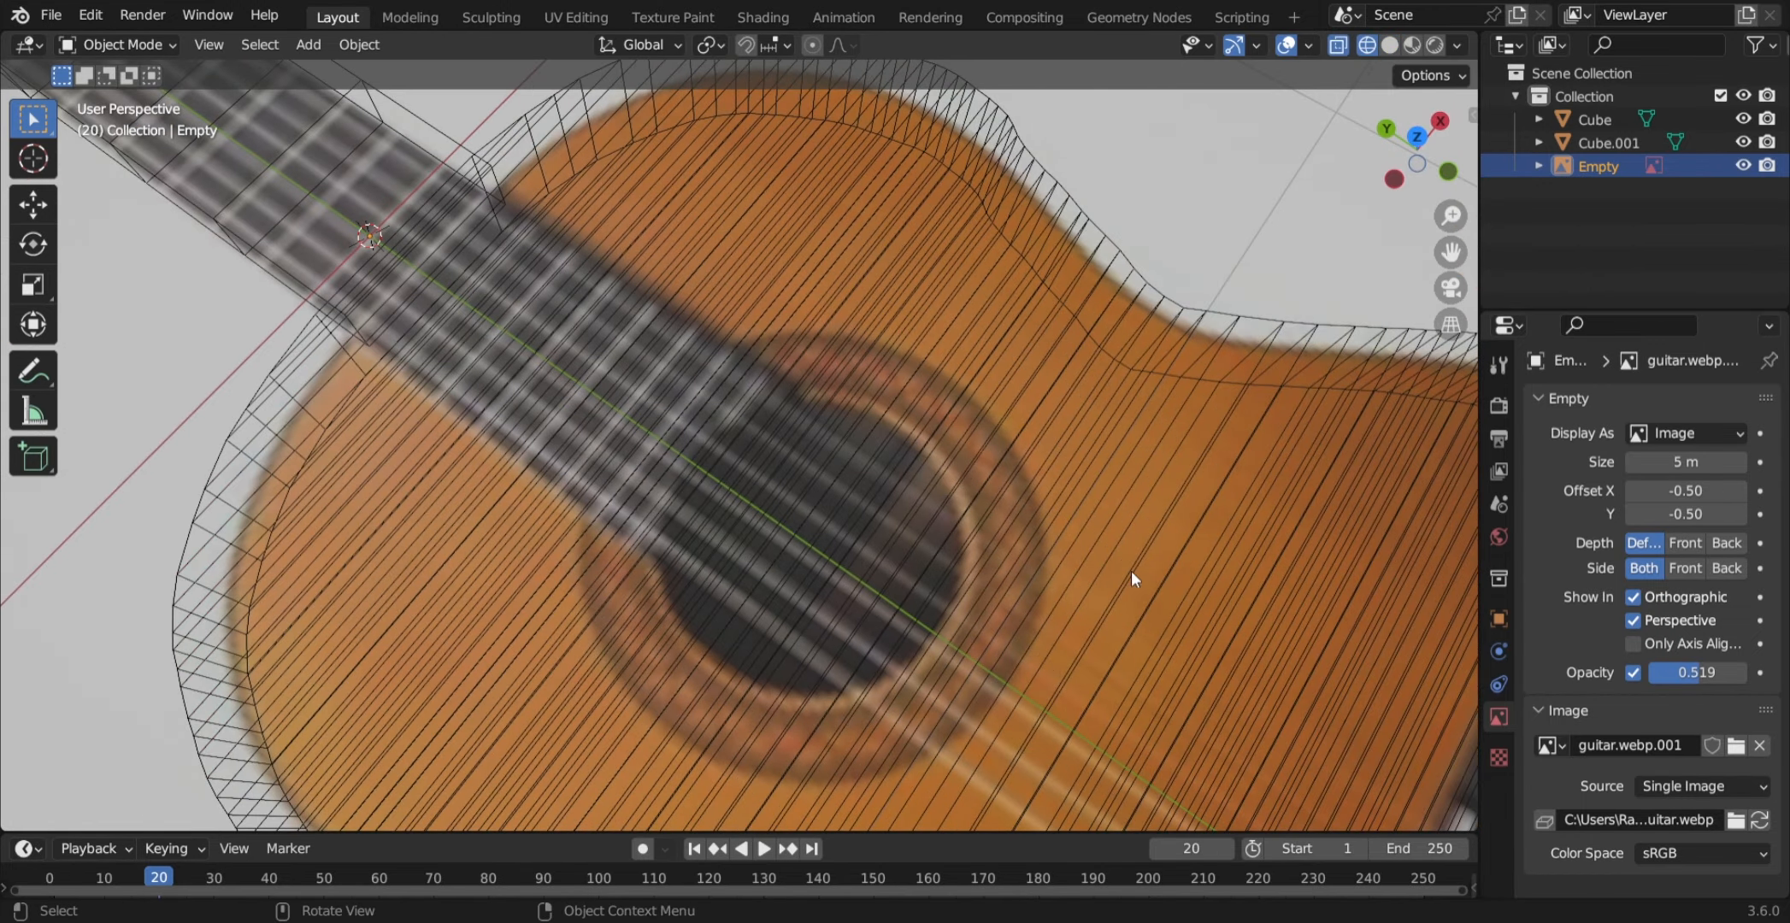
- Return to solid display, add a mesh cylinder and scale it down to roughly the size of the sound hole
scroll(844, 508, "down", 4)
key("shift+z")
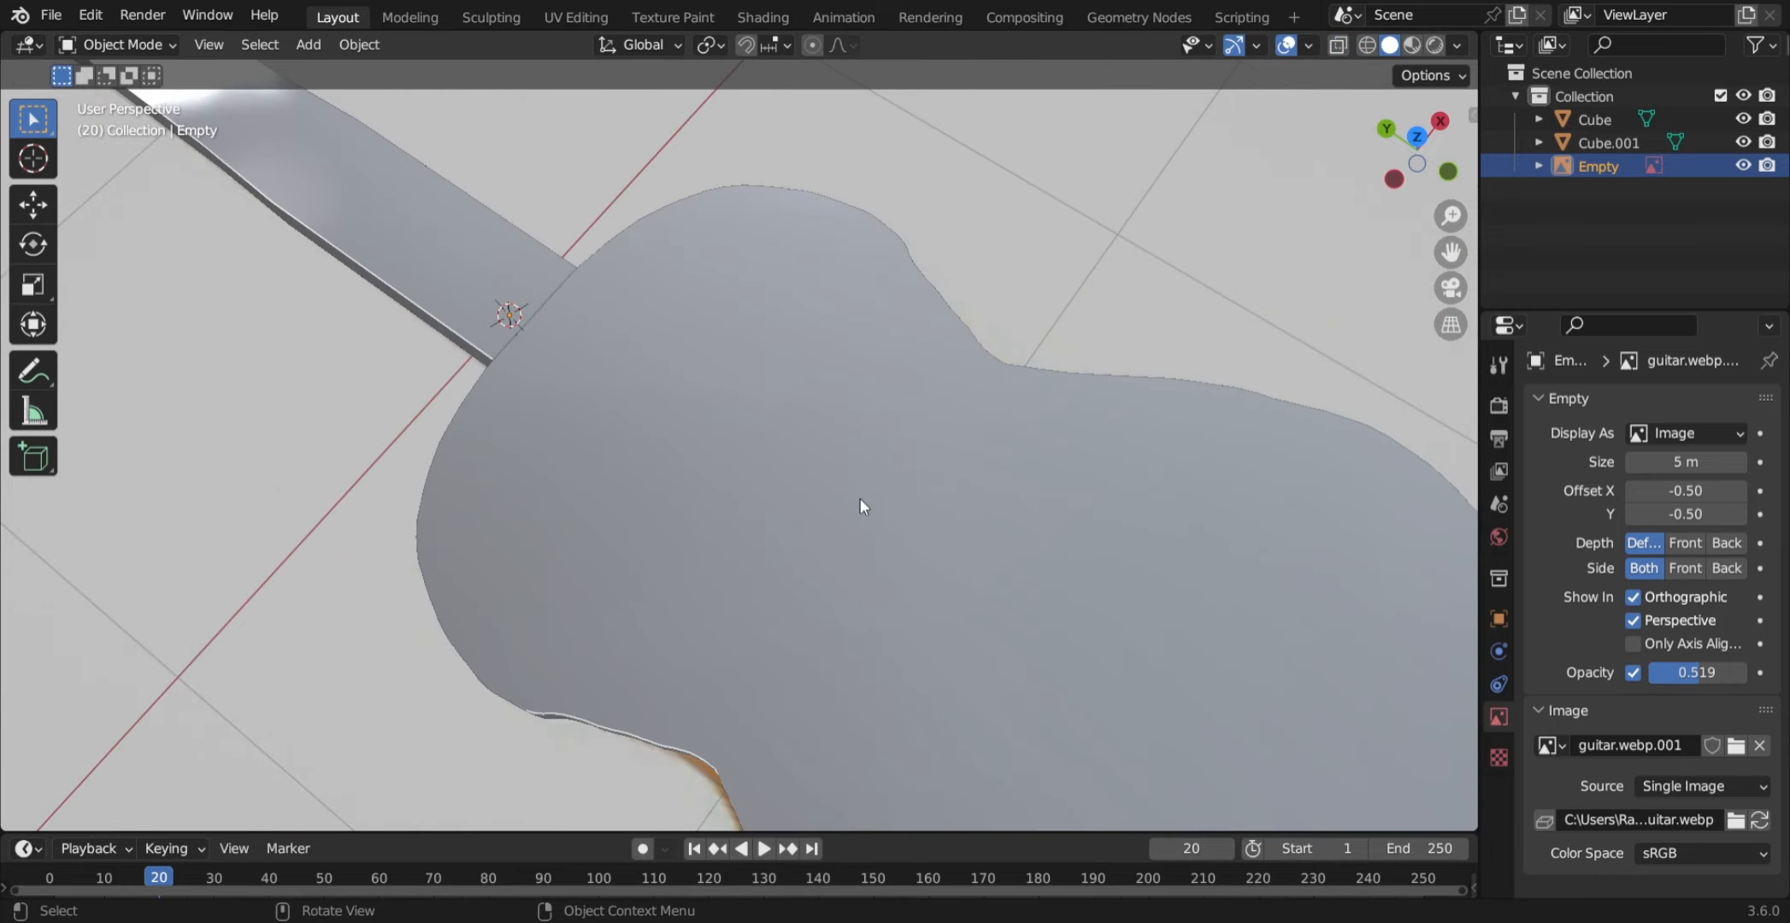
mouse_move(860, 507)
middle_mouse_down()
mouse_move(967, 359)
mouse_move(666, 521)
mouse_move(830, 492)
mouse_move(965, 605)
mouse_move(688, 466)
mouse_move(811, 432)
mouse_move(899, 444)
mouse_move(854, 535)
mouse_move(747, 575)
middle_mouse_up()
key("shift+a")
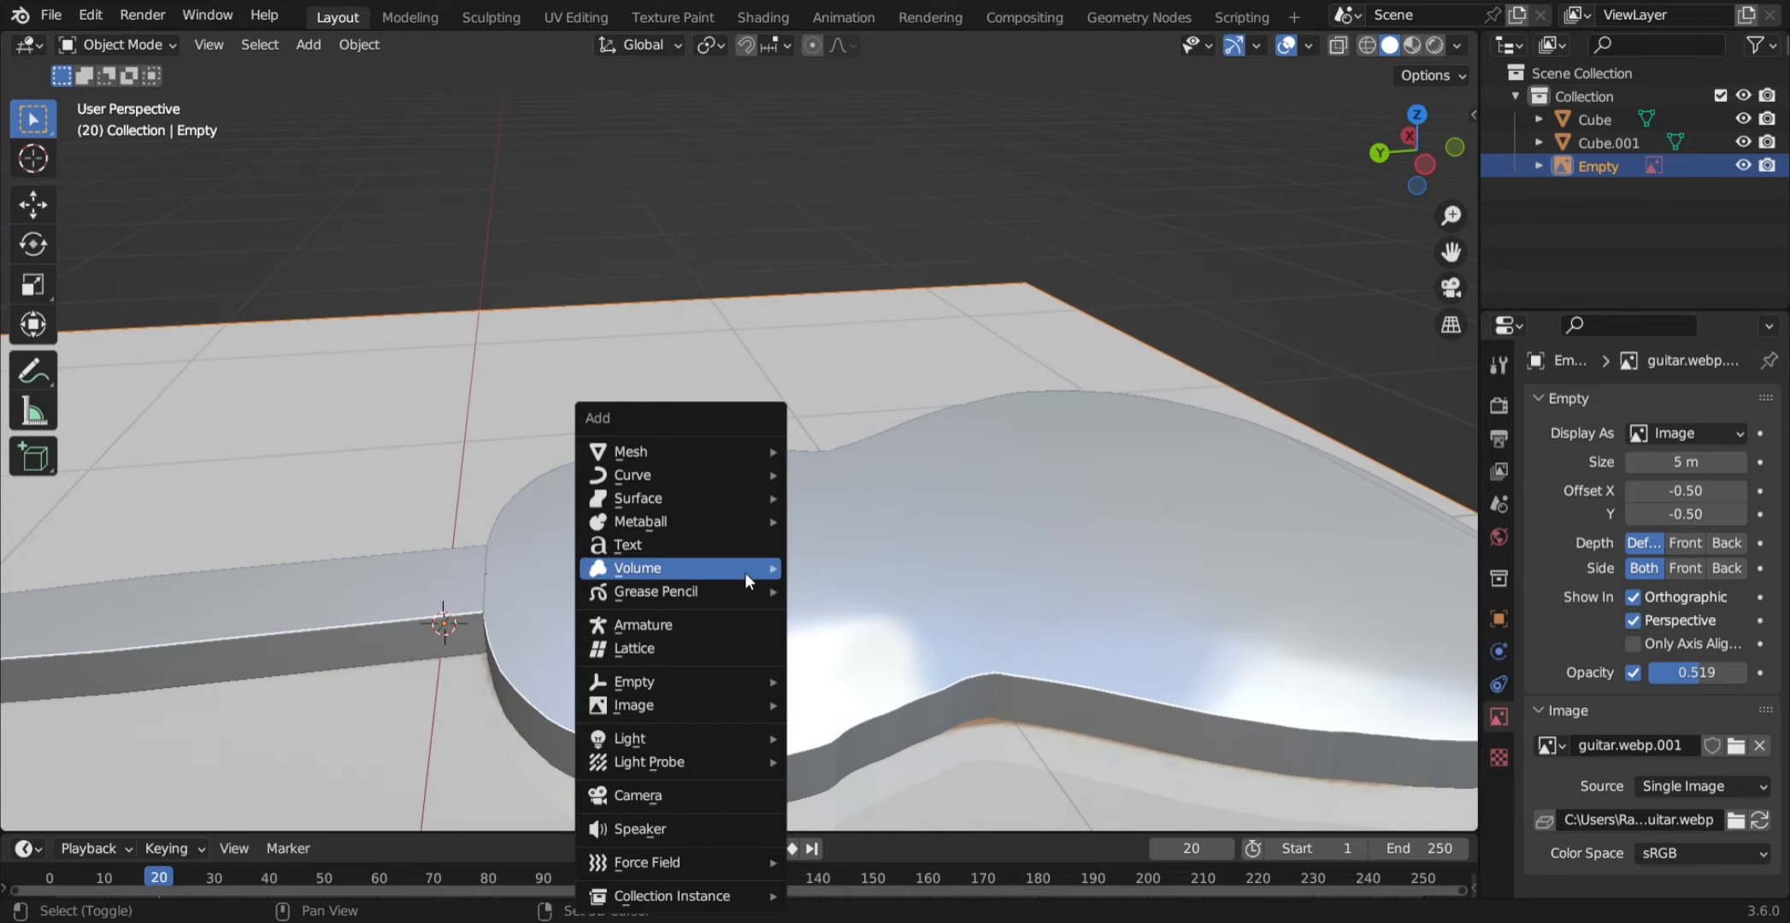
mouse_move(707, 462)
left_click(861, 570)
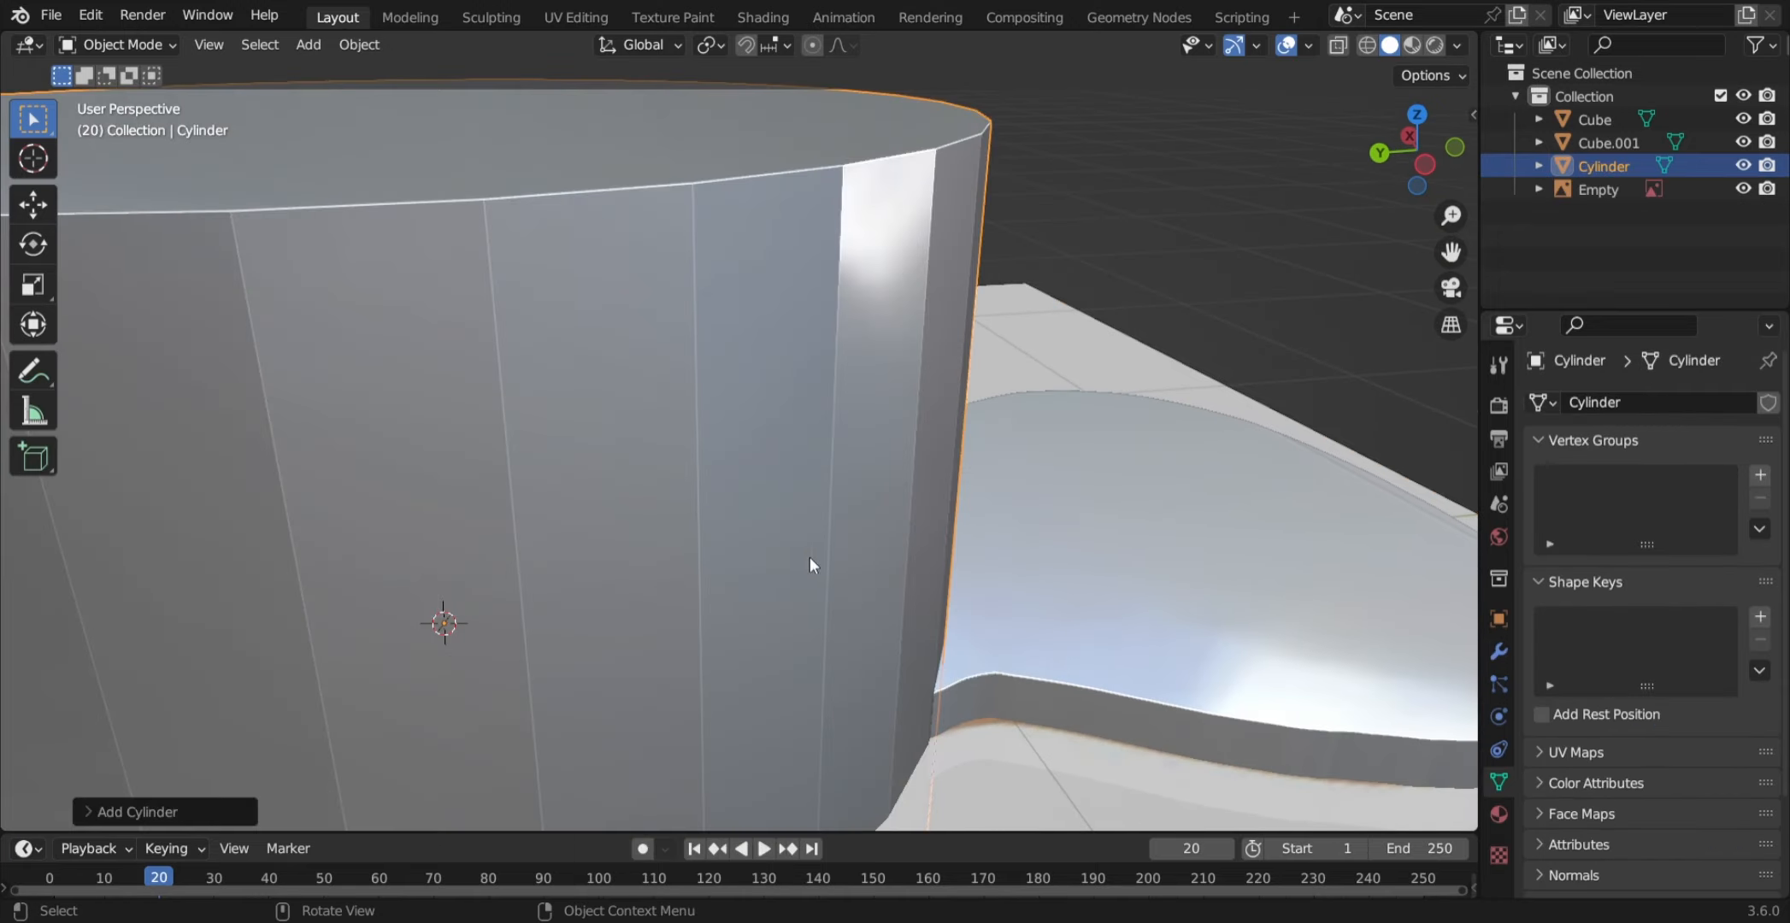
key("s")
left_click(631, 550)
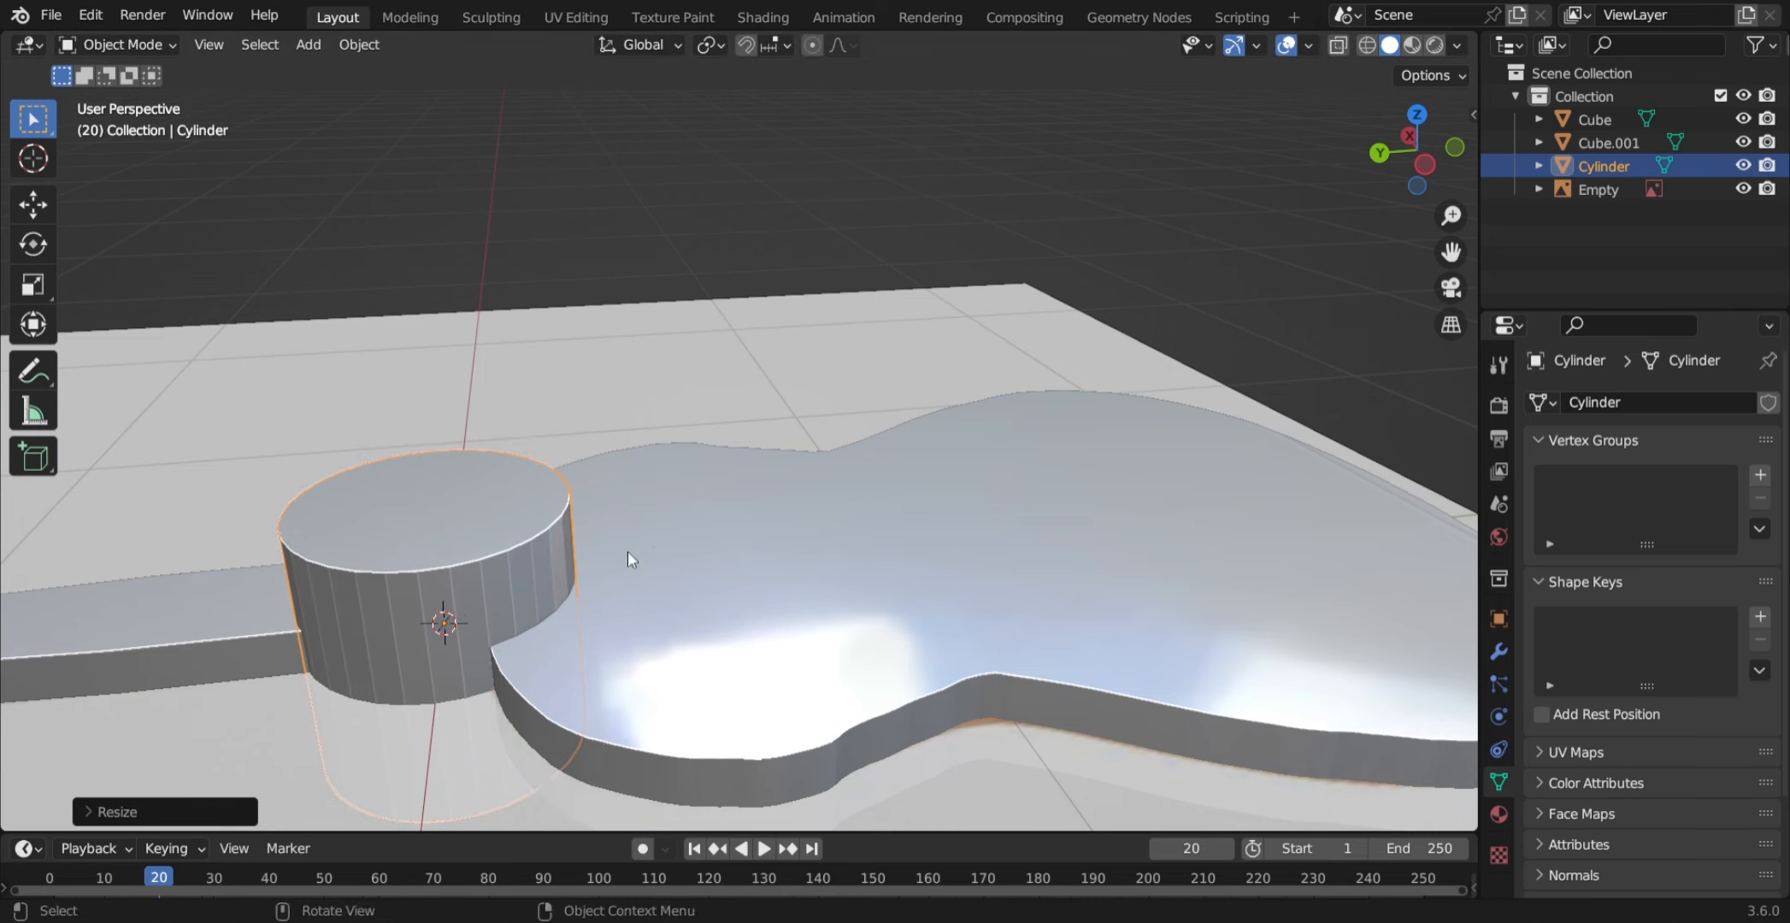
- Move the cylinder in the horizontal plane over the sound hole of the reference image, aligning it in Top view with X-ray on
key("g")
key("shift+z")
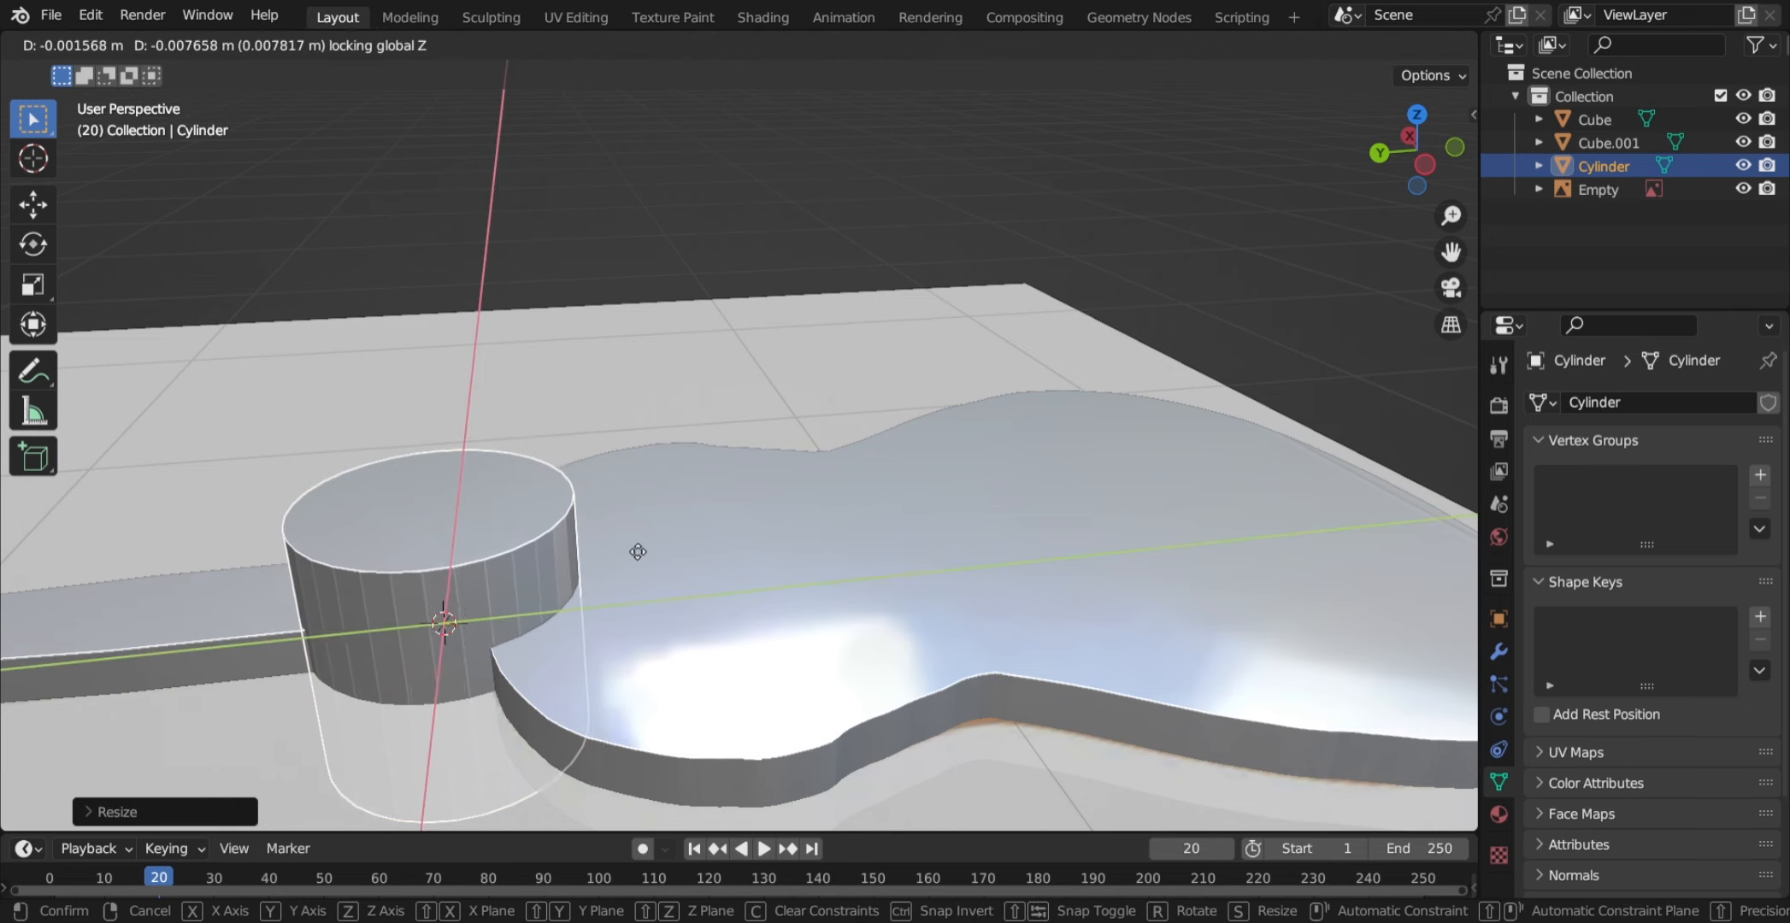
left_click(904, 523)
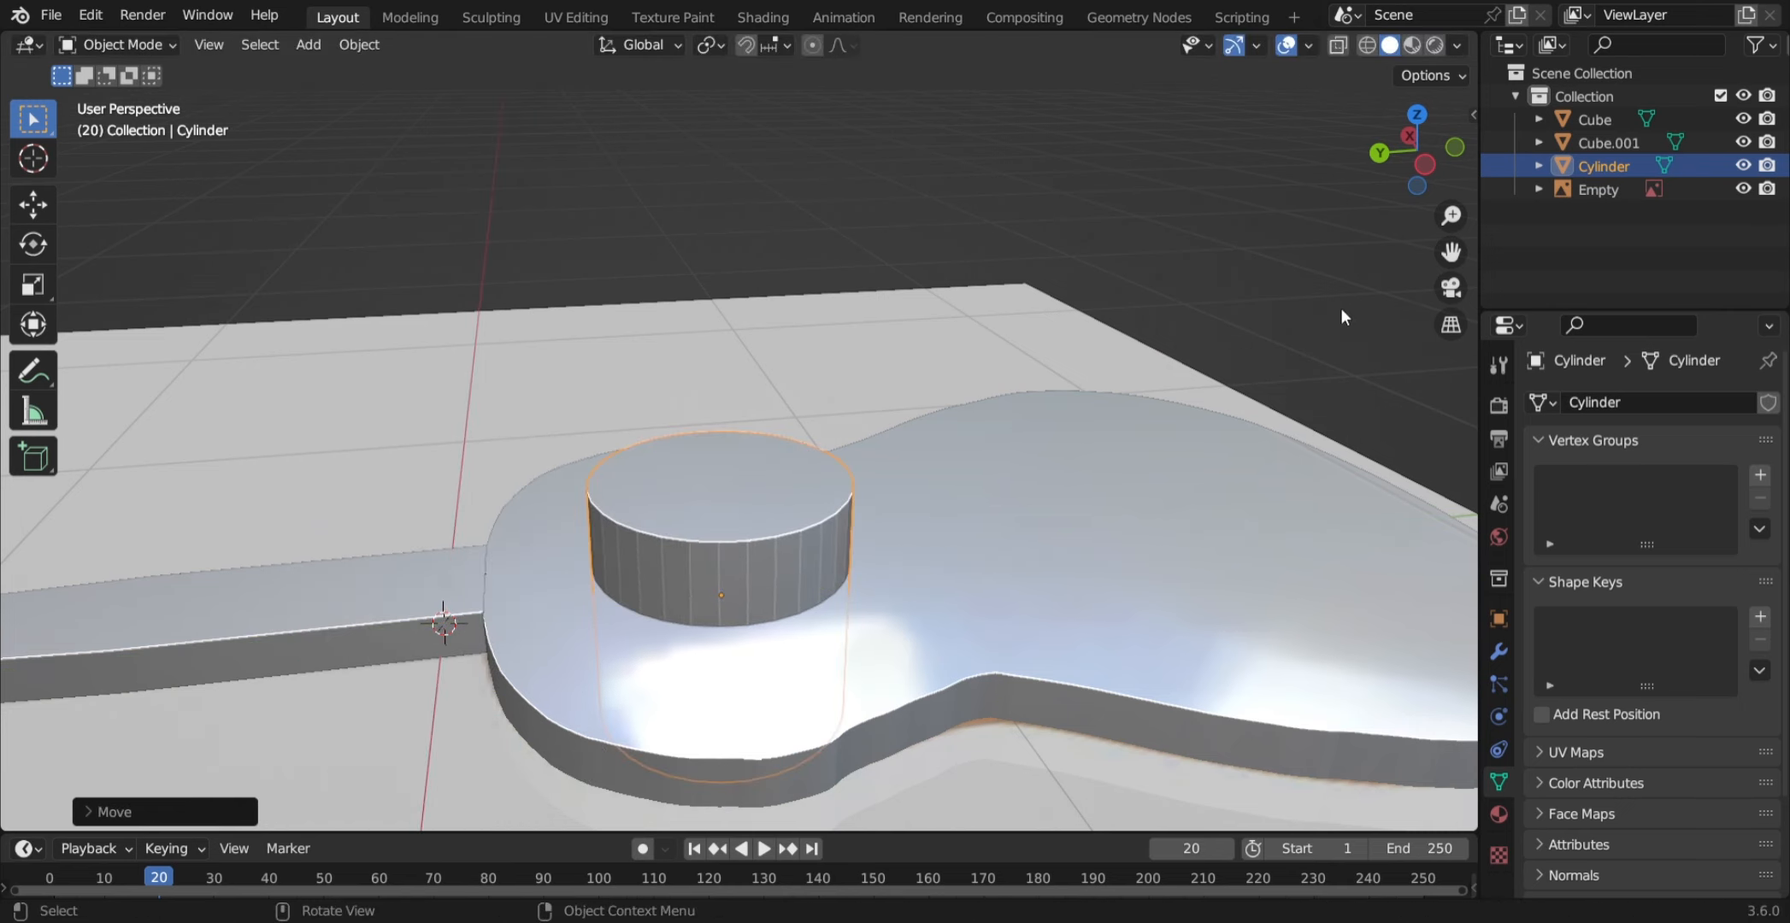
left_click(1416, 114)
key("alt+z")
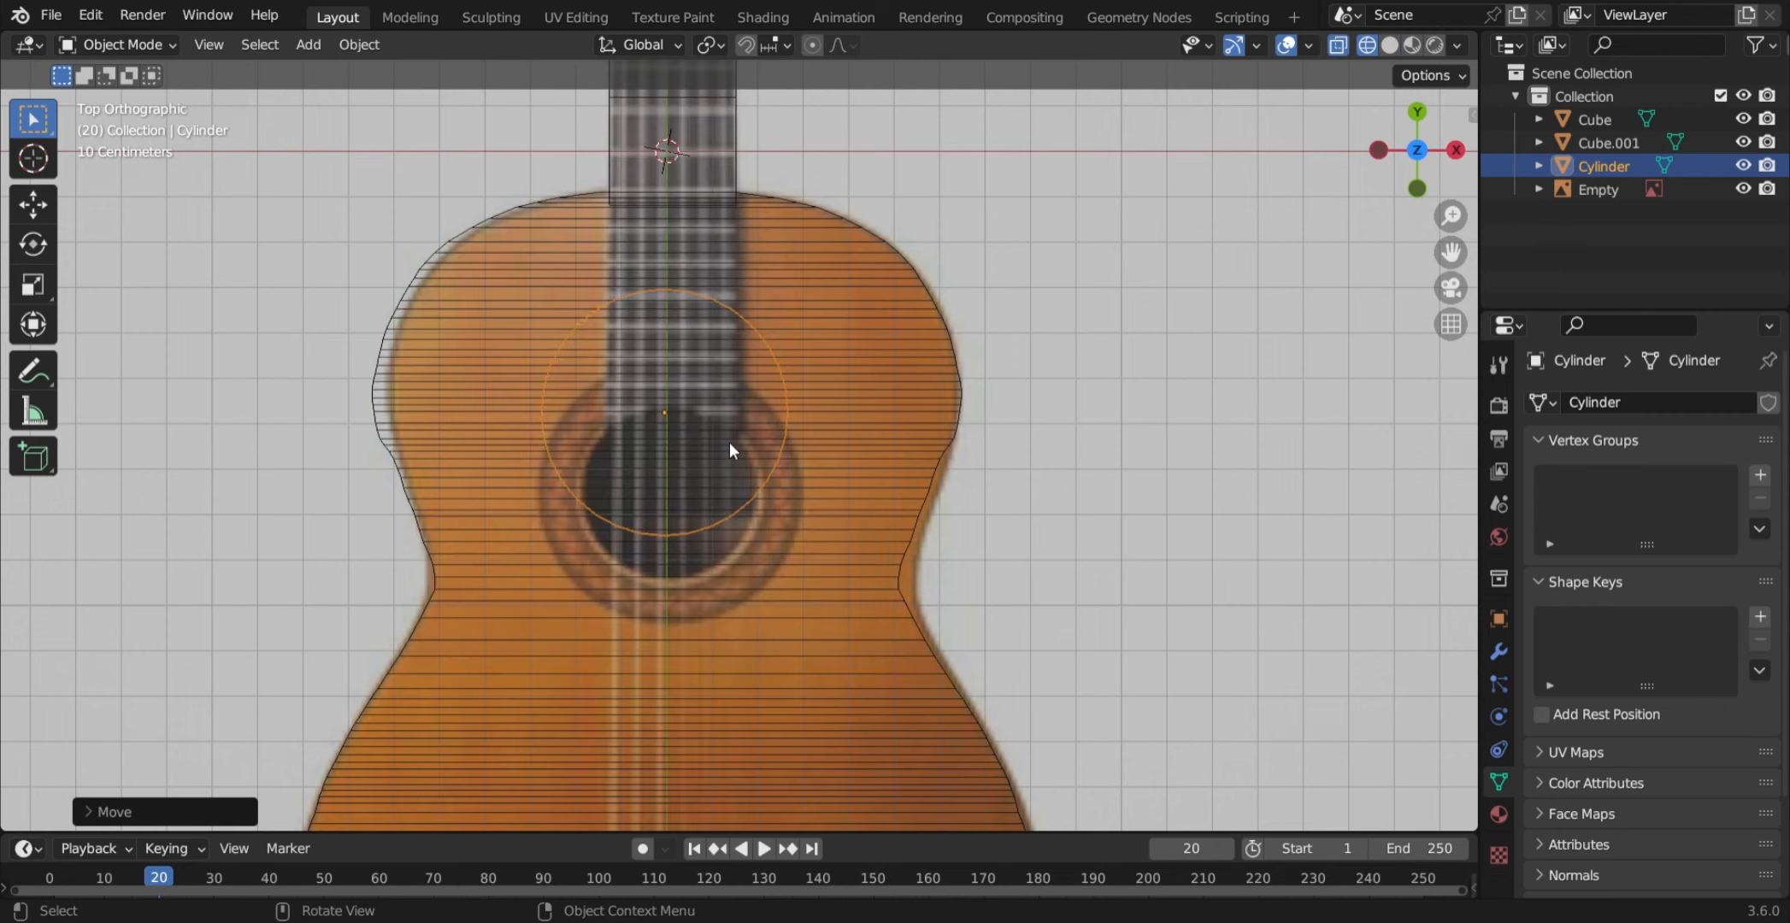
key("g")
key("shift+z")
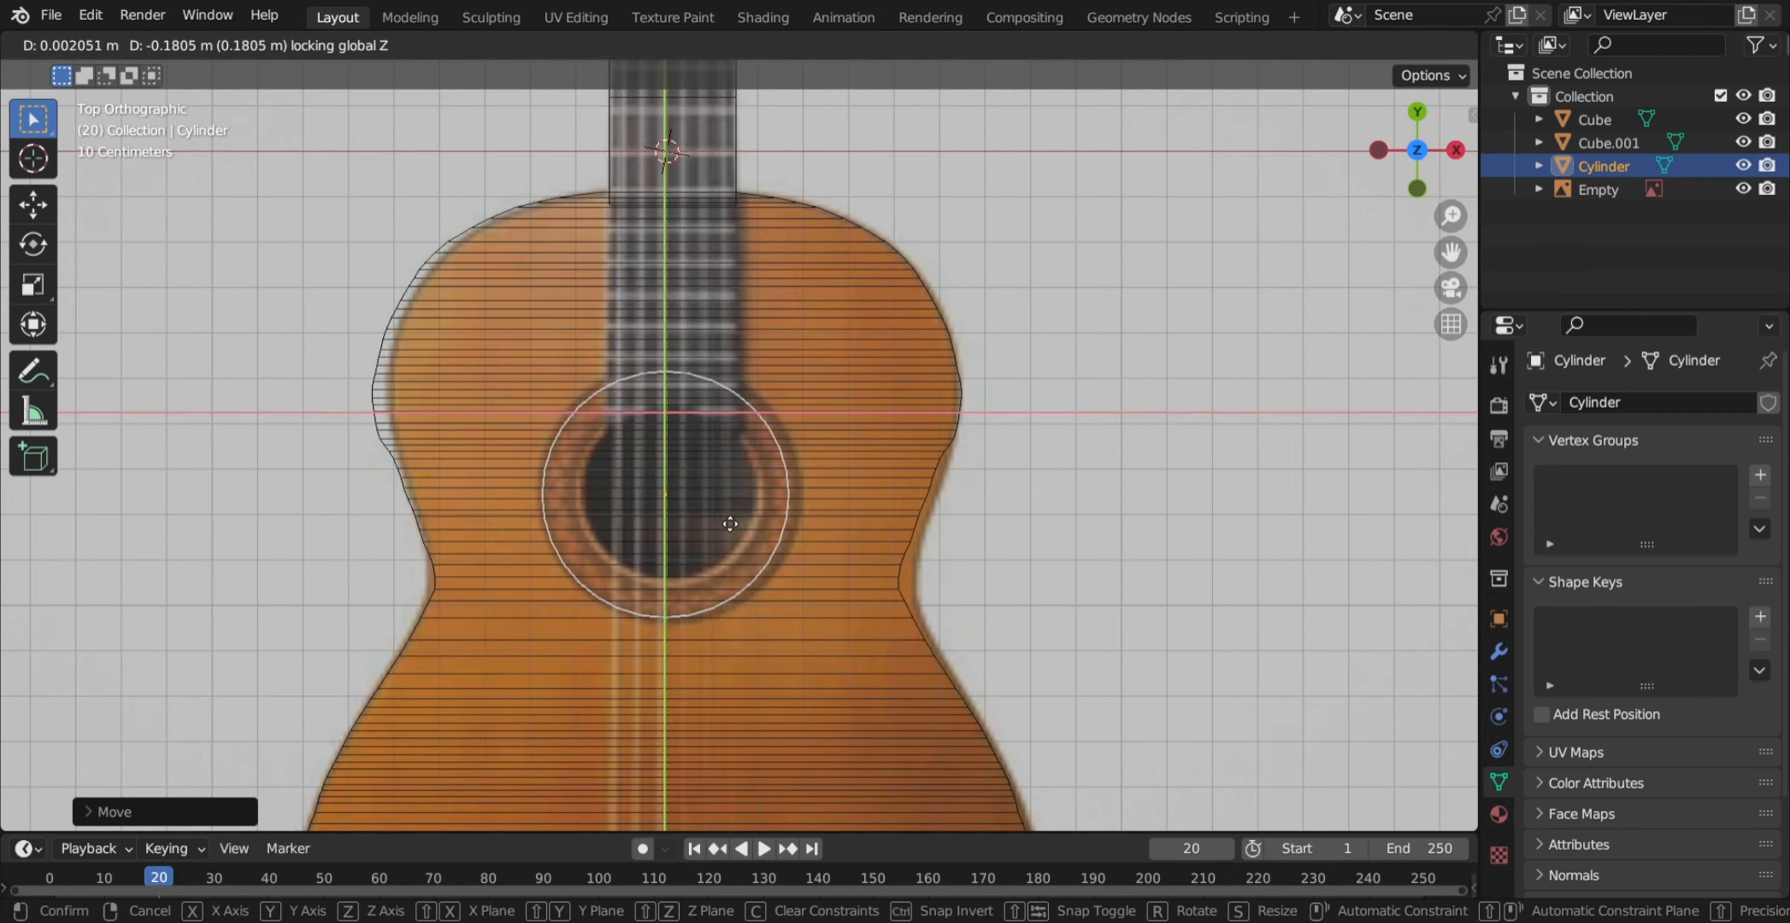
left_click(729, 531)
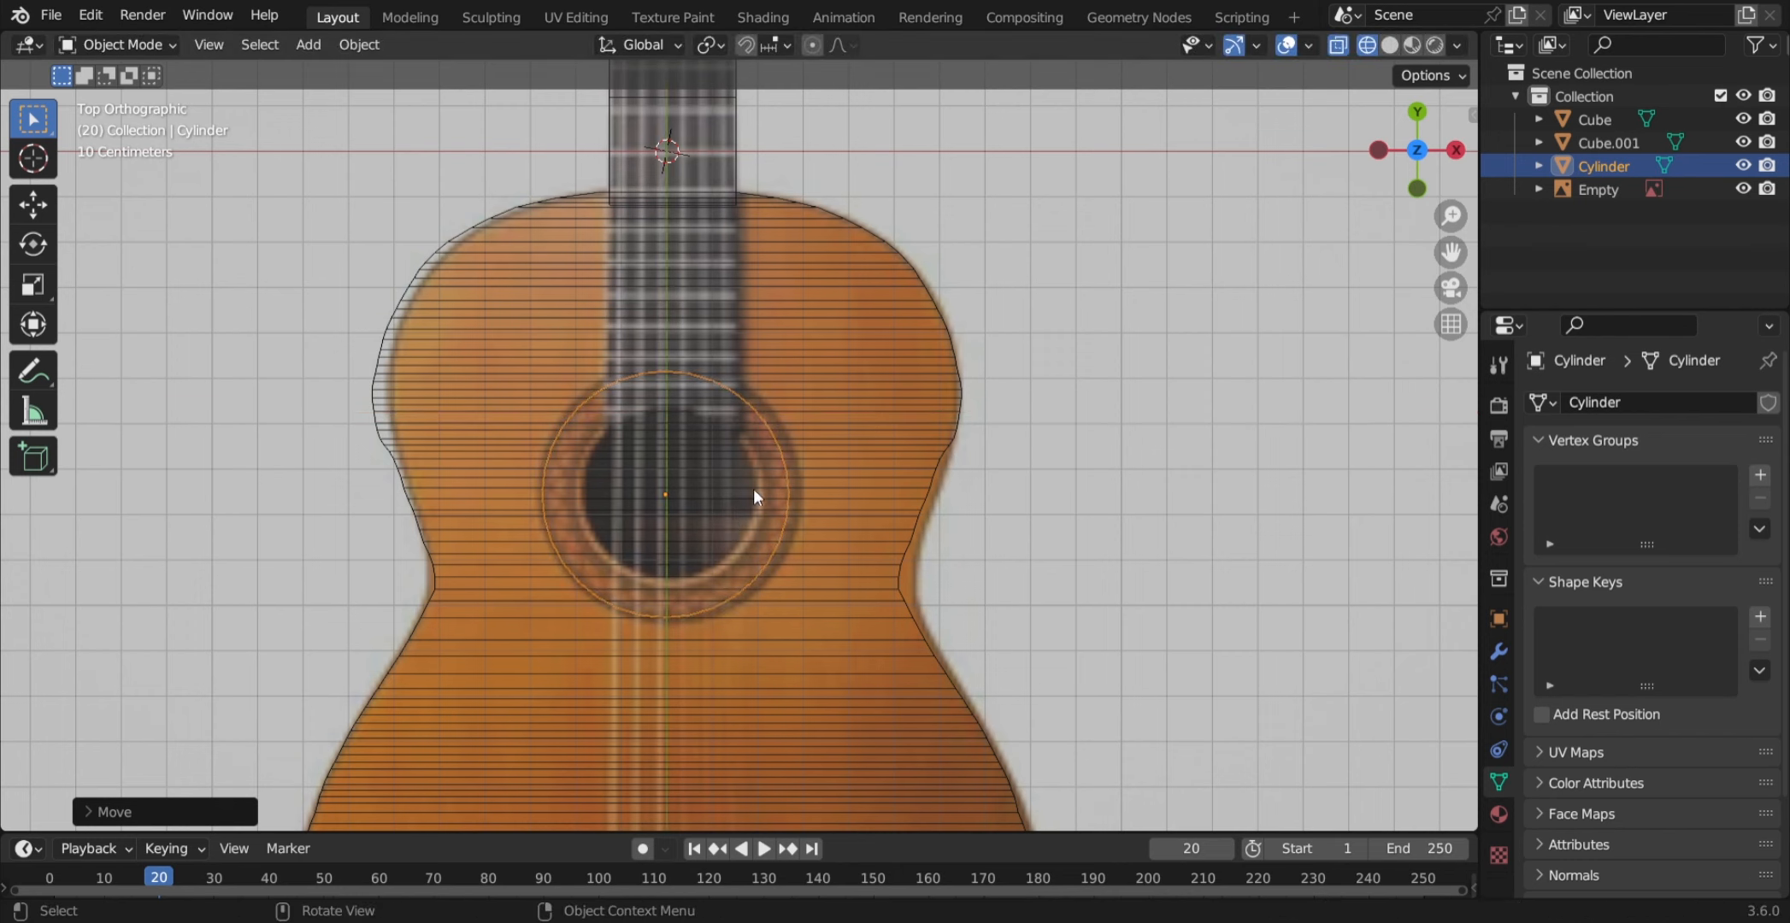
- Enlarge the cylinder slightly to match the outer ring around the sound hole and nudge it horizontally into line
key("s")
key("shift+z")
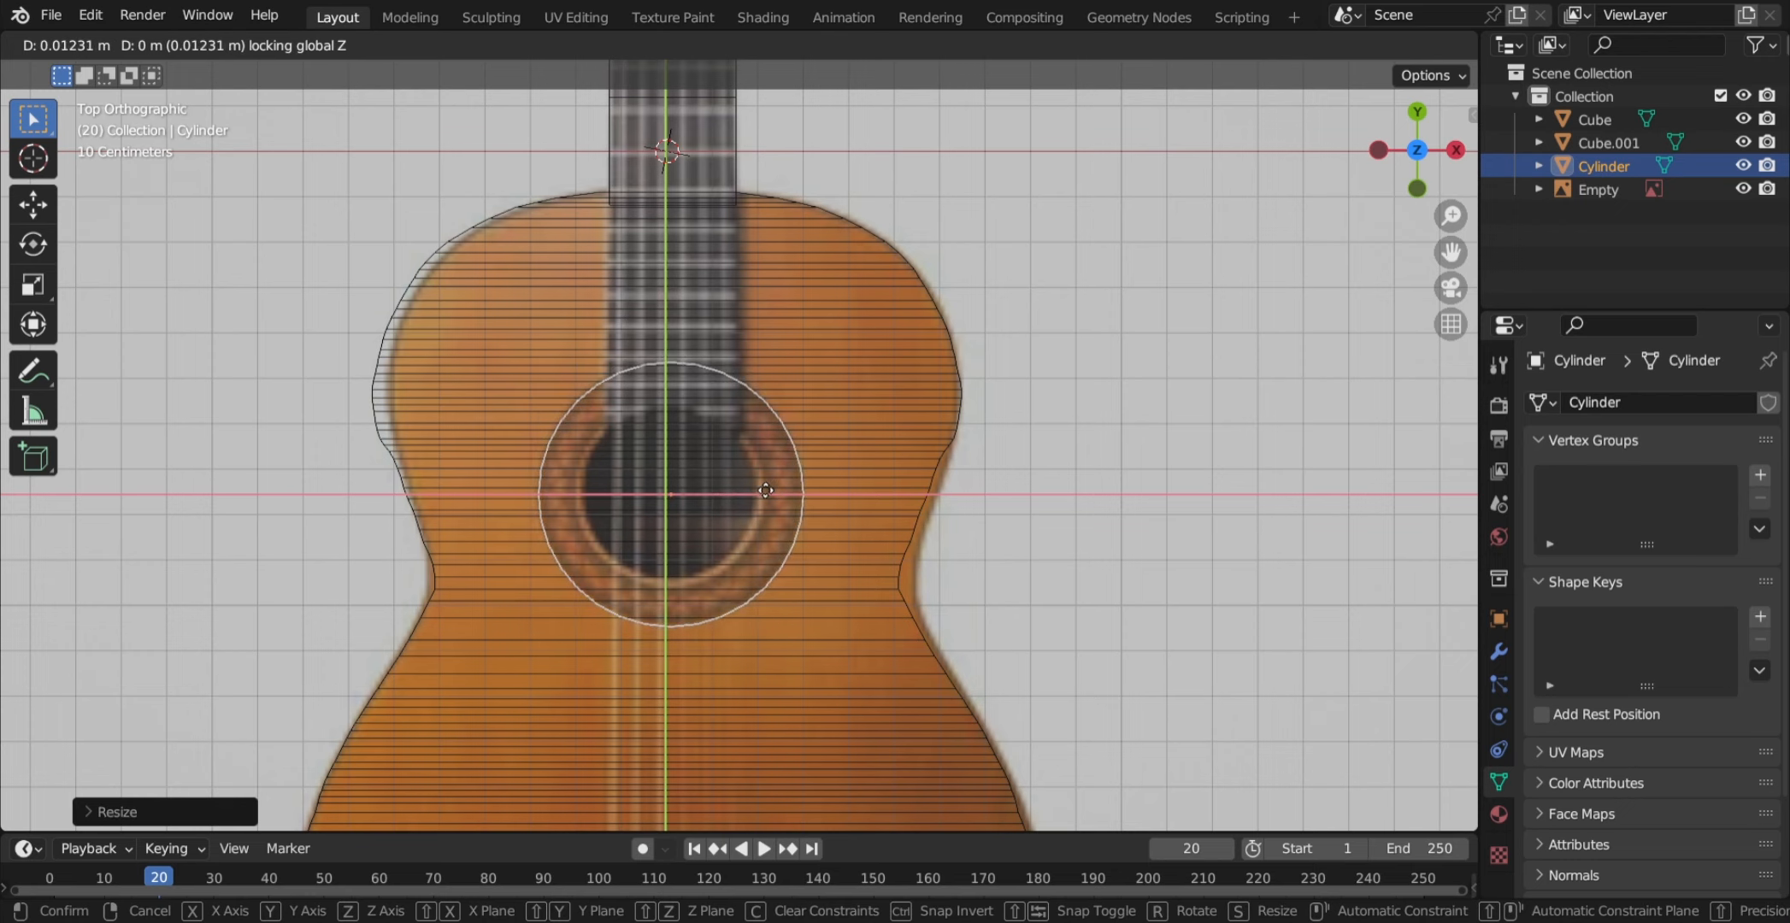
left_click(900, 563)
- Return to solid display, select the reference image and hide it
mouse_move(899, 563)
middle_mouse_down()
mouse_move(1066, 623)
mouse_move(1088, 574)
mouse_move(1143, 652)
mouse_move(1150, 699)
mouse_move(912, 773)
middle_mouse_up()
key("shift+z")
middle_click_drag(1282, 432, 1077, 367)
left_click(1066, 363)
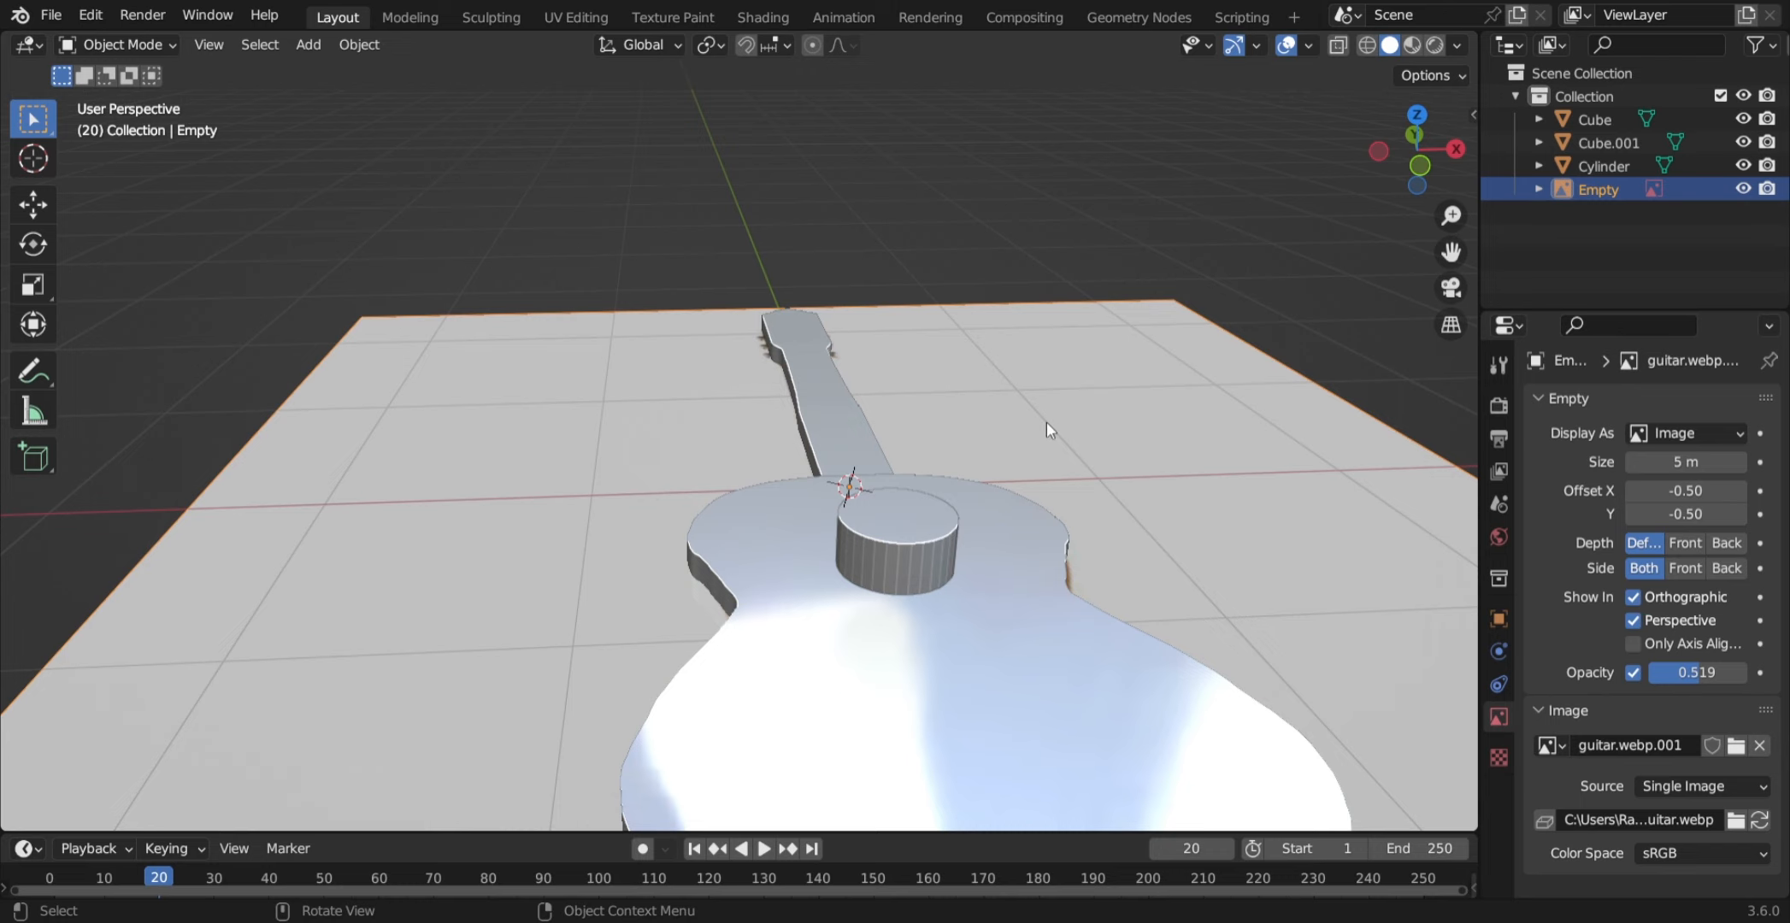
key("h")
- Select the cylinder and scale it down along Z to close to the thickness of the guitar body
middle_click_drag(1046, 420, 1244, 583)
middle_click_drag(1123, 462, 1014, 373, "shift")
scroll(1012, 376, "down", 5)
middle_click_drag(1019, 505, 1033, 486)
left_click(853, 479)
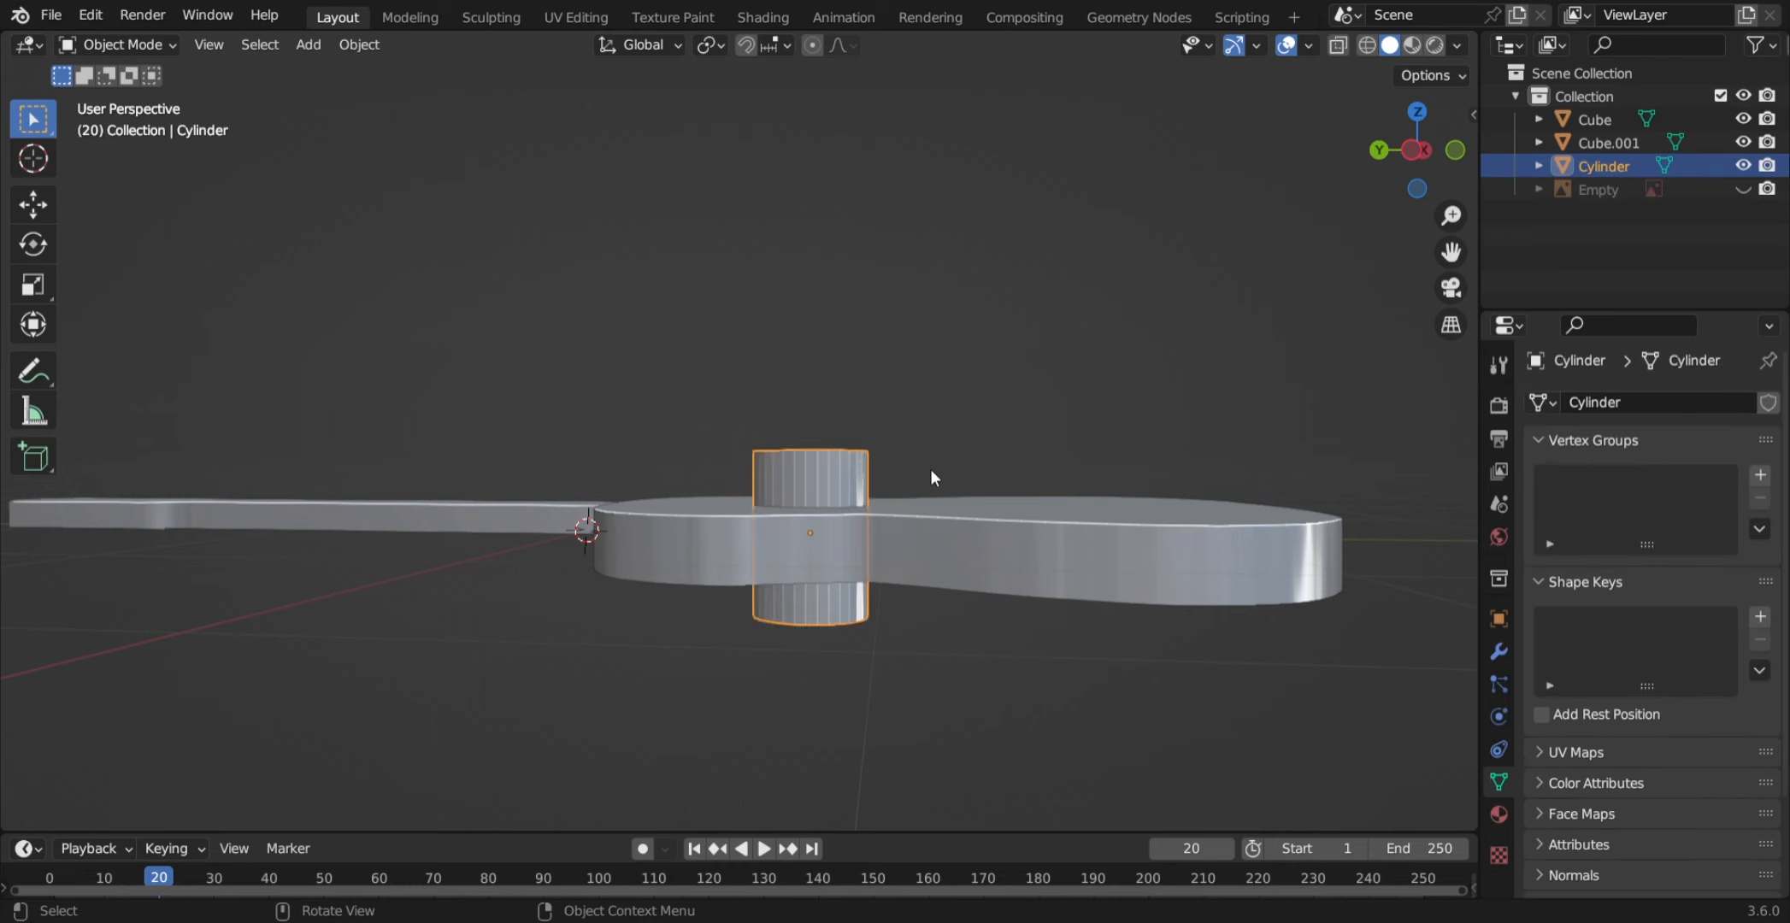
scroll(929, 471, "up", 1)
key("s")
key("z")
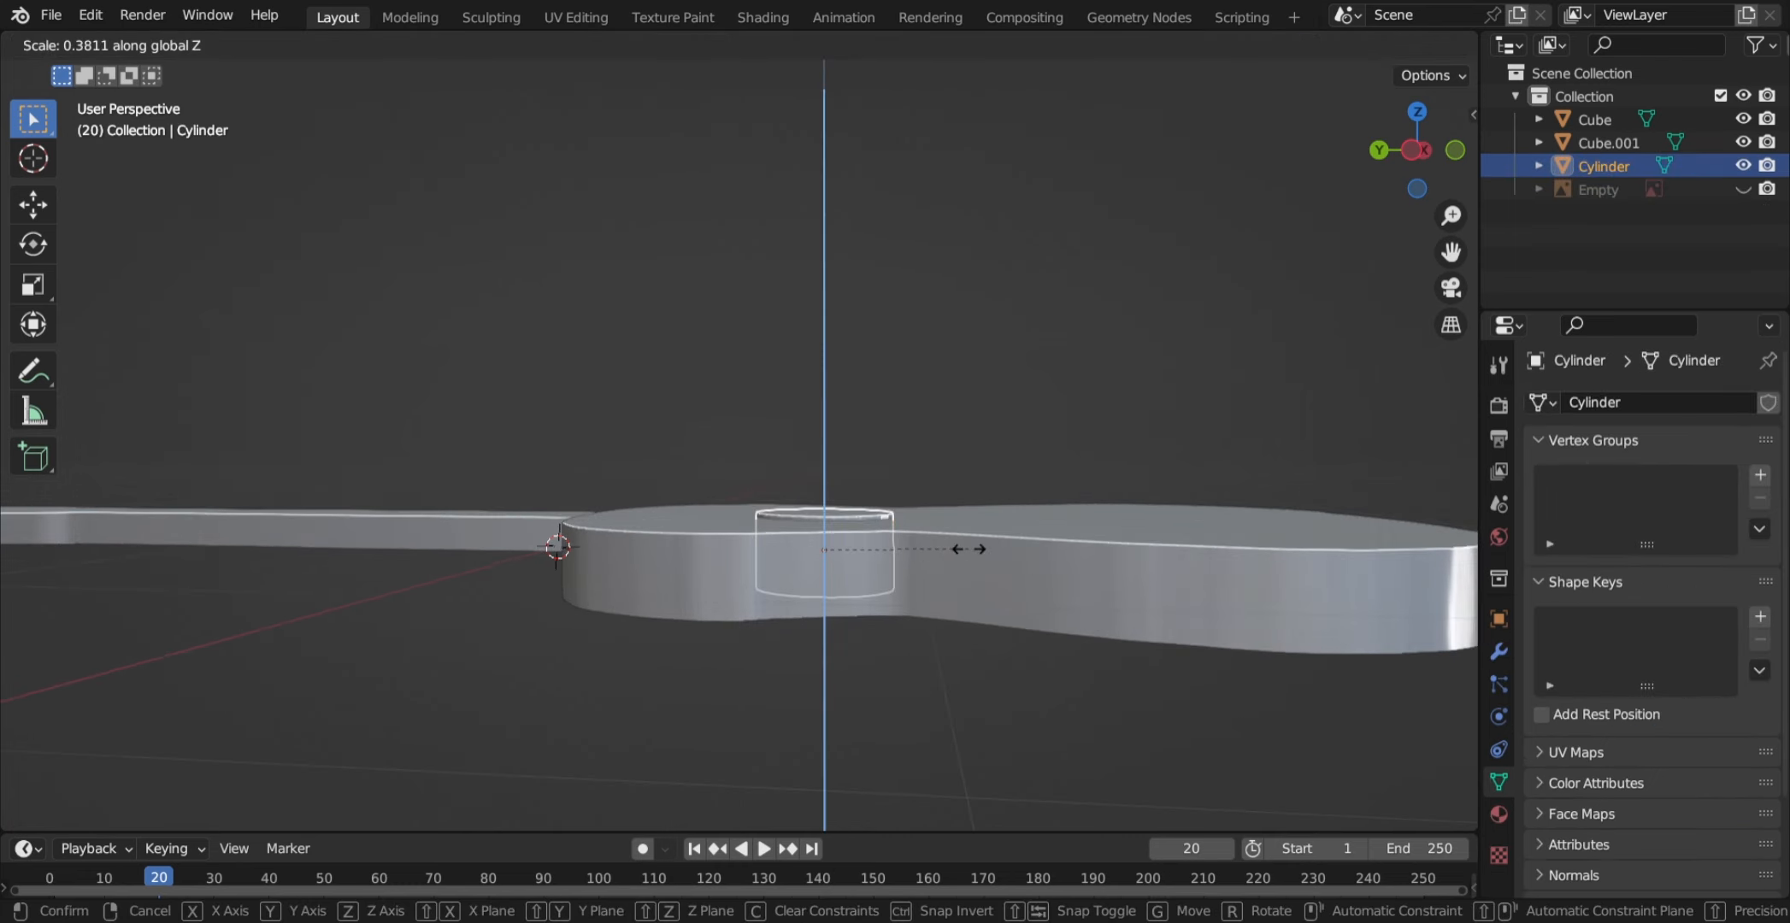
left_click(1004, 558)
- Raise the cylinder slightly along Z so its base sits inside the guitar body
mouse_move(1004, 557)
middle_mouse_down()
mouse_move(1018, 438)
mouse_move(996, 548)
middle_mouse_up()
key("z")
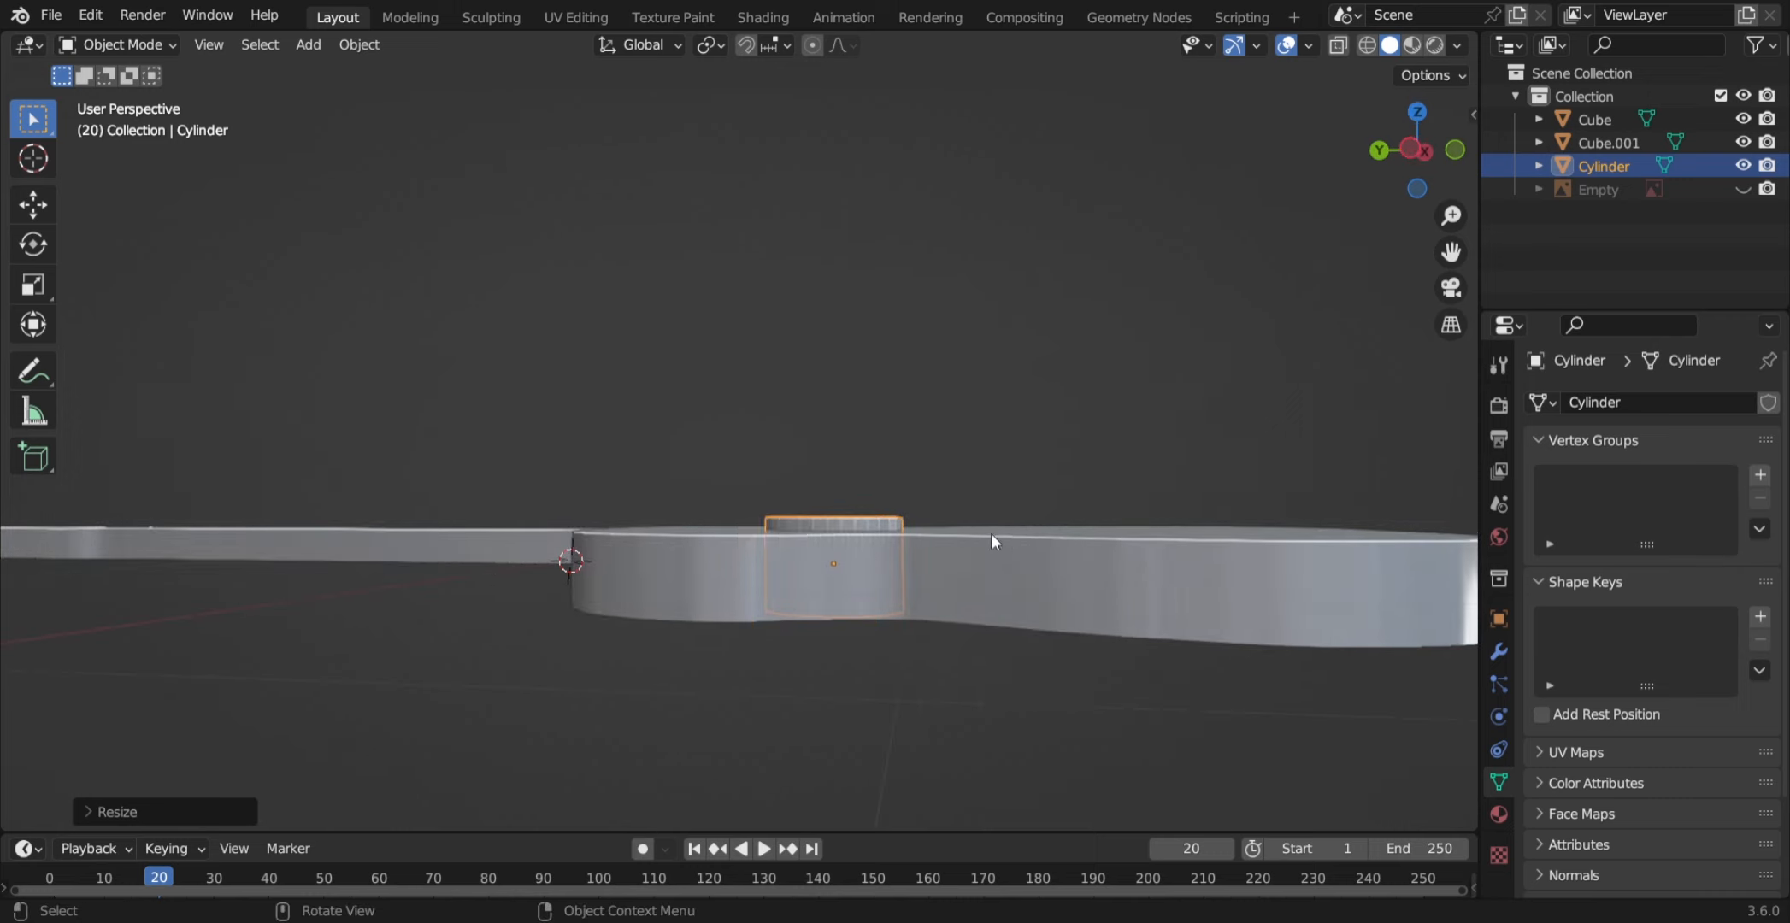
key("g")
key("z")
left_click(991, 517)
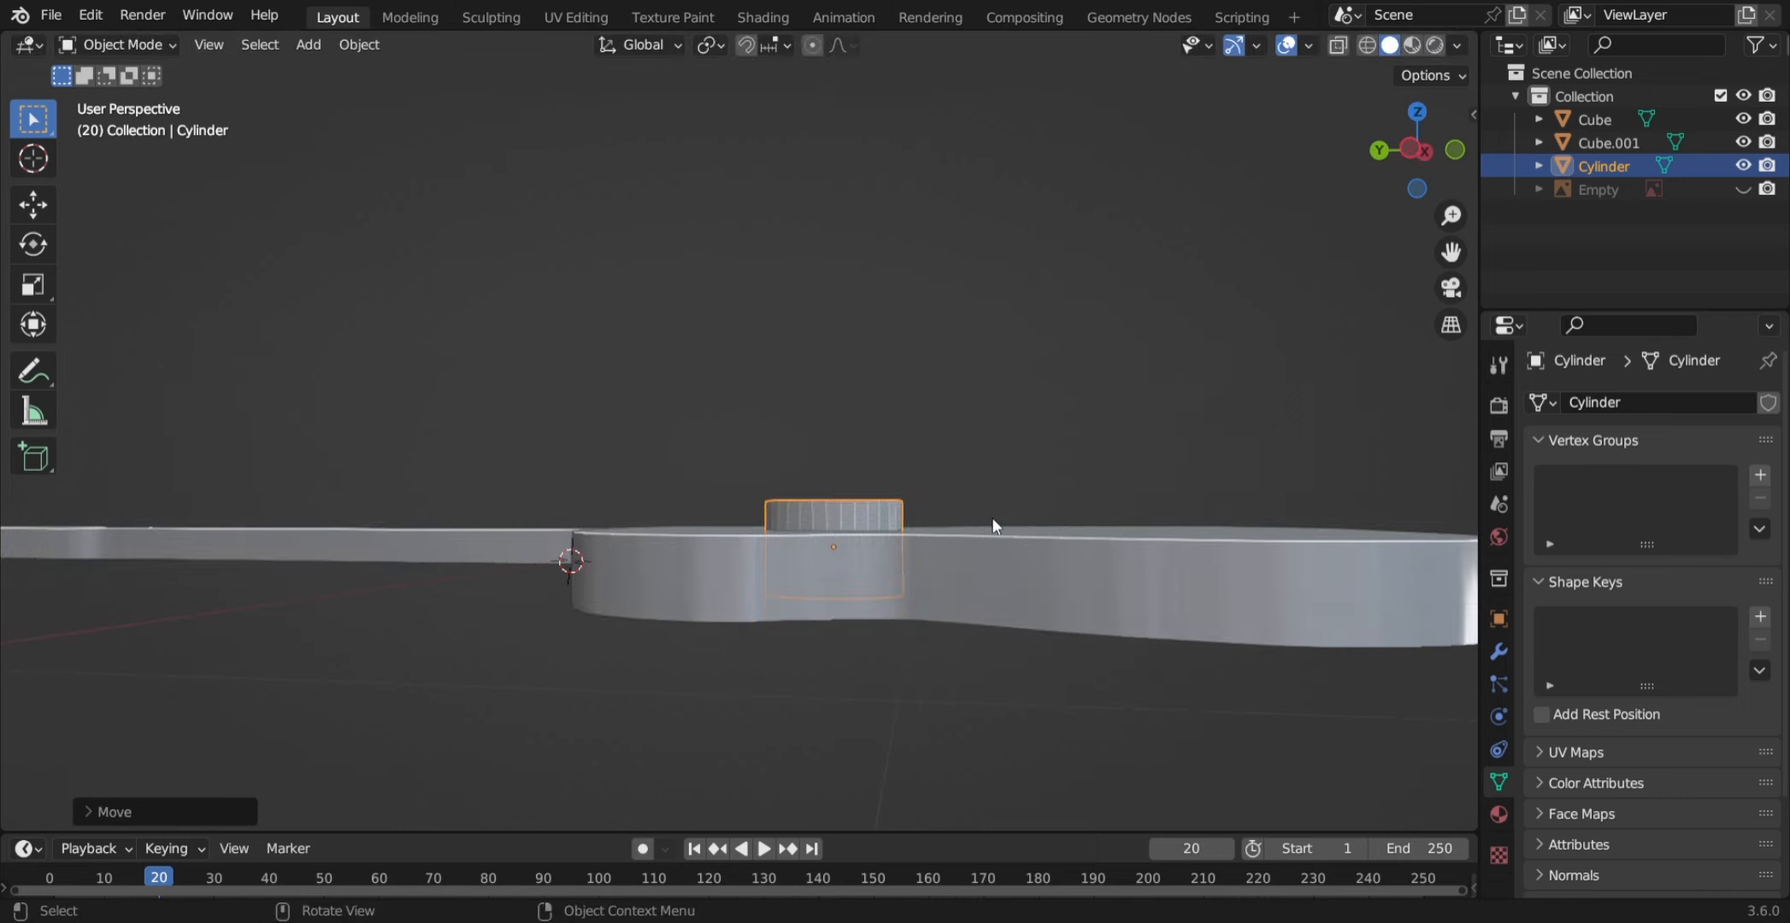
- Add a Boolean modifier to the guitar body in Difference mode with the cylinder as its object
middle_click_drag(992, 517, 1051, 399)
left_click(1032, 373)
left_click(1051, 399)
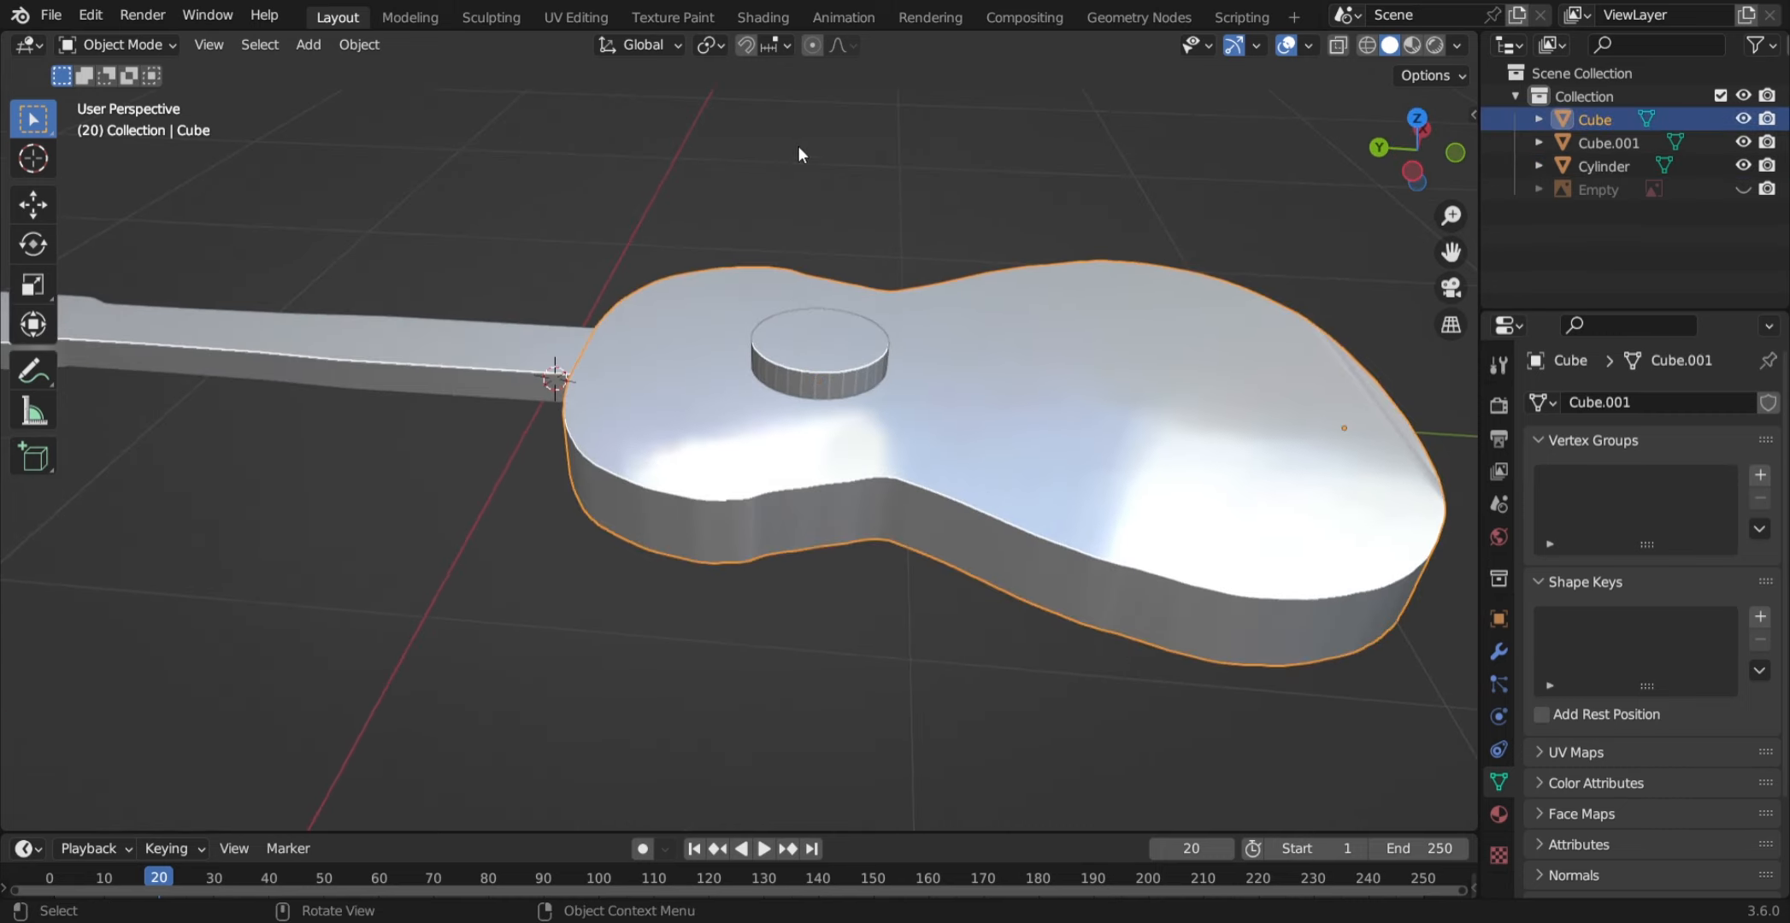
left_click(1500, 659)
left_click(1605, 401)
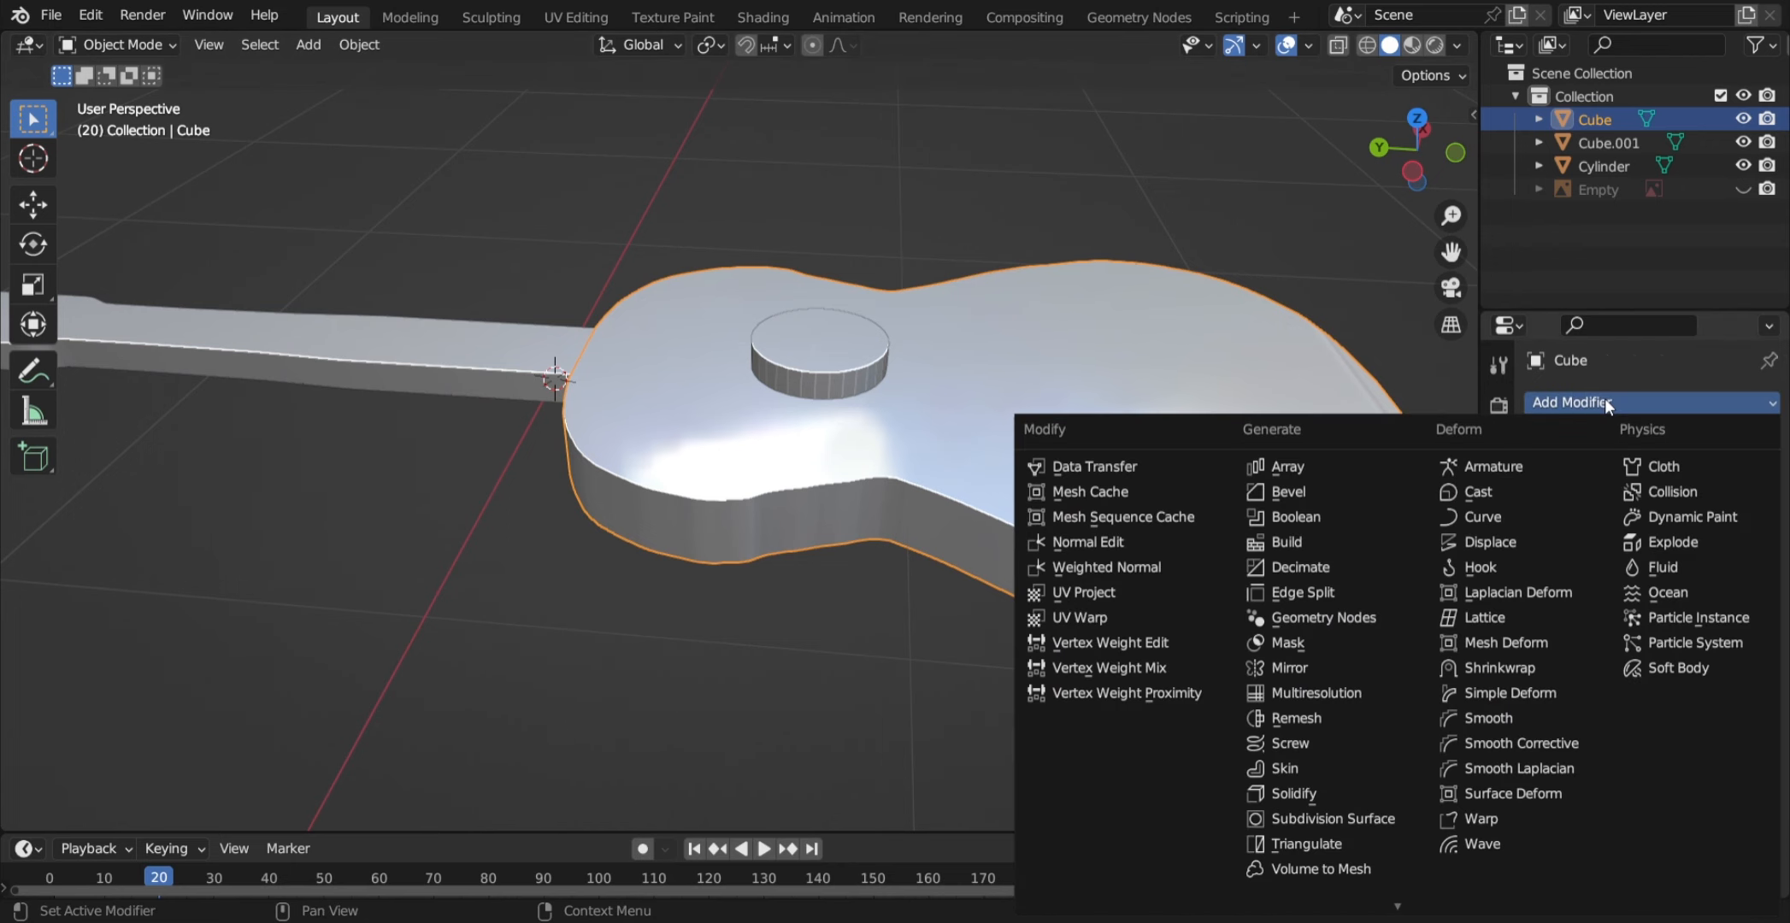
left_click(1339, 516)
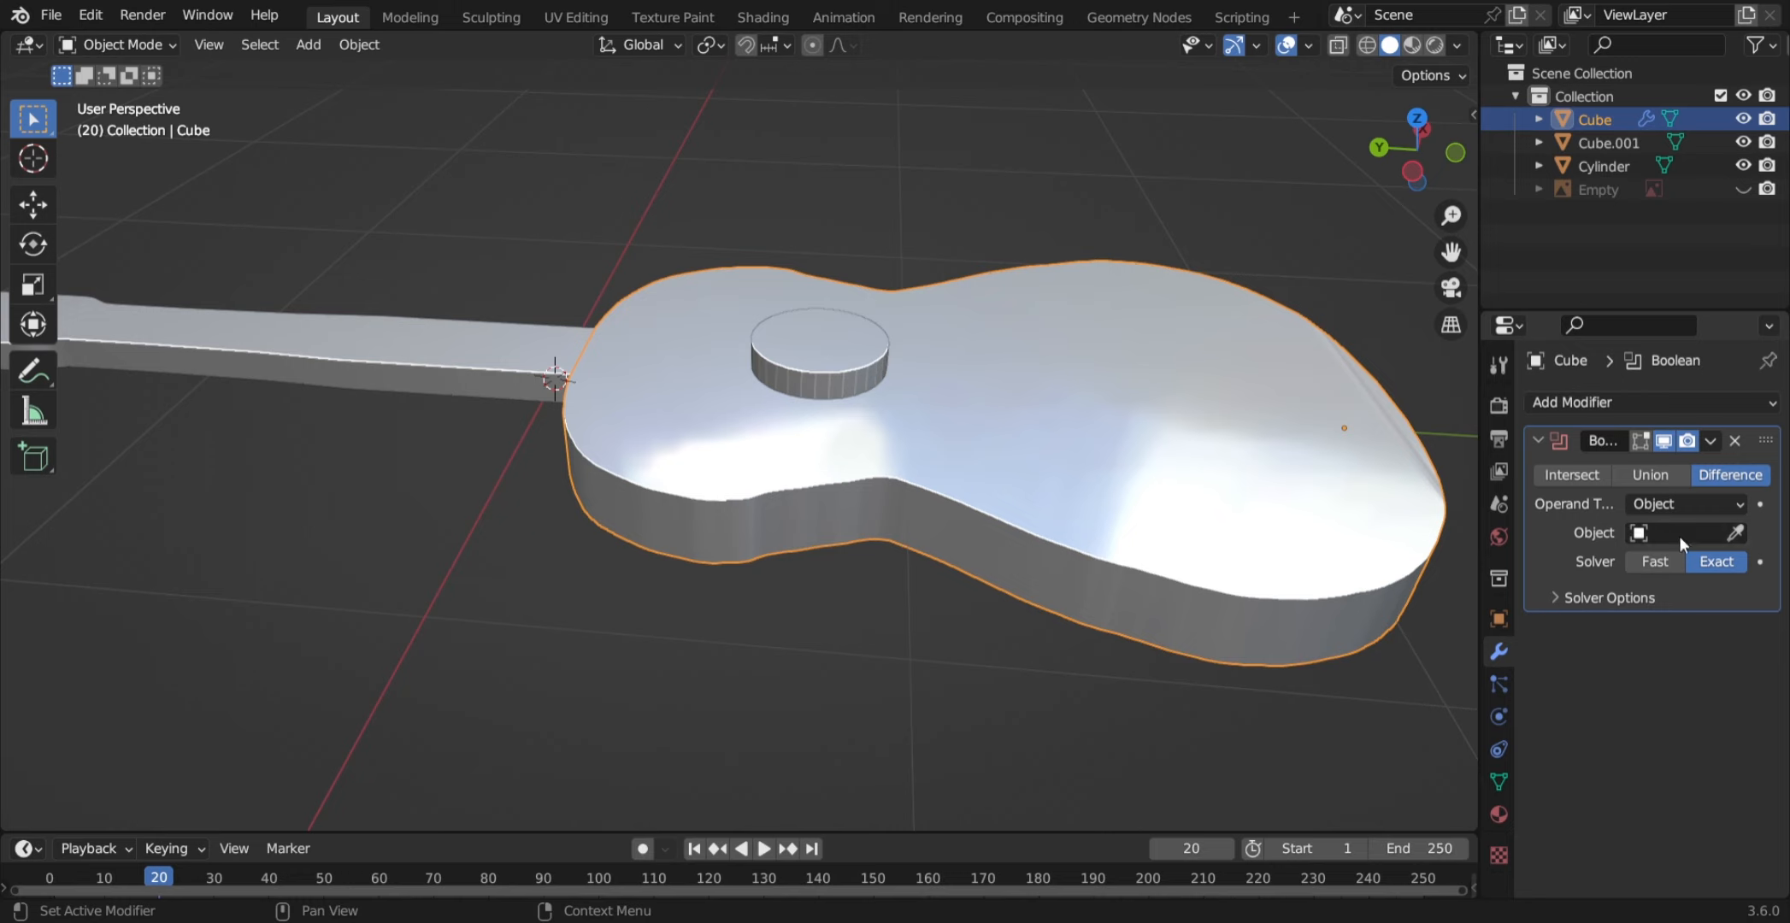
left_click(1736, 535)
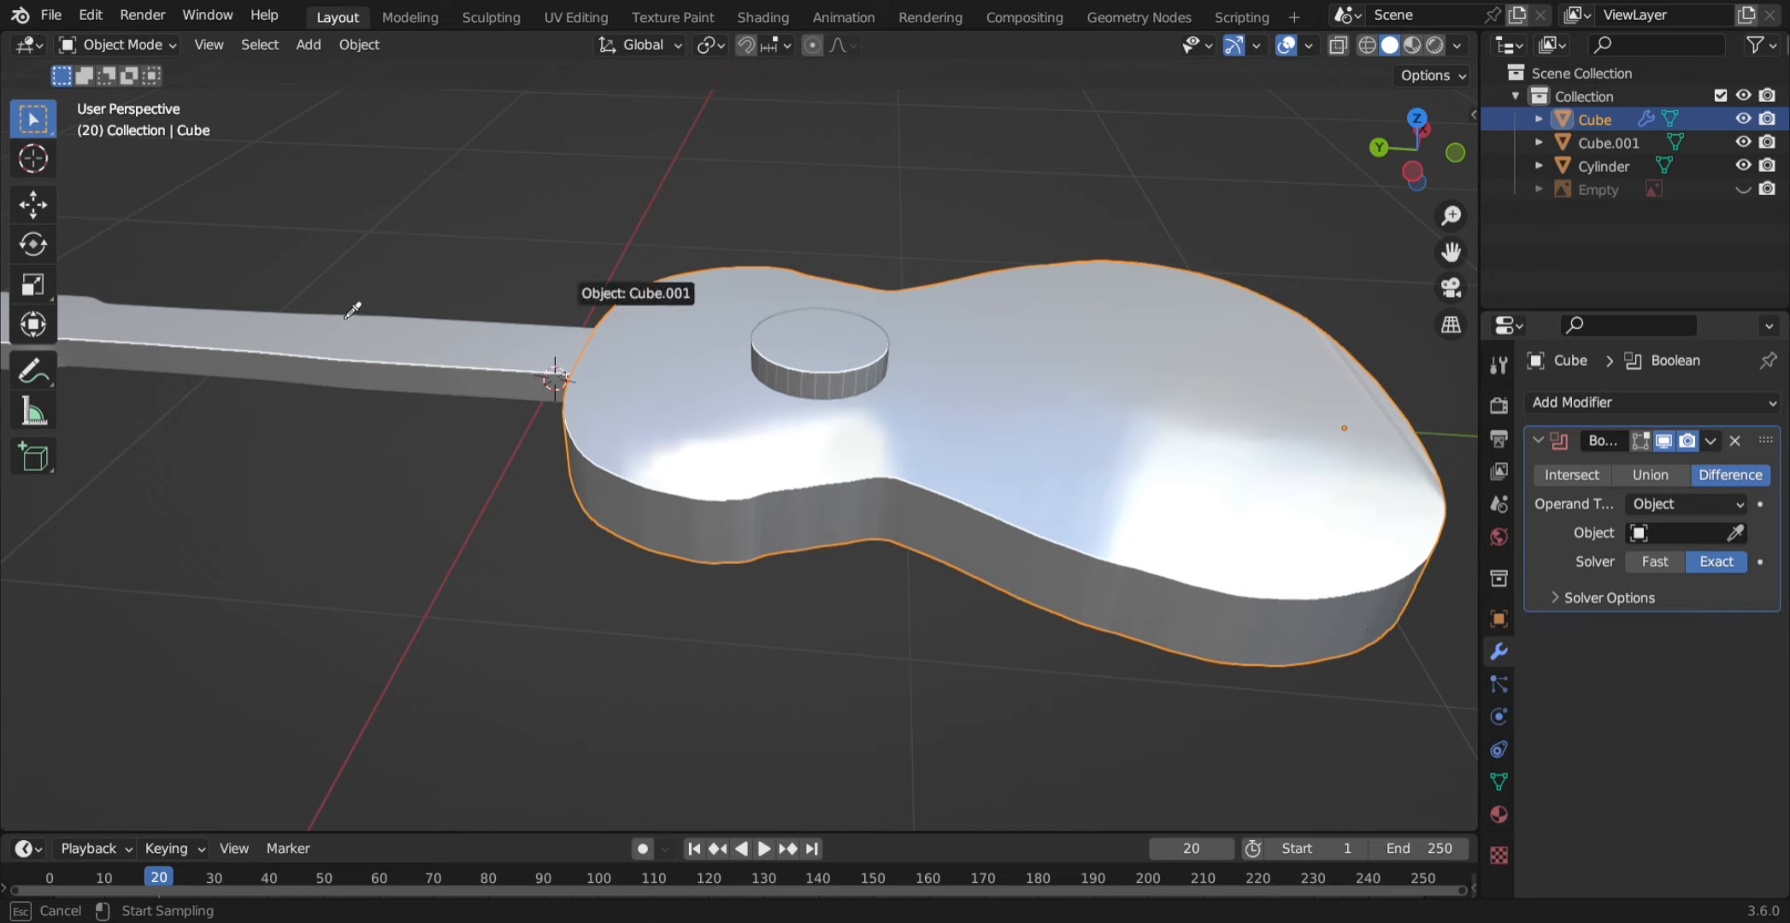
left_click(822, 358)
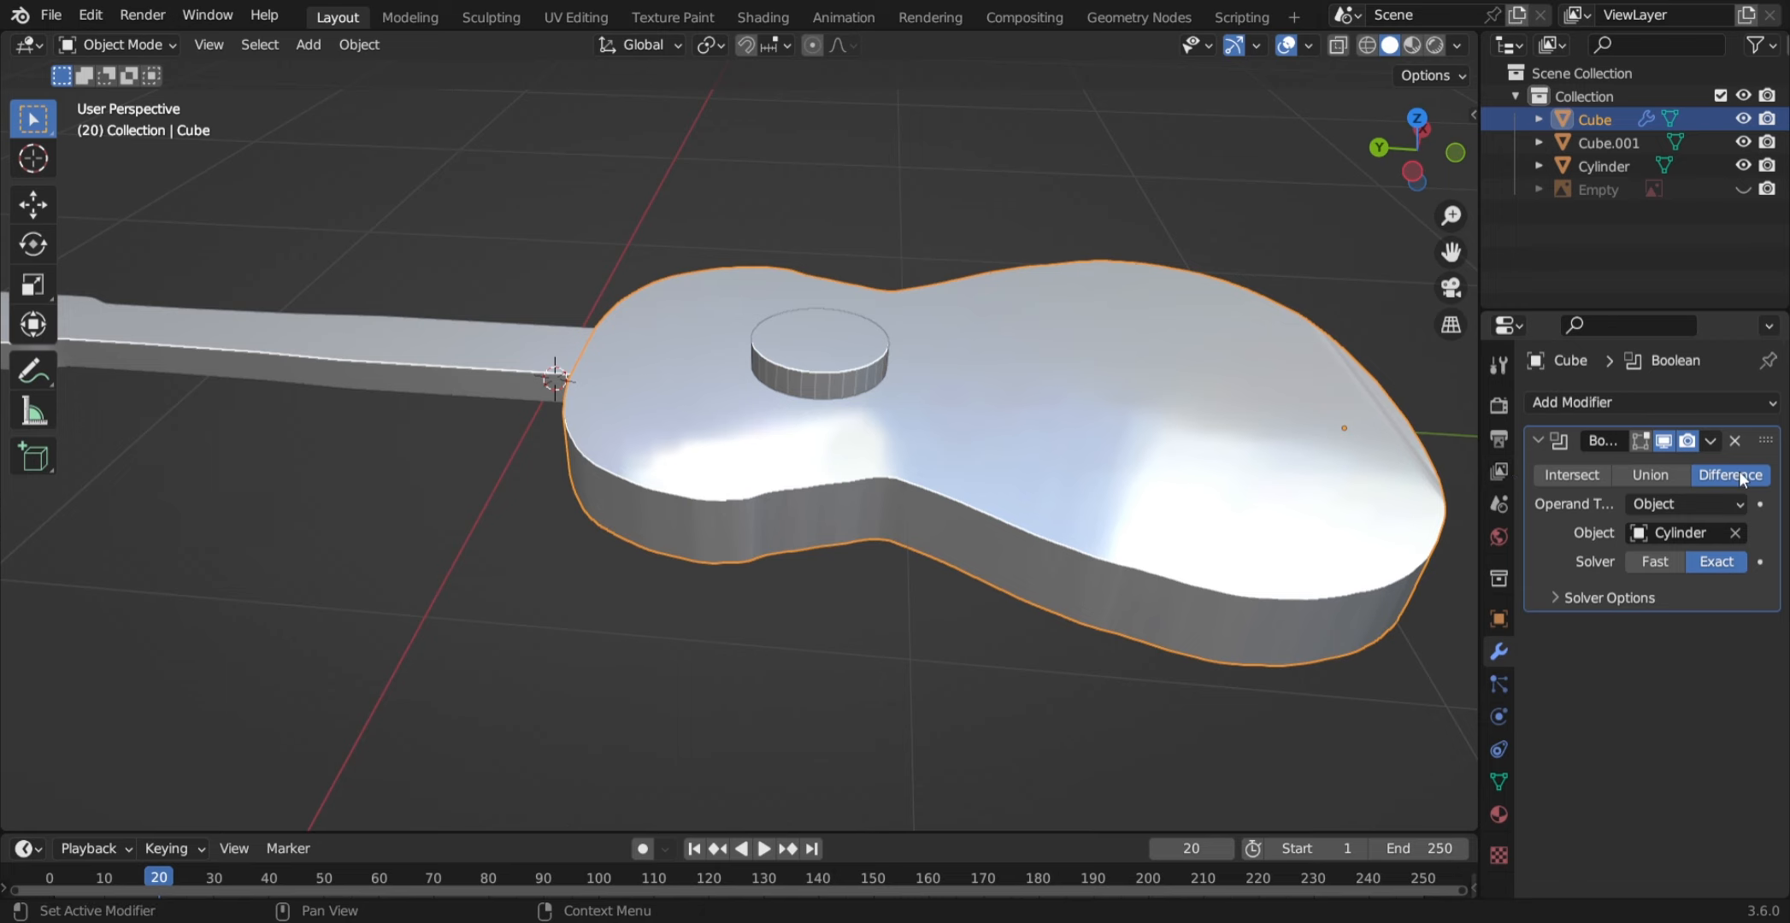
- Select the cylinder on the guitar body and hide it
scroll(842, 295, "up", 5)
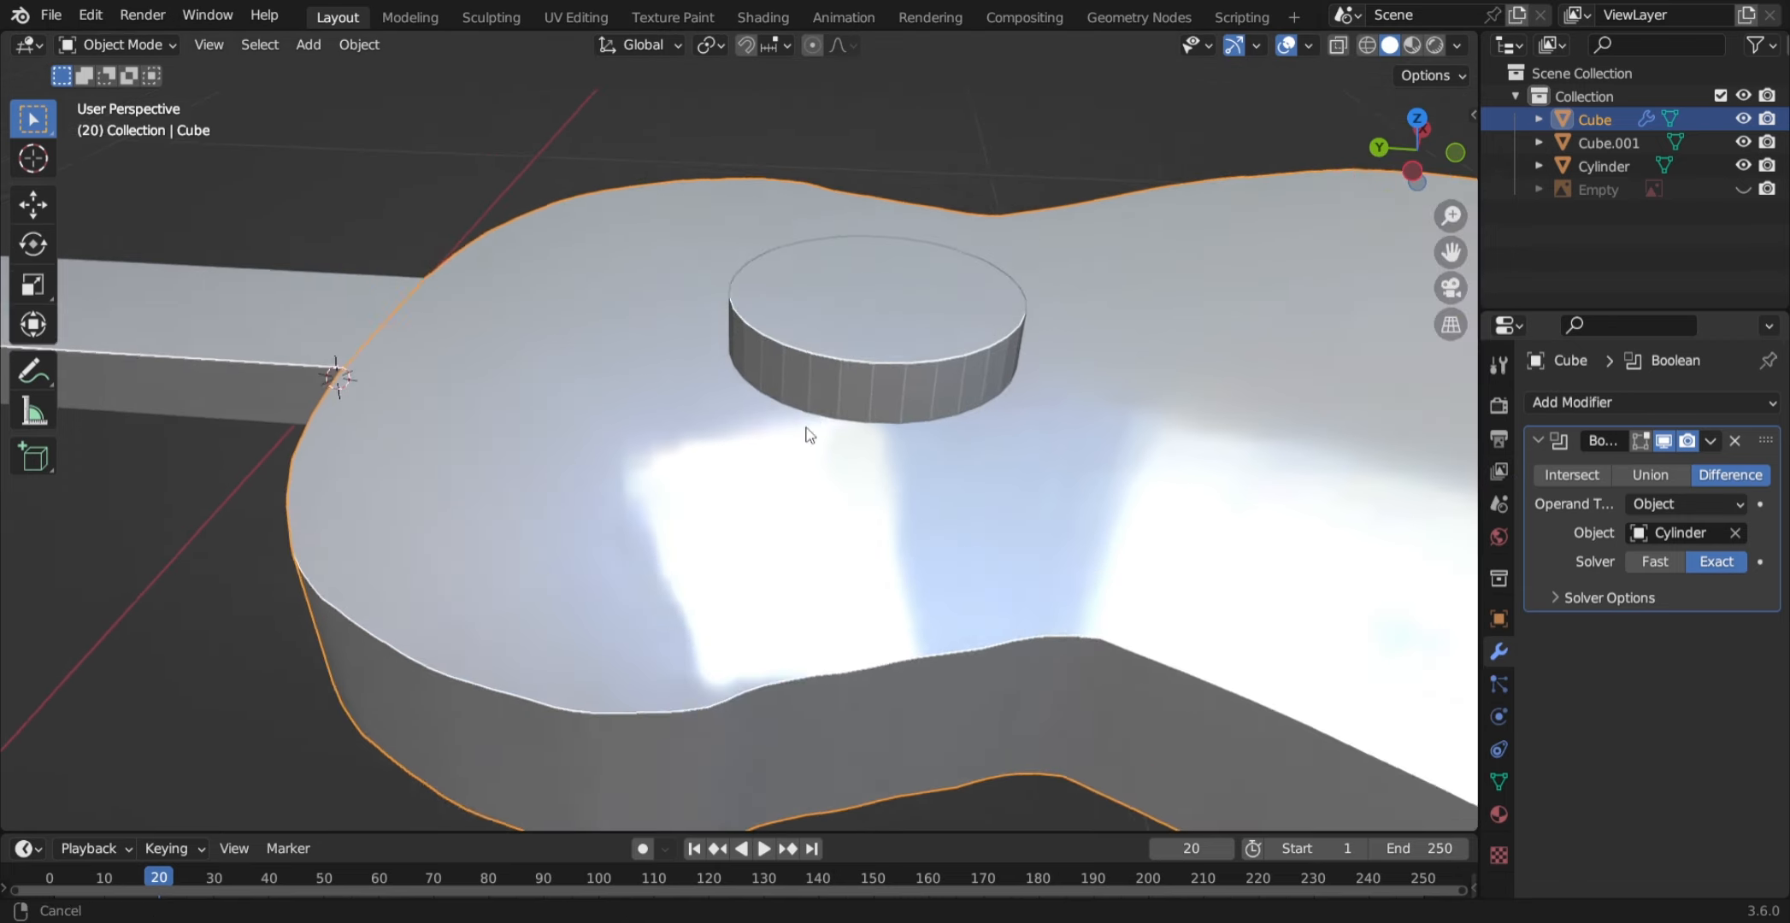
left_click(843, 368)
left_click(616, 481)
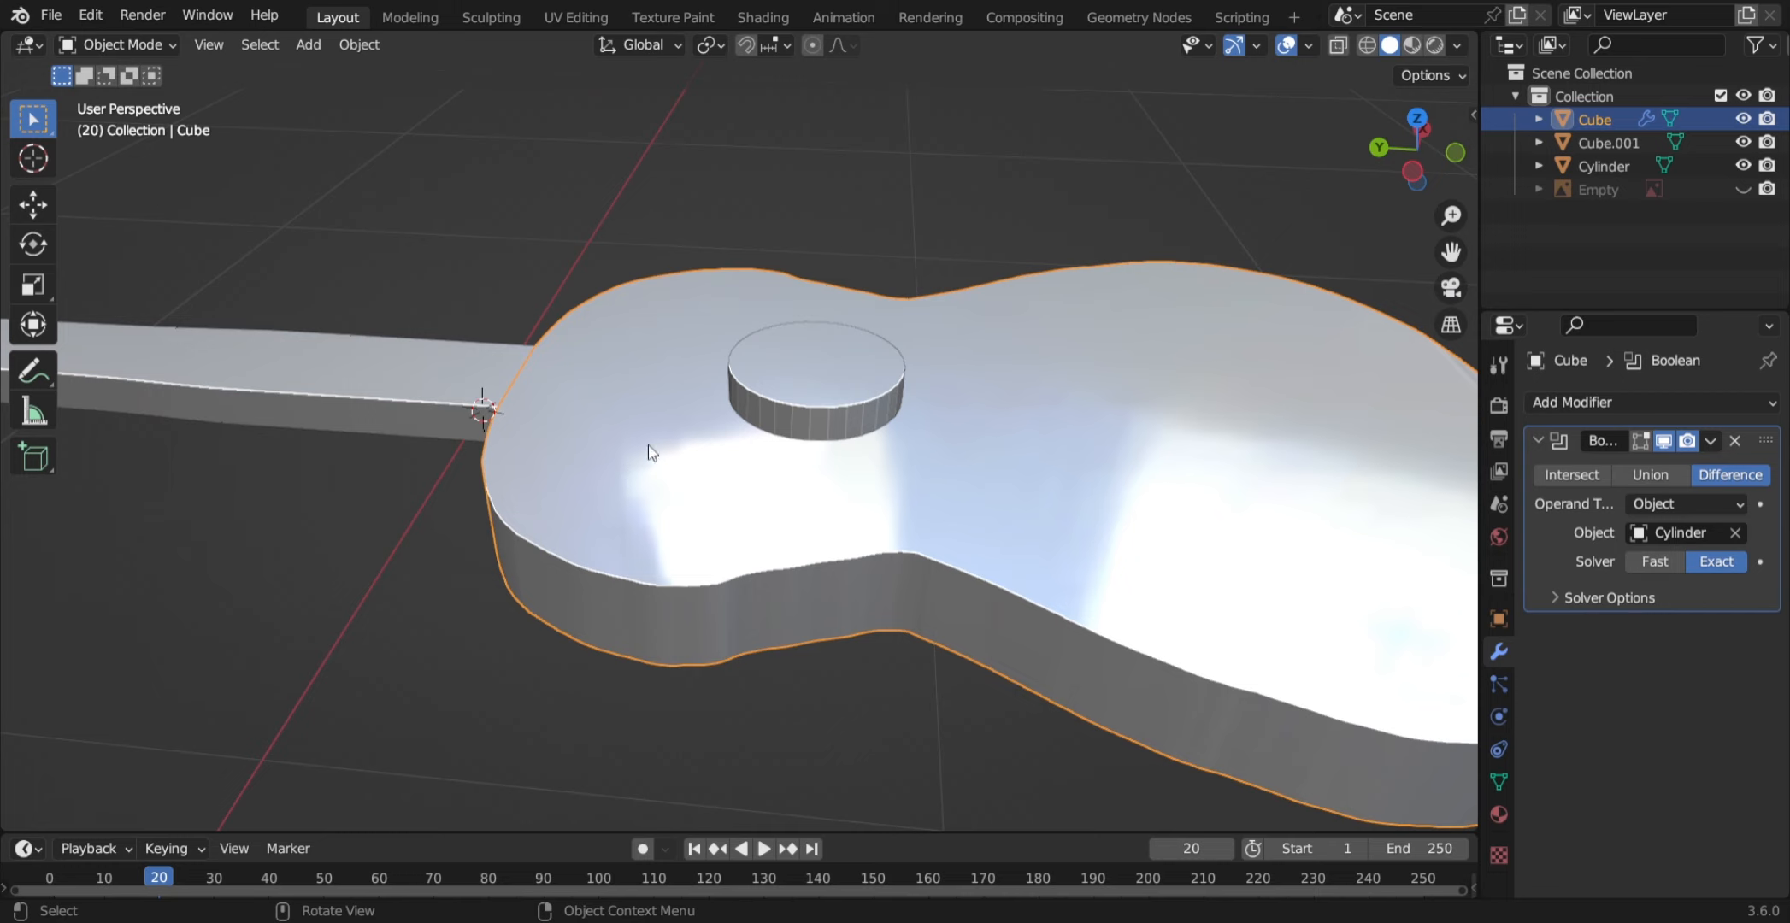
left_click_drag(931, 165, 818, 261)
left_click(711, 314)
left_click(823, 379)
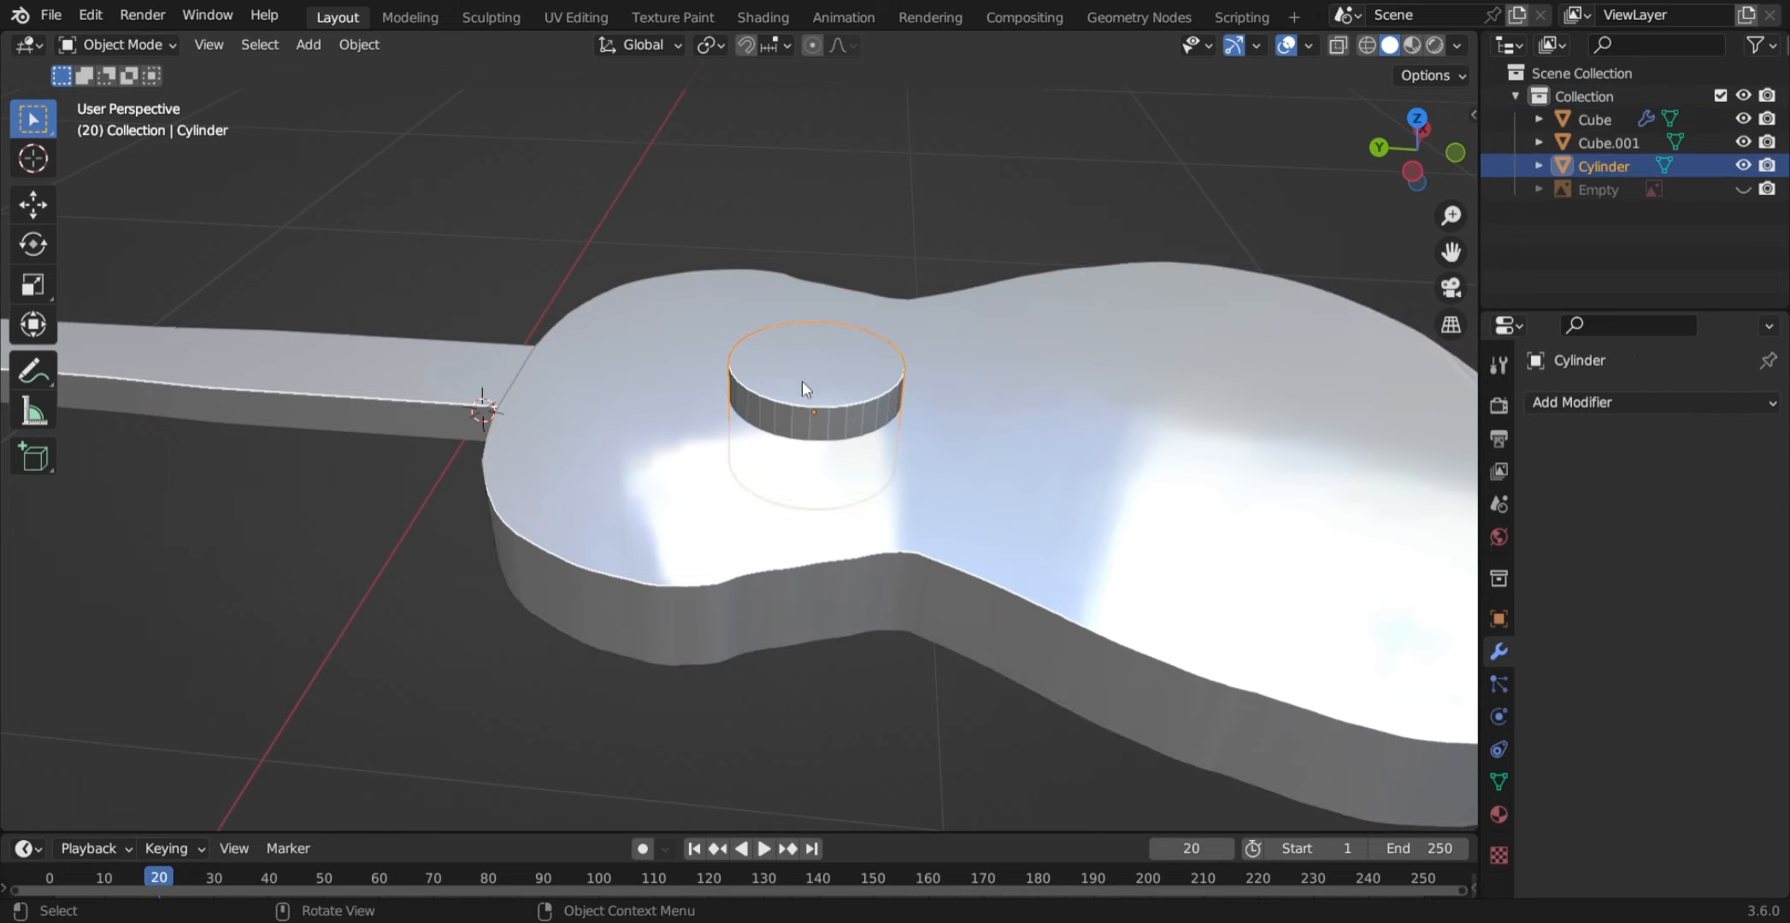
scroll(776, 398, "up", 3)
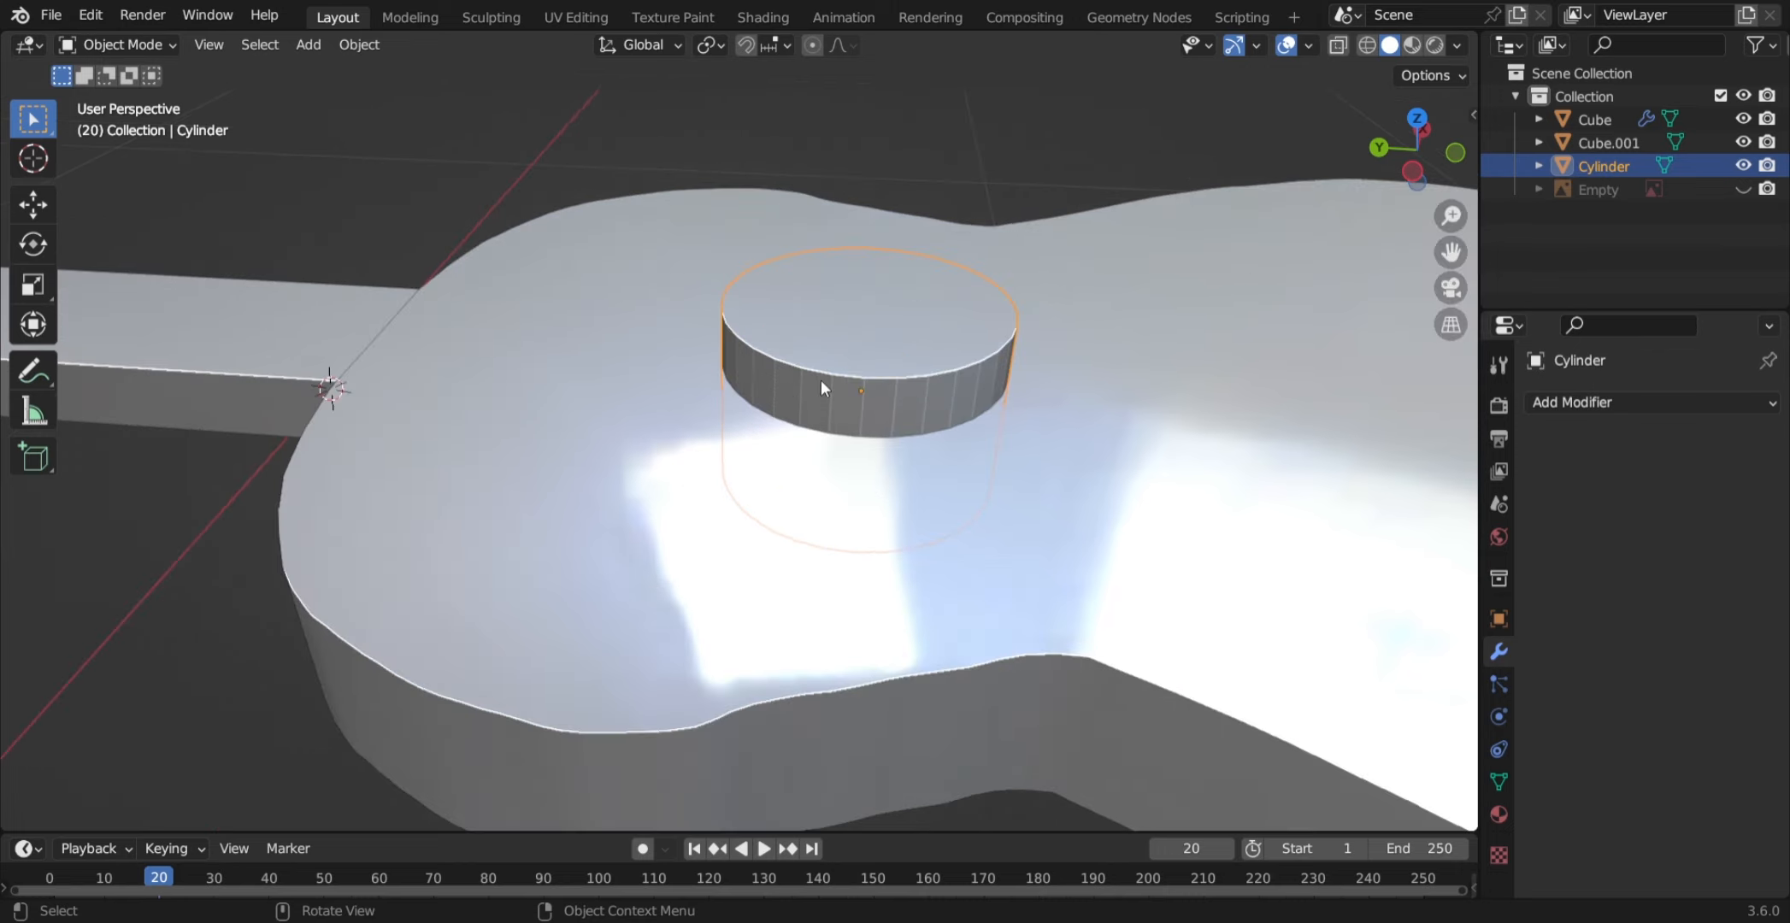
key("h")
- Examine the sound hole opening in the guitar body close up and from a distance
mouse_move(831, 371)
middle_mouse_down()
mouse_move(890, 487)
mouse_move(679, 312)
mouse_move(852, 389)
mouse_move(870, 422)
mouse_move(813, 359)
middle_mouse_up()
scroll(851, 381, "down", 2)
scroll(870, 422, "up", 4)
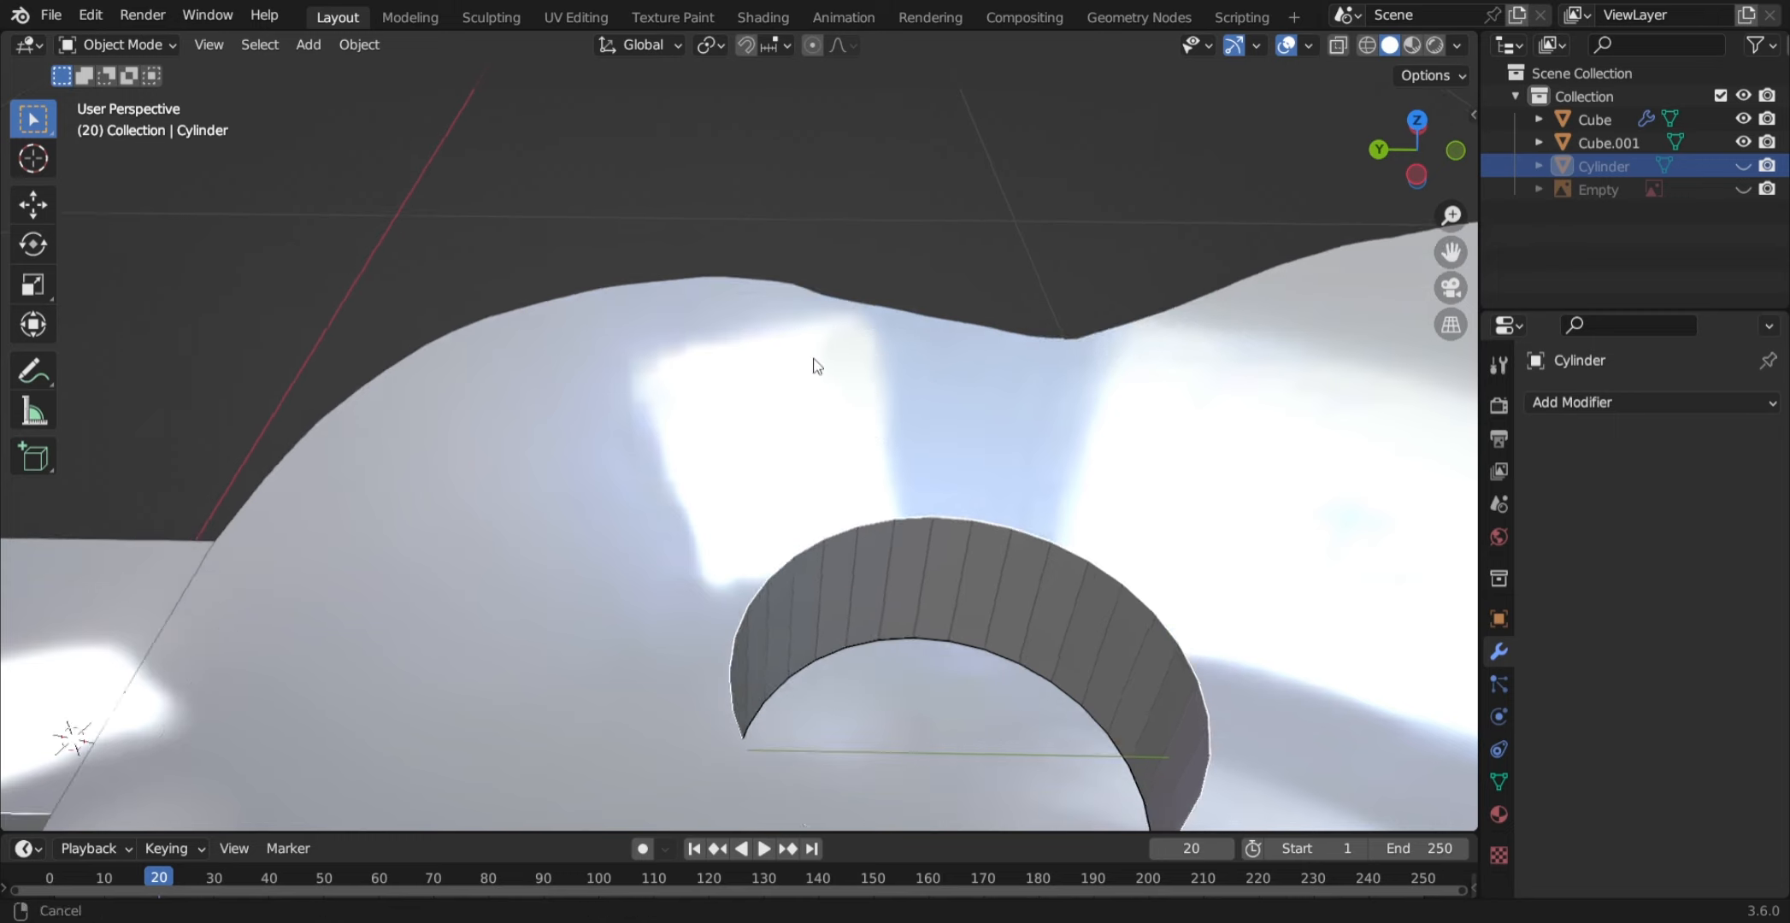
scroll(959, 404, "down", 3)
scroll(959, 403, "up", 2)
middle_click_drag(959, 404, 939, 450)
scroll(897, 375, "down", 6)
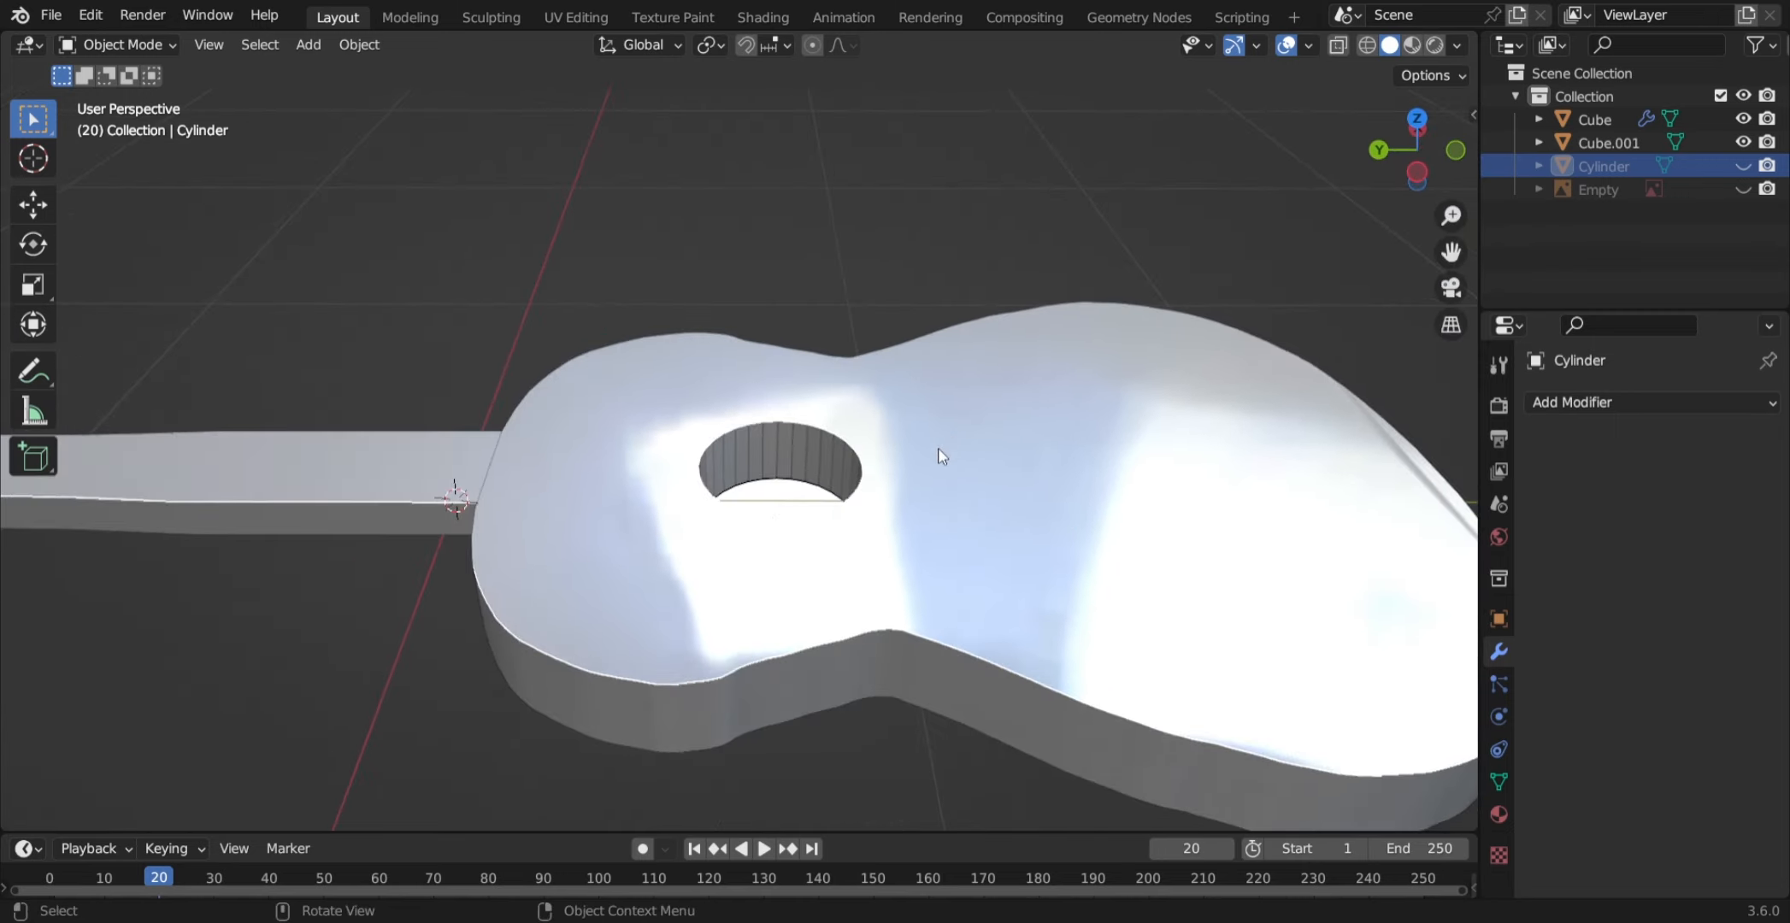
scroll(940, 455, "down", 2)
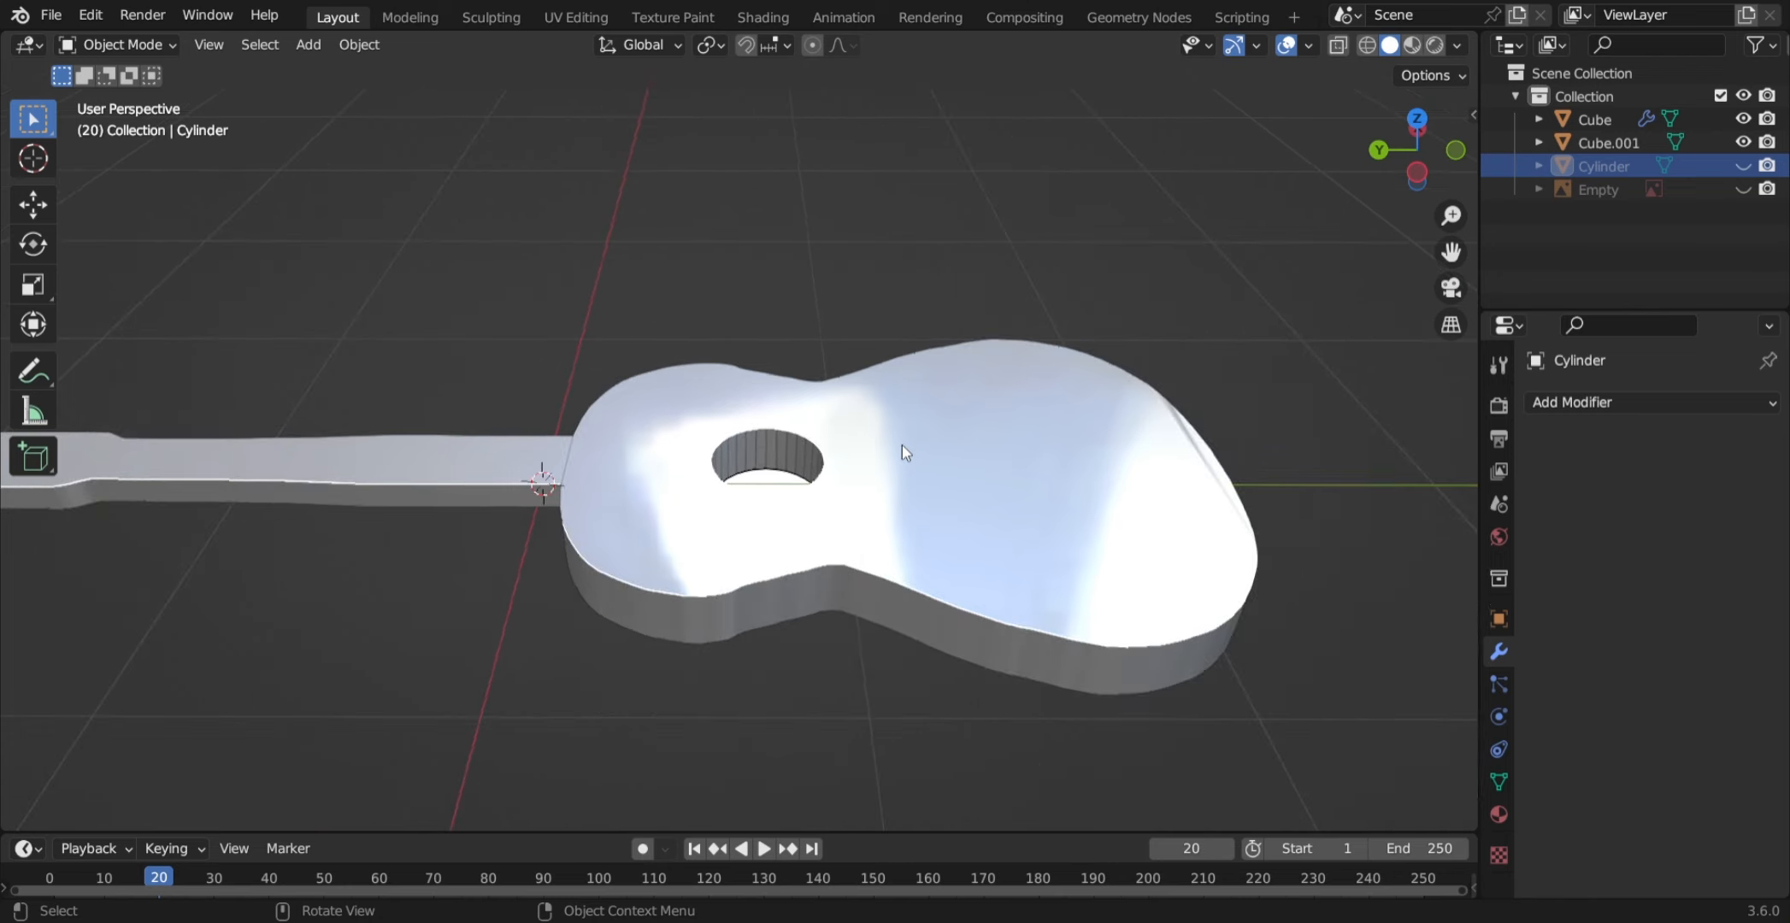
- Unhide the cylinder and the reference image and clear the selection
key("alt+h")
scroll(902, 445, "up", 4)
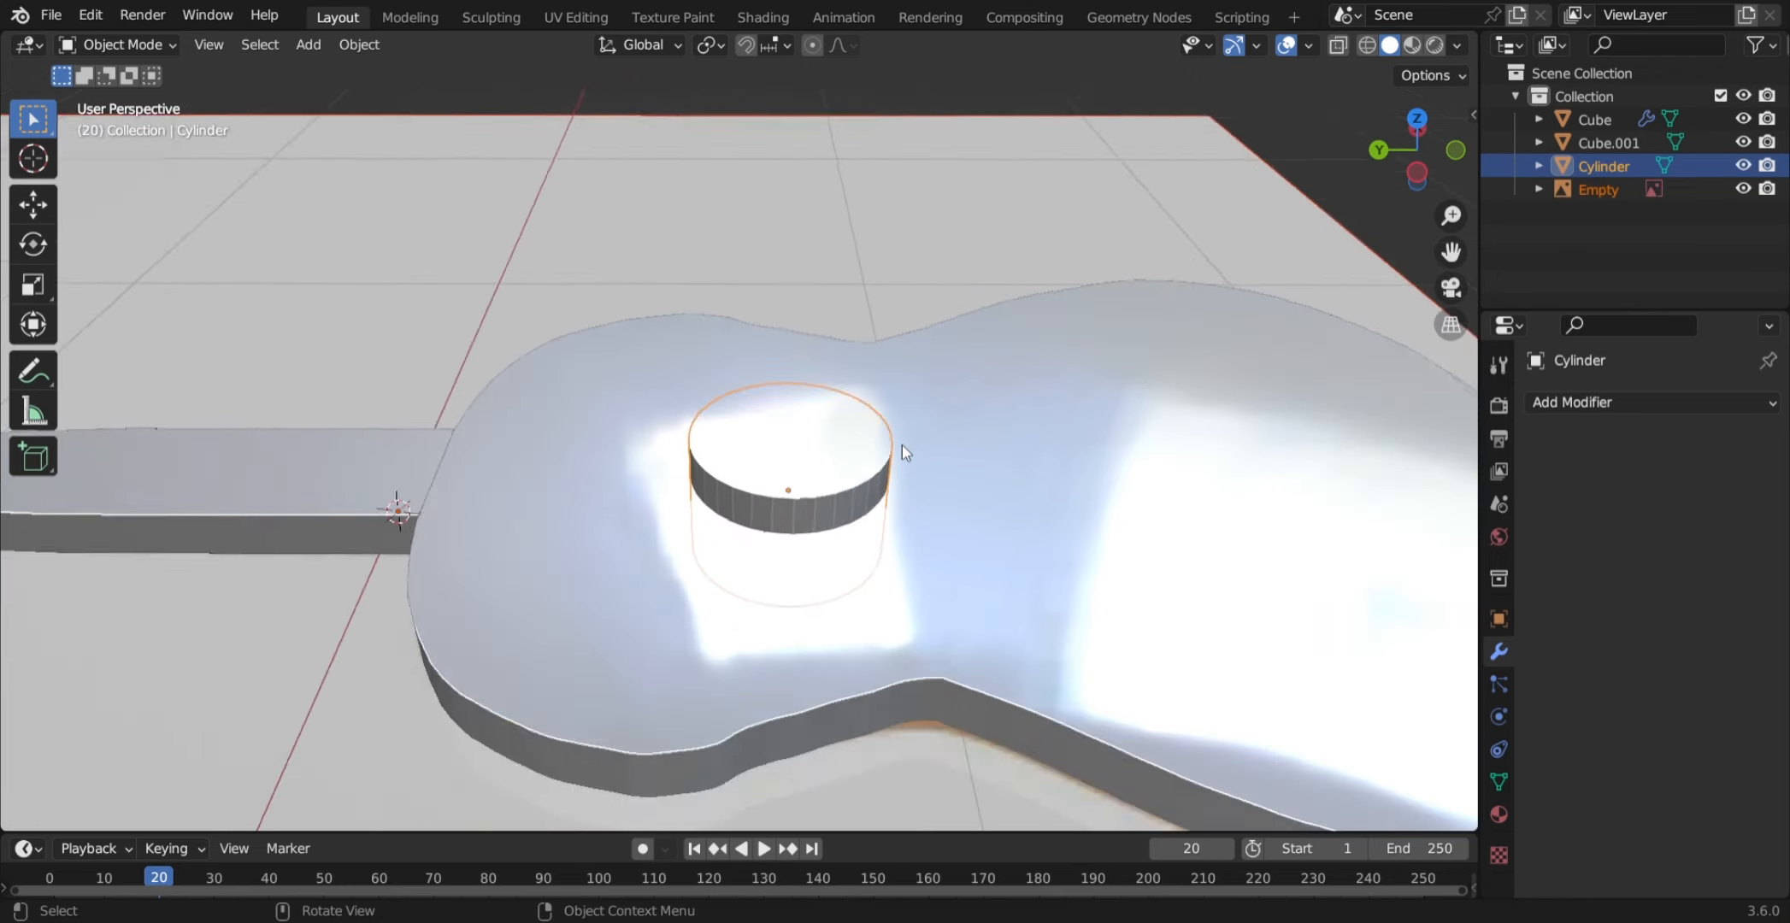
middle_click_drag(902, 445, 840, 376)
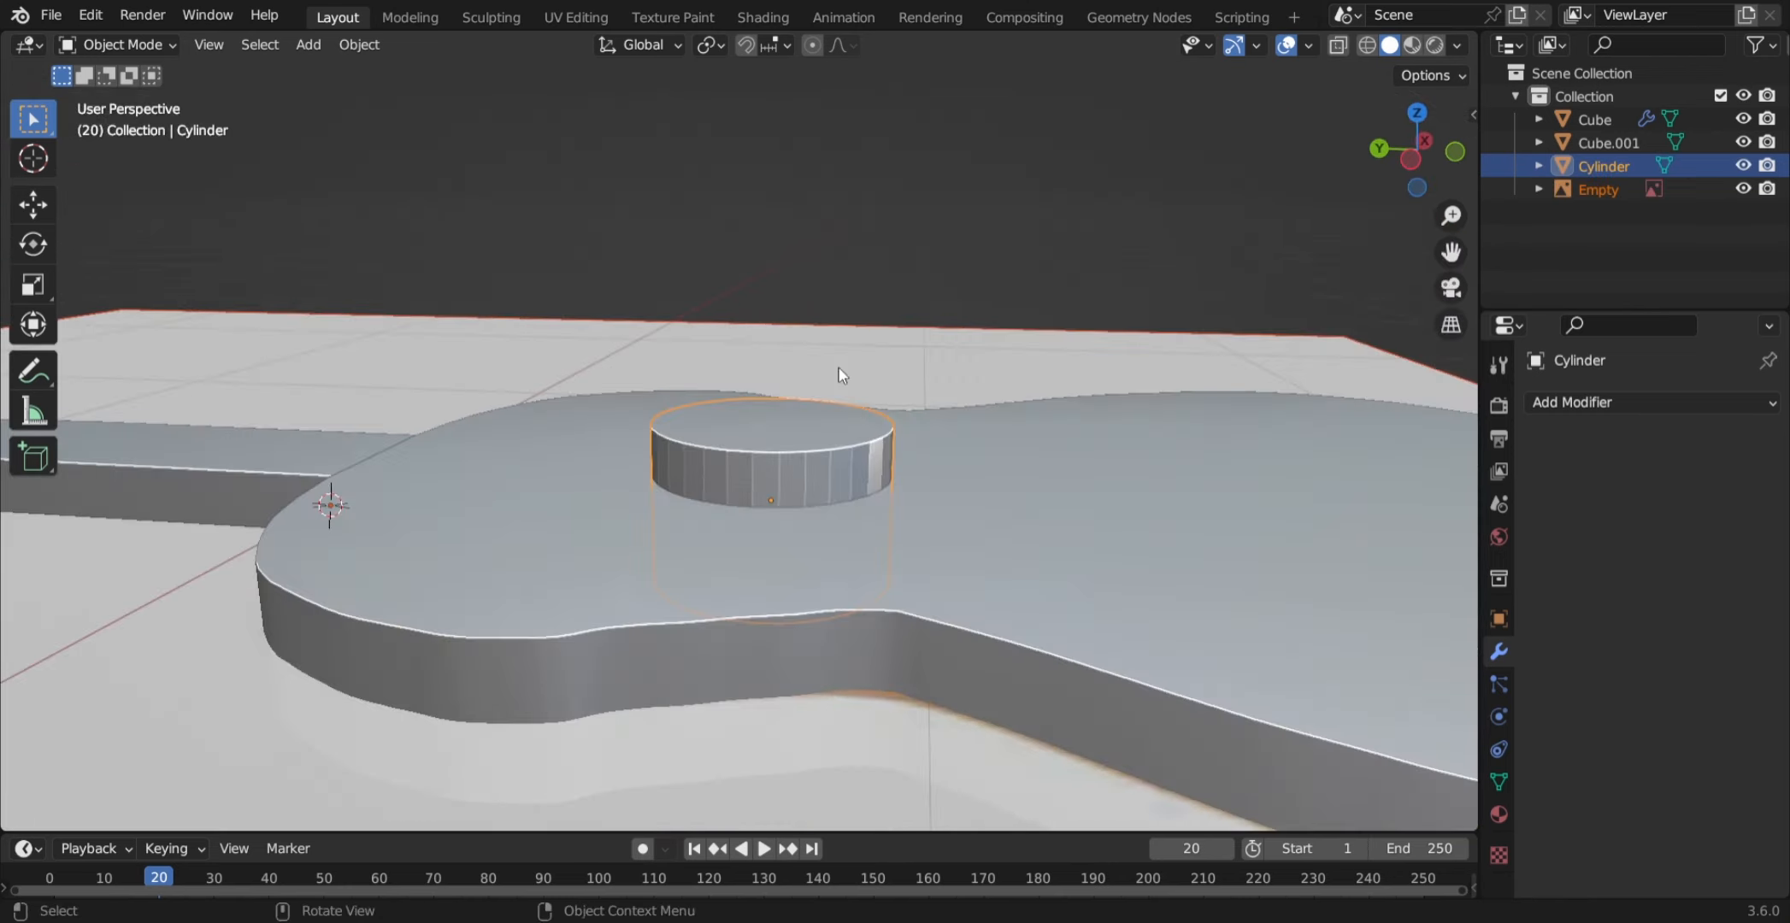
scroll(847, 432, "up", 3)
scroll(743, 511, "down", 1)
left_click(862, 271)
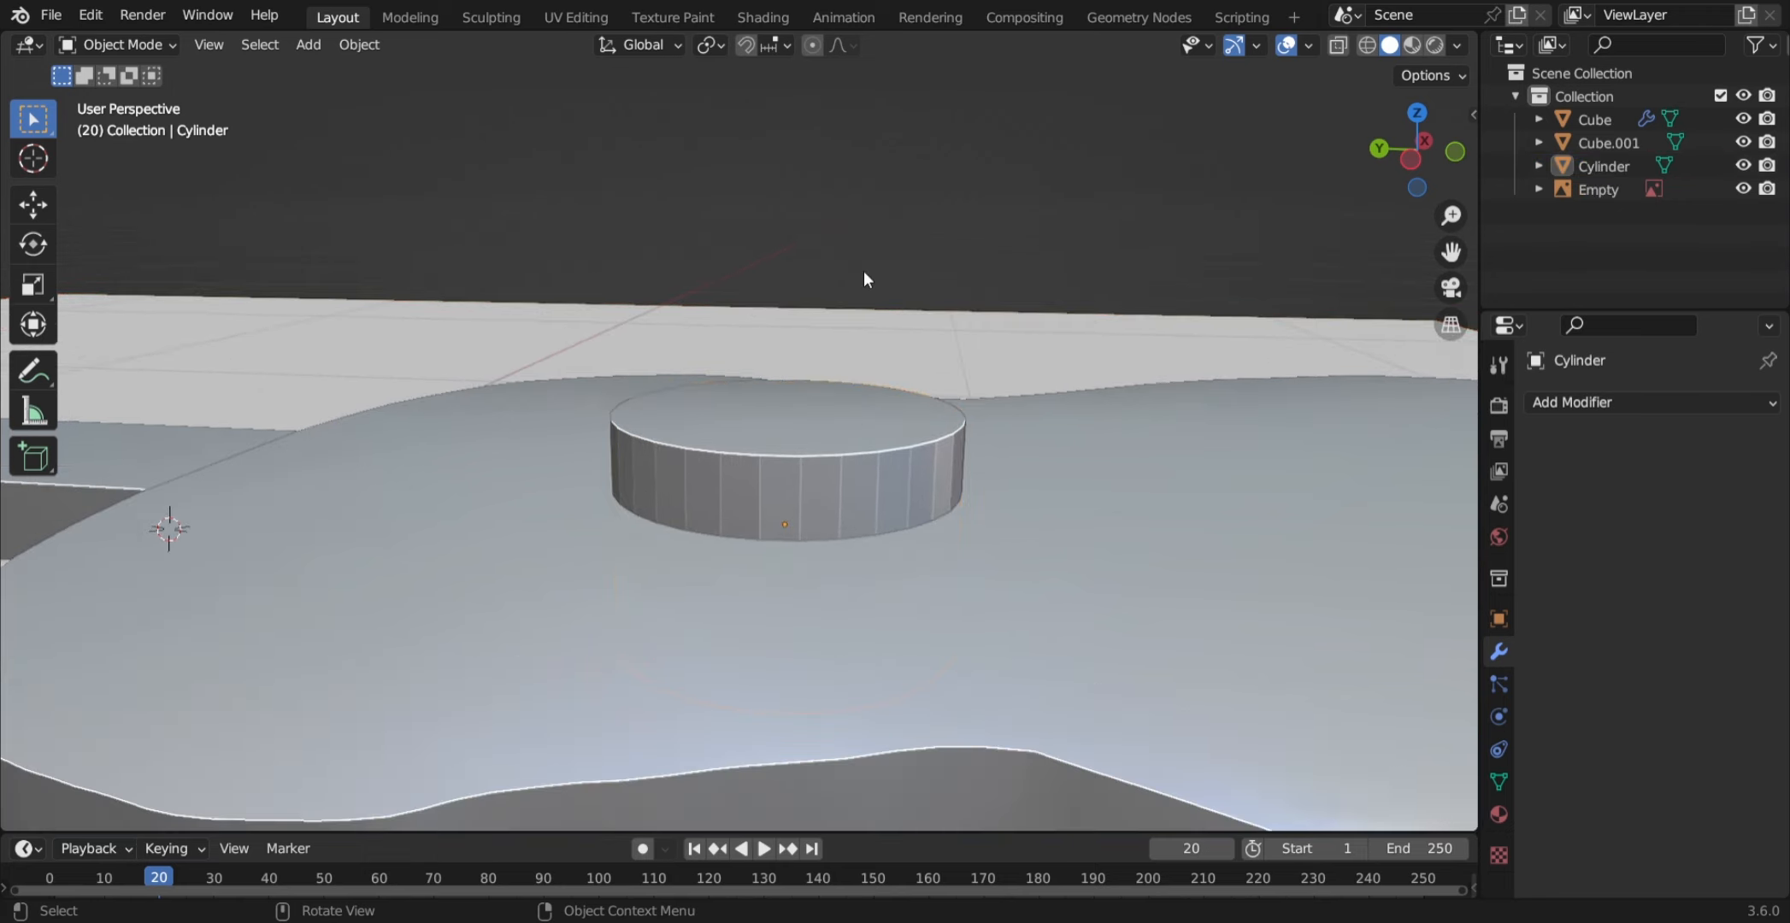
- Select the cylinder and scale it down slightly along Z
scroll(862, 391, "up", 1)
scroll(802, 475, "down", 4)
middle_click_drag(802, 474, 814, 402)
scroll(793, 455, "up", 3)
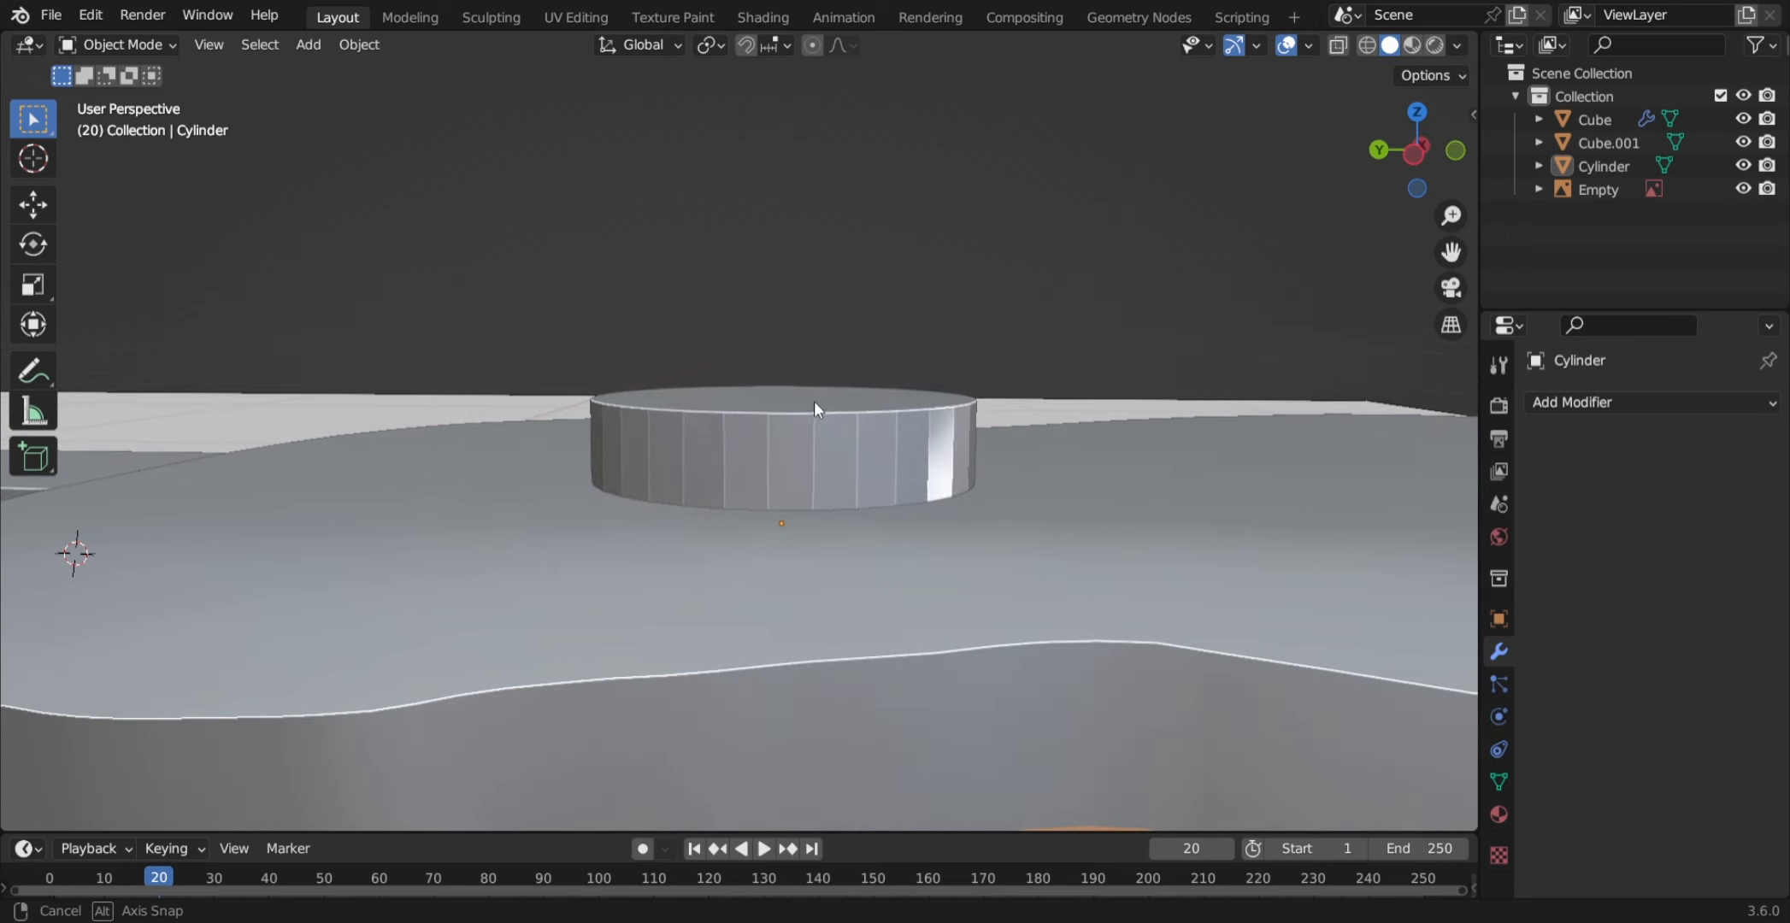
left_click(823, 442)
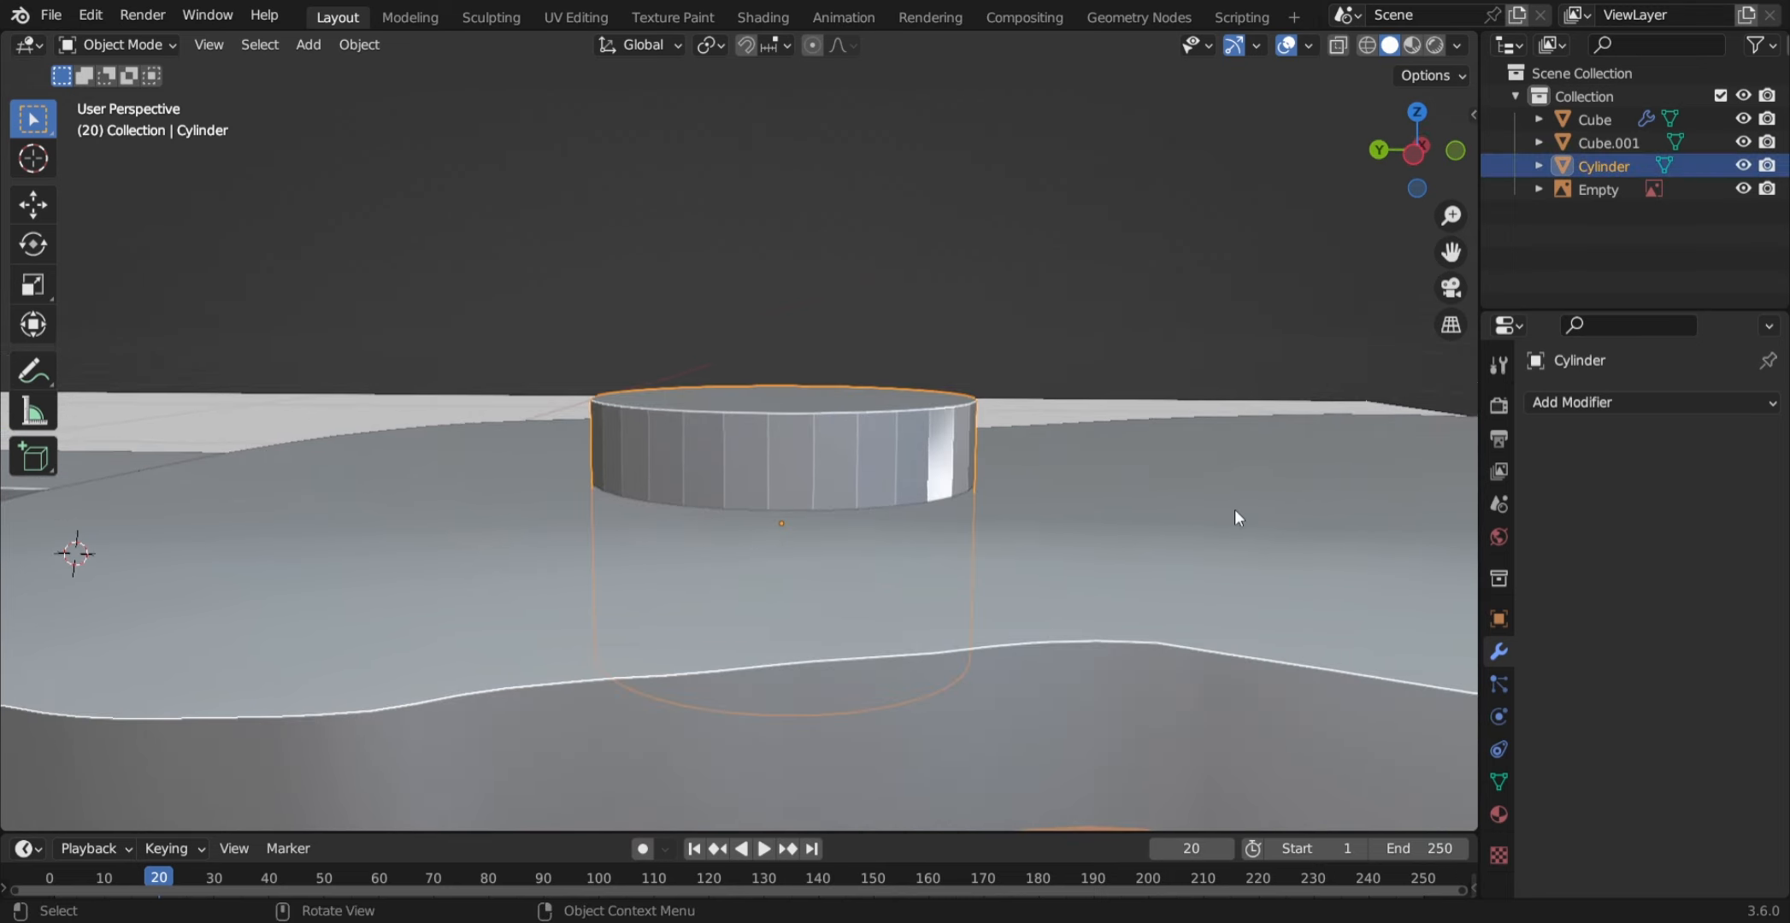
key("s")
key("z")
left_click(1185, 493)
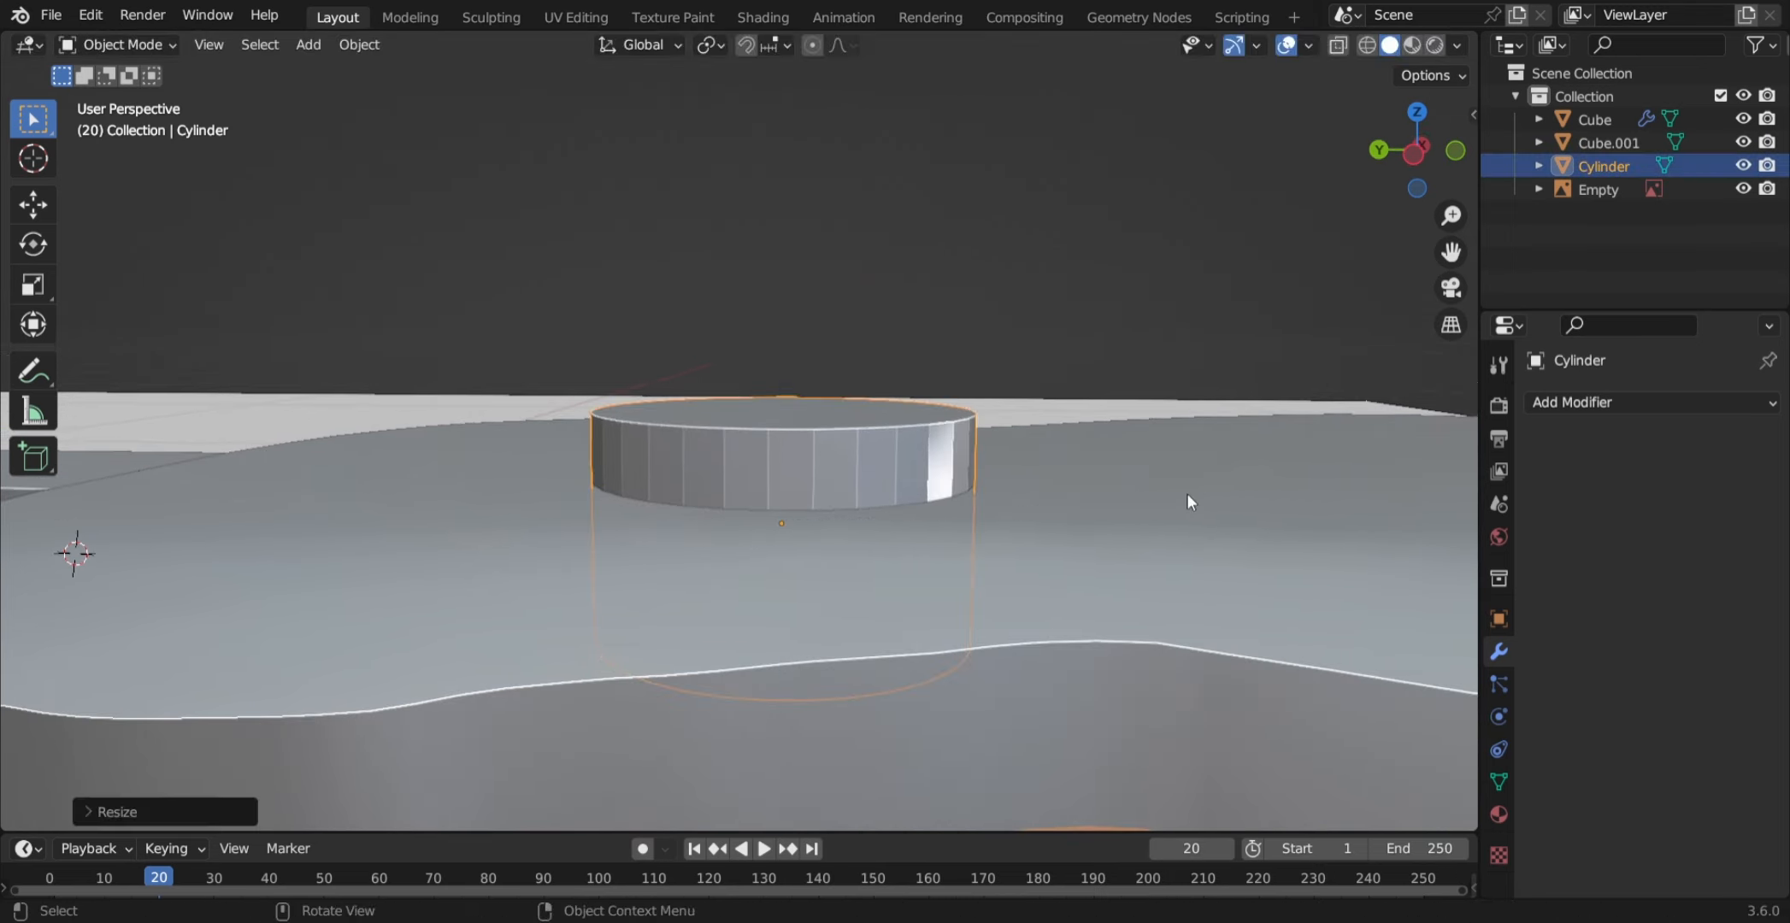
- Lower the cylinder about 0.03 m along Z and check its depth from beneath the guitar body
key("g")
key("z")
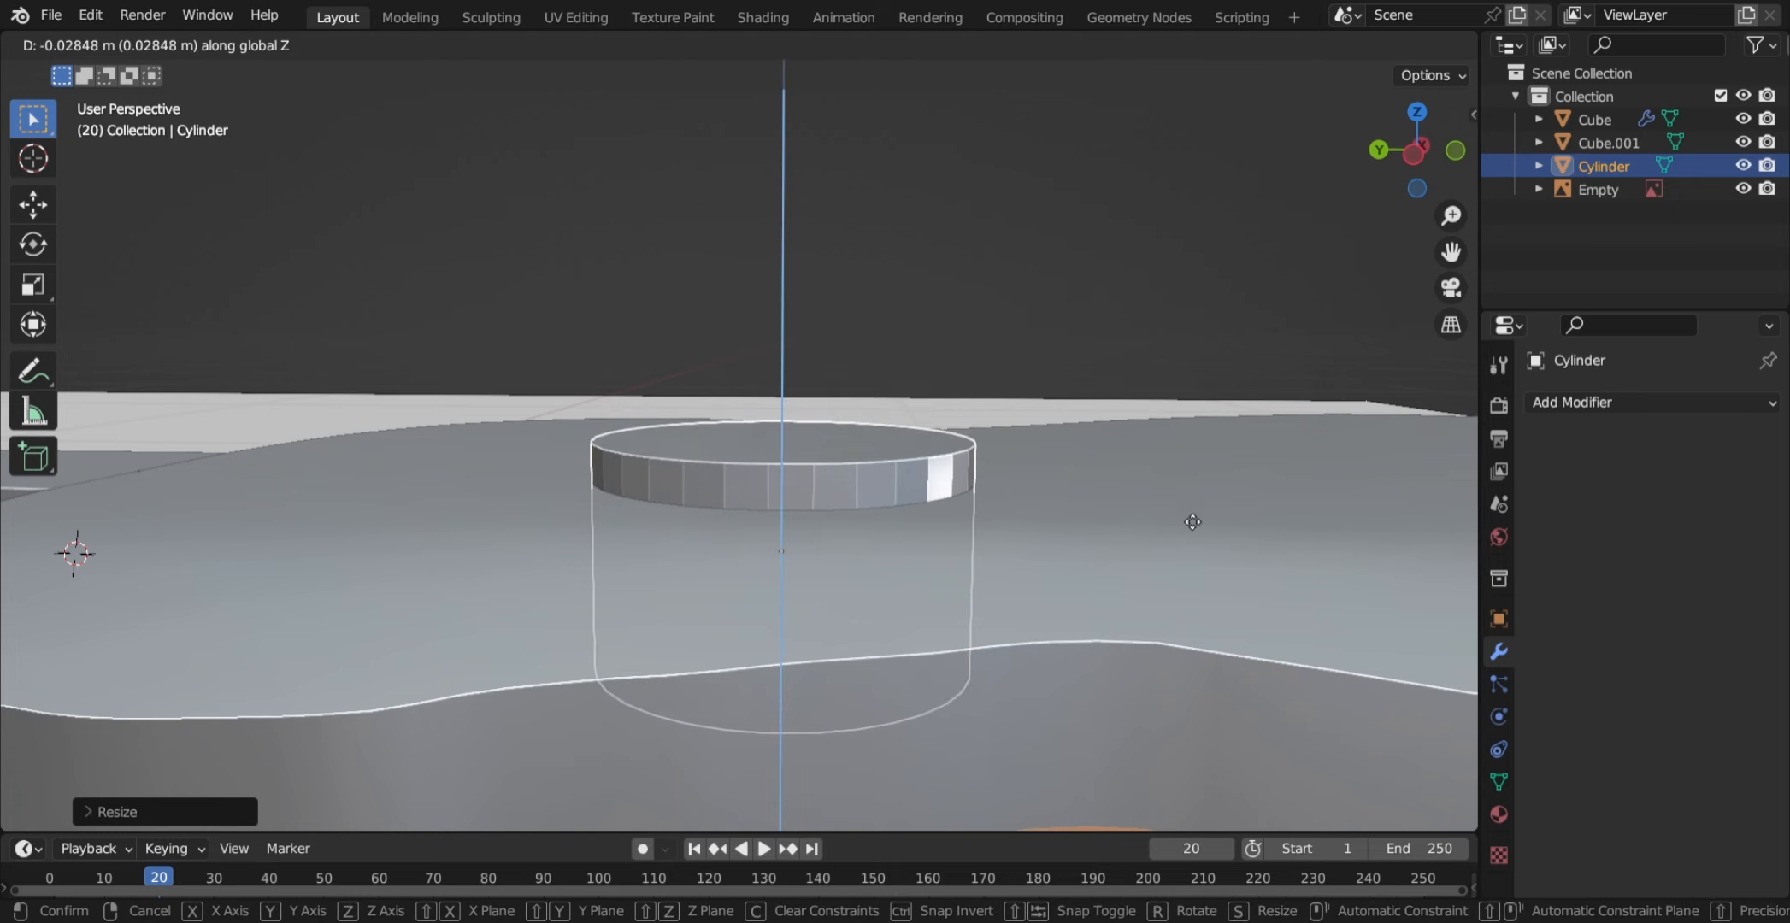
left_click(1192, 520)
middle_click_drag(1192, 520, 1167, 444)
scroll(1147, 333, "down", 2)
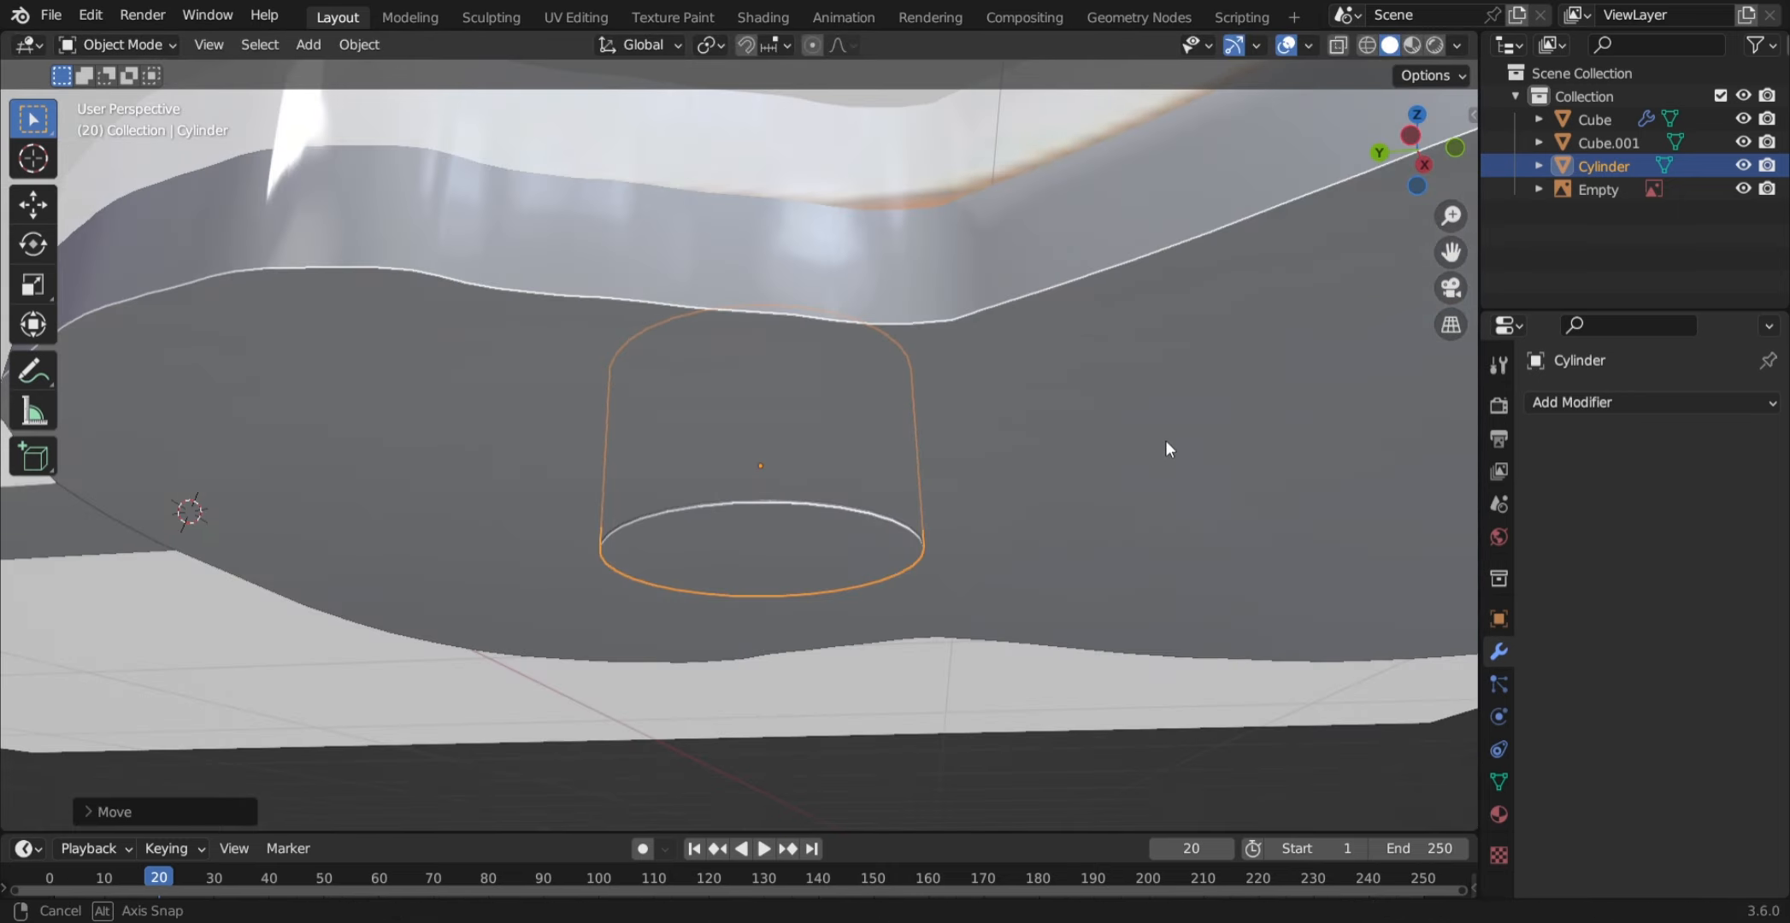
- Scale the cylinder along Z so that its upper end stands slightly above the guitar body's surface
key("s")
key("z")
left_click(1051, 262)
middle_click_drag(1051, 262, 962, 469)
scroll(996, 436, "down", 6)
- Select the guitar body, neck and cylinder together and scale them along Z by about 1.36
left_click(962, 466)
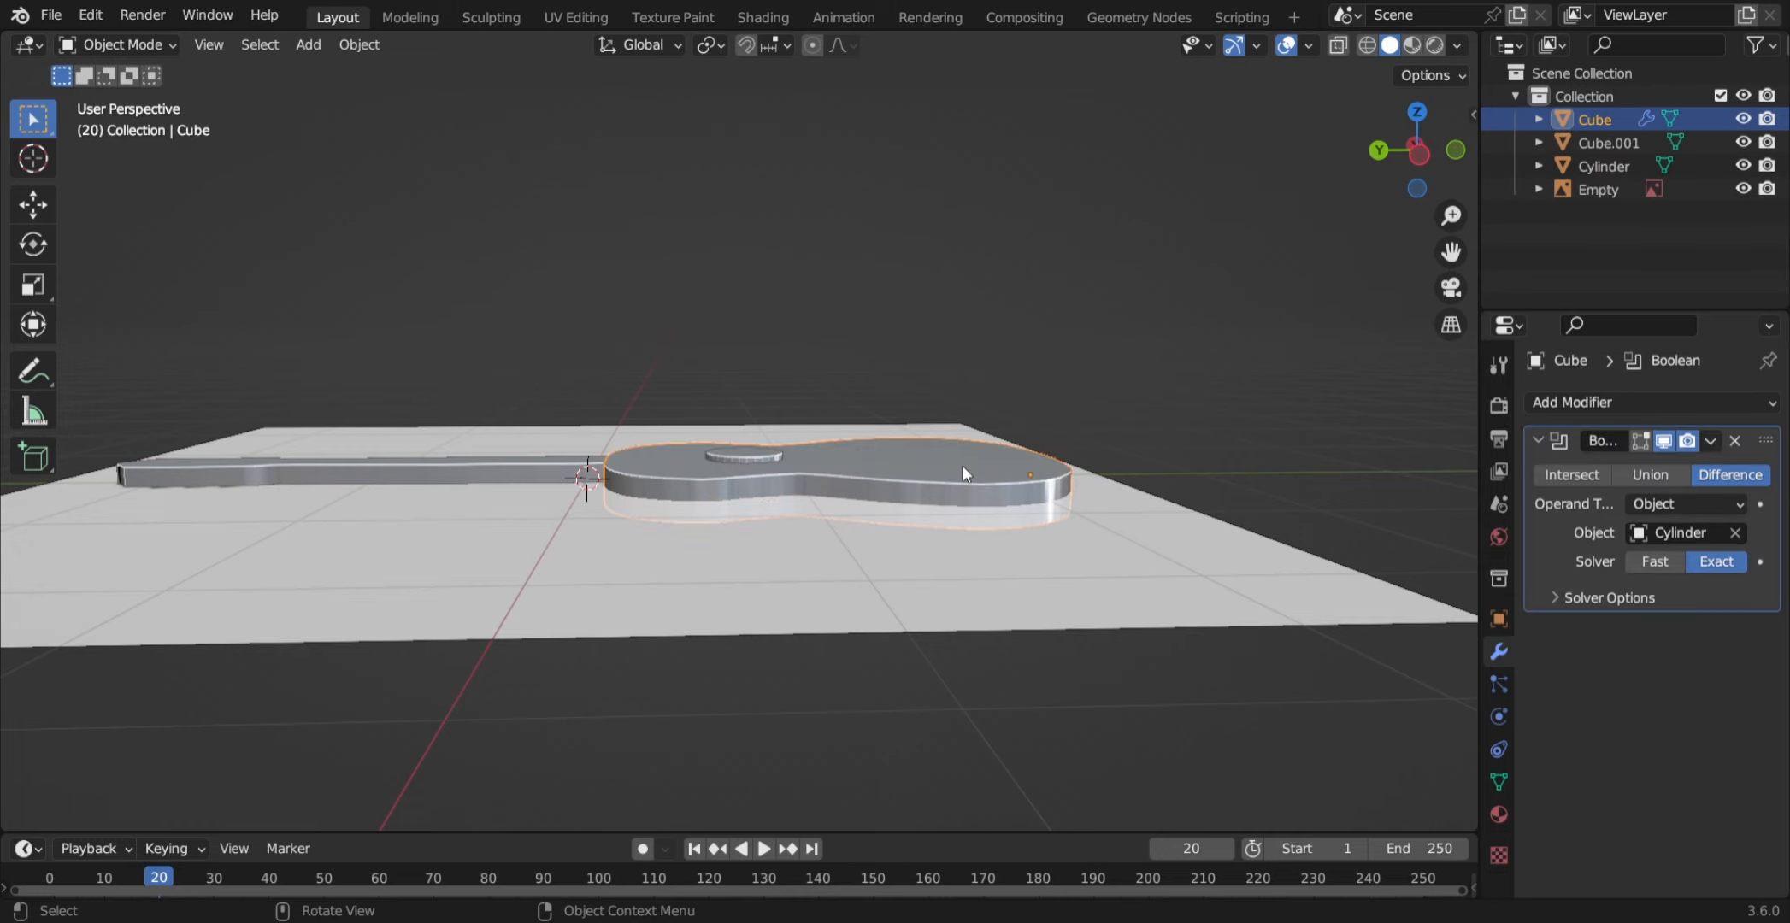
left_click(524, 468, "shift")
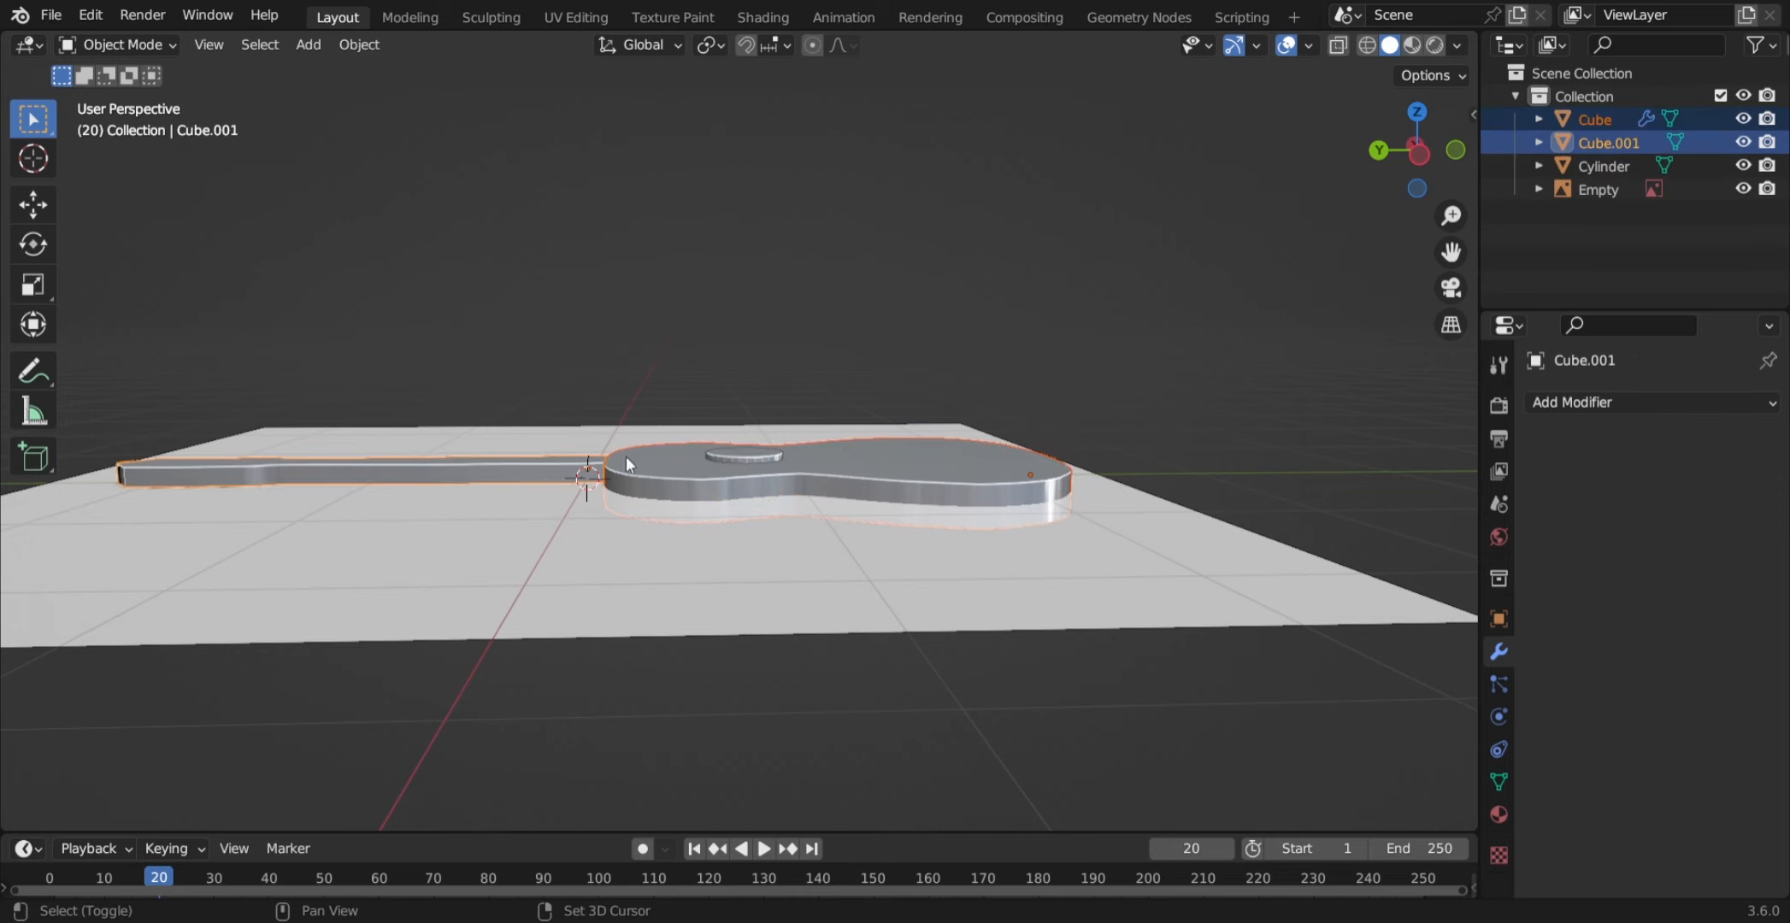
left_click(717, 453, "shift")
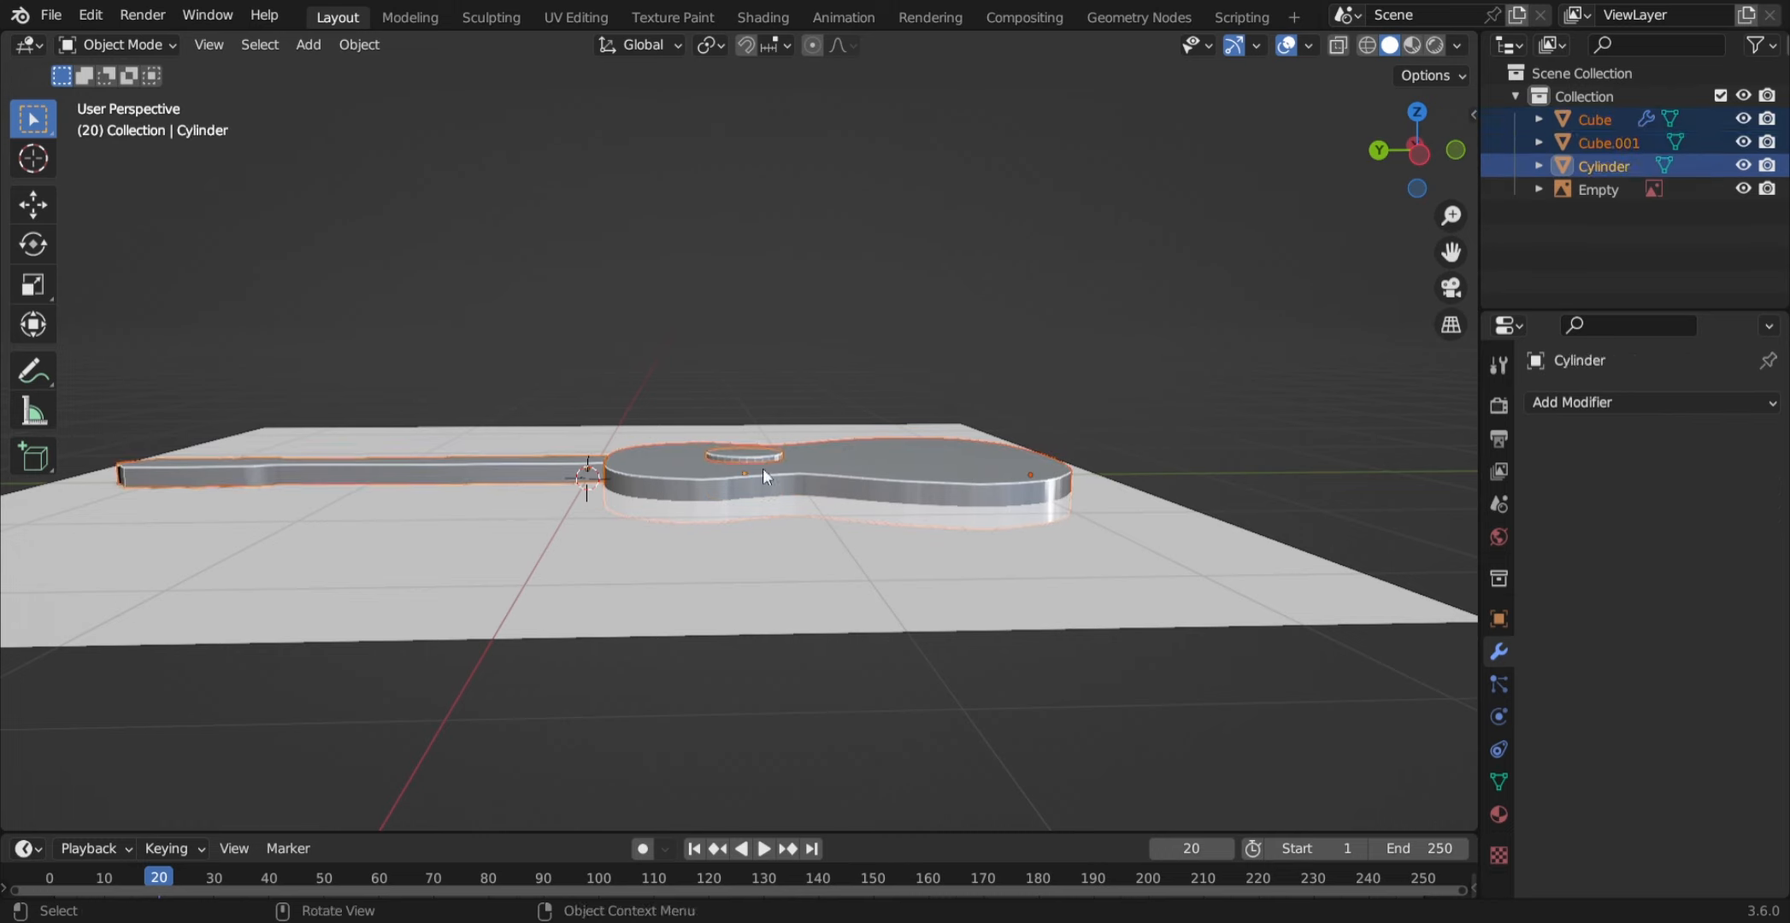
key("s")
key("z")
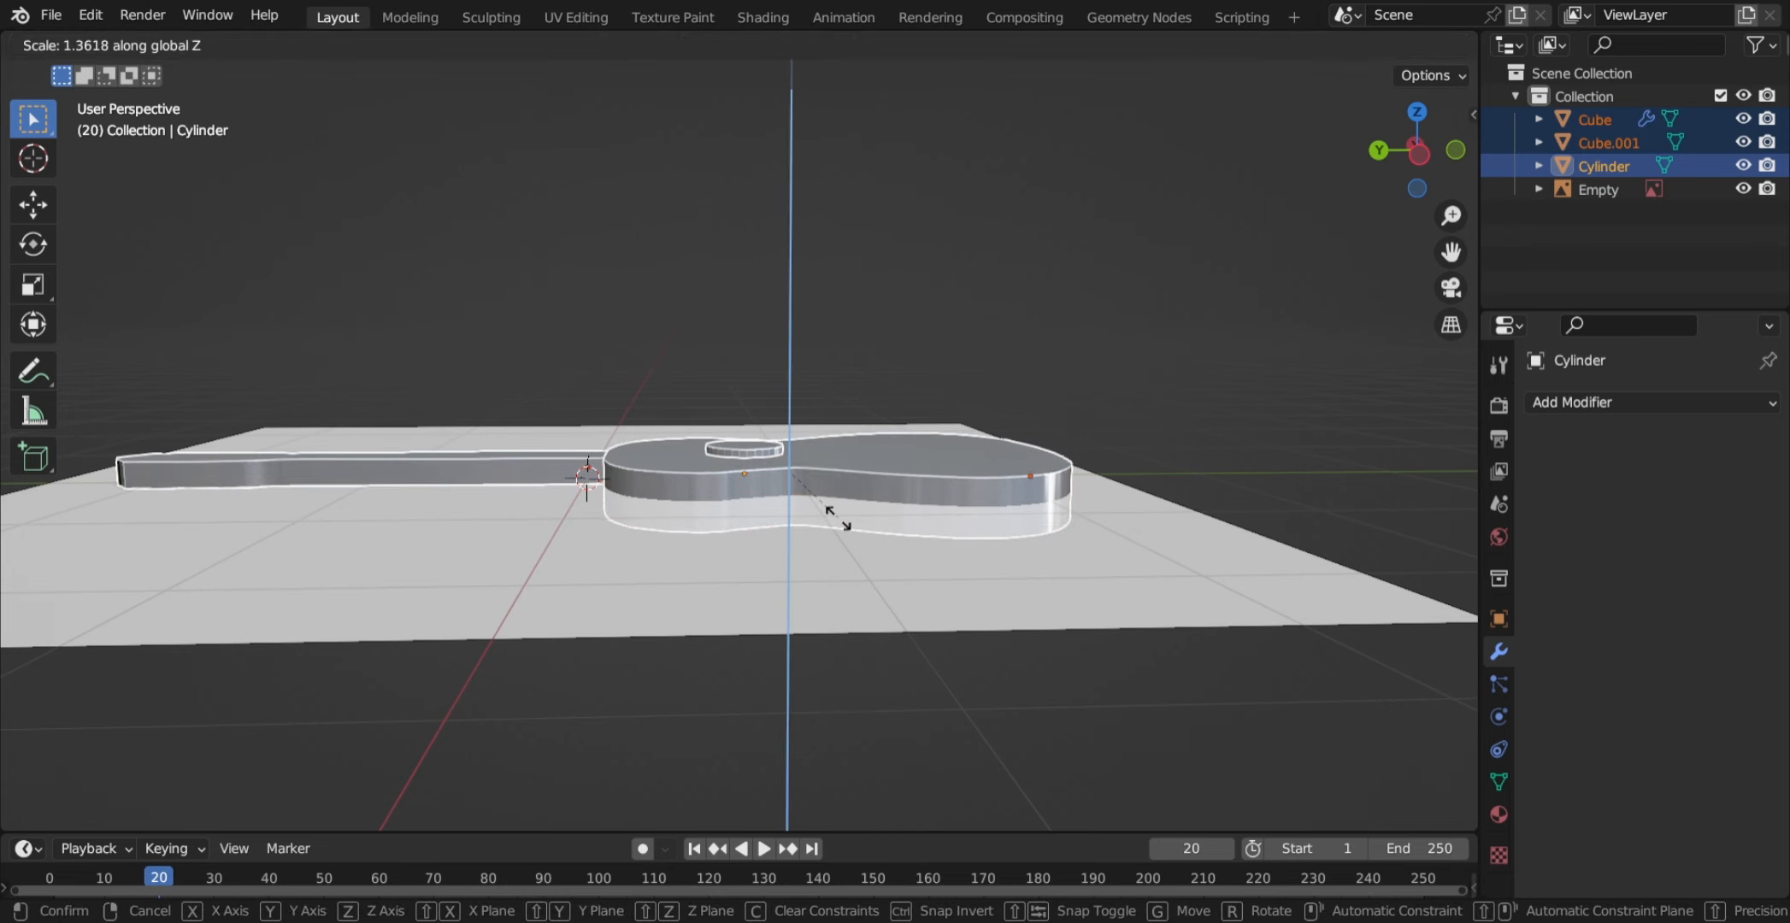
left_click(837, 517)
- Select only the sound hole cylinder and duplicate it in place
scroll(804, 435, "up", 4)
middle_click_drag(804, 435, 770, 520)
middle_click_drag(829, 424, 919, 476, "shift")
left_click(773, 462)
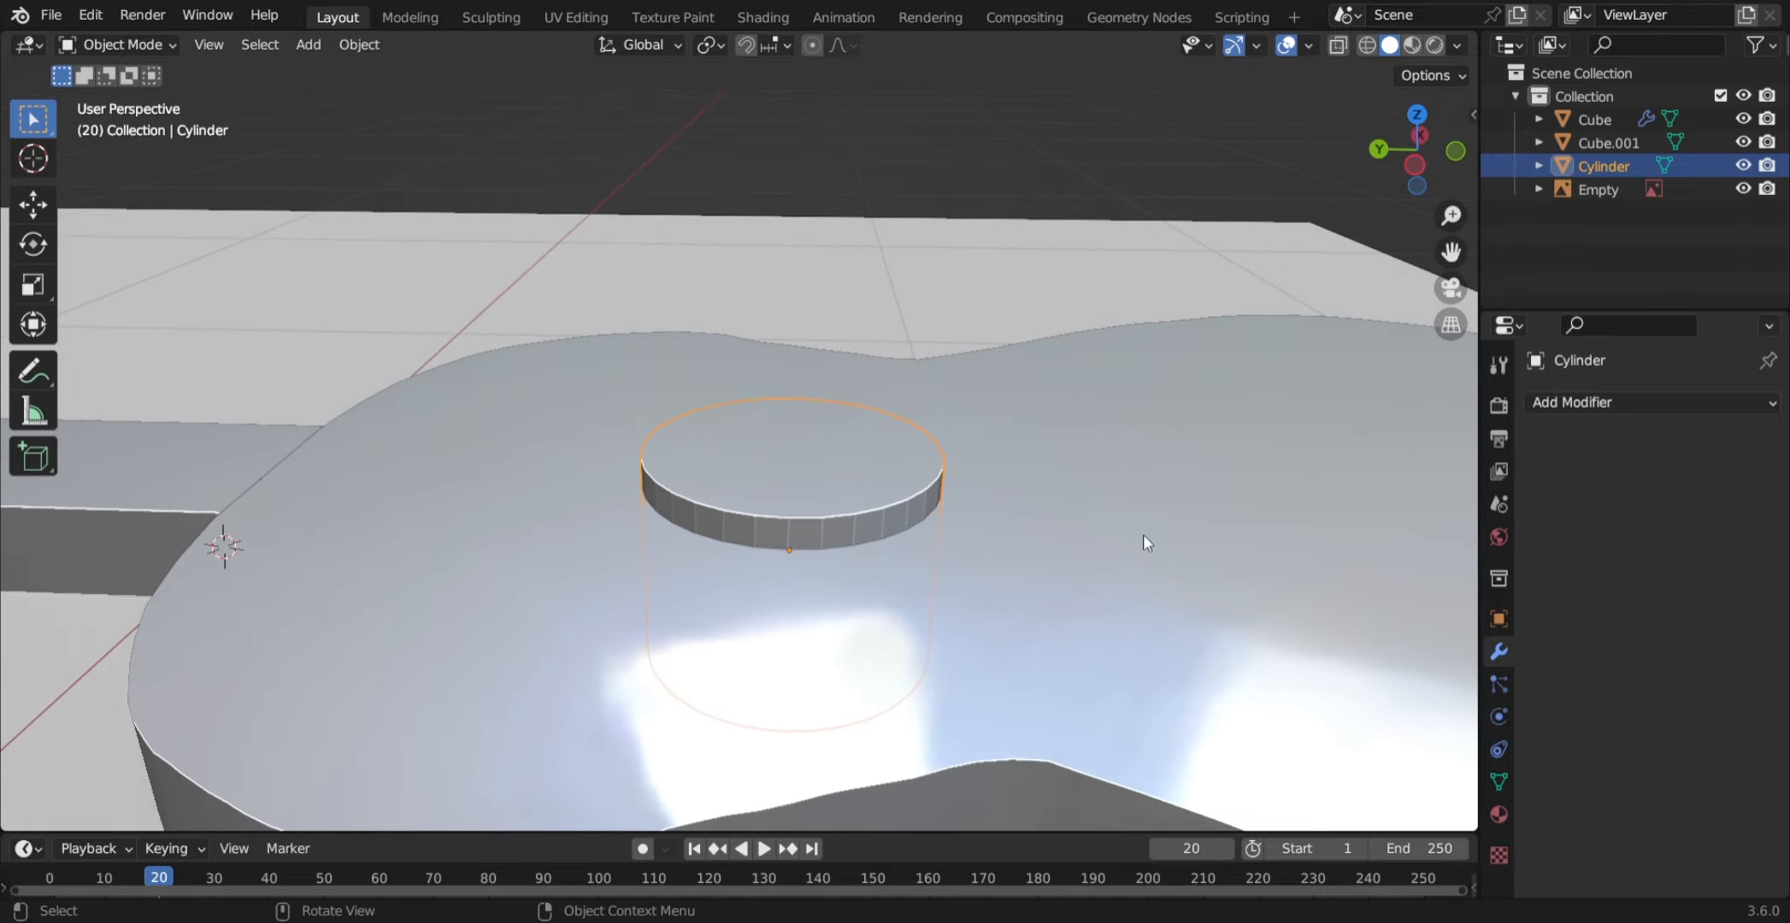
key("shift+d")
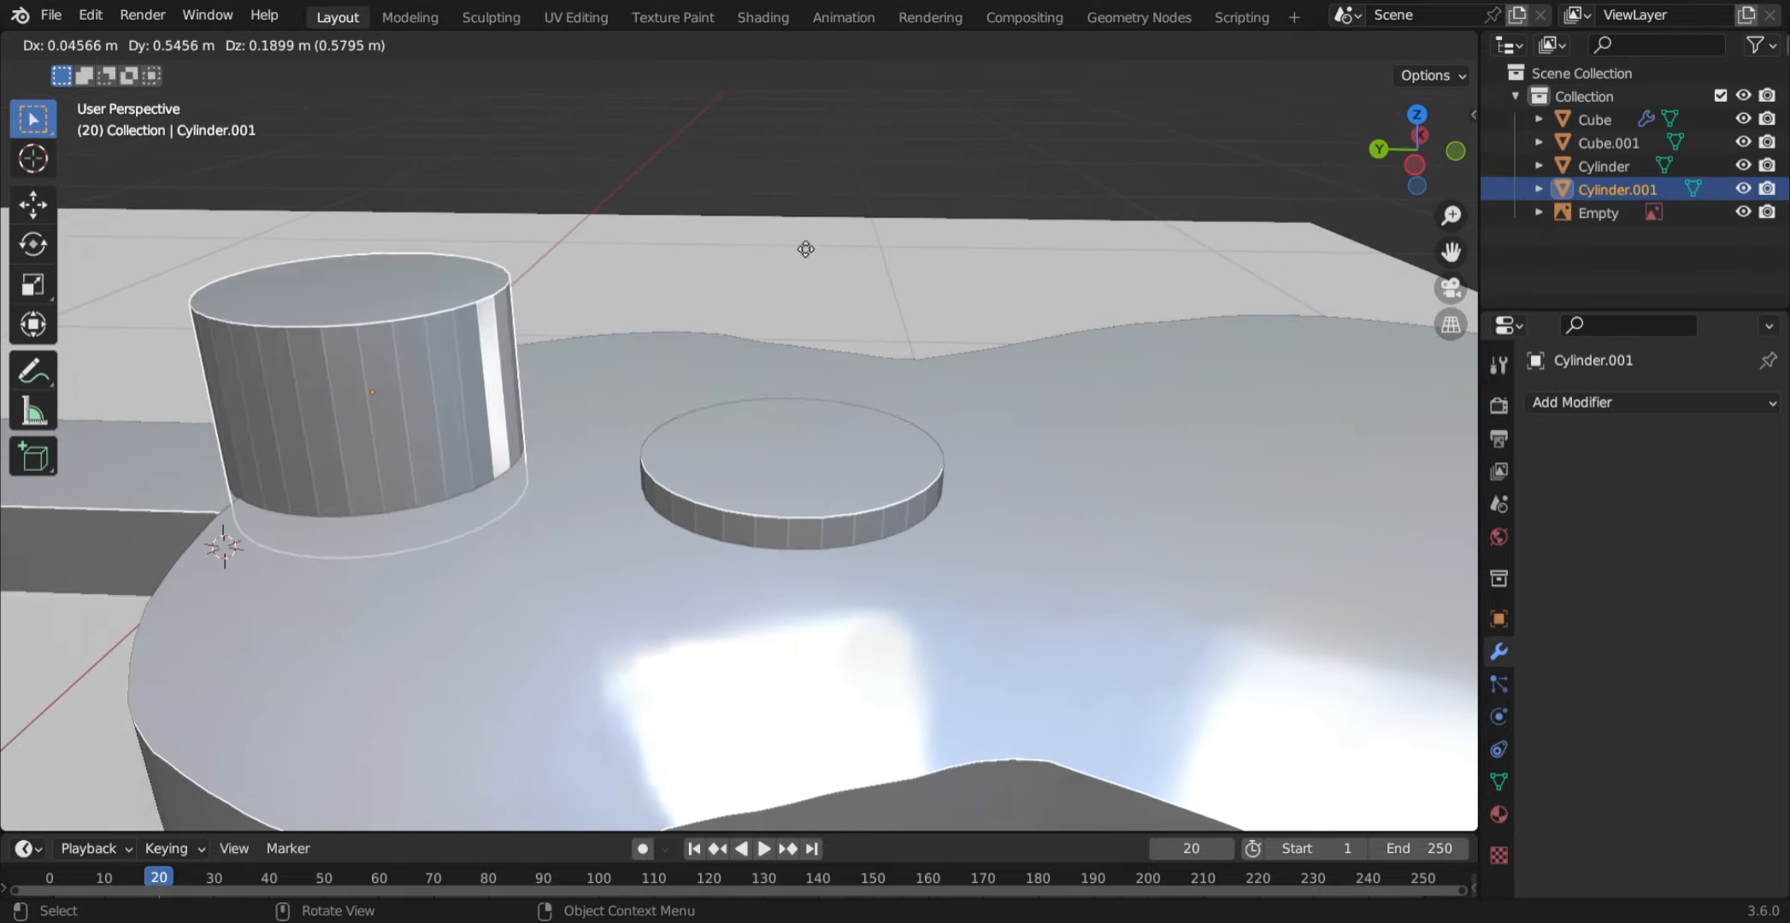
key("Escape")
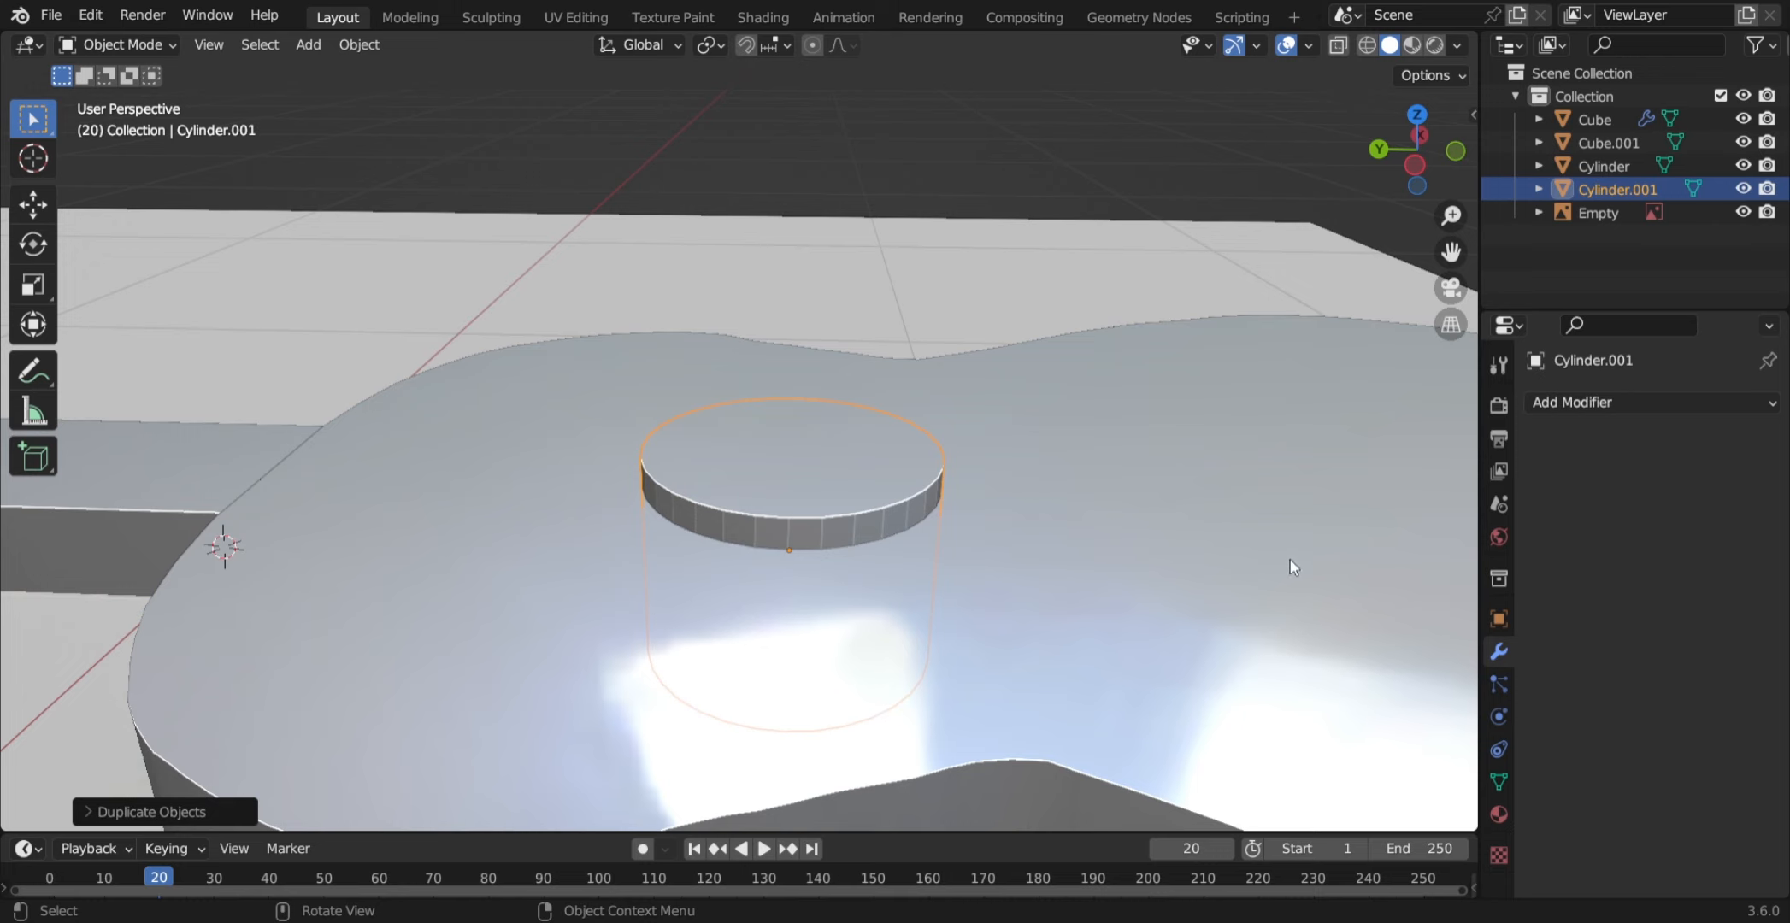
- Scale the duplicate cylinder to about 0.76 in X and Y, keeping its Z height
key("s")
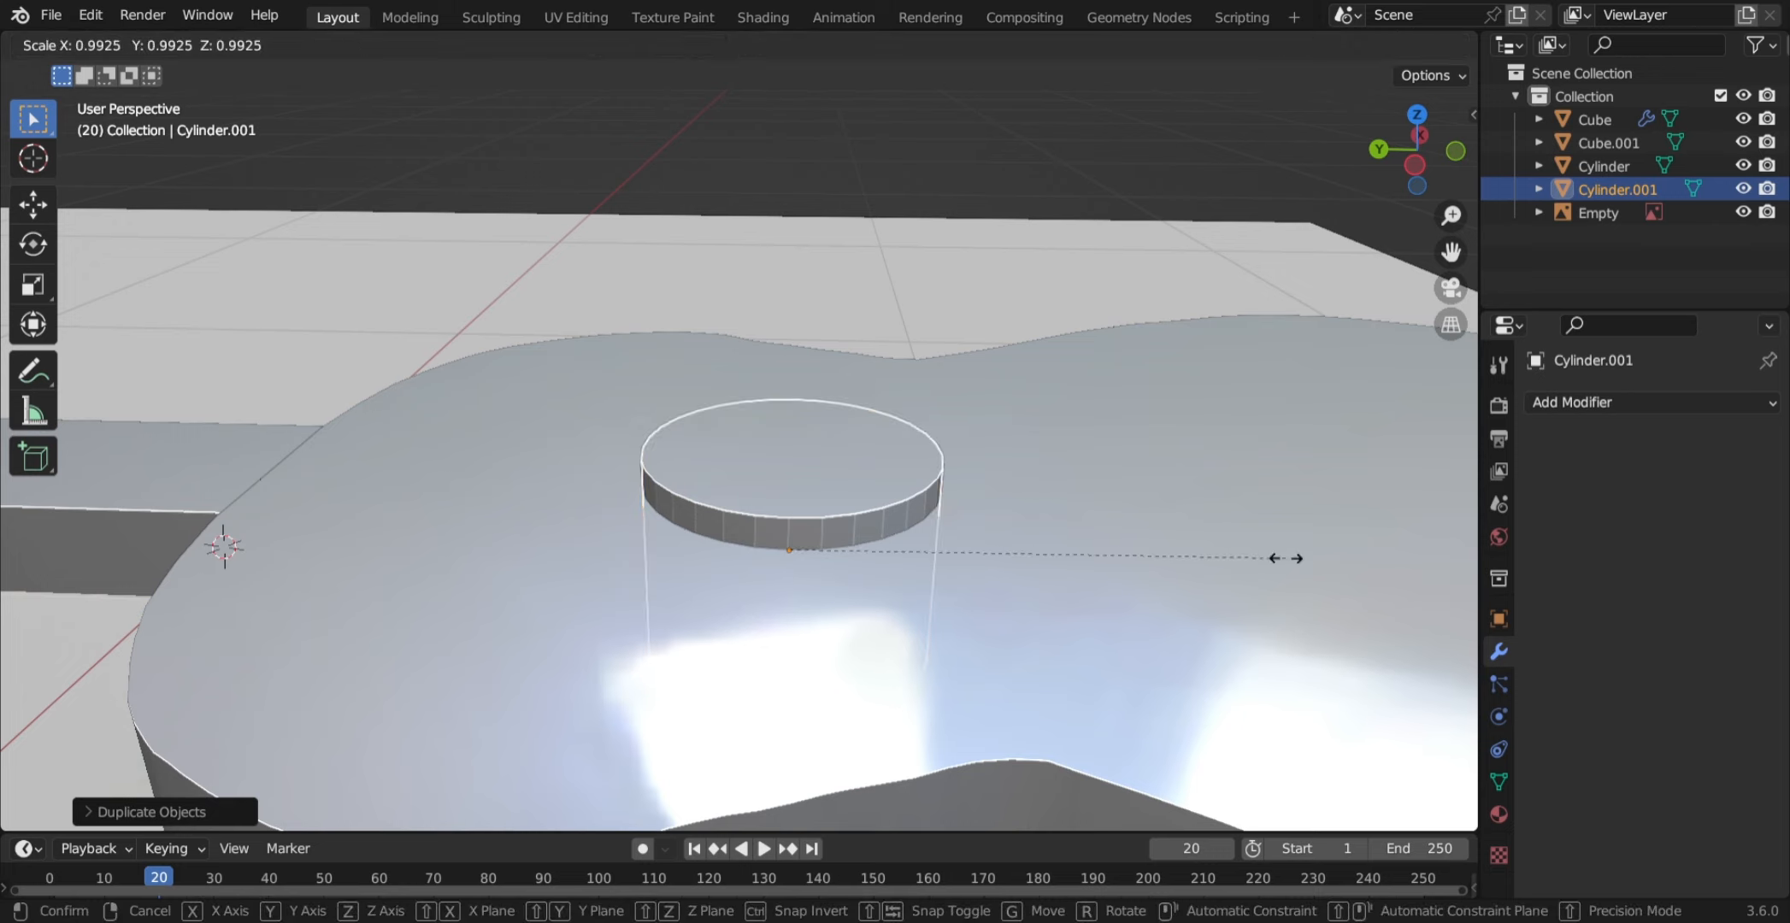
key("shift+z")
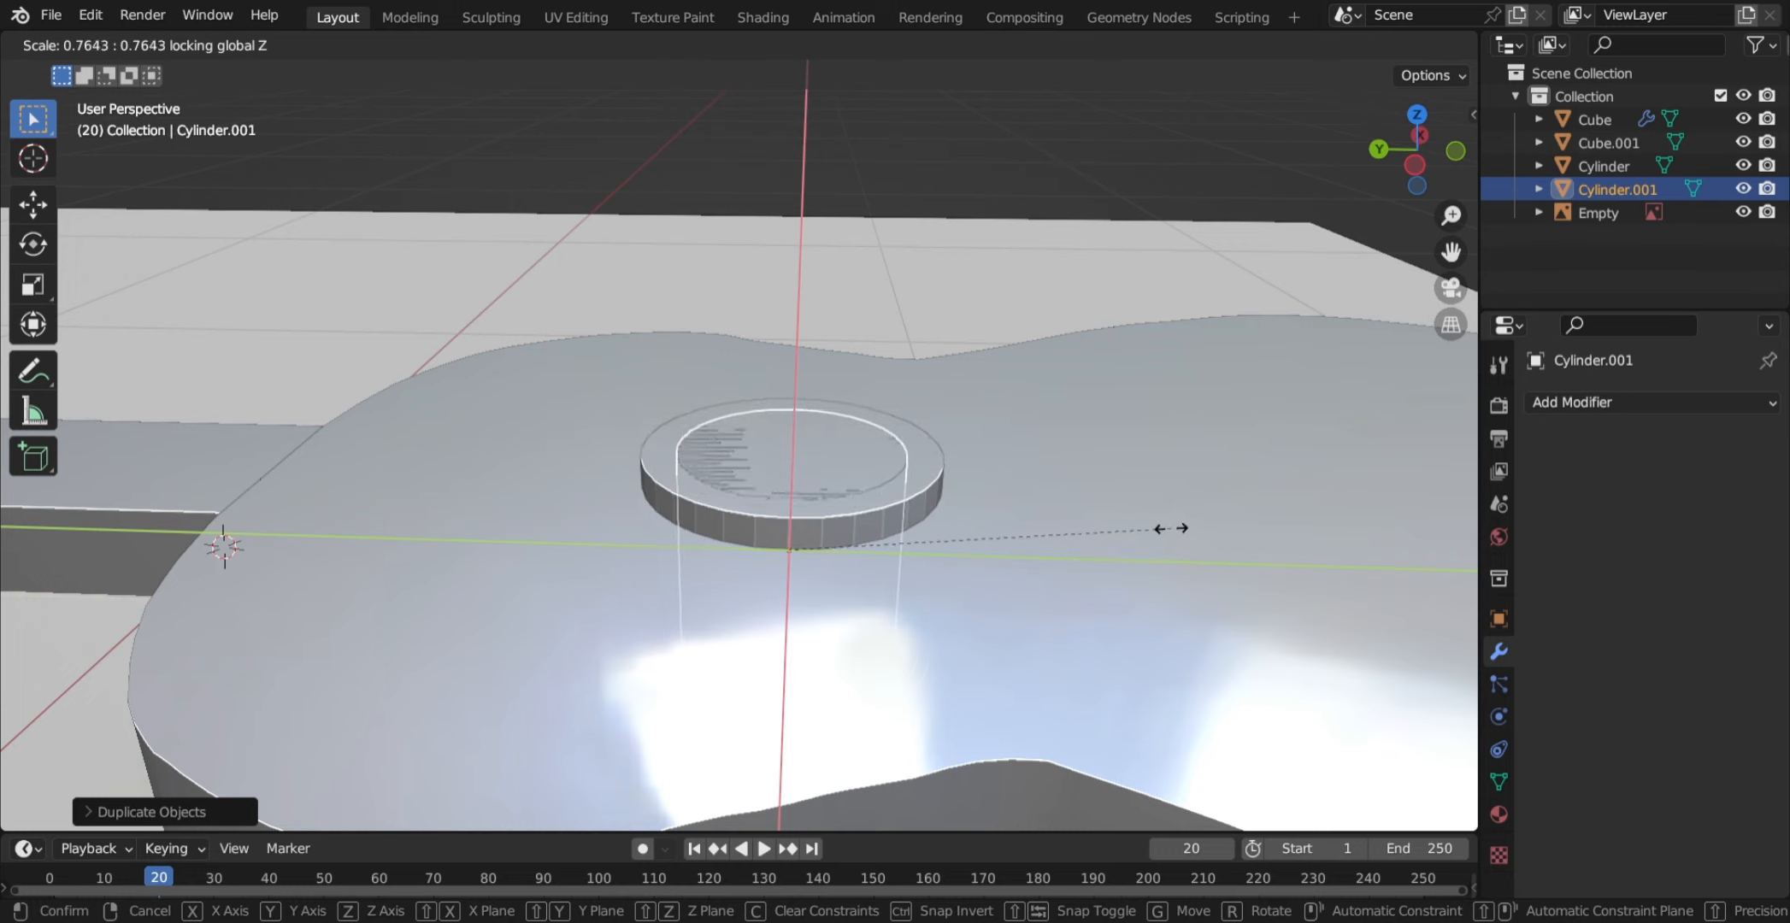
left_click(1172, 528)
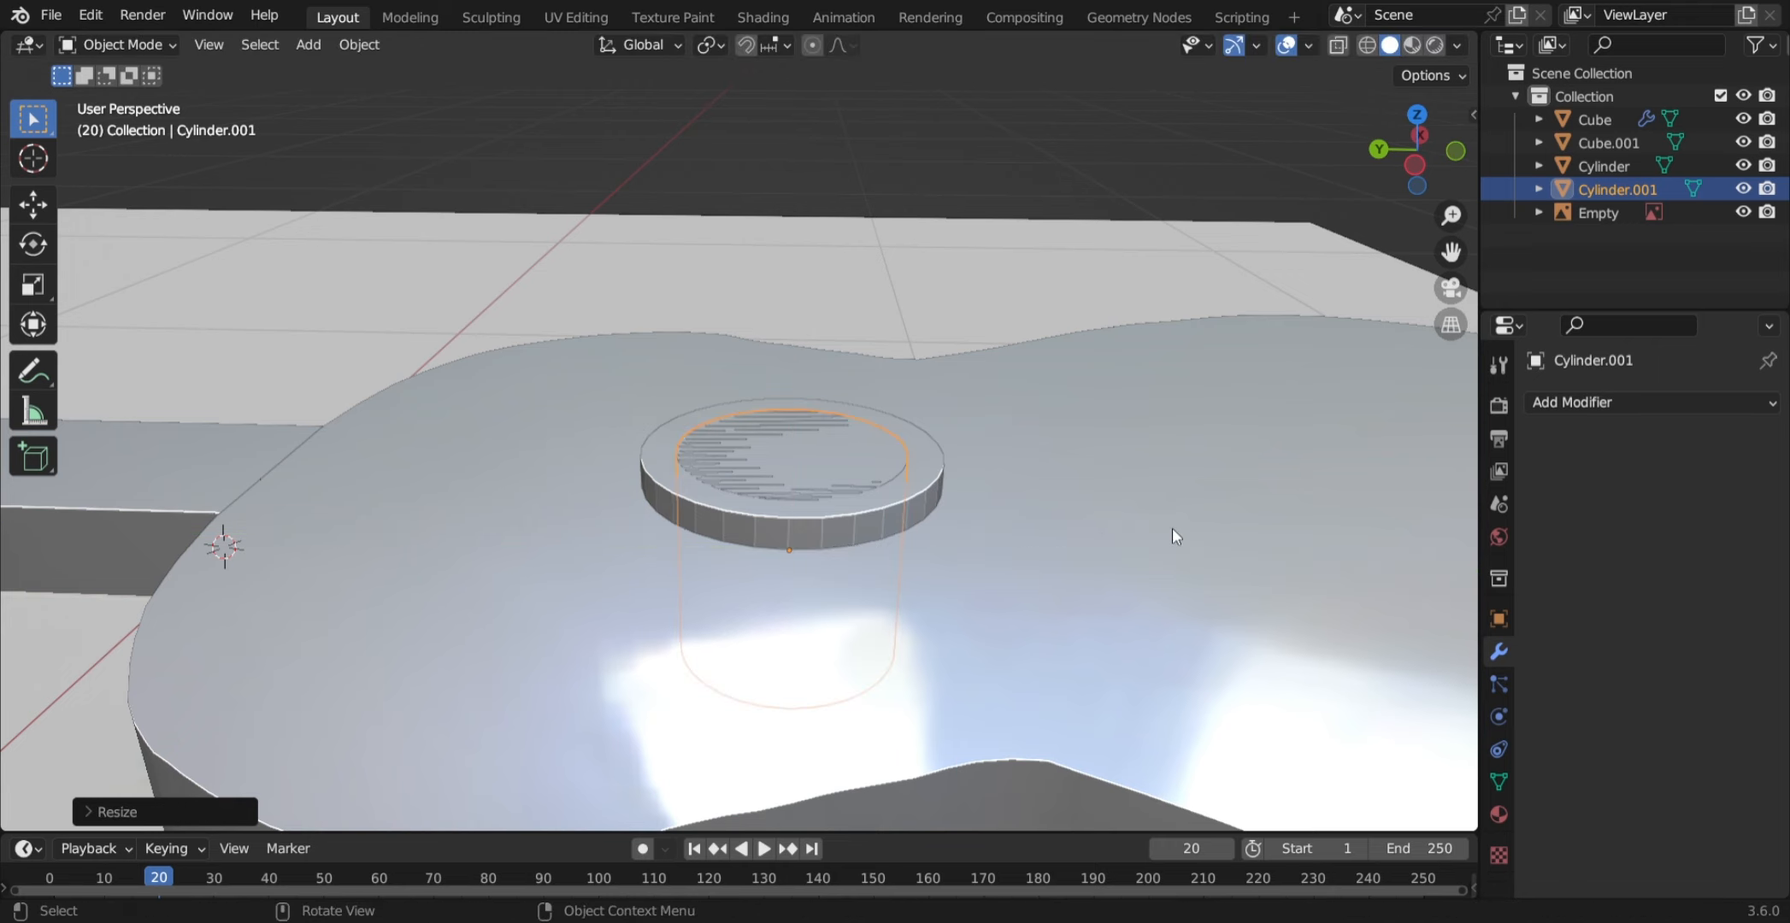
scroll(1042, 473, "up", 3)
middle_click_drag(1031, 473, 949, 465)
scroll(943, 470, "down", 3)
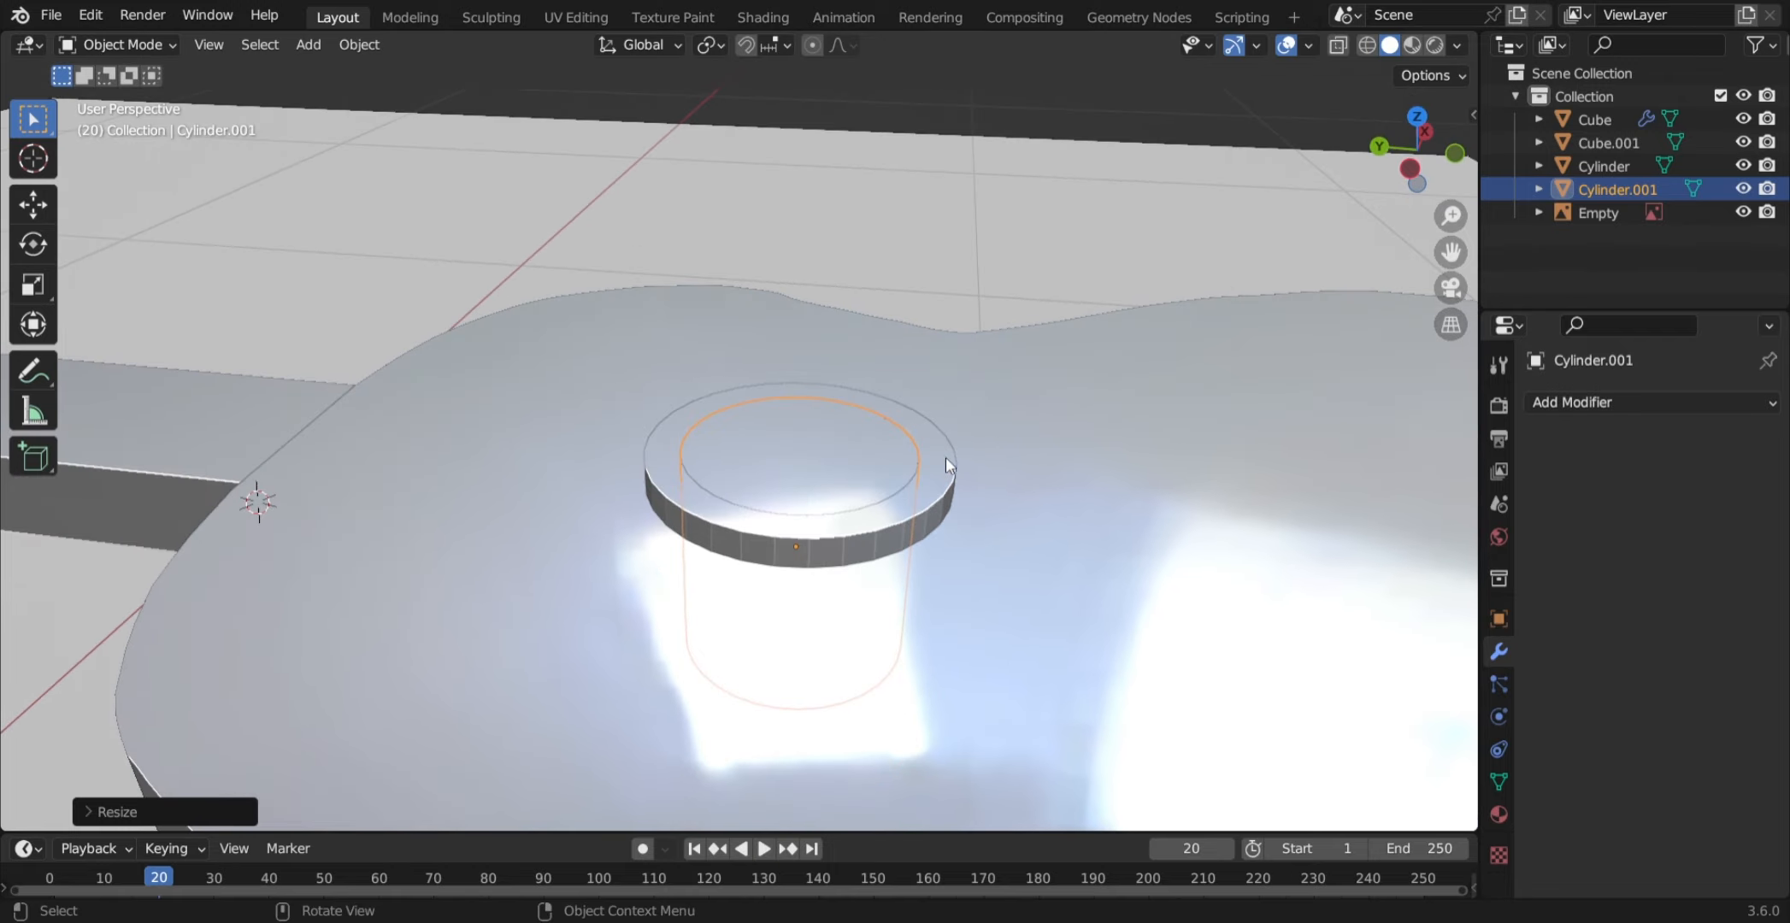
- Replace the cutter object in the guitar body's Boolean modifier with the smaller inner cylinder
left_click(615, 330)
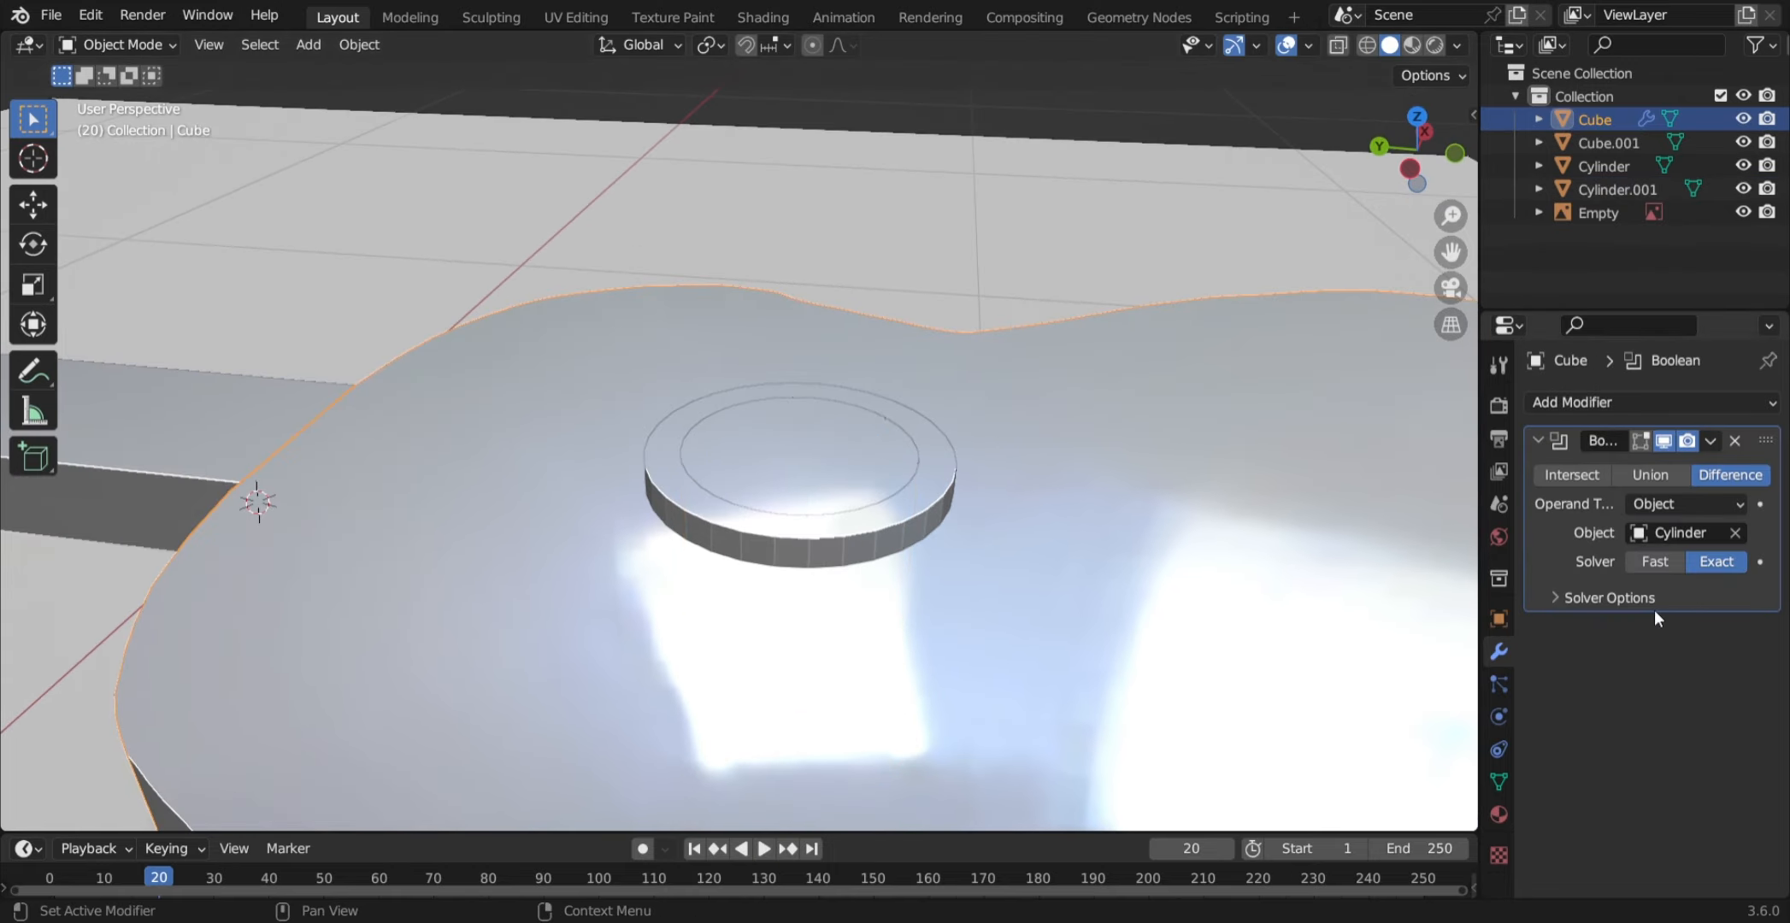
left_click(1735, 533)
left_click(1737, 530)
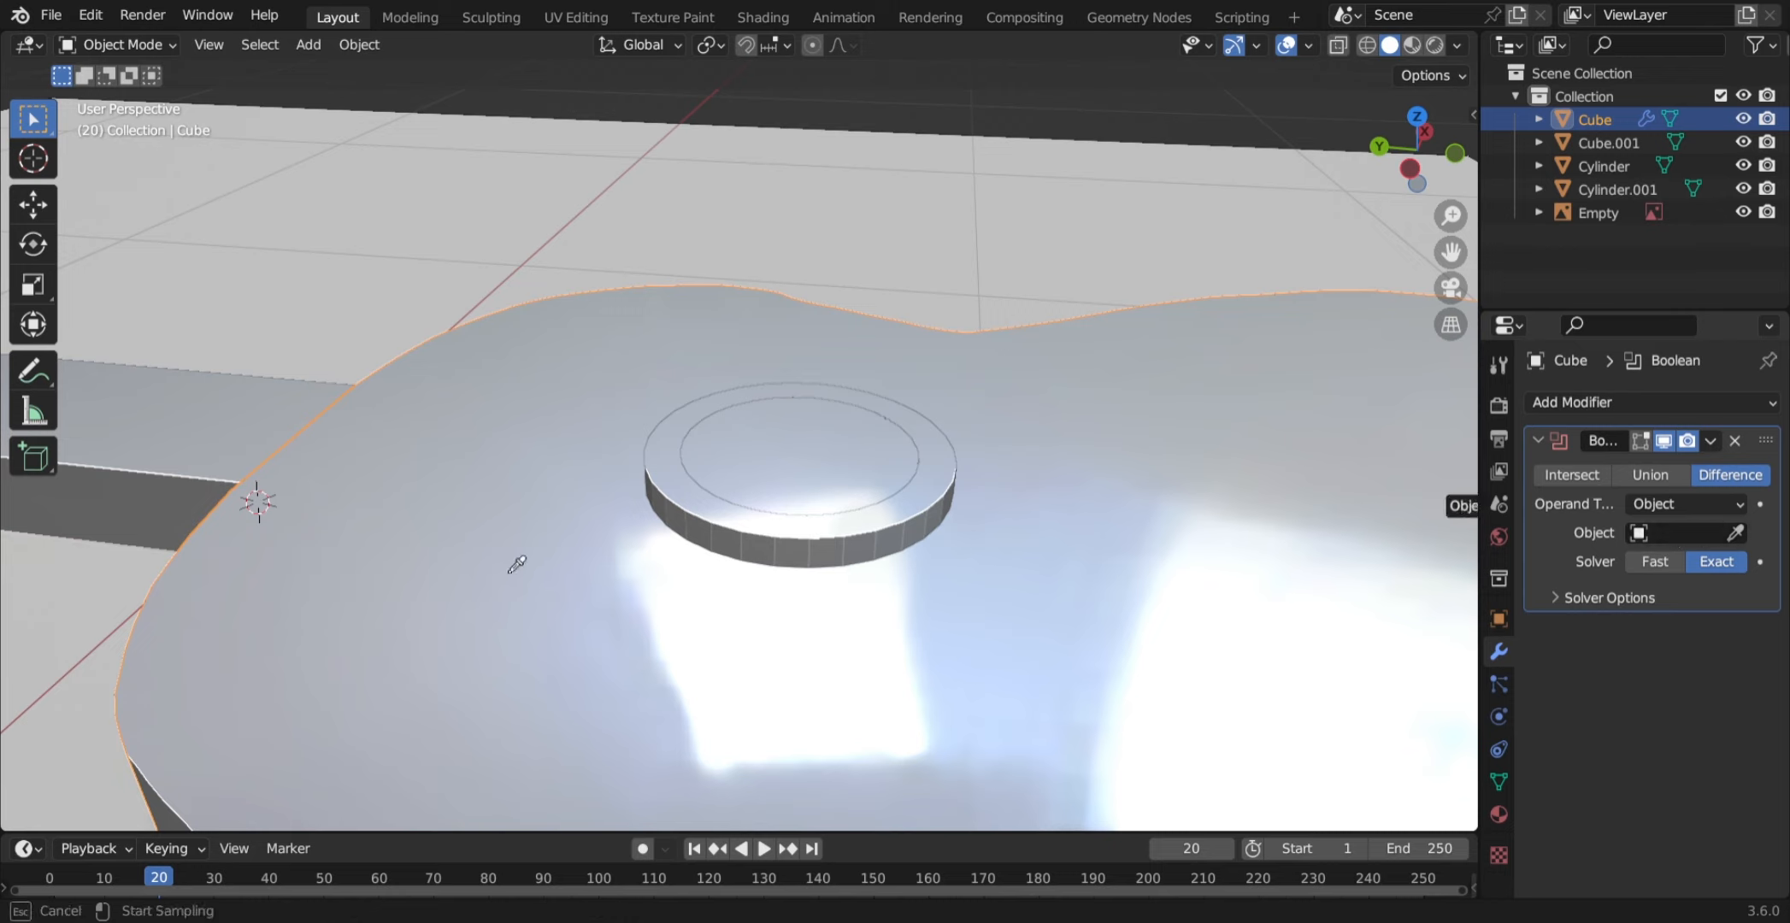
left_click(804, 434)
- Temporarily hide the inner cylinder to check the sound hole, and unhide it
middle_click_drag(804, 438, 709, 435)
left_click(763, 432)
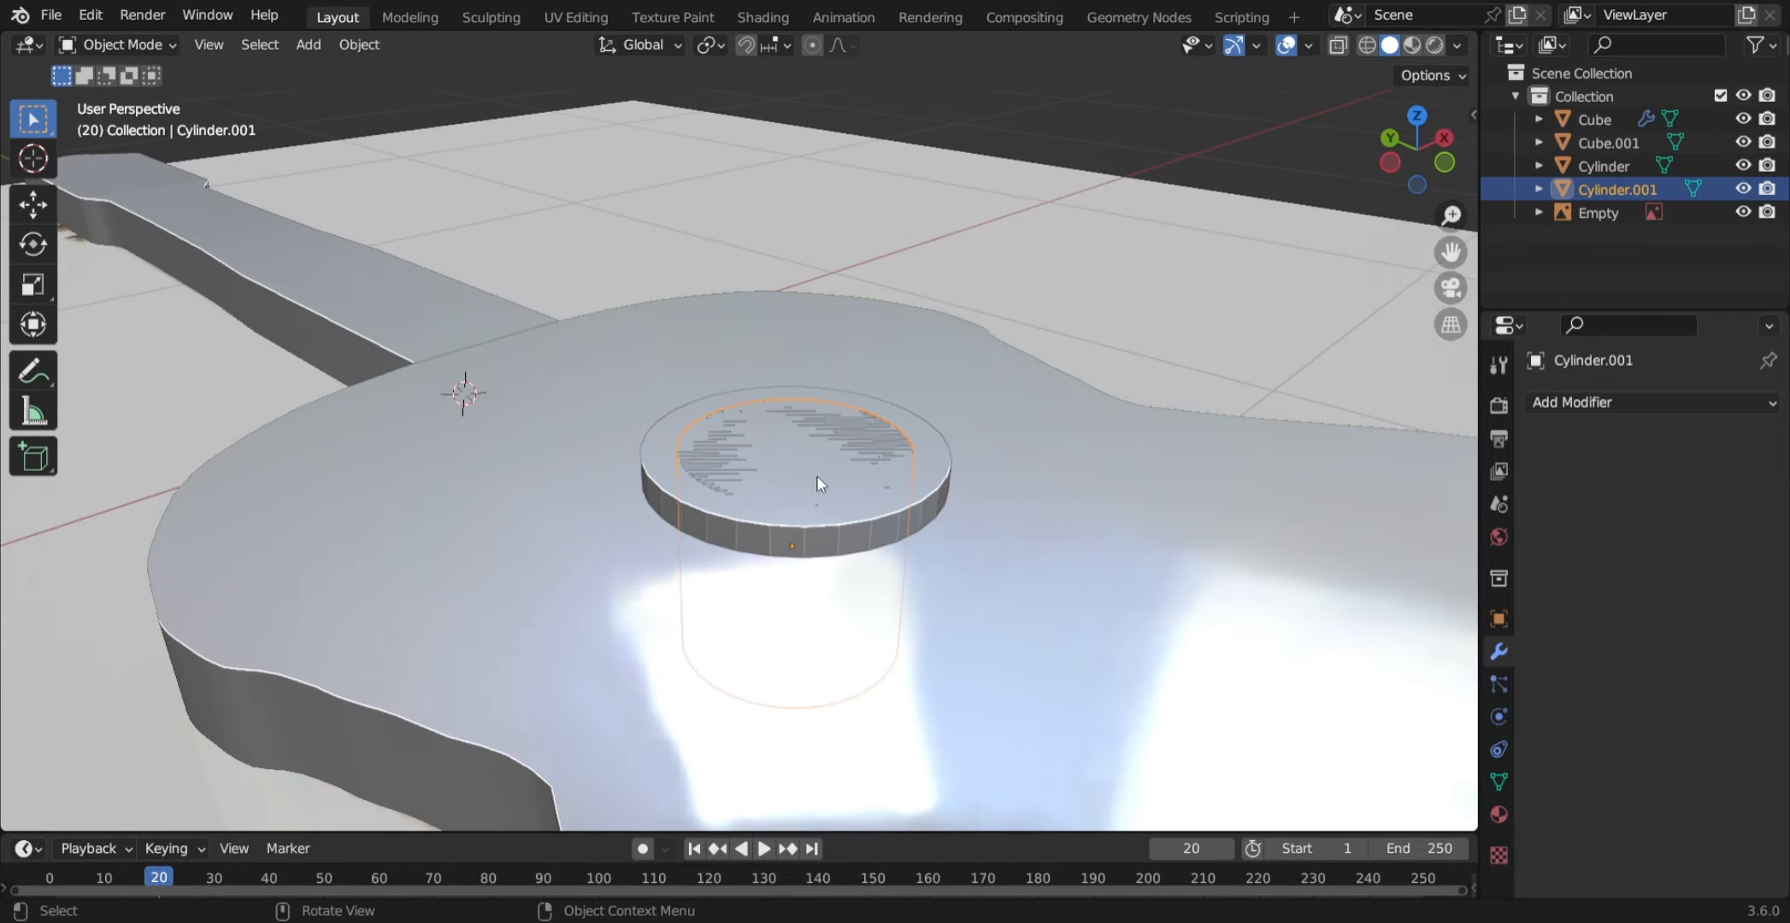
key("h")
middle_click_drag(820, 482, 806, 578)
scroll(805, 577, "up", 3)
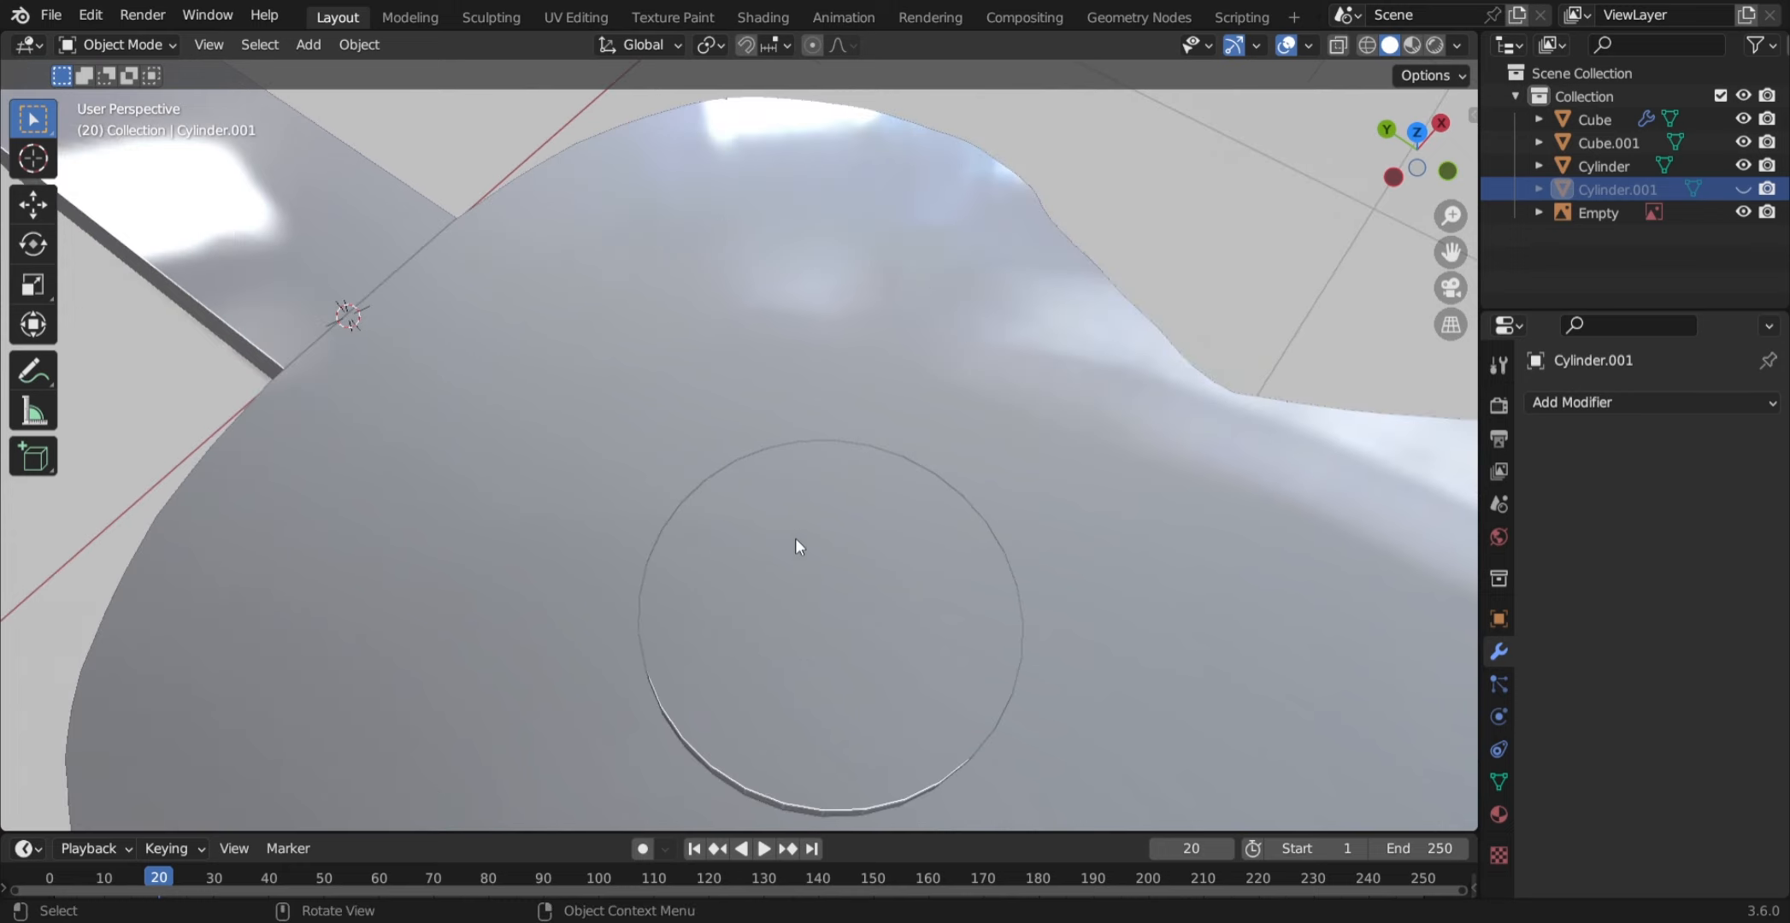
key("alt+h")
middle_click_drag(794, 541, 881, 465)
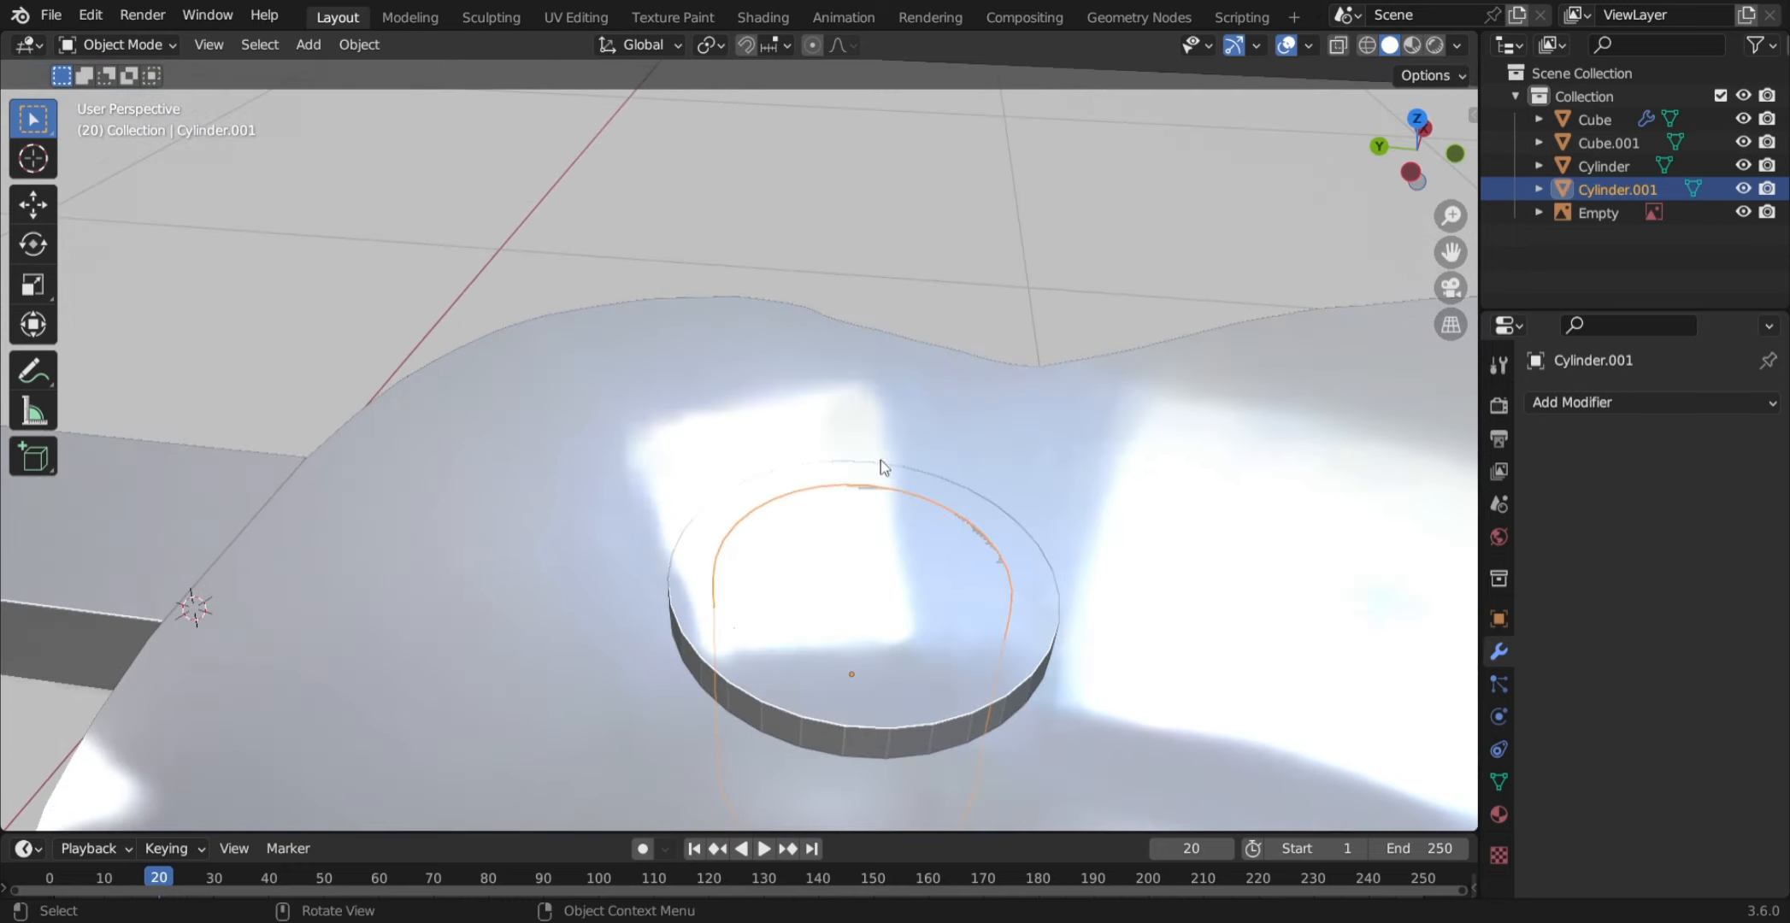
- Add a Boolean Difference modifier to the outer cylinder with the inner cylinder as its cutter object
scroll(700, 580, "up", 2)
left_click(701, 586)
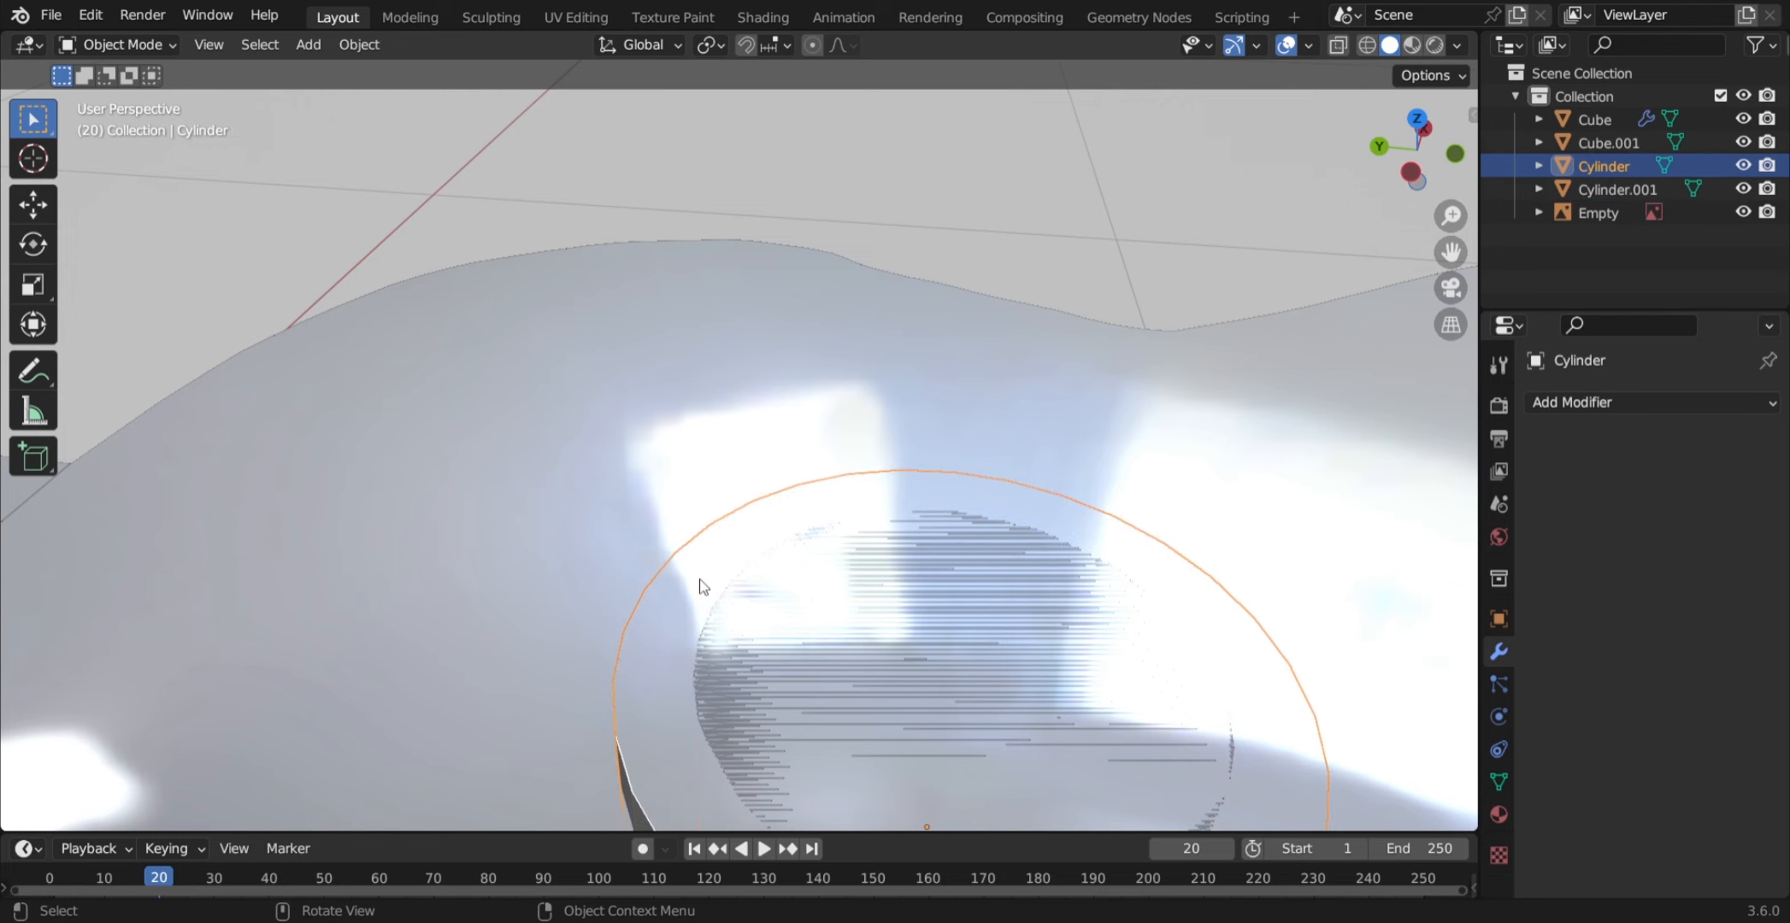
left_click(1592, 402)
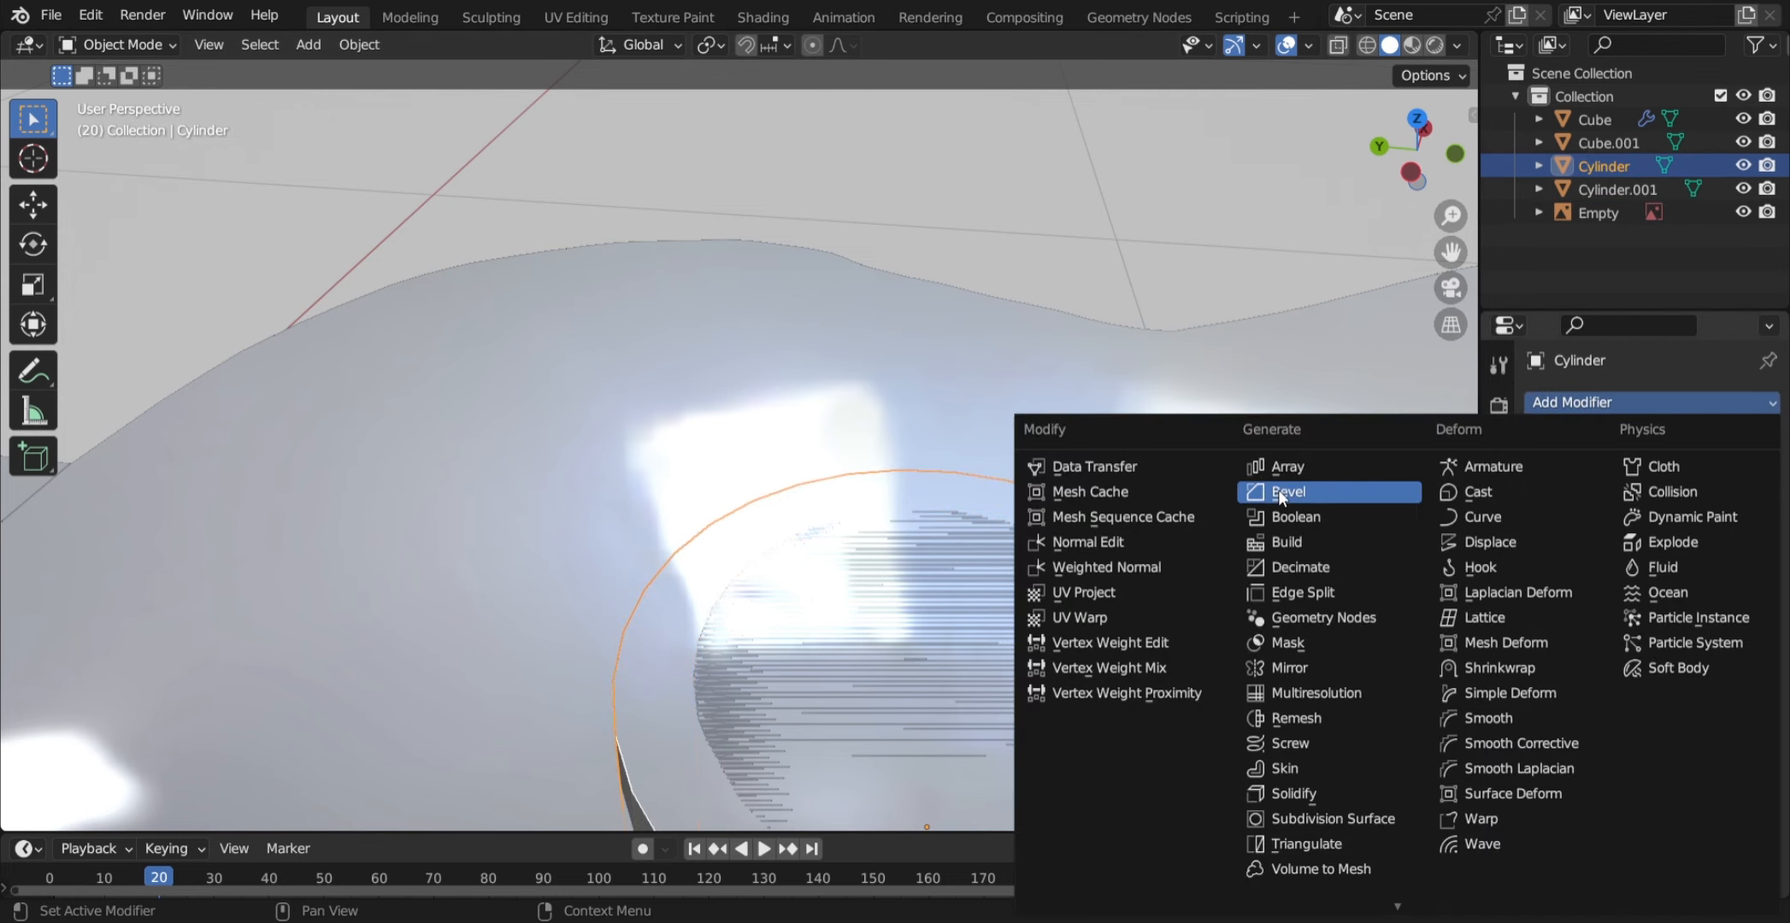
left_click(1293, 514)
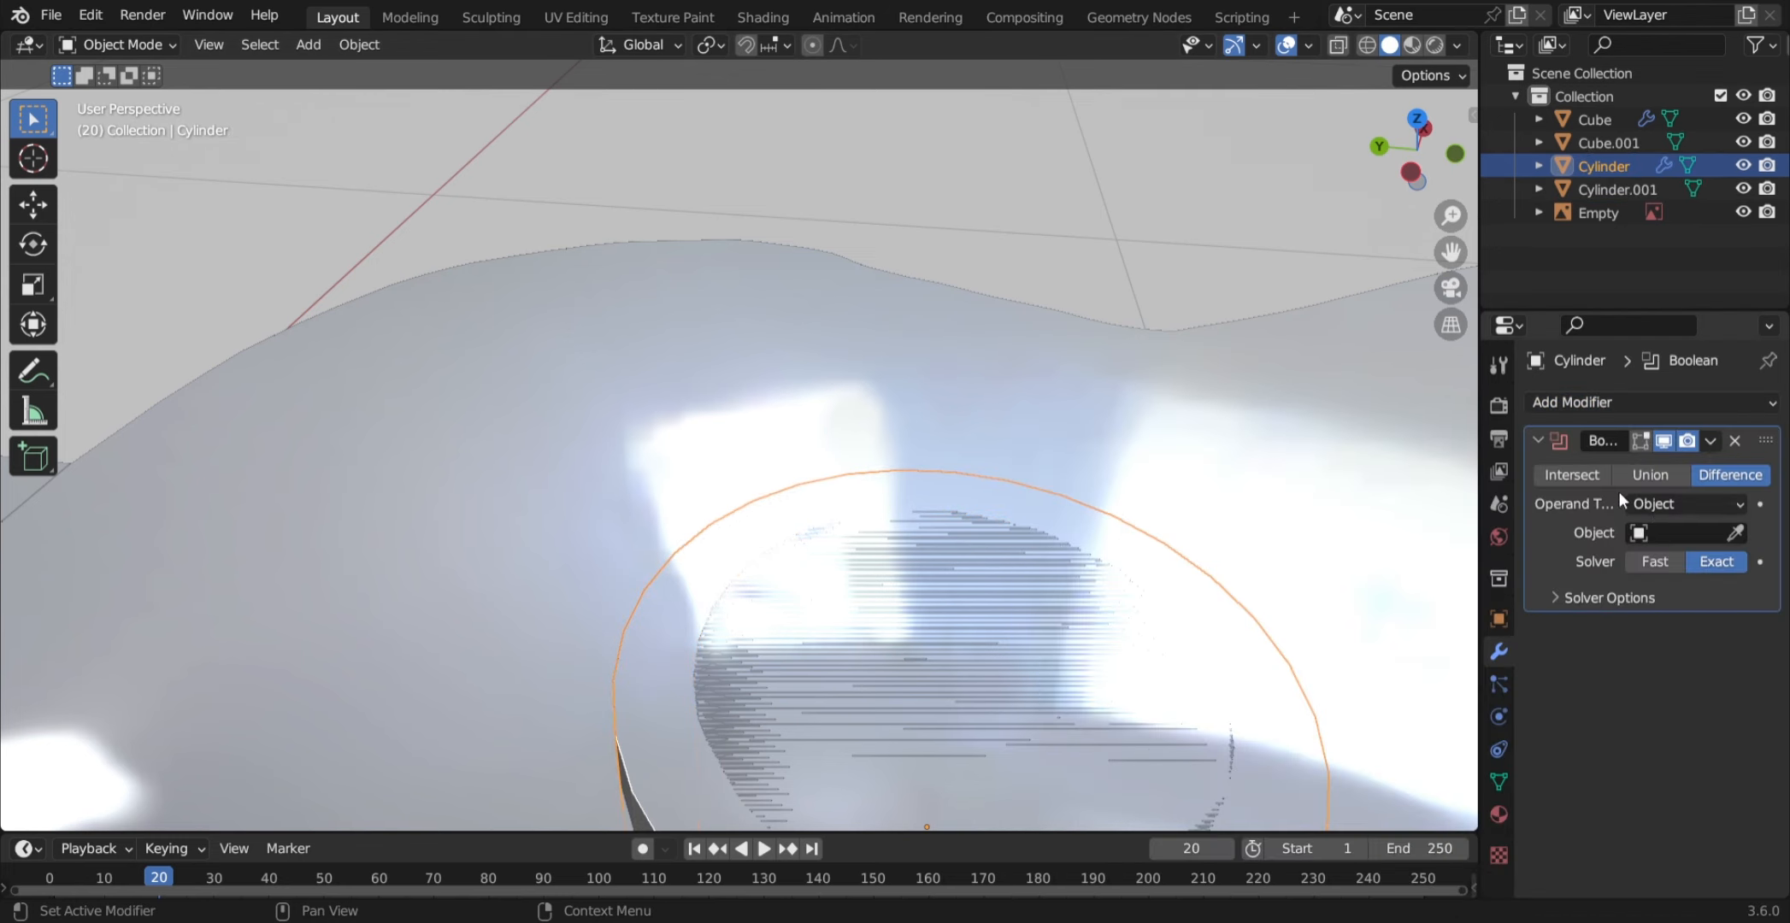
left_click(1736, 531)
left_click(1025, 684)
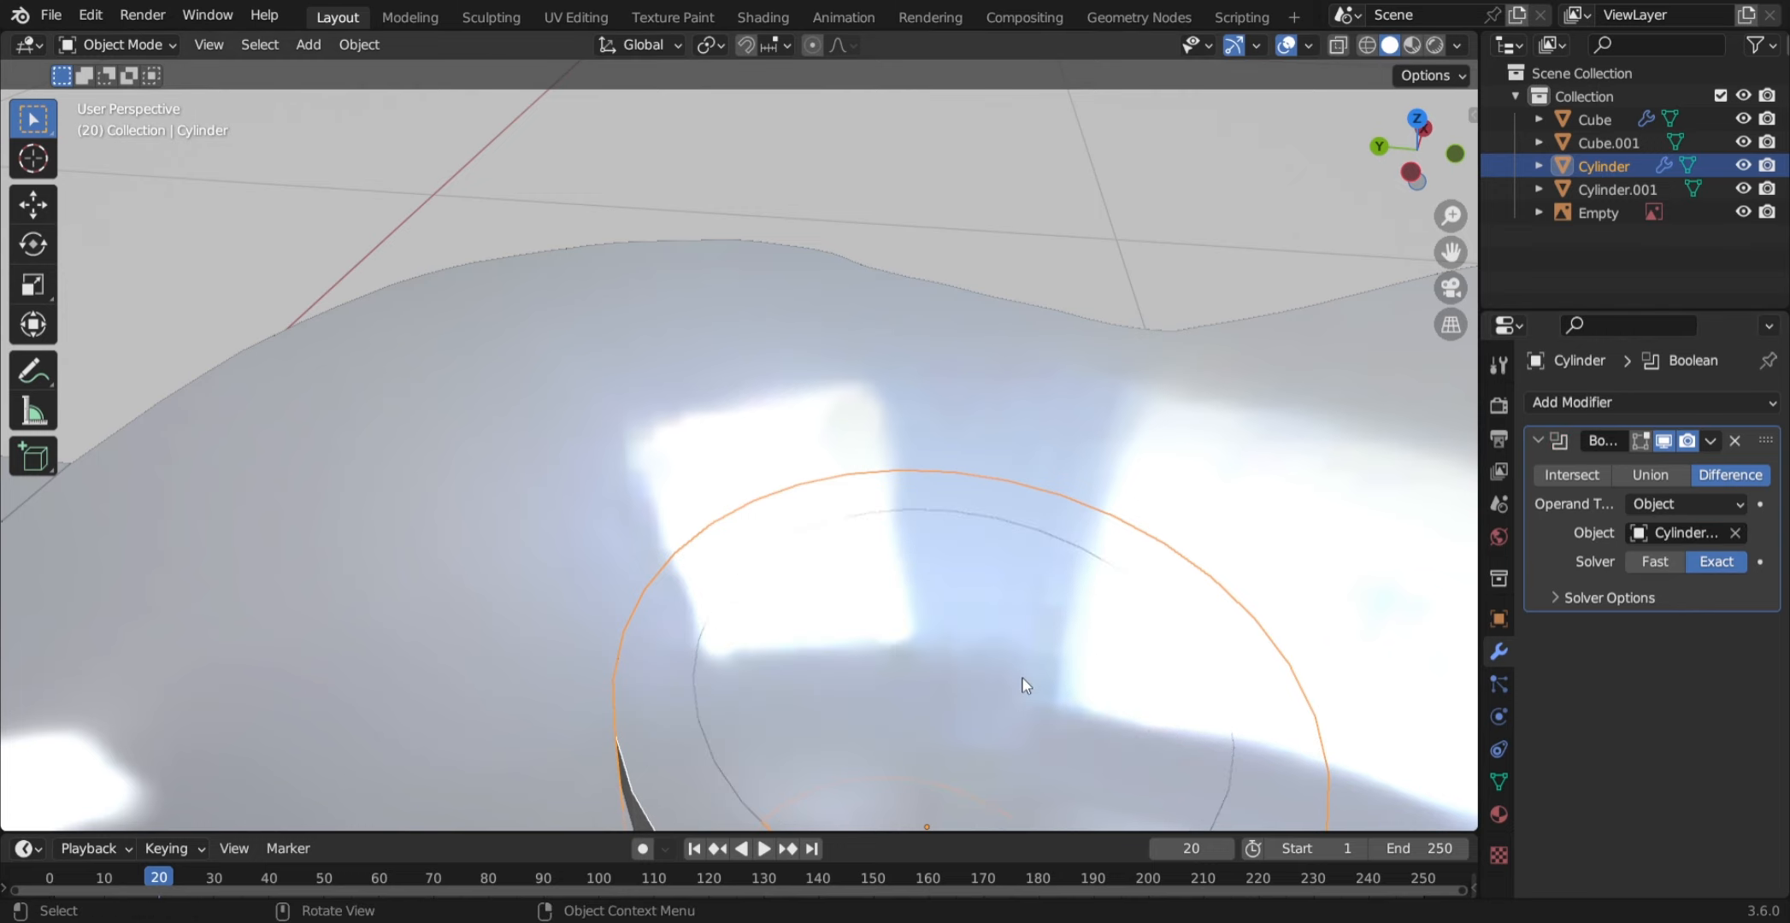
- Select the inner cylinder and shrink it very slightly in X and Y, leaving Z unscaled
scroll(1024, 684, "down", 3)
left_click(882, 581)
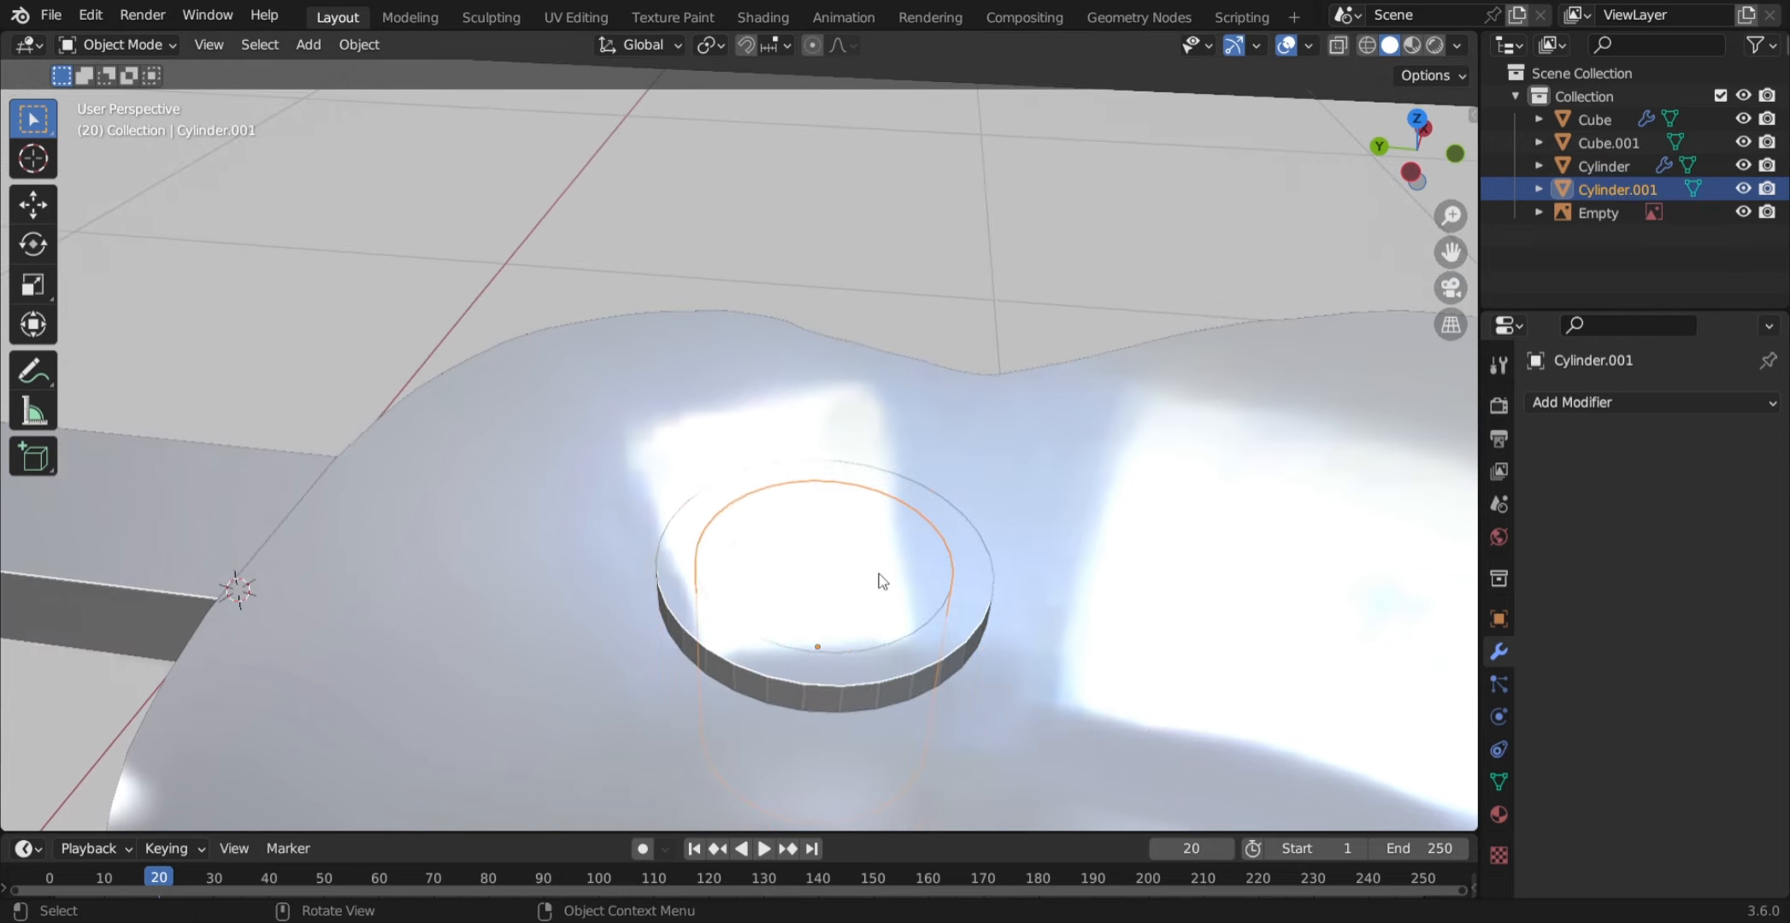
scroll(882, 581, "up", 2)
middle_click_drag(879, 579, 605, 486)
key("h")
key("alt+h")
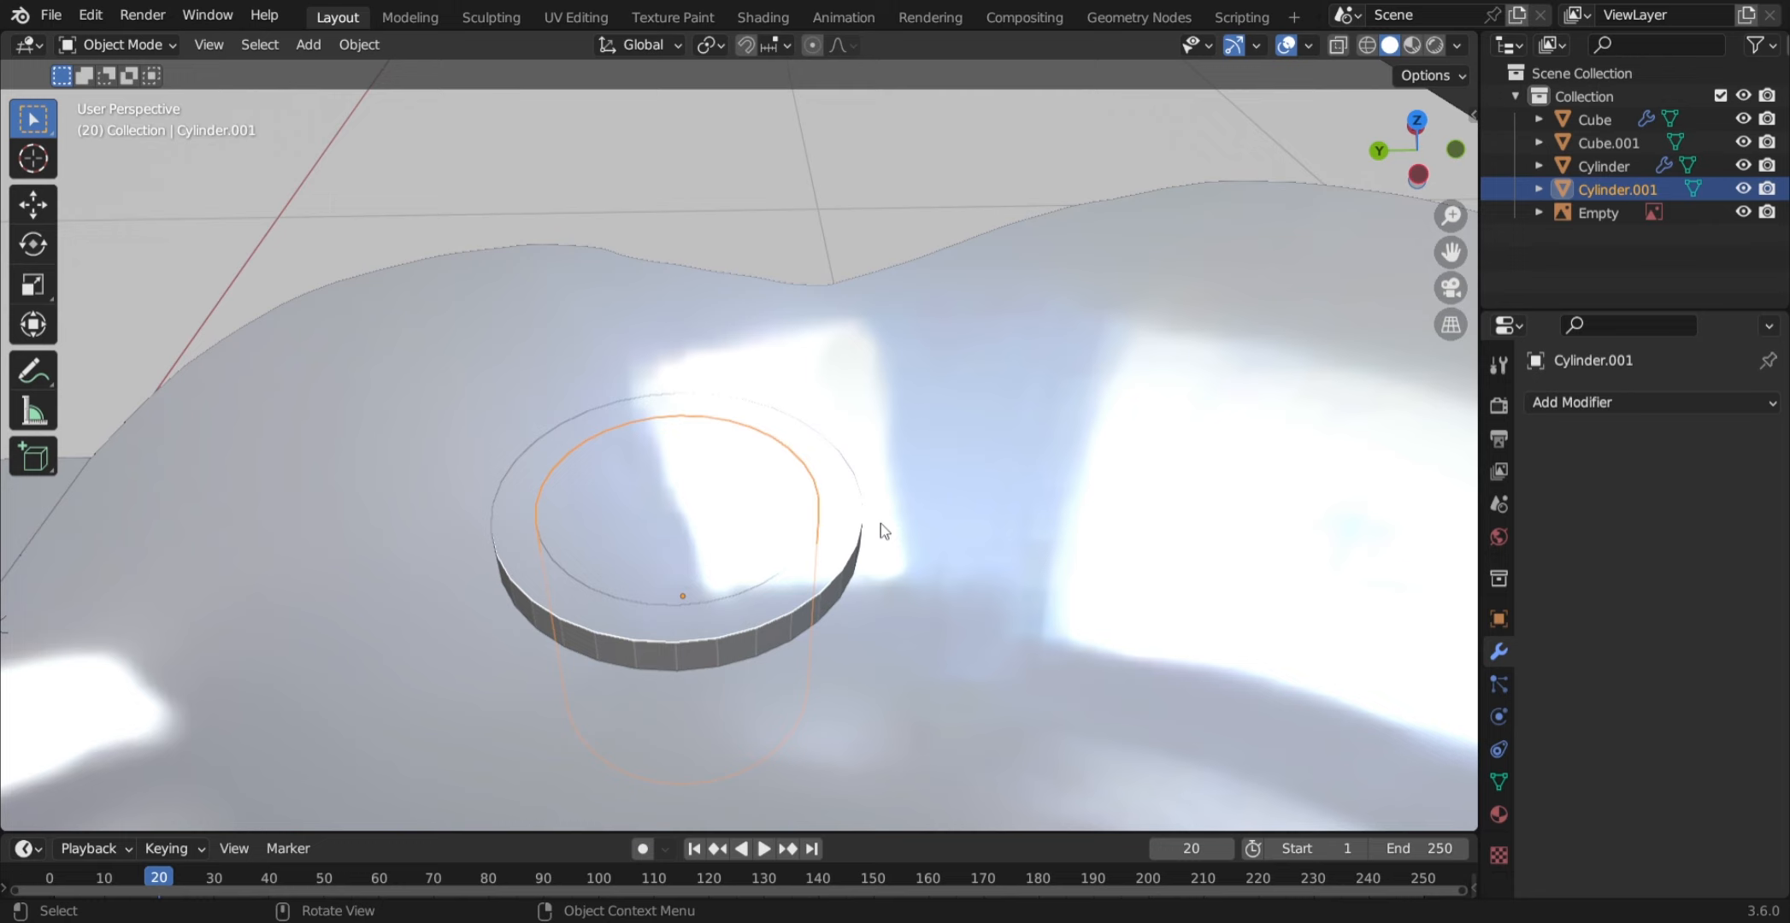
key("s")
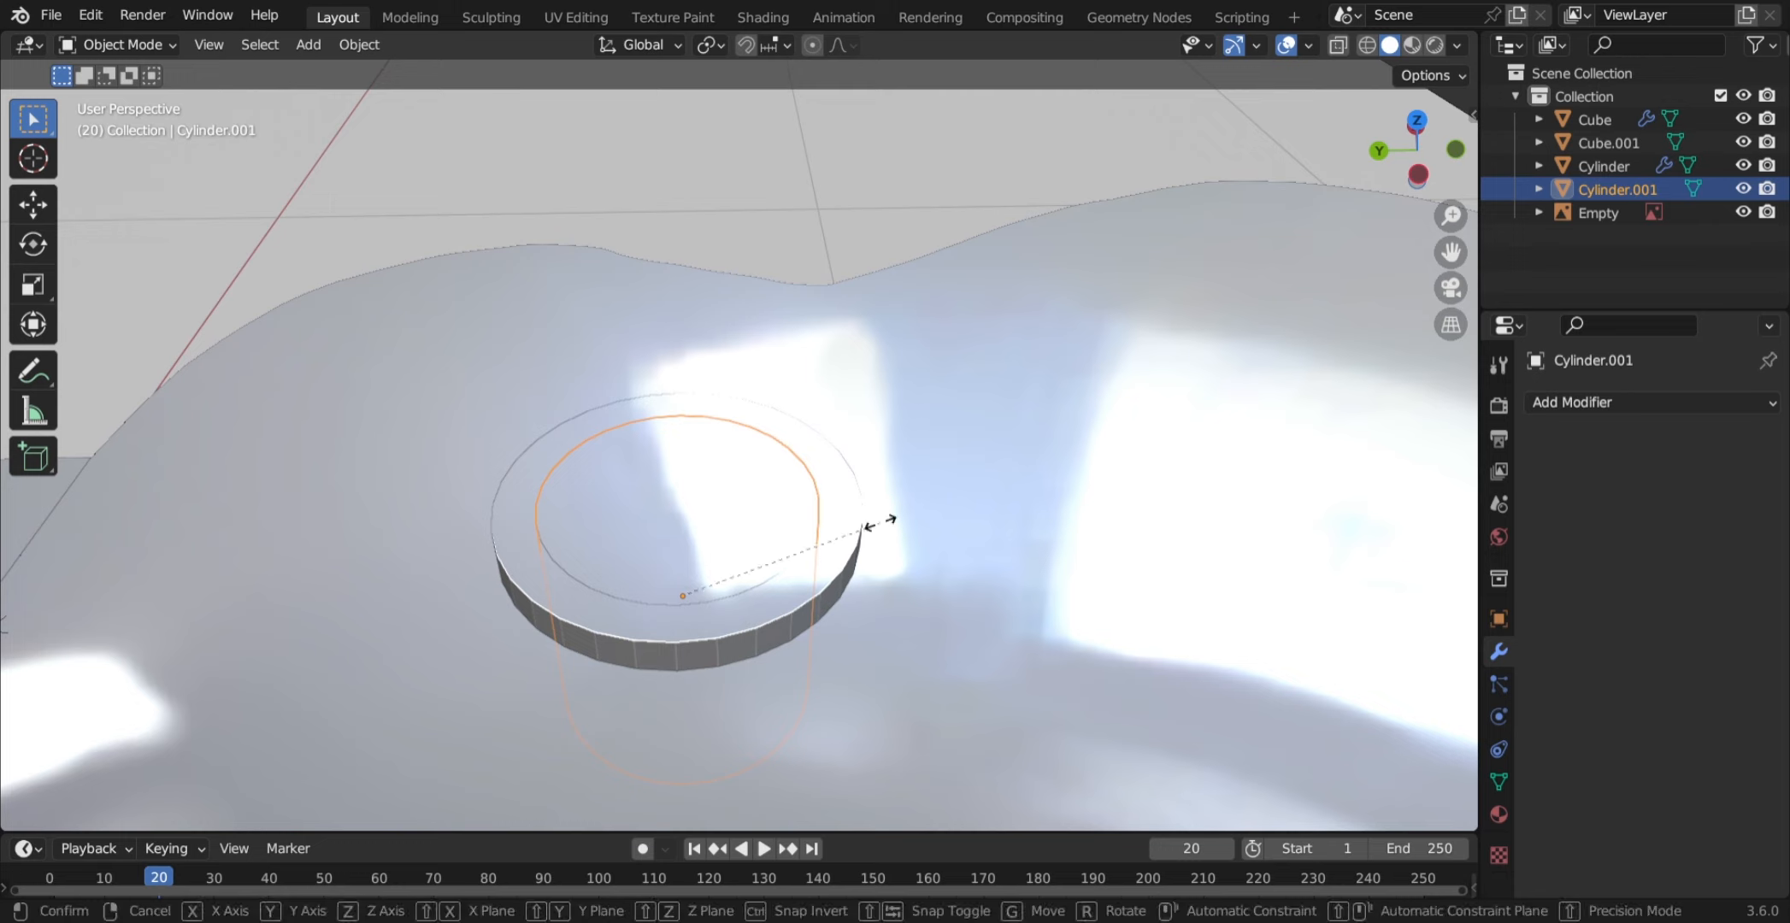
key("shift+z")
left_click(877, 524)
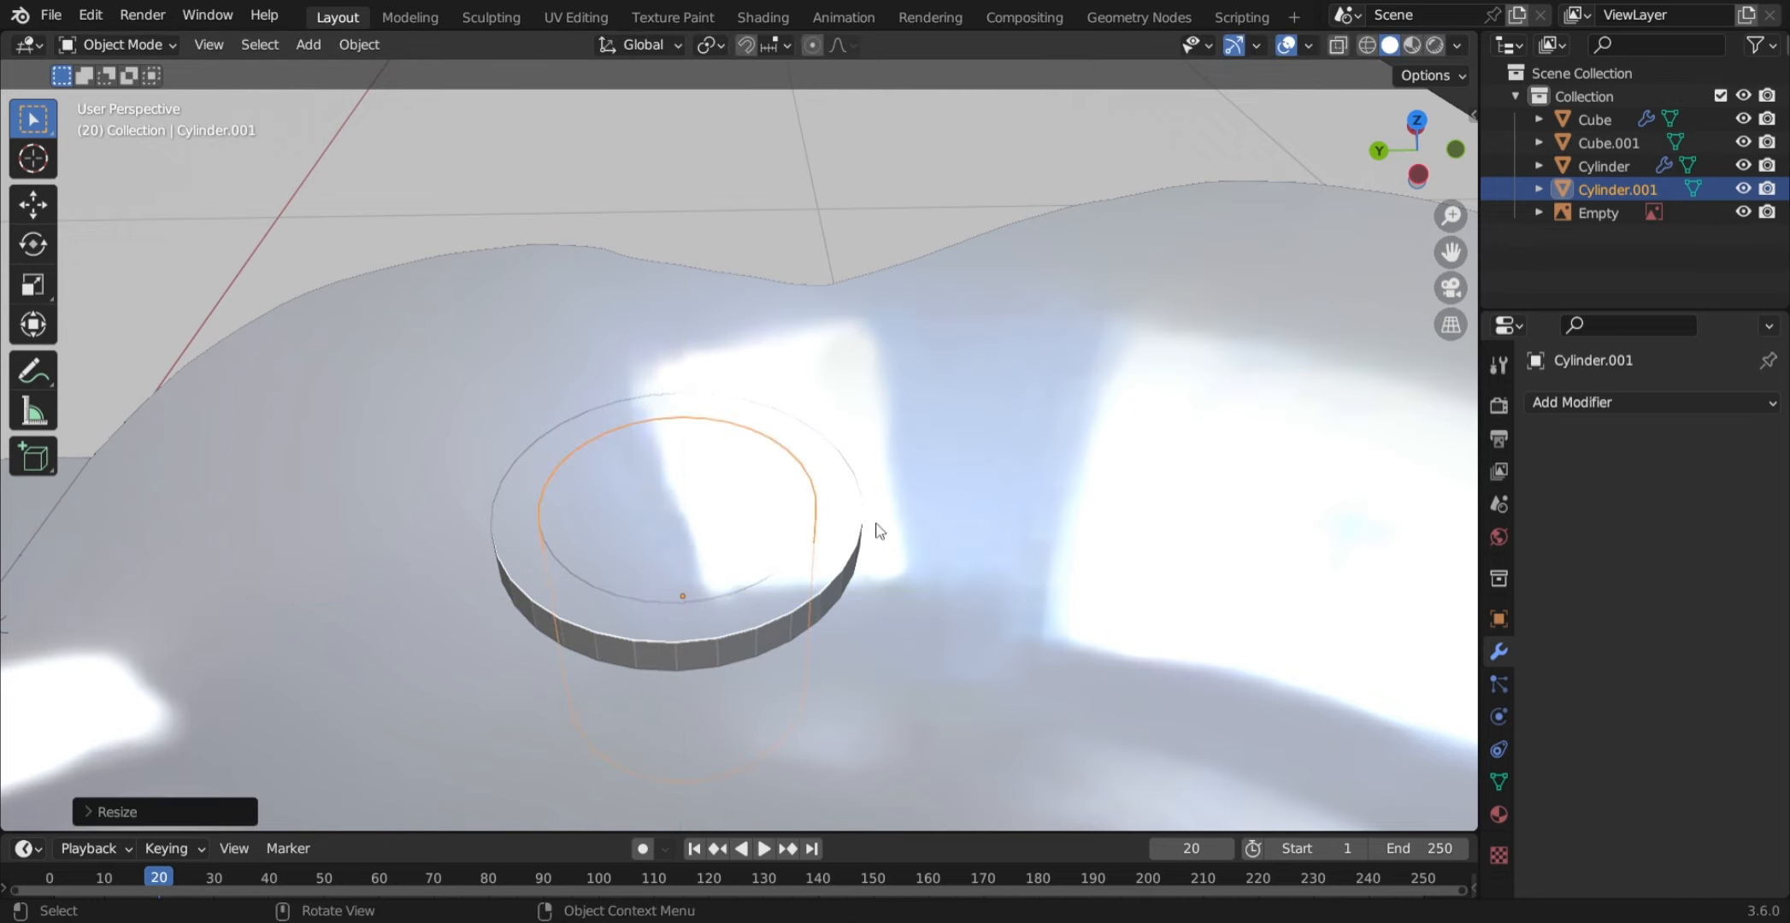
- Hide the inner cylinder and the reference image, and inspect the ring around the sound hole
key("h")
middle_click_drag(701, 490, 568, 475)
left_click(962, 212)
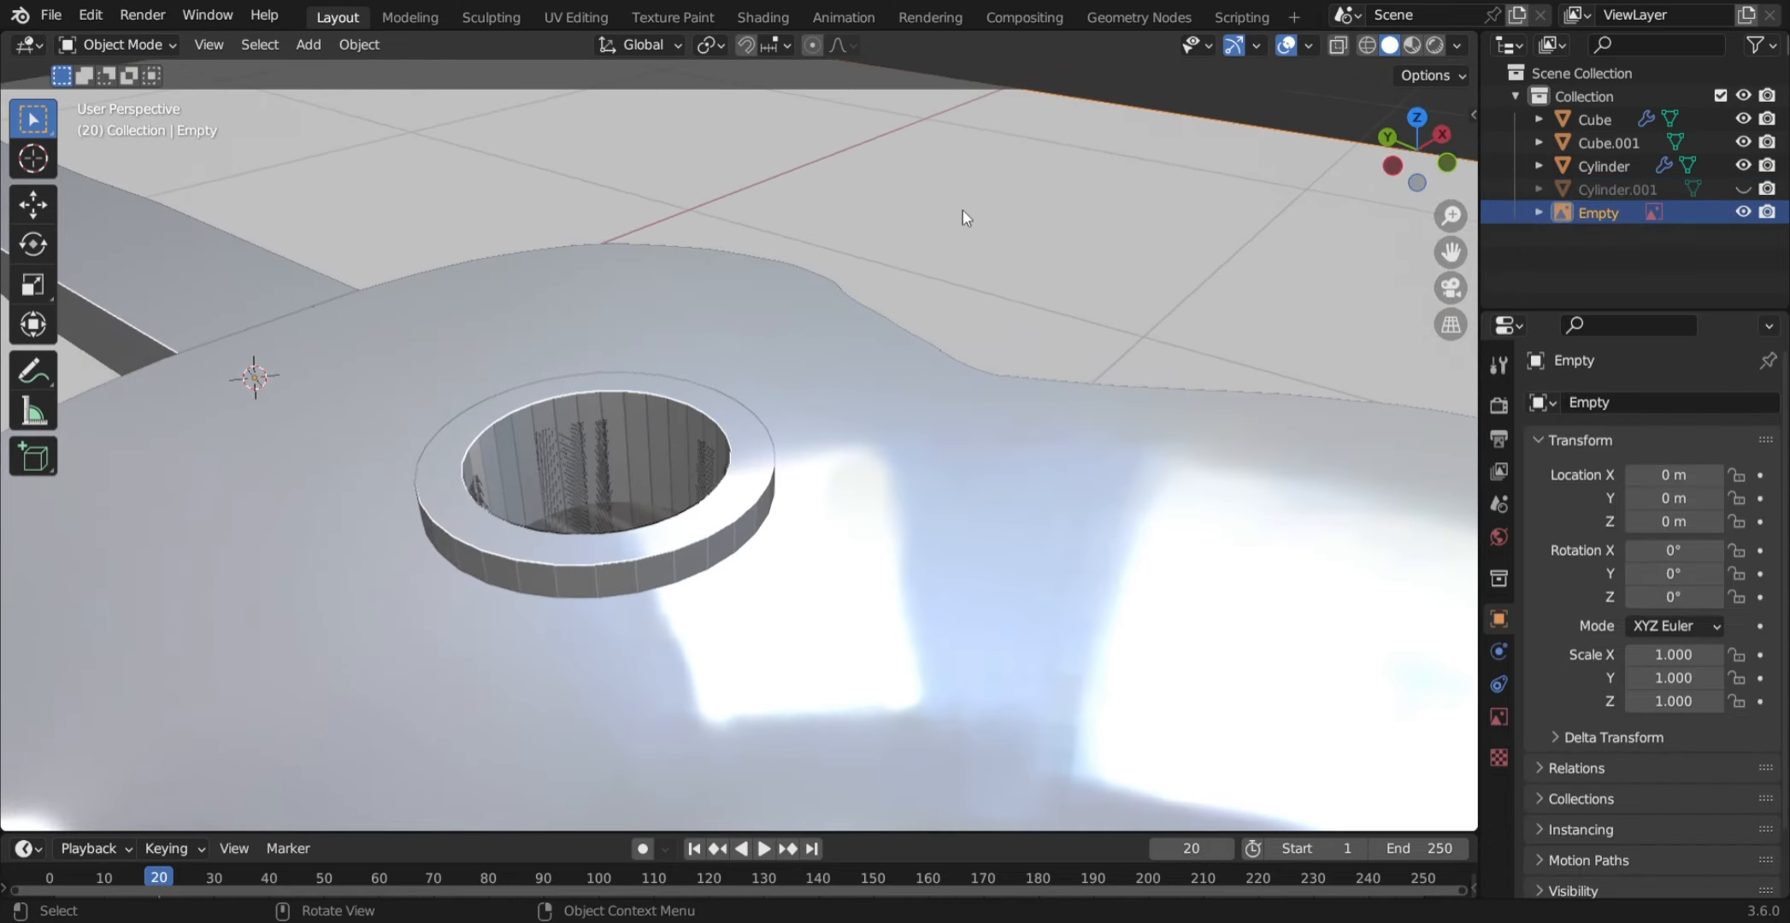
key("h")
middle_click_drag(850, 278, 983, 508)
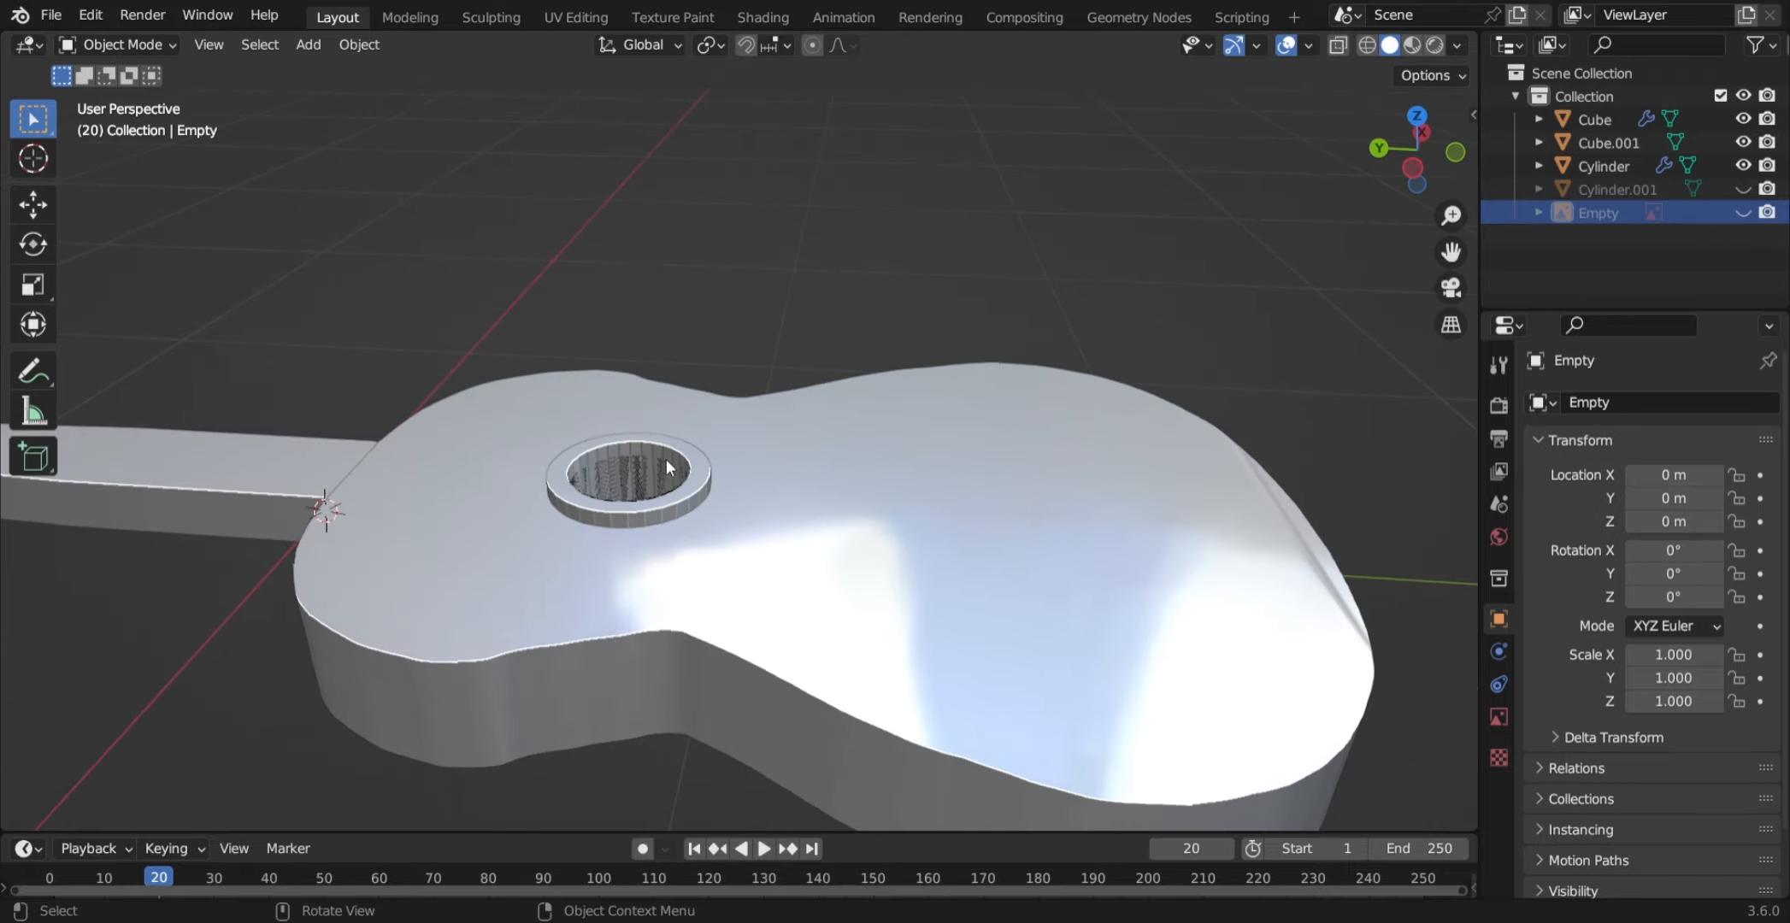
middle_click_drag(666, 460, 748, 451)
scroll(718, 461, "down", 3)
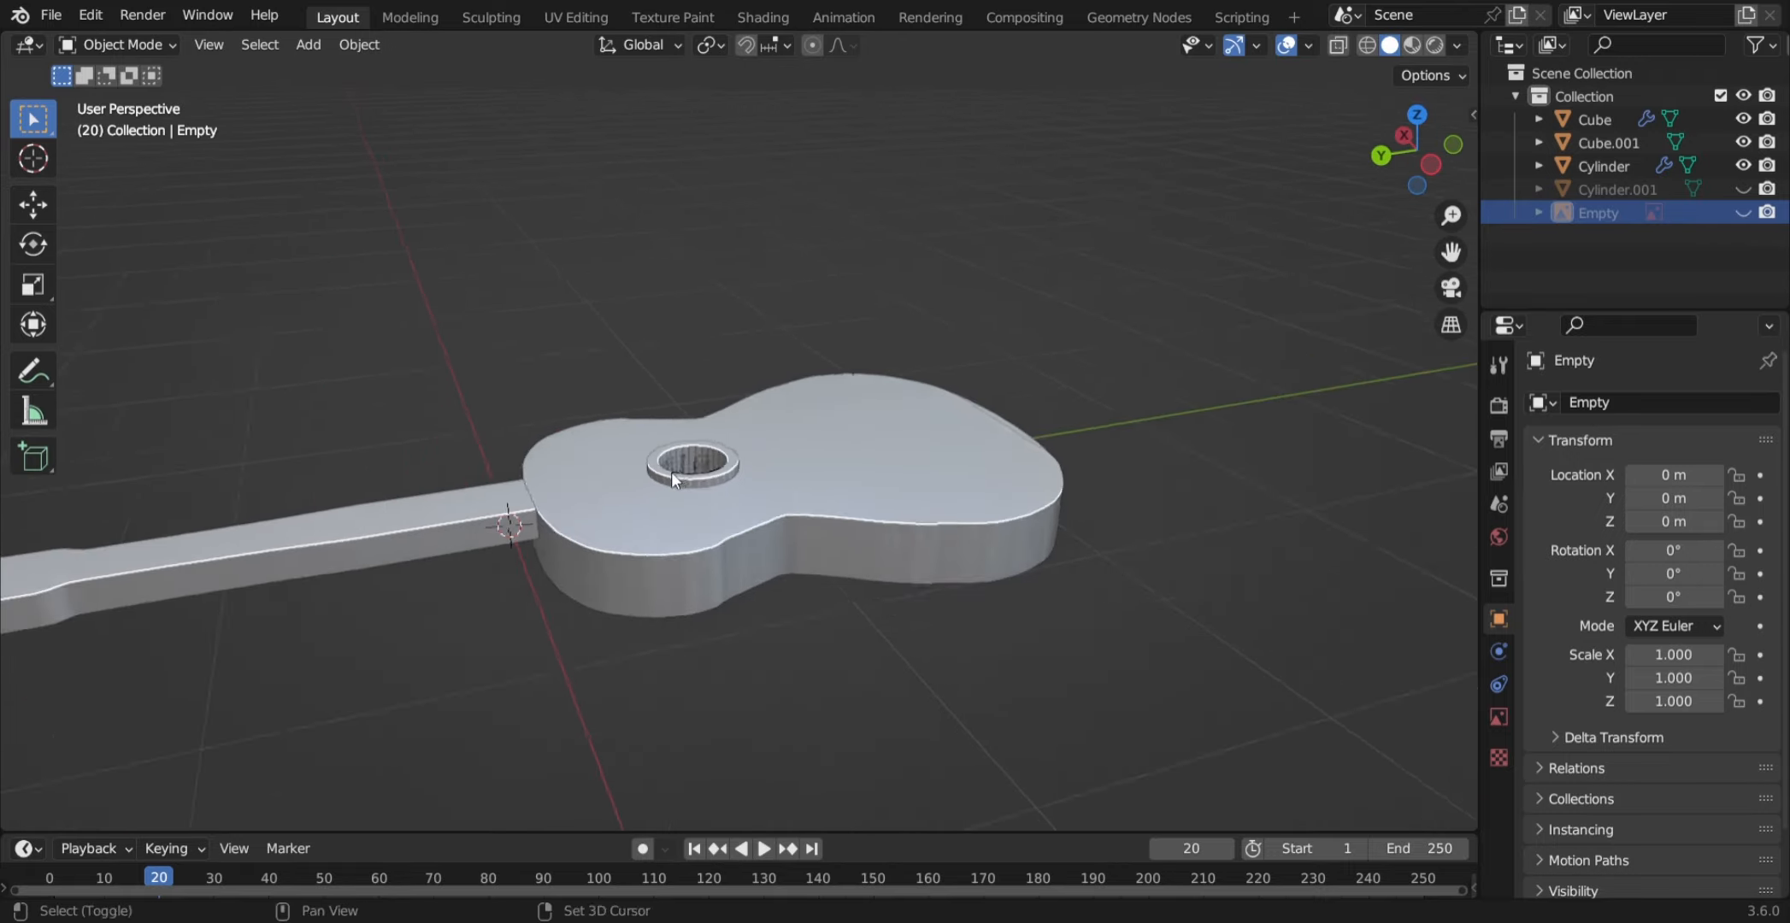
scroll(671, 471, "up", 5)
middle_click_drag(760, 534, 680, 477)
scroll(925, 640, "up", 3)
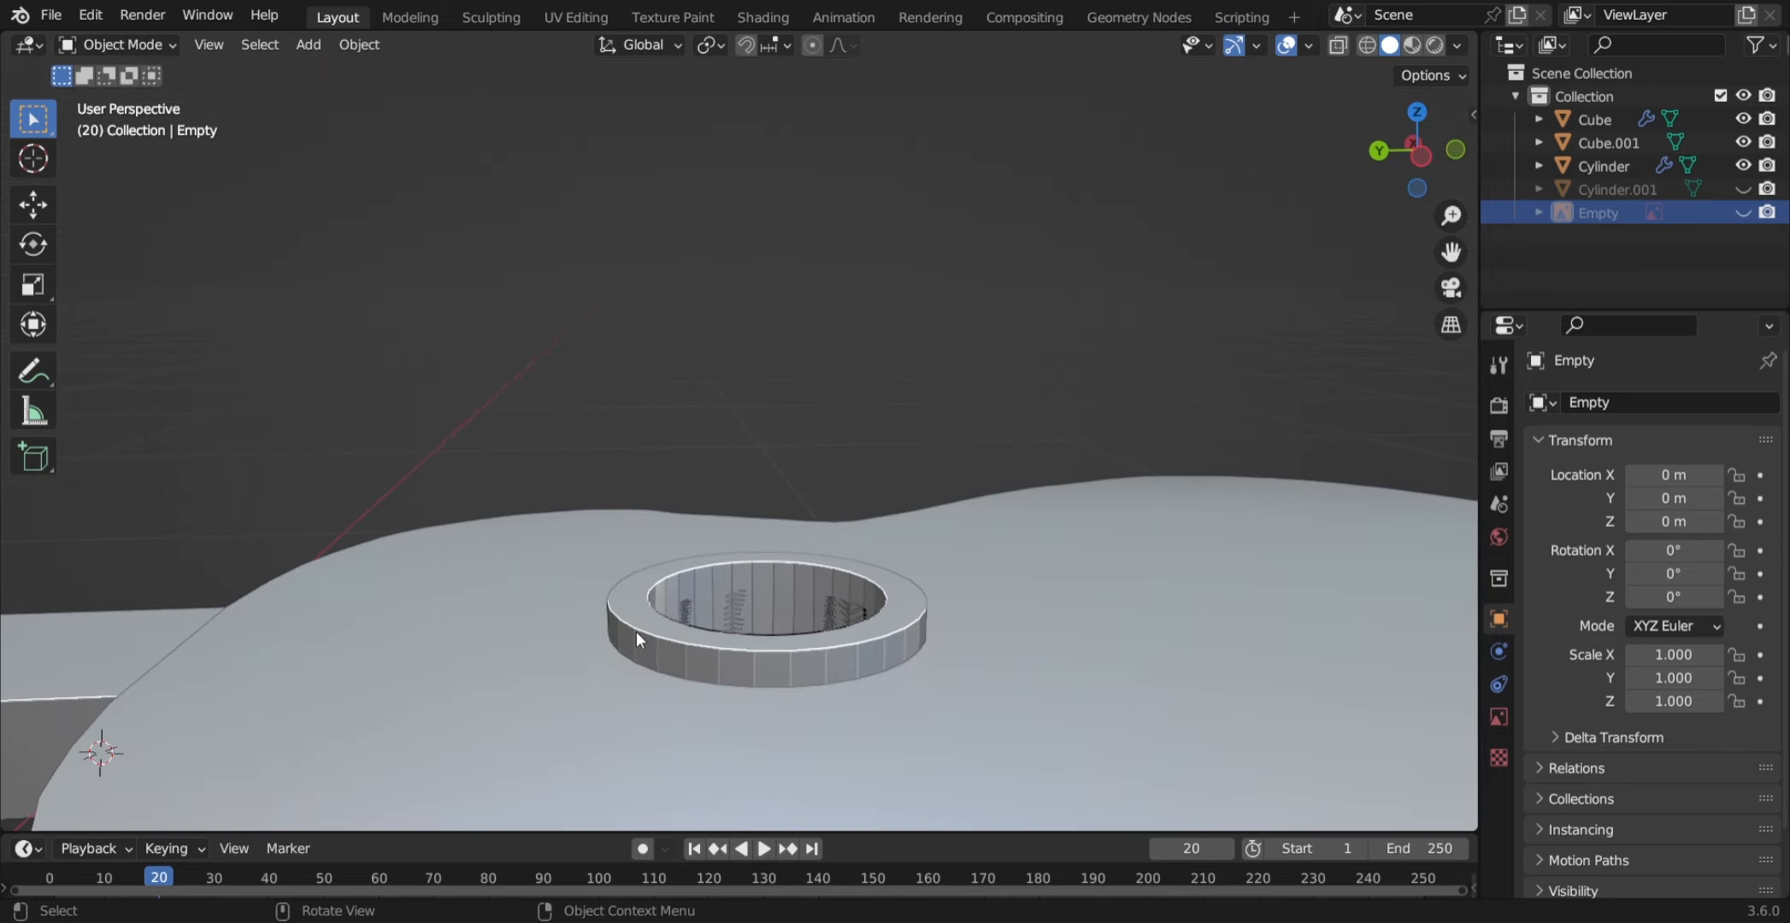
- Apply smooth shading to the outer ring cylinder and check its inner wall
left_click(636, 631)
middle_click_drag(682, 604, 503, 688)
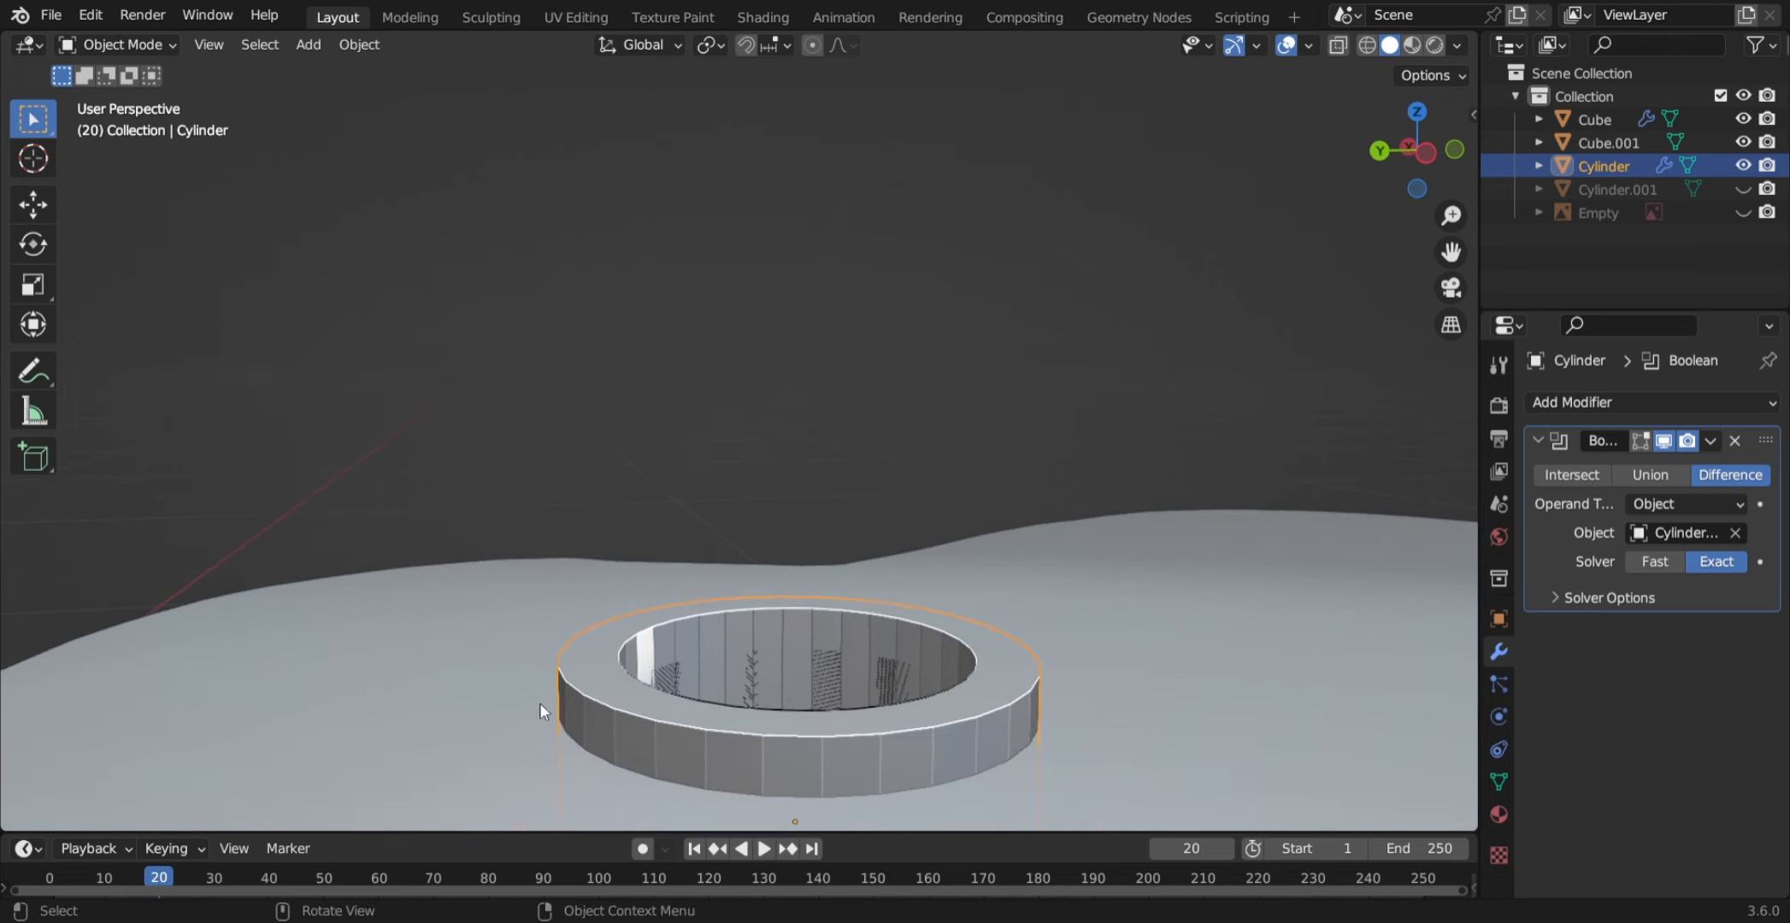
right_click(540, 706)
left_click(509, 468)
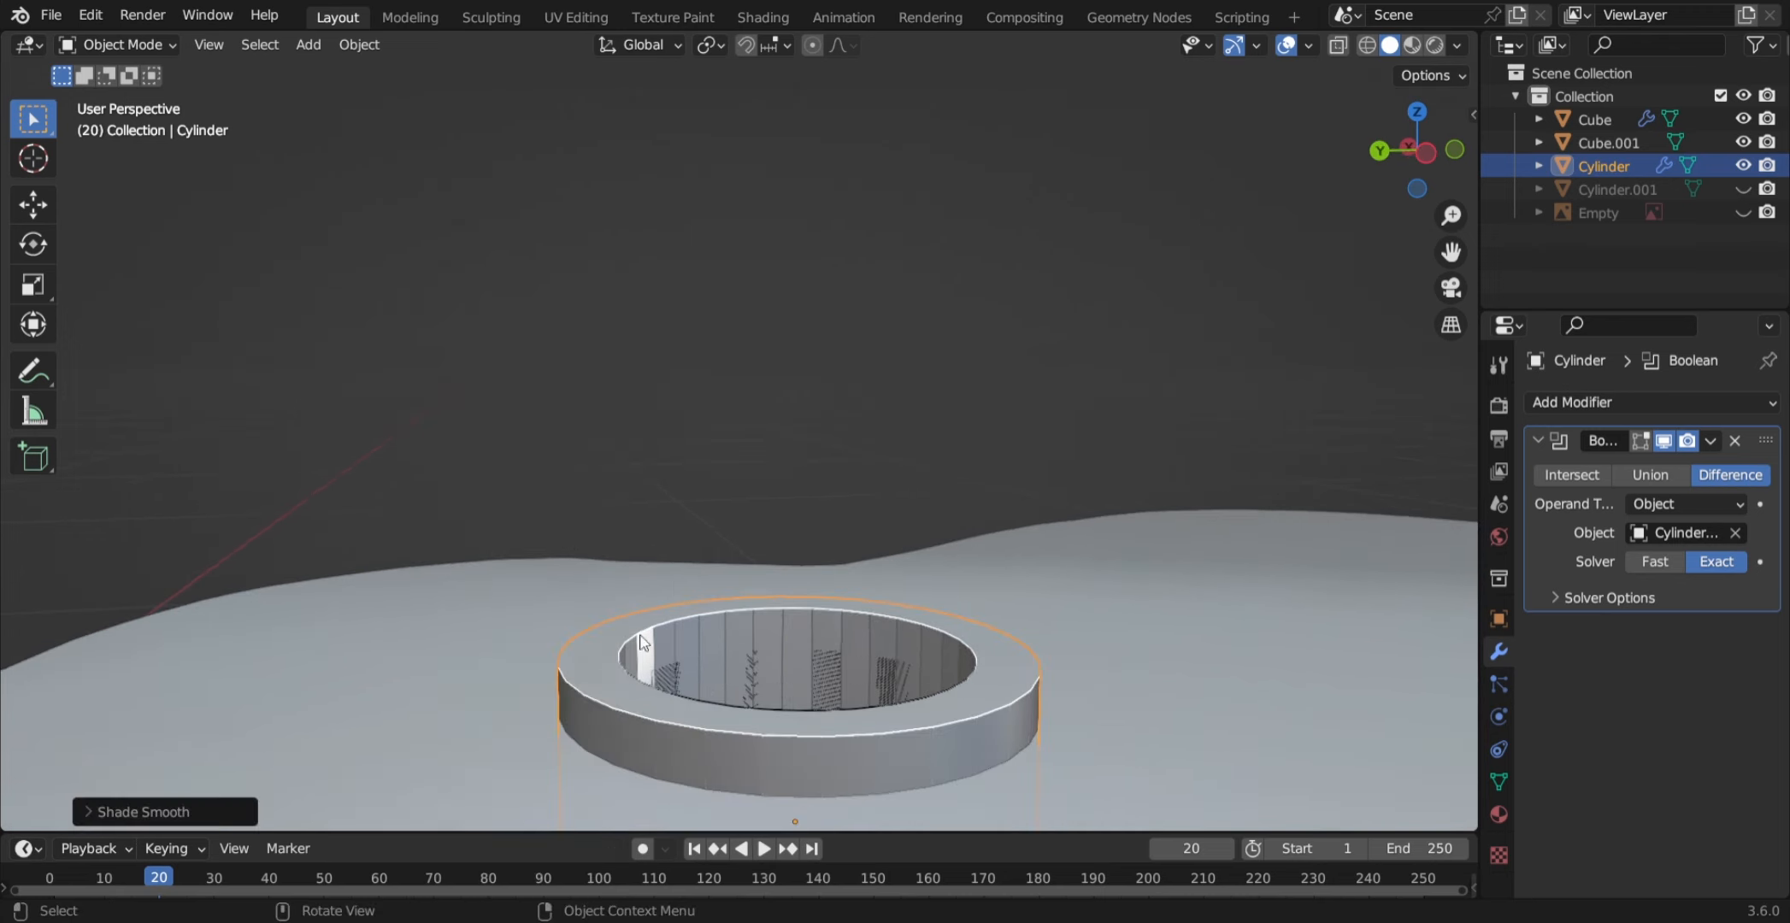
scroll(642, 643, "down", 2)
middle_click_drag(738, 589, 670, 582)
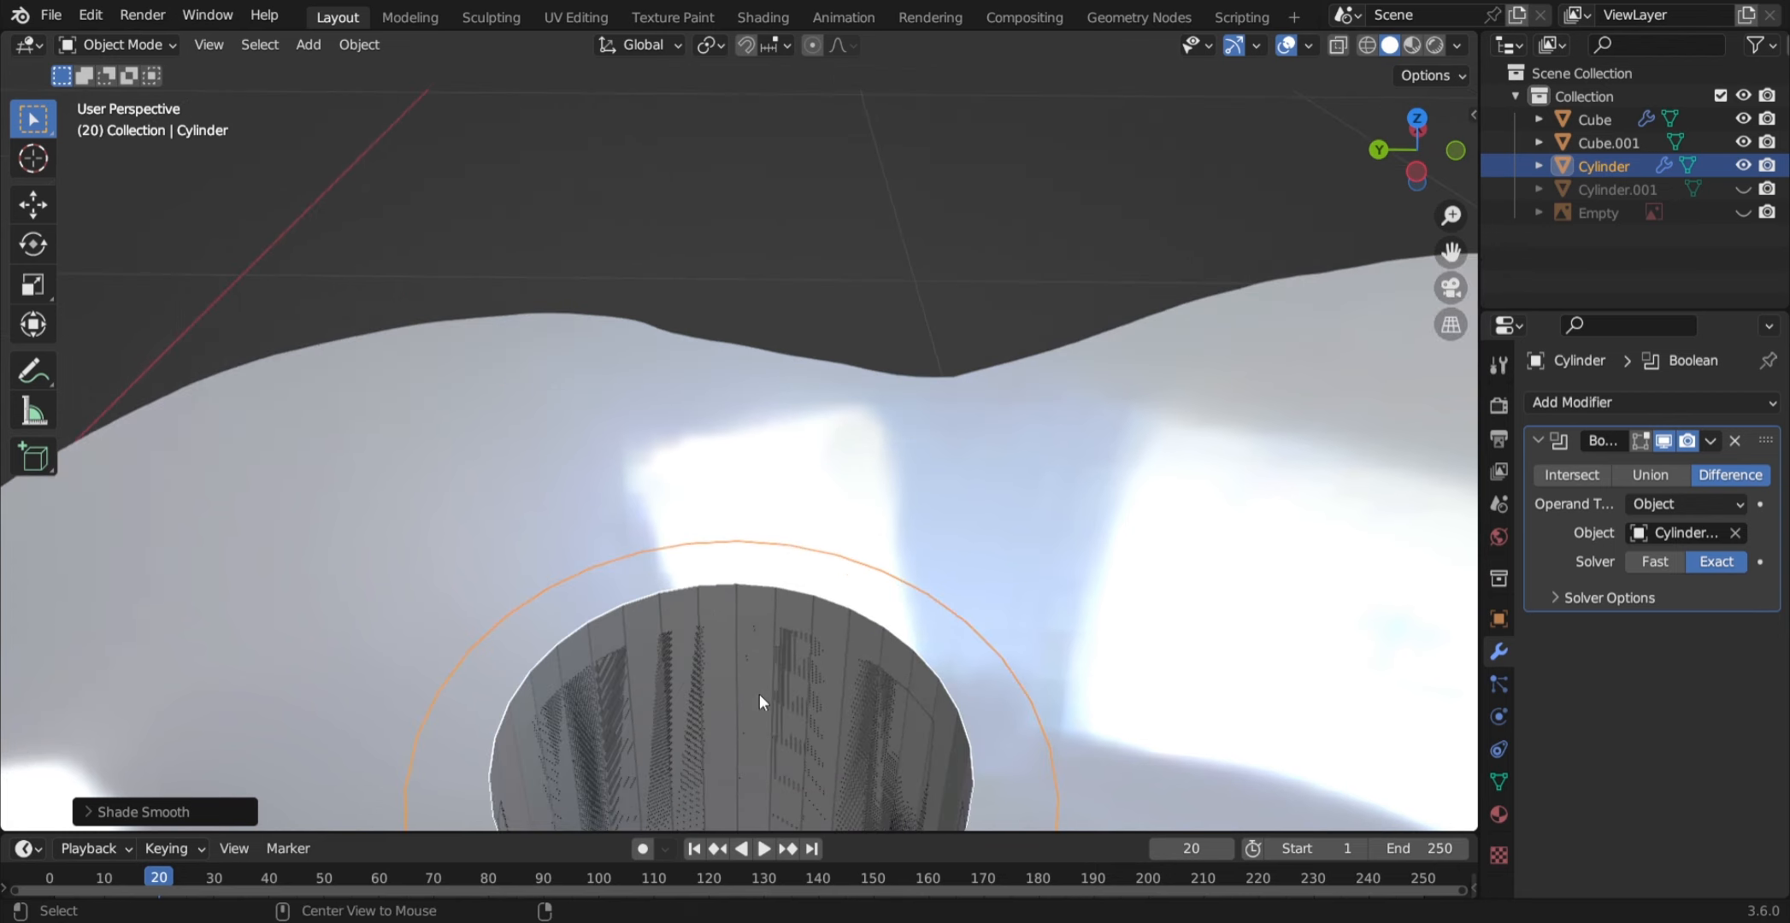
- Unhide the inner cylinder and the reference image, and select only the inner cylinder
key("alt+h")
scroll(759, 691, "down", 2)
scroll(759, 662, "down", 5)
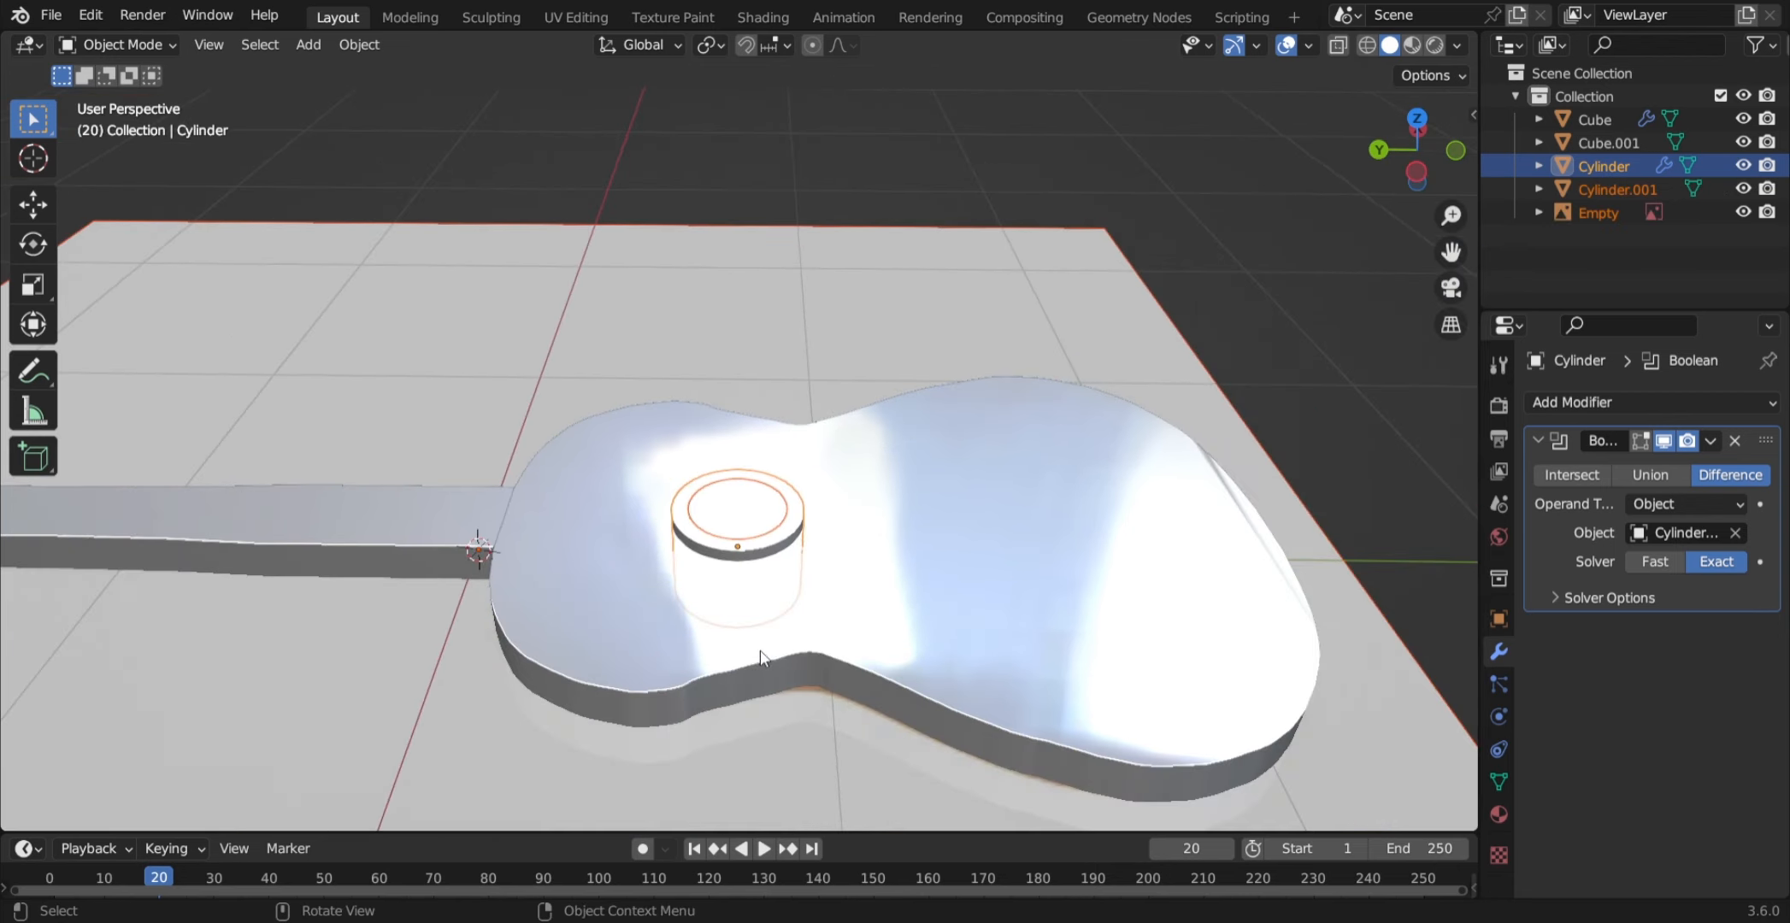
left_click(954, 213)
scroll(770, 530, "up", 4)
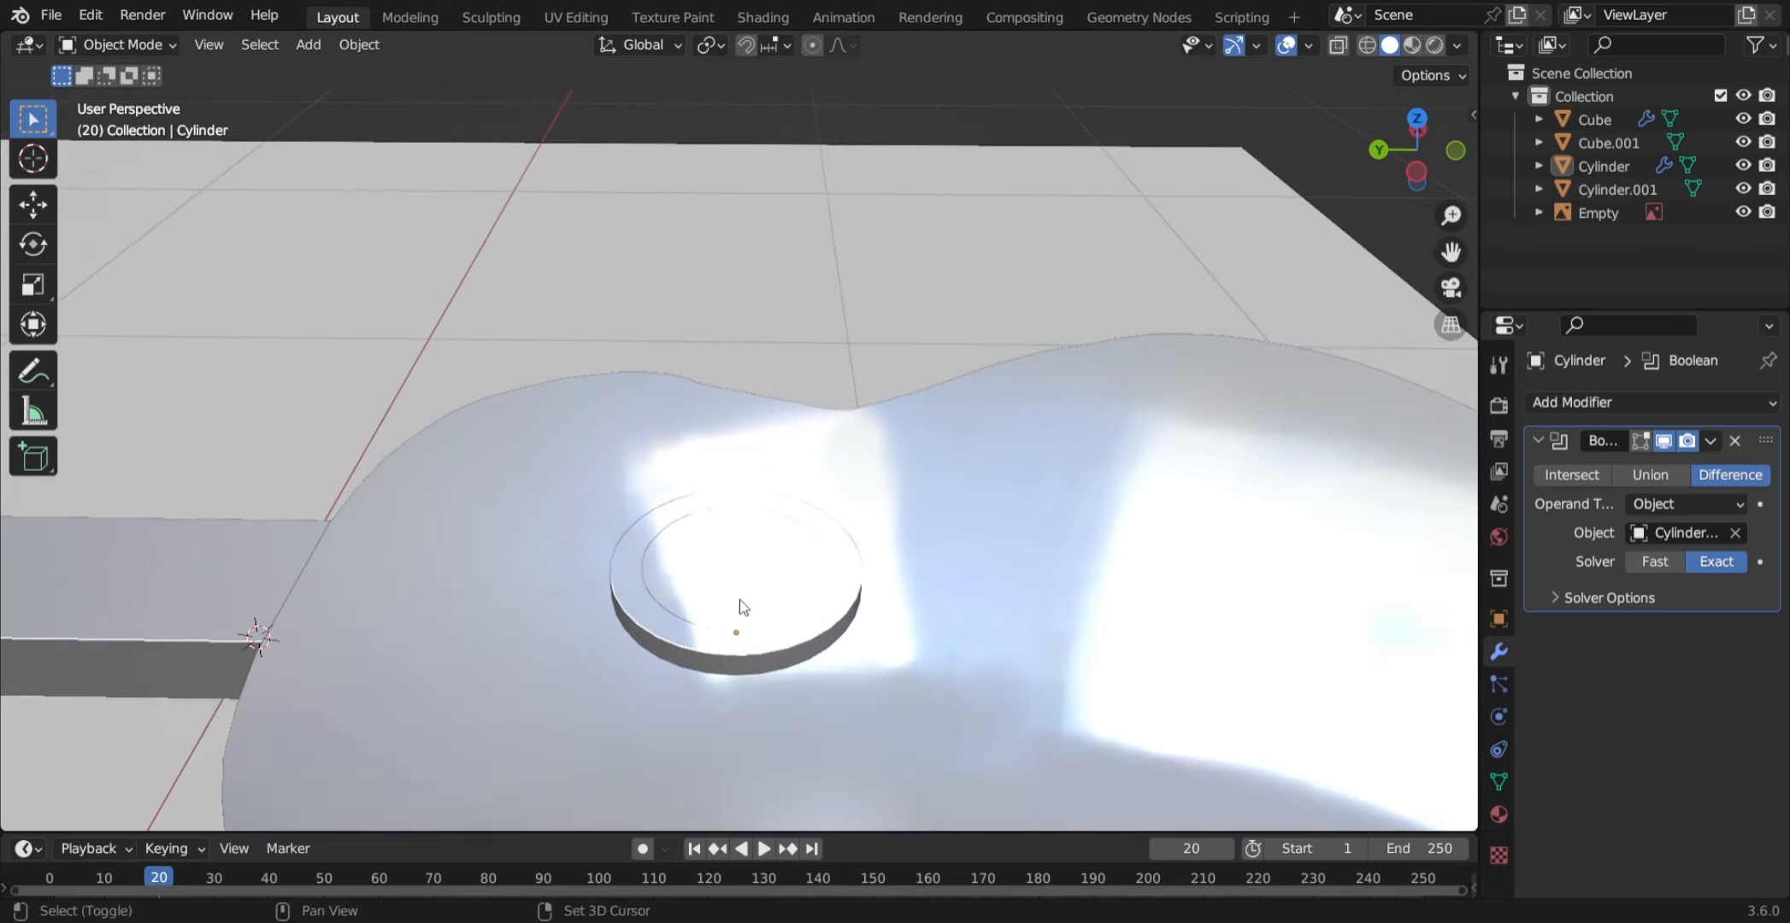
middle_click_drag(731, 560, 947, 597)
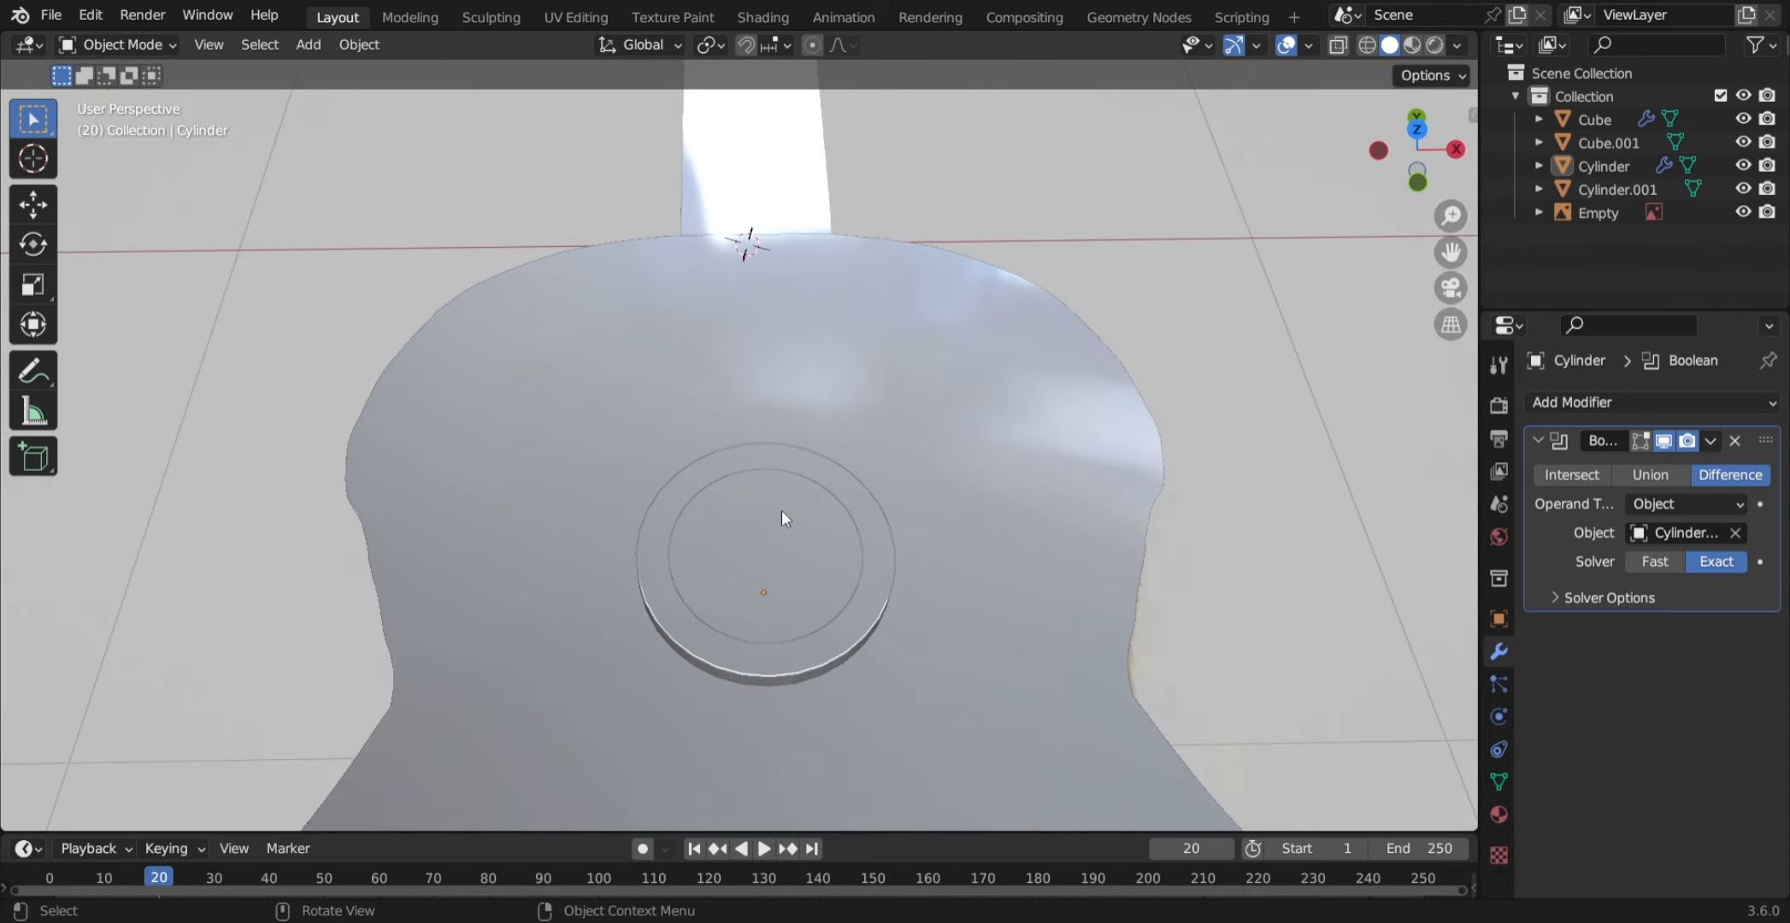
left_click(794, 547)
scroll(804, 556, "up", 3)
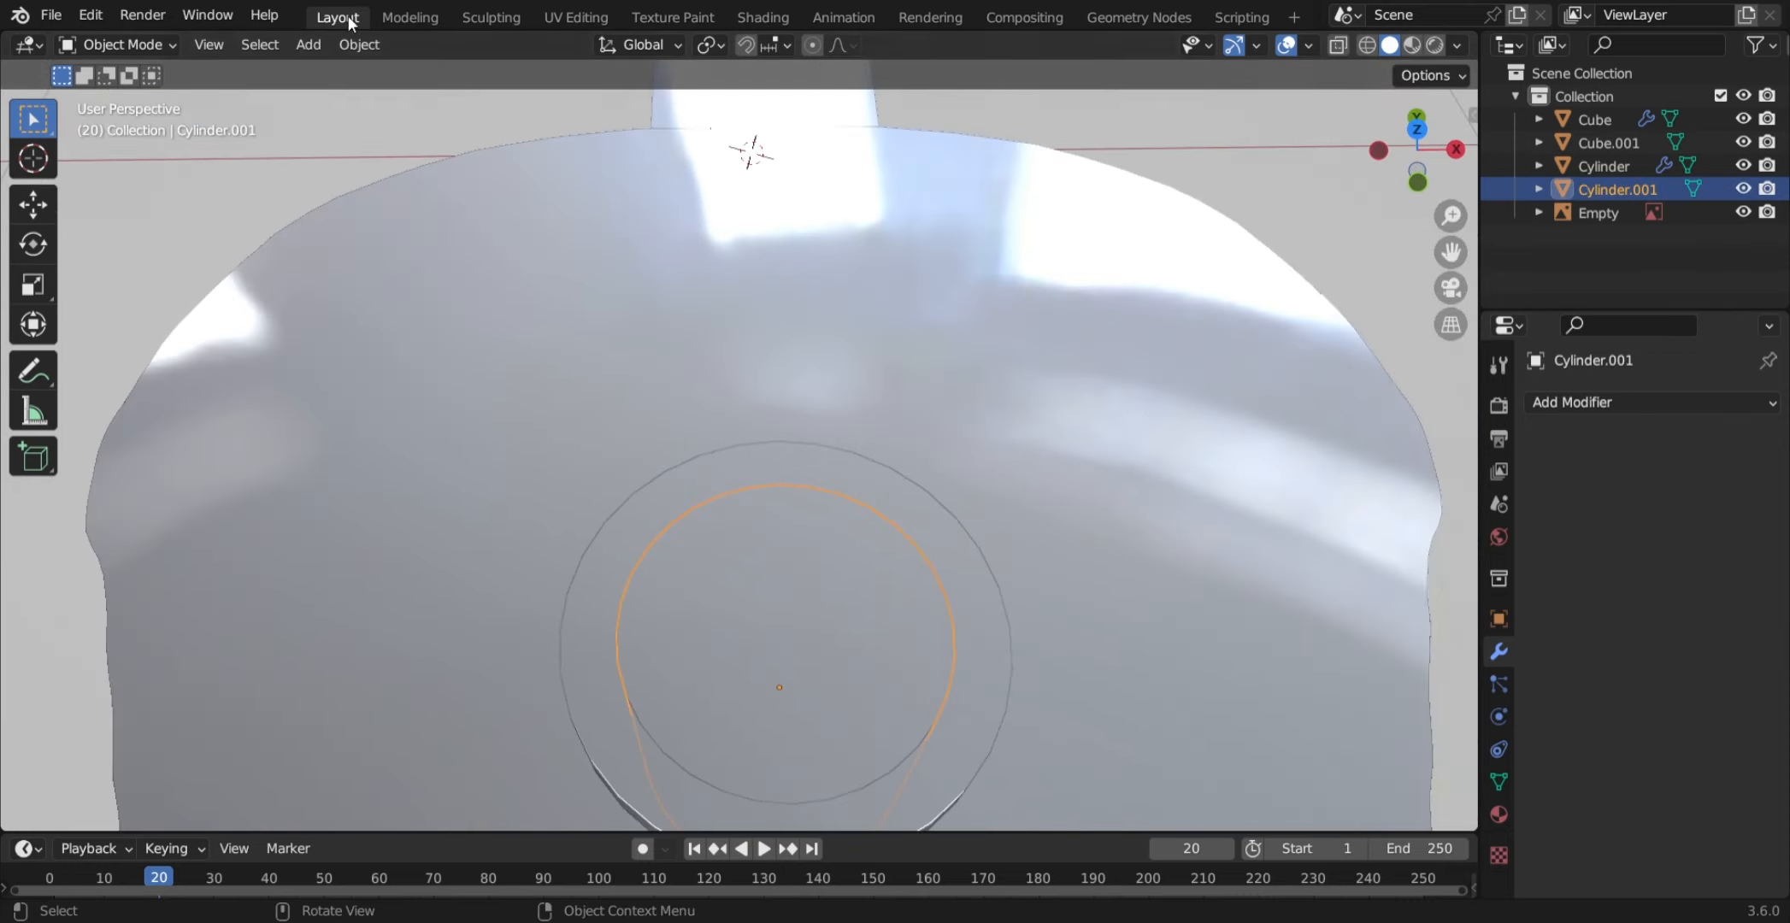
- Apply the Boolean modifiers on the guitar body and on the outer ring cylinder
left_click(321, 277)
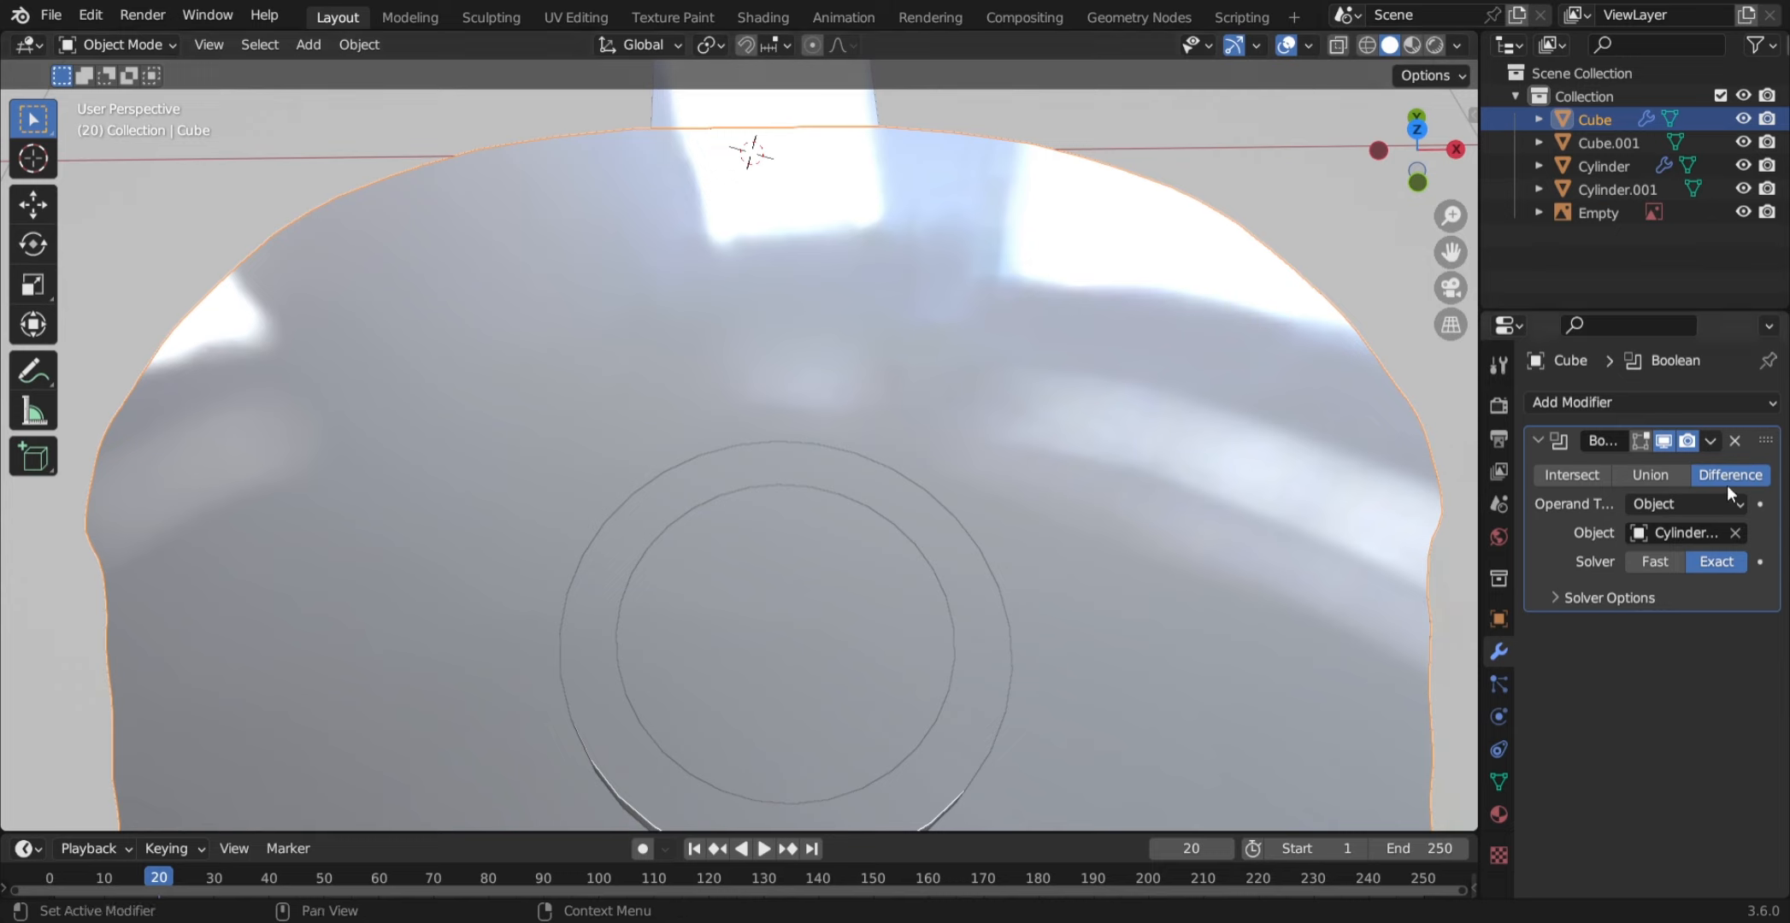
left_click(1710, 437)
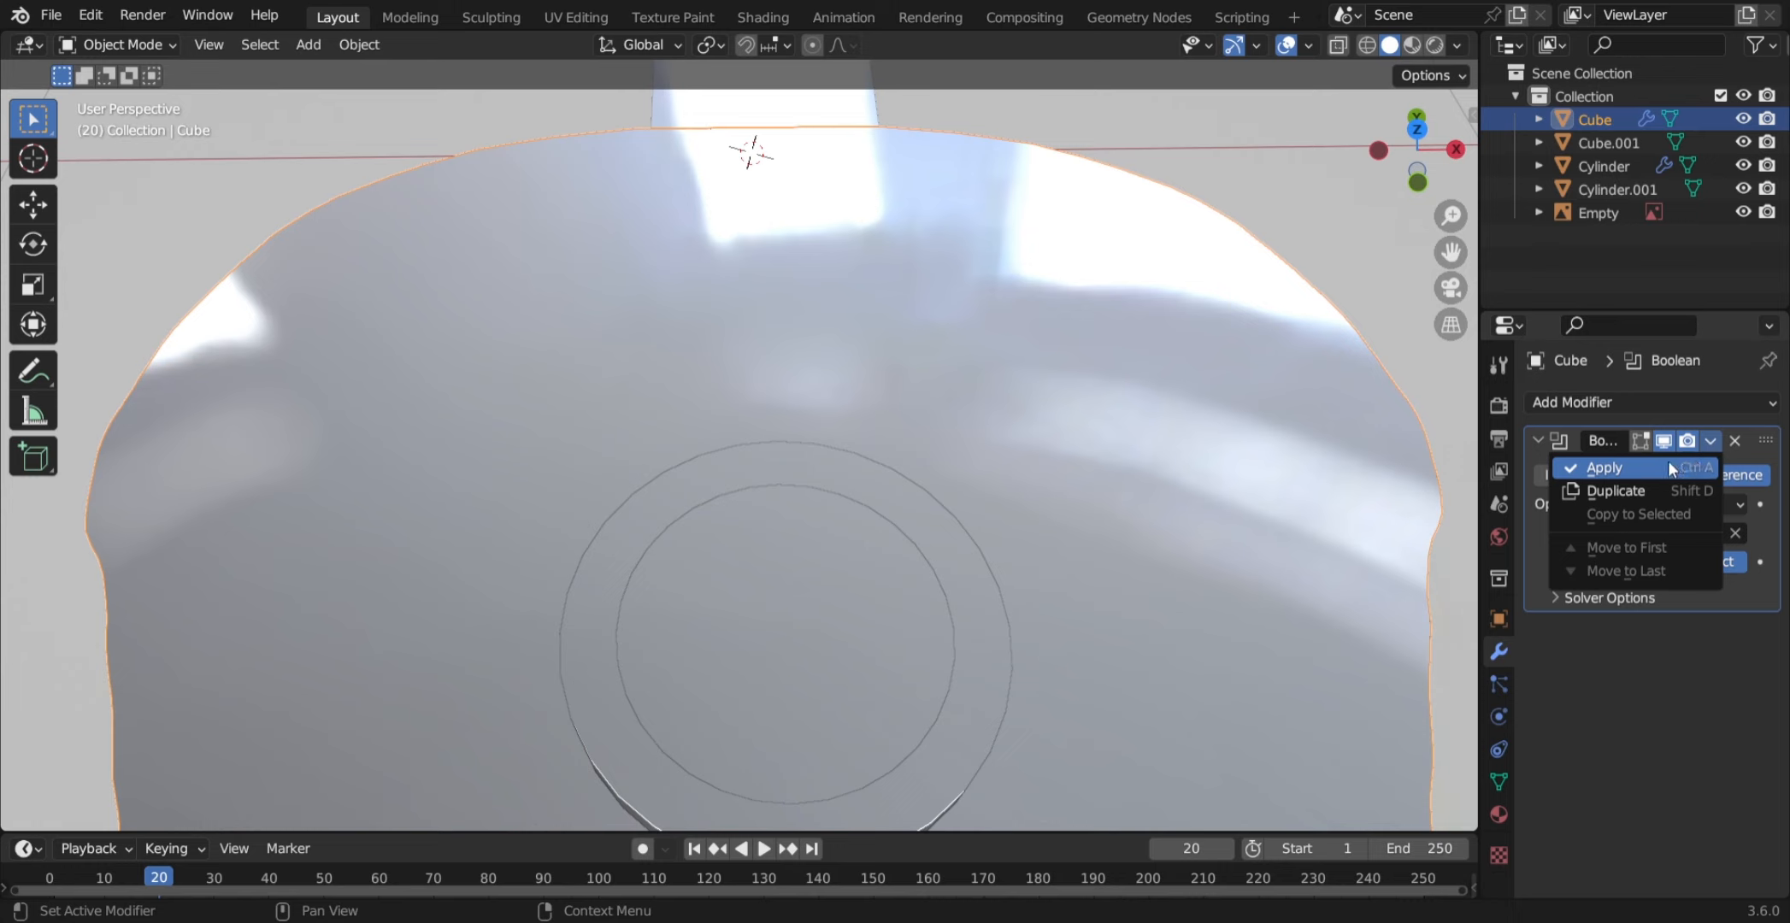
left_click(1608, 470)
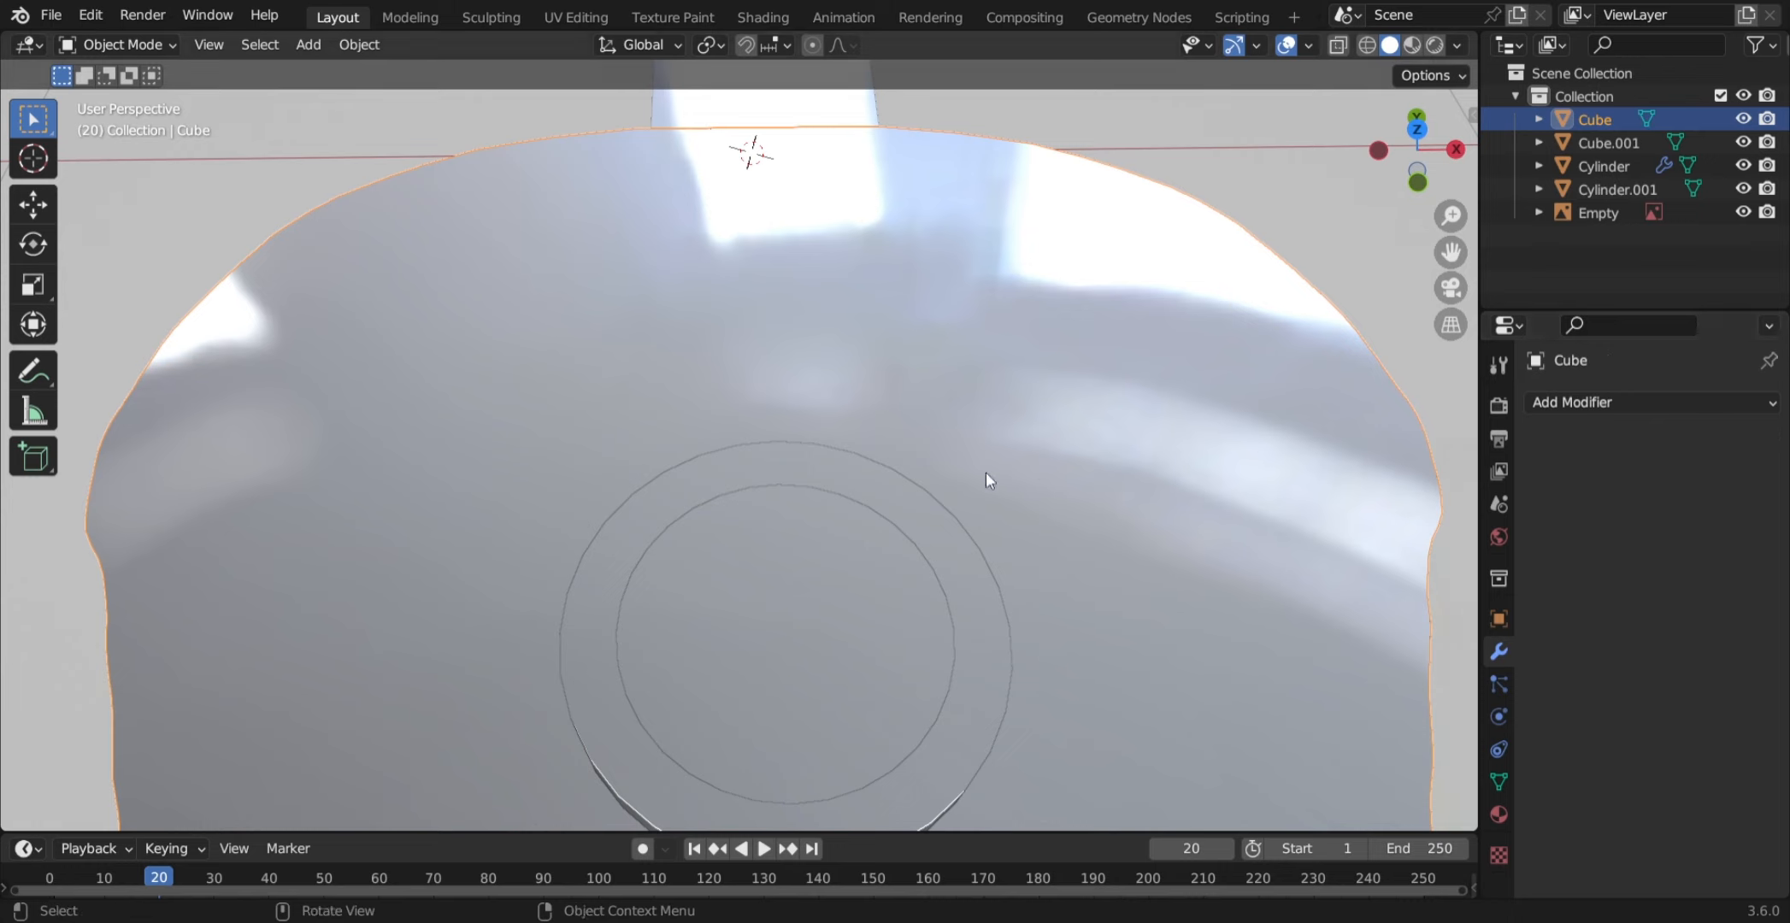
left_click(680, 507)
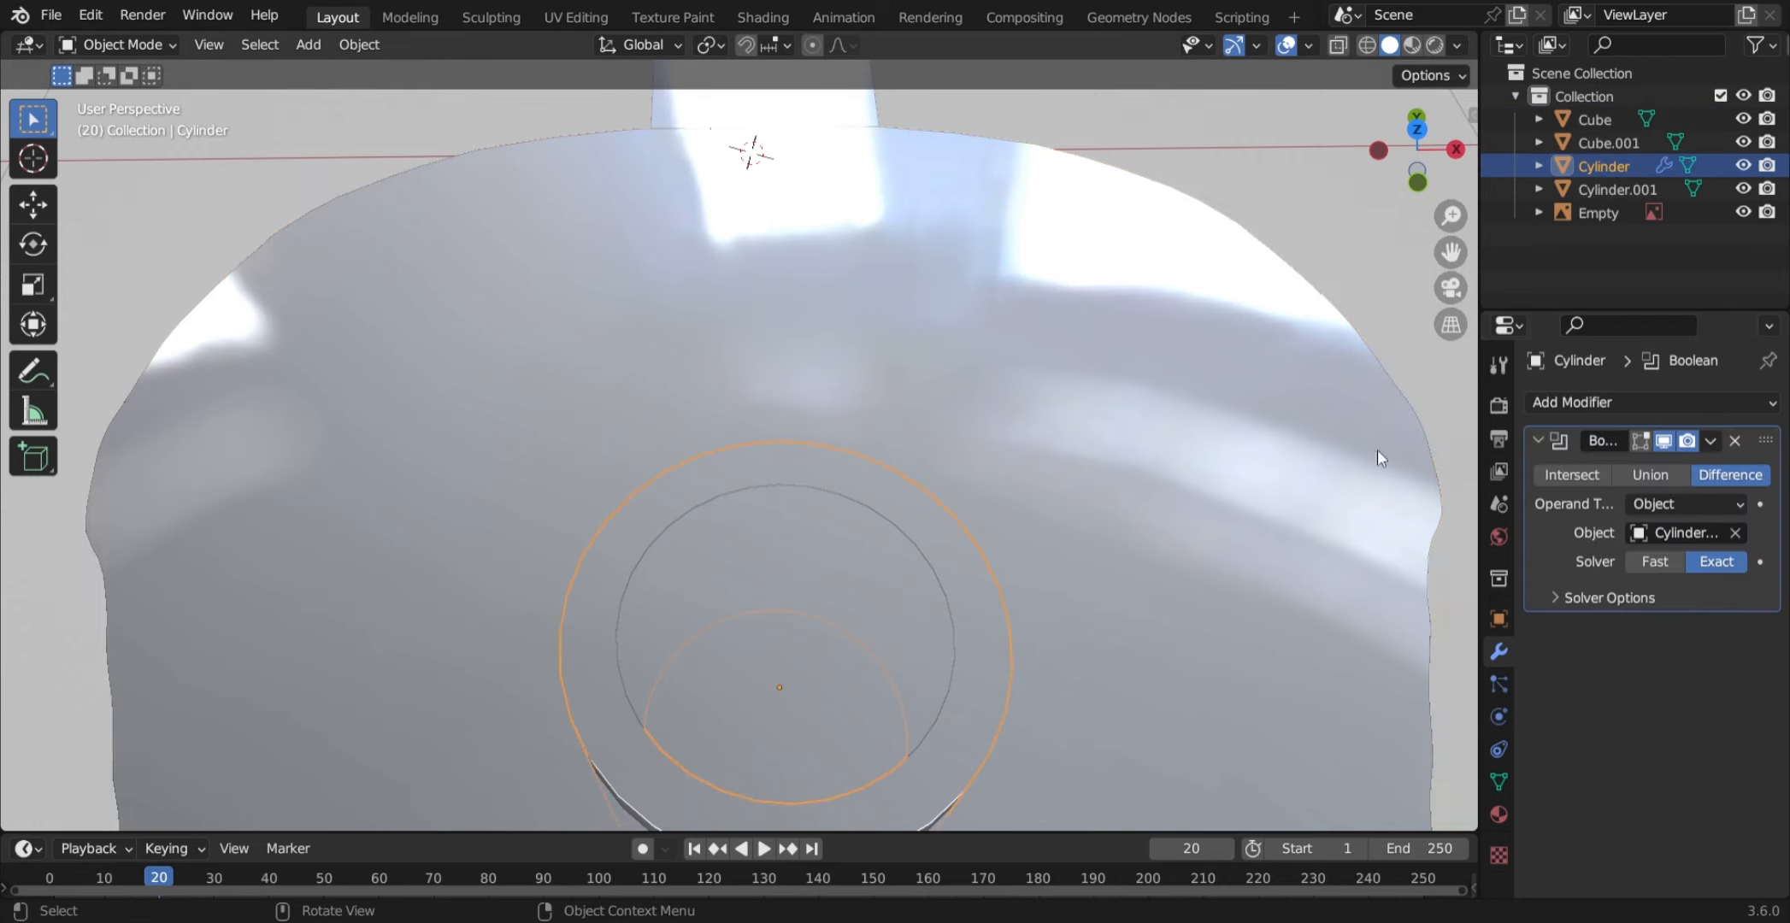
left_click(1710, 442)
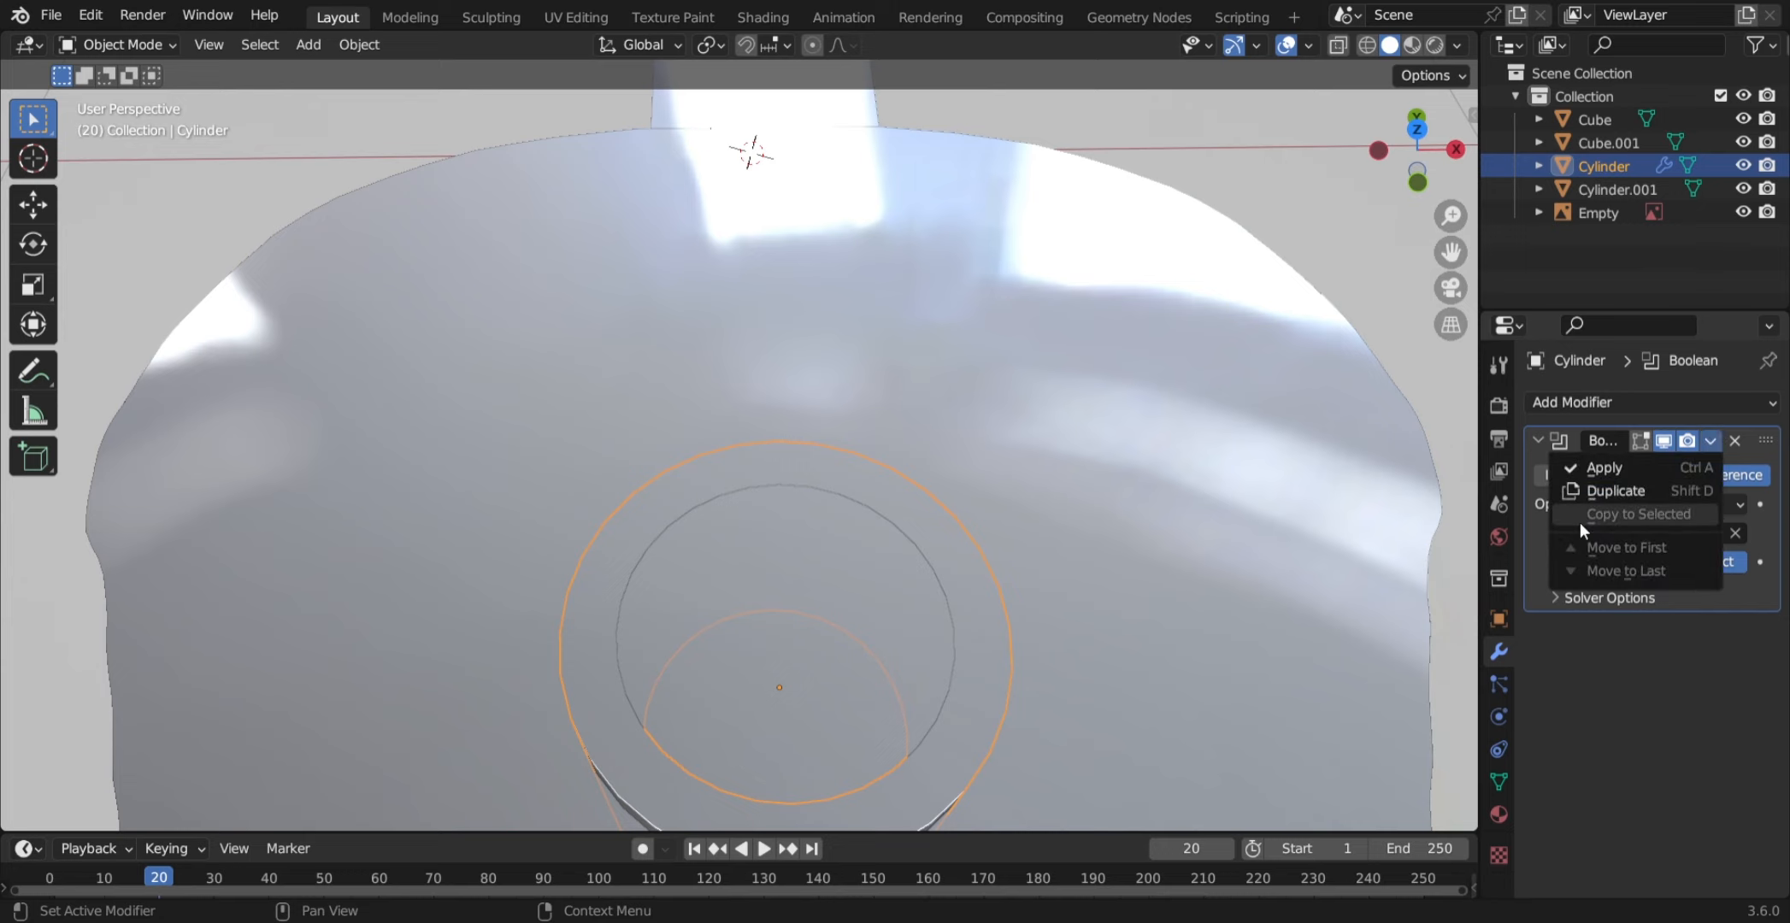
left_click(1601, 471)
- Delete the inner cylinder that served as the Boolean cutter for the sound hole
left_click(788, 607)
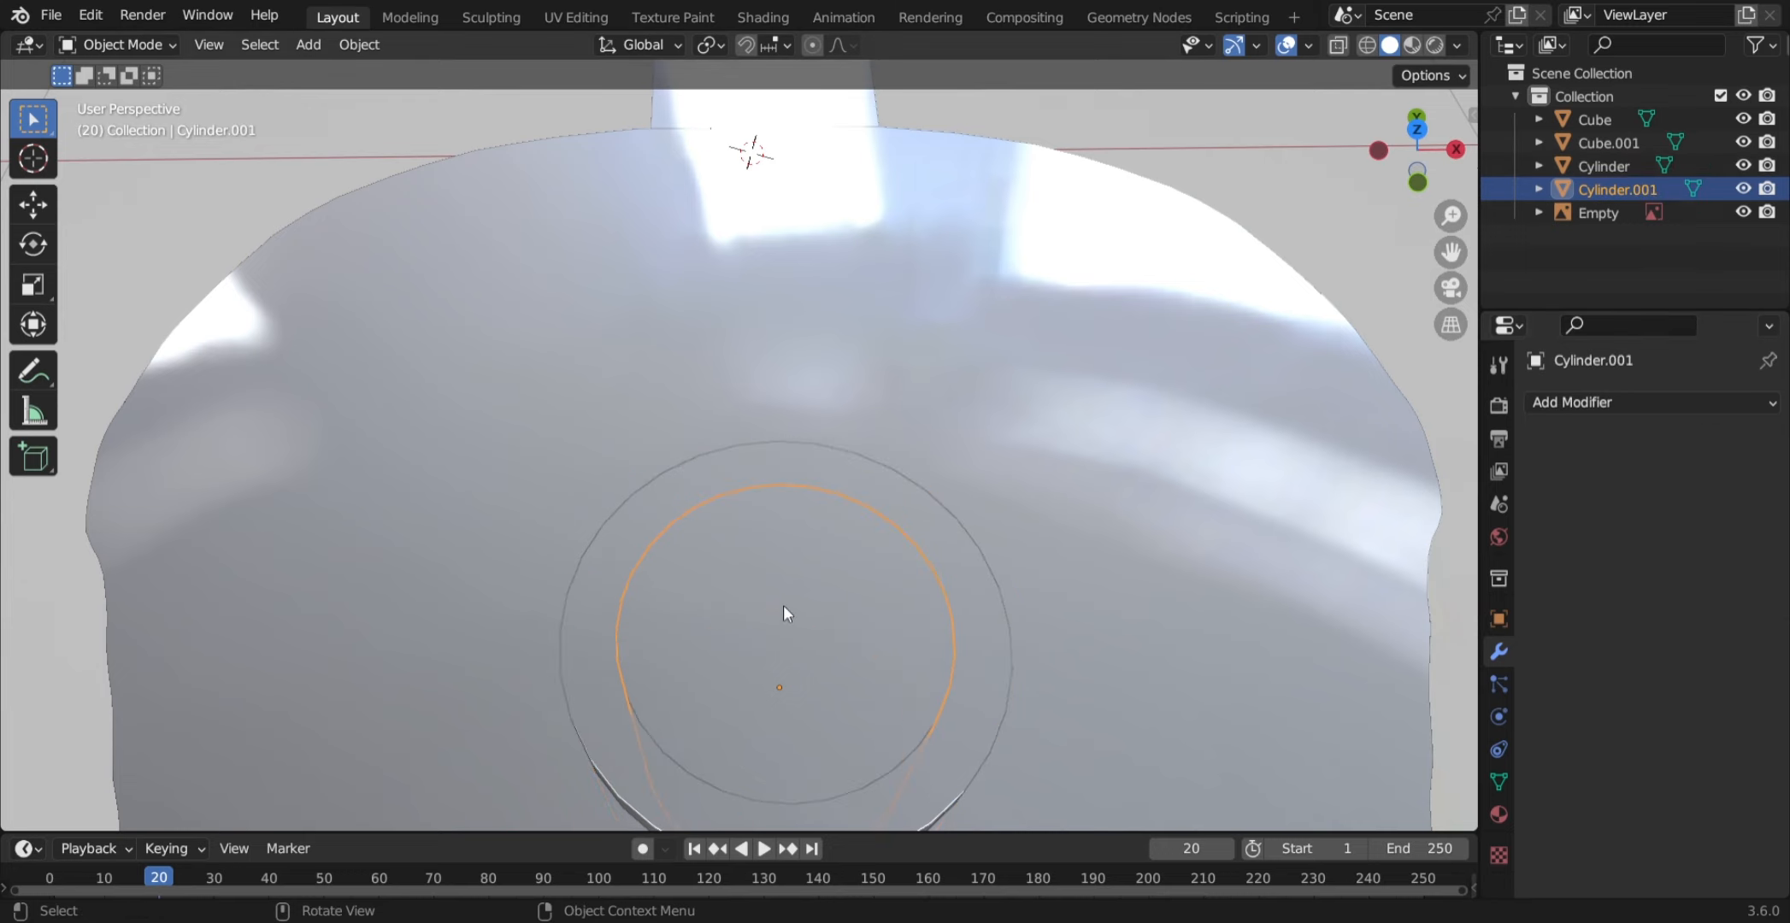
middle_click_drag(785, 605, 998, 561)
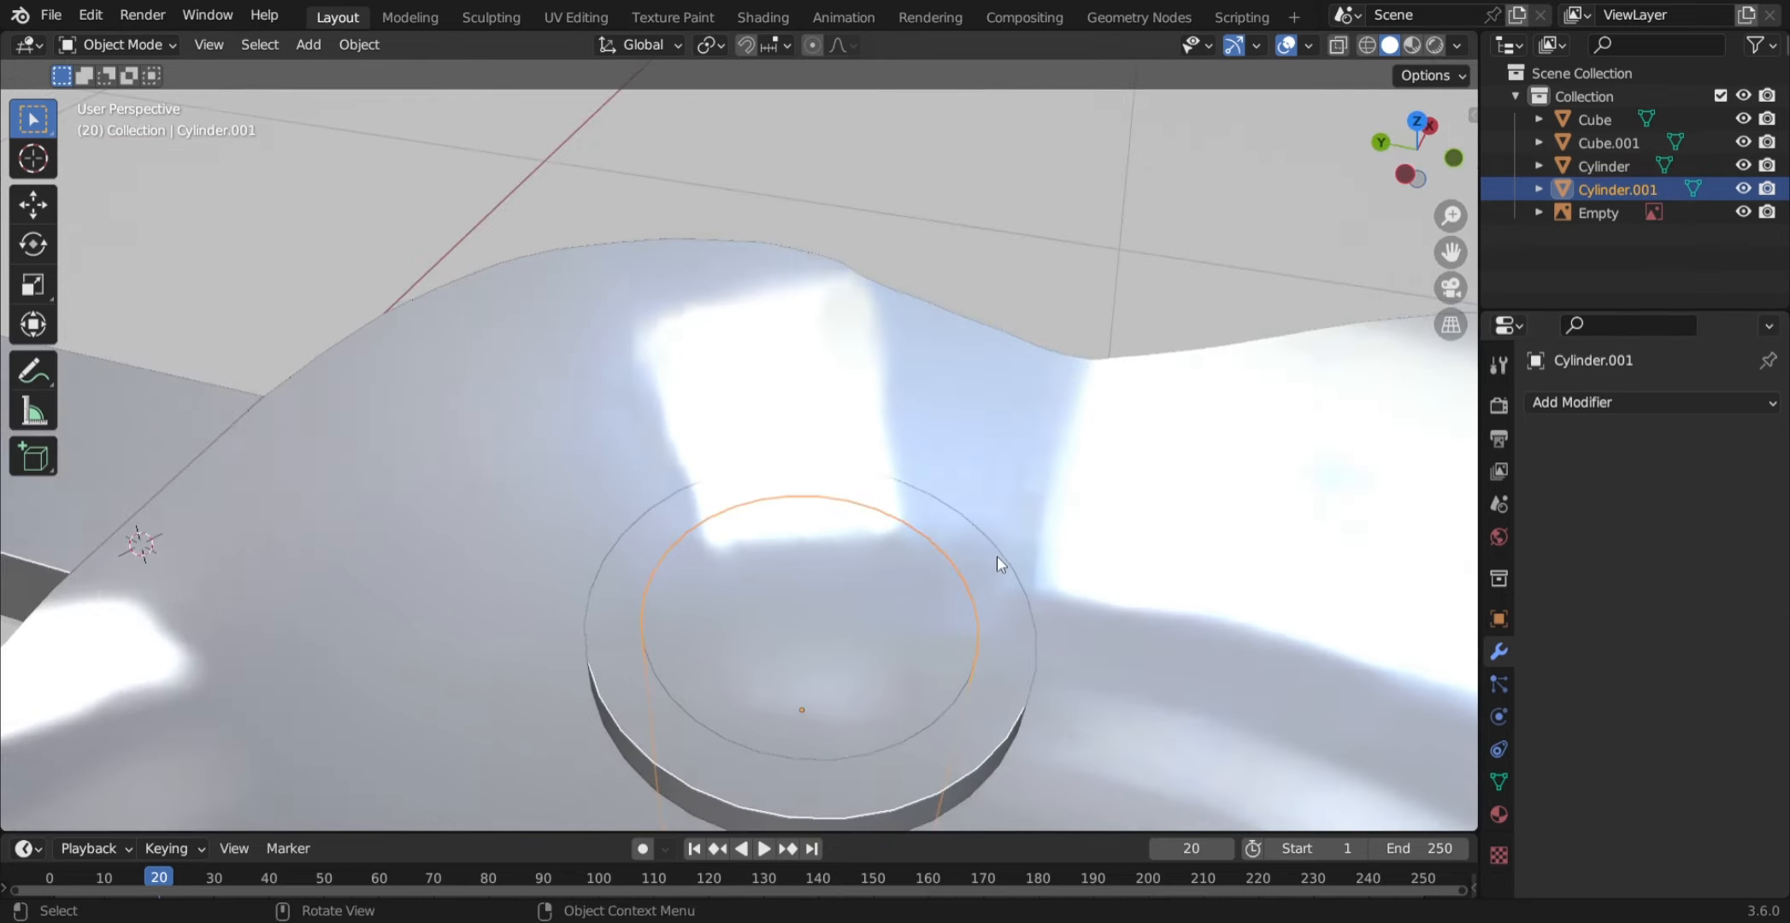
key("Delete")
scroll(987, 558, "down", 5)
middle_click_drag(853, 647, 728, 492)
- Add a Bevel modifier to the sound hole ring and inspect its beveled rim
left_click(705, 477)
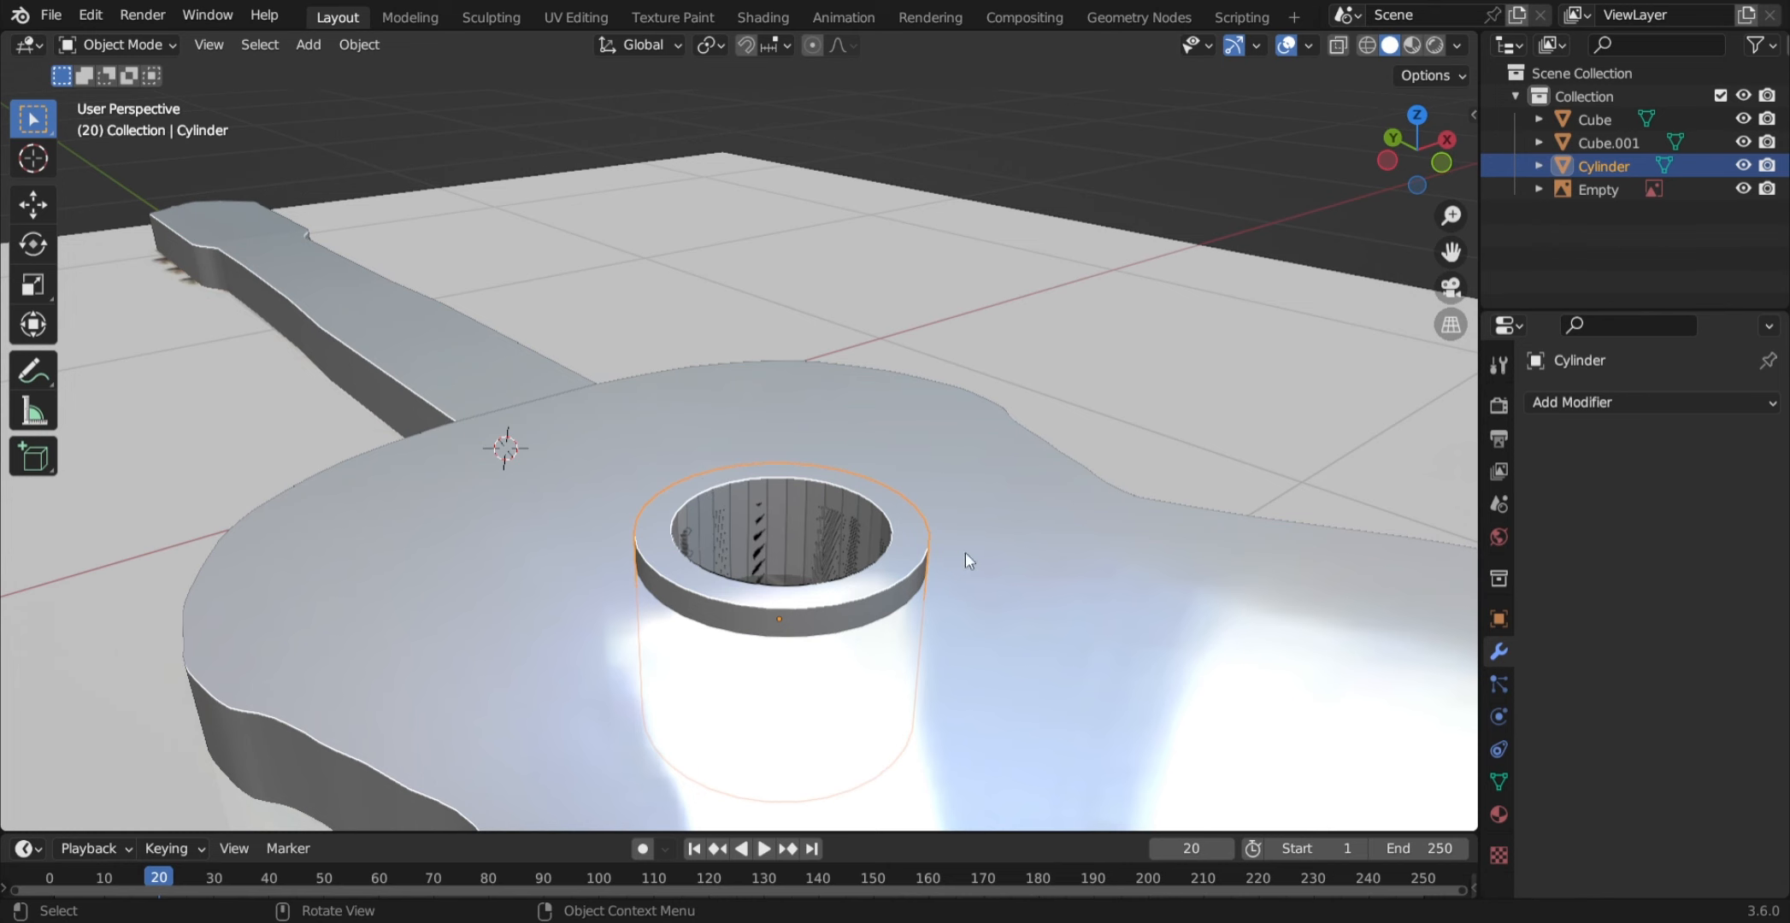
scroll(709, 531, "up", 4)
middle_click_drag(709, 532, 781, 562)
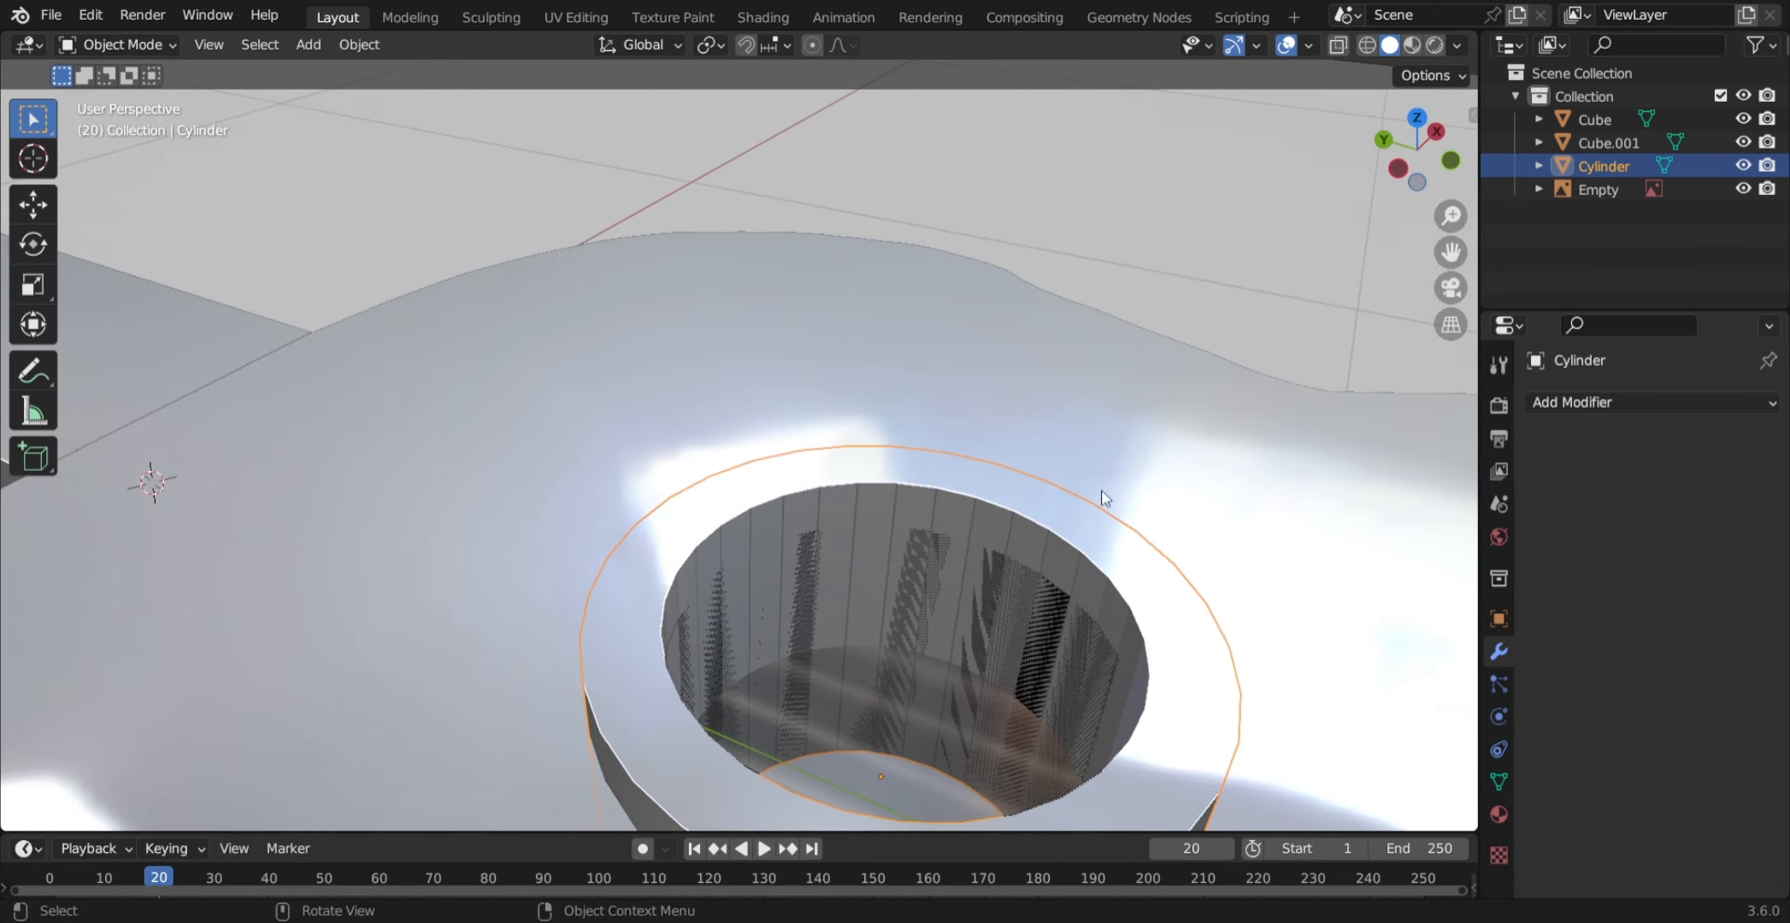
left_click(1715, 404)
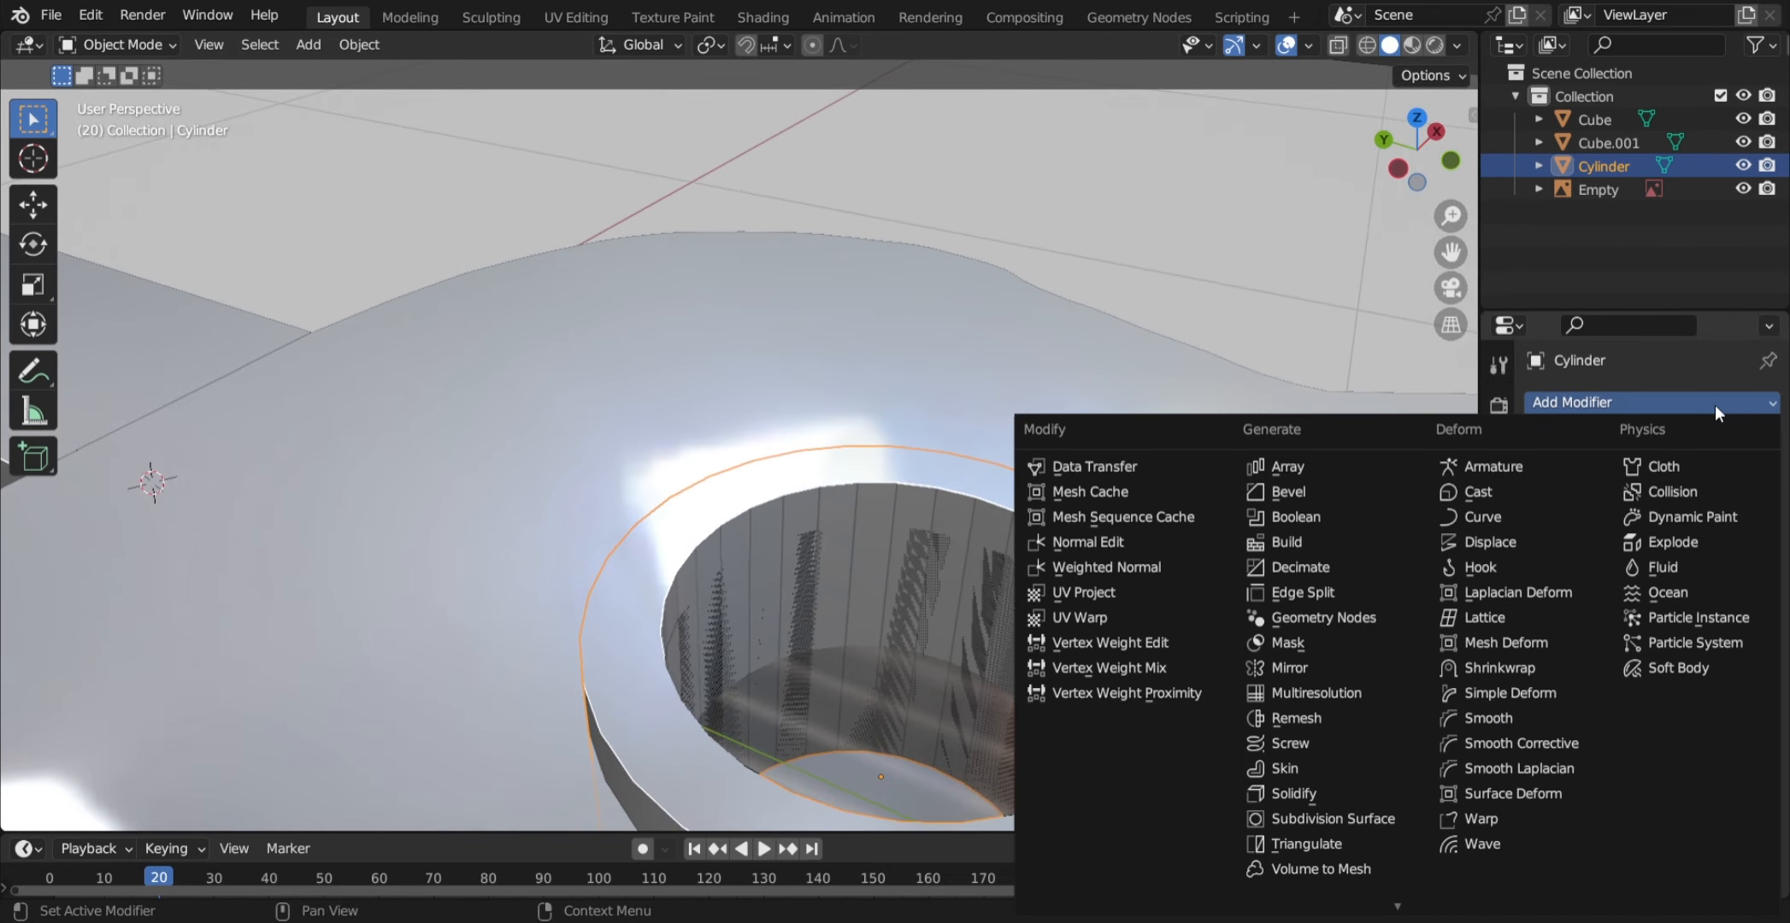
left_click(1319, 496)
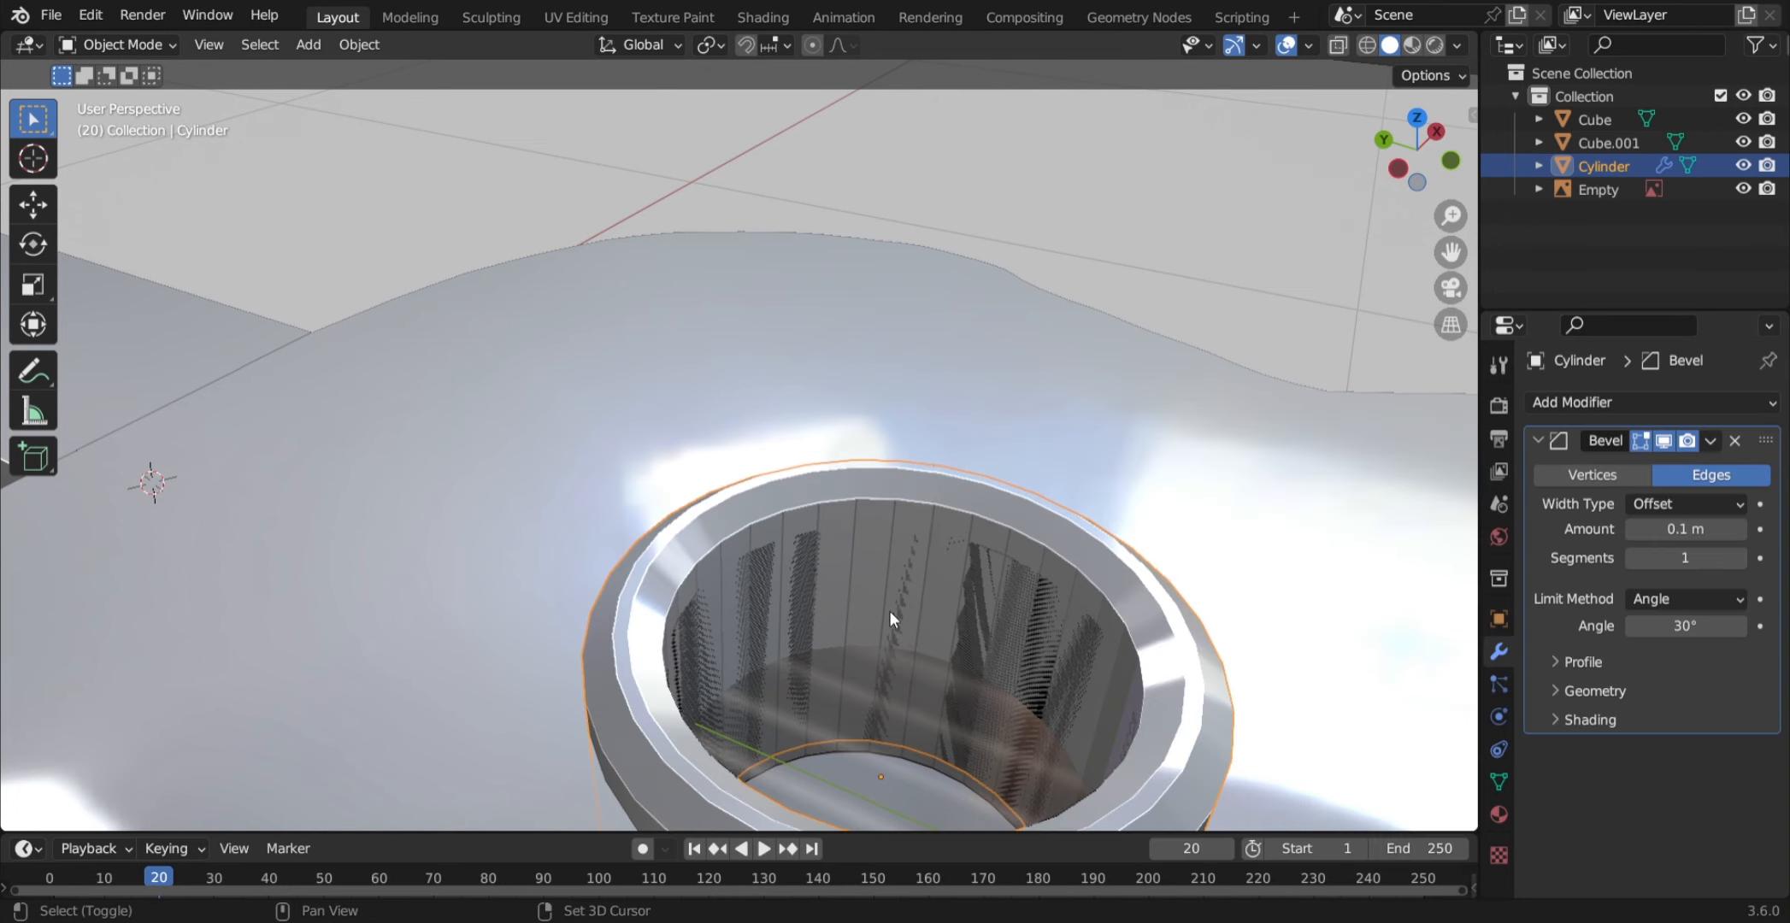
middle_click_drag(889, 609, 877, 451)
scroll(877, 444, "up", 5)
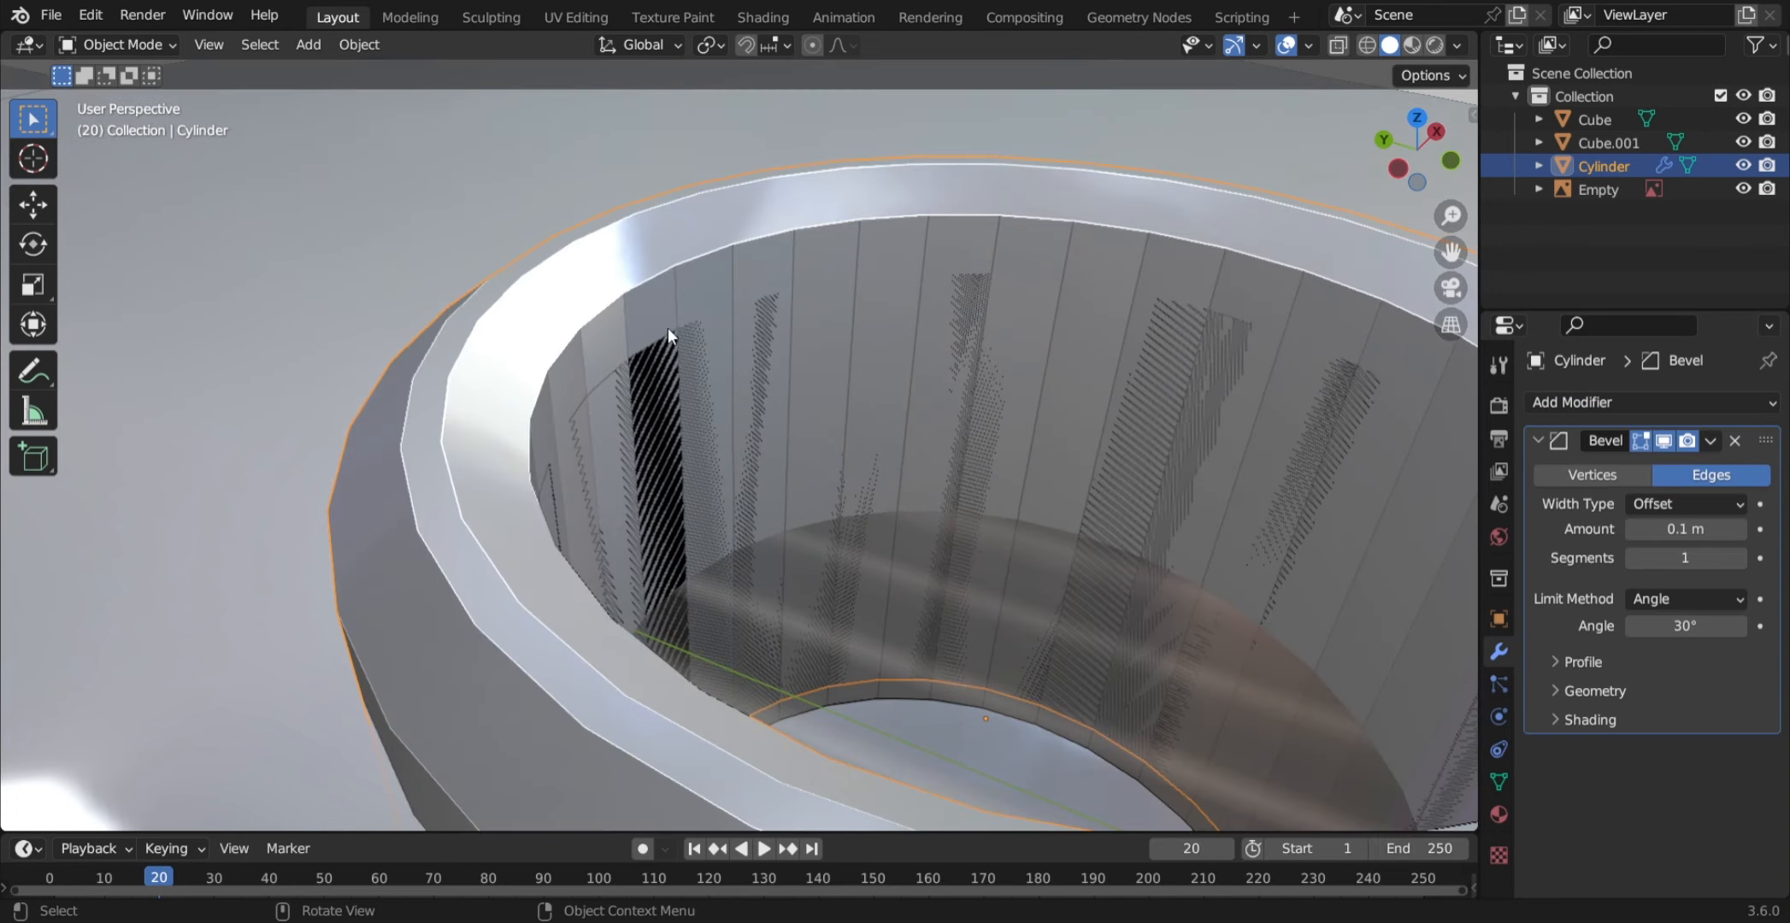
scroll(667, 328, "down", 5)
mouse_move(666, 409)
middle_mouse_down()
mouse_move(635, 394)
mouse_move(713, 536)
mouse_move(663, 427)
middle_mouse_up()
scroll(662, 426, "up", 2)
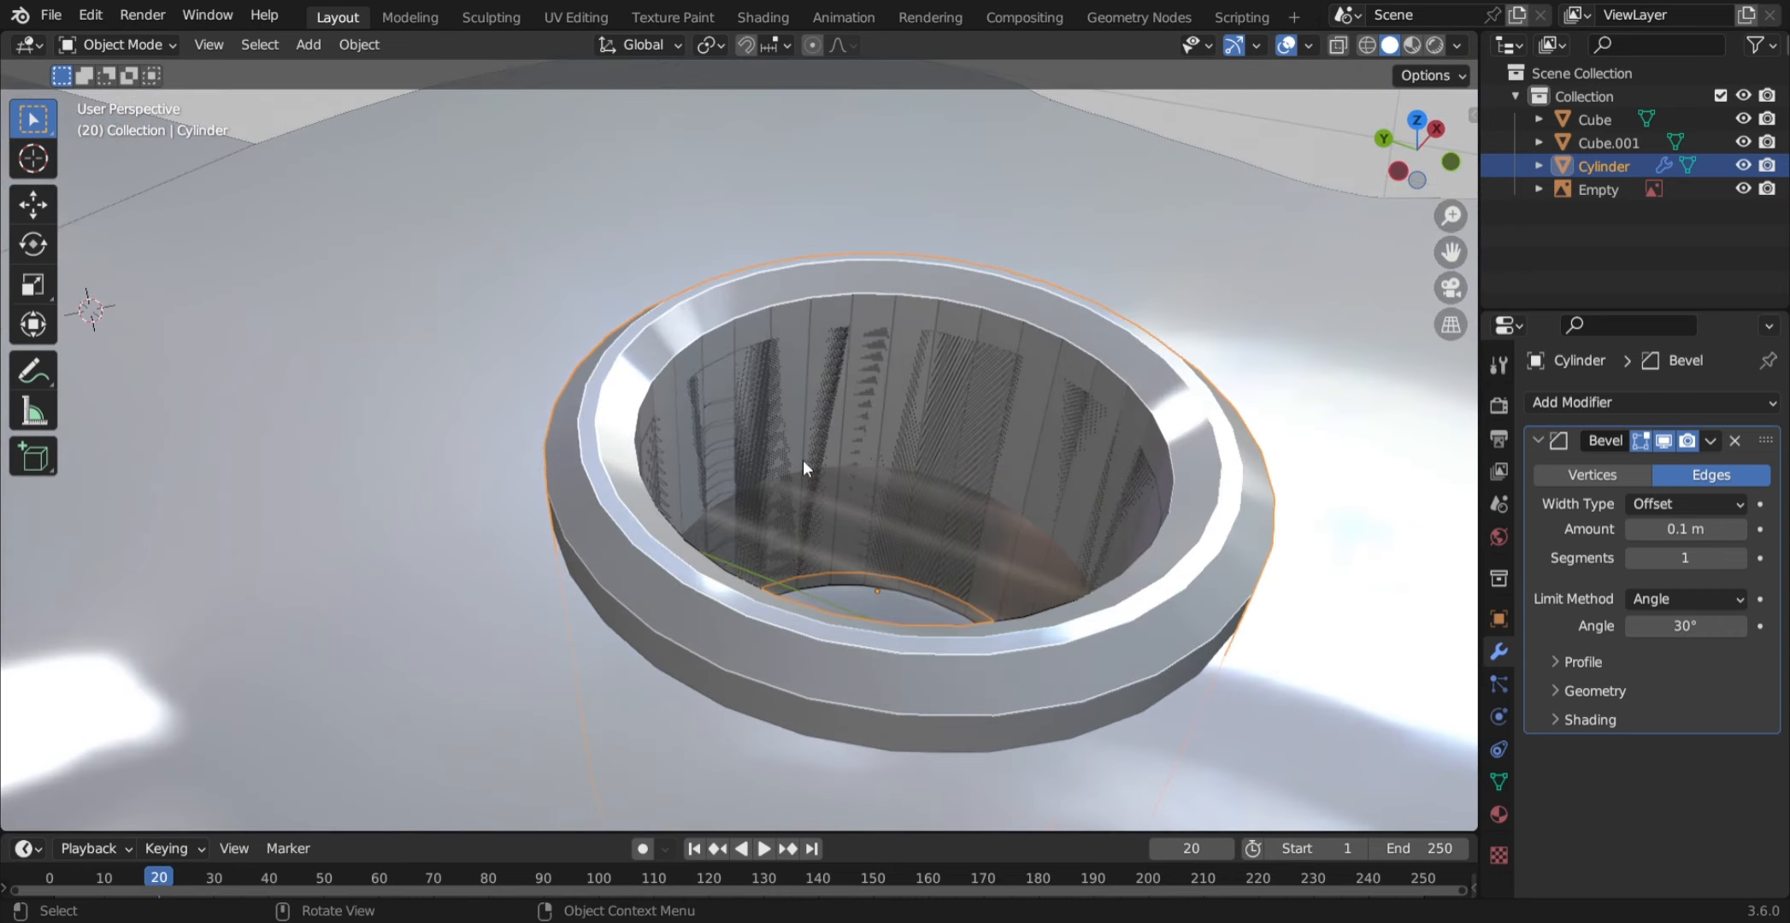
- Try bevel amounts of 0.01 m, 0.08 m and 0.04 m on the sound hole ring
left_click(1718, 530)
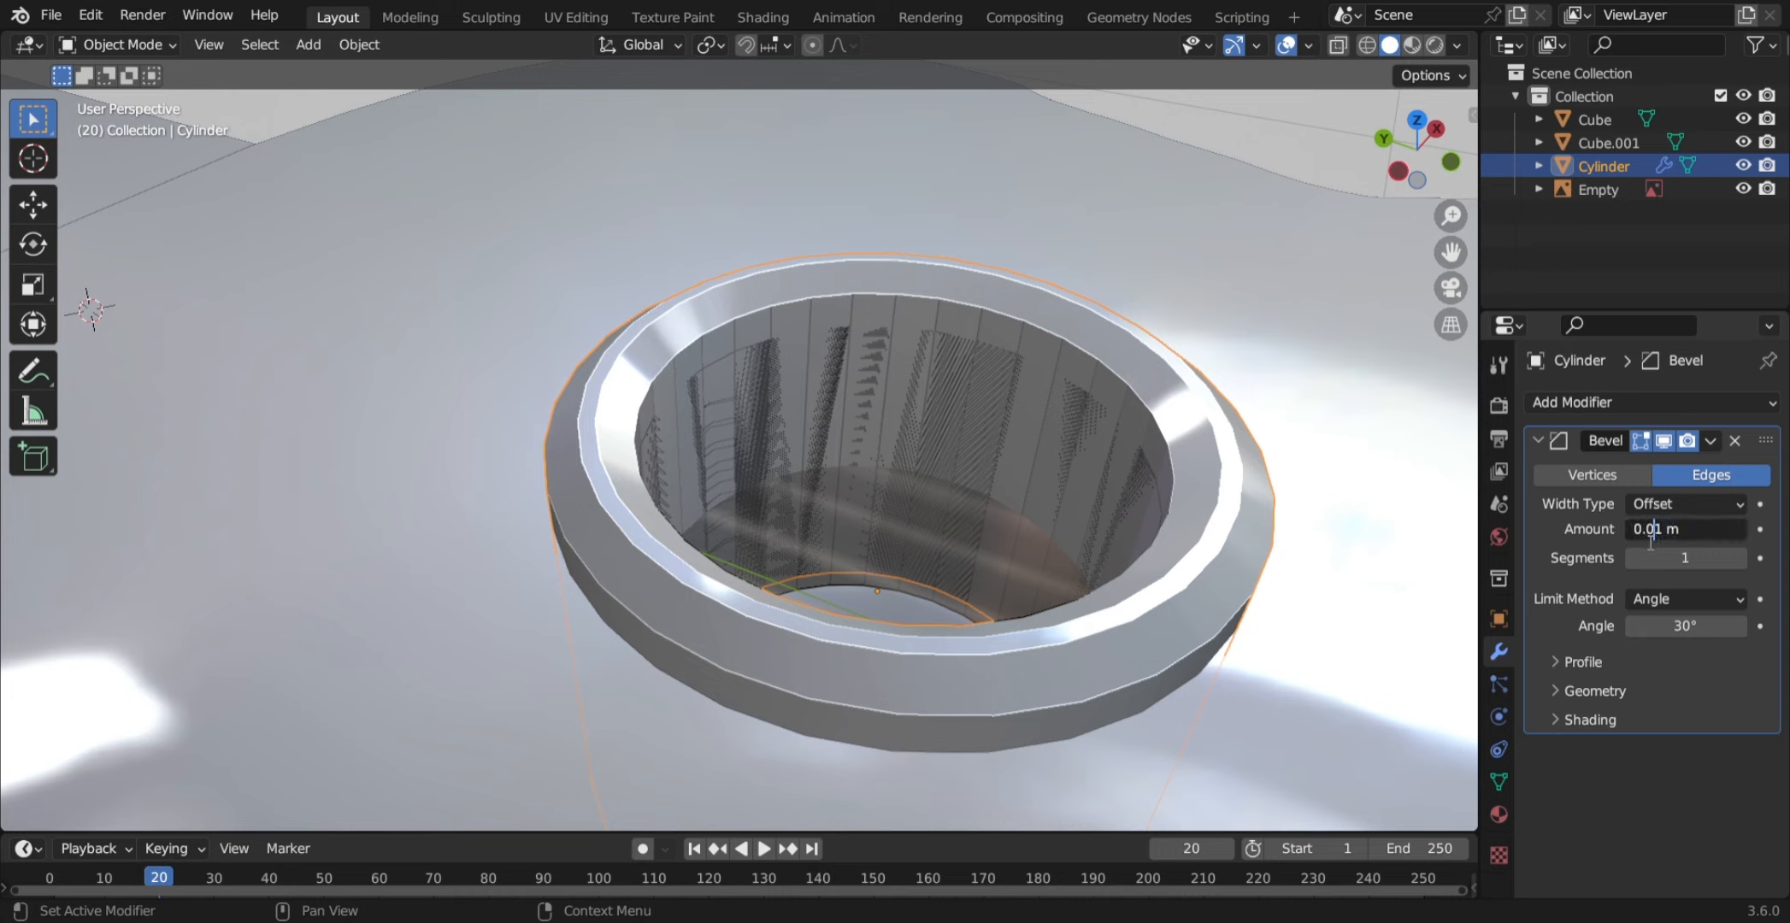
key("Return")
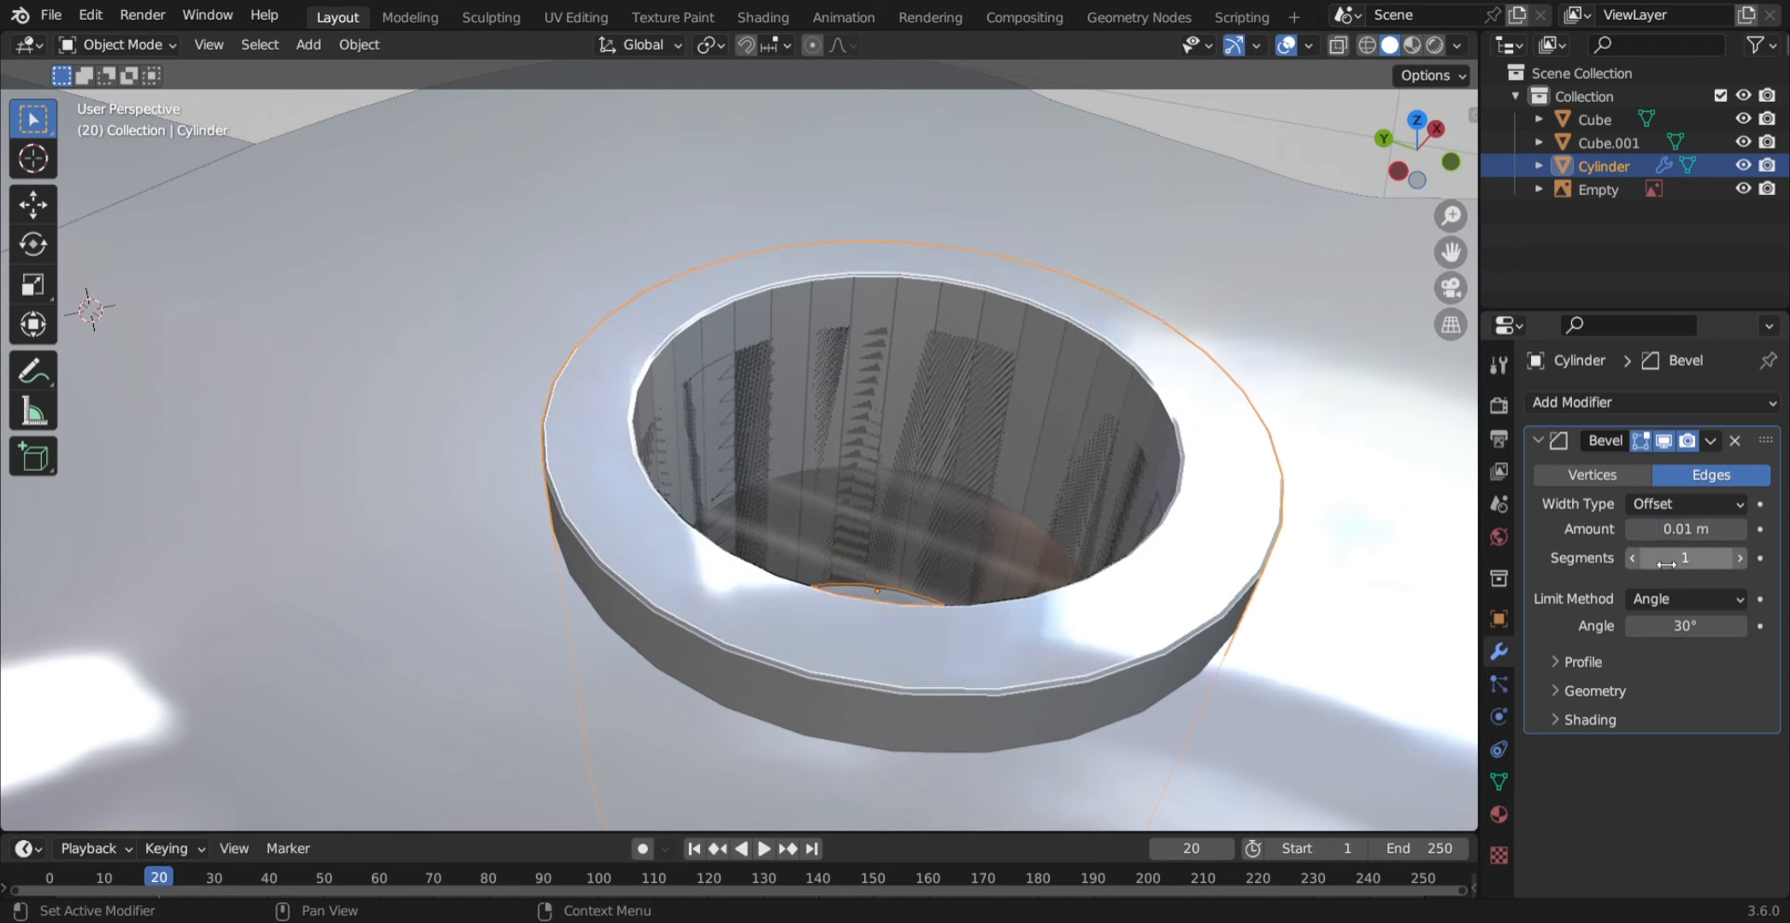
left_click(1687, 530)
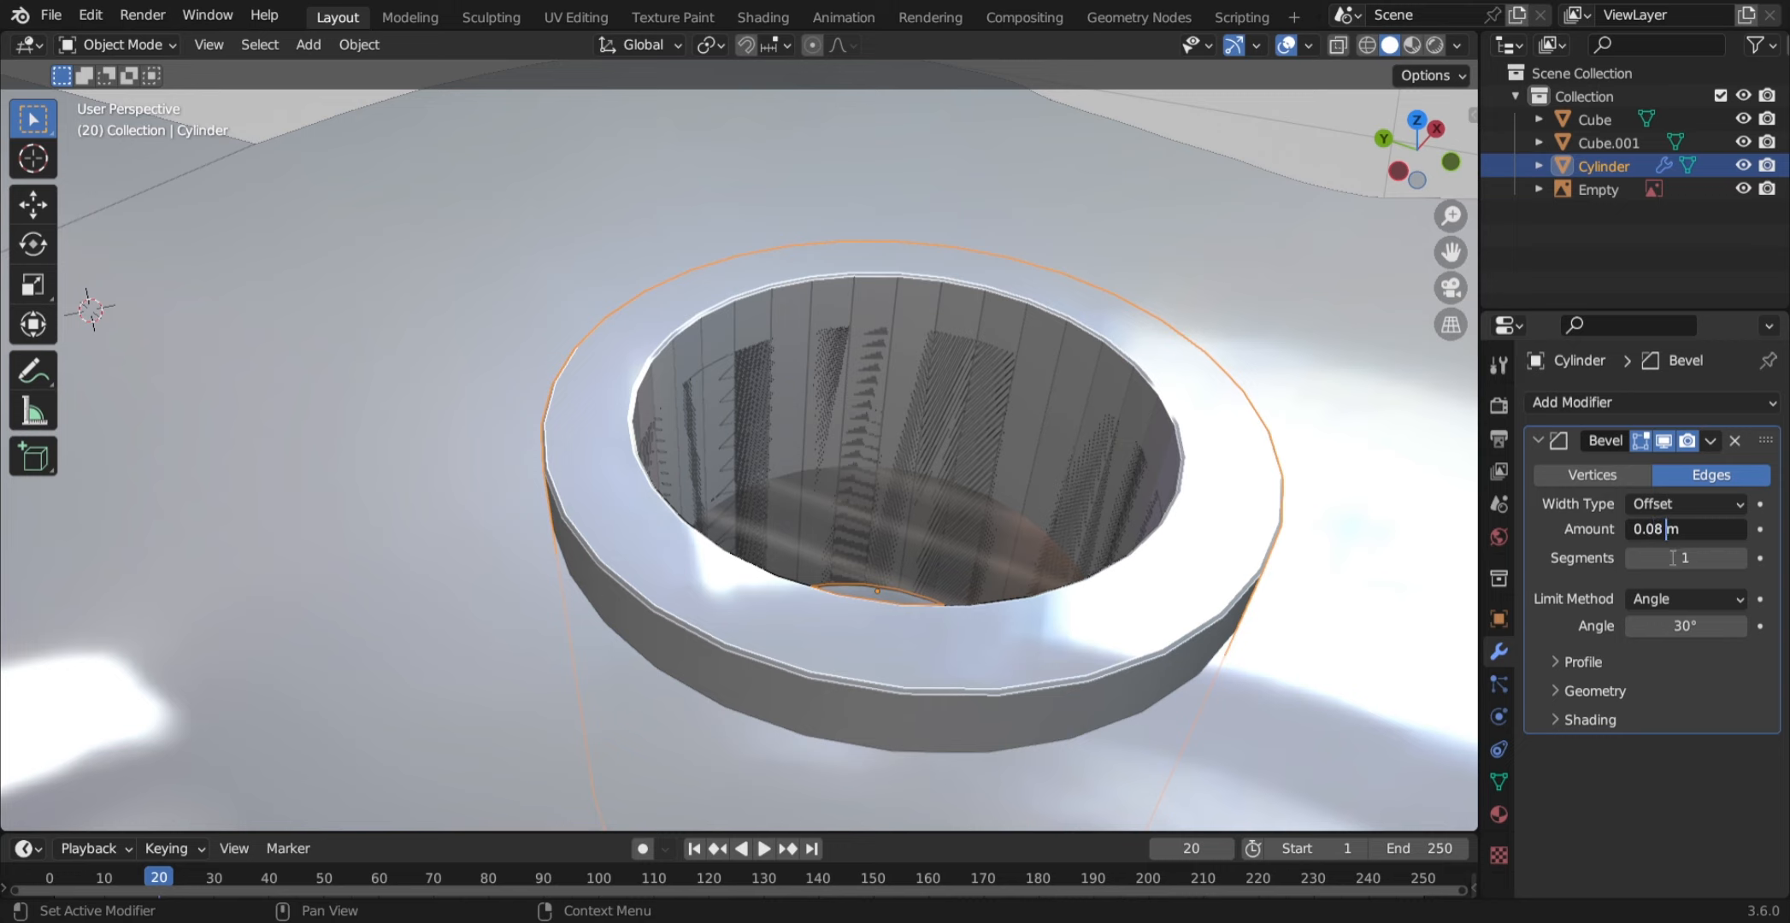
key("Return")
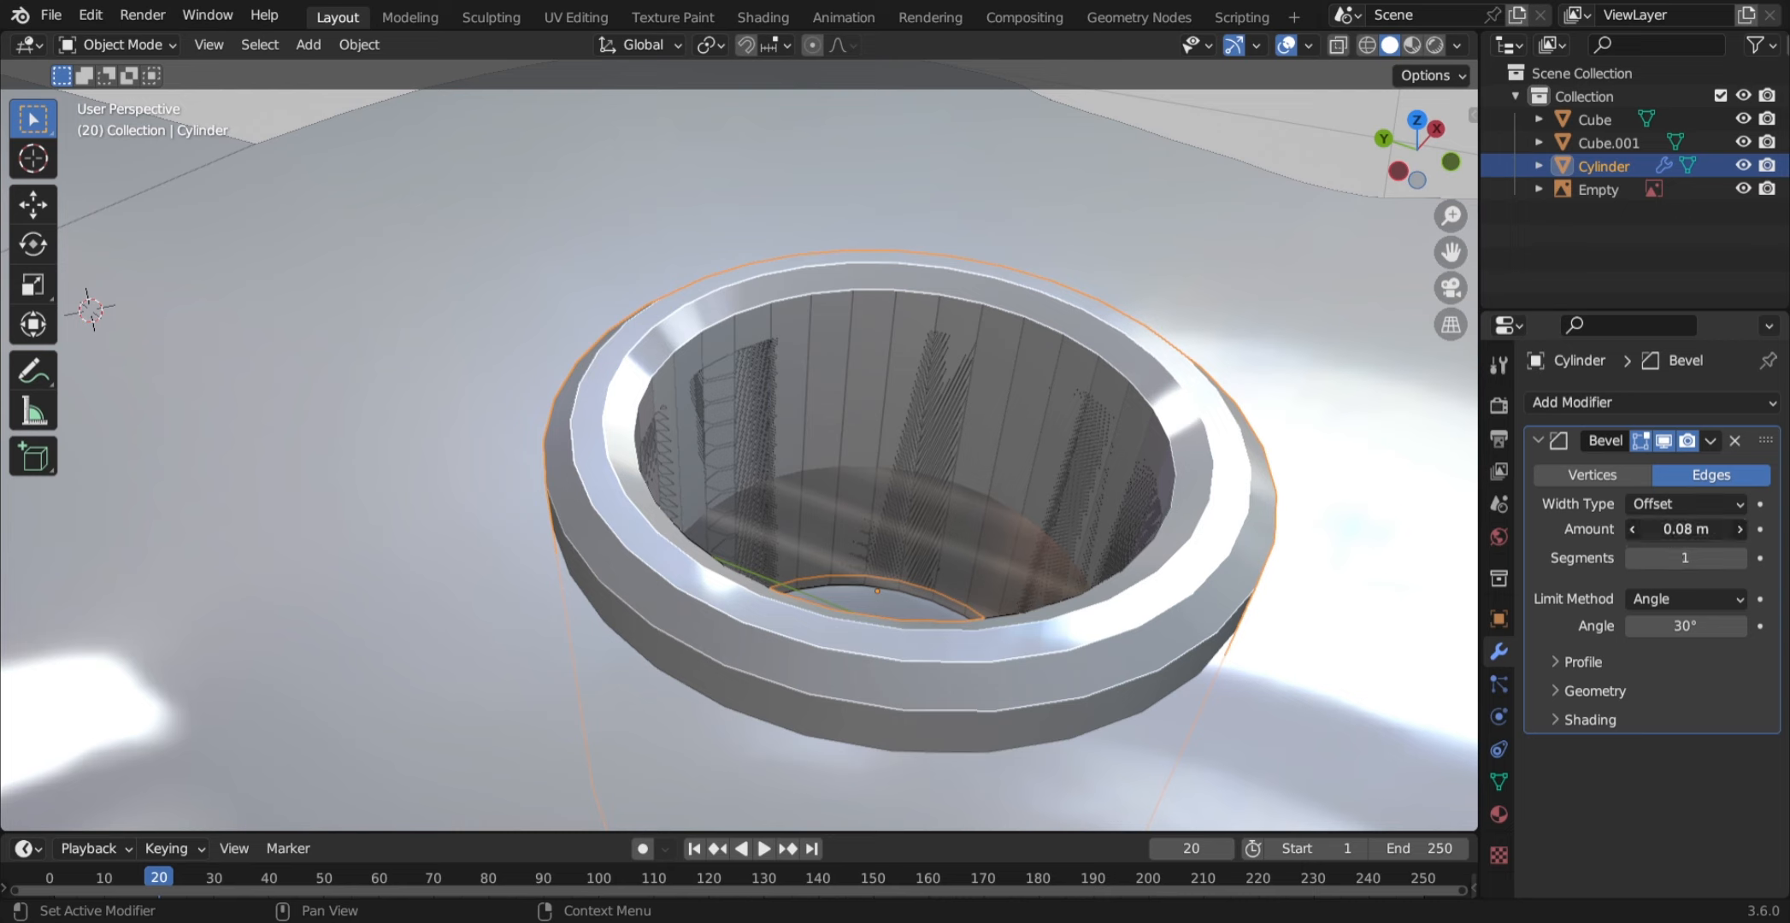
left_click(1666, 528)
key("Return")
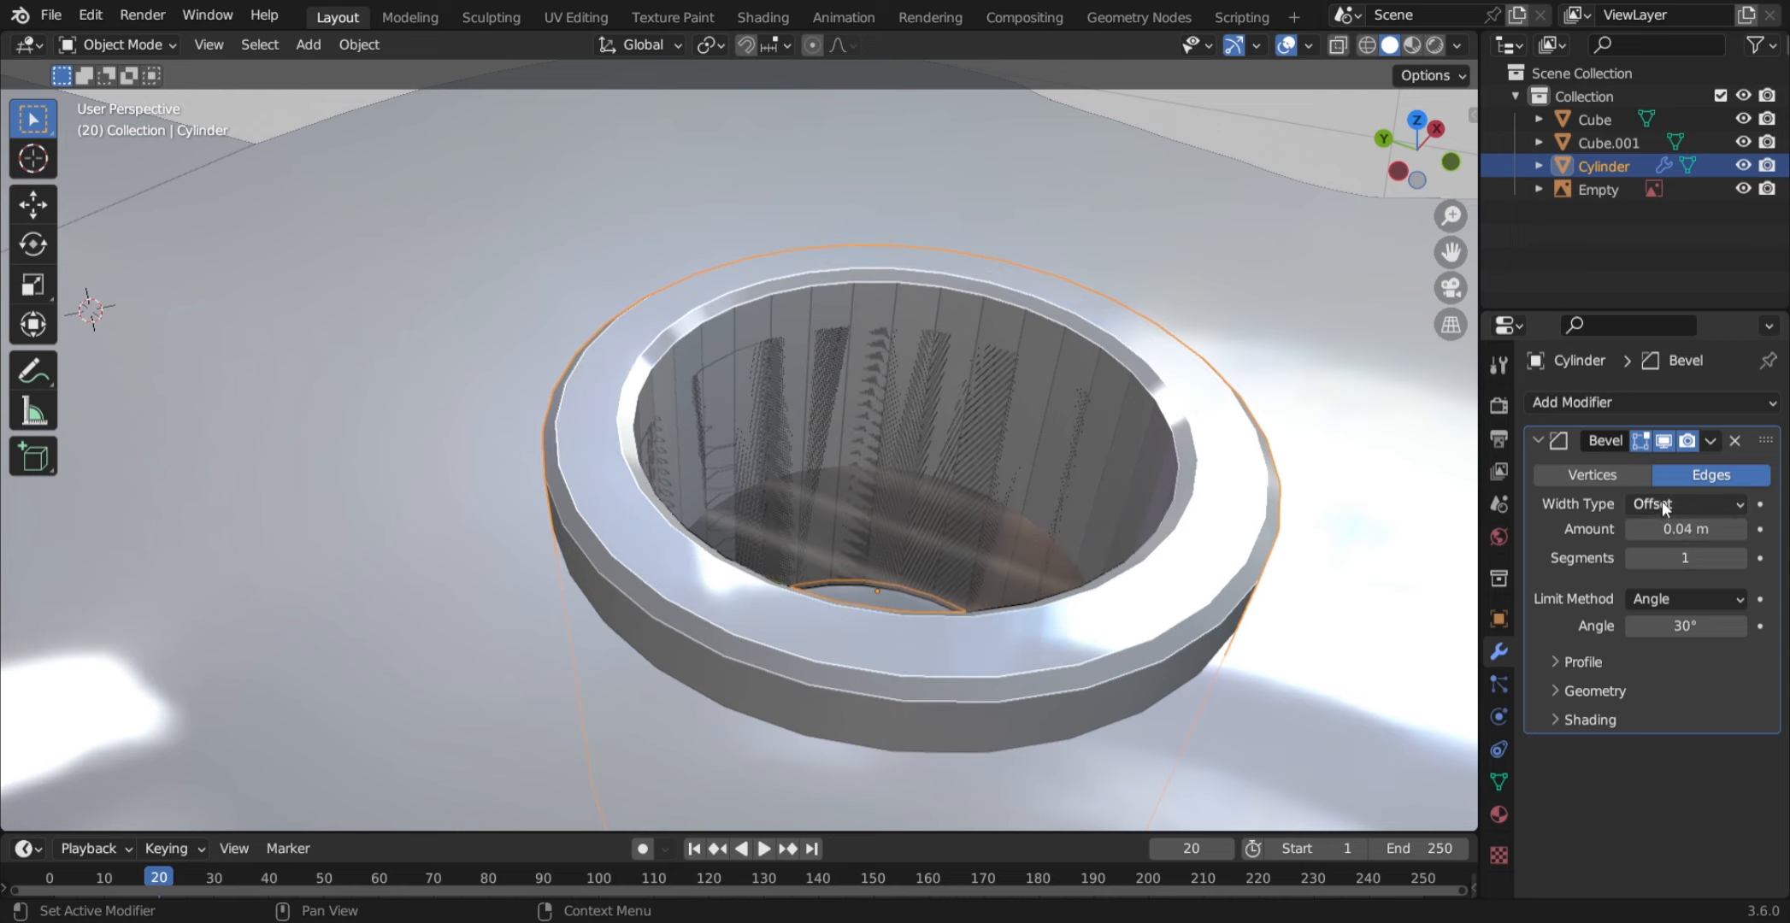
- Set the ring's bevel amount to 0.06 m with 100 segments and apply the Bevel modifier
left_click(1681, 528)
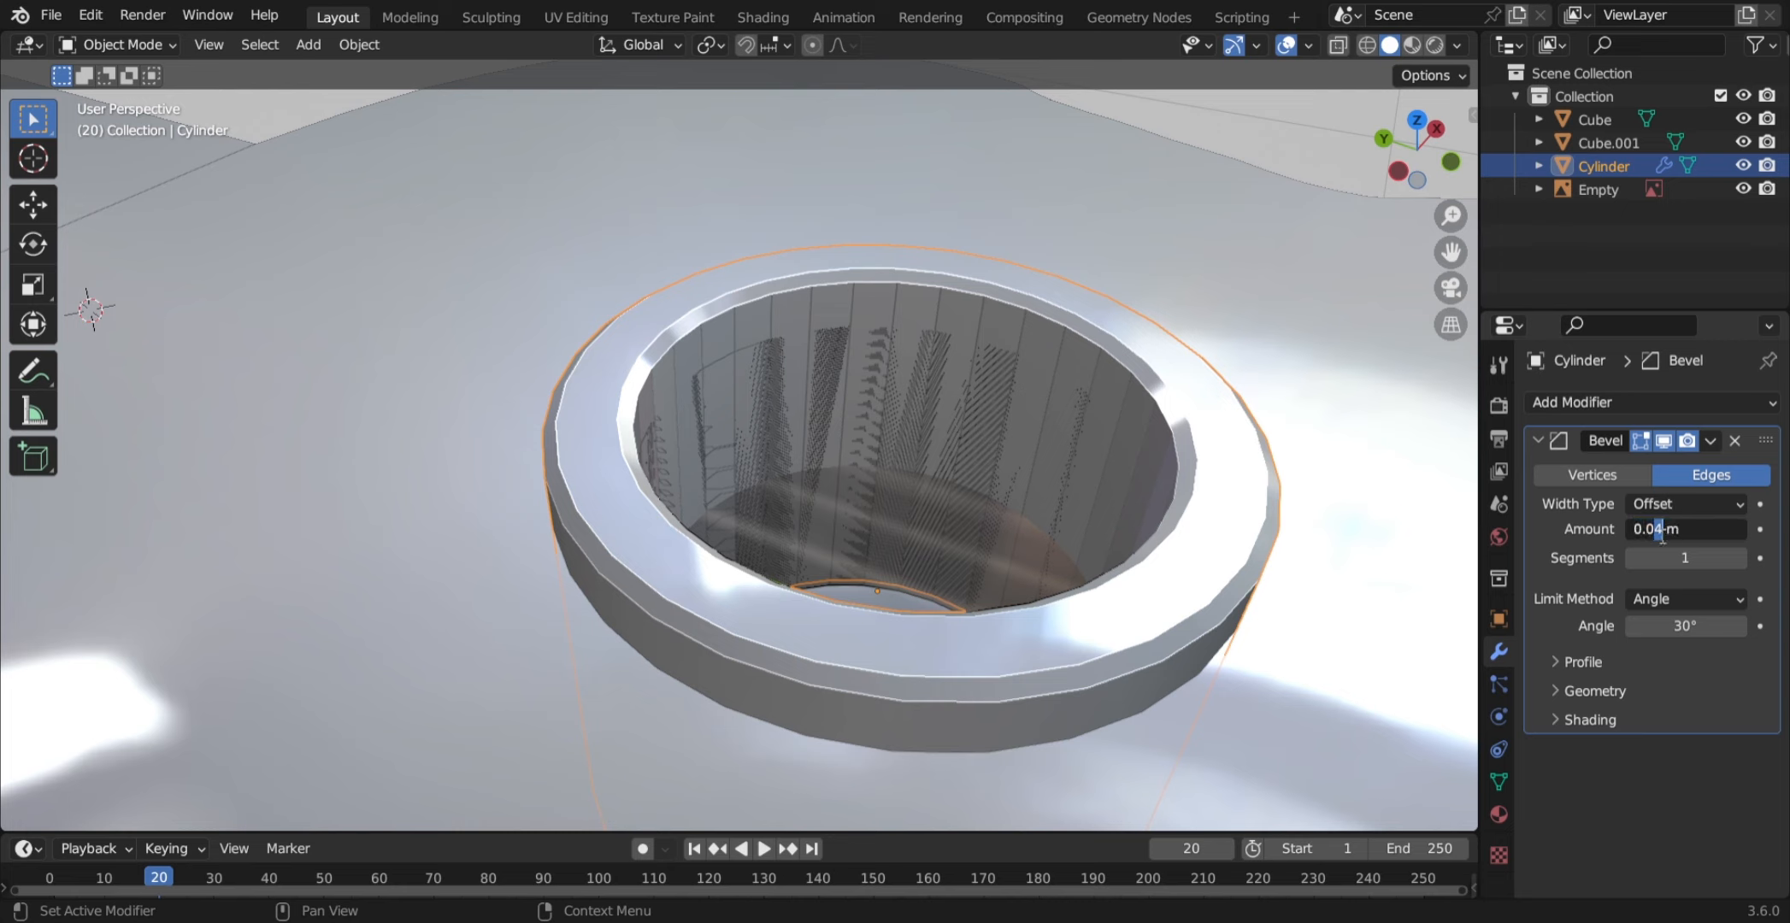
key("Return")
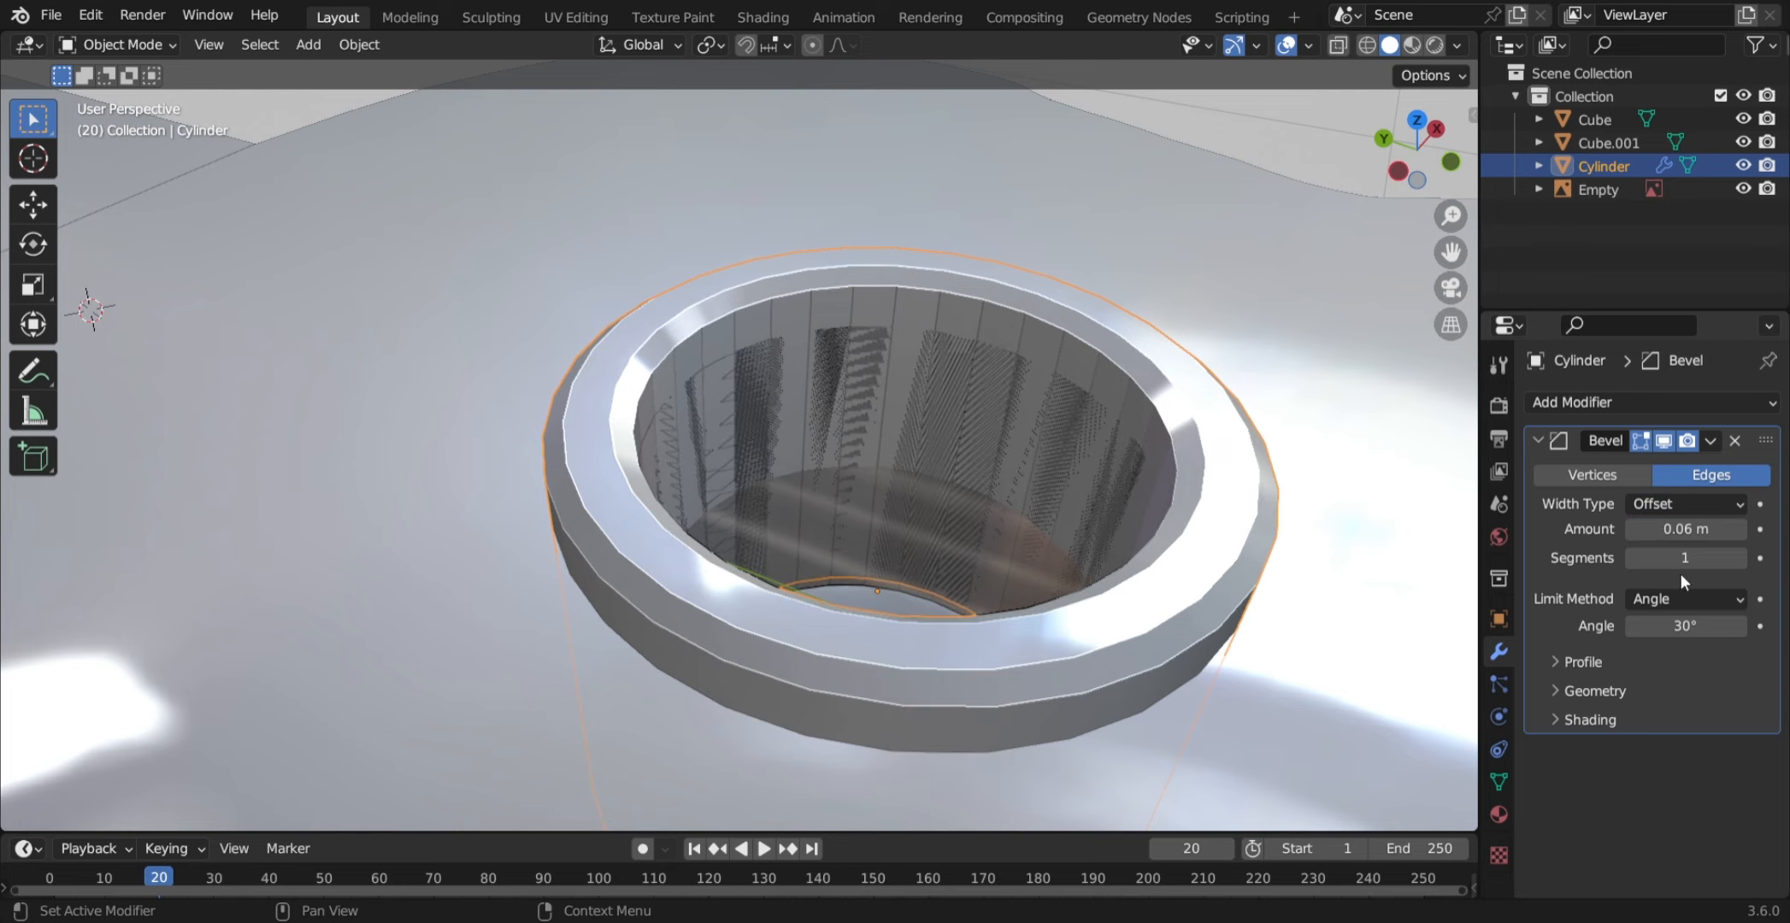
left_click_drag(1680, 558, 1752, 558)
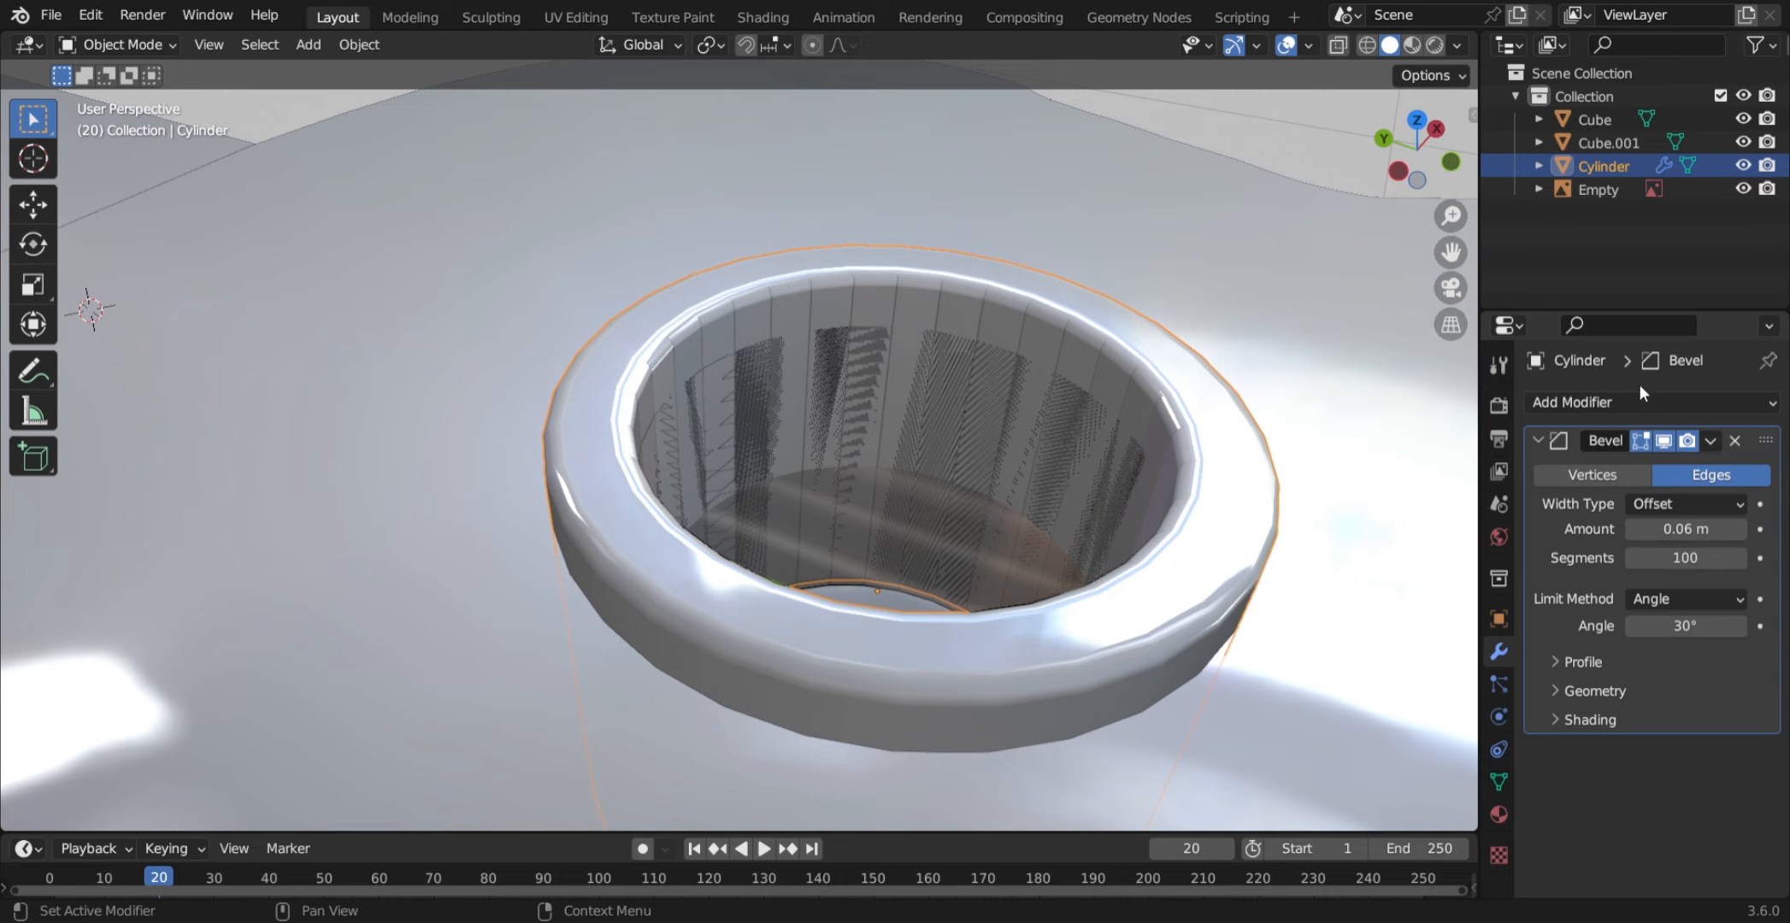
left_click(1710, 441)
left_click(1654, 466)
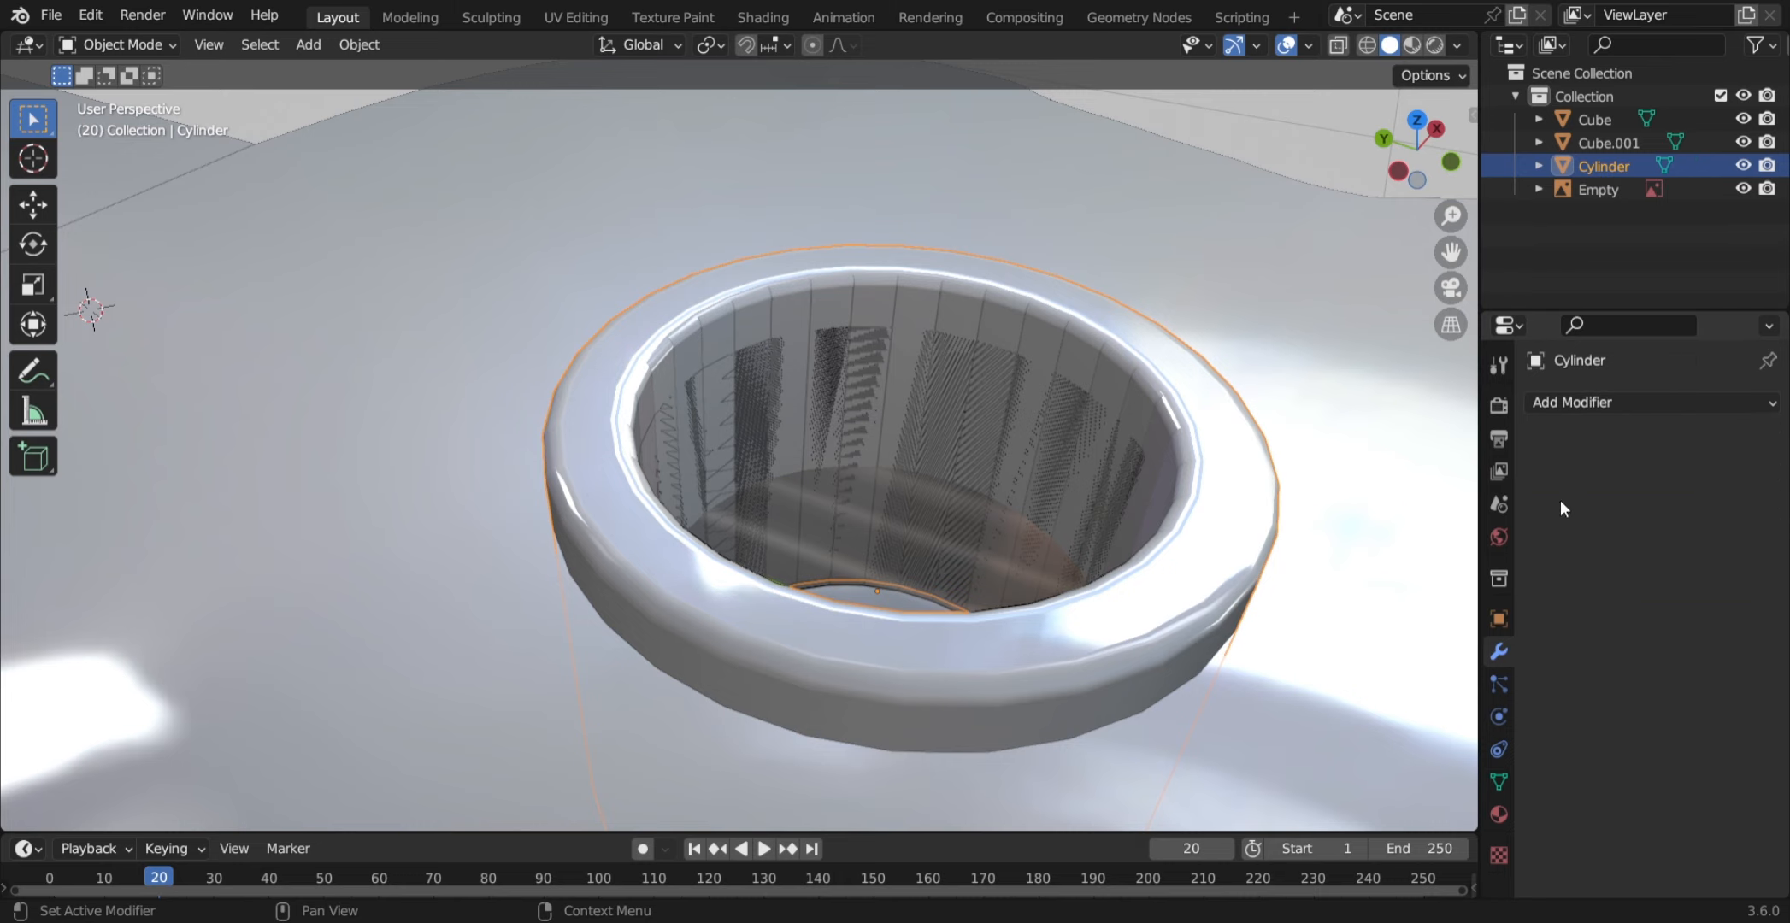
- Hide the reference image to inspect the whole guitar, and undo the hiding
scroll(772, 398, "down", 6)
middle_click_drag(772, 398, 965, 422)
left_click(1112, 109)
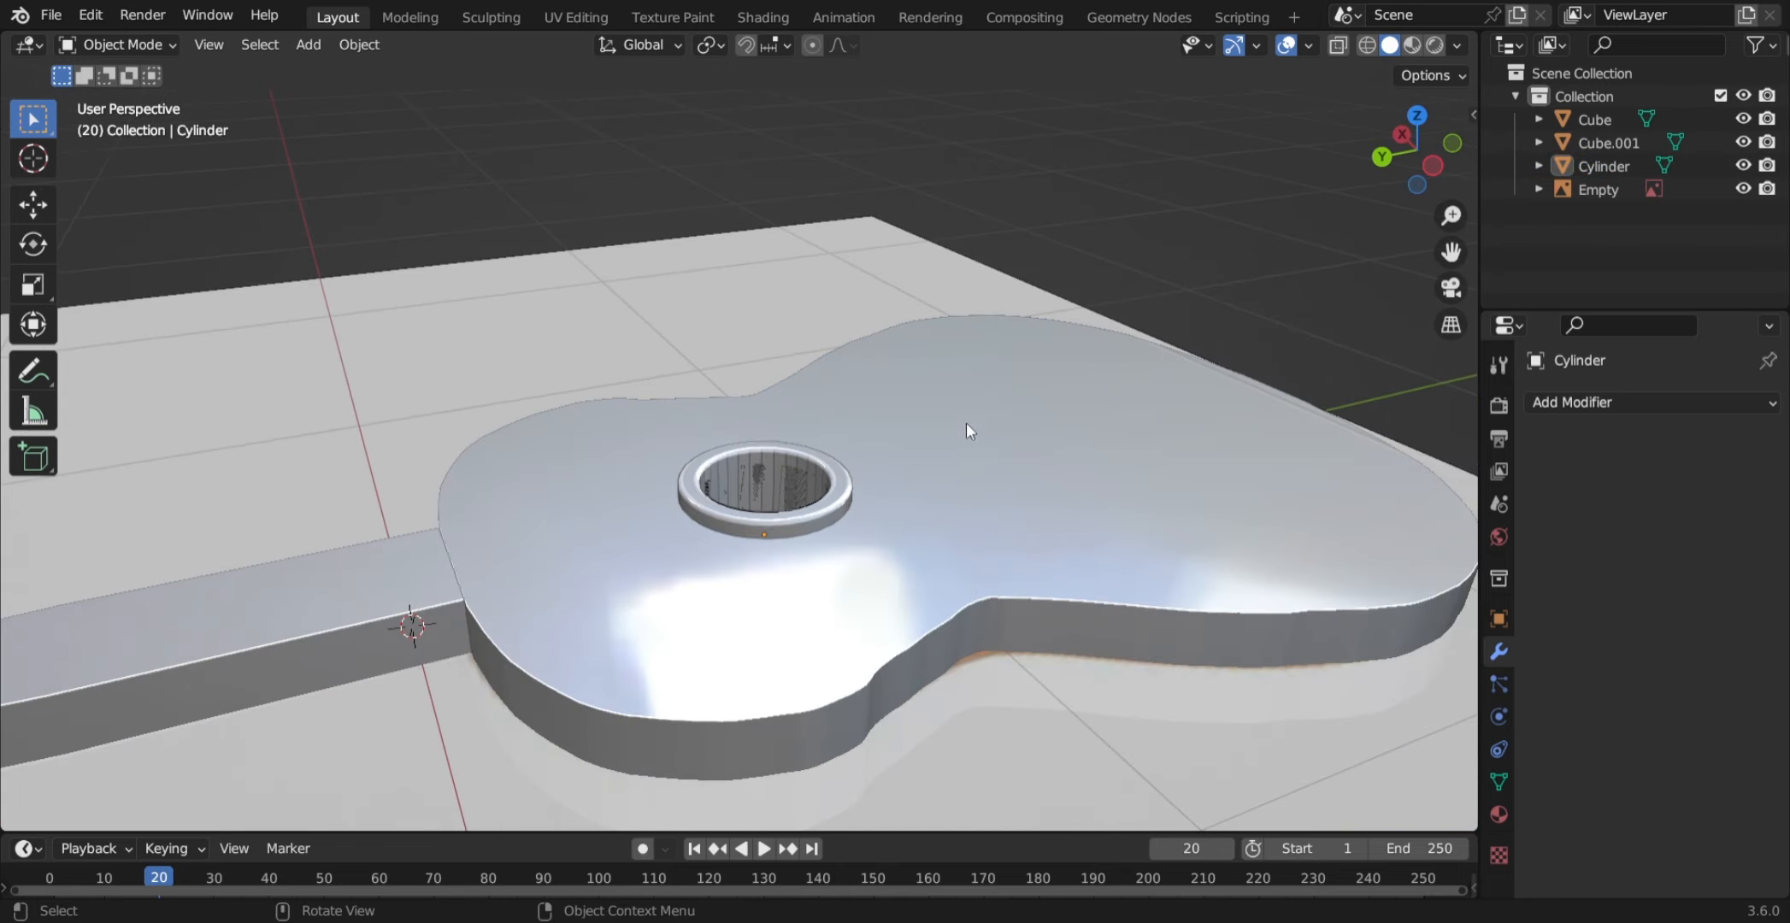
left_click(741, 333)
key("h")
scroll(741, 332, "down", 4)
middle_click_drag(741, 332, 679, 623)
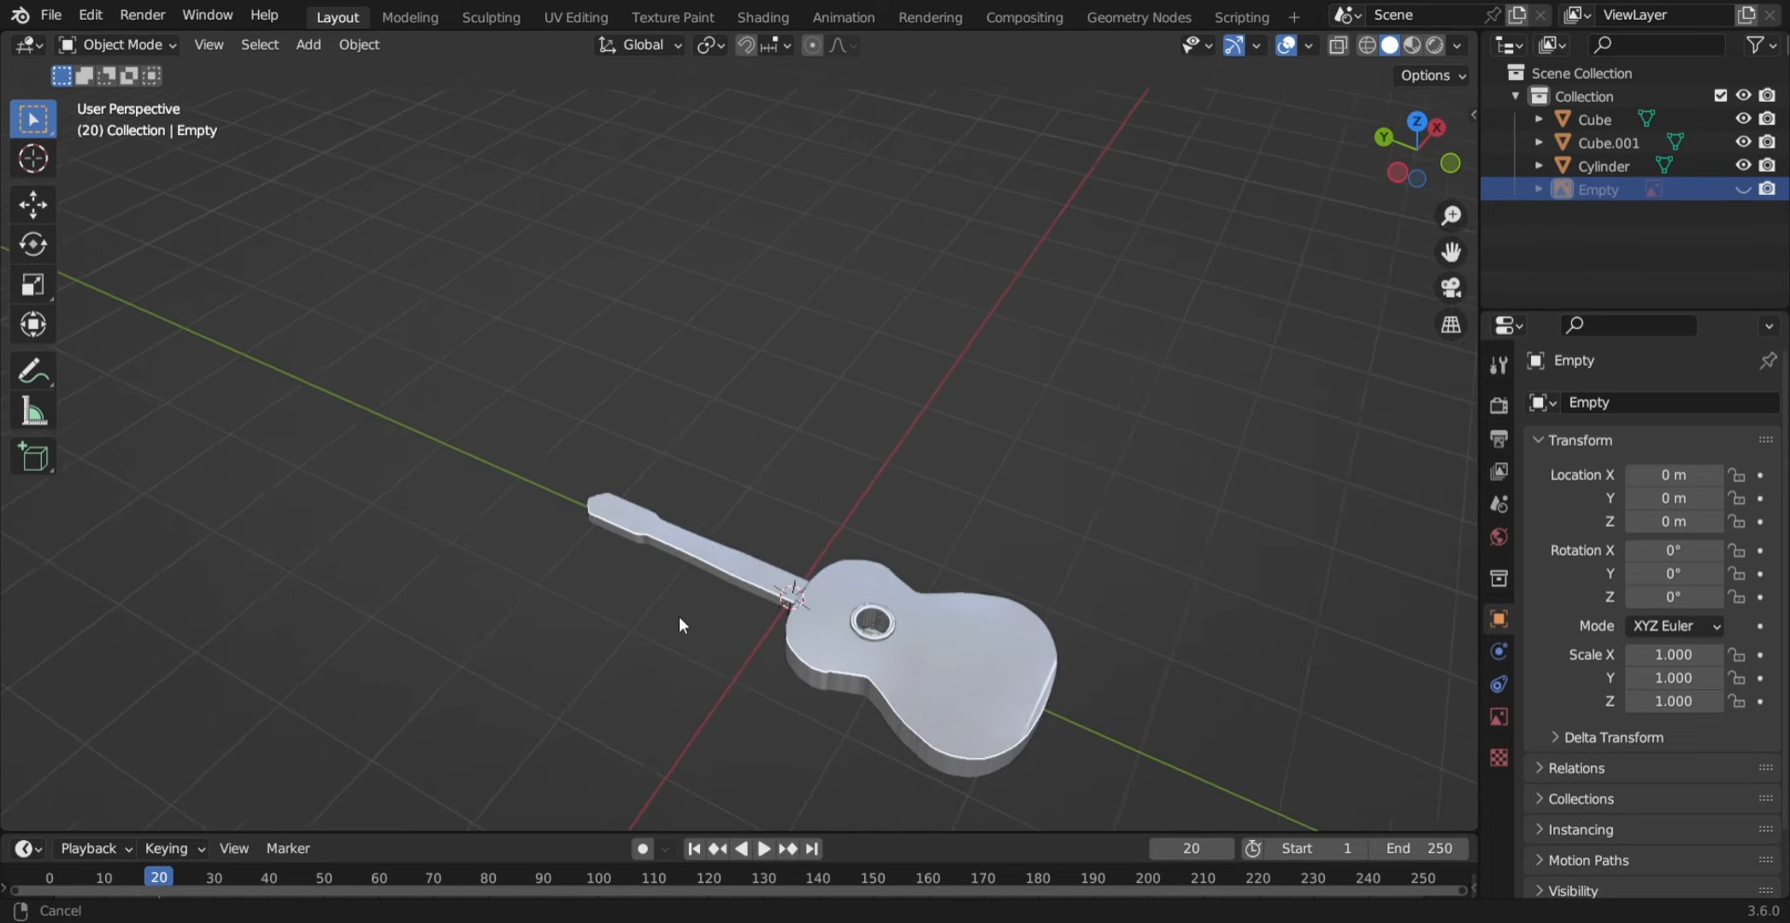
scroll(790, 587, "up", 4)
middle_click_drag(791, 587, 649, 269, "shift")
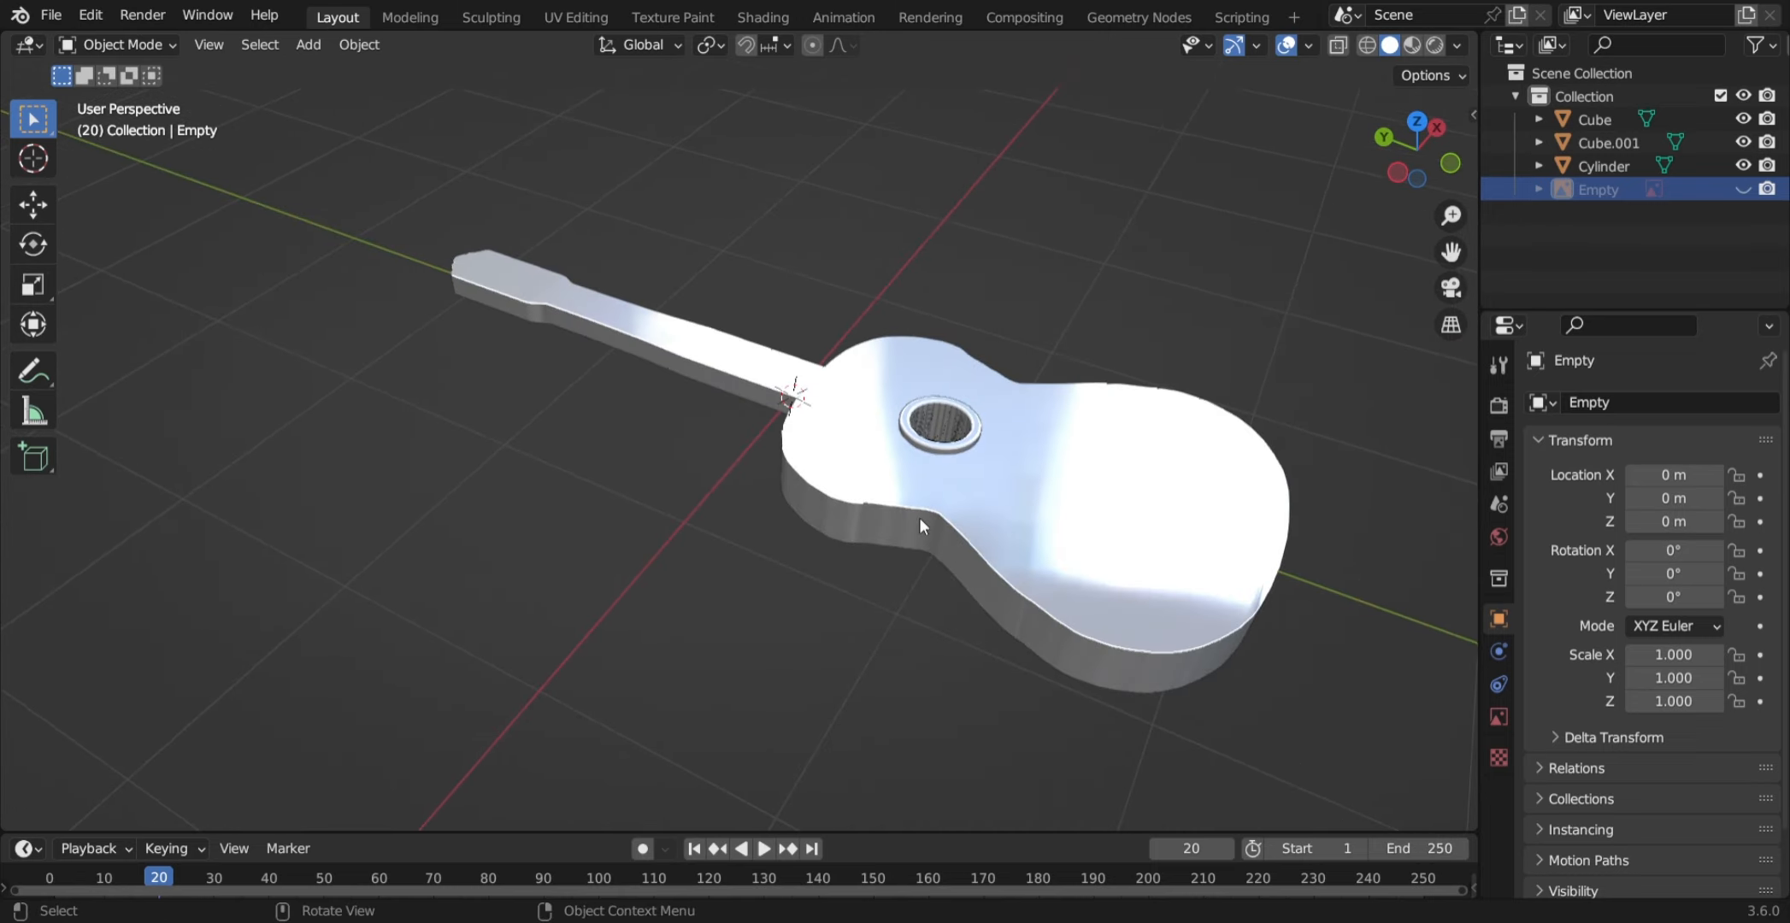
key("ctrl+z")
key("ctrl+z")
- Examine the reference image through the guitar model in X-ray view, checking the ring and the bridge area
middle_click_drag(808, 603, 796, 580)
scroll(797, 579, "up", 2)
scroll(792, 453, "down", 3)
middle_click_drag(791, 437, 570, 445, "shift")
scroll(615, 585, "up", 4)
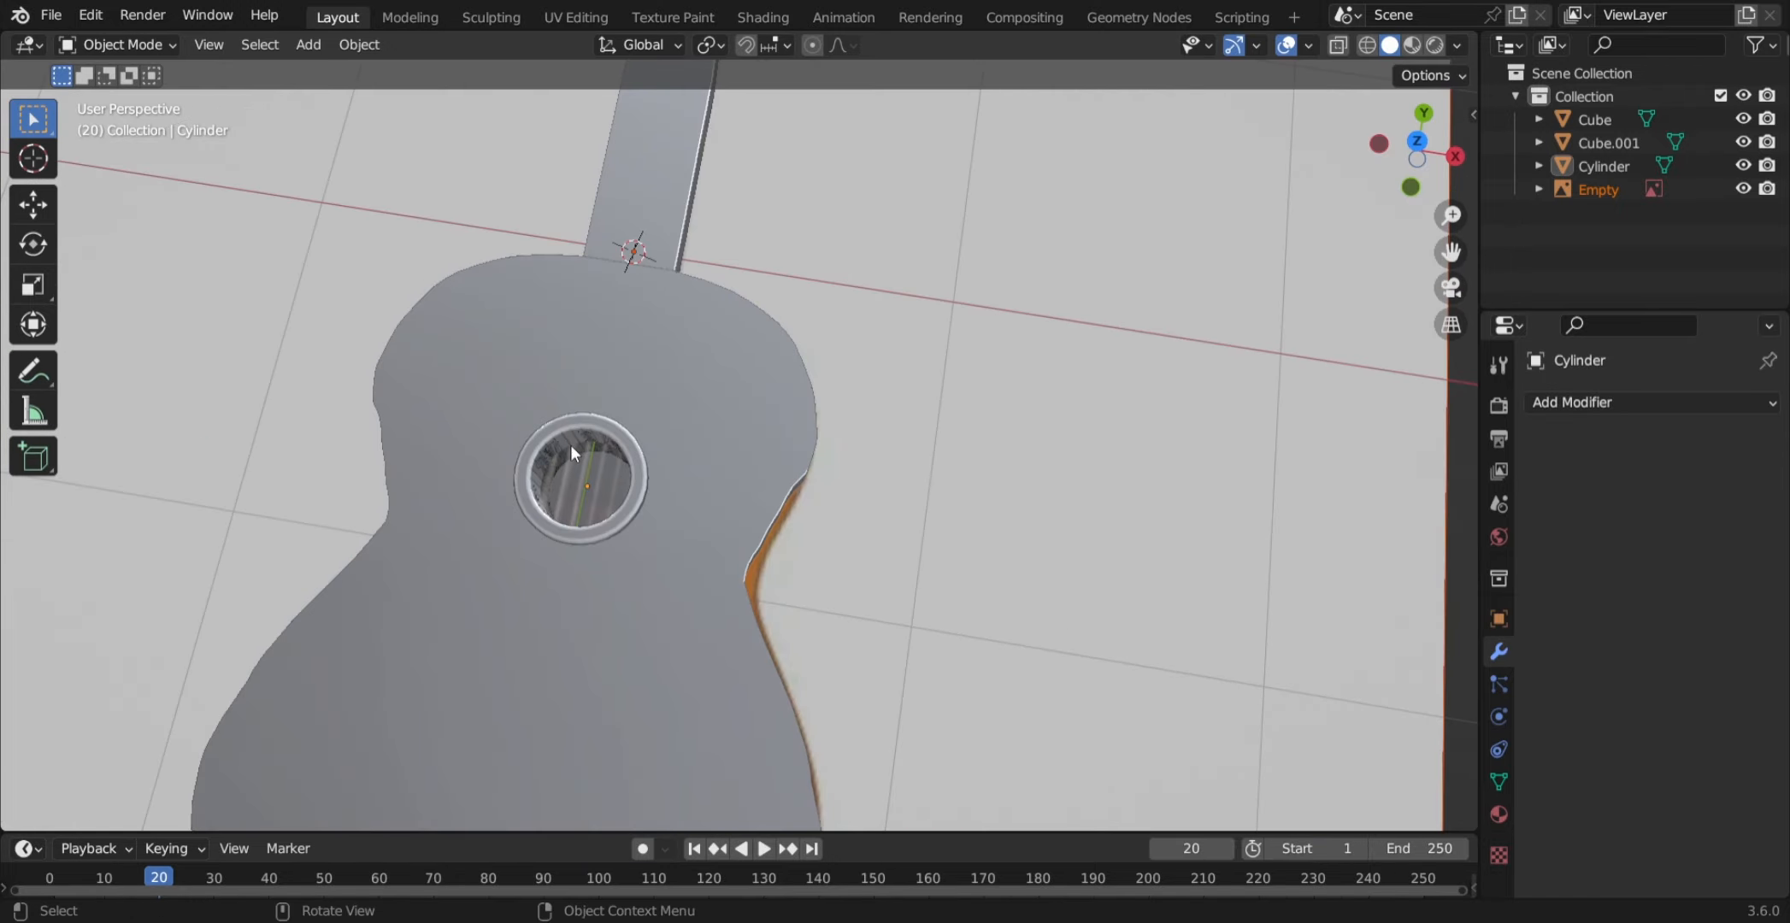
key("alt+z")
scroll(570, 445, "down", 5)
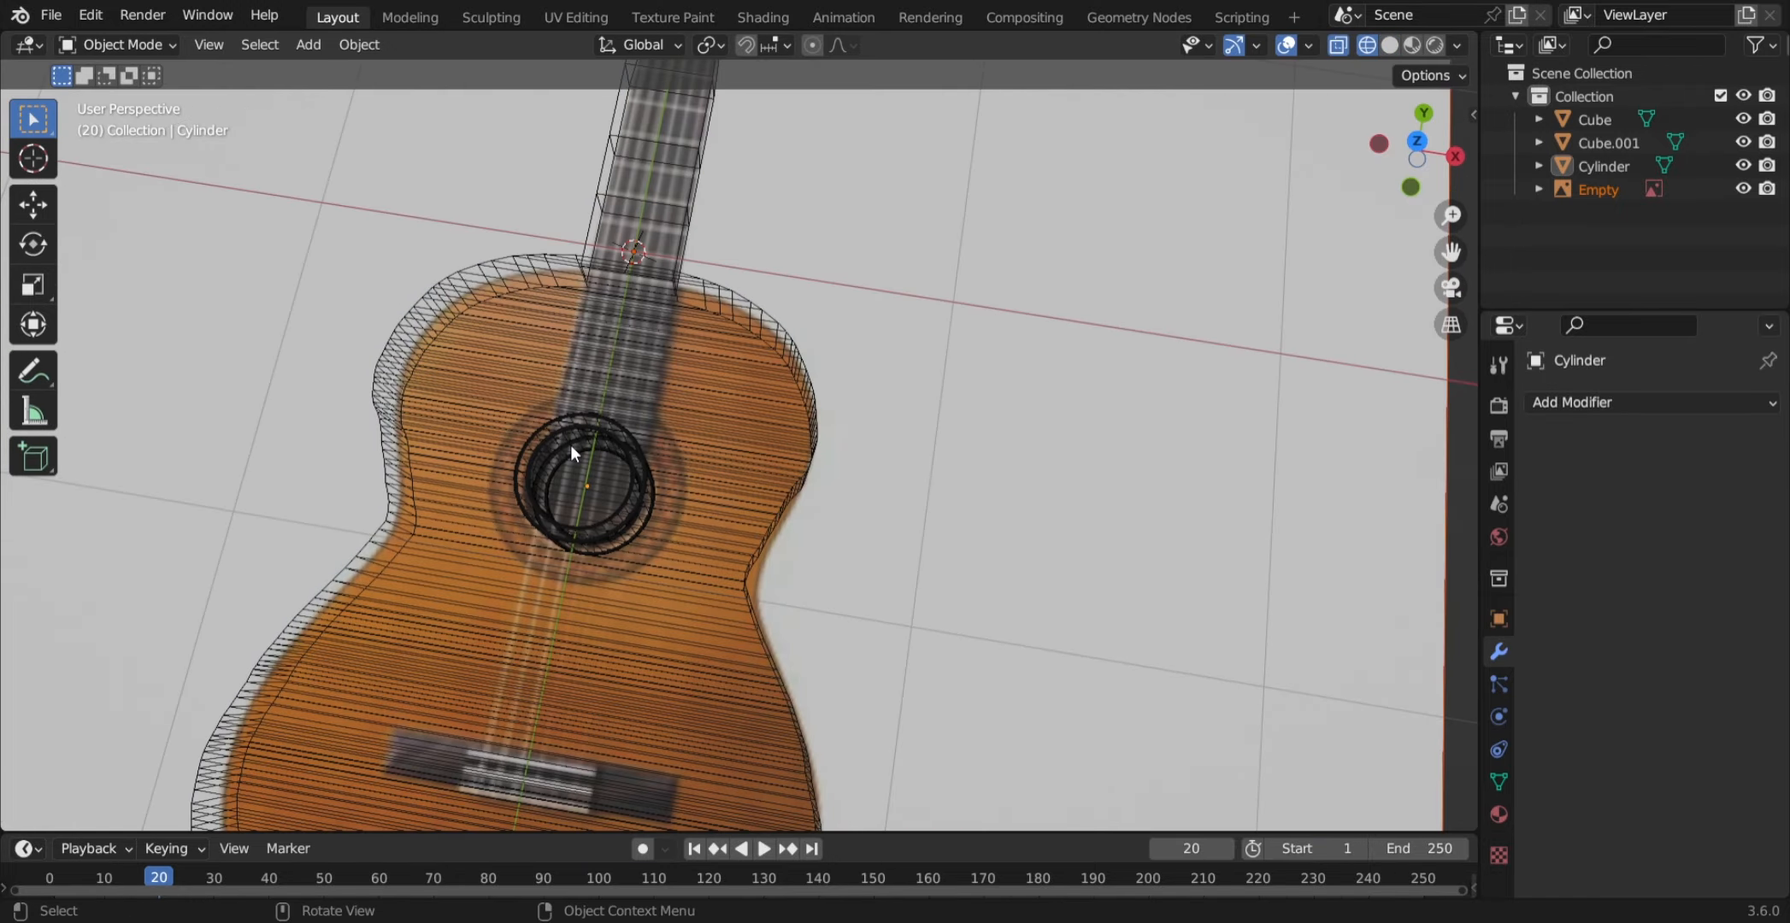
middle_click_drag(578, 647, 914, 516, "shift")
scroll(739, 552, "up", 3)
key("alt+z")
scroll(713, 604, "down", 3)
middle_click_drag(348, 577, 646, 489, "shift")
scroll(647, 496, "up", 2)
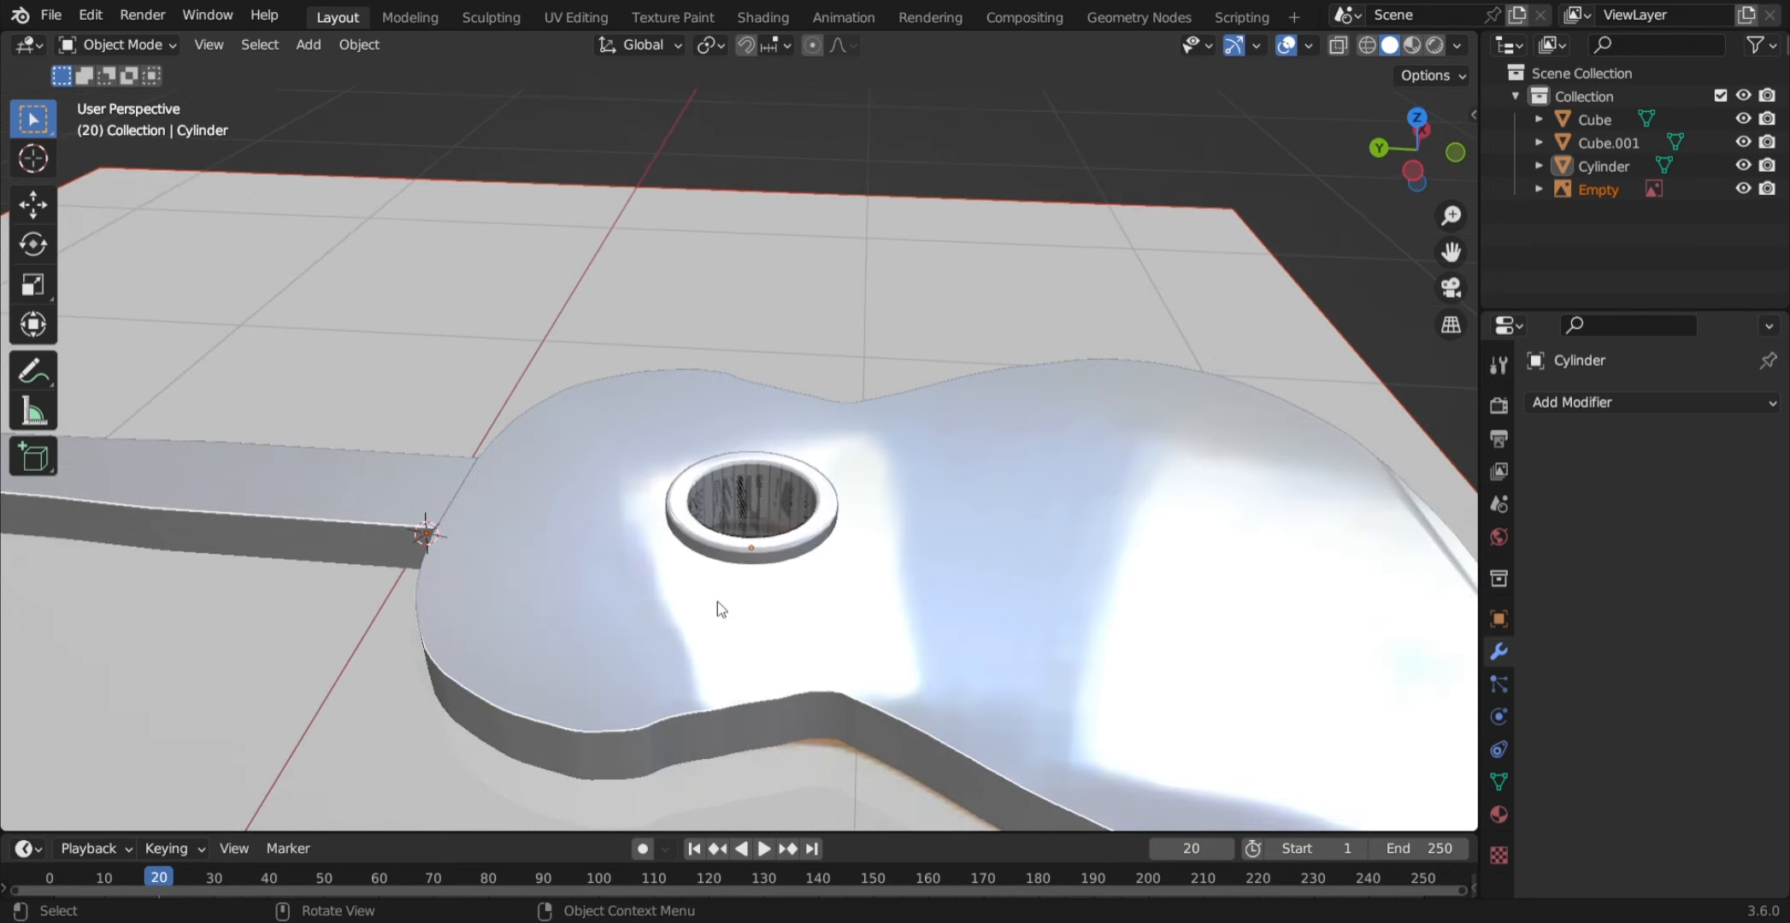
- Add a cube mesh at the 3D cursor and scale it down uniformly to a smaller block
key("shift+a")
mouse_move(706, 453)
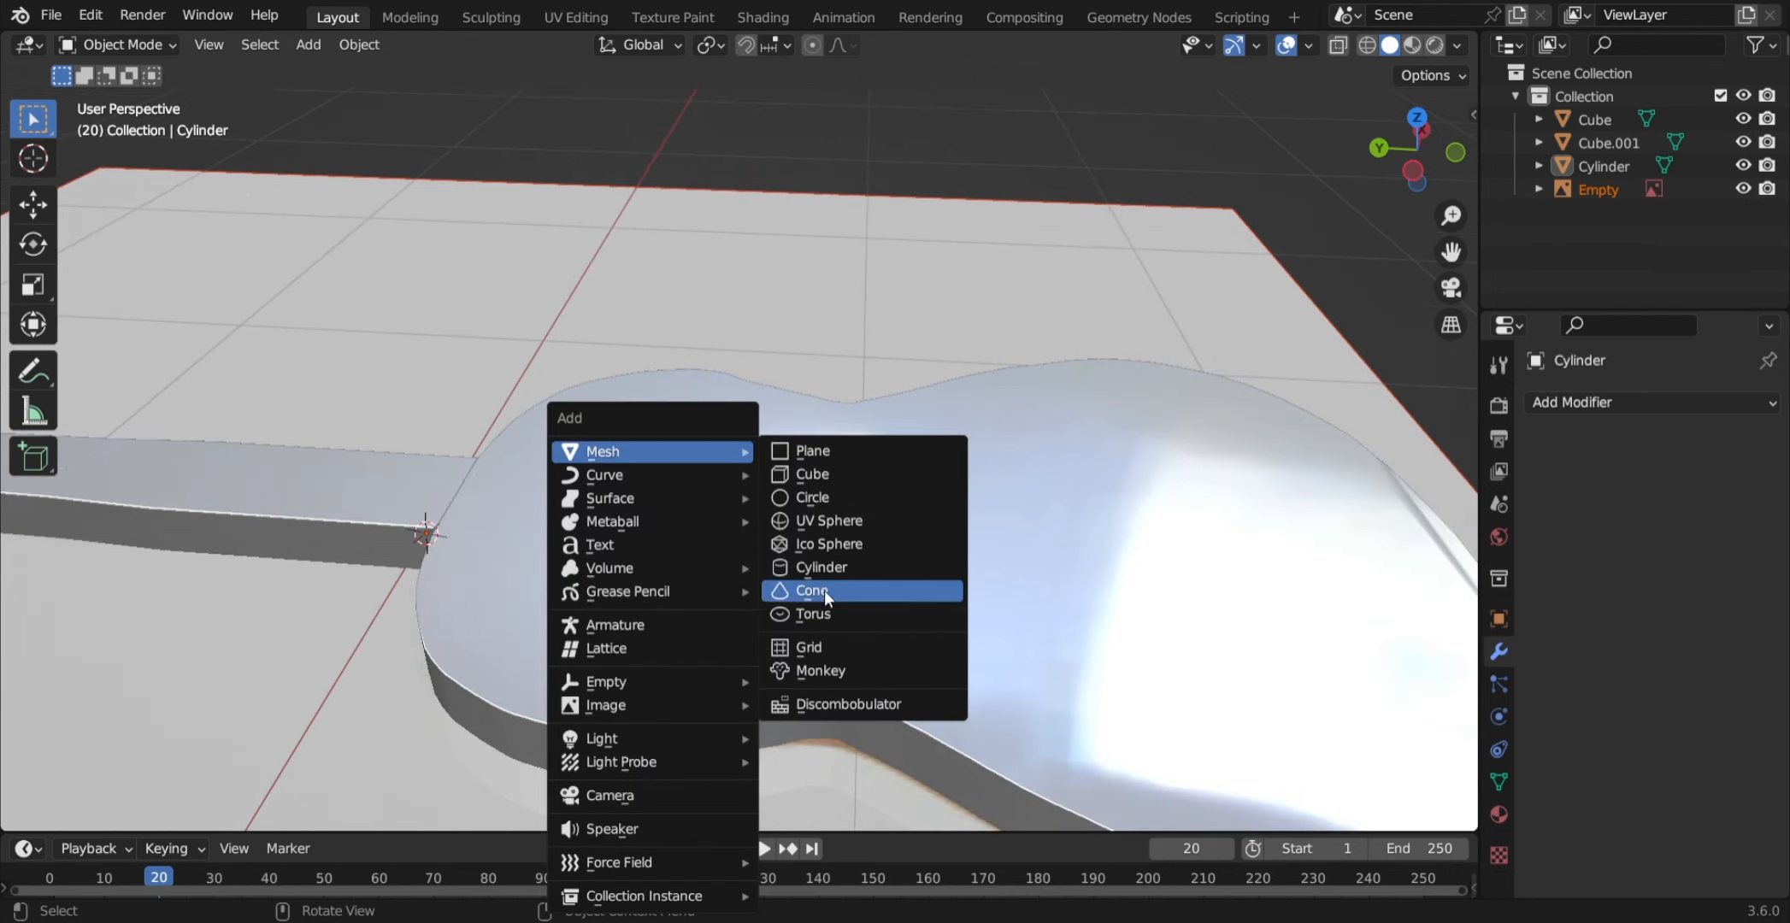
left_click(825, 479)
key("s")
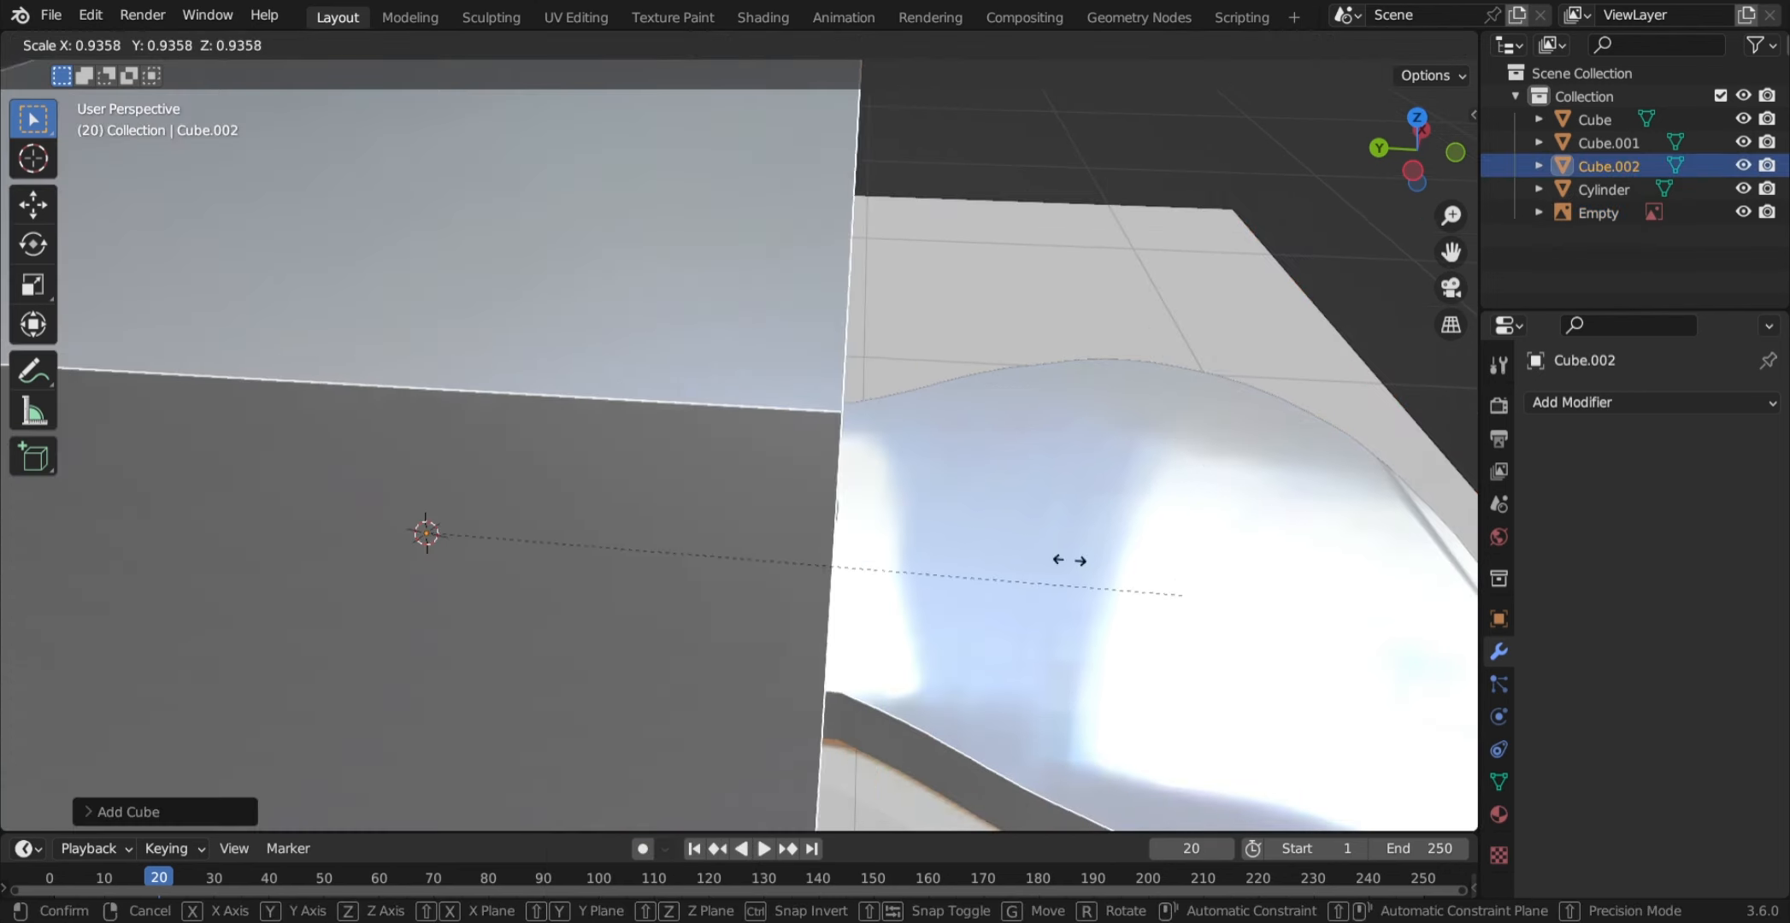
left_click(701, 525)
- Move the new cube about 1.3 m along negative Y onto the lower part of the guitar body
key("g")
key("z")
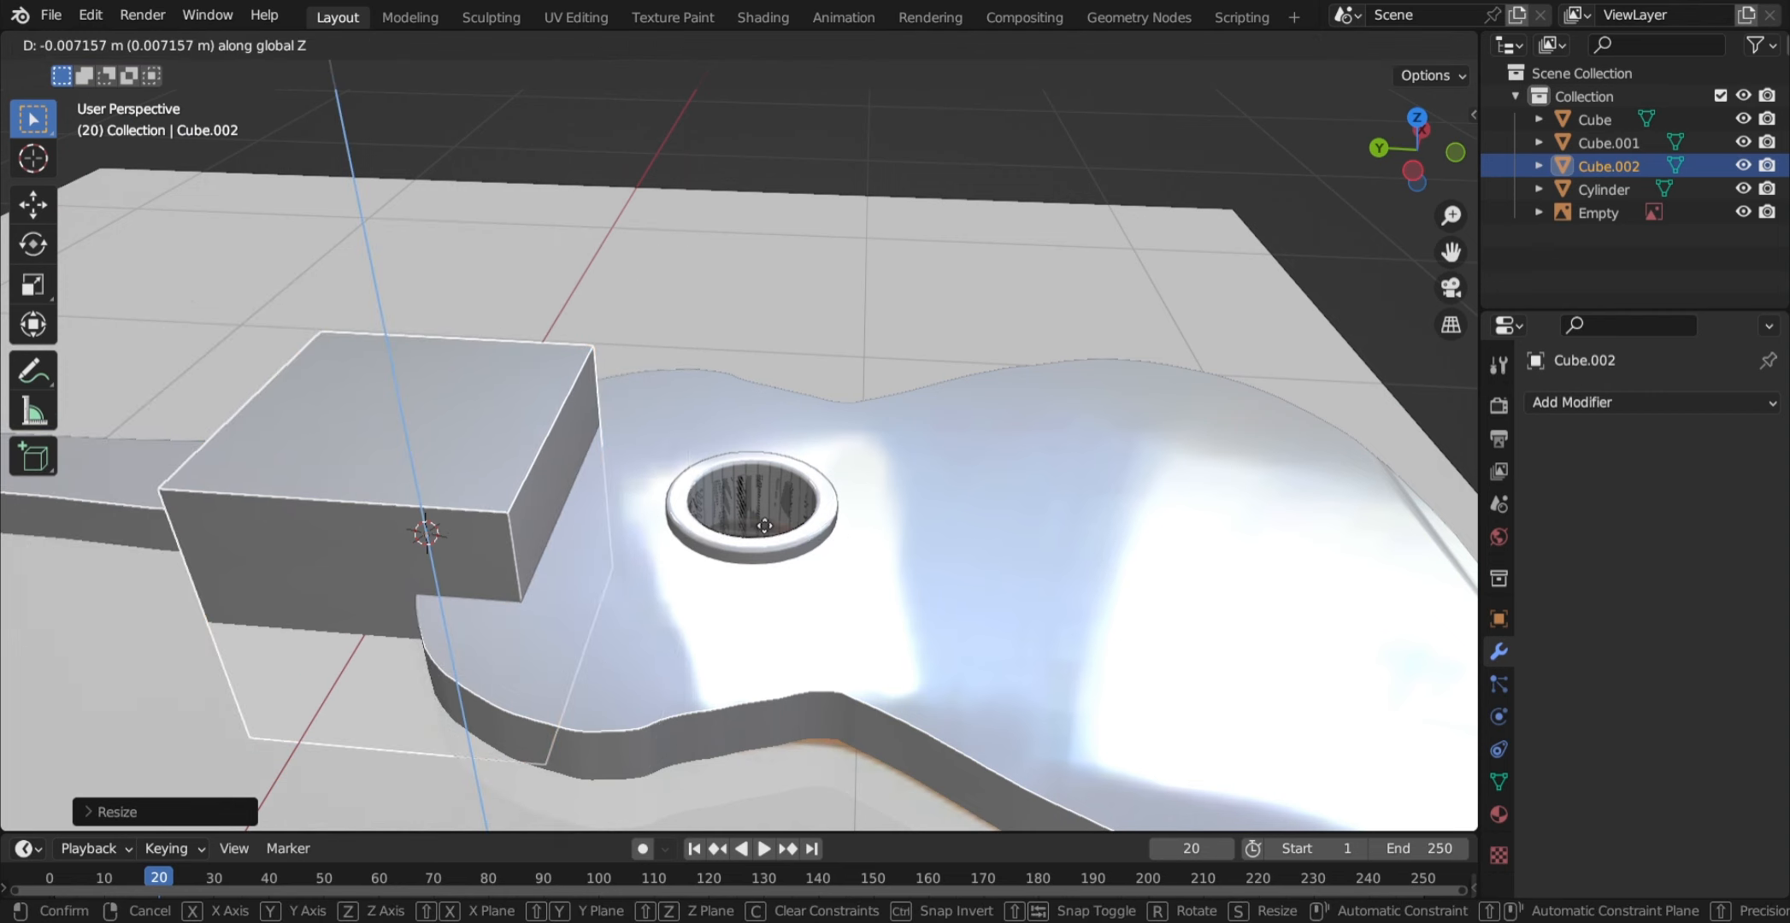
key("y")
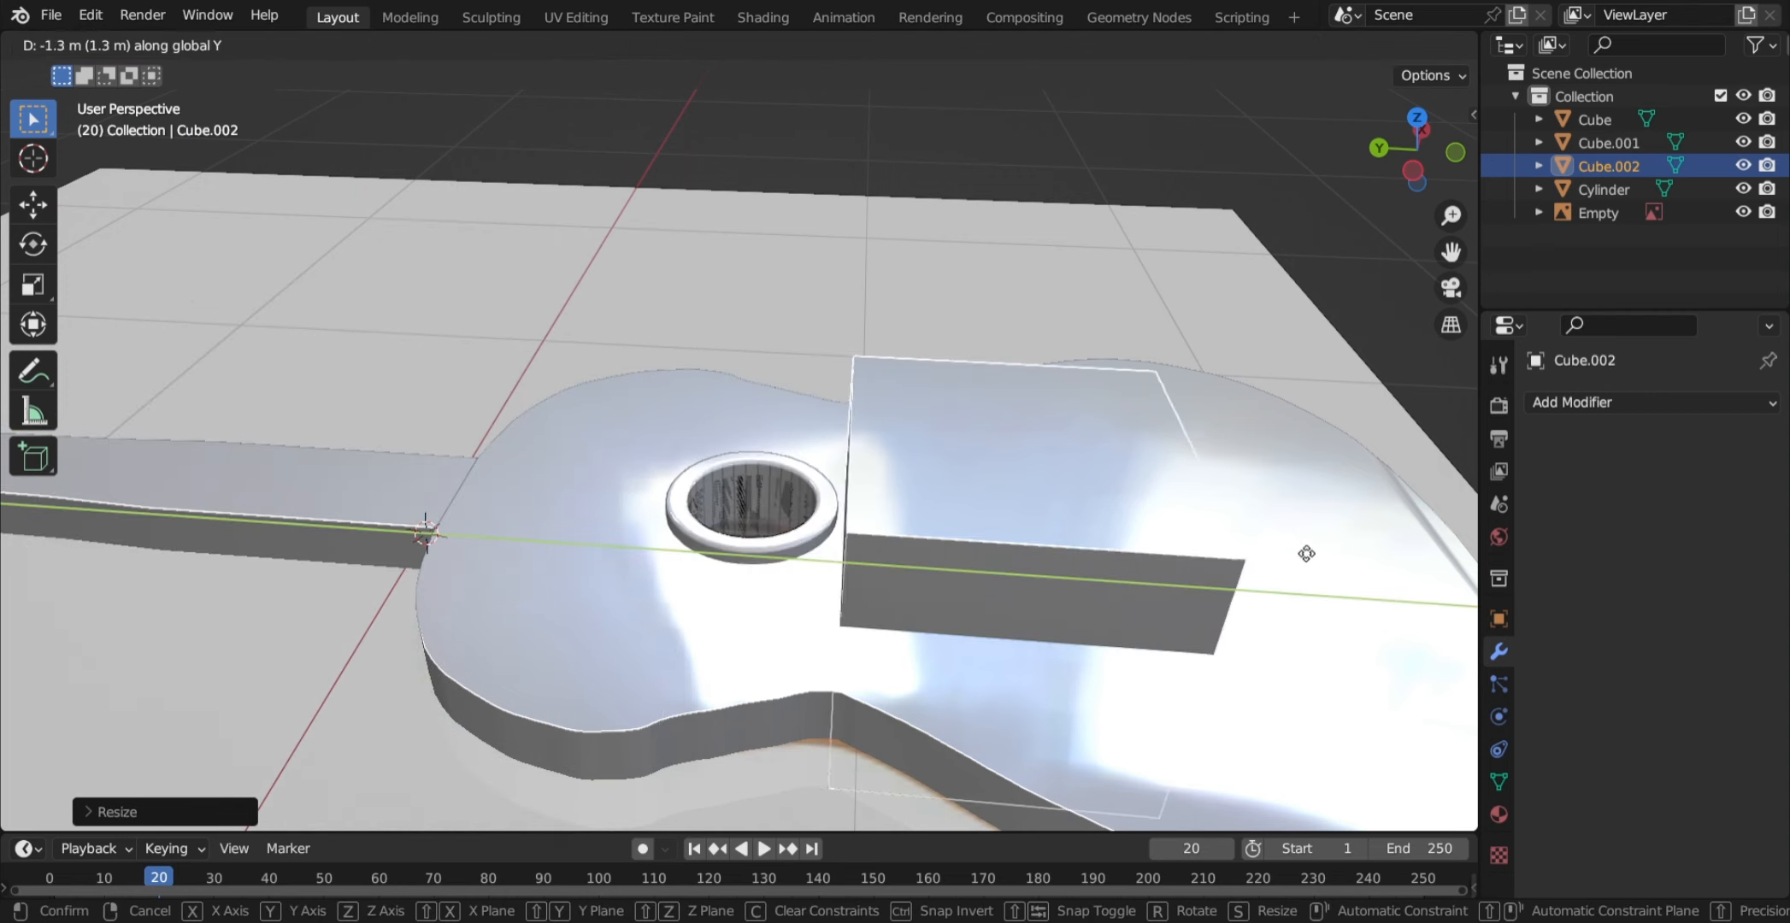
left_click(1331, 559)
- In top wireframe view, move the cube within the XY plane so it is centred over the reference image's bridge
left_click(1418, 116)
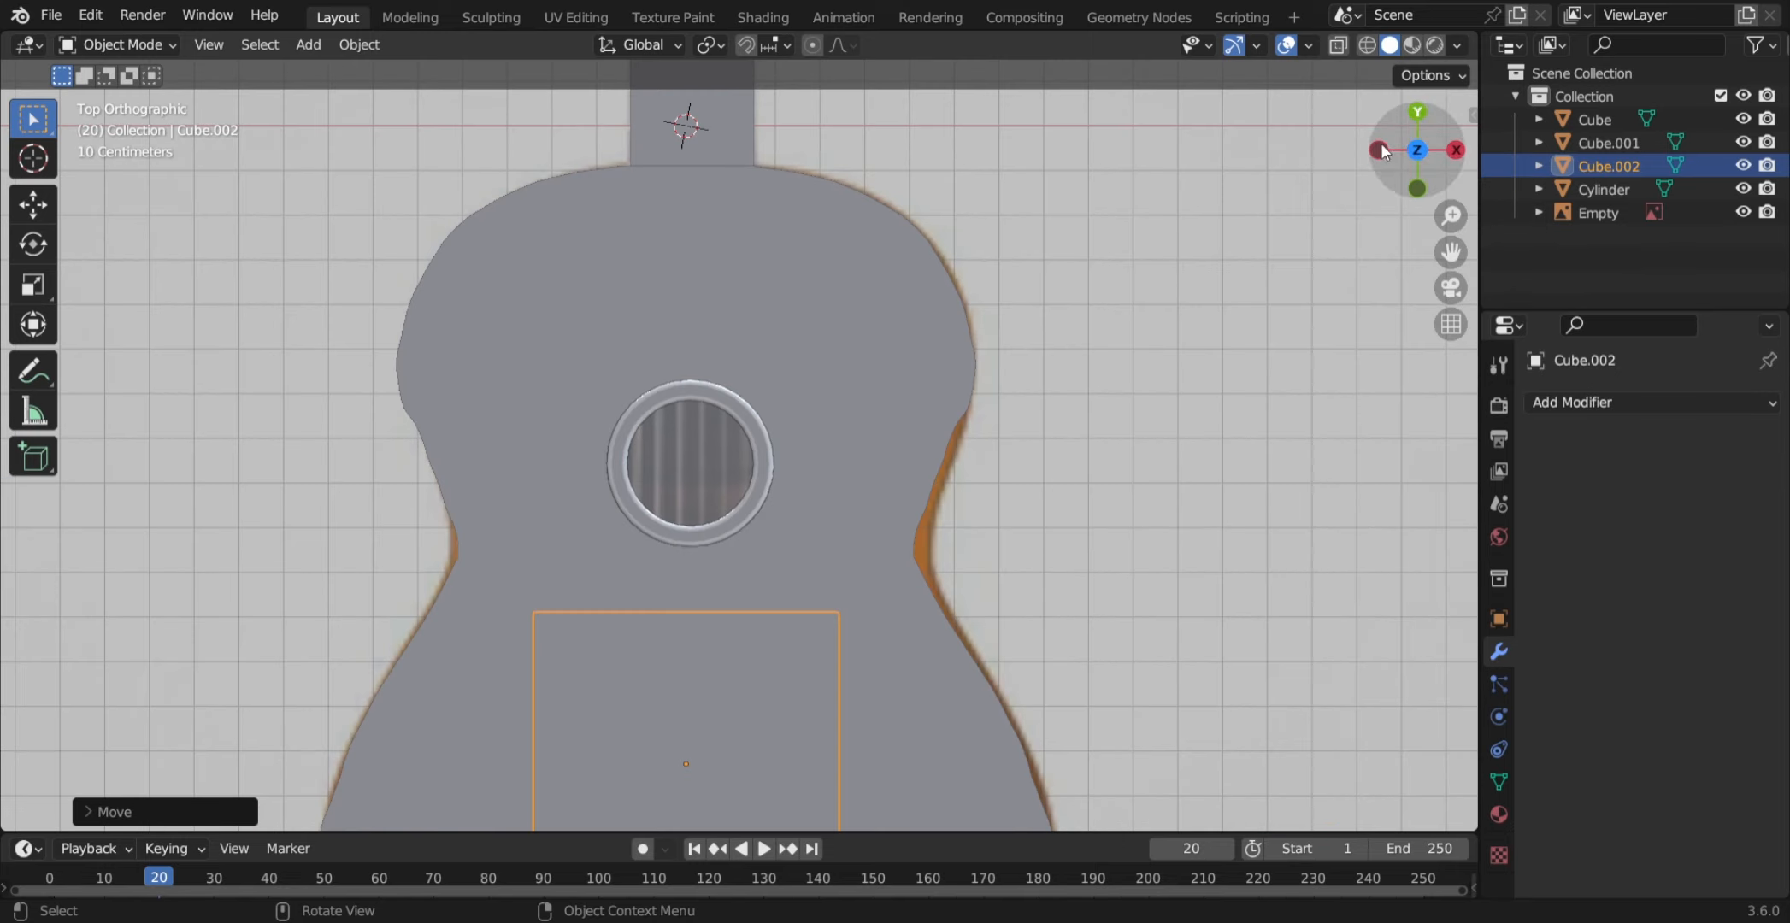
scroll(801, 486, "down", 1)
middle_click_drag(782, 492, 763, 141, "shift")
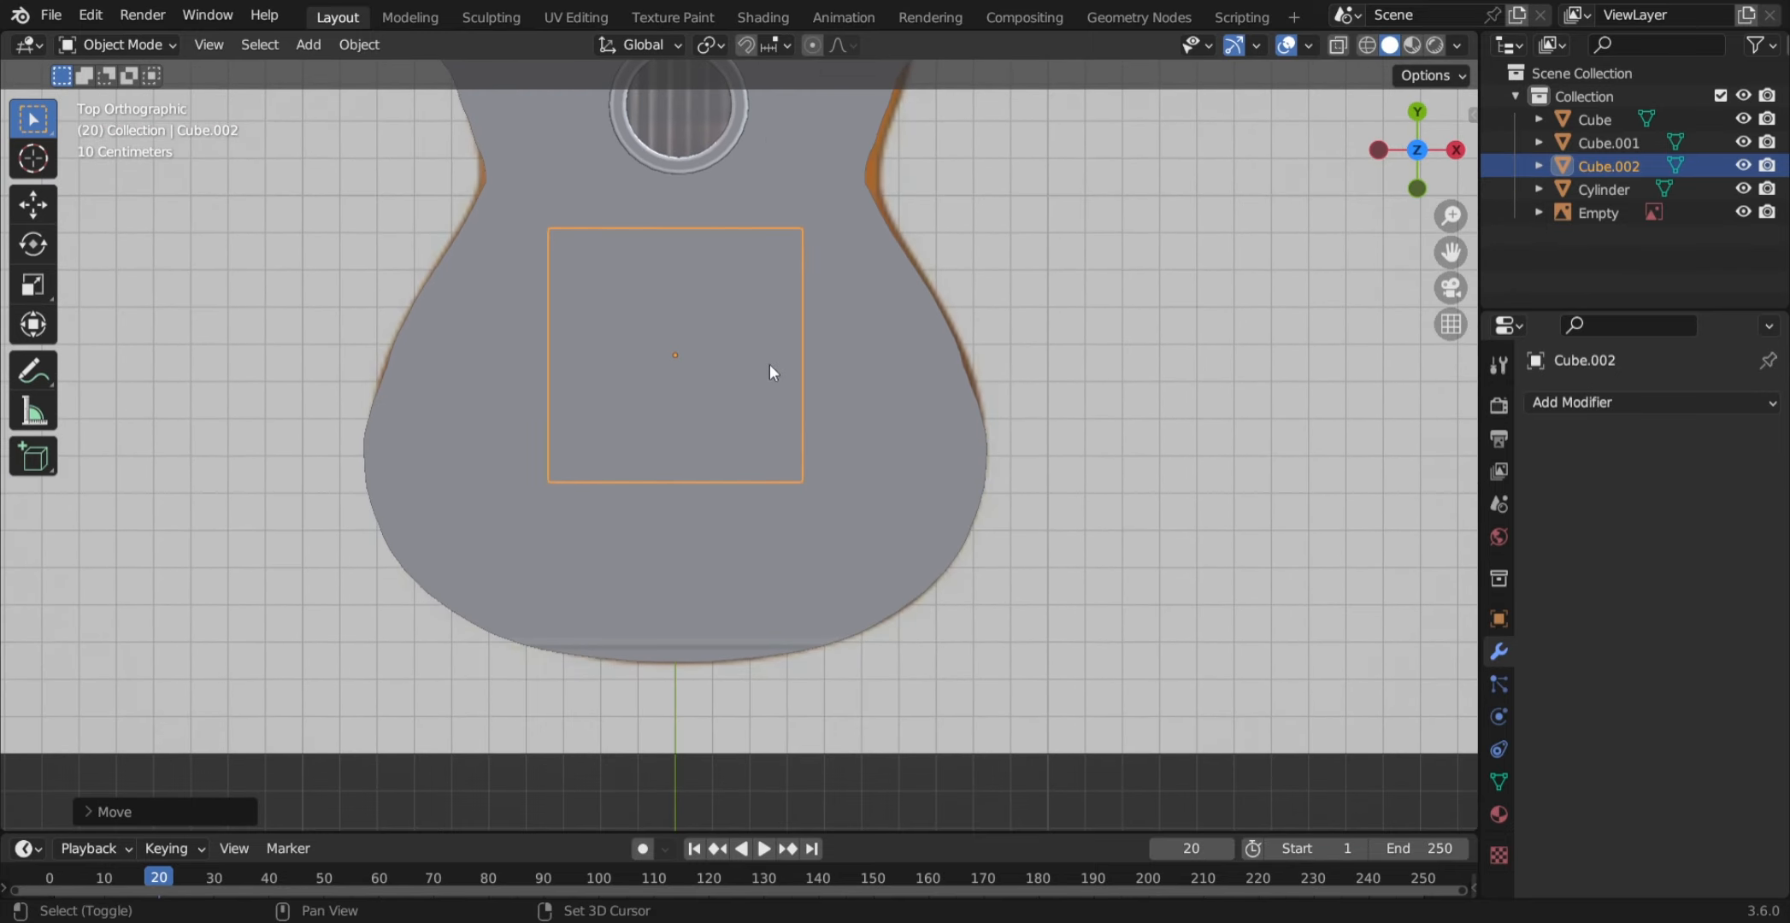
key("shift+z")
scroll(770, 363, "up", 2)
key("g")
key("shift+z")
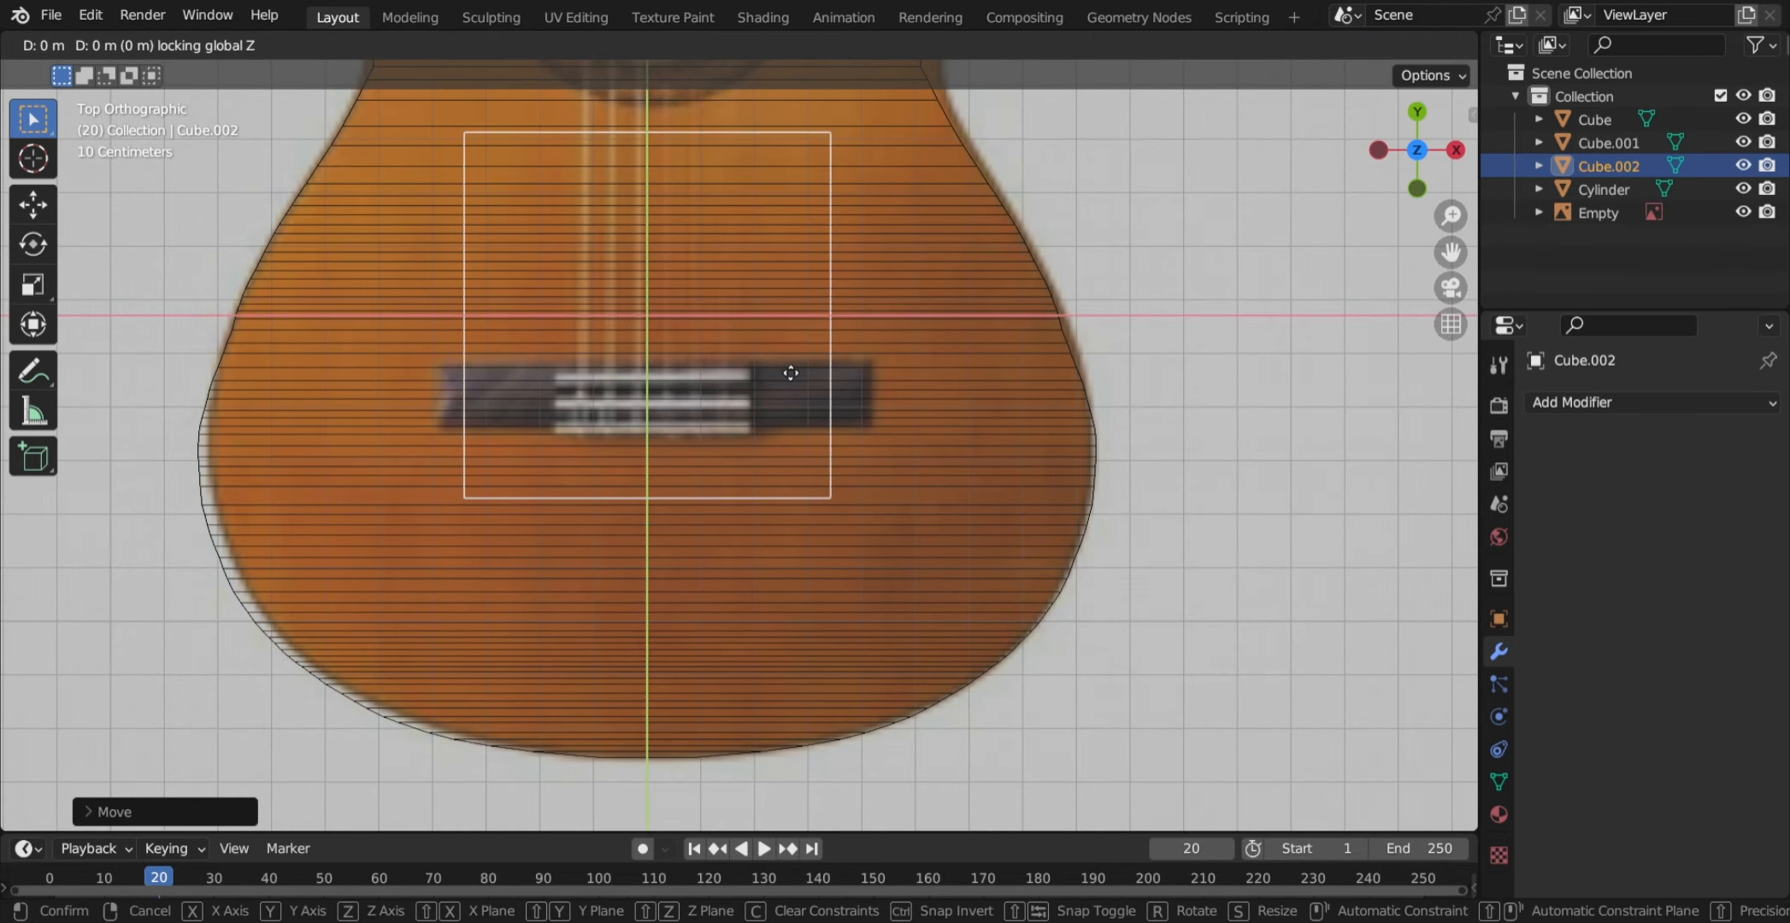
left_click(797, 455)
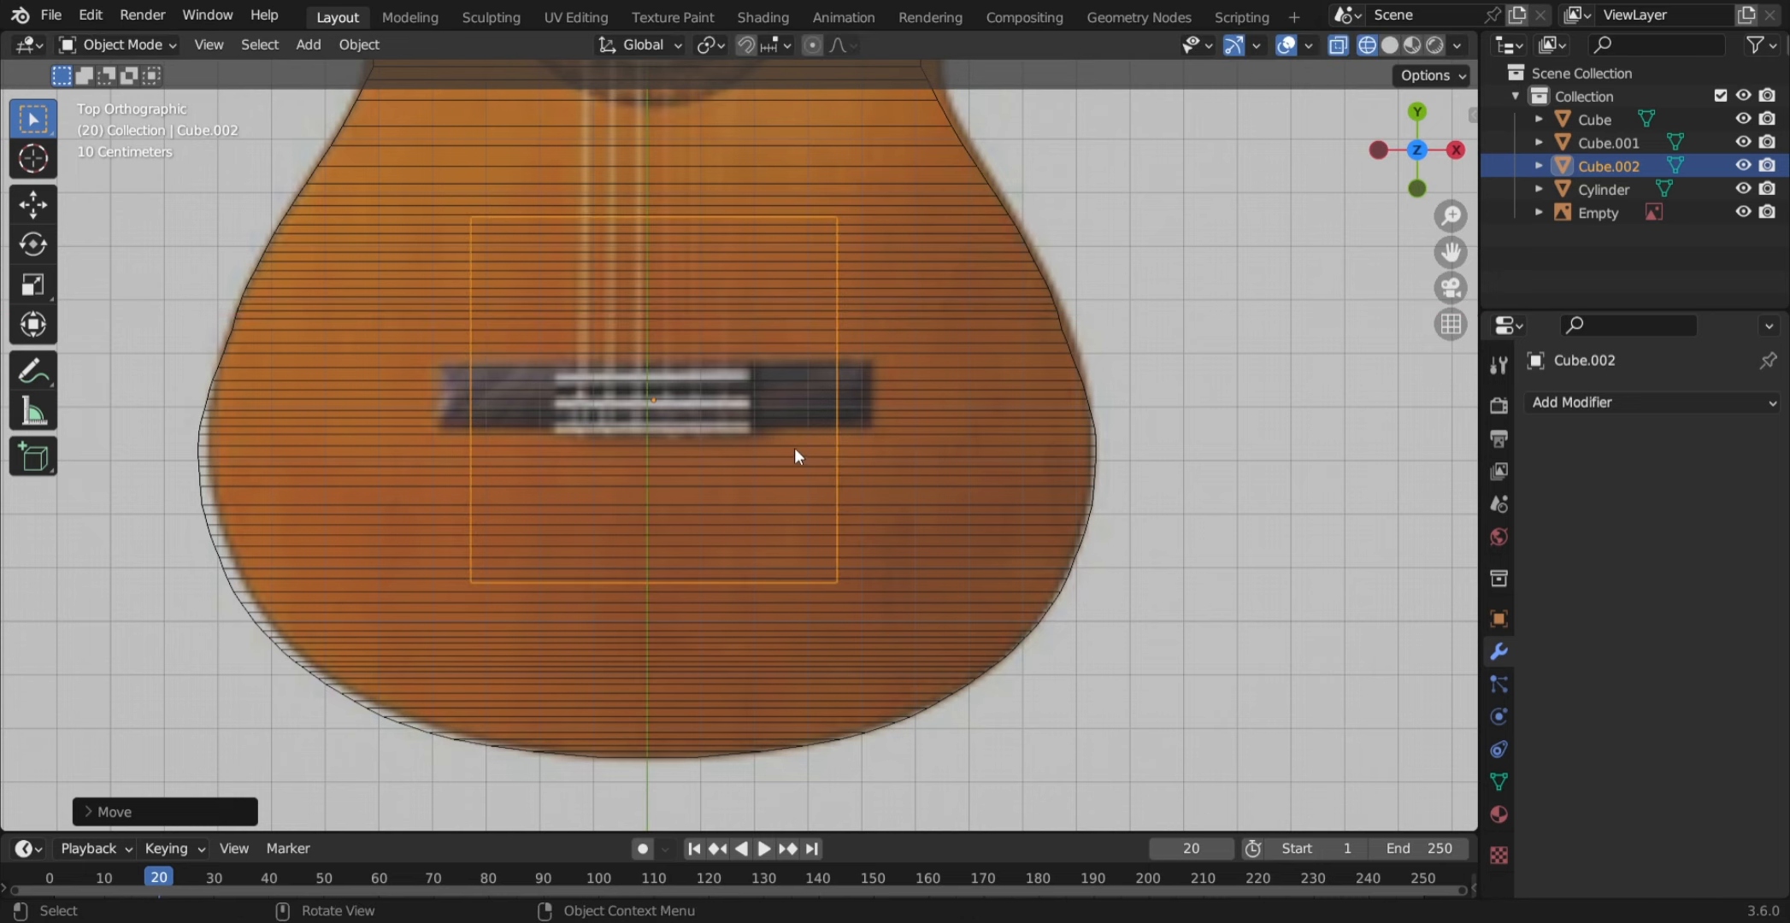
- Scale the cube down along Y to match the thickness of the bridge in the reference image
key("s")
key("x")
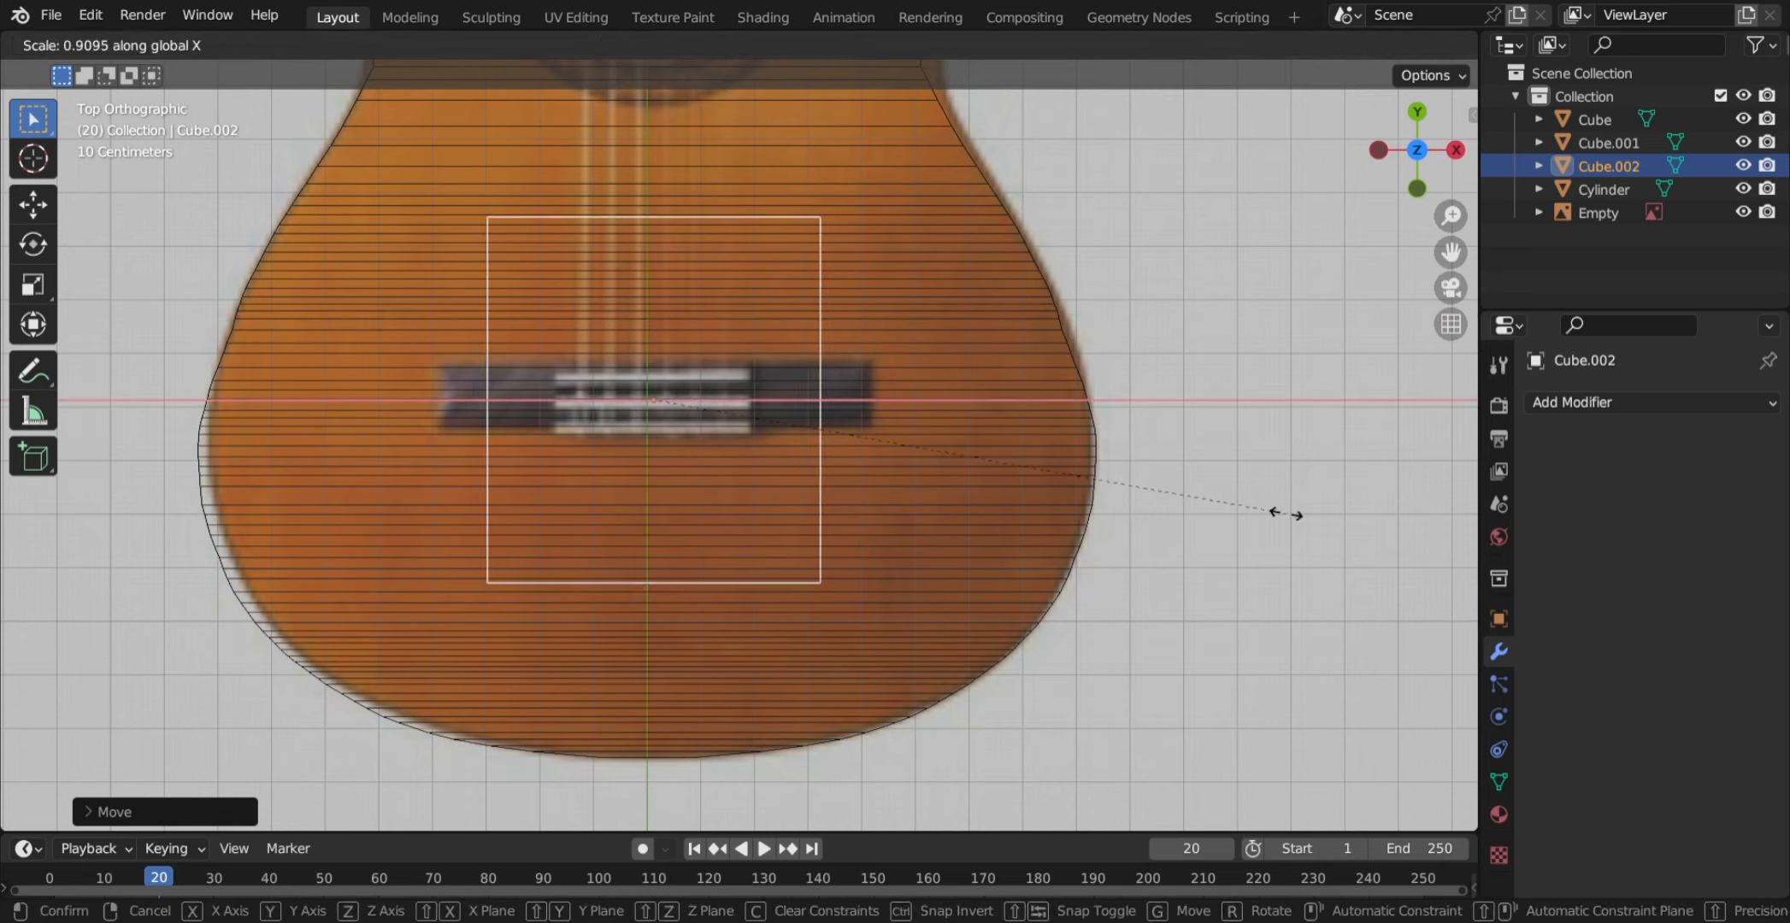
key("y")
left_click(786, 398)
key("s")
right_click(784, 395)
- Nudge the block along Y onto the reference bridge and scale it by about 1.18 along X to match the bridge's length
key("g")
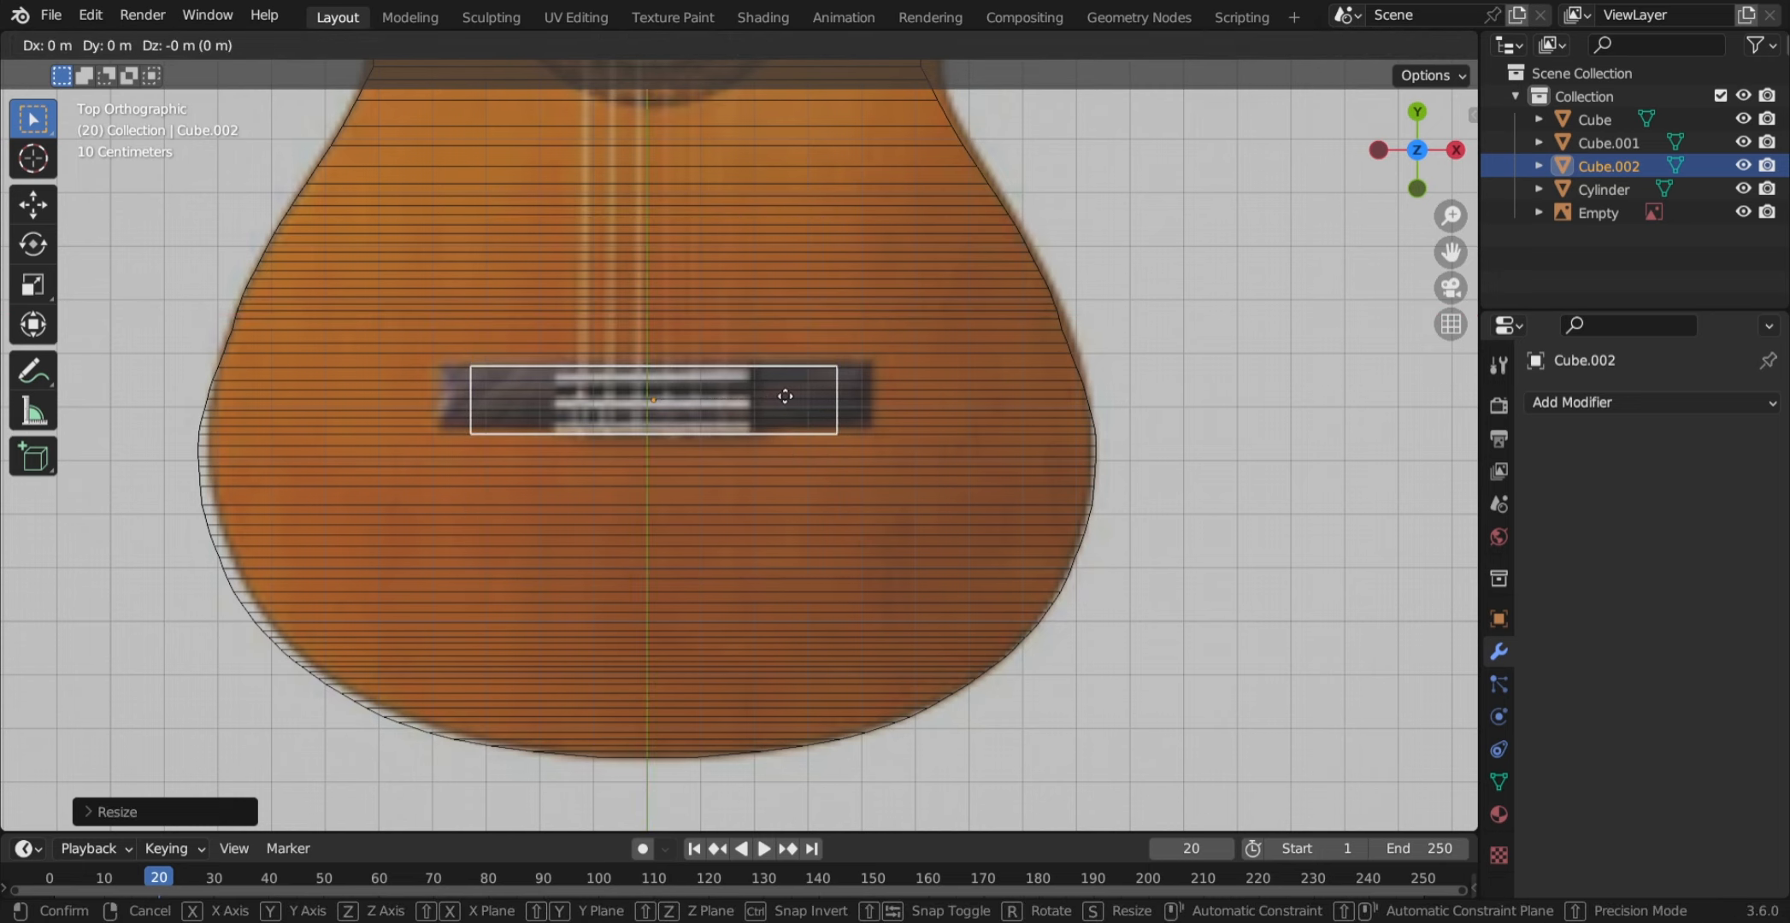
key("x")
key("y")
left_click(784, 390)
key("g")
key("s")
key("x")
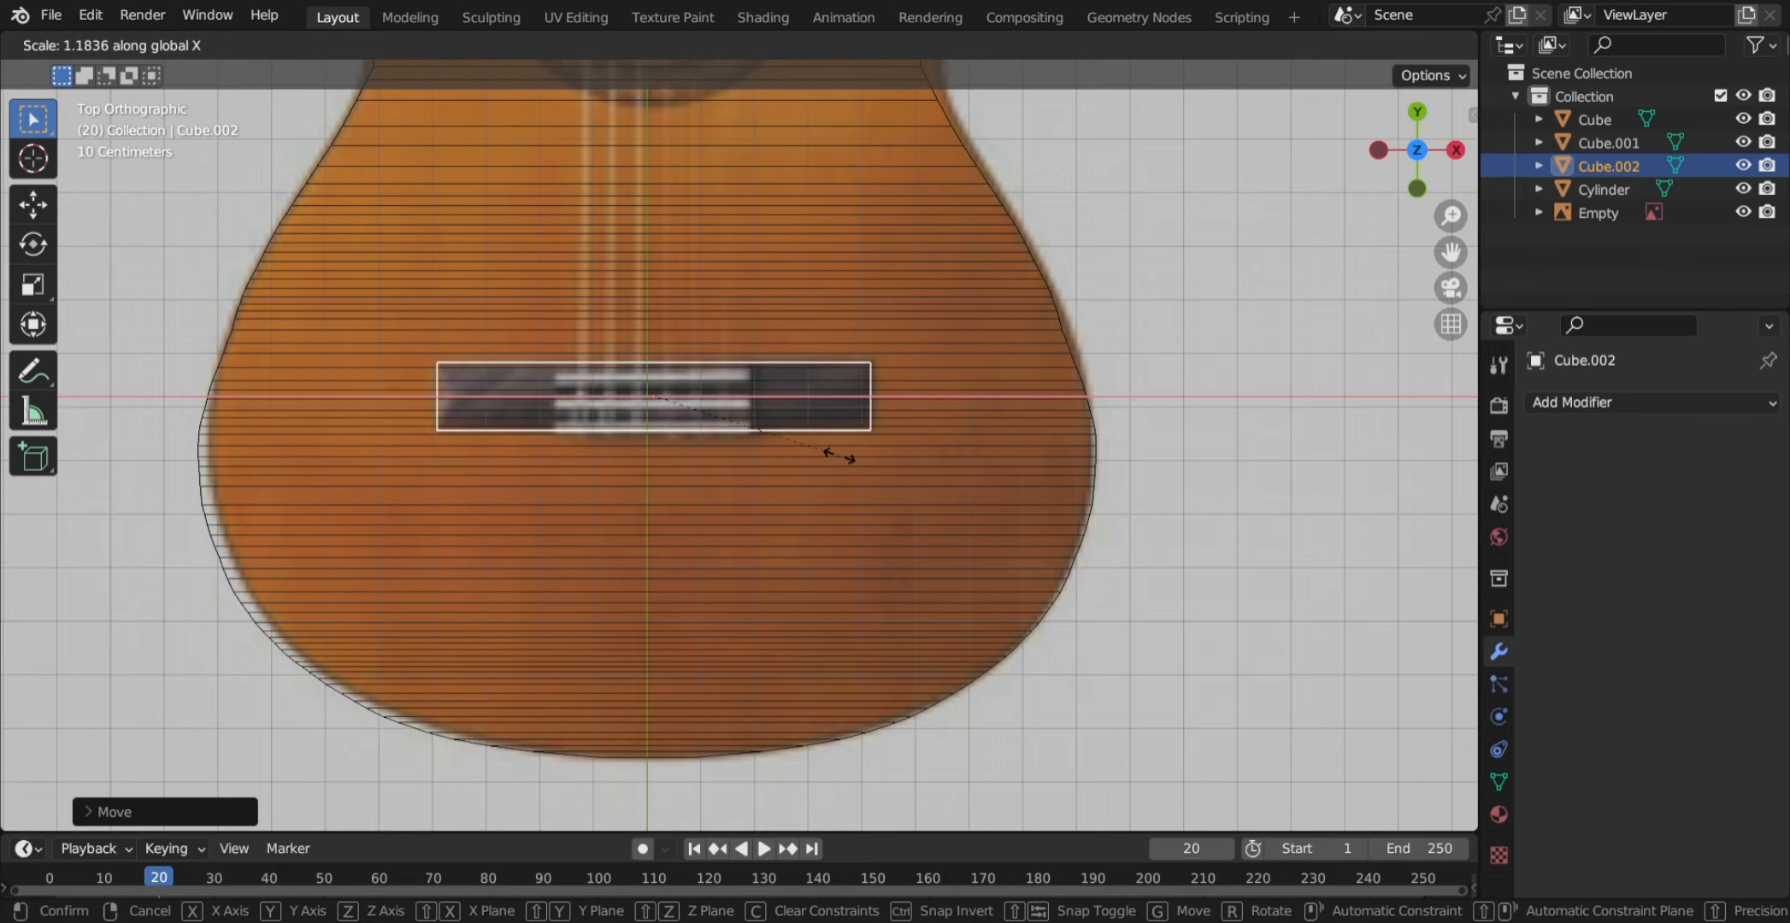
left_click(841, 455)
- In solid shading, flatten the bridge block along Z to about 0.15 of its height
mouse_move(876, 432)
middle_mouse_down()
mouse_move(1069, 280)
mouse_move(889, 489)
mouse_move(858, 607)
middle_mouse_up()
key("shift+z")
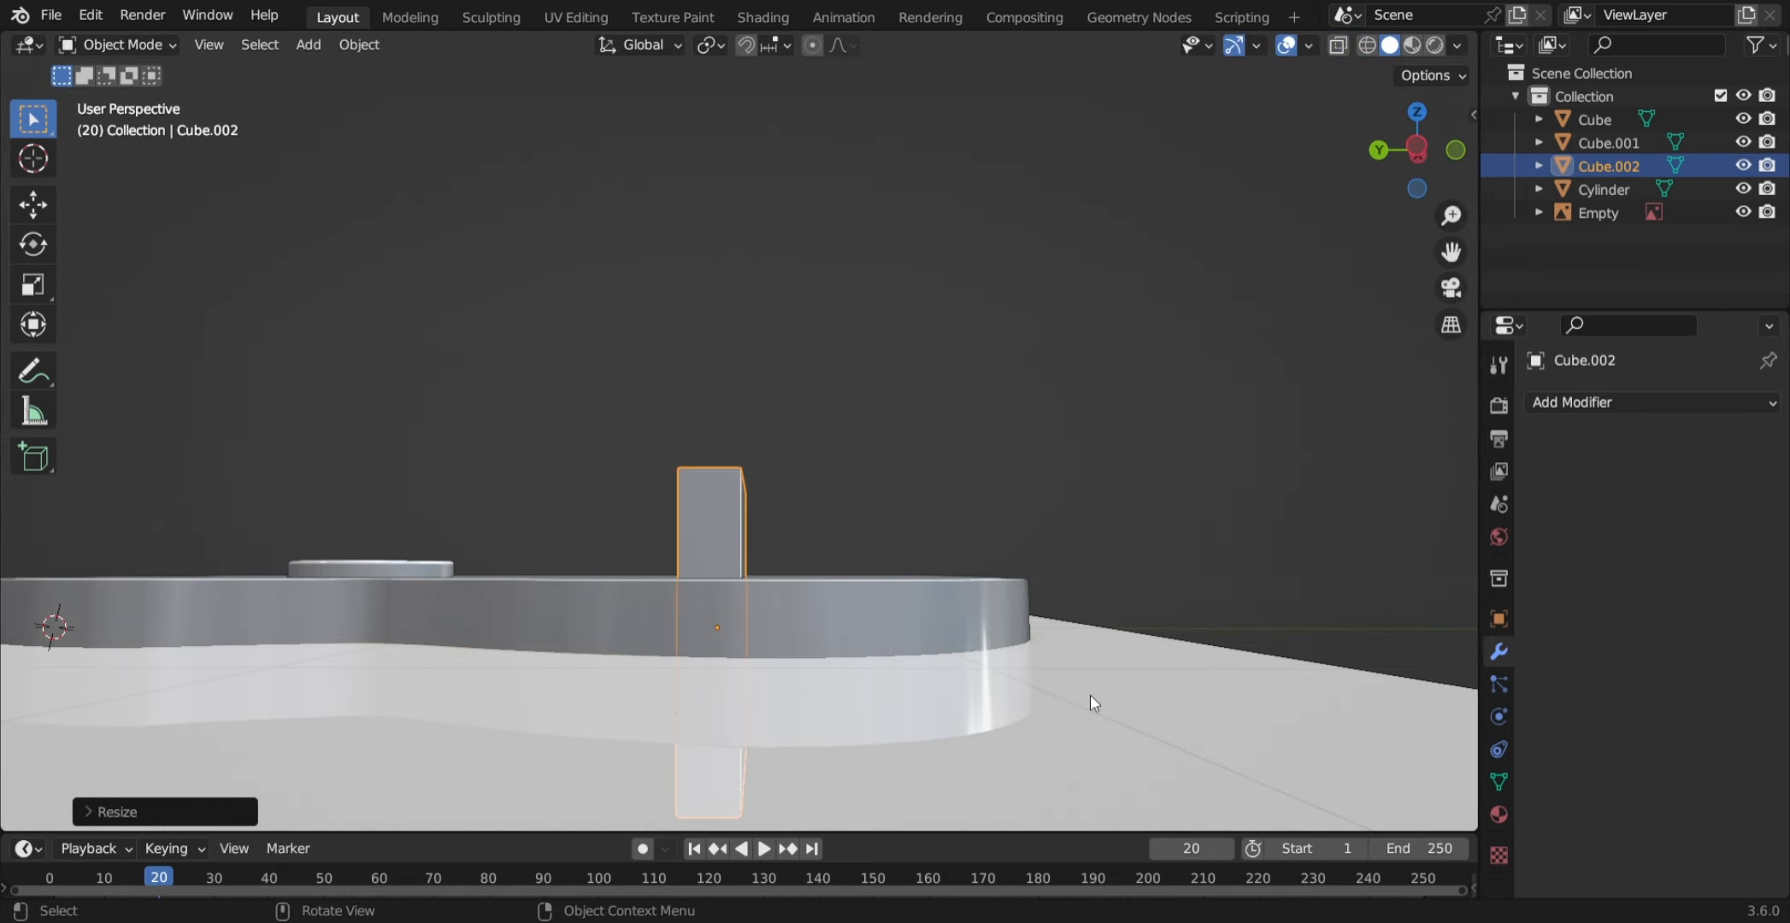
key("s")
key("z")
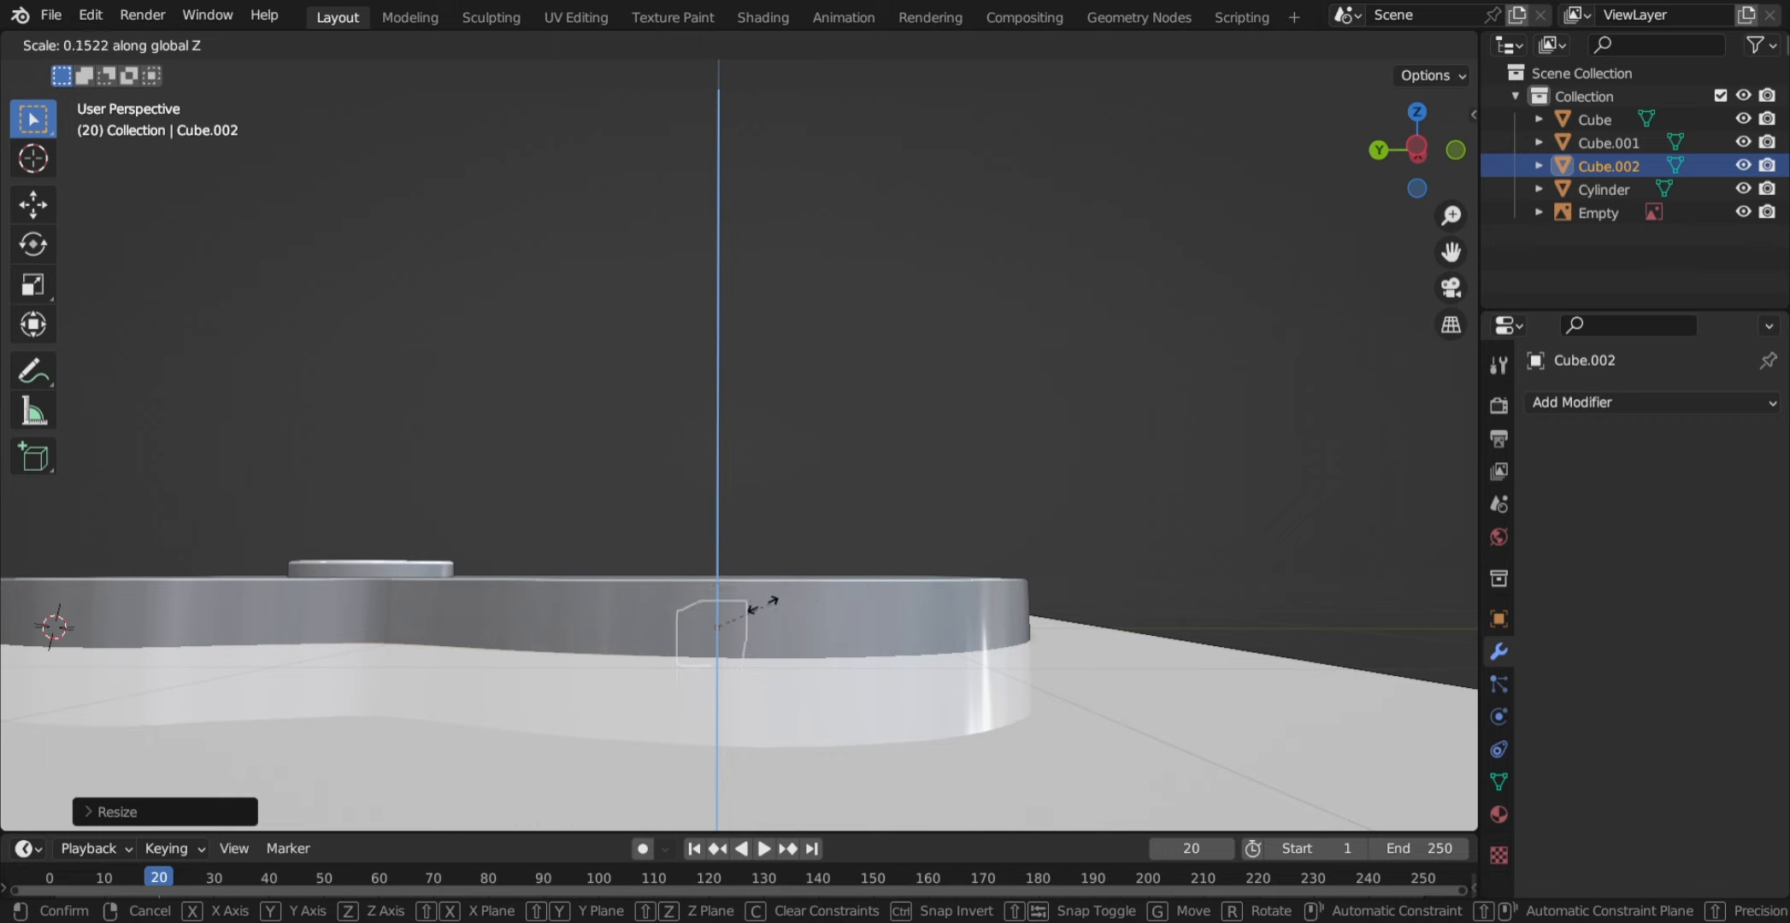
- Flatten the small block along Z and raise it so it sits on the guitar body's top surface
left_click(767, 608)
key("g")
key("z")
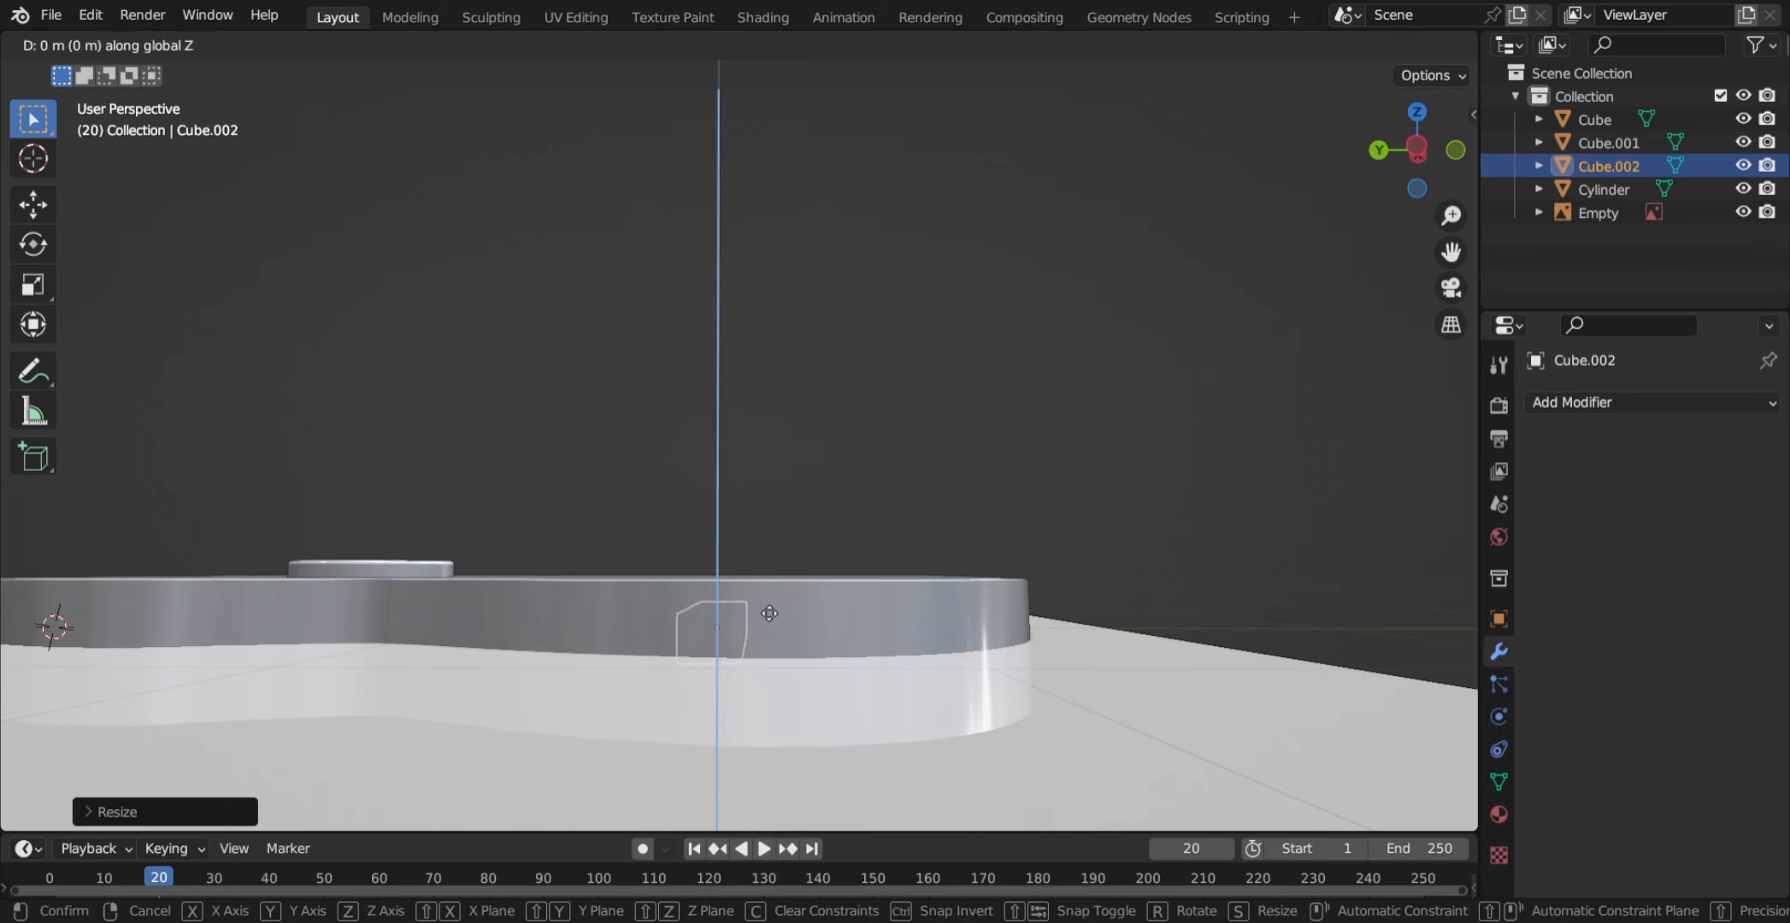
left_click(783, 563)
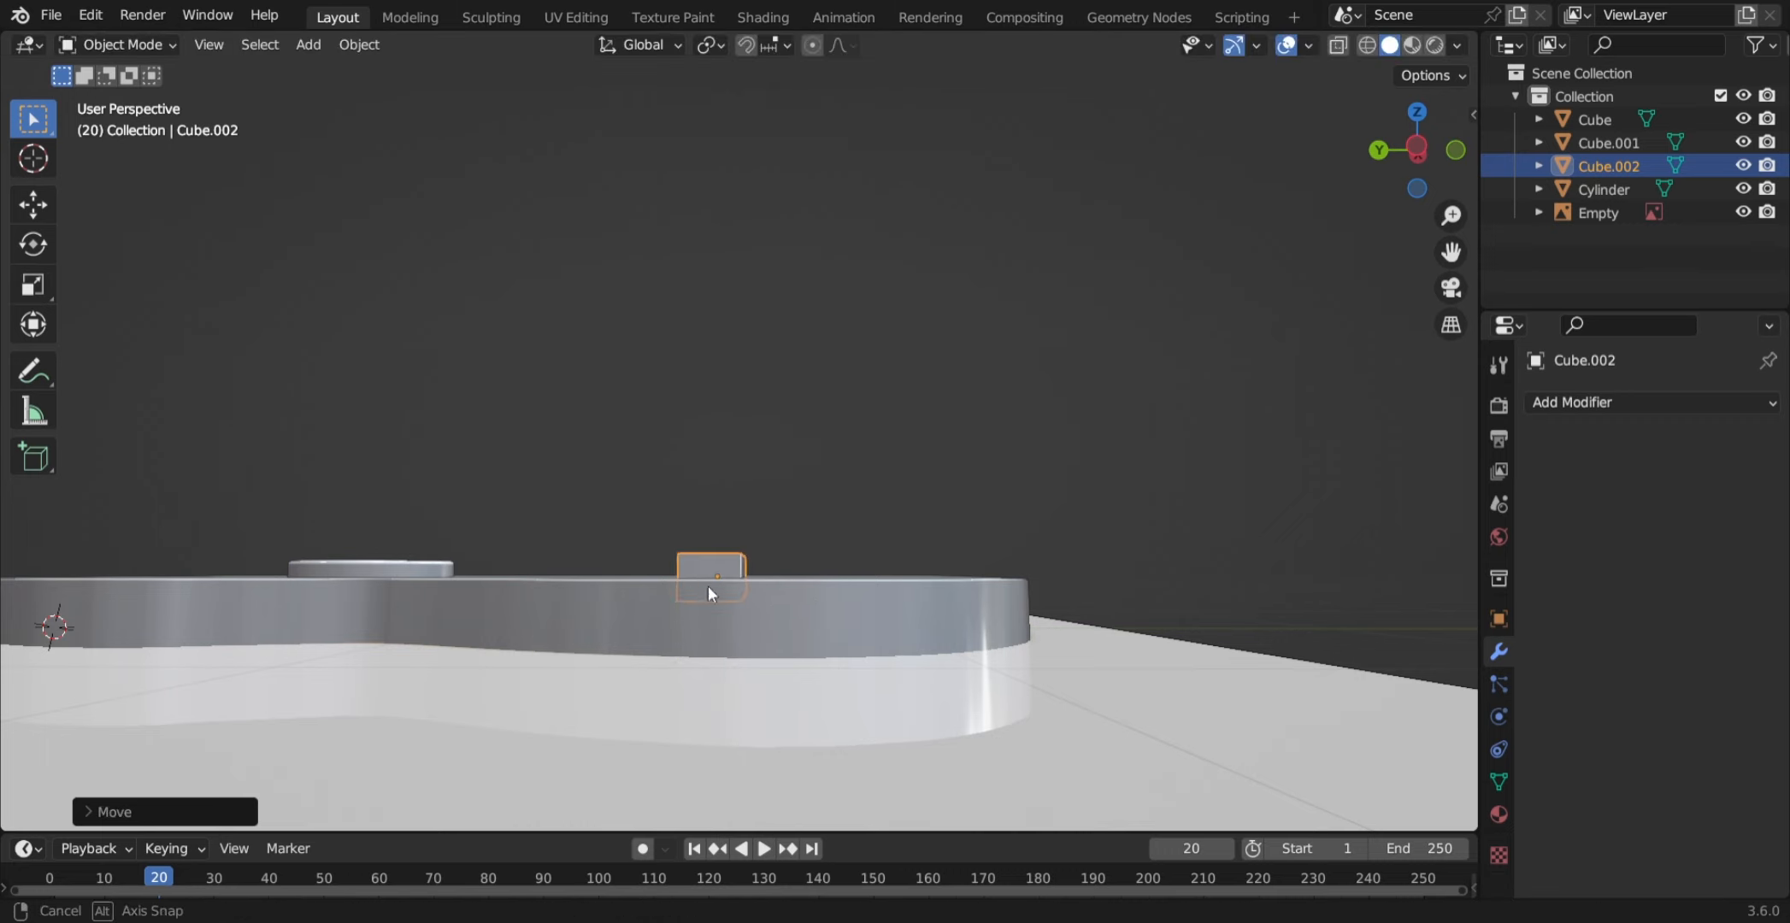
middle_click_drag(708, 585, 734, 507)
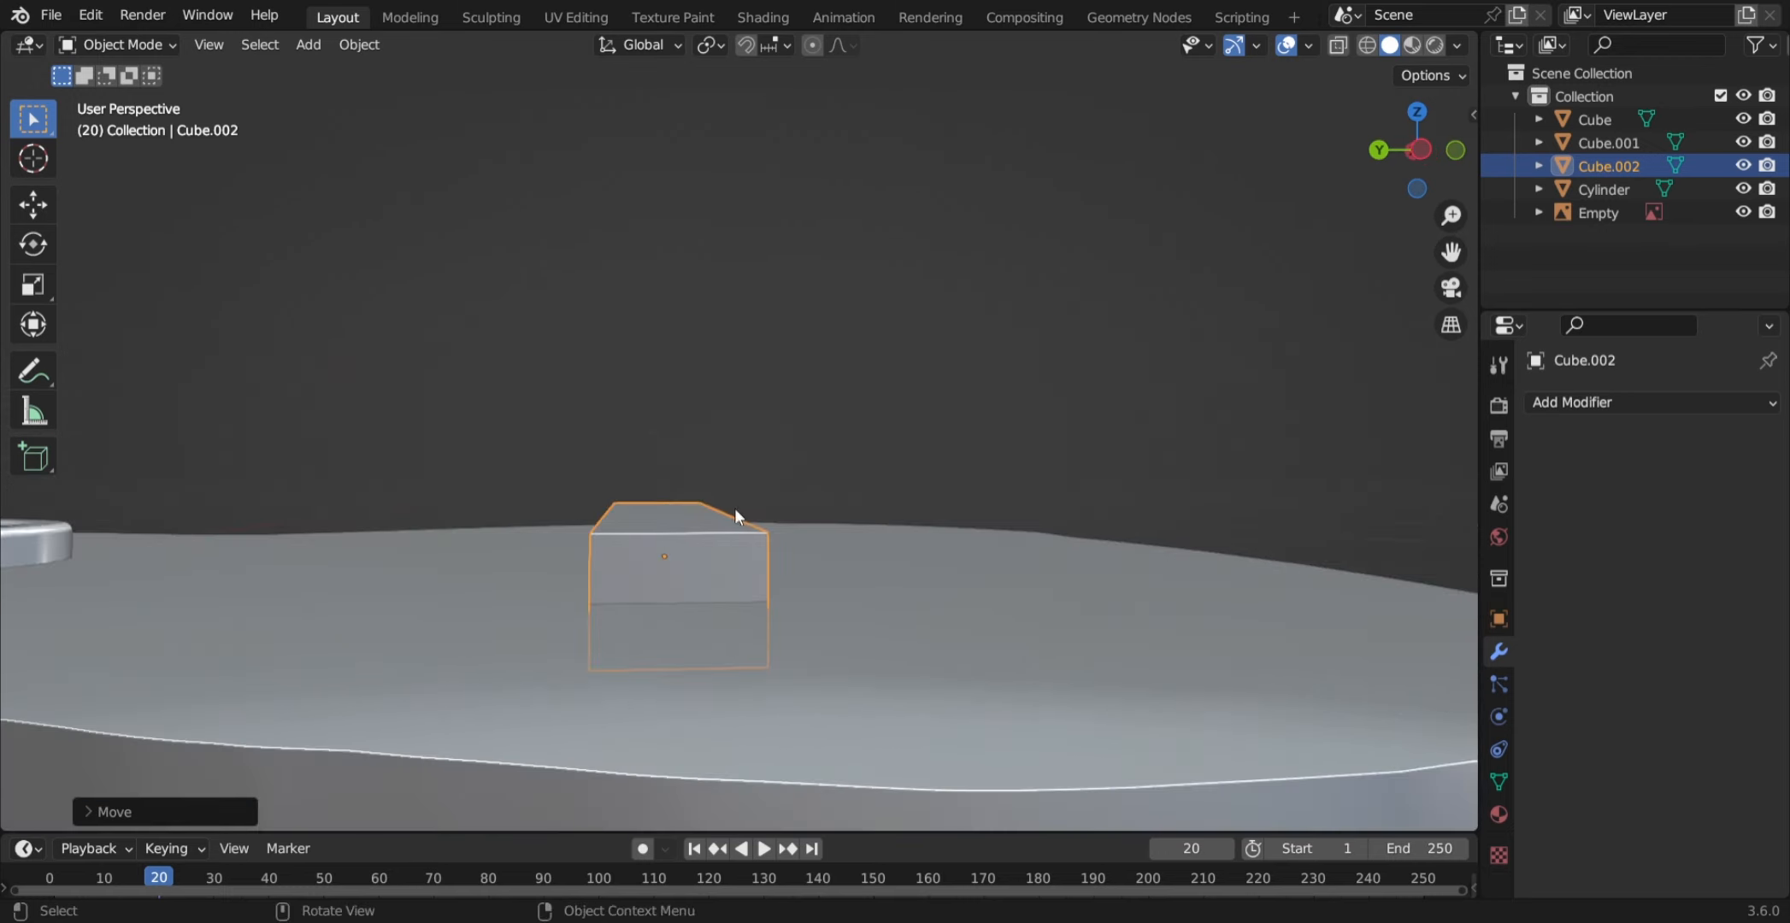
mouse_move(647, 556)
middle_mouse_down()
mouse_move(711, 587)
mouse_move(643, 556)
middle_mouse_up()
- Lower one long top edge of the block by about 0.03 m along Z to give it a sloped top
key("Tab")
scroll(649, 561, "up", 4)
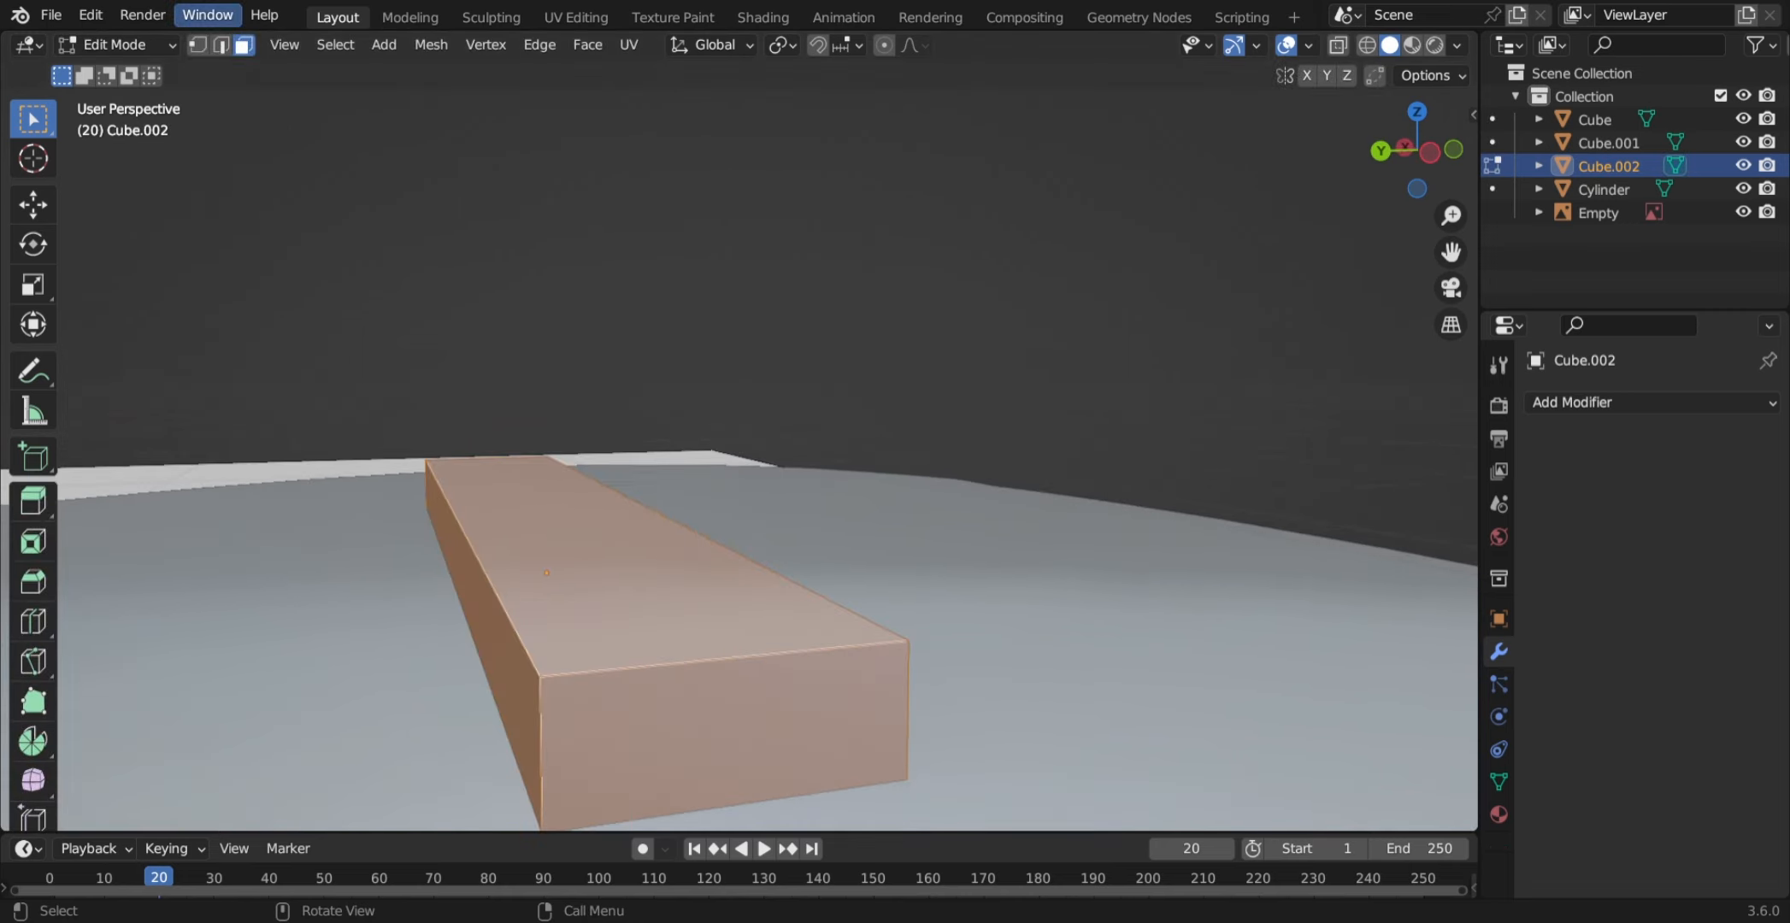
left_click(219, 46)
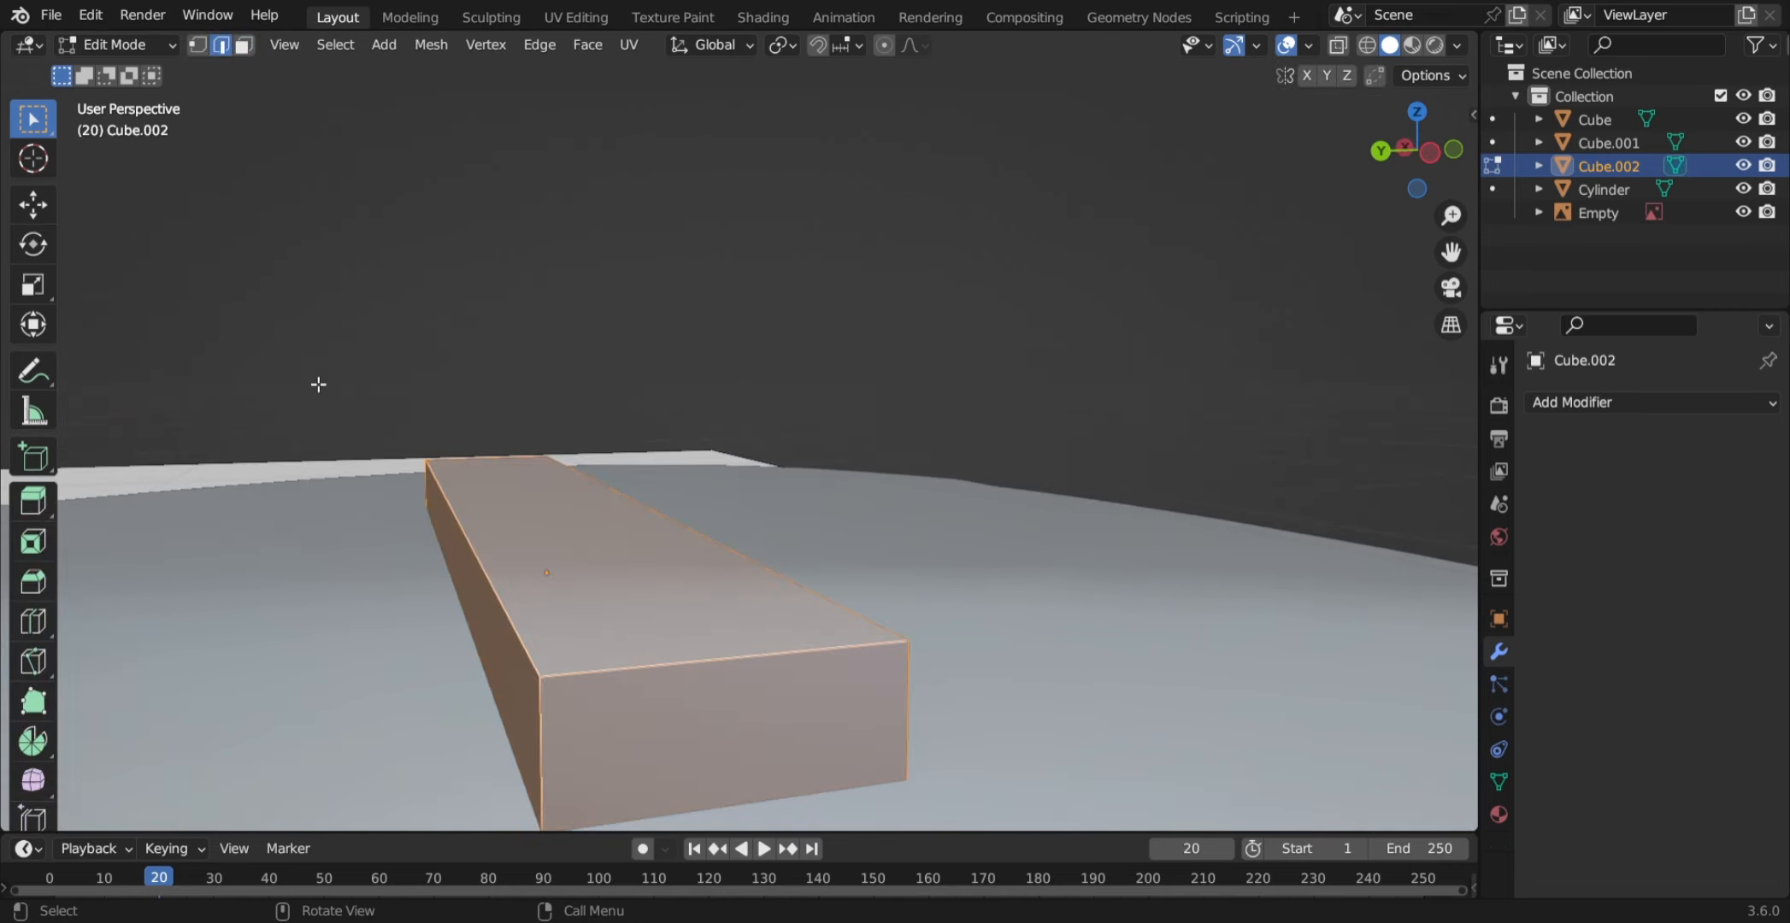
left_click(467, 531)
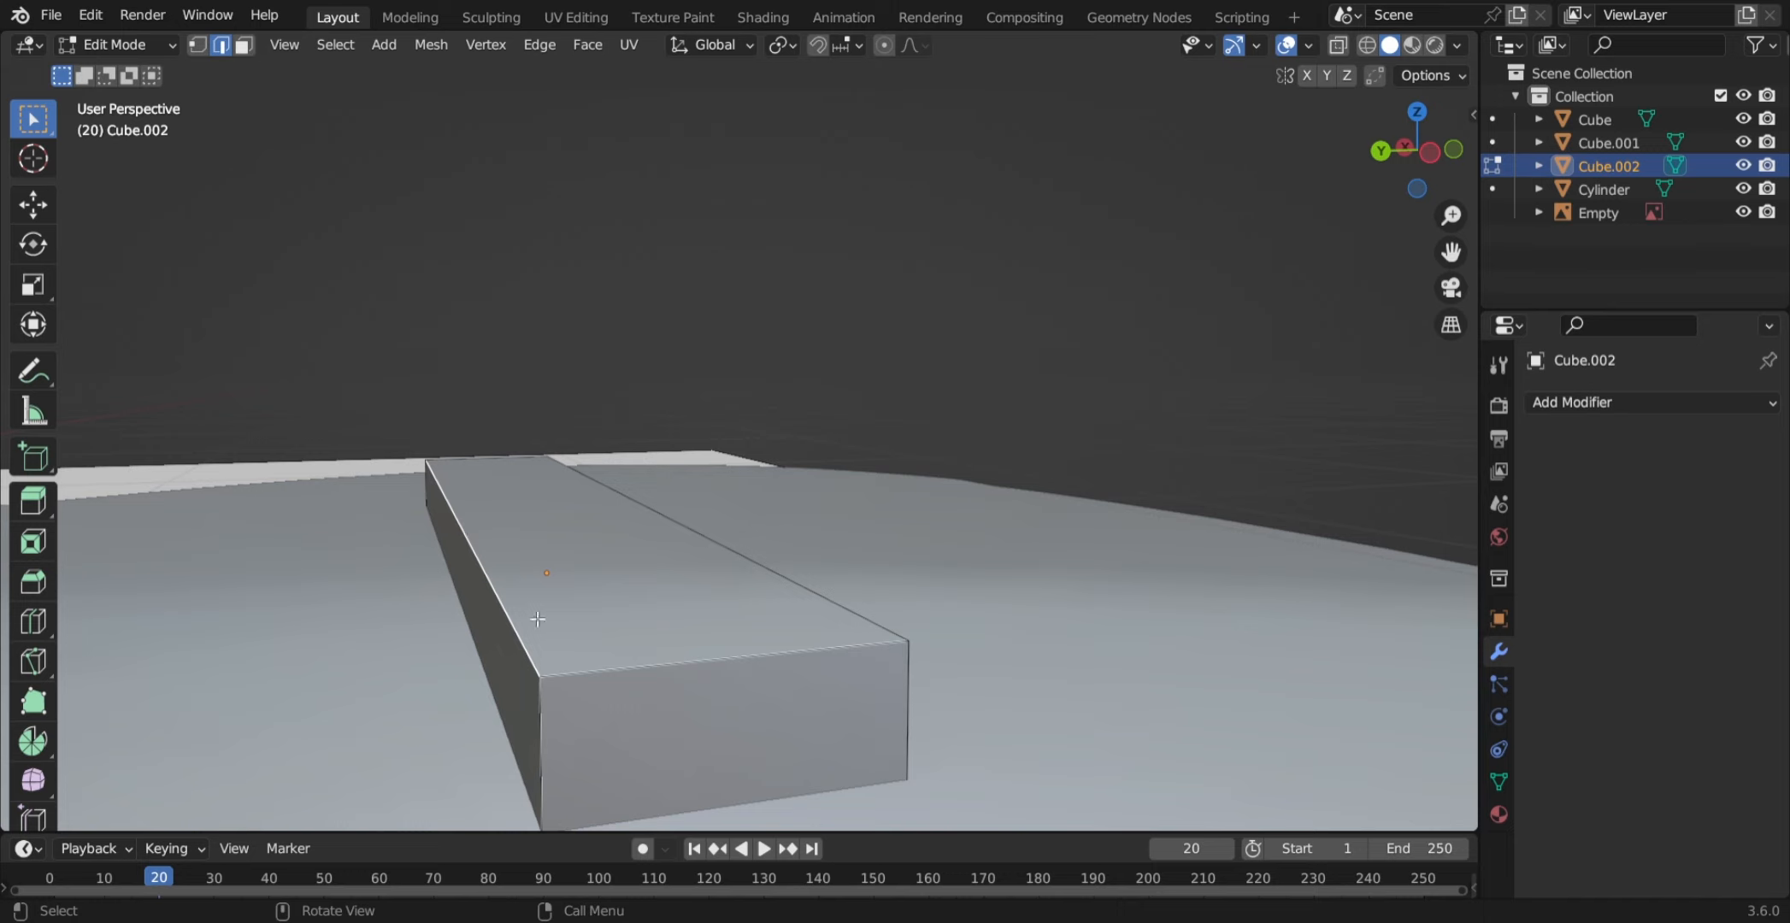
mouse_move(538, 619)
middle_mouse_down()
mouse_move(487, 592)
mouse_move(541, 591)
middle_mouse_up()
key("z")
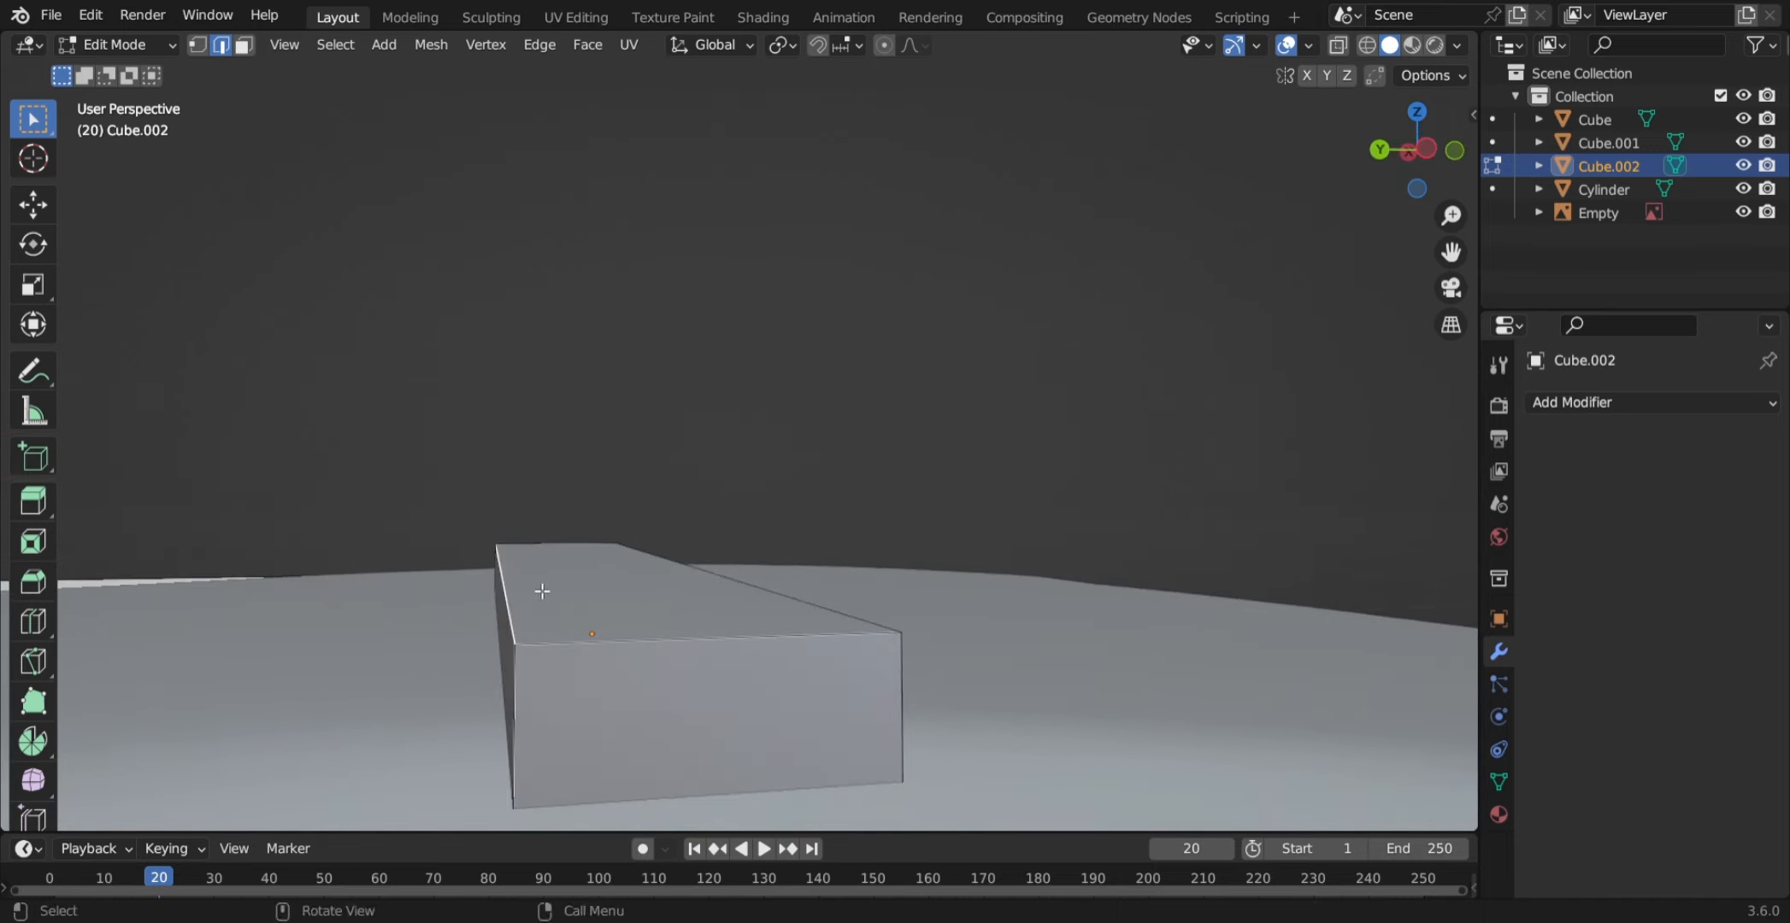
key("g")
key("z")
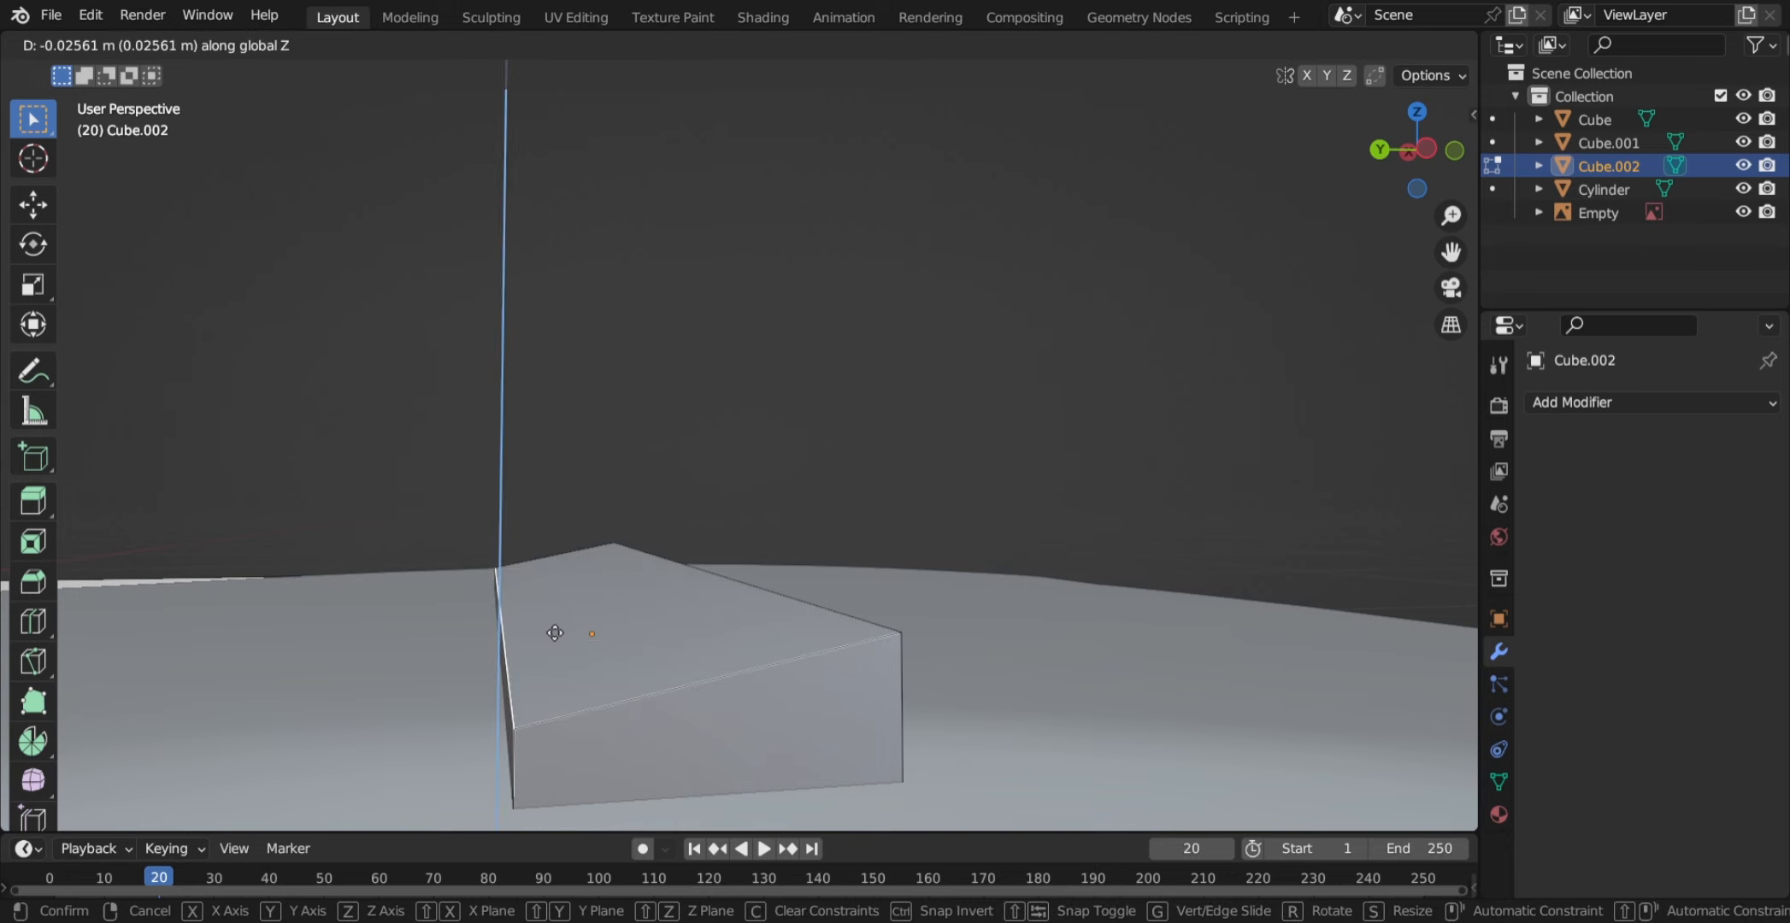
left_click(559, 643)
middle_click_drag(559, 643, 636, 674)
scroll(685, 658, "down", 2)
middle_click_drag(707, 598, 630, 661, "shift")
key("a")
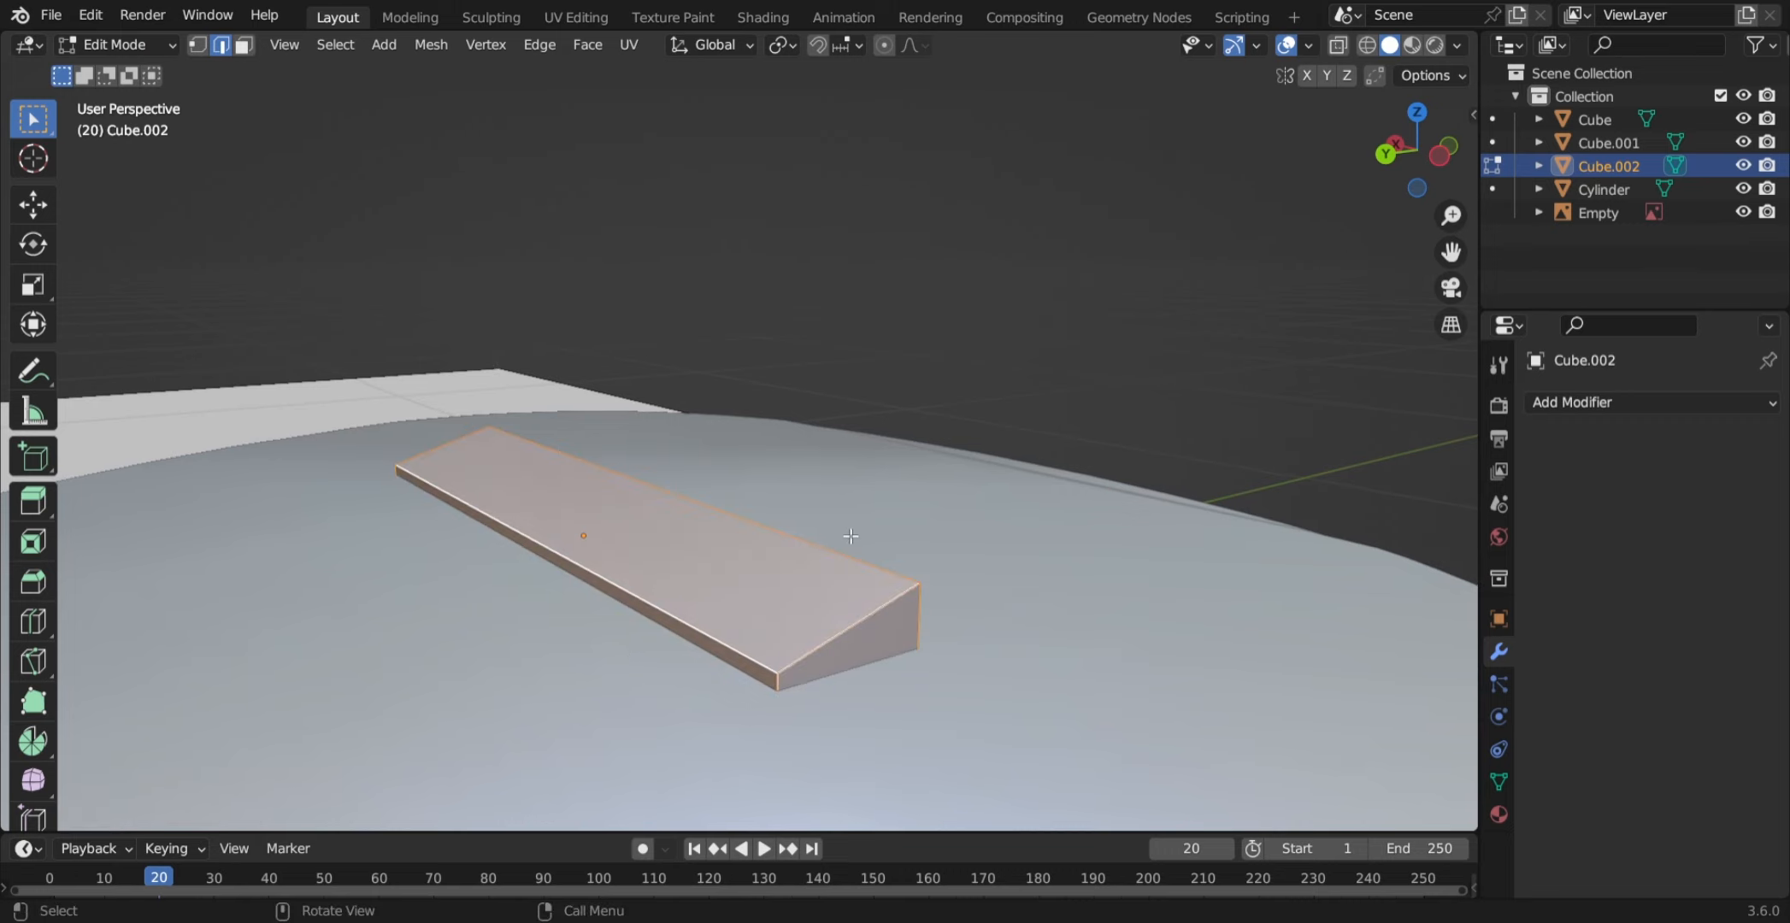
key("ctrl+b")
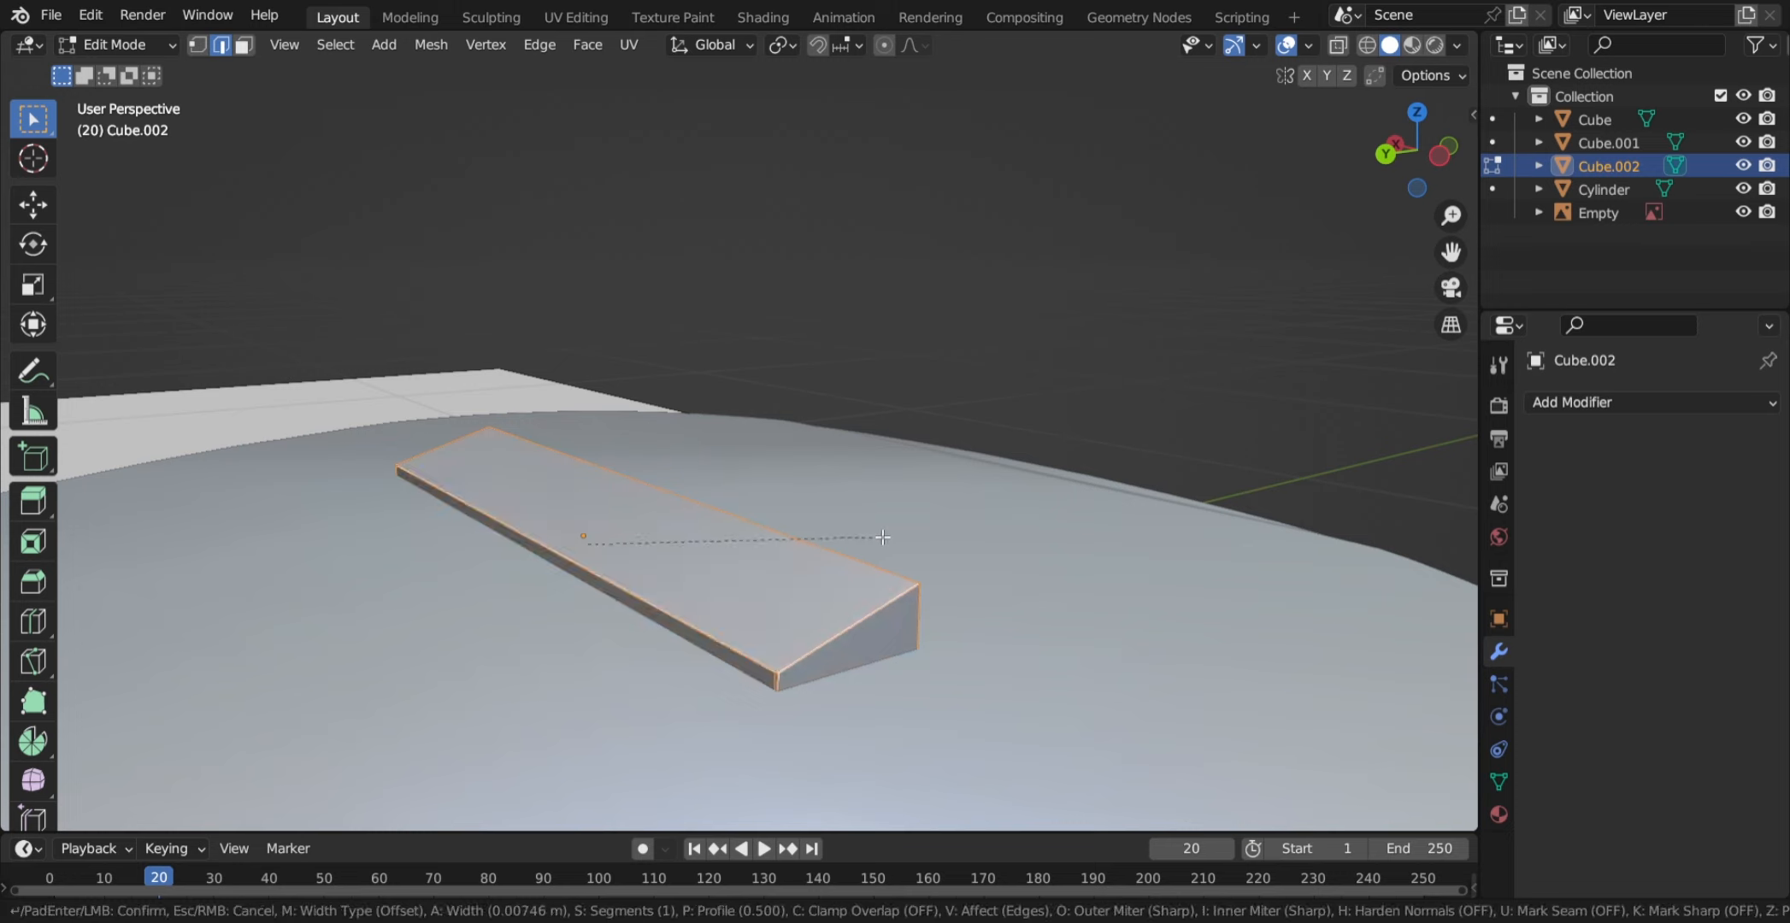
right_click(1007, 545)
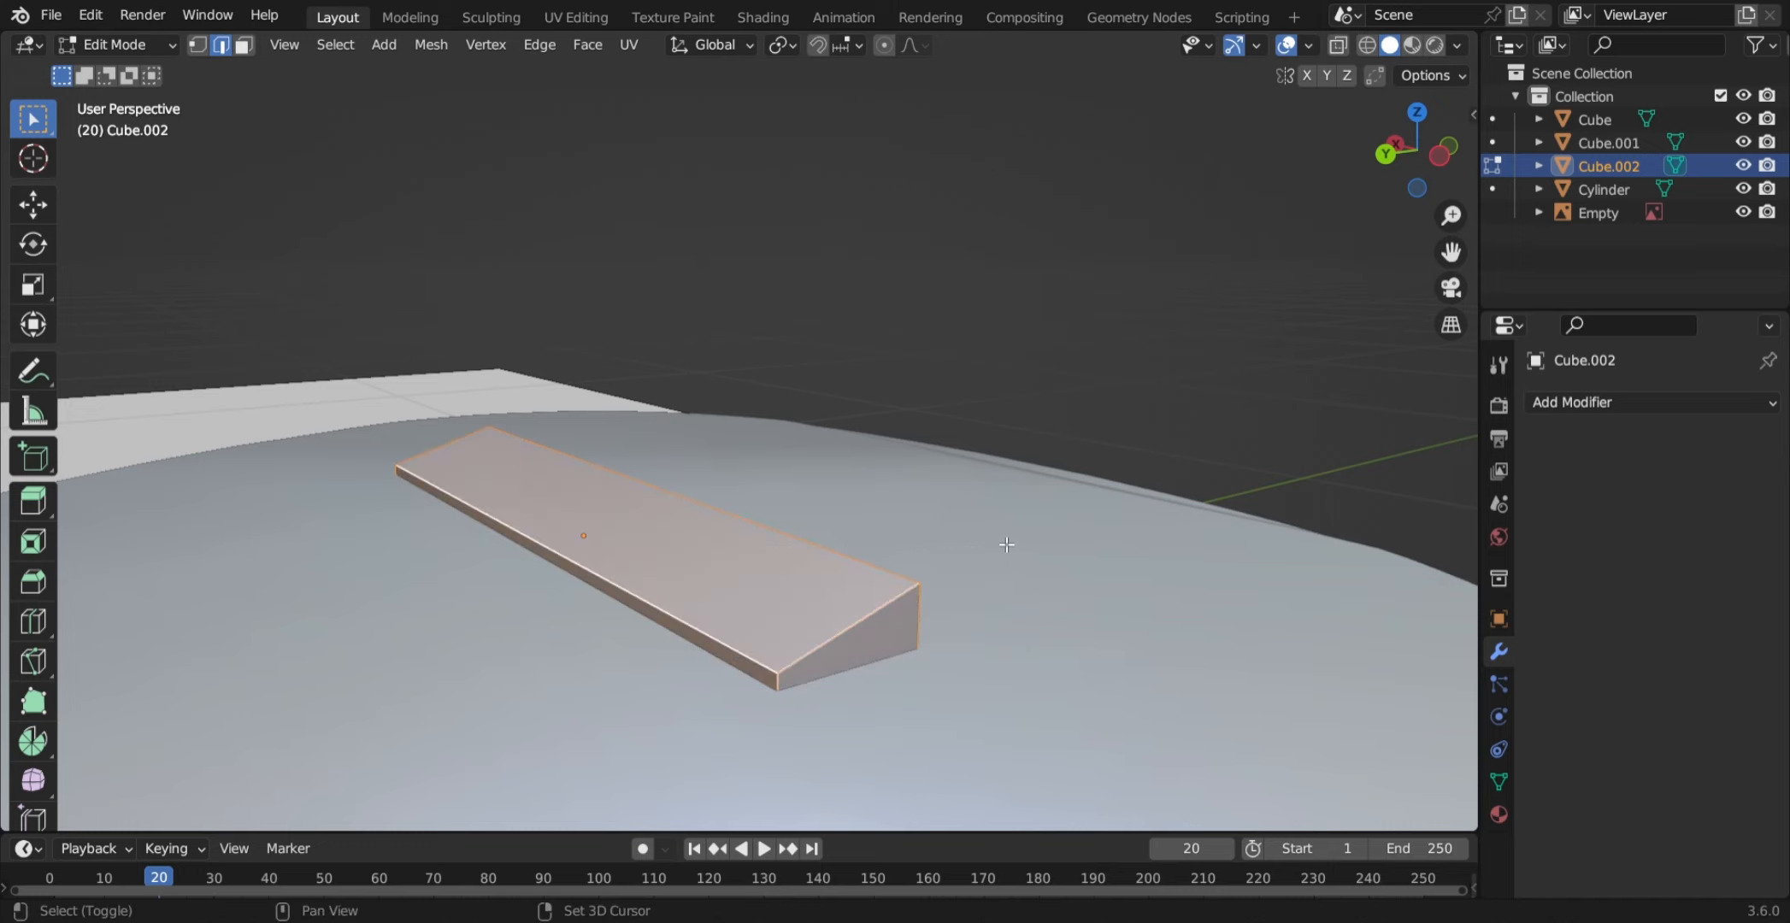
right_click(820, 583)
middle_click_drag(805, 552, 827, 586)
- Return to Object Mode and add a Bevel modifier to the wedge-shaped bridge
key("Tab")
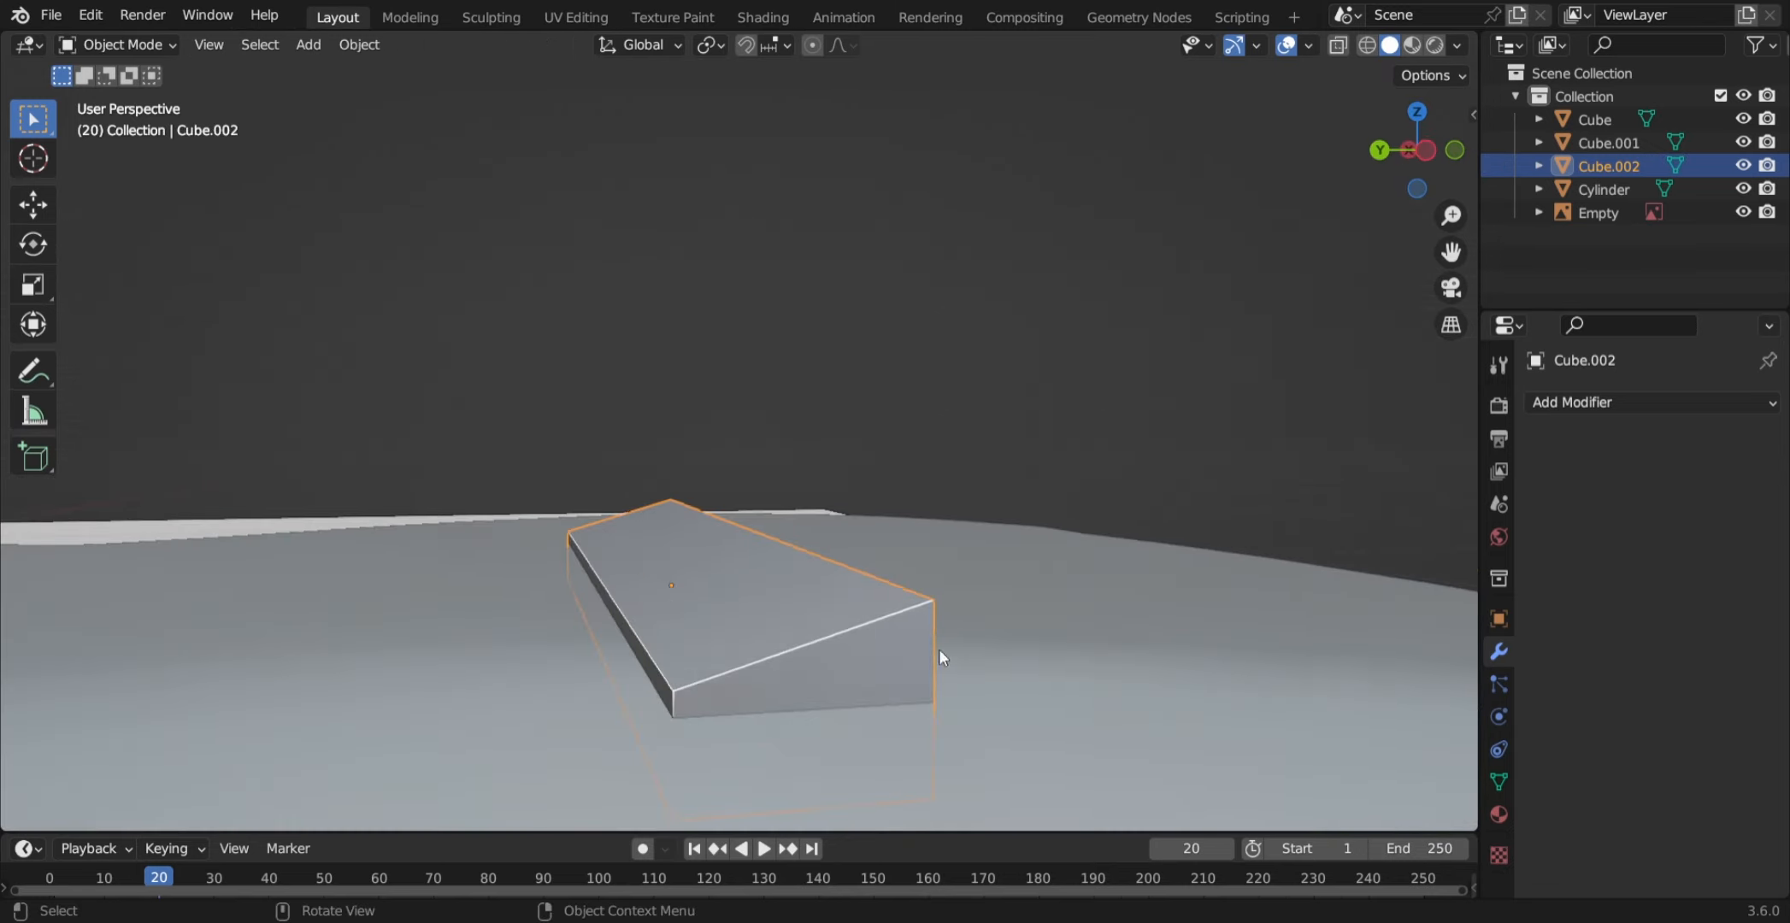
scroll(908, 628, "up", 3)
scroll(908, 624, "down", 5)
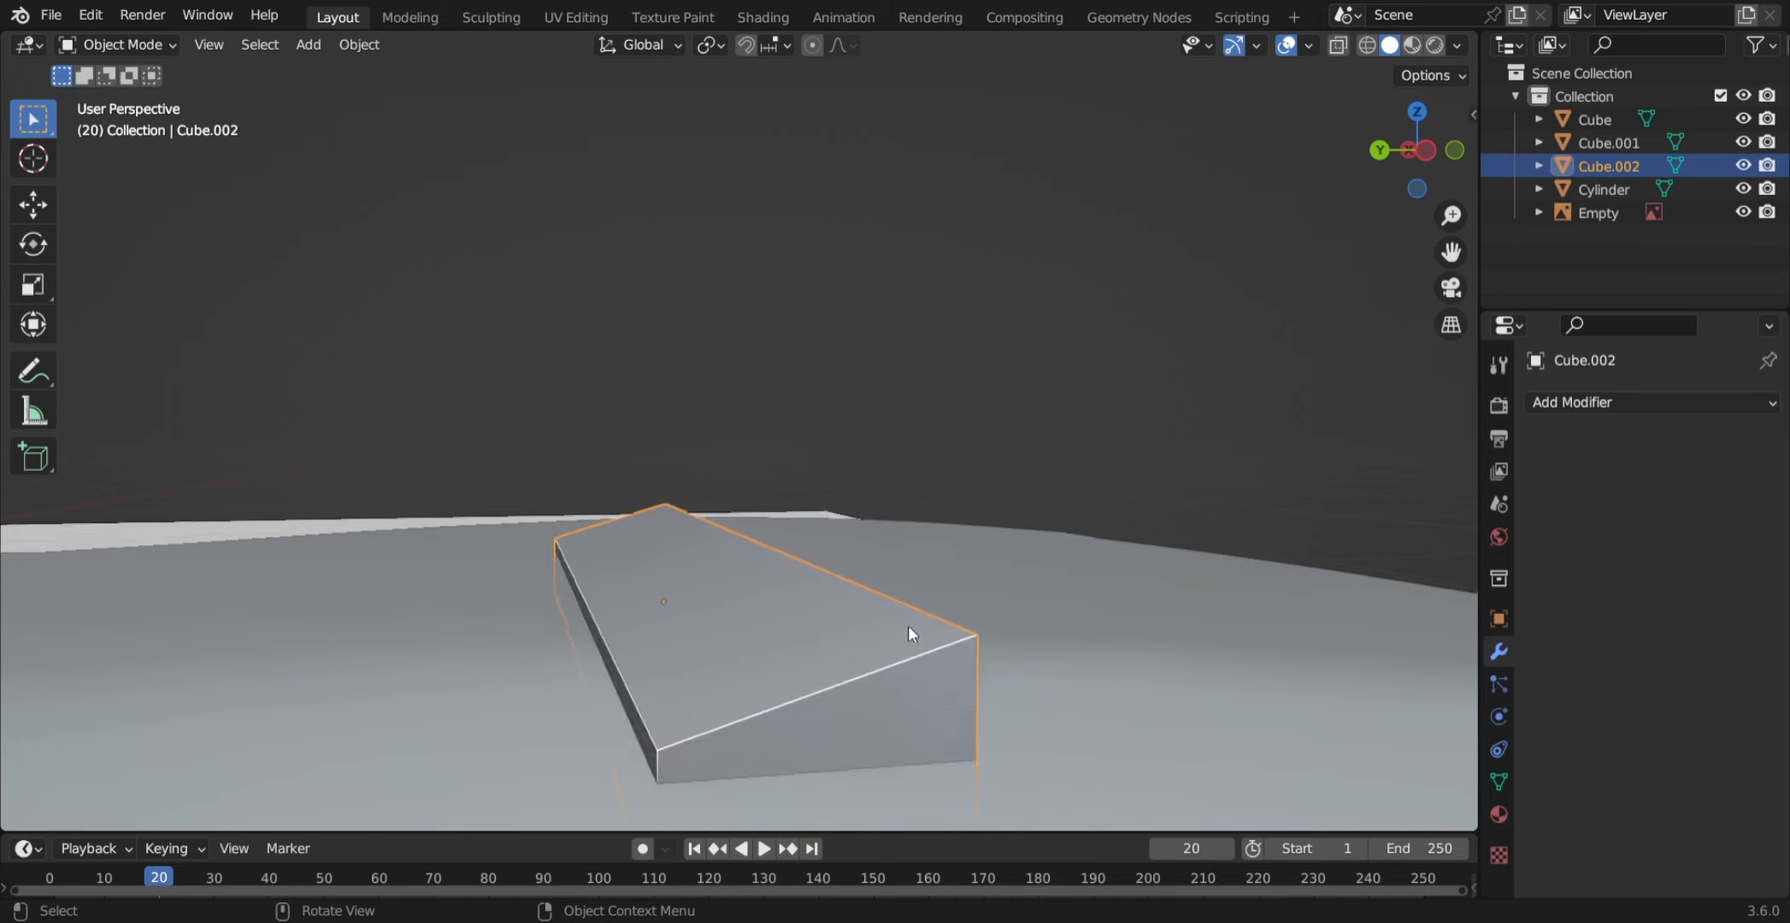
middle_click_drag(435, 665, 699, 723)
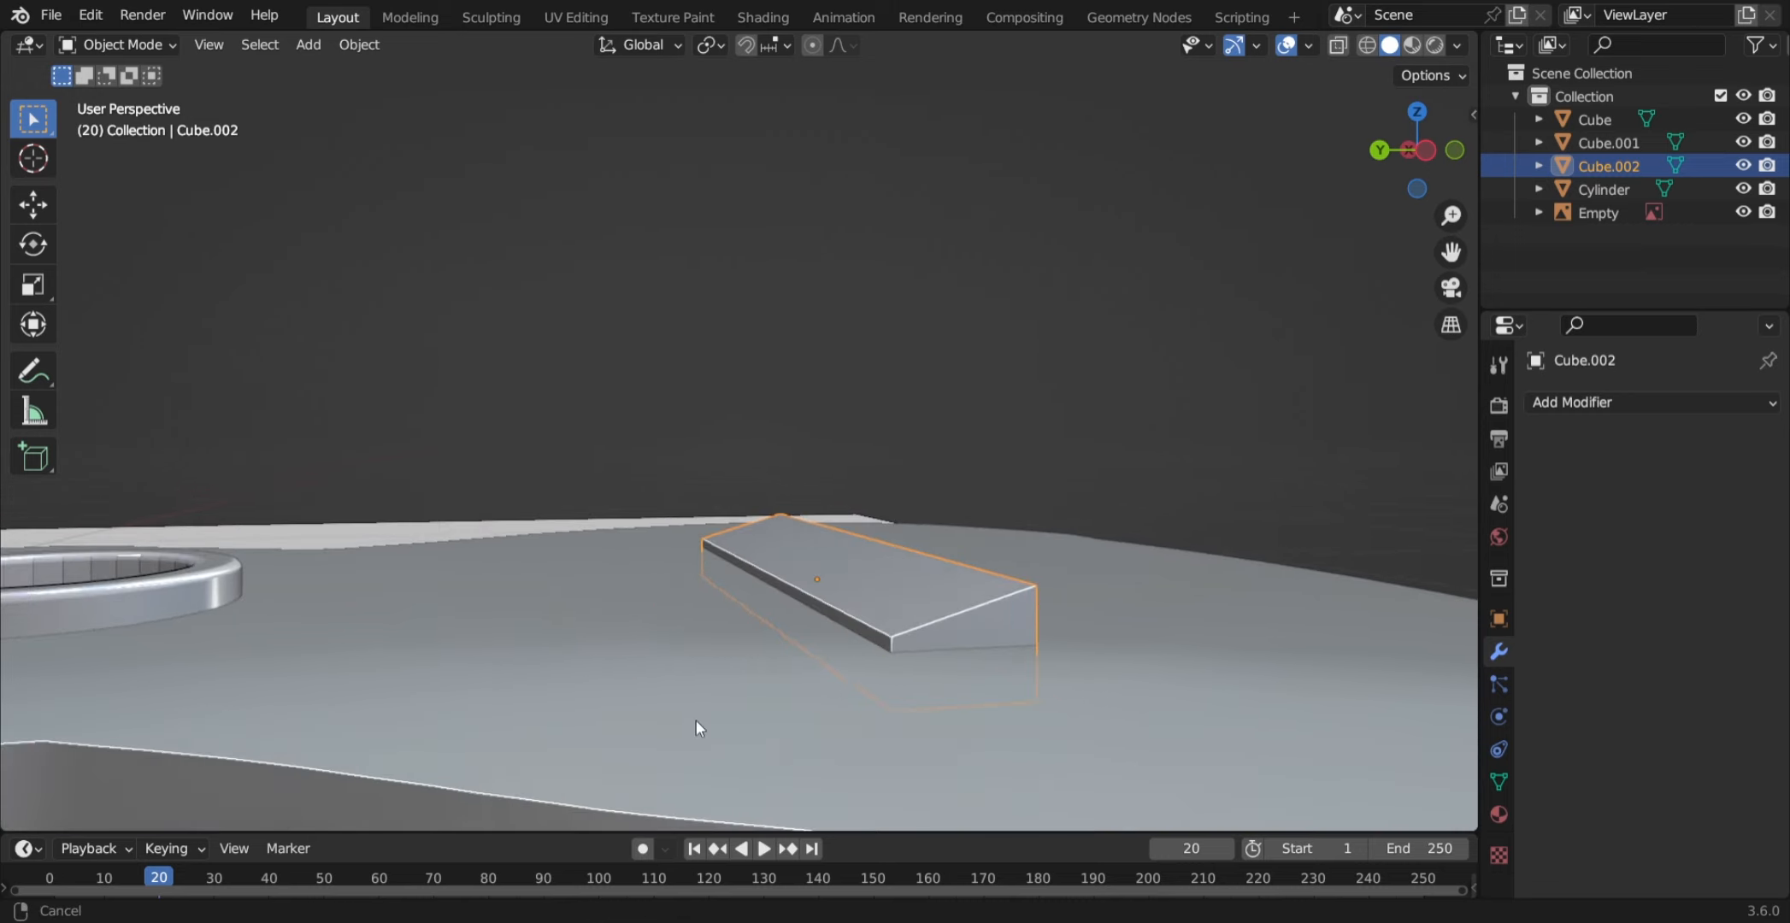
middle_click_drag(139, 589, 942, 613)
left_click(1555, 405)
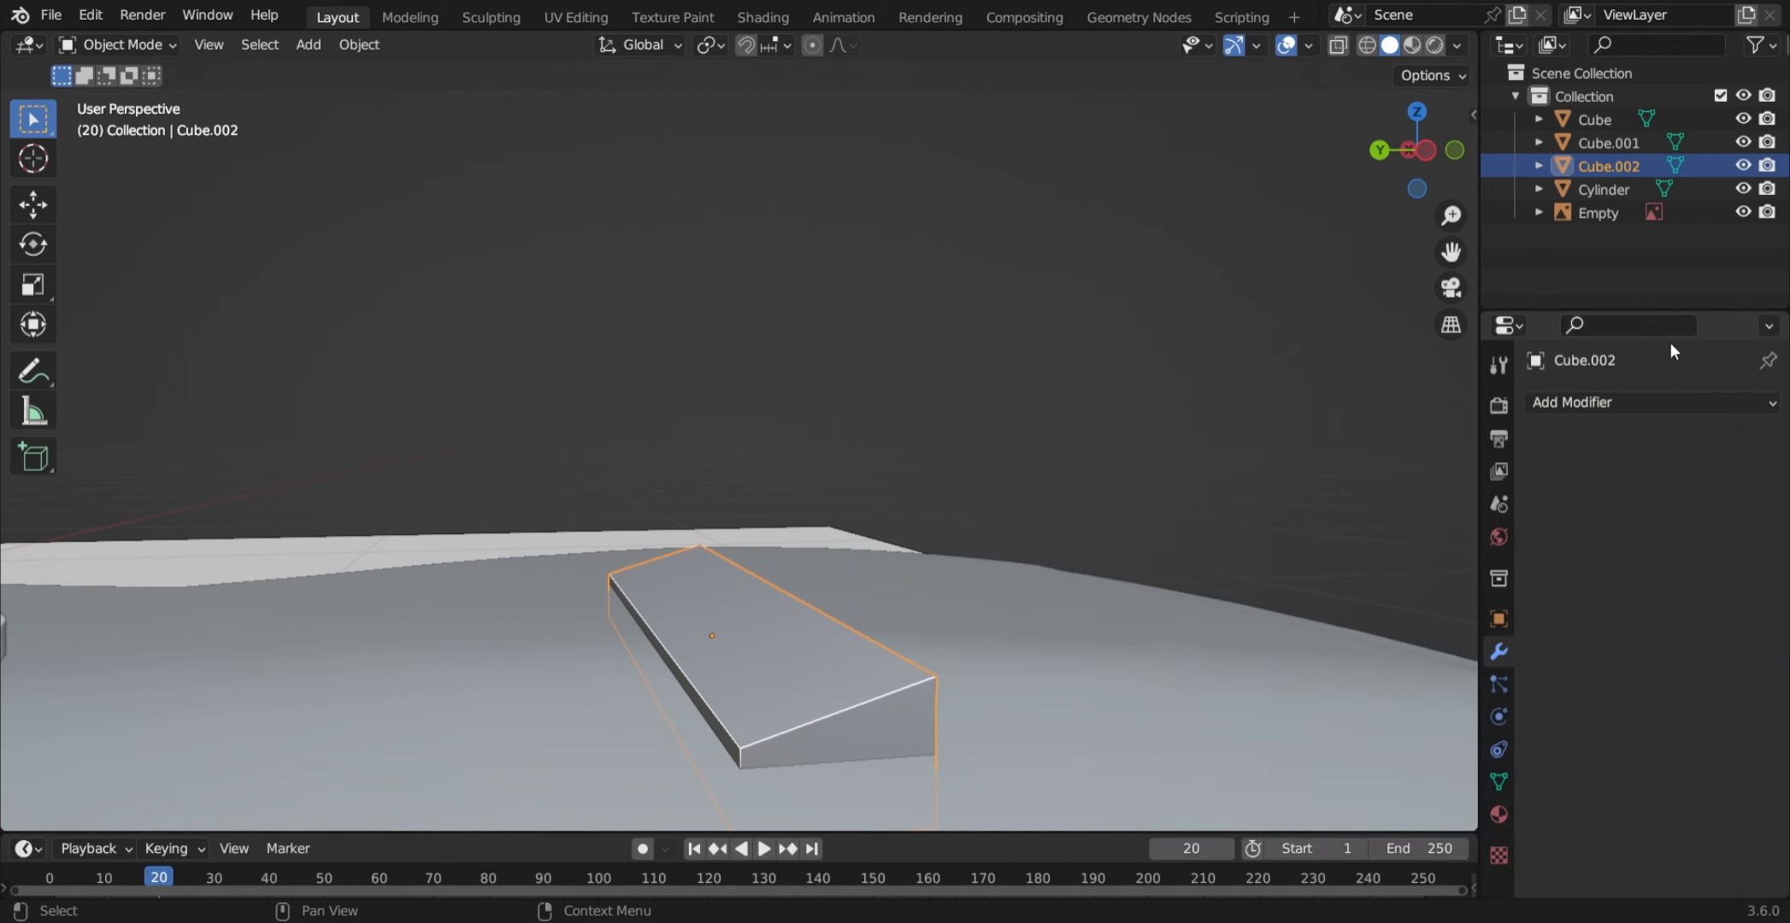
left_click(1611, 395)
left_click(1695, 400)
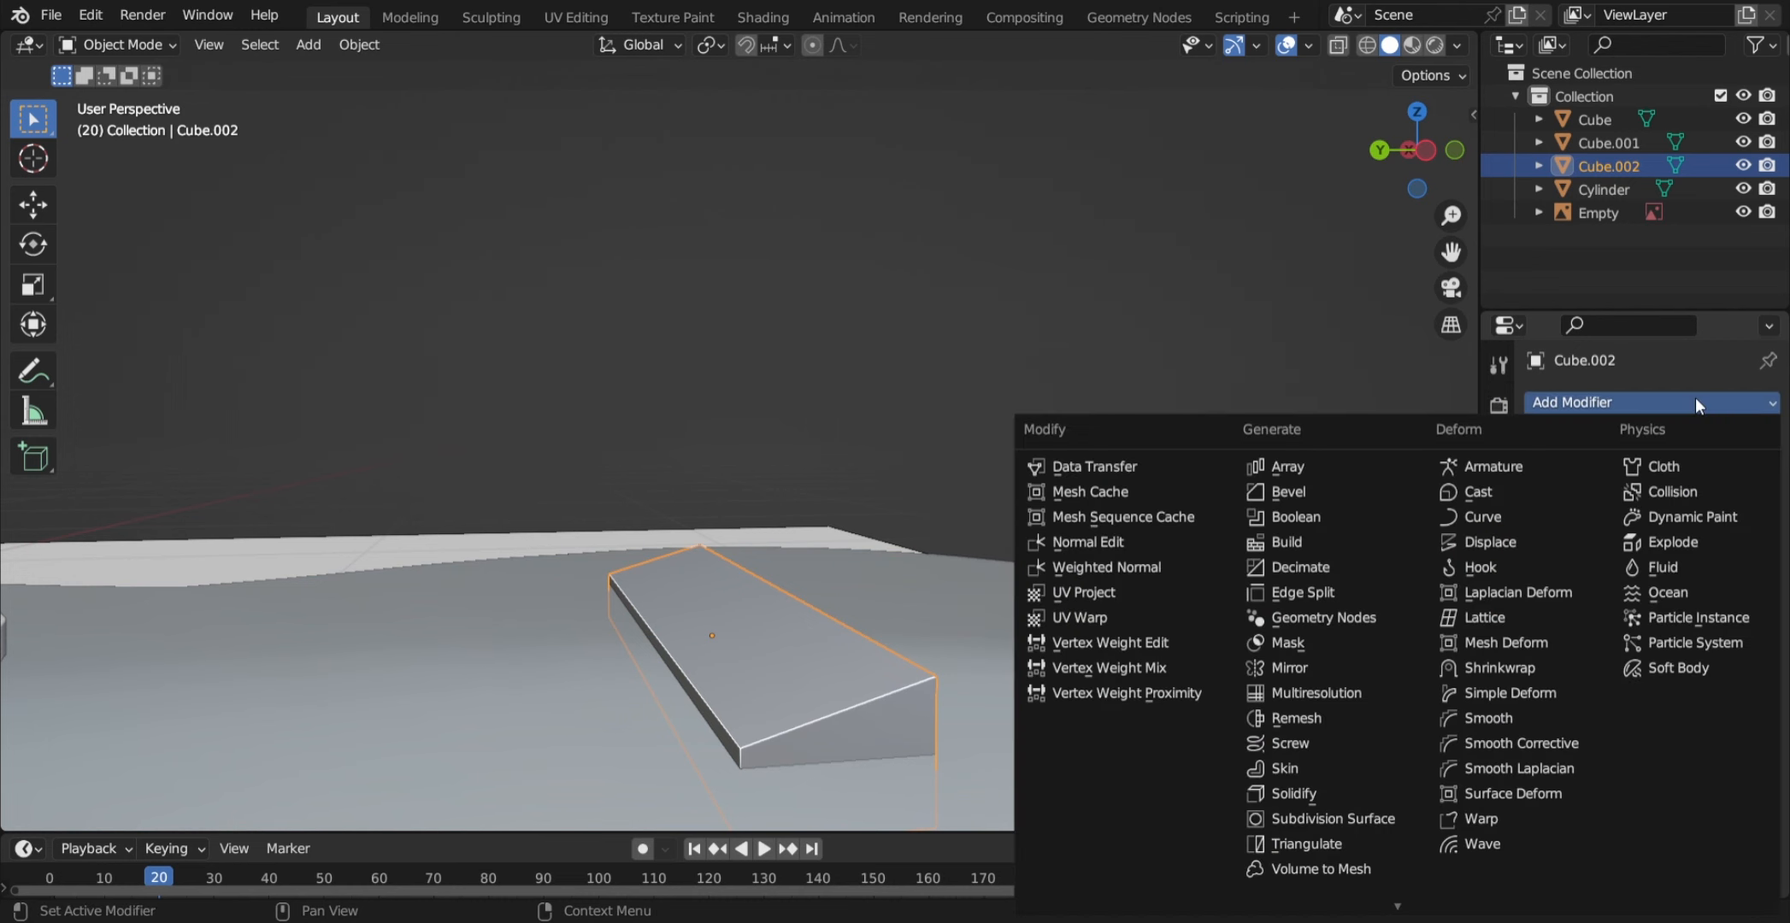
left_click(1304, 497)
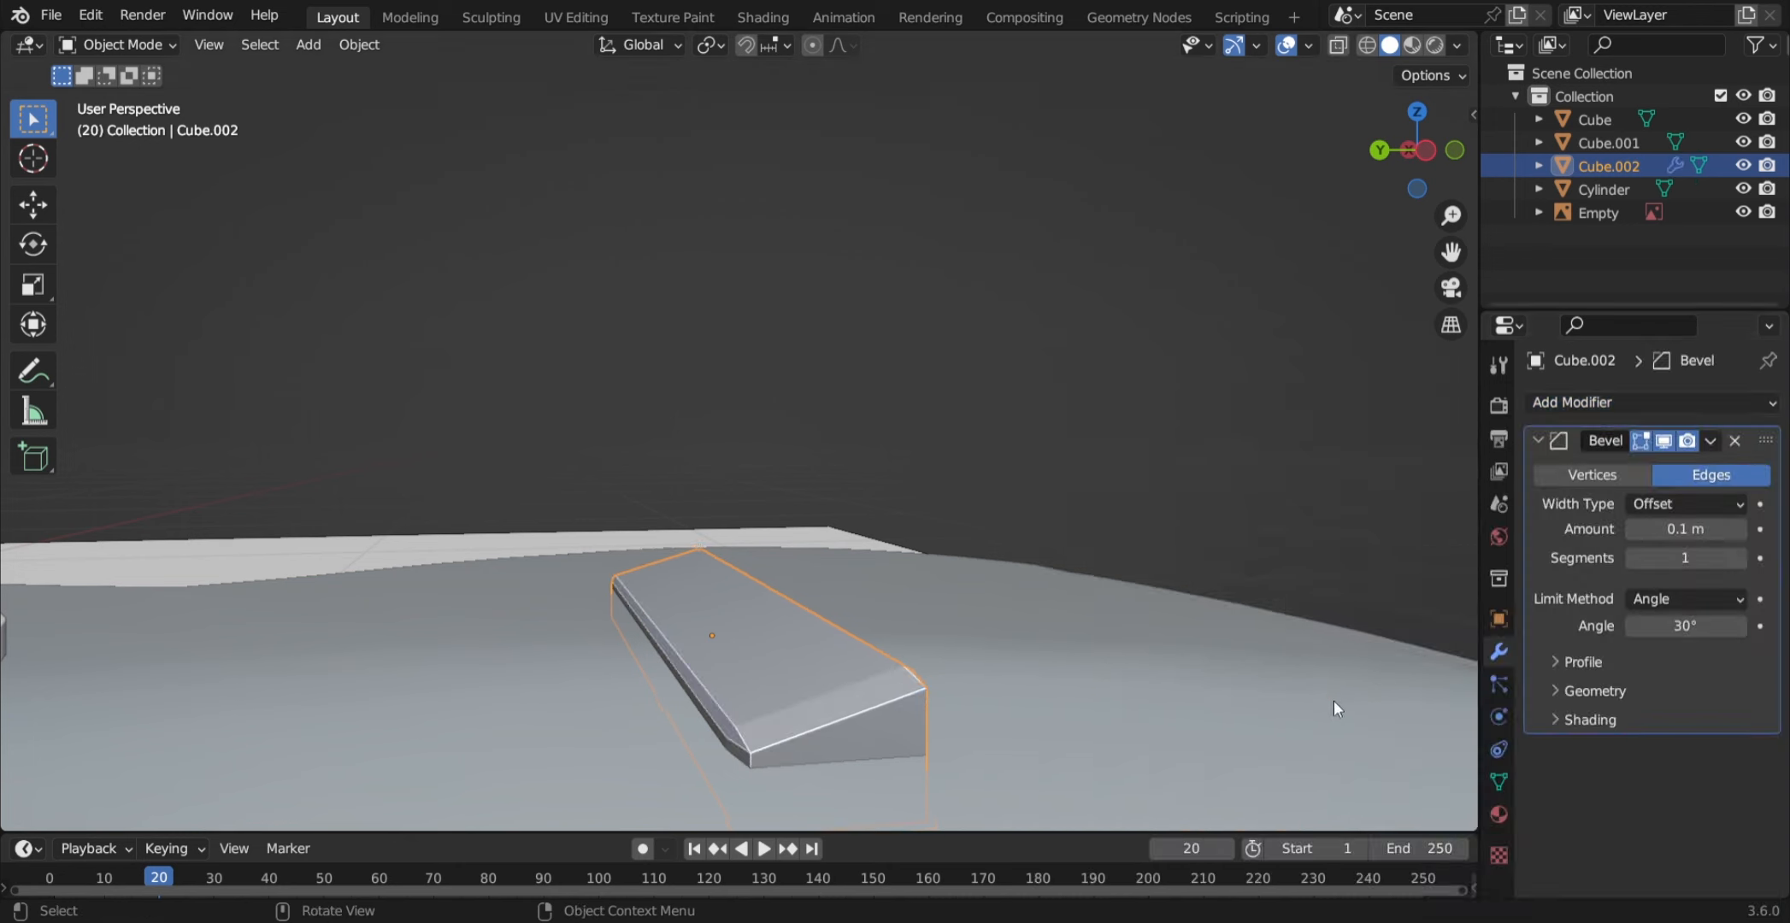
- Set the bridge's bevel to an amount of 0.05 m with 100 segments and apply the modifier
left_click_drag(1675, 528, 1744, 560)
left_click(1671, 504)
left_click(1661, 524)
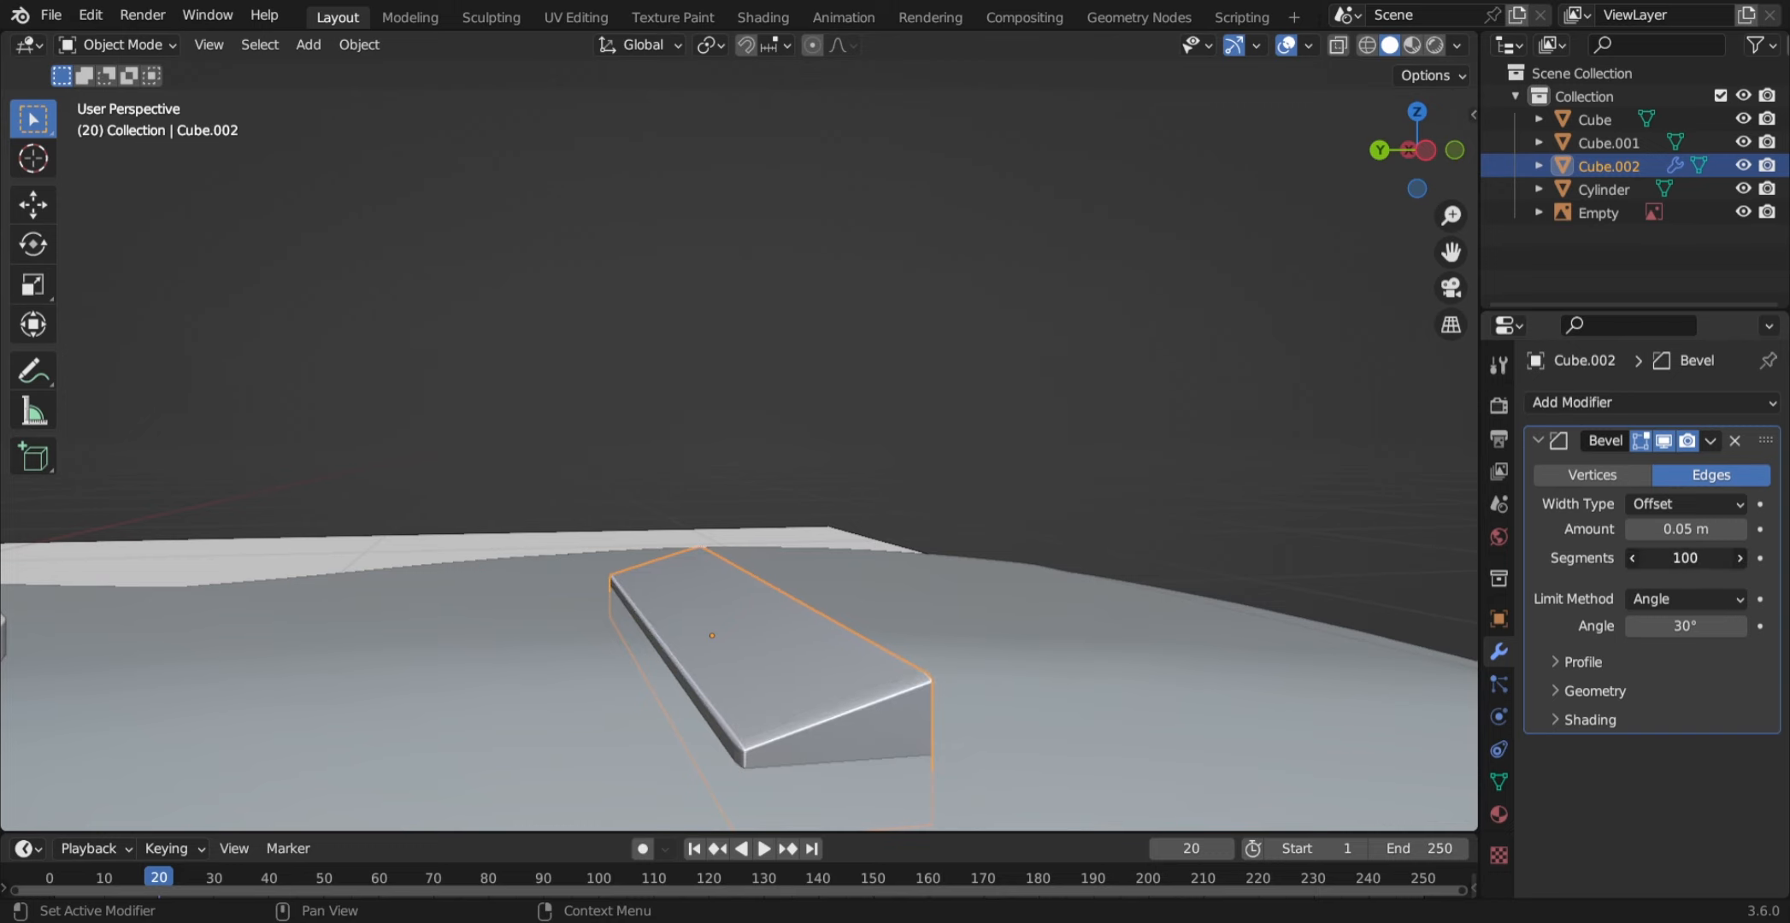
left_click(1710, 440)
left_click(1596, 469)
- Lower the sound-hole cylinder by about 0.02 m along Z into the guitar body
middle_click_drag(989, 398, 996, 342)
scroll(732, 228, "down", 2)
left_click(731, 228)
scroll(733, 427, "down", 4)
middle_click_drag(733, 475, 1050, 564, "shift")
scroll(1056, 590, "up", 3)
left_click(1076, 636)
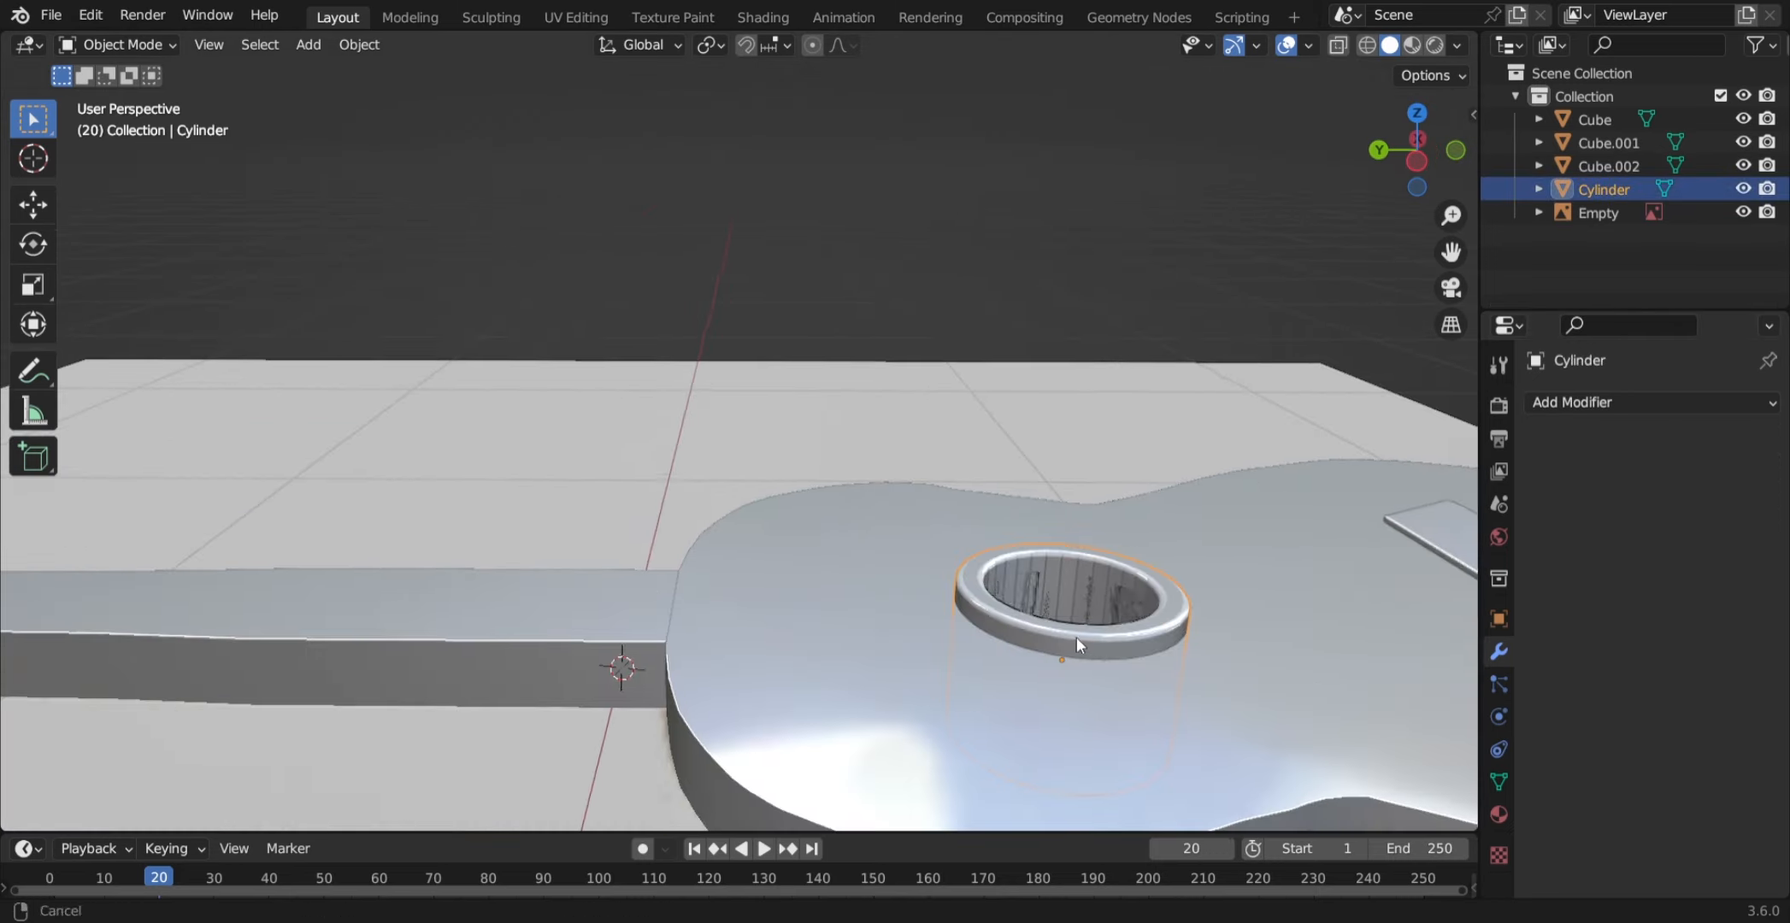
middle_click_drag(1077, 636, 784, 593, "shift")
key("g")
key("z")
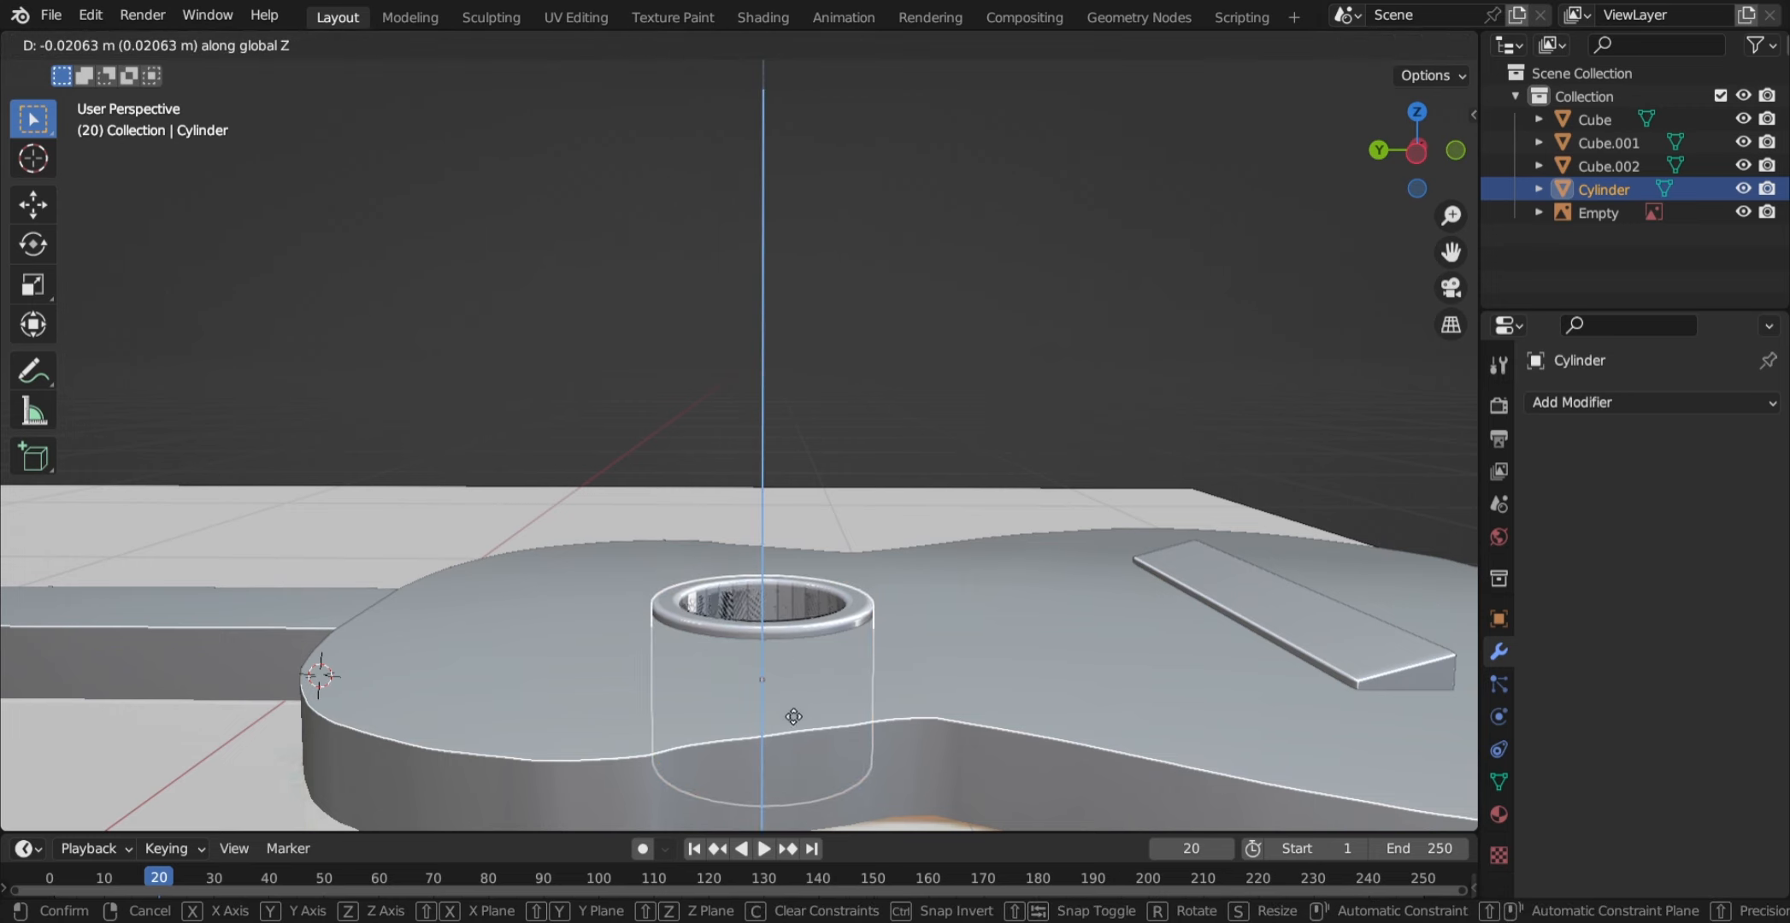
left_click(792, 719)
- Shorten the sound-hole cylinder along Z and raise it so its rim stands slightly above the body's top
mouse_move(792, 720)
middle_mouse_down()
mouse_move(789, 675)
mouse_move(796, 733)
middle_mouse_up()
scroll(790, 691, "down", 3)
key("s")
key("z")
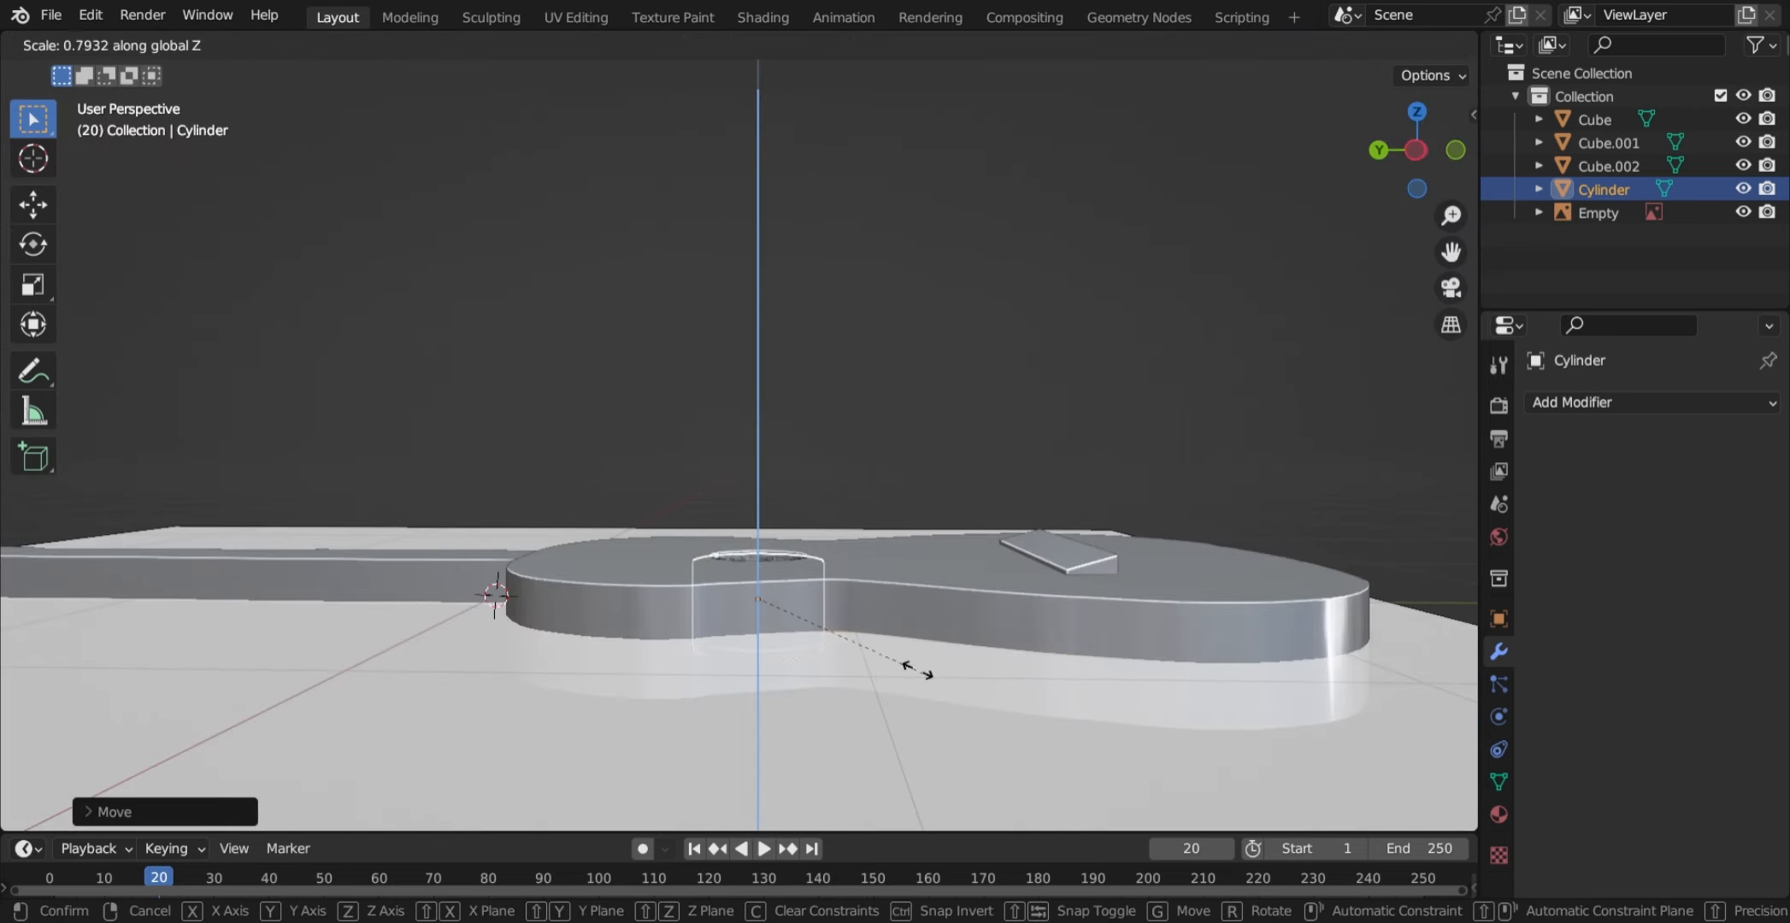
left_click(895, 653)
key("g")
key("z")
left_click(882, 473)
- Inspect the sound-hole ring, neck and bridge on the whole guitar and clear the selection
scroll(820, 598, "up", 6)
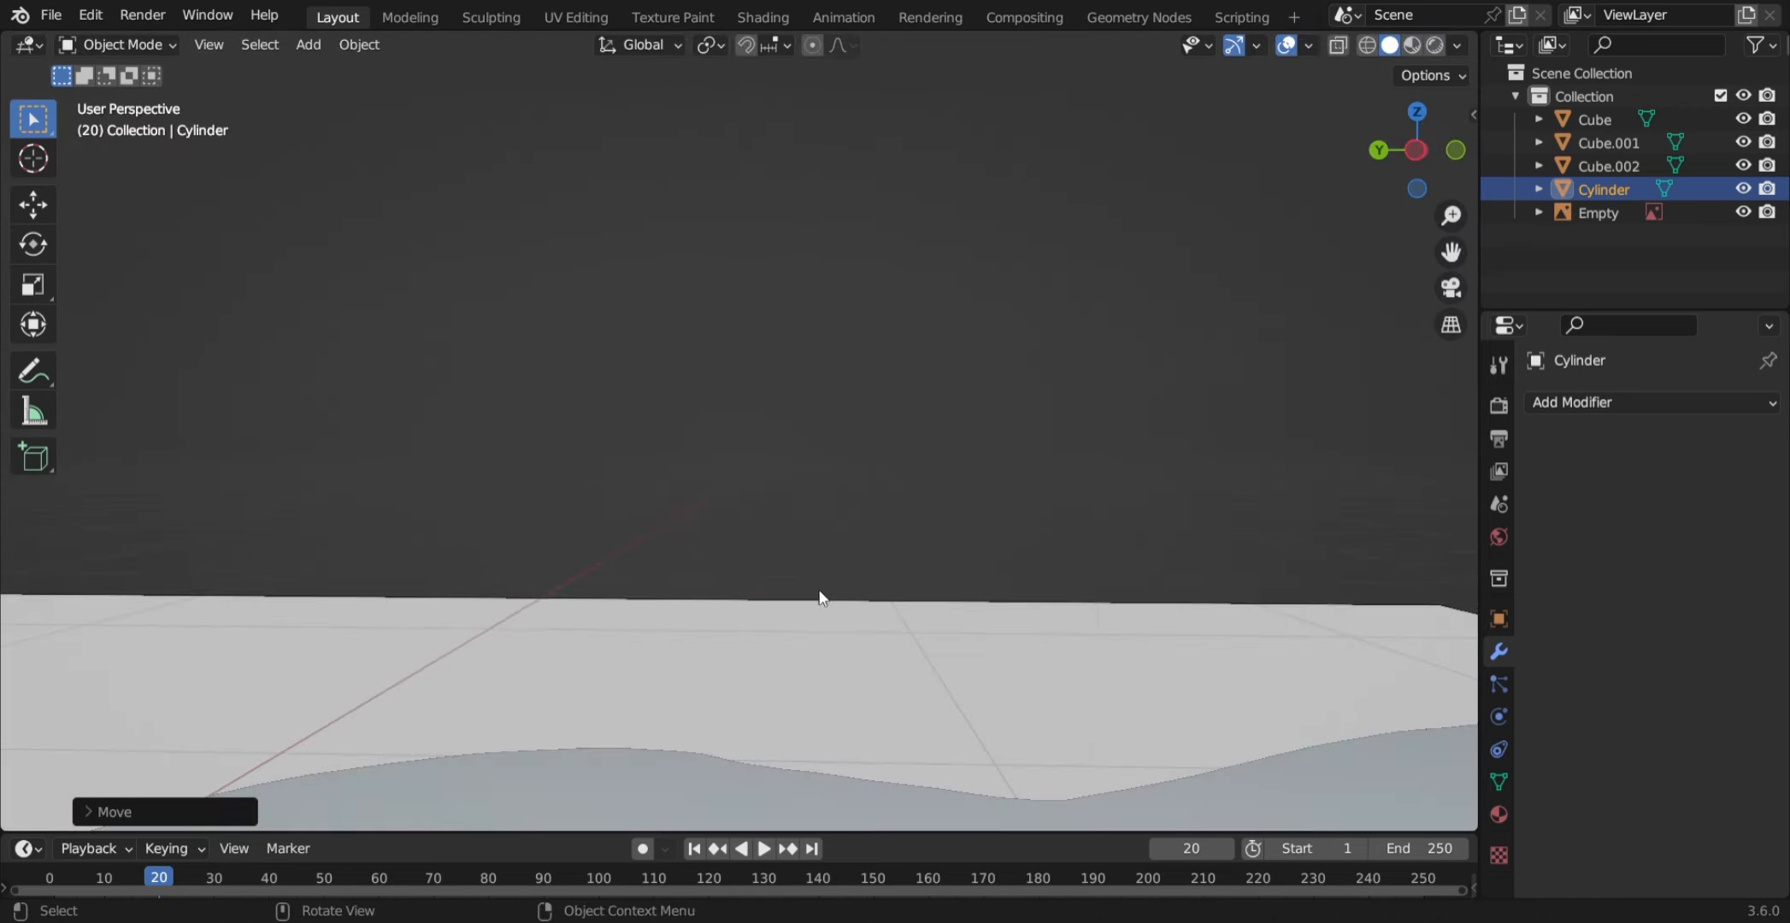
middle_click_drag(819, 591, 788, 714)
scroll(769, 453, "down", 2)
middle_click_drag(752, 492, 742, 453)
middle_click_drag(742, 453, 807, 433, "shift")
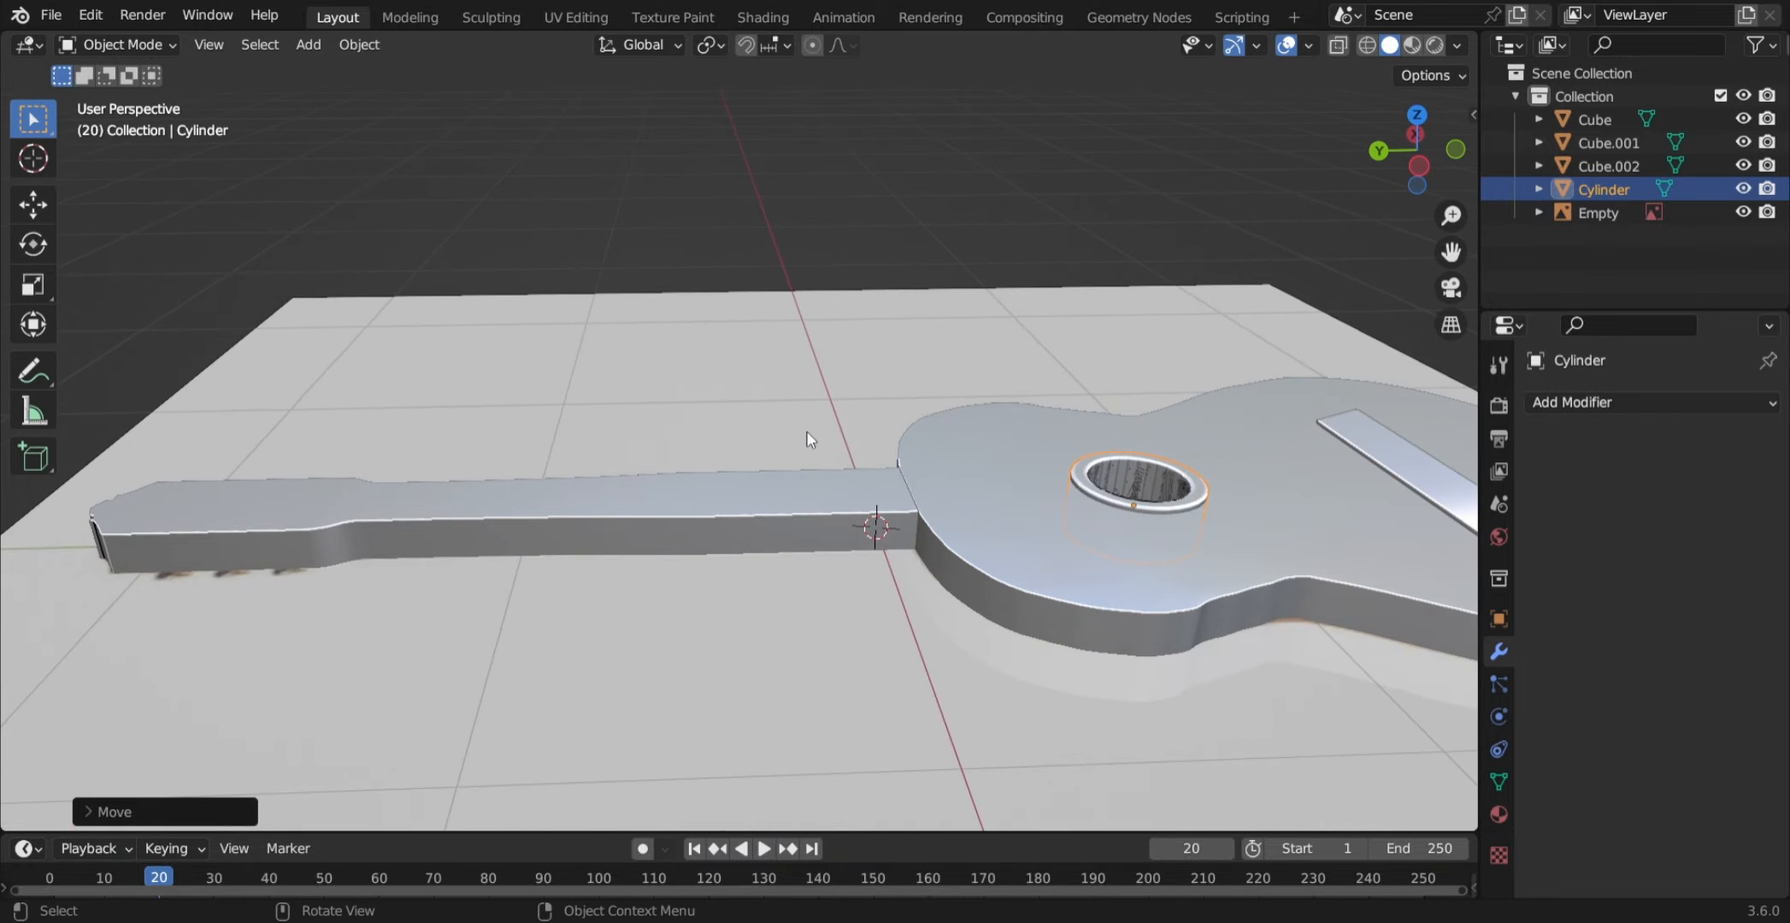
scroll(716, 493, "down", 2)
middle_click_drag(999, 439, 607, 521, "shift")
scroll(607, 521, "up", 2)
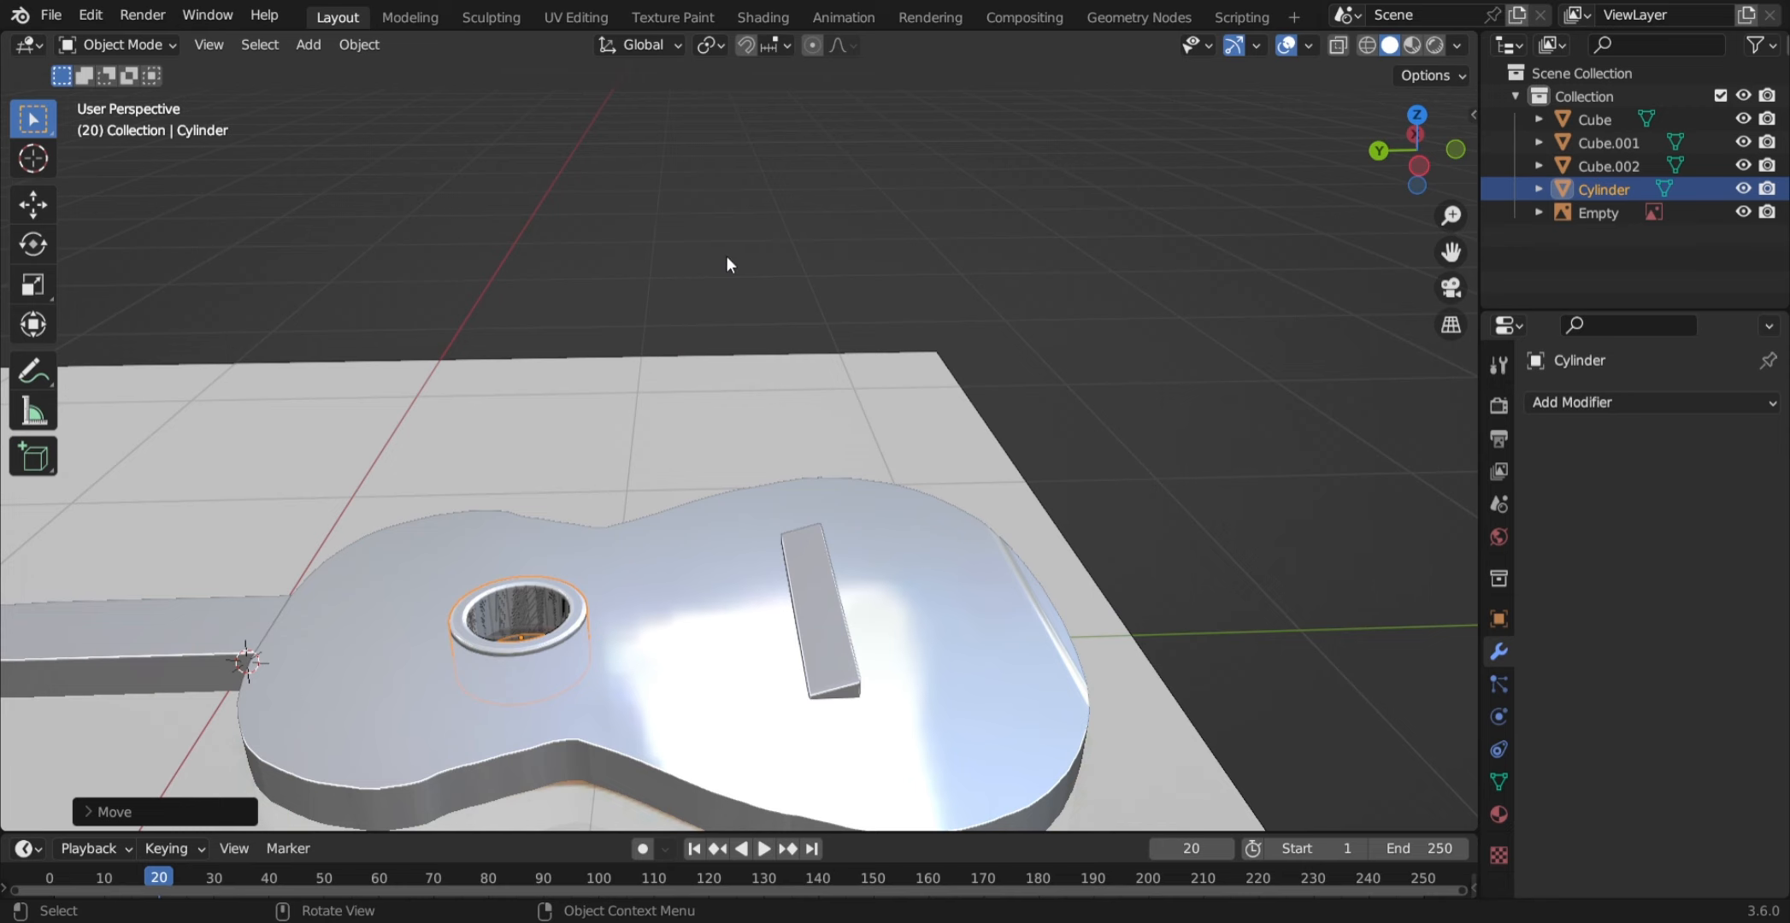
left_click(877, 167)
scroll(654, 412, "down", 2)
middle_click_drag(574, 487, 790, 415, "shift")
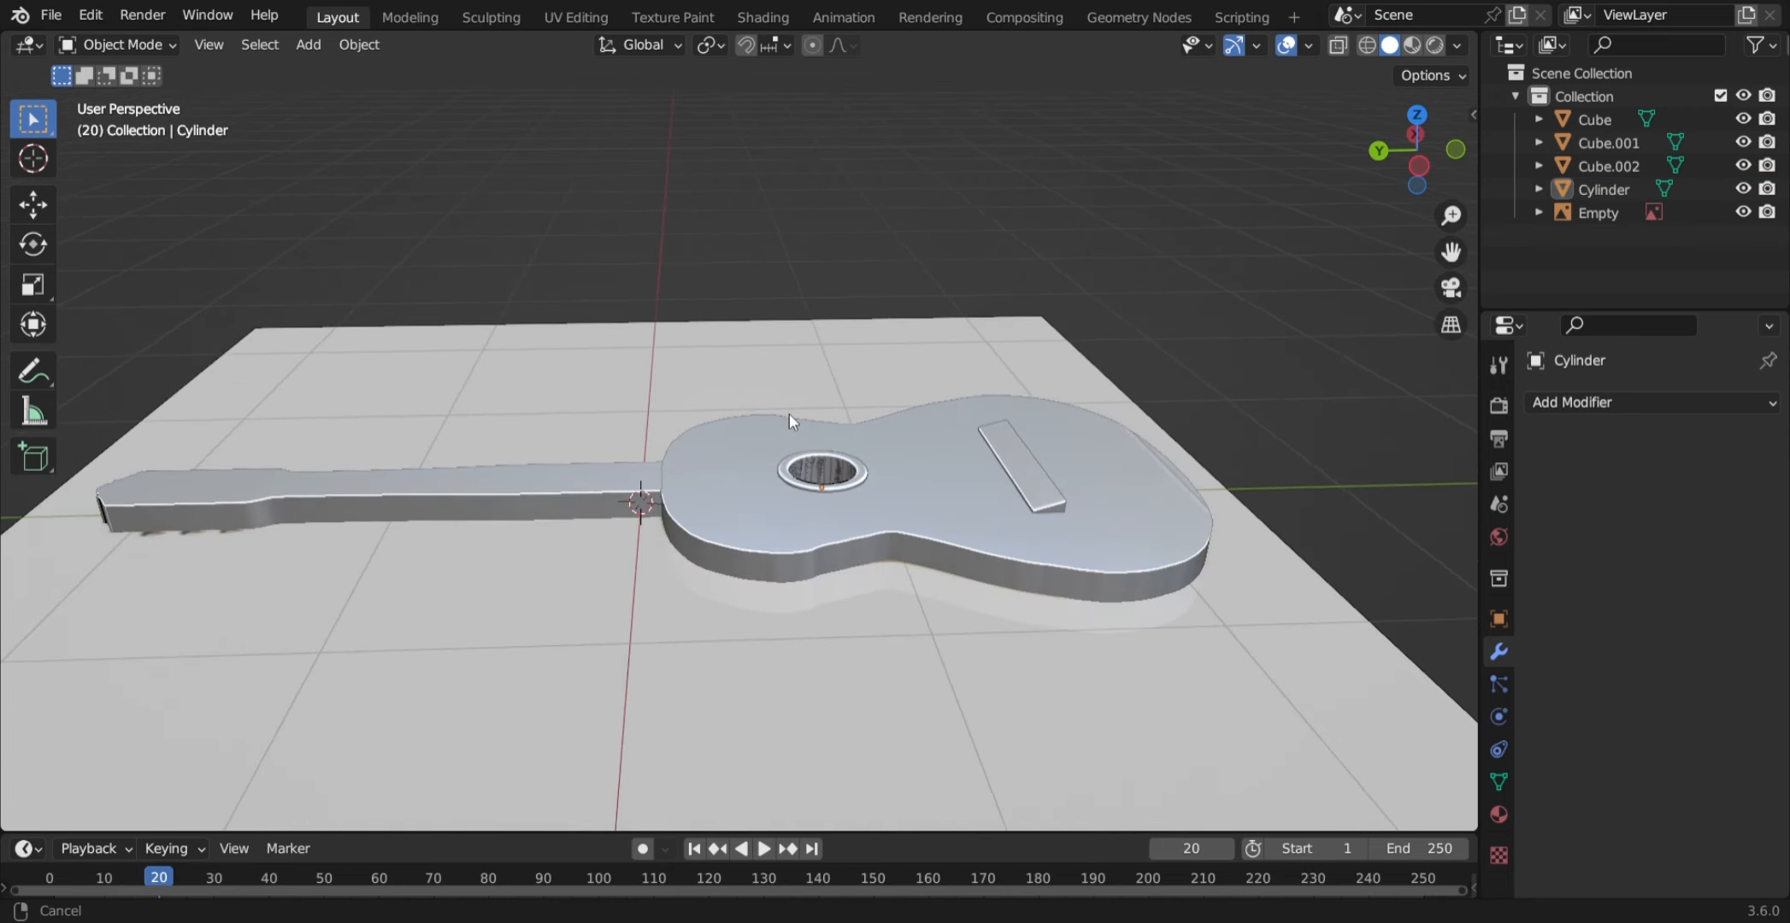
- Add a mesh cylinder at the 3D cursor, scale it down uniformly and raise it along Z well above the guitar
key("shift+a")
mouse_move(789, 417)
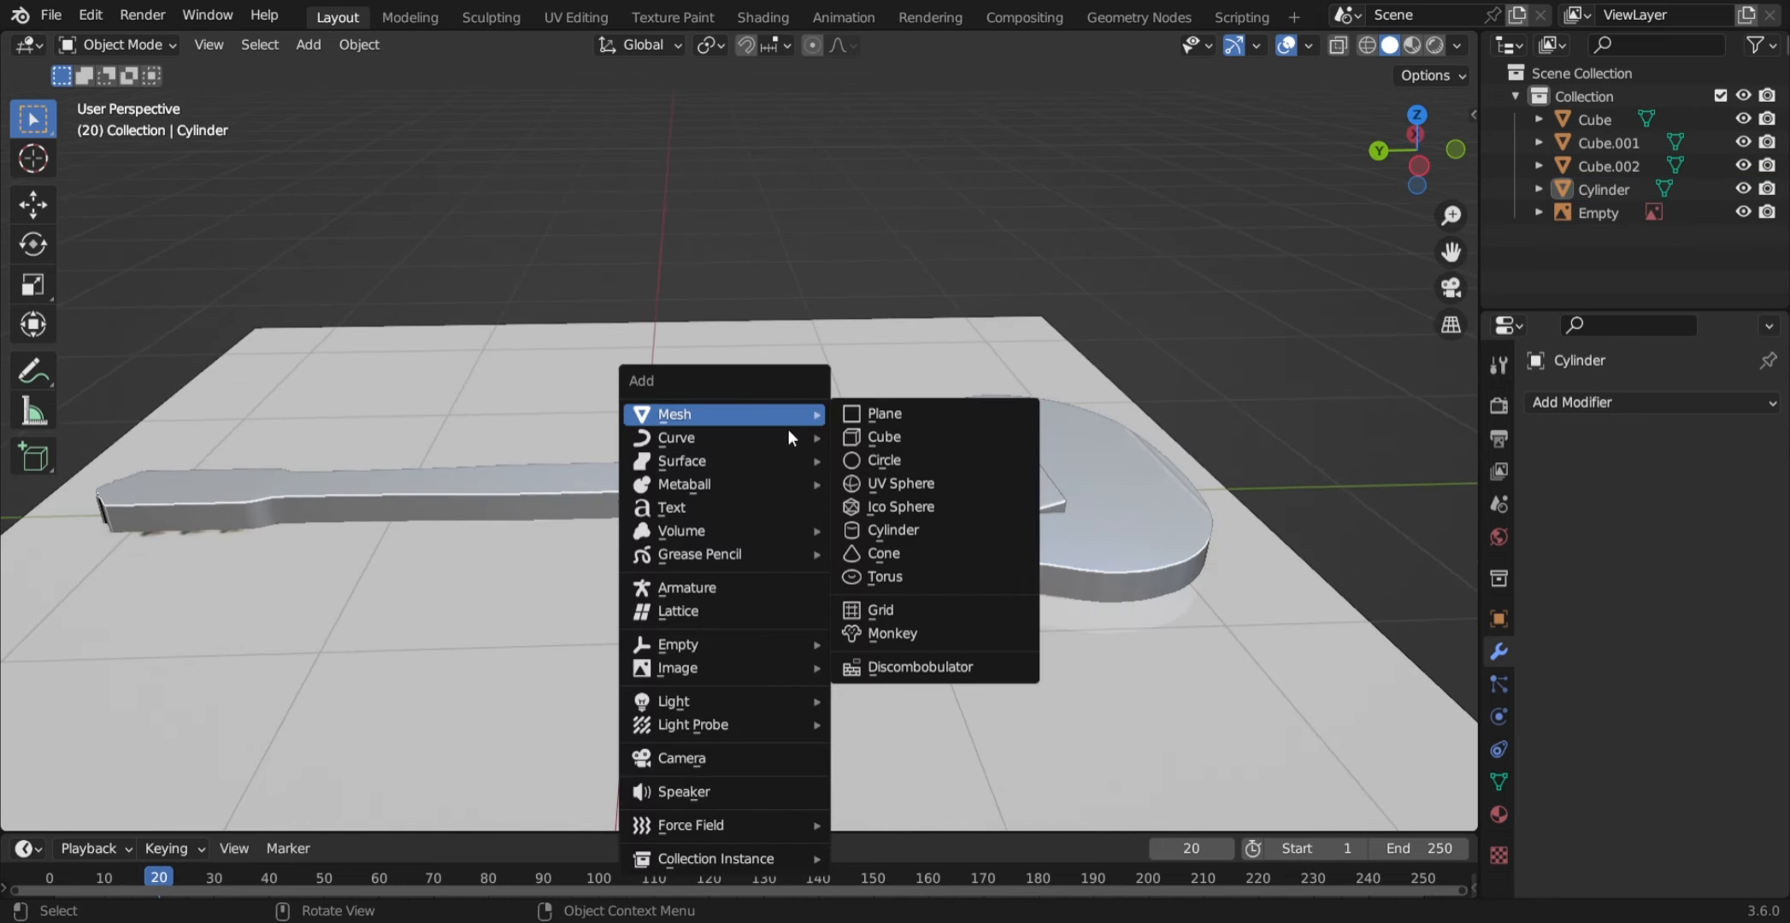
left_click(886, 536)
key("s")
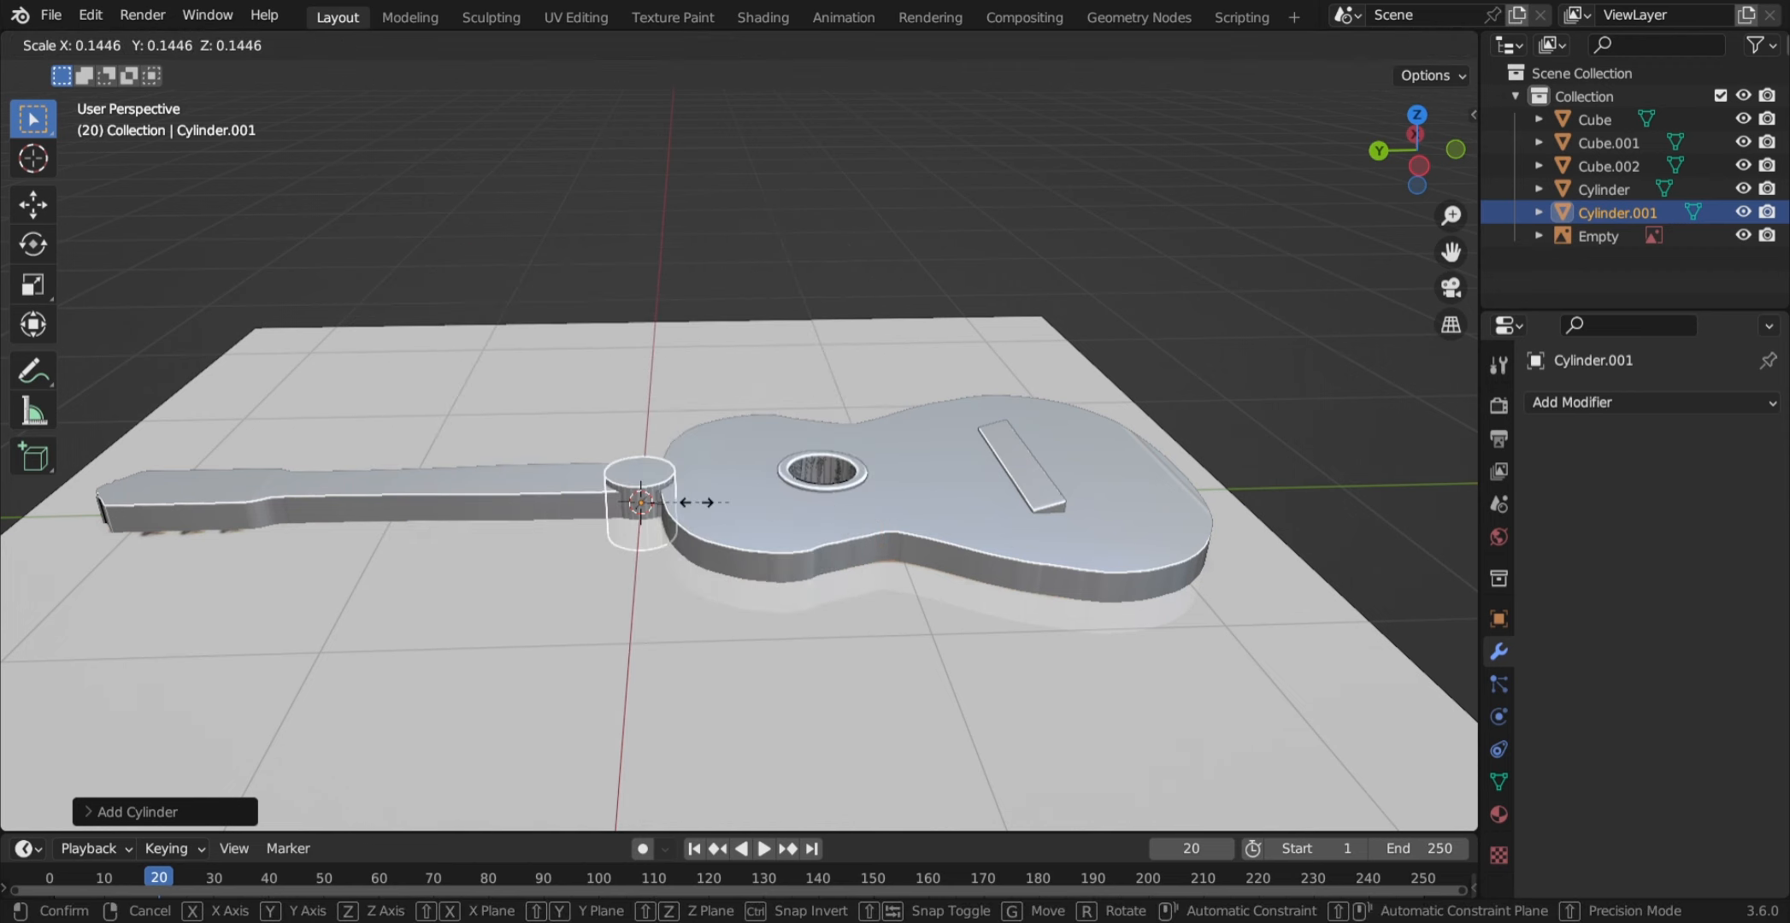
left_click(696, 501)
key("g")
key("z")
left_click(686, 275)
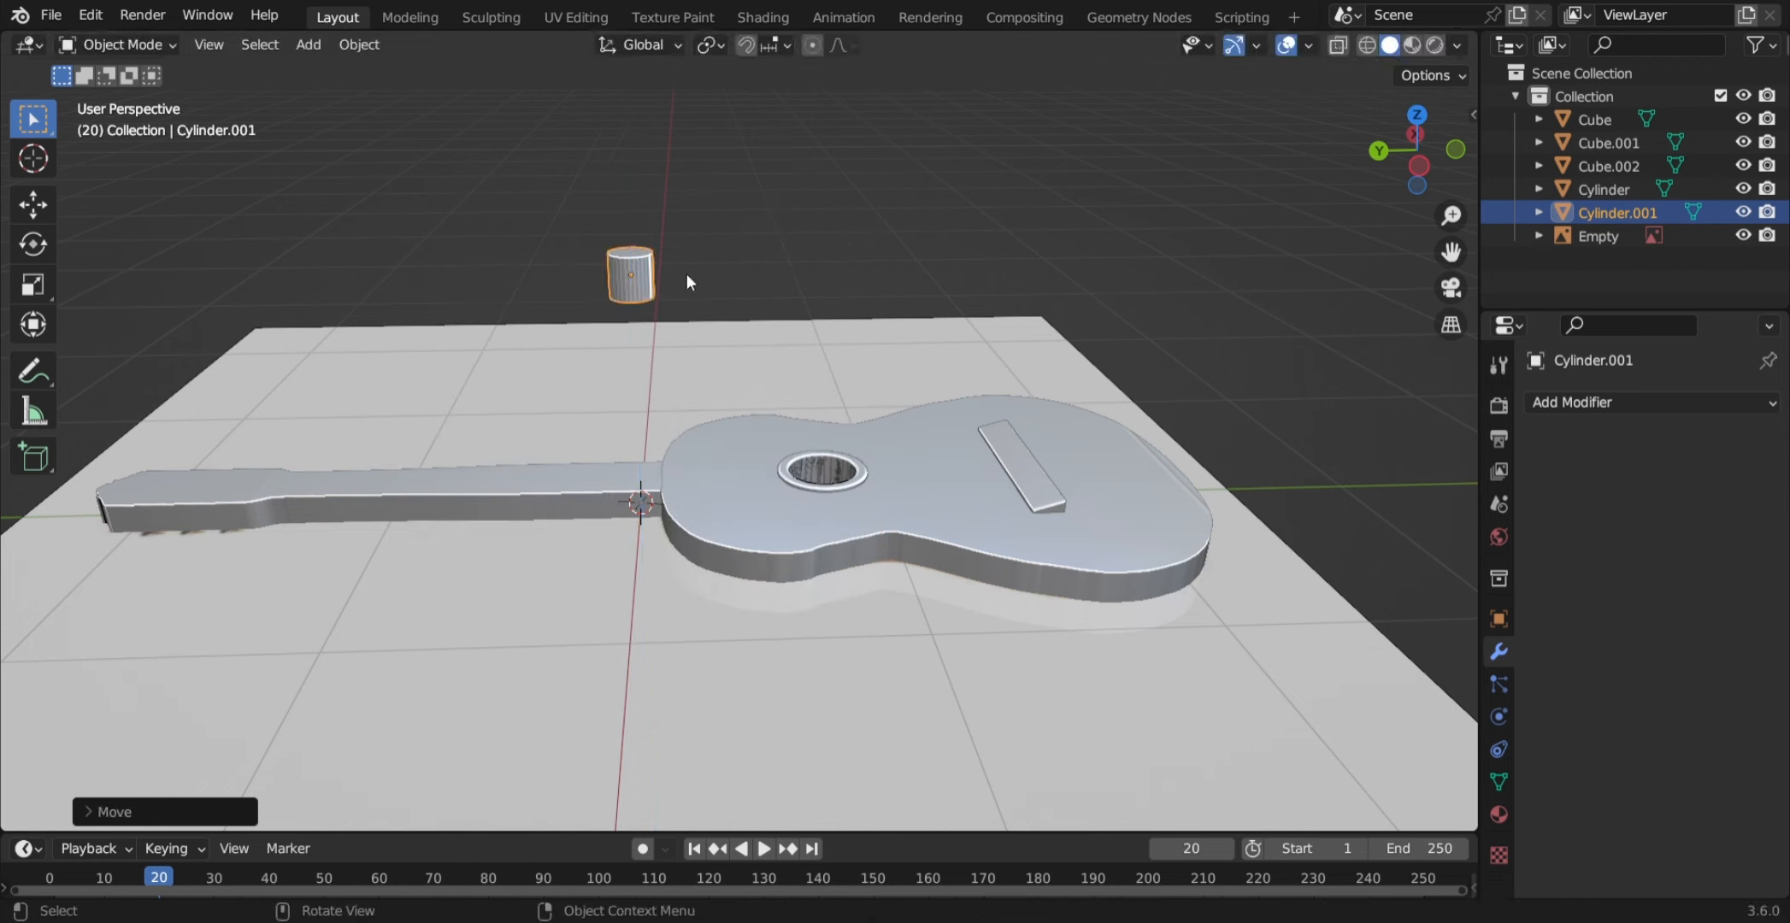
- Rotate the new cylinder 90° about the X axis so it lies along the neck direction
key("r")
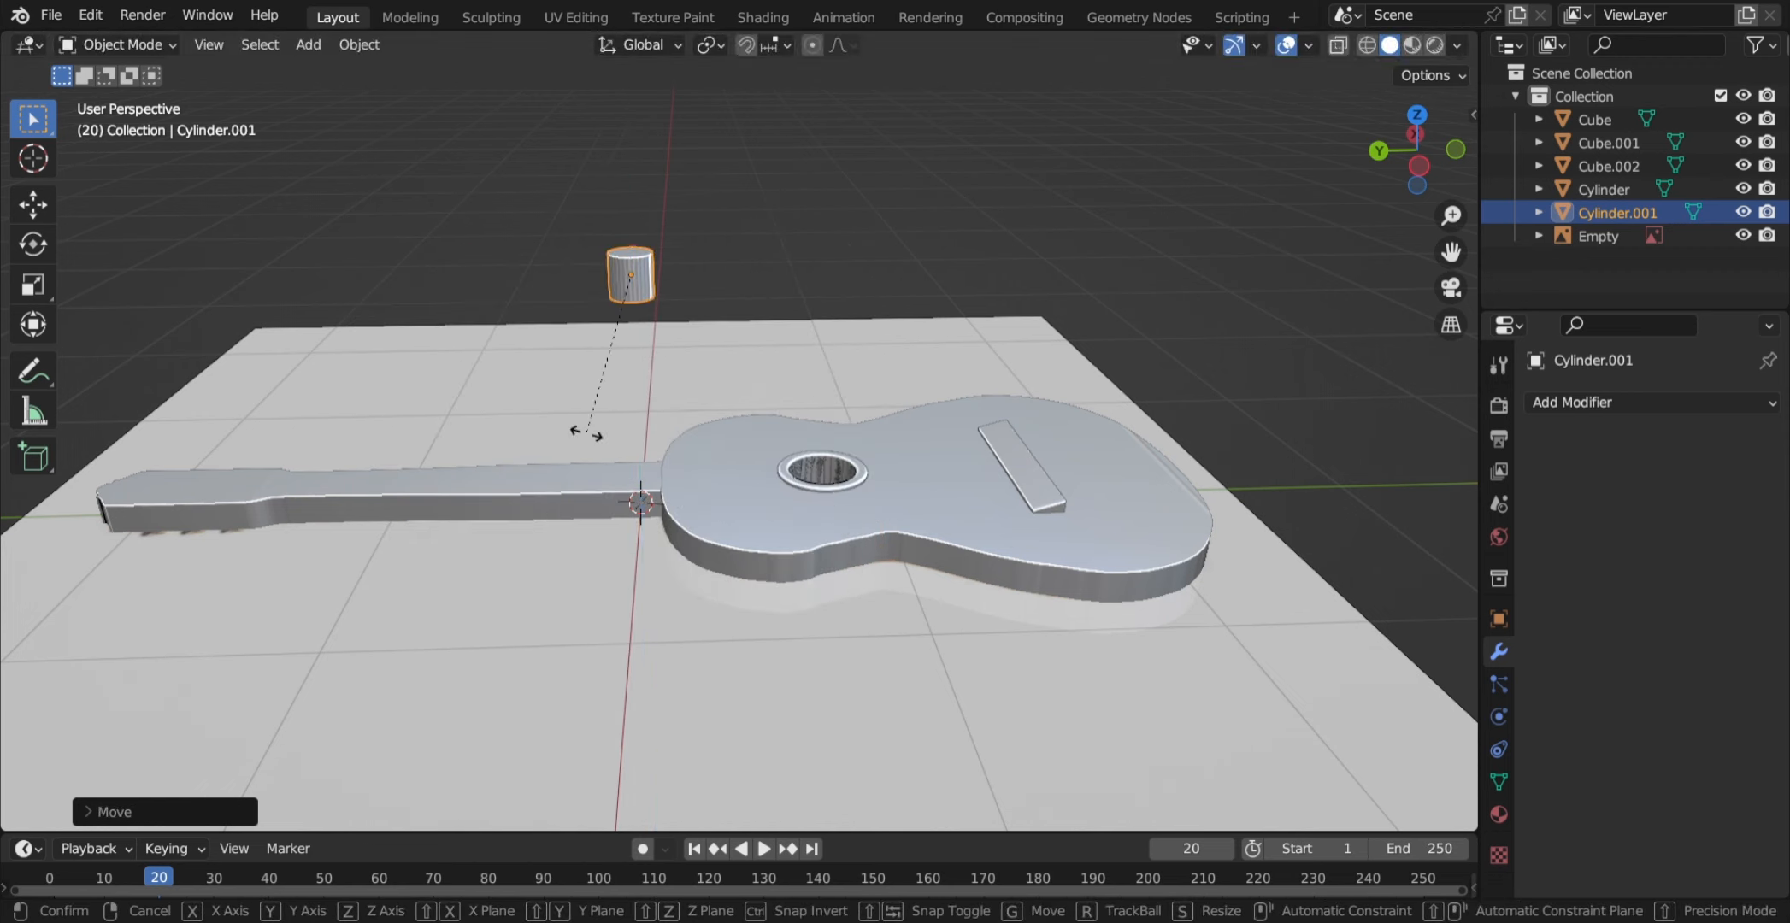
key("x")
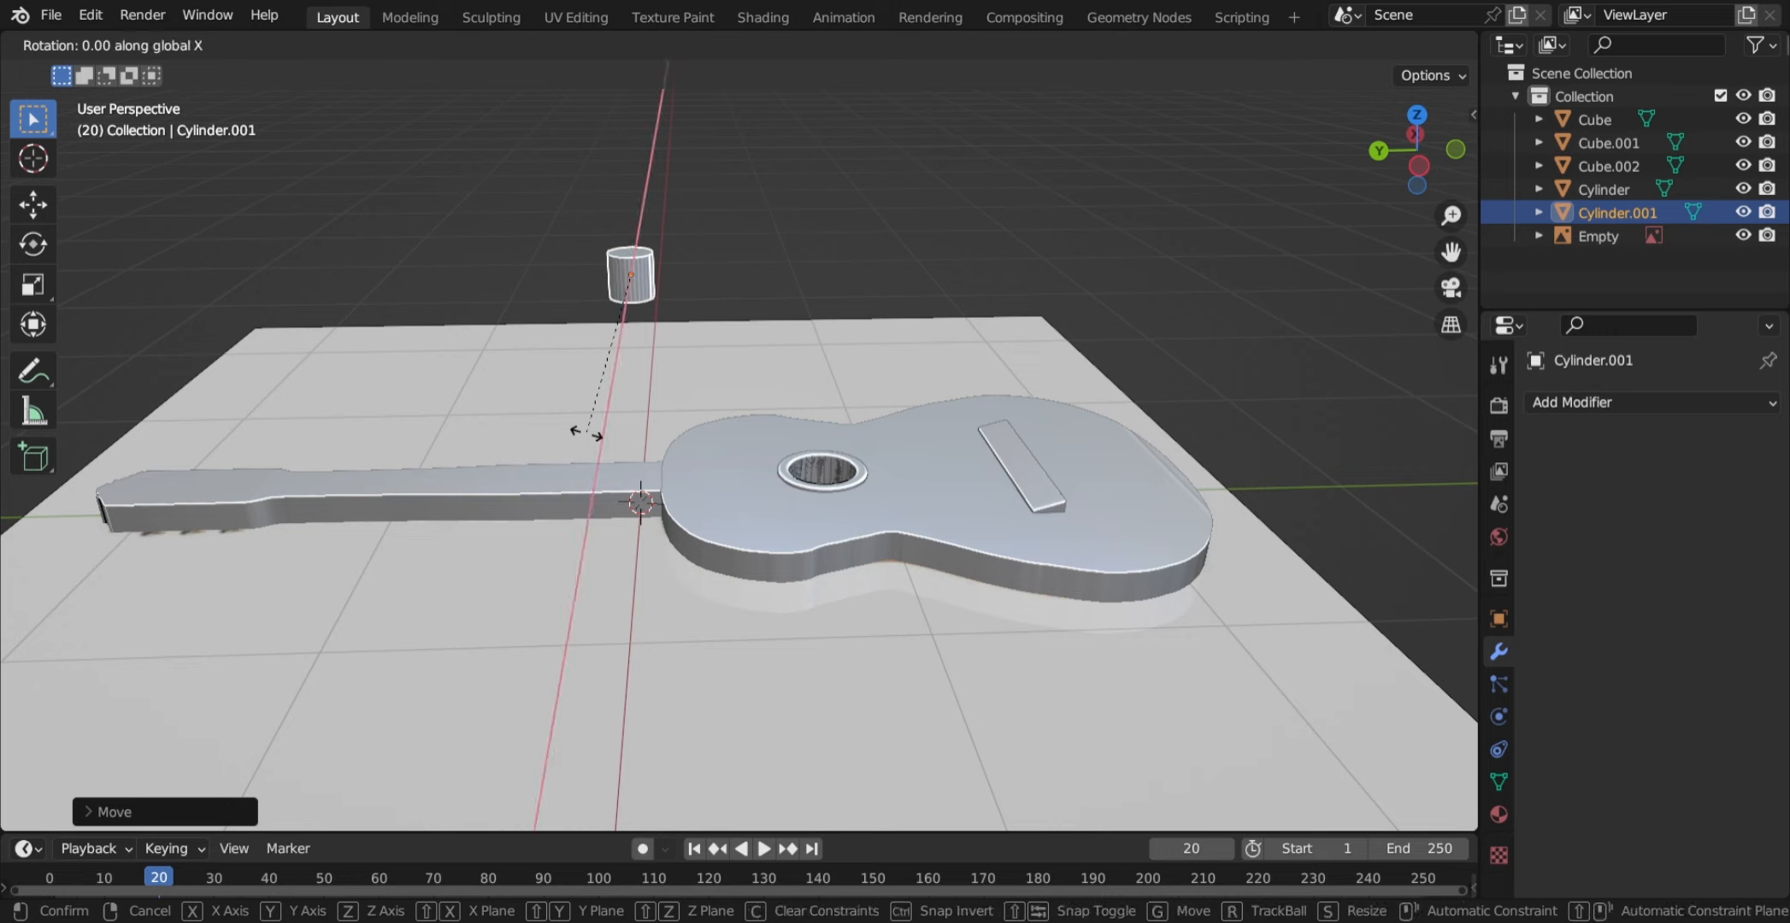
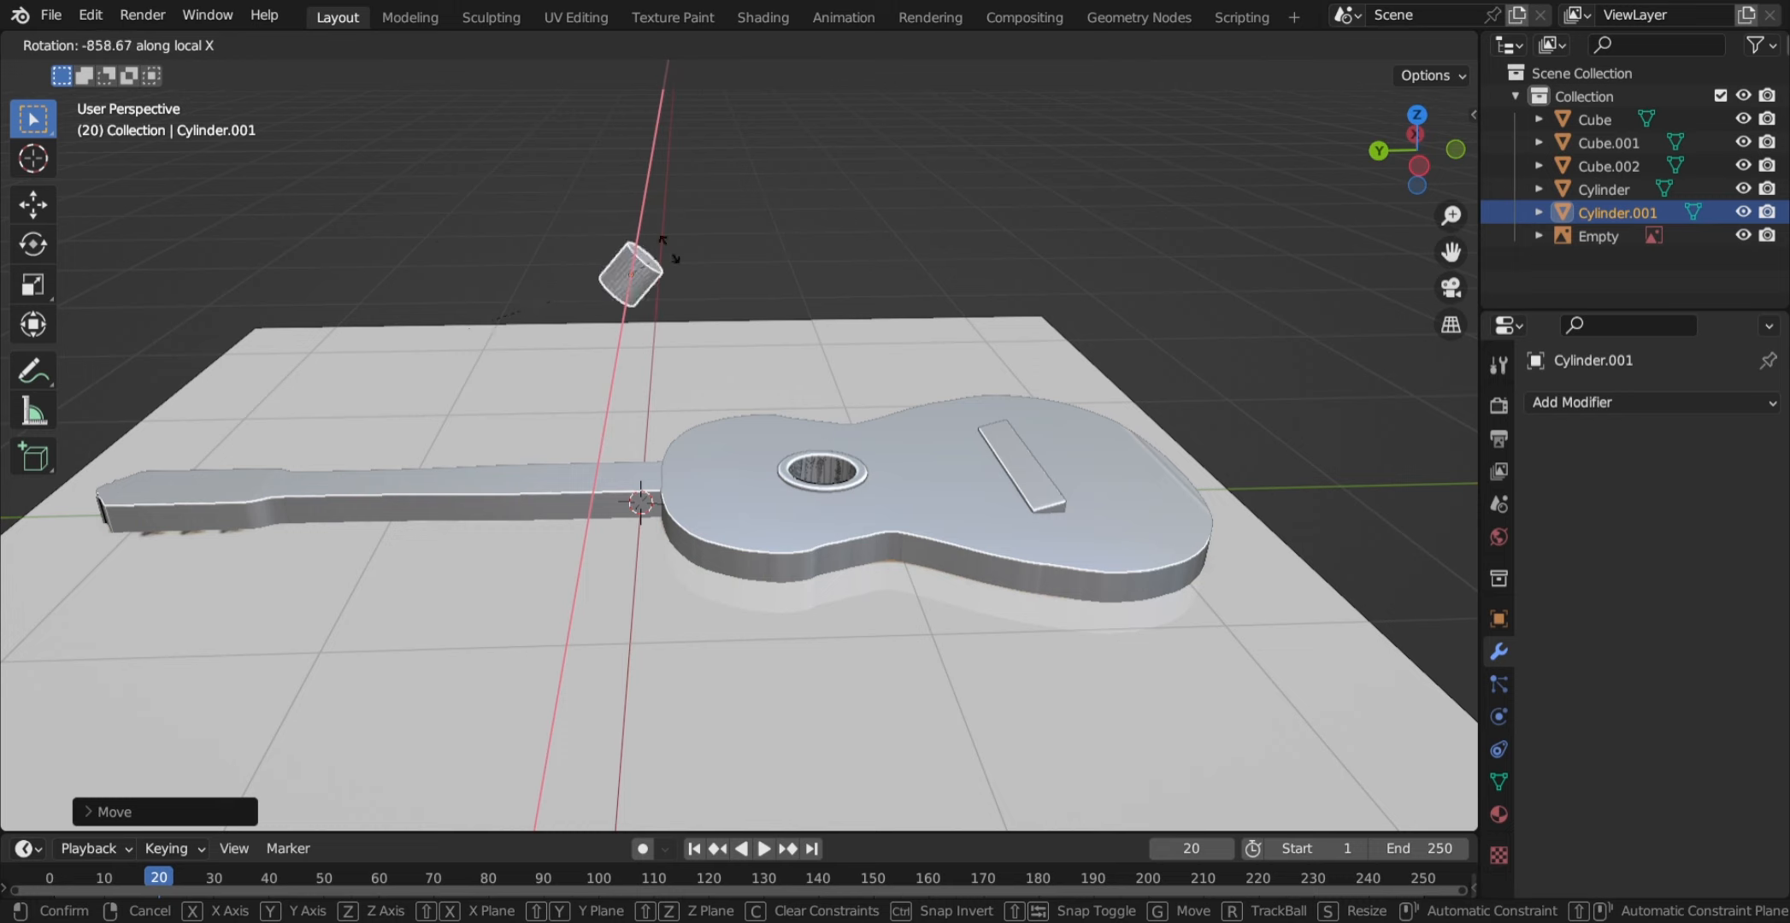
type("90")
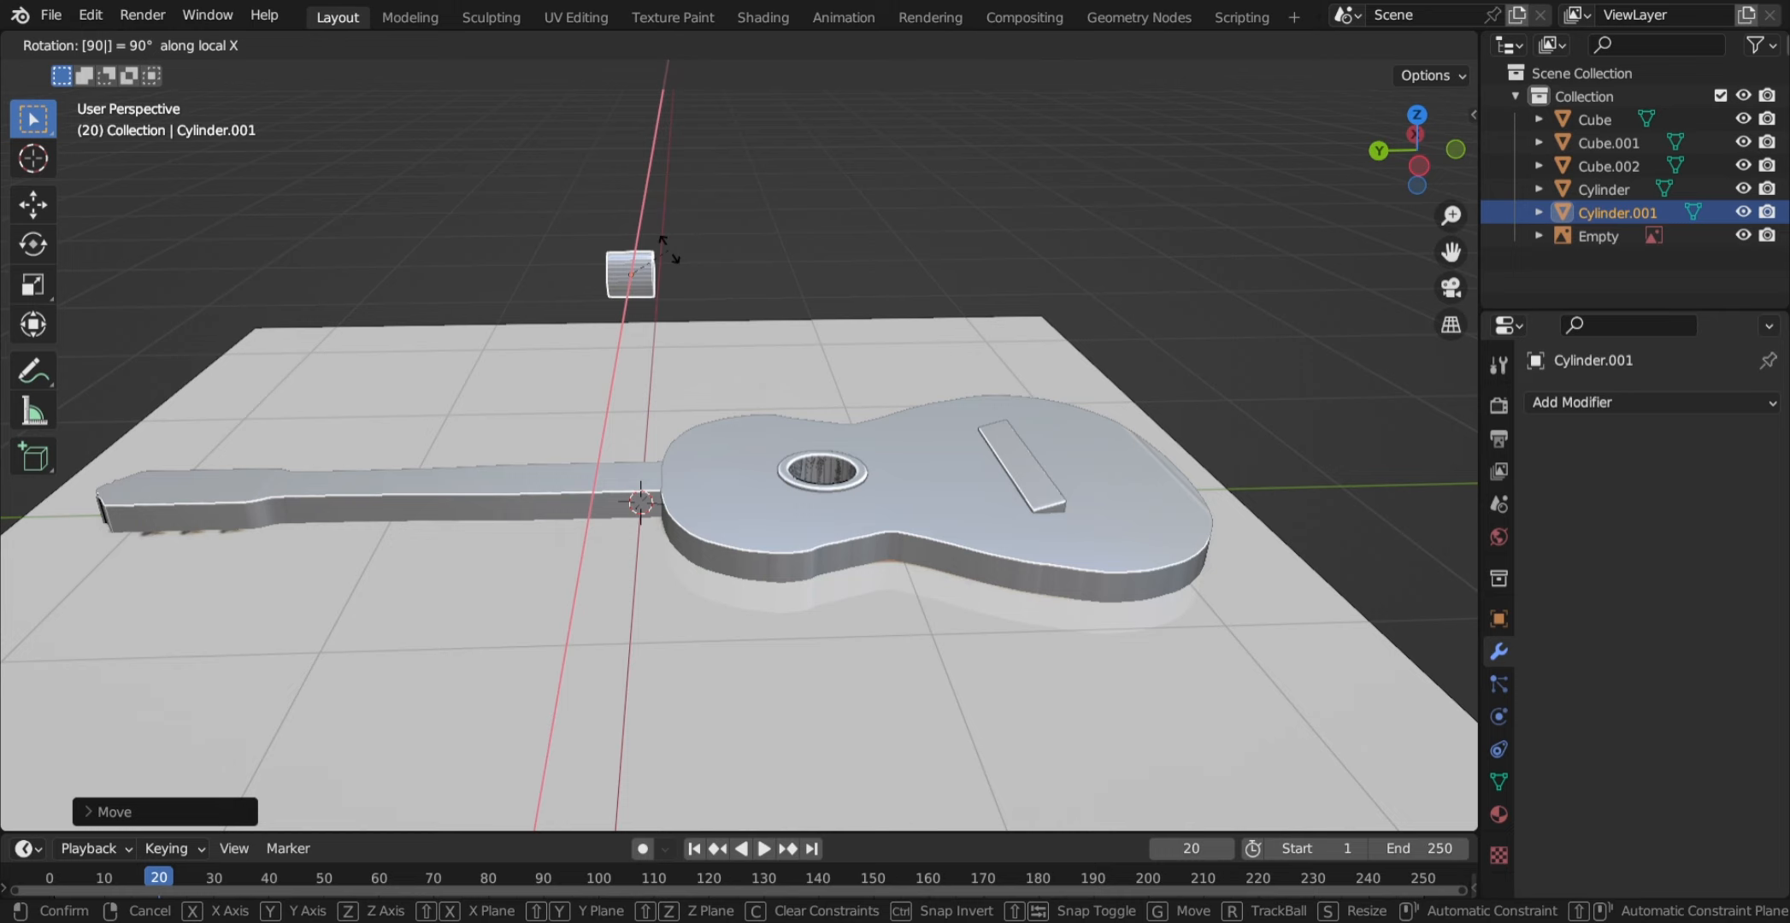
key("Return")
- Scale the rotated cylinder down uniformly to a tiny size suitable for a guitar string's thickness
scroll(667, 251, "up", 4)
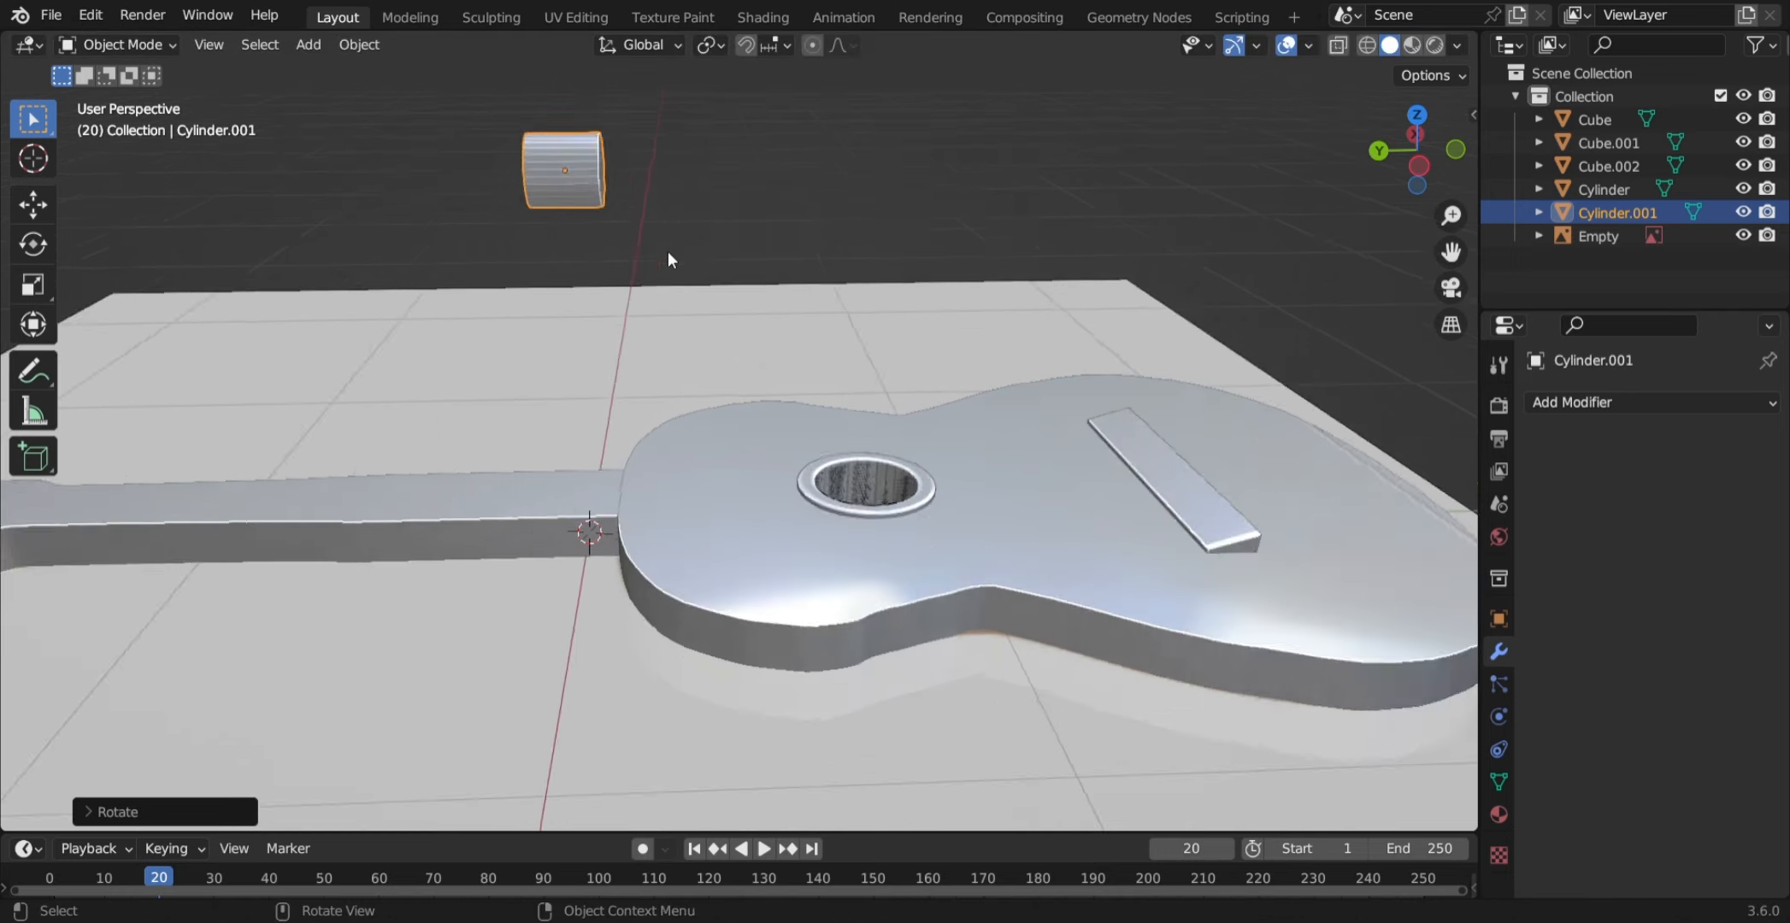
middle_click_drag(793, 269, 767, 424)
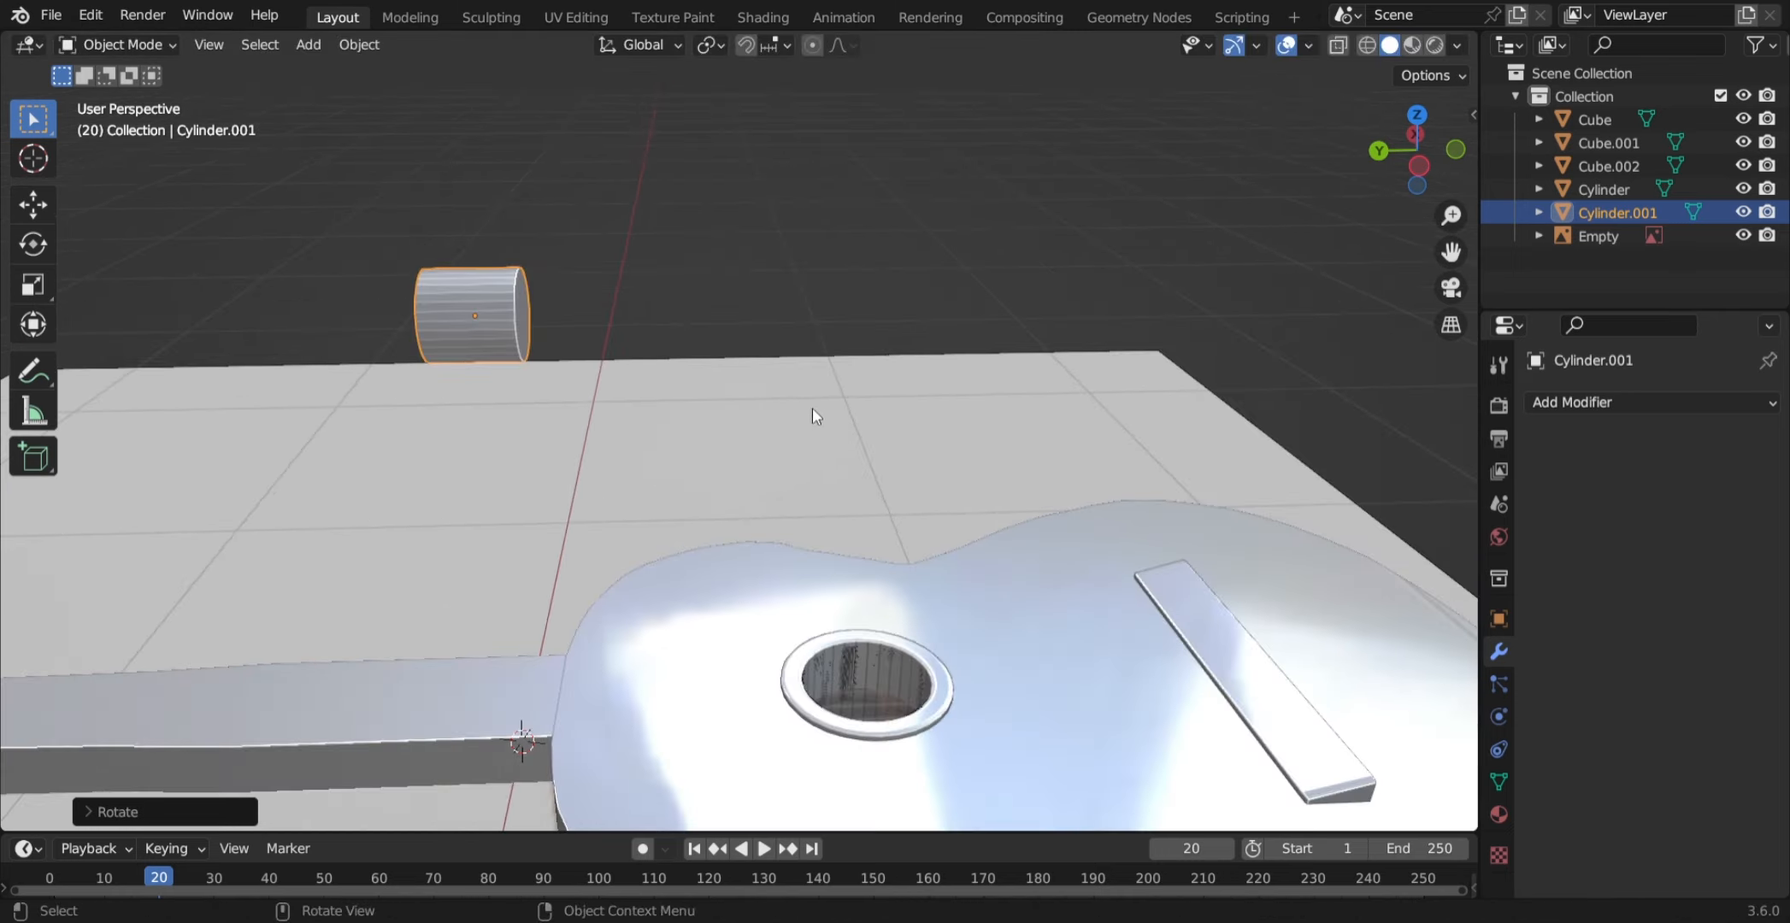
key("s")
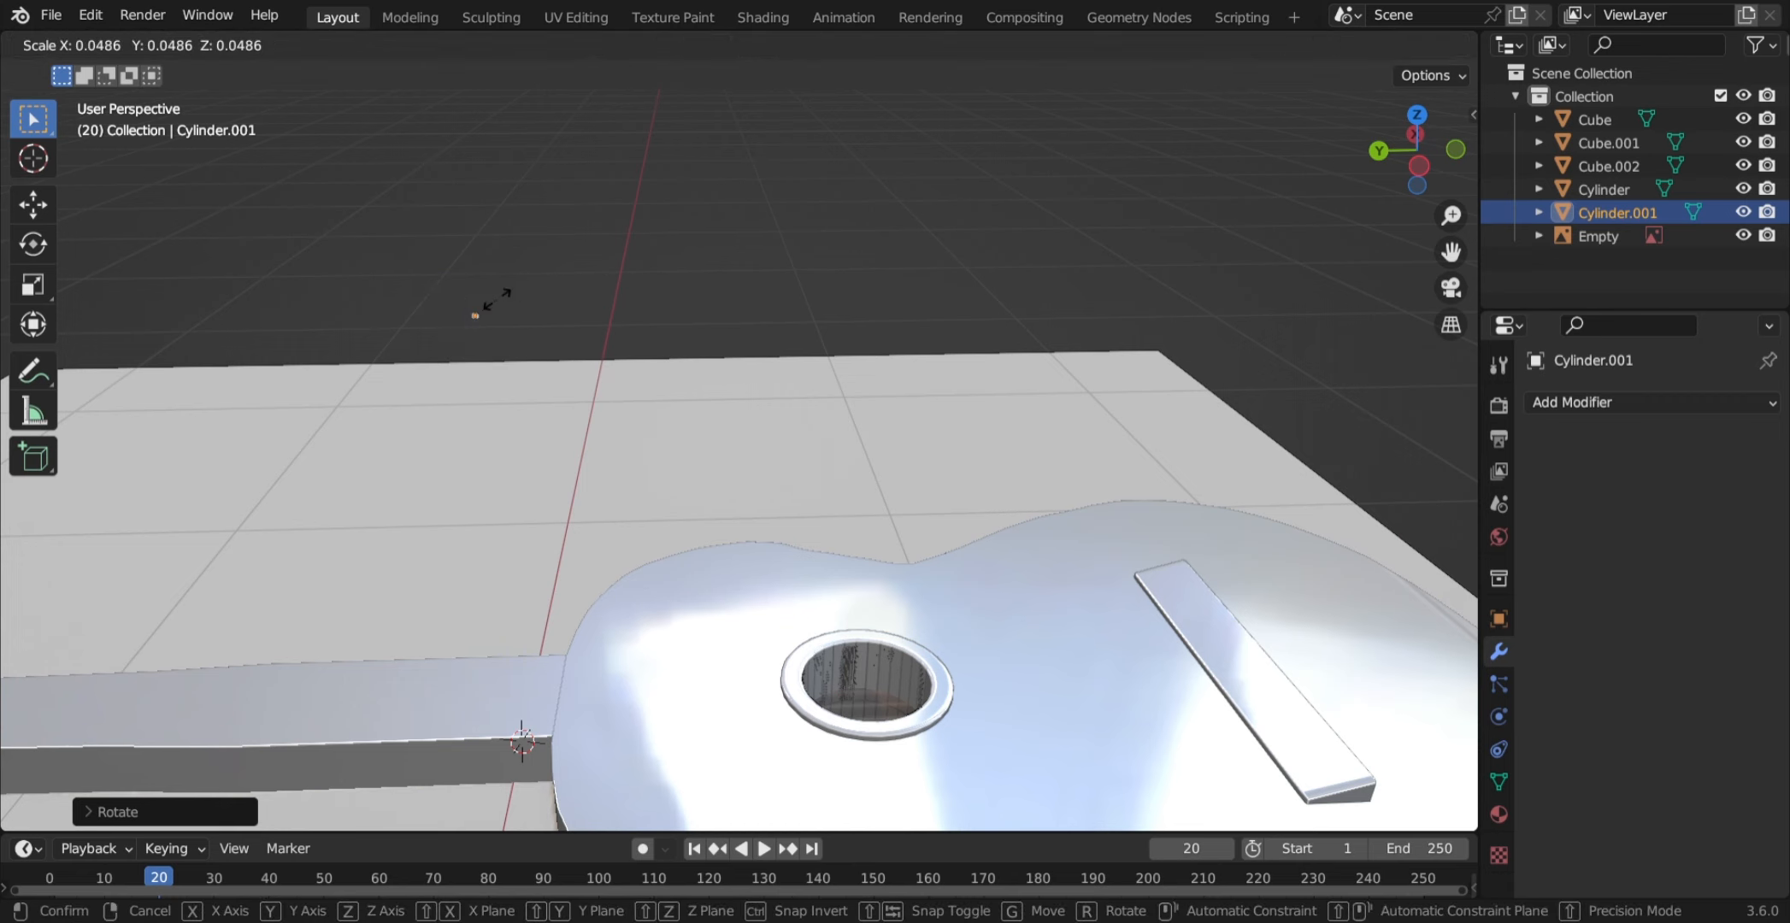
left_click(510, 305)
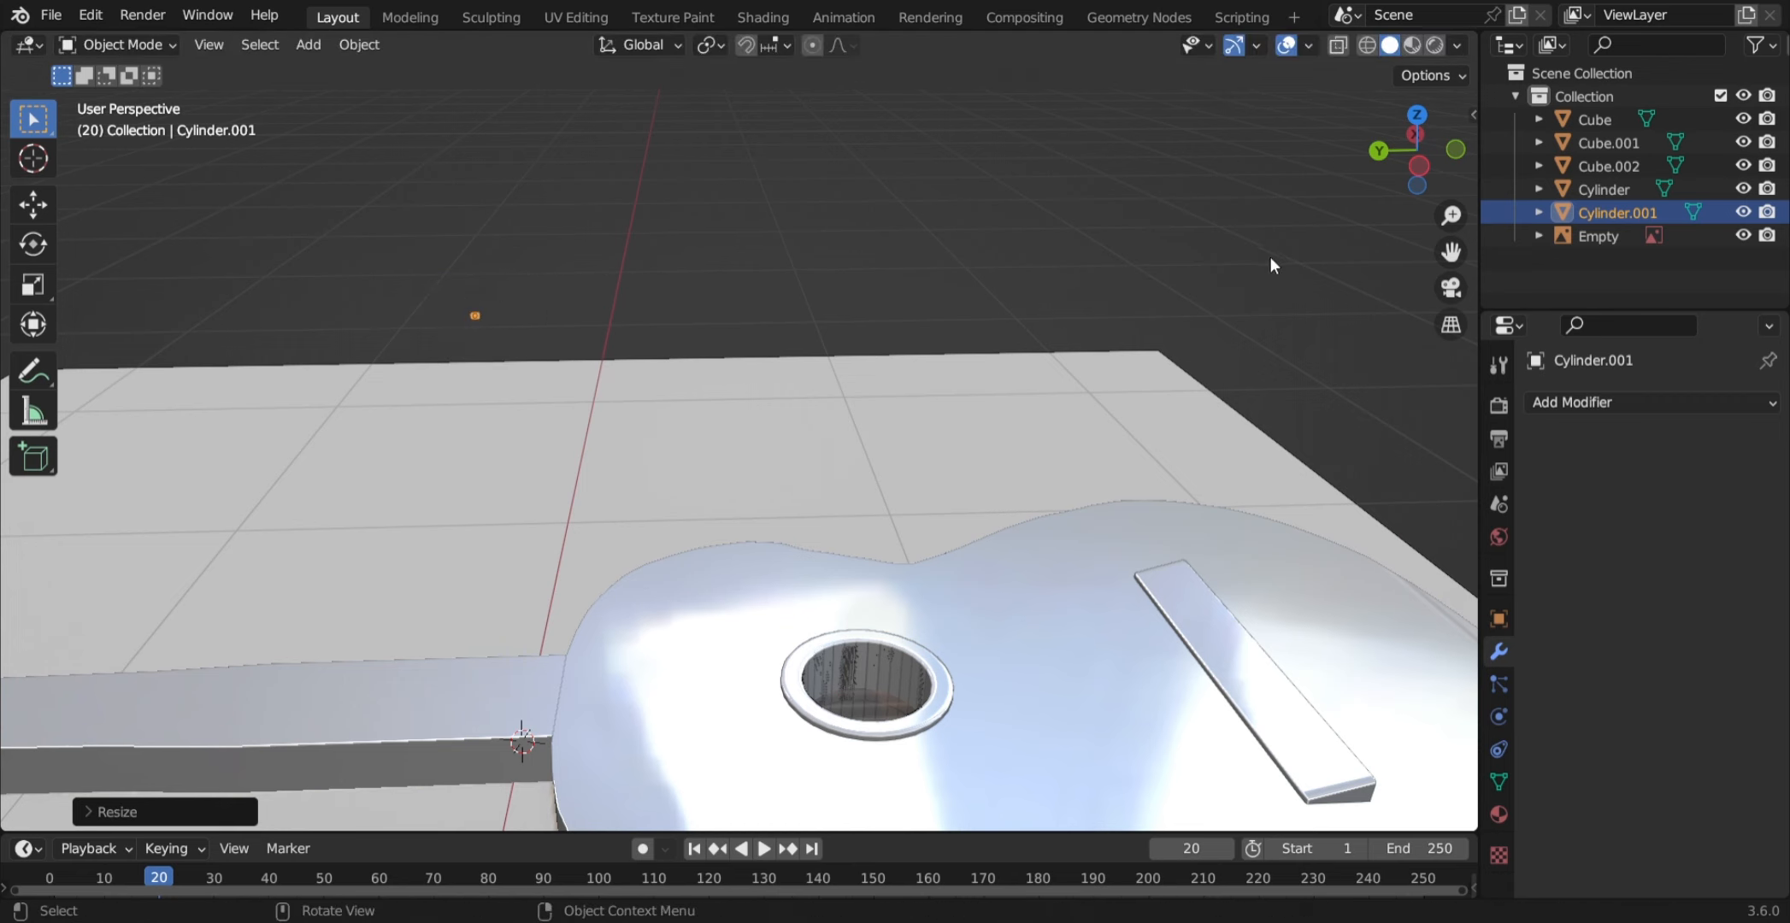
- Stretch the tiny cylinder along the global Y axis into a long thin string parallel to the neck
left_click(1416, 113)
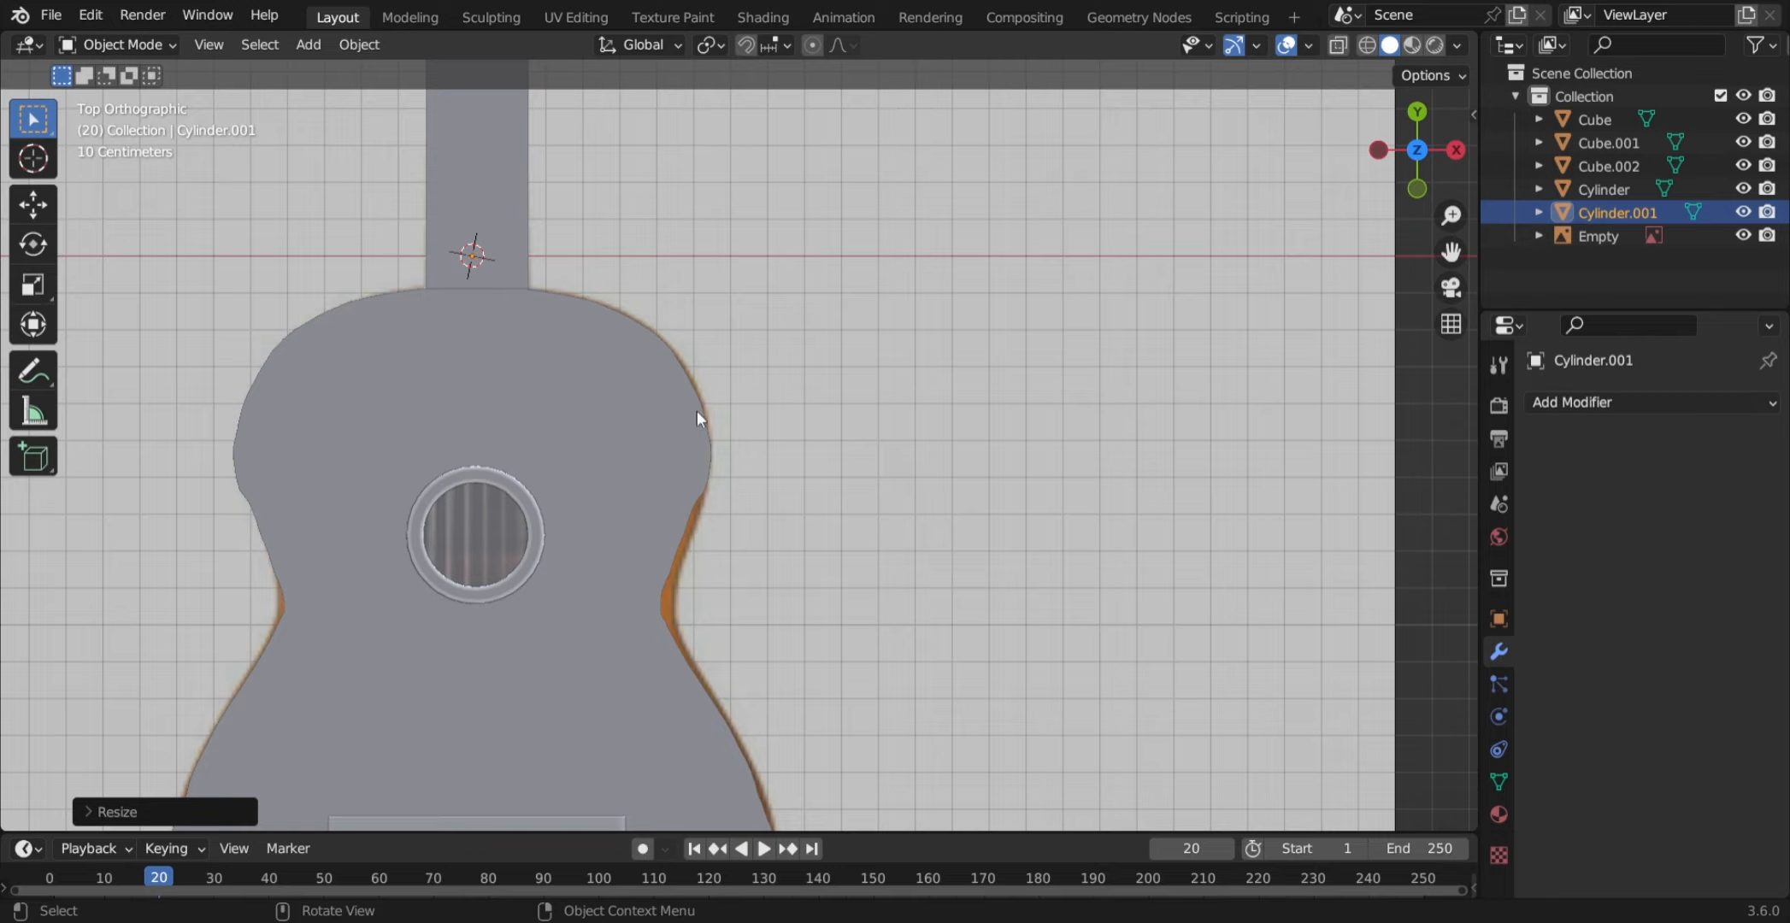
scroll(697, 410, "down", 8)
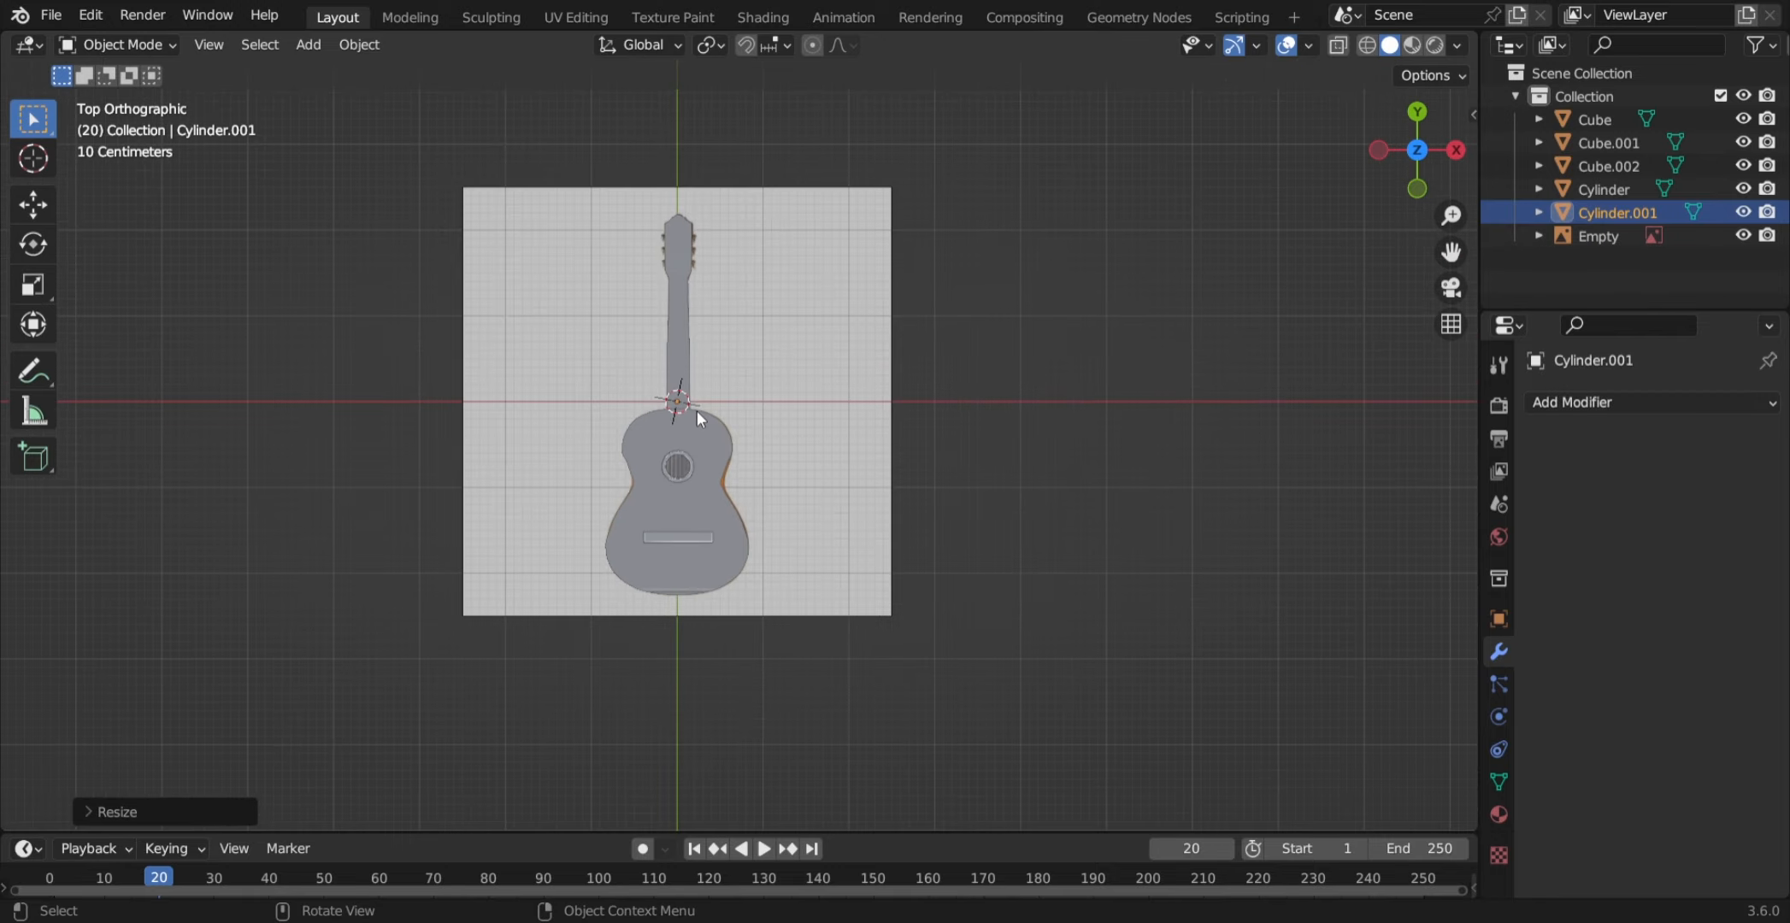
middle_click_drag(697, 409, 753, 393)
scroll(1020, 248, "up", 4)
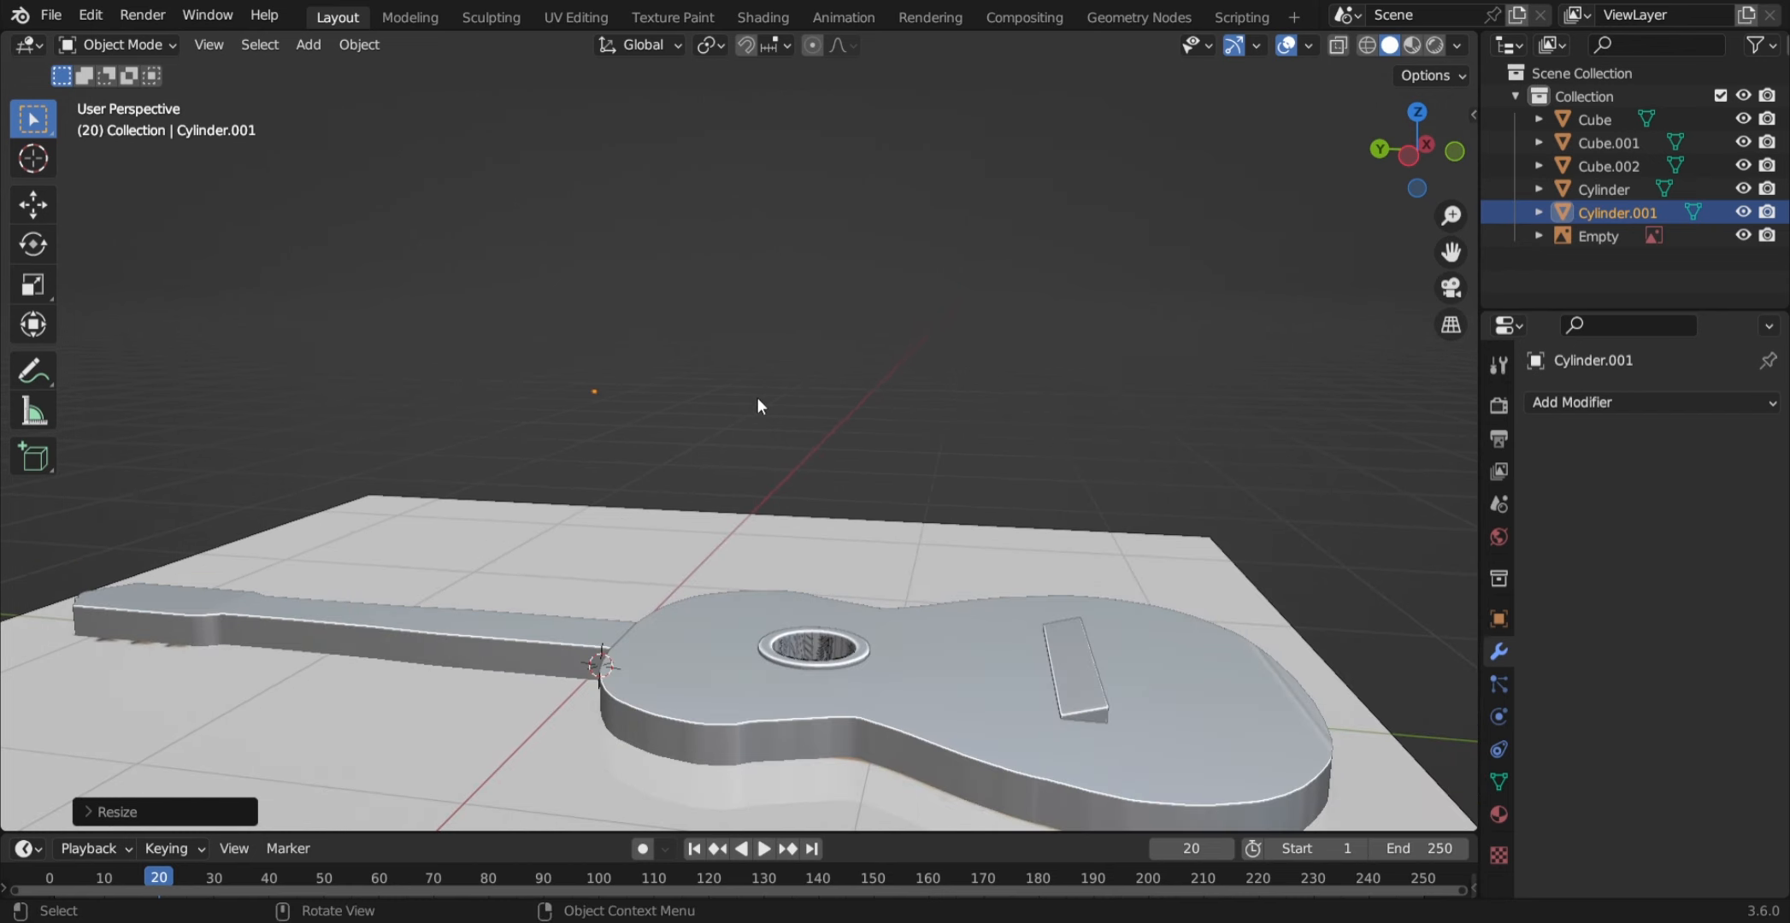
key("s")
key("x")
key("y")
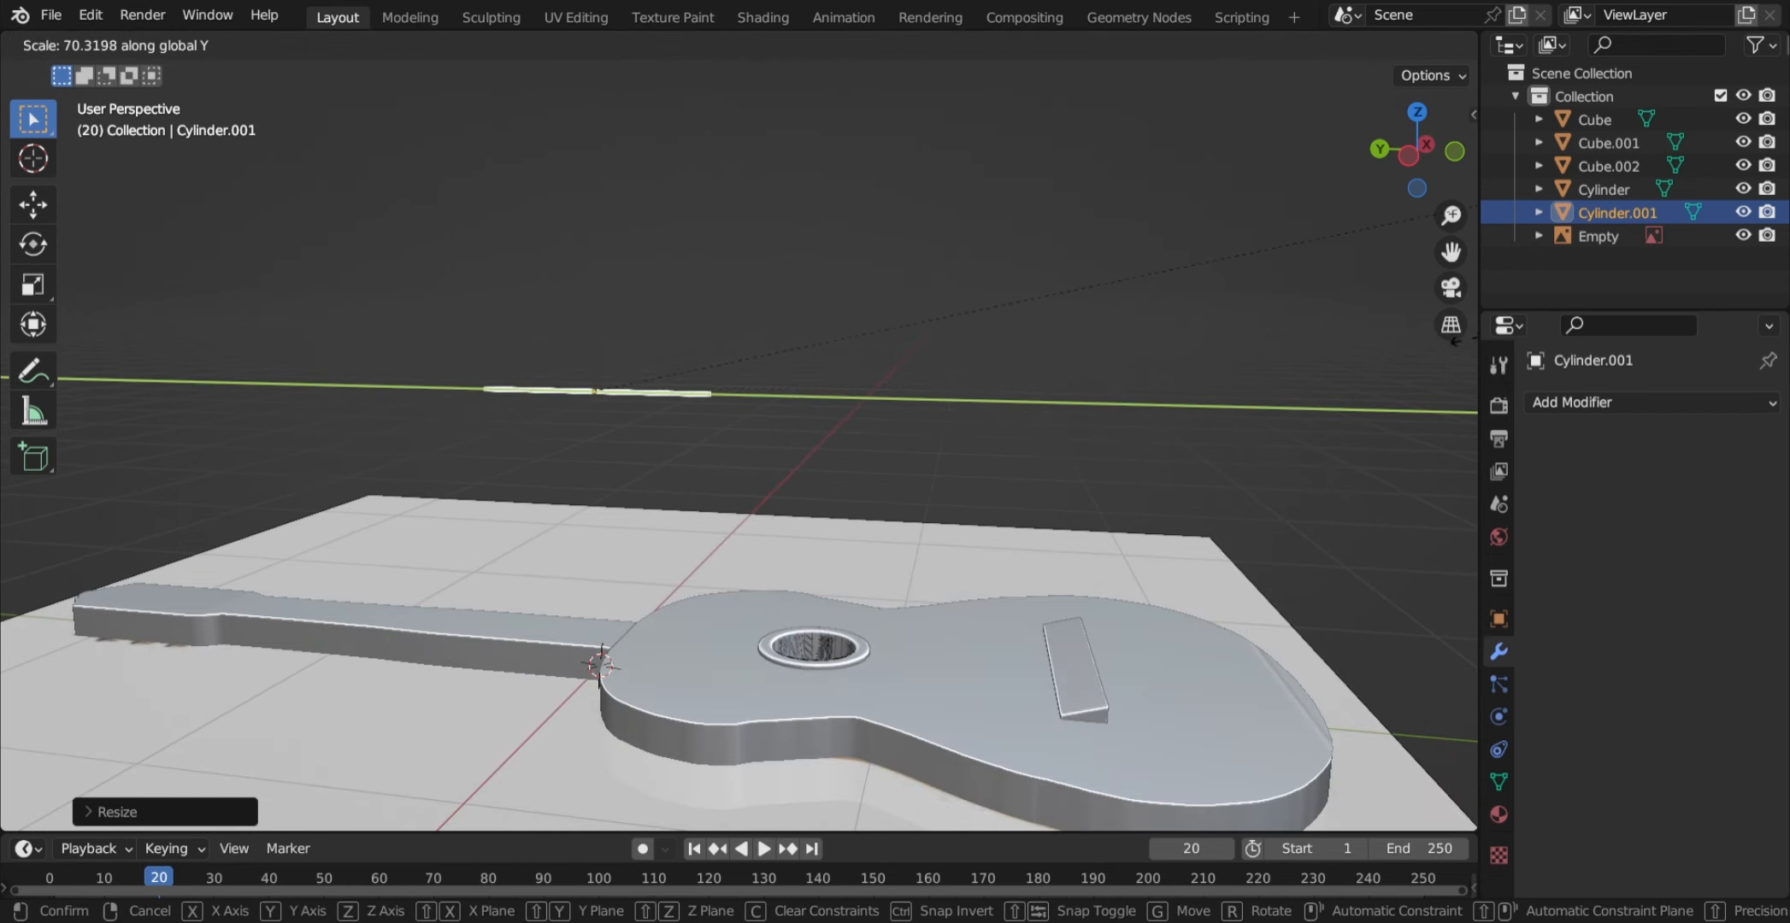
left_click(332, 730)
- Lower the string along Z until it lies just above the guitar's neck and sound hole
key("g")
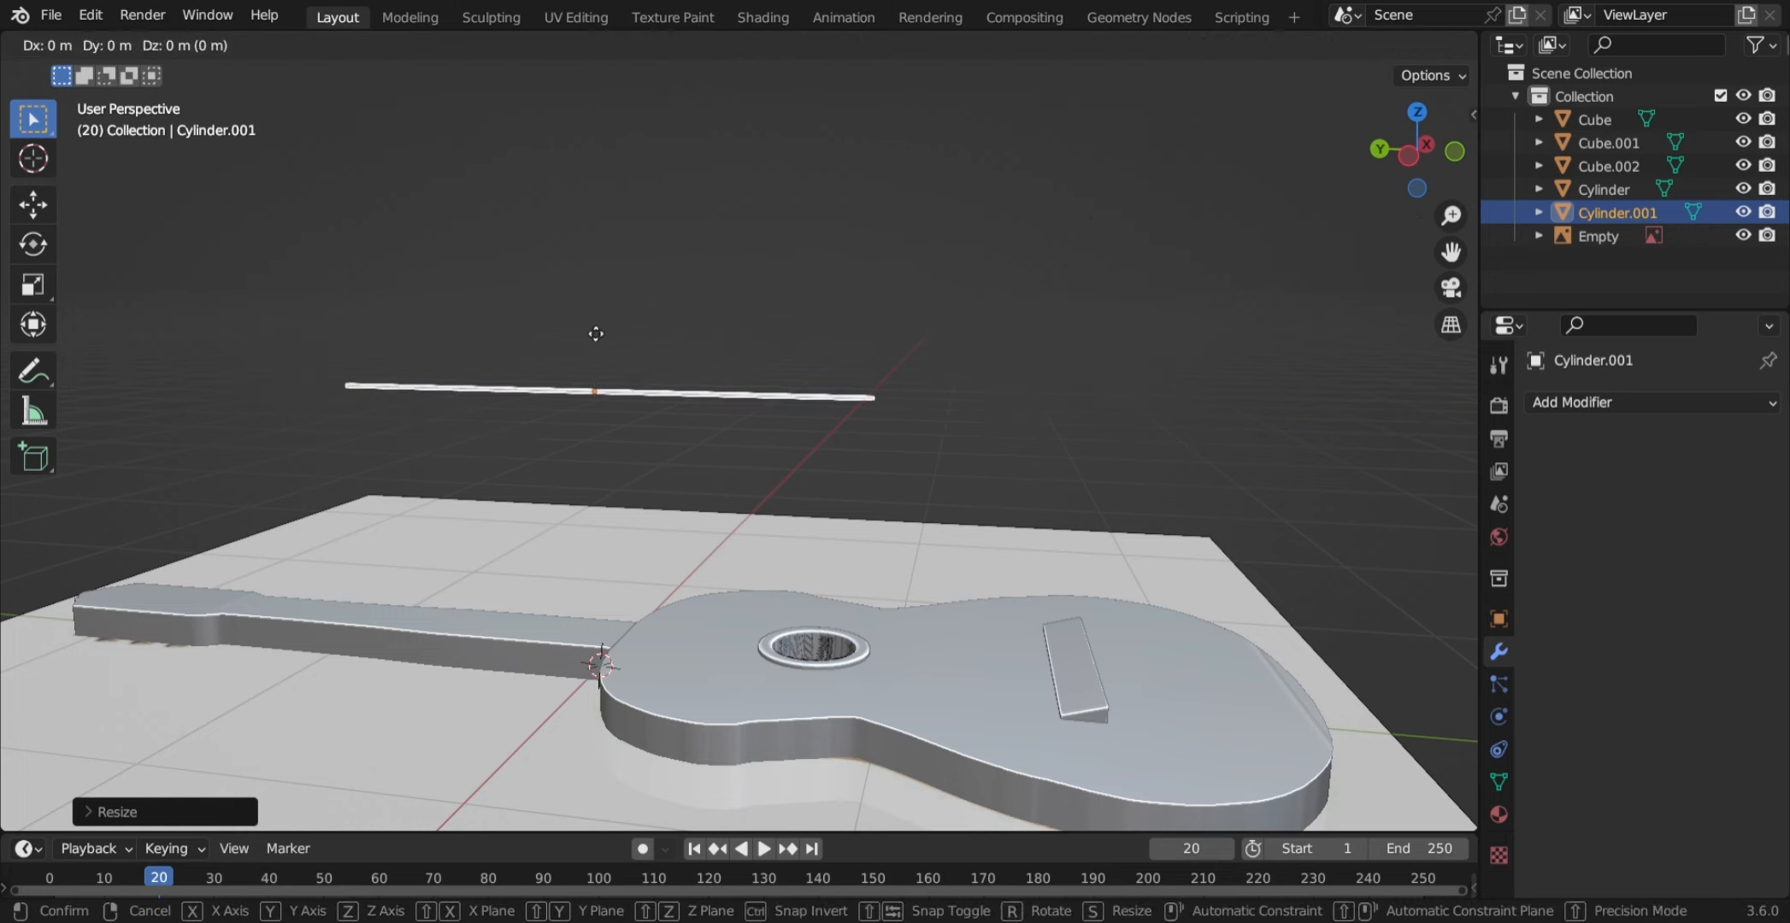
key("z")
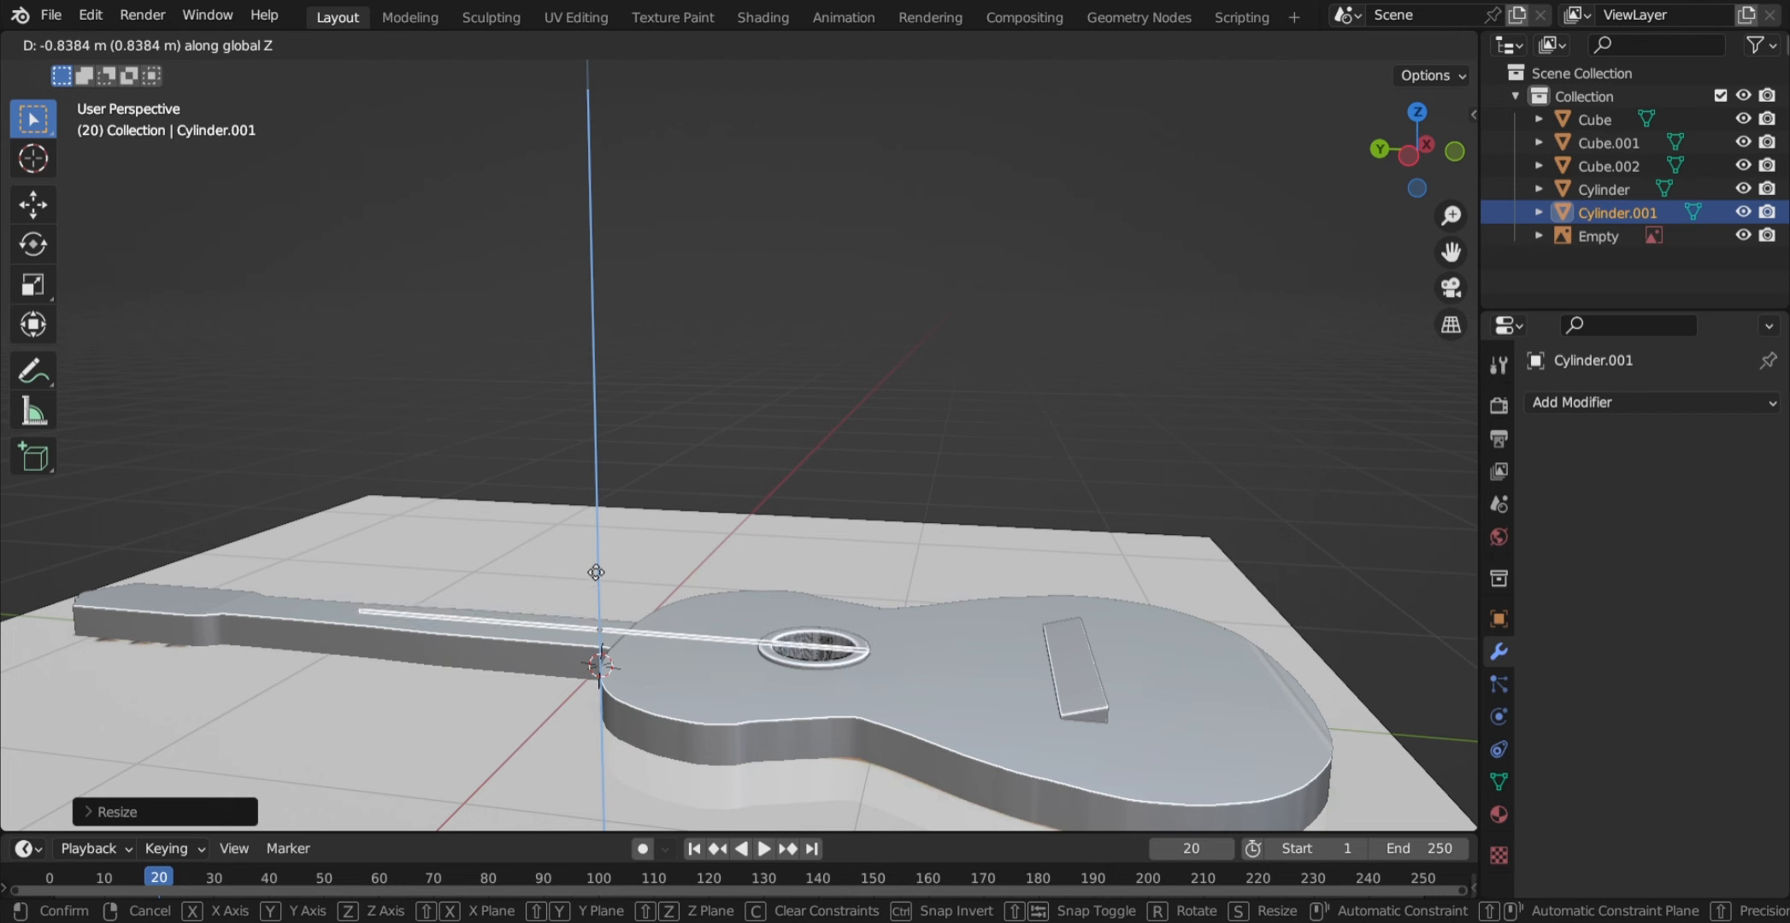
left_click(575, 609)
scroll(574, 609, "up", 5)
- Show the guitar as a see-through wireframe from above and move the string in the XY plane over the reference's leftmost string
left_click(1416, 113)
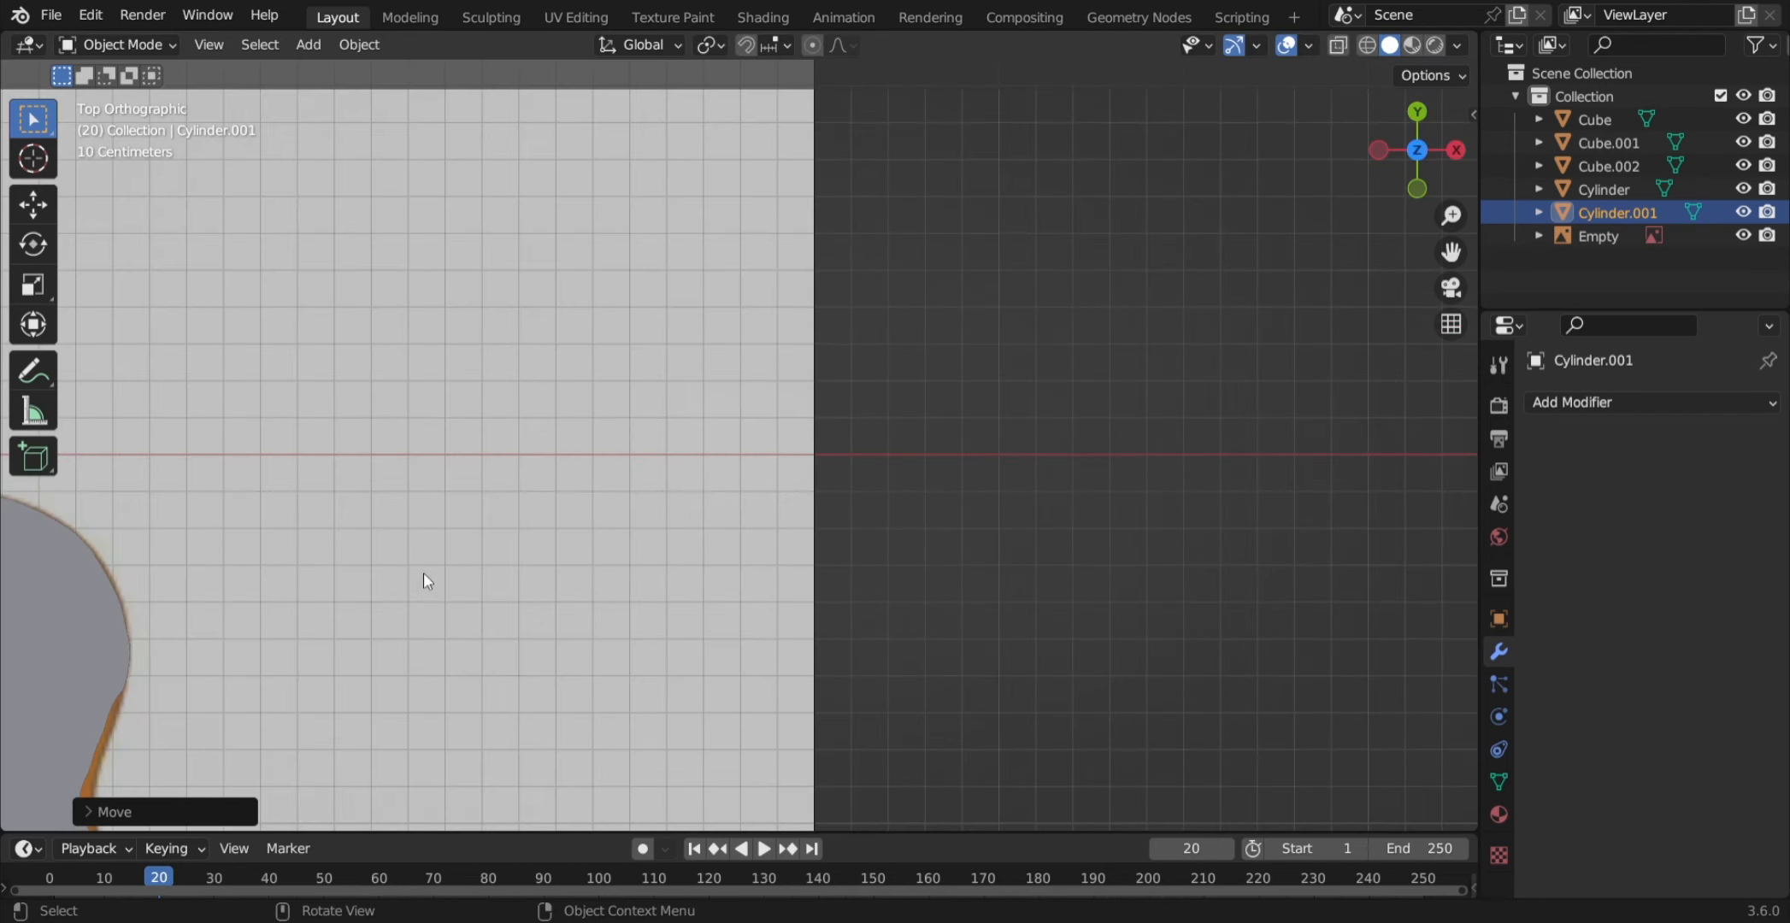
middle_click_drag(408, 583, 1286, 336, "shift")
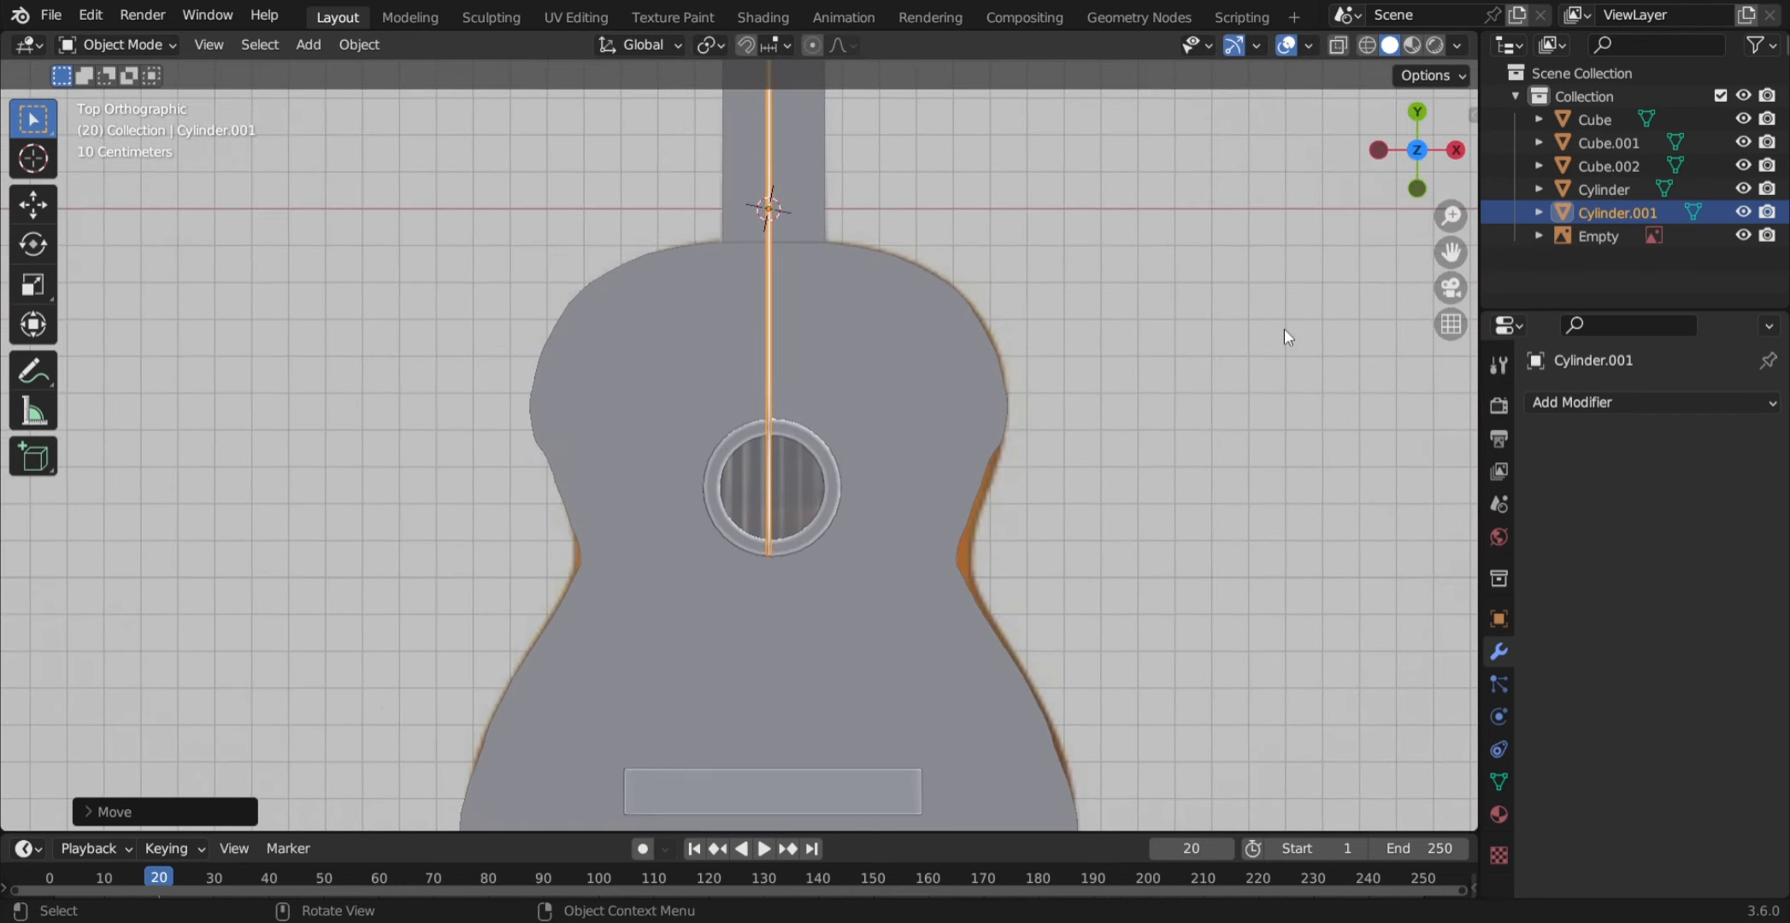
key("alt+z")
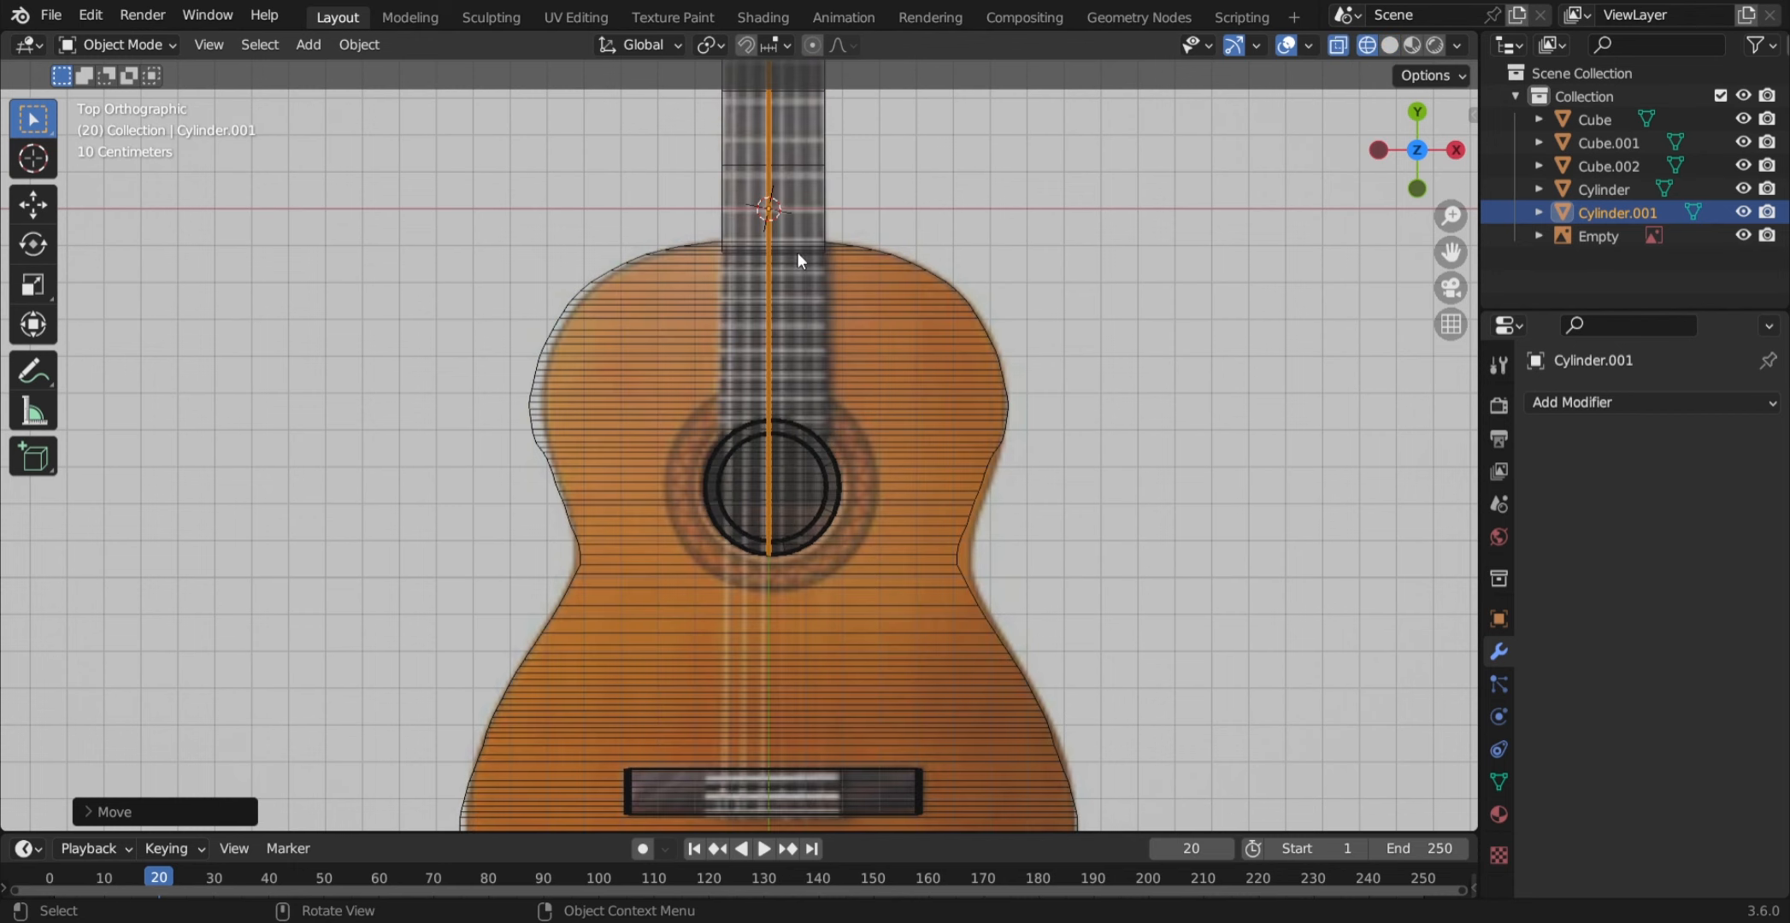
key("g")
key("shift+z")
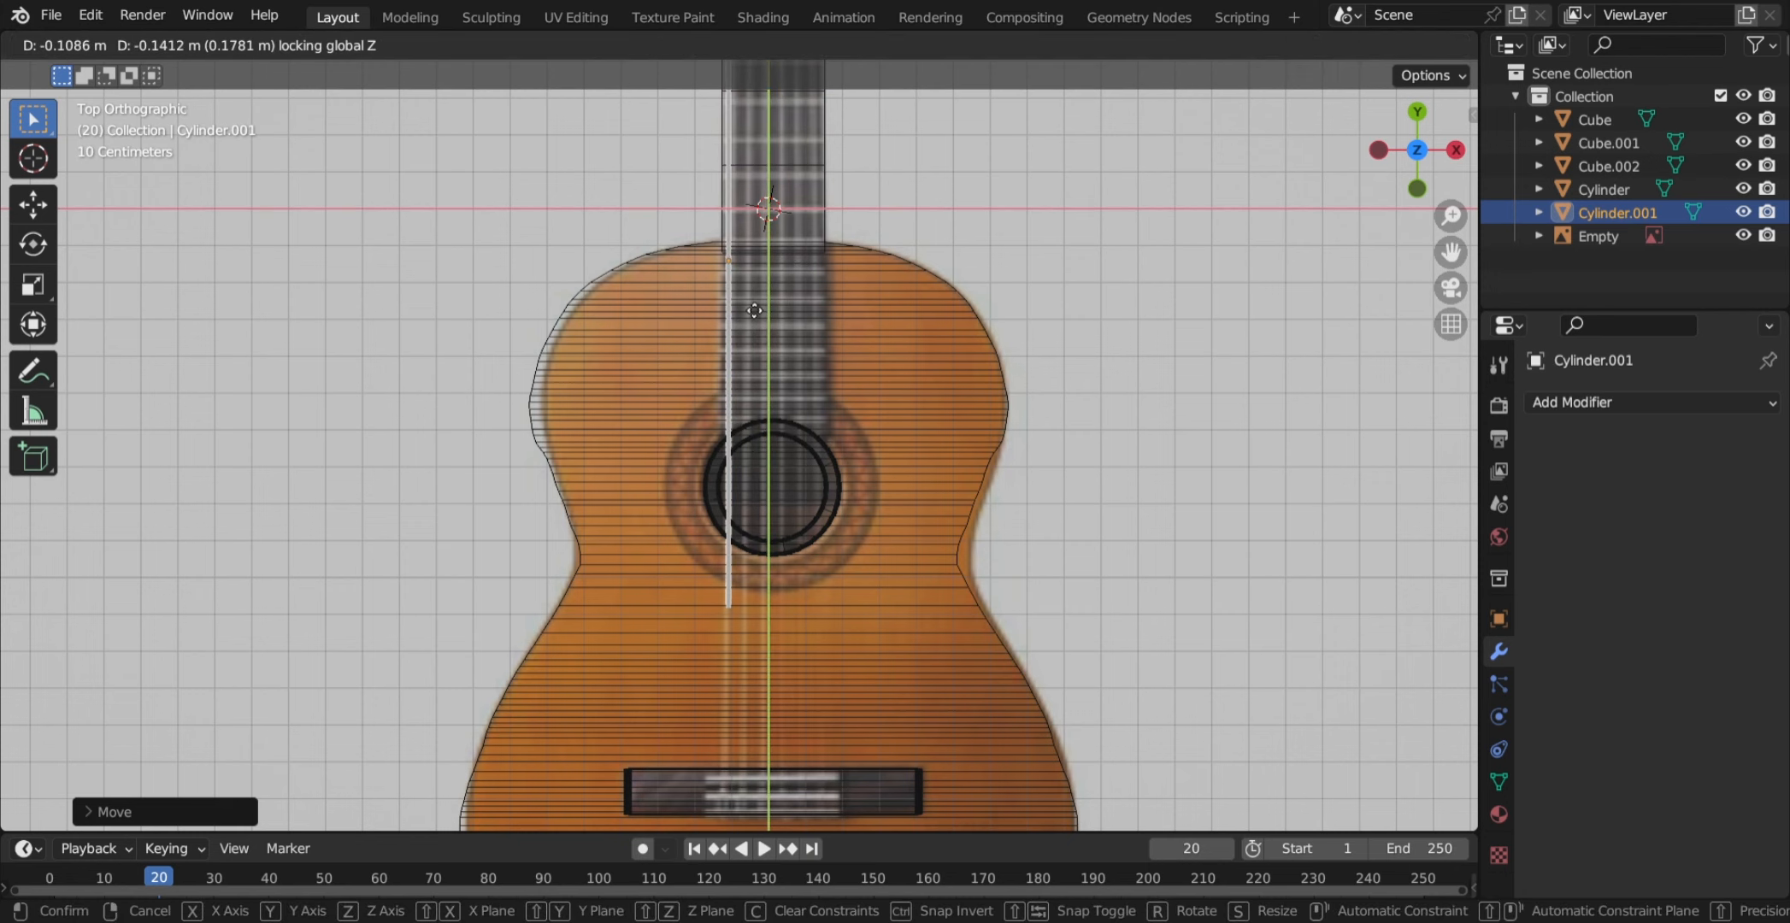
left_click(760, 381)
middle_click_drag(760, 381, 779, 858, "shift")
key("g")
key("shift+z")
left_click(701, 537)
- Adjust the string's length along Y so it can span from the headstock's lowest tuners to the bridge
key("s")
key("y")
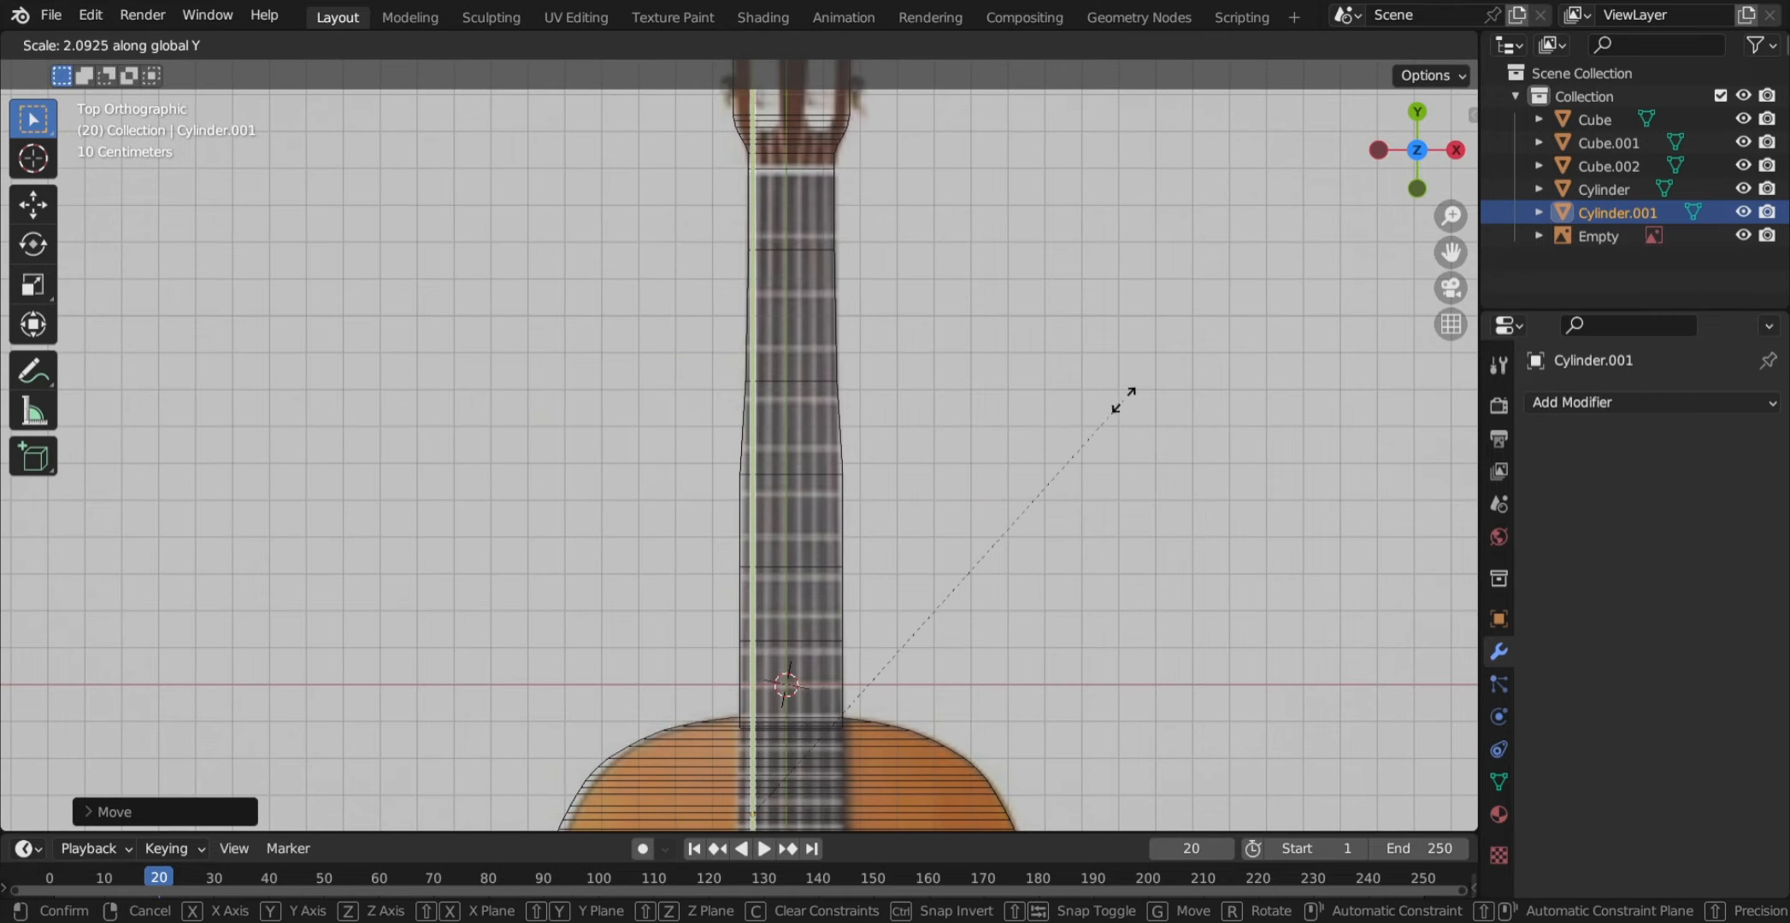
left_click(1111, 402)
middle_click_drag(957, 389, 927, 440, "shift")
scroll(846, 346, "down", 6)
key("s")
key("y")
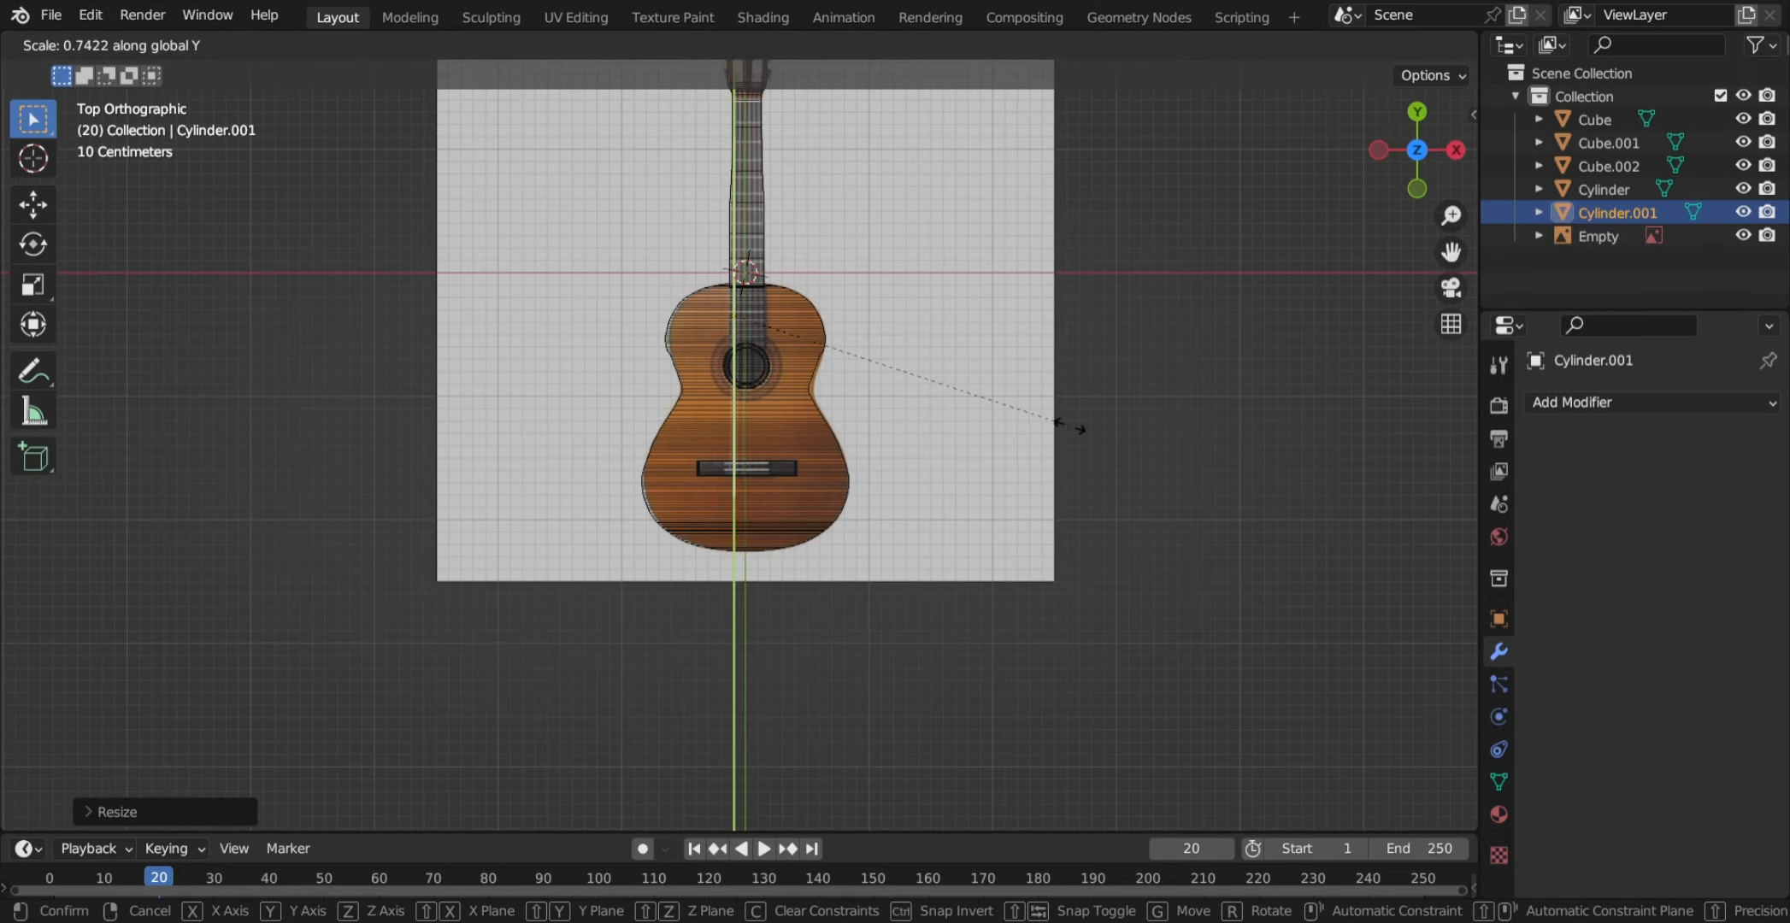
left_click(1000, 396)
scroll(690, 212, "up", 6)
middle_click_drag(690, 212, 771, 523, "shift")
scroll(771, 523, "down", 3)
key("s")
key("y")
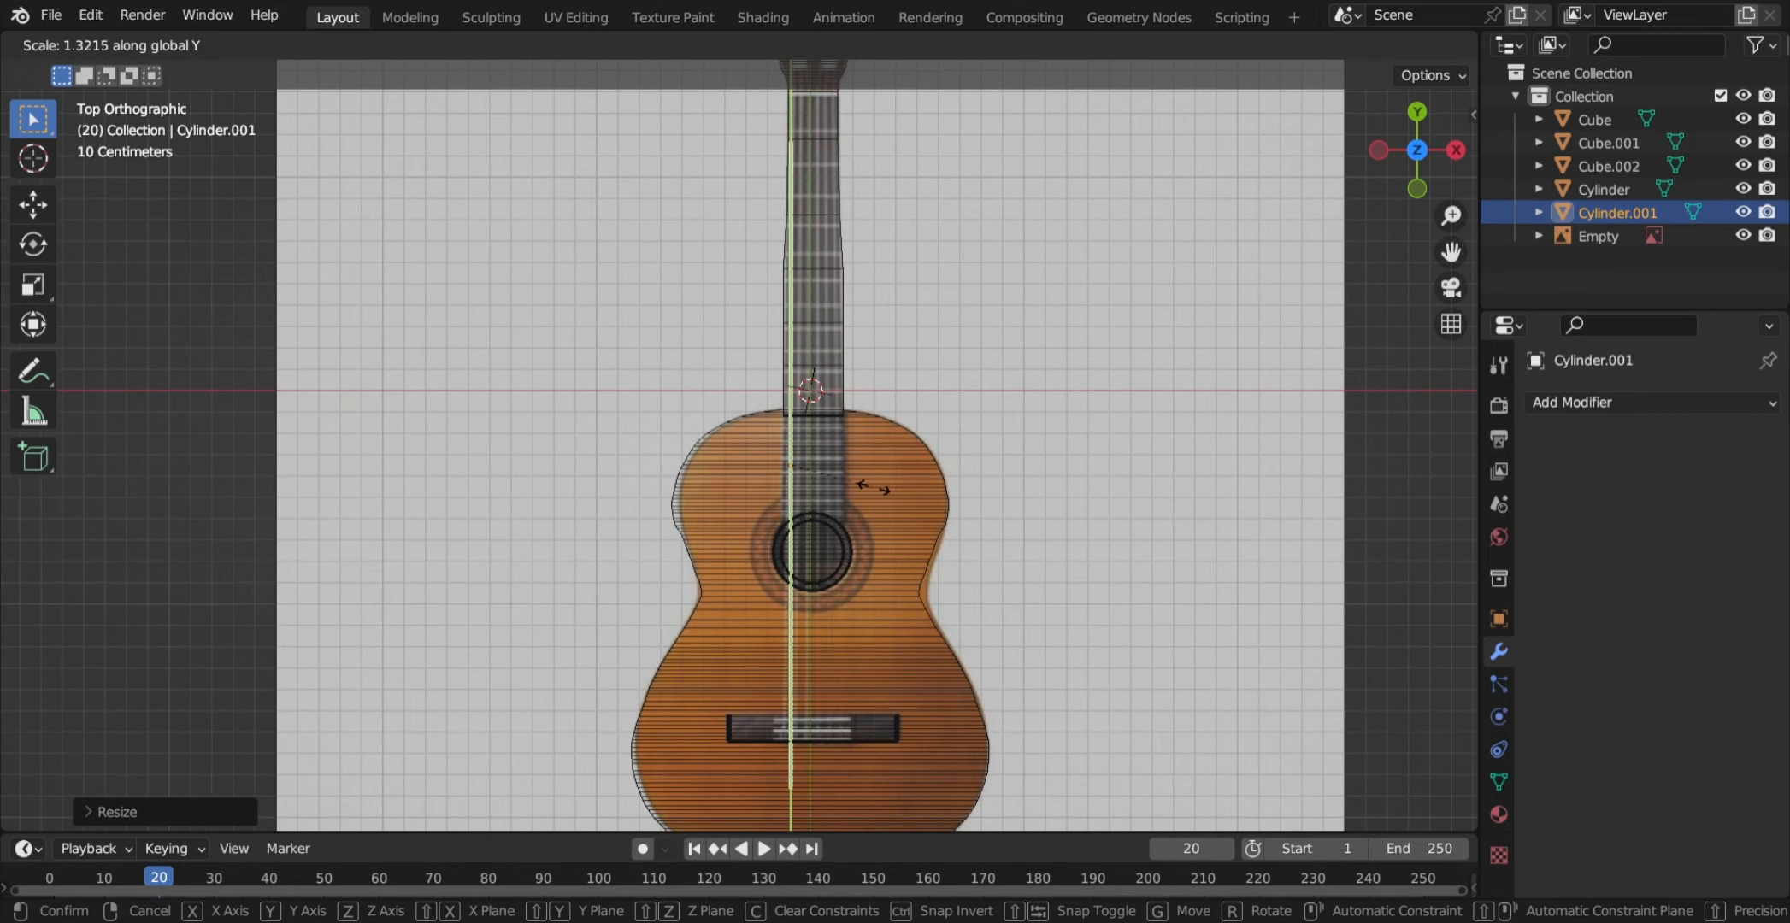
left_click(874, 485)
- Shift the string along Y to reach the bridge and along X to match the reference's leftmost string
middle_click_drag(879, 485, 878, 671, "shift")
key("g")
key("y")
left_click(891, 592)
scroll(796, 437, "up", 4)
middle_click_drag(796, 437, 726, 231, "shift")
scroll(728, 466, "up", 1)
key("g")
key("x")
left_click(763, 463)
- Duplicate the first string and offset the copy along X onto the reference's second string
scroll(770, 463, "down", 4)
scroll(722, 342, "up", 1)
mouse_move(713, 478)
middle_mouse_down("shift")
mouse_move(713, 335)
mouse_move(714, 453)
middle_mouse_up("shift")
key("shift+d")
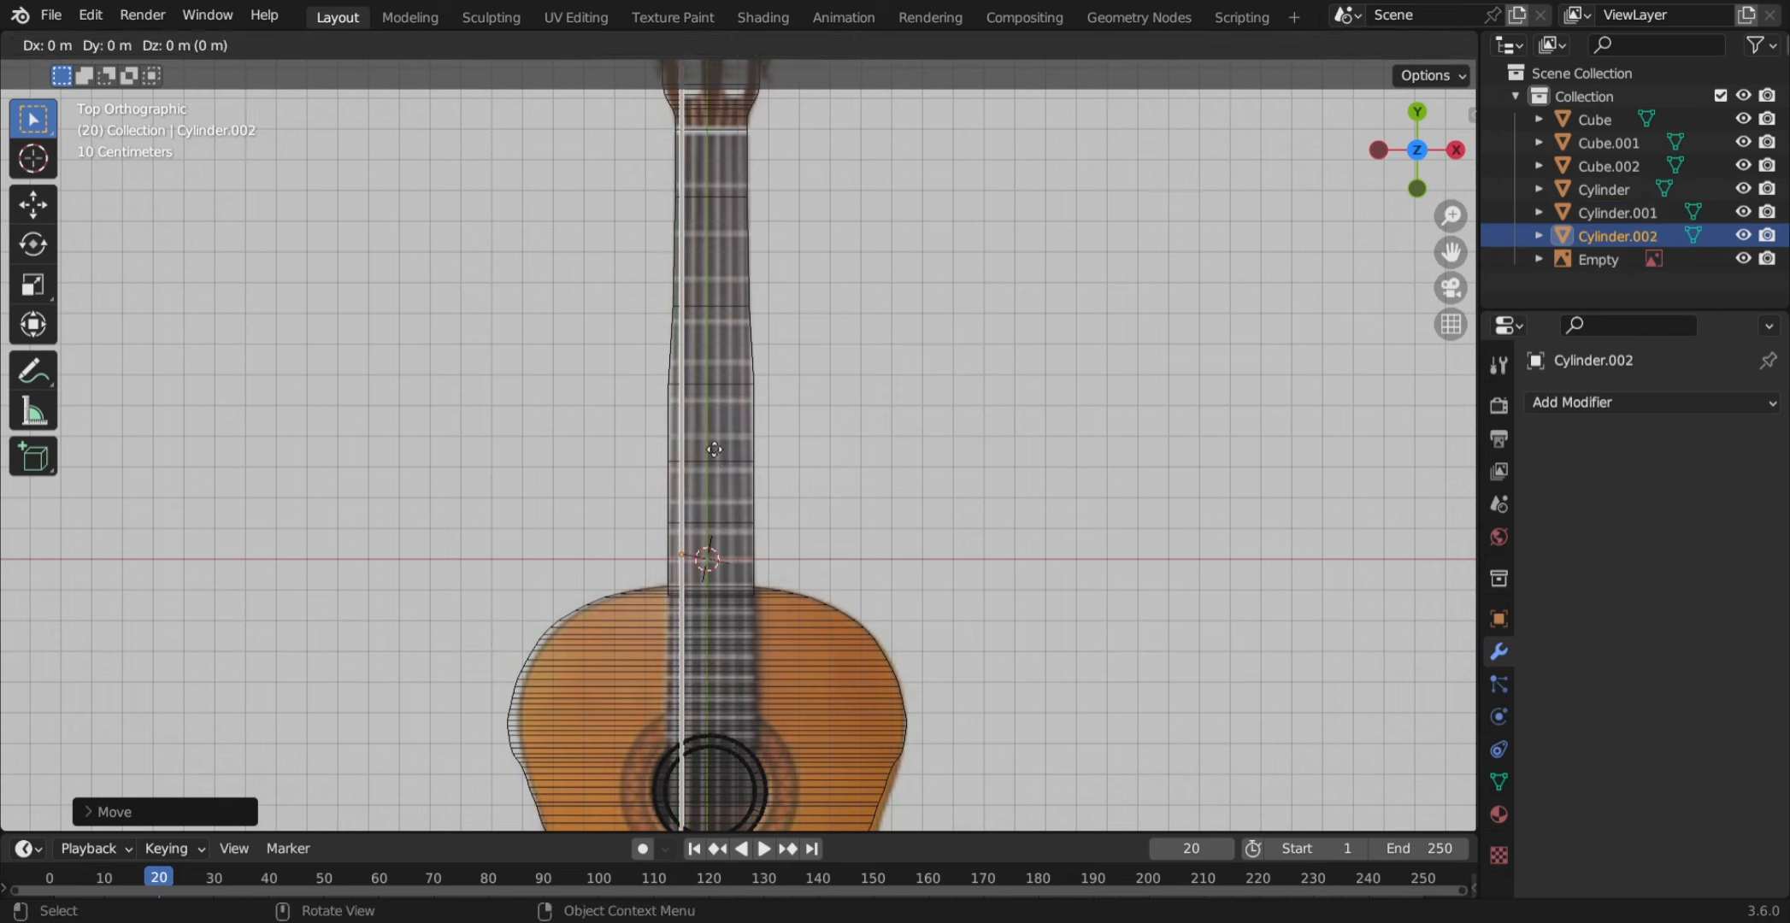
key("x")
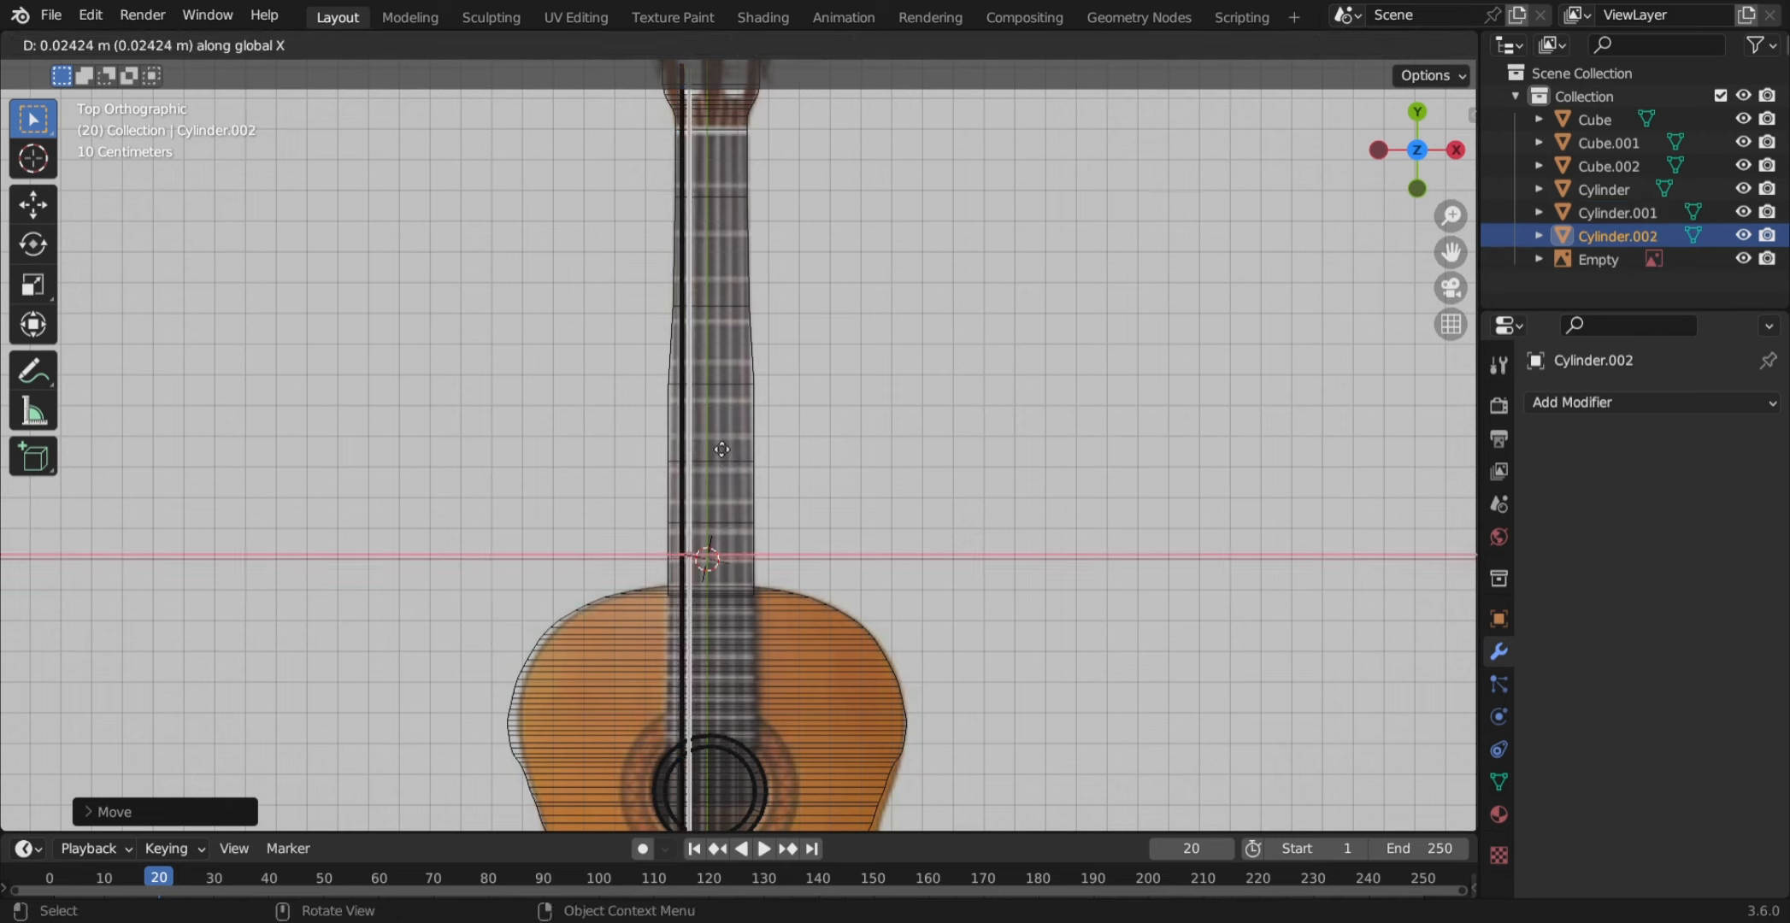
left_click(724, 448)
scroll(724, 448, "up", 1)
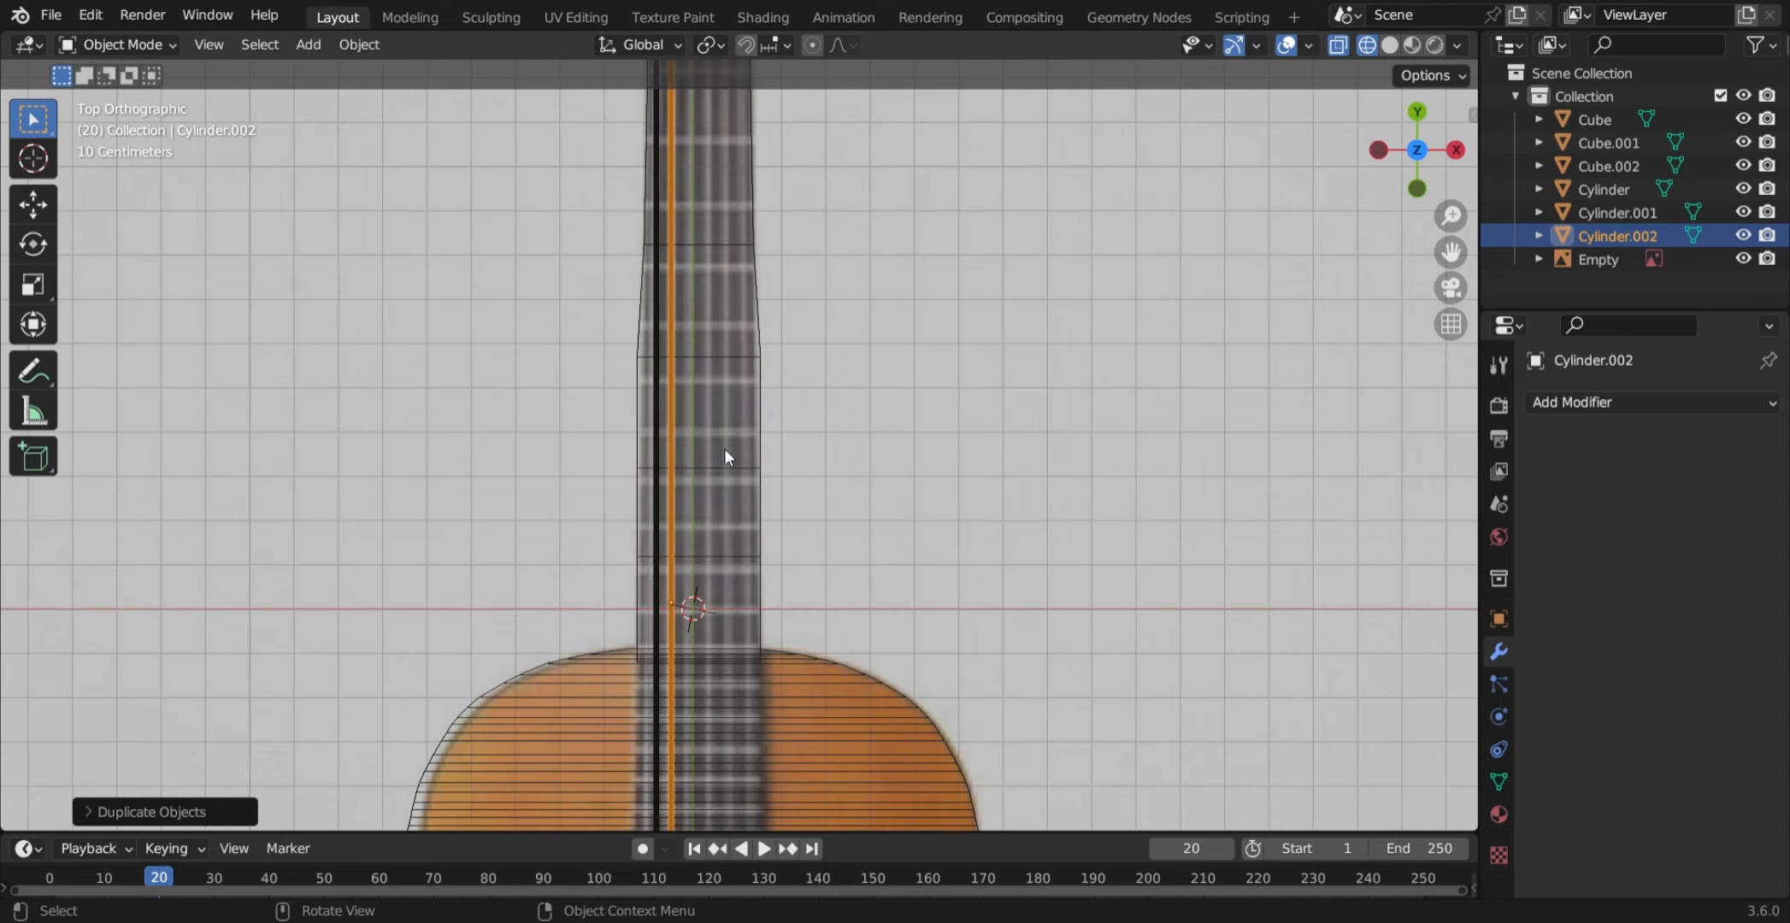
scroll(724, 447, "down", 3)
middle_click_drag(721, 428, 717, 363, "shift")
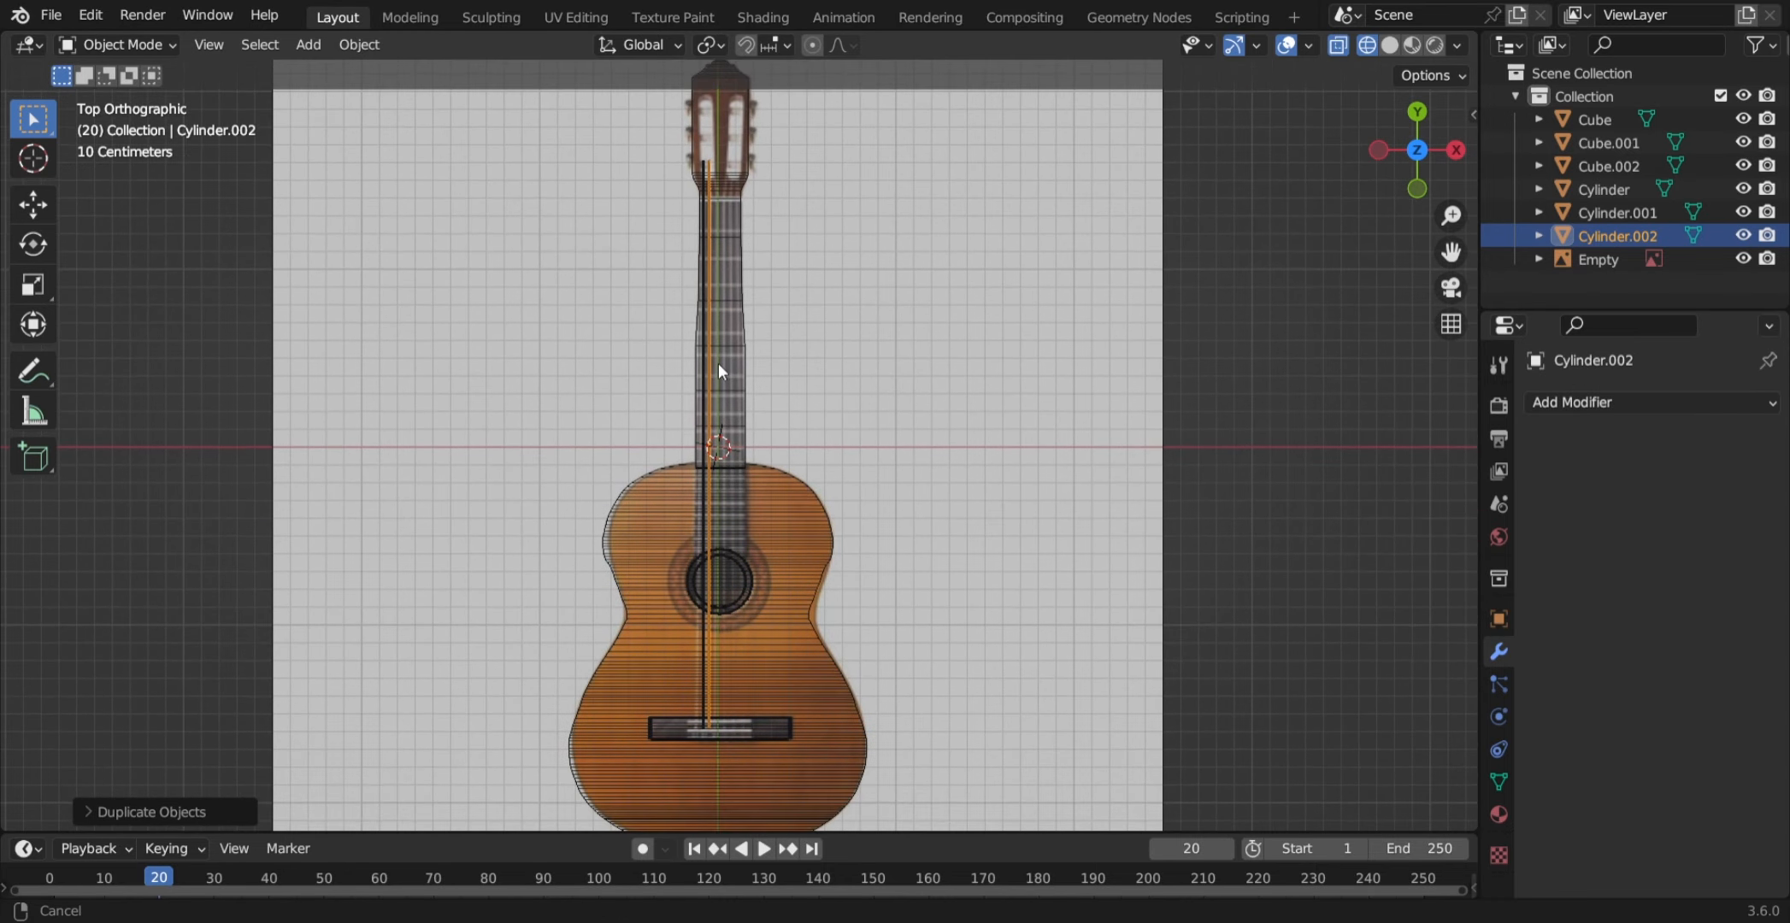
middle_click_drag(735, 178, 738, 321, "shift")
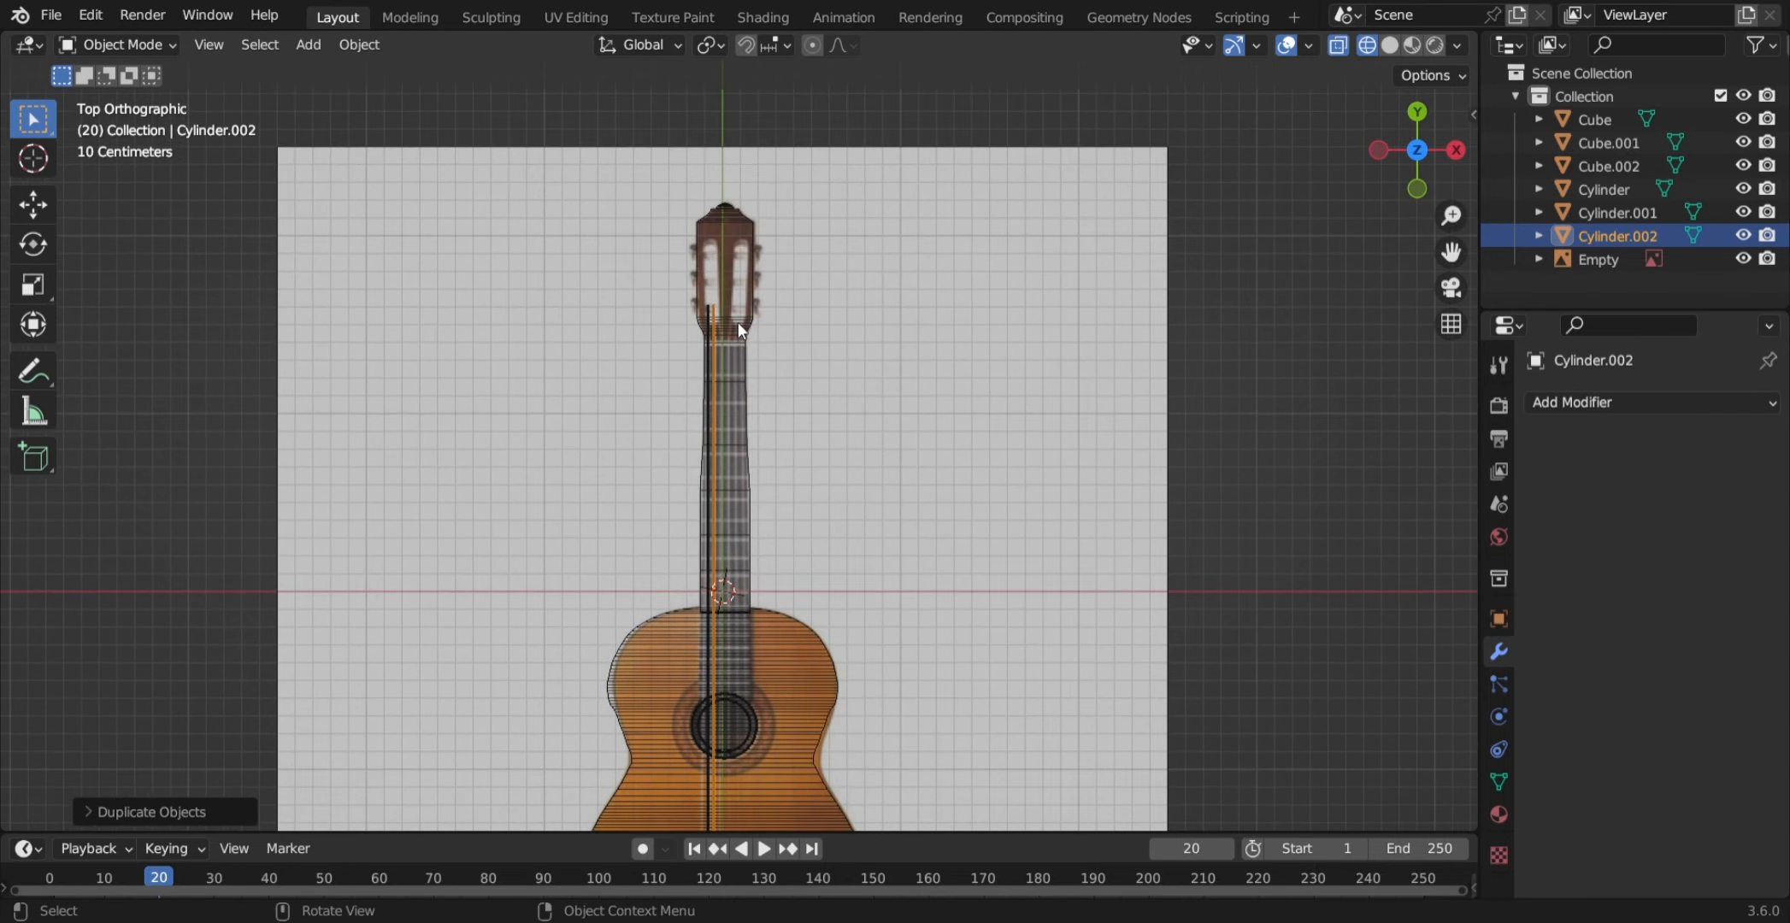
- Select the end face of the second string at the headstock and extend it along Y to the middle tuners
scroll(738, 320, "up", 5)
middle_click_drag(716, 219, 723, 484, "shift")
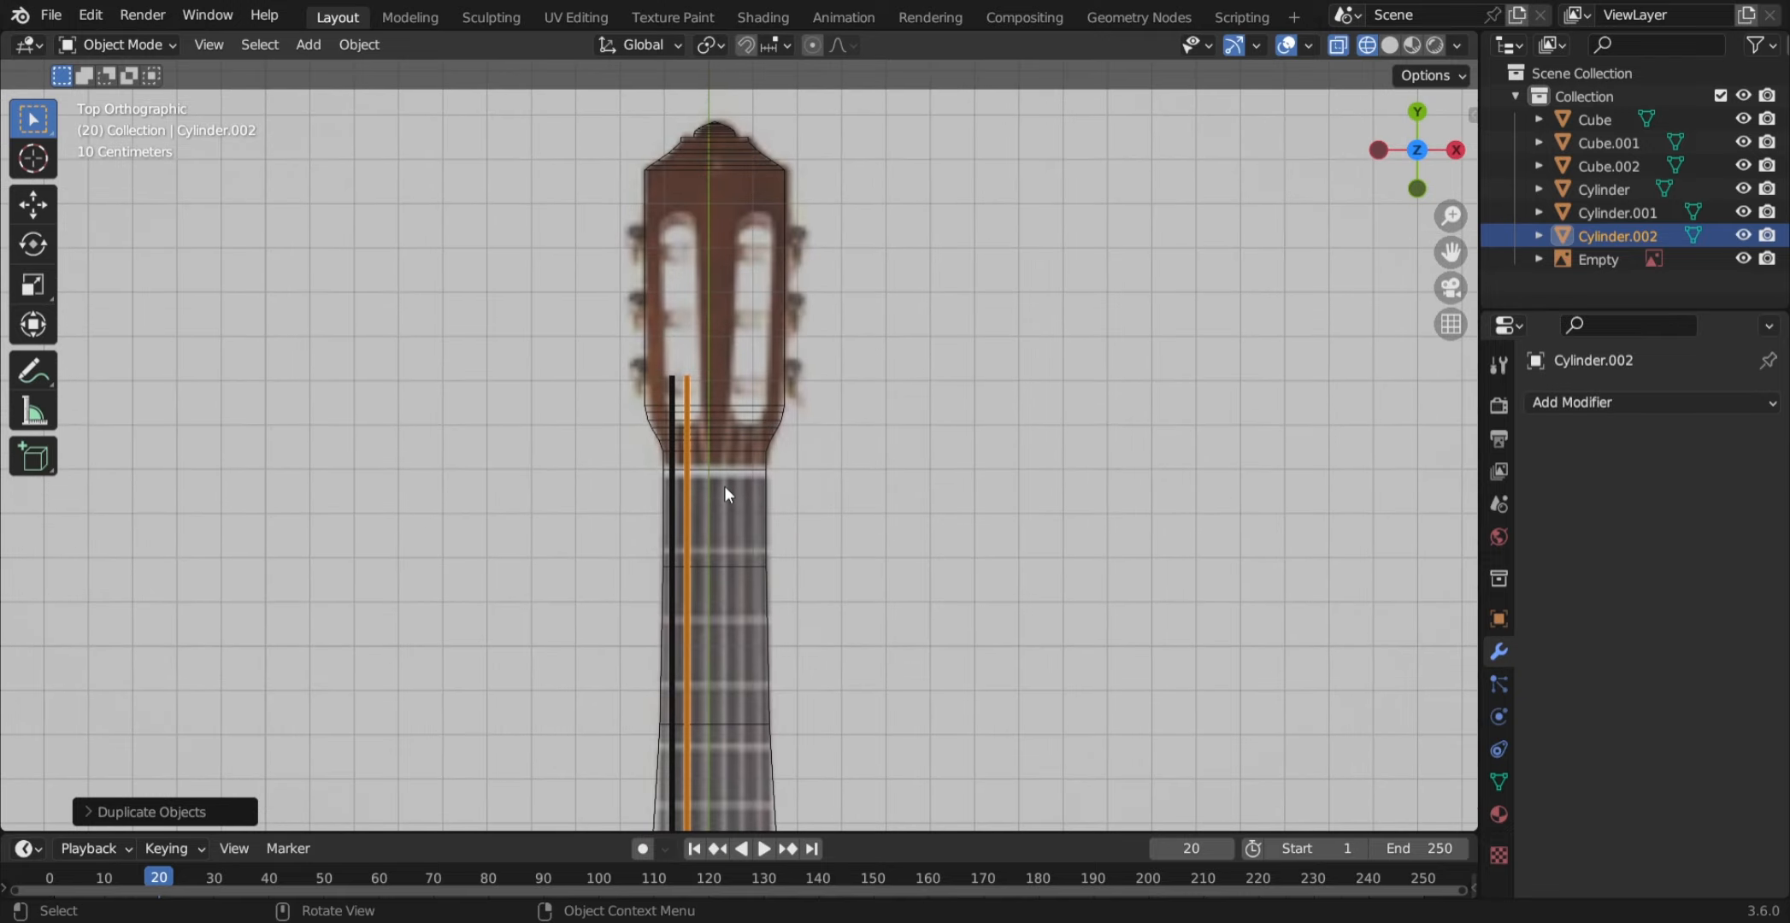
scroll(707, 387, "up", 5)
middle_click_drag(546, 290, 1026, 183)
scroll(1026, 183, "down", 4)
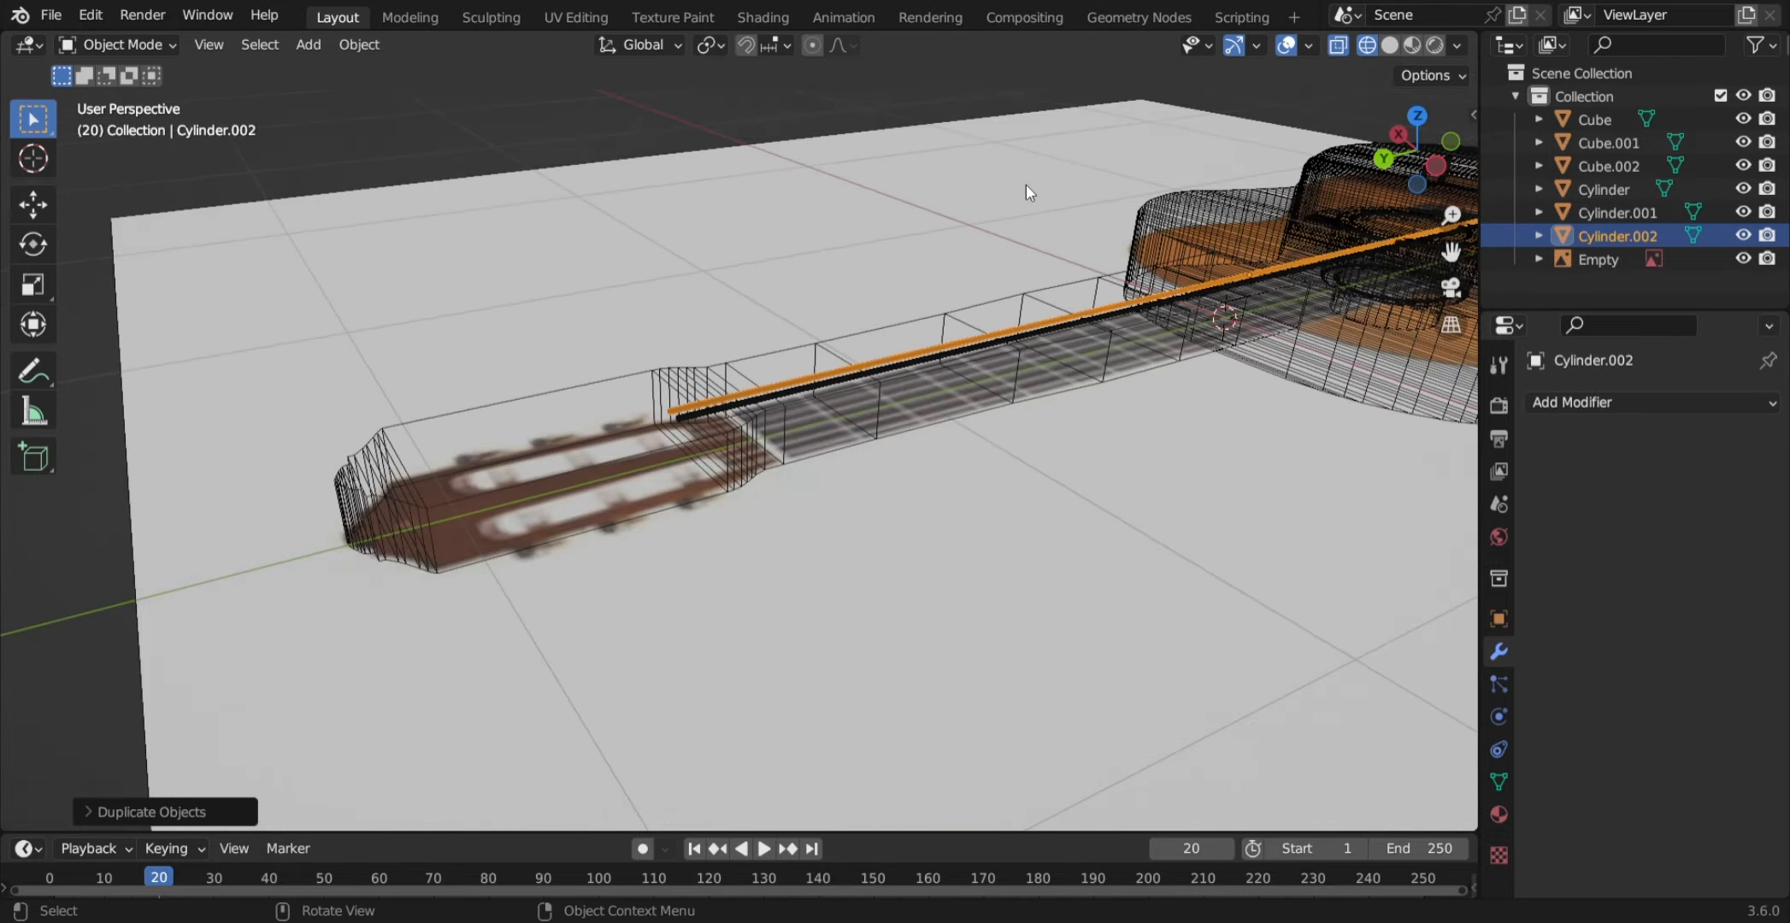
scroll(553, 386, "up", 7)
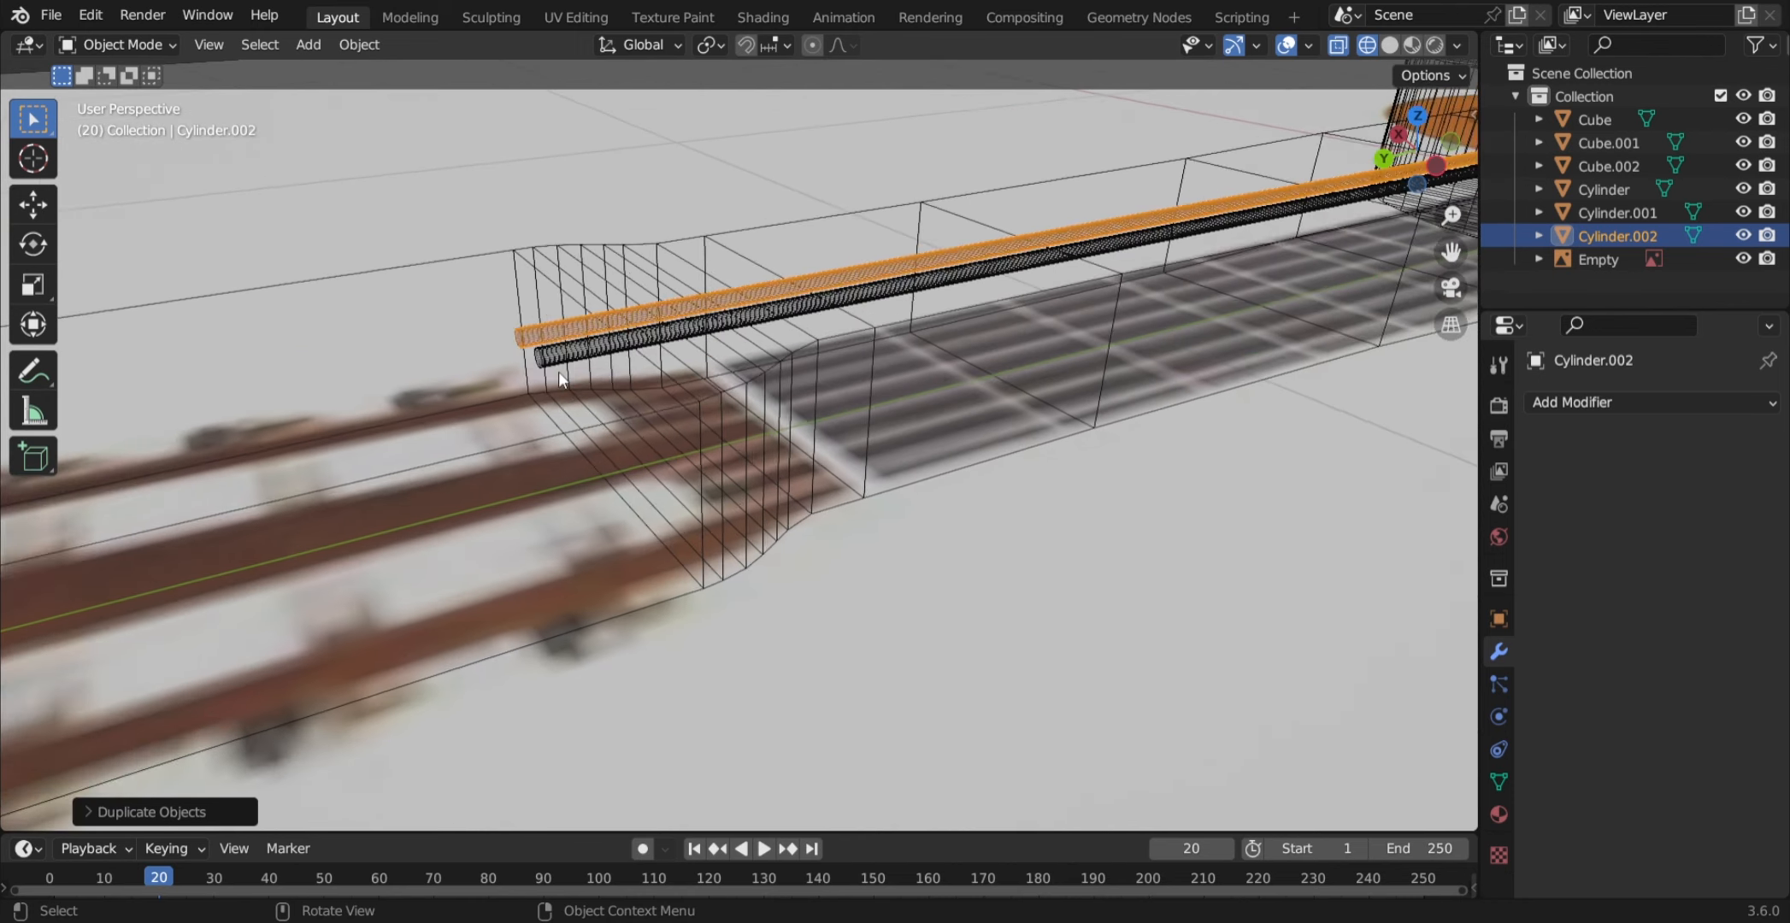
middle_click_drag(558, 371, 794, 544, "shift")
key("Tab")
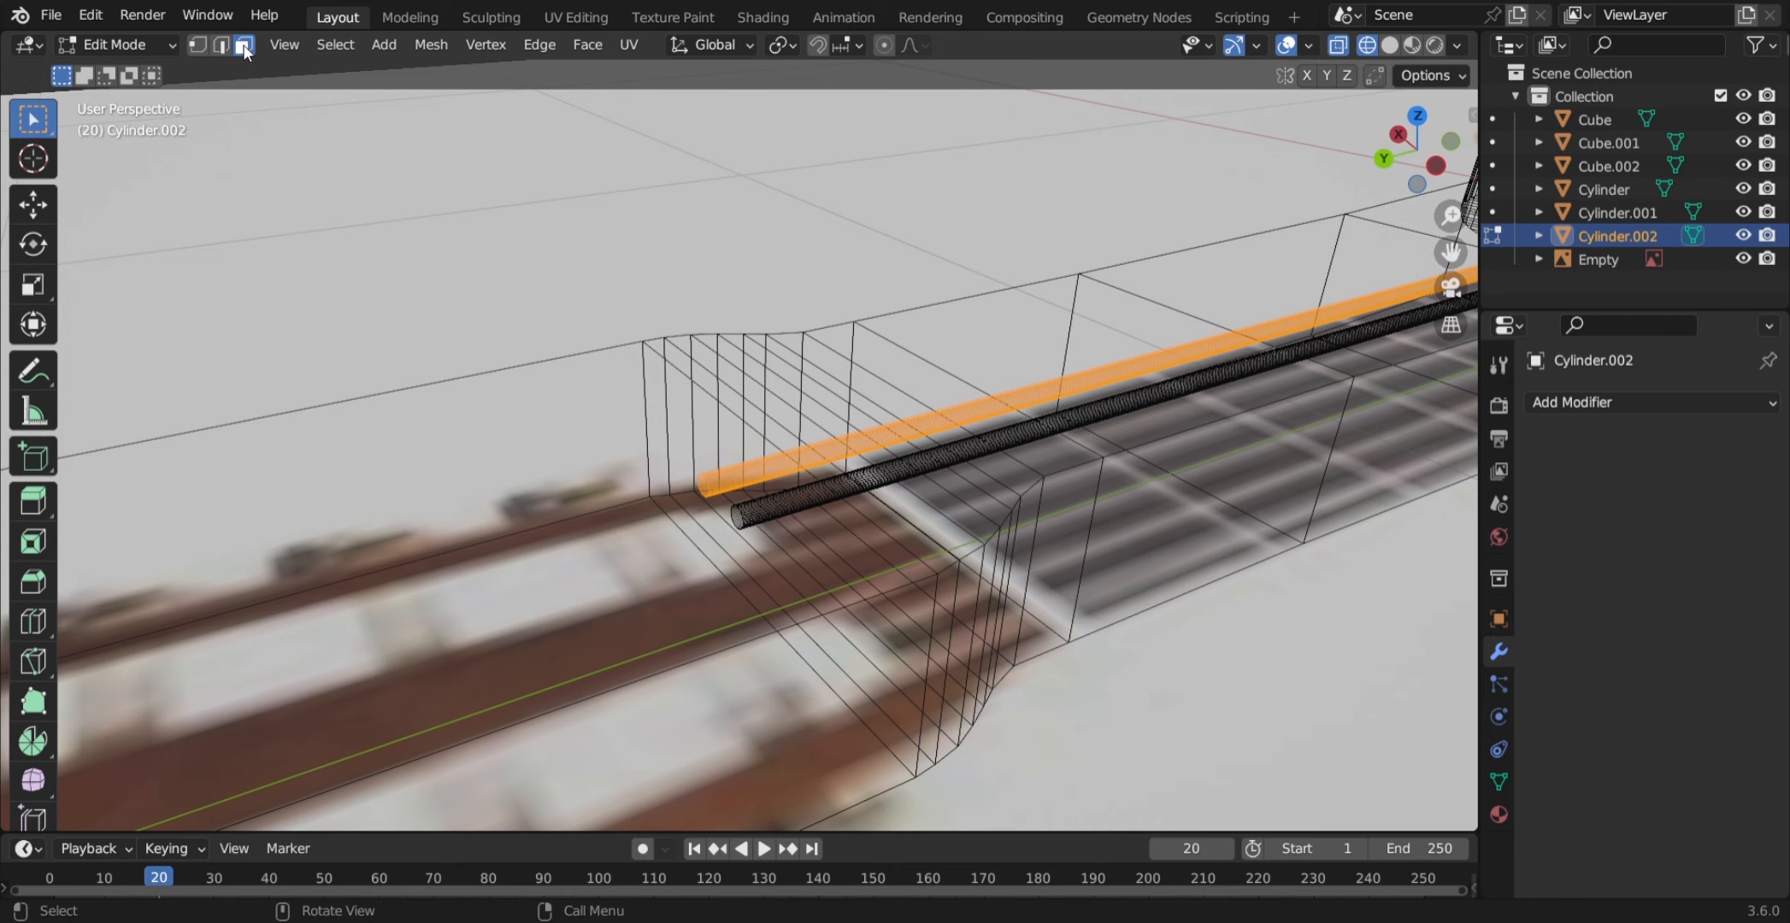
scroll(764, 525, "up", 2)
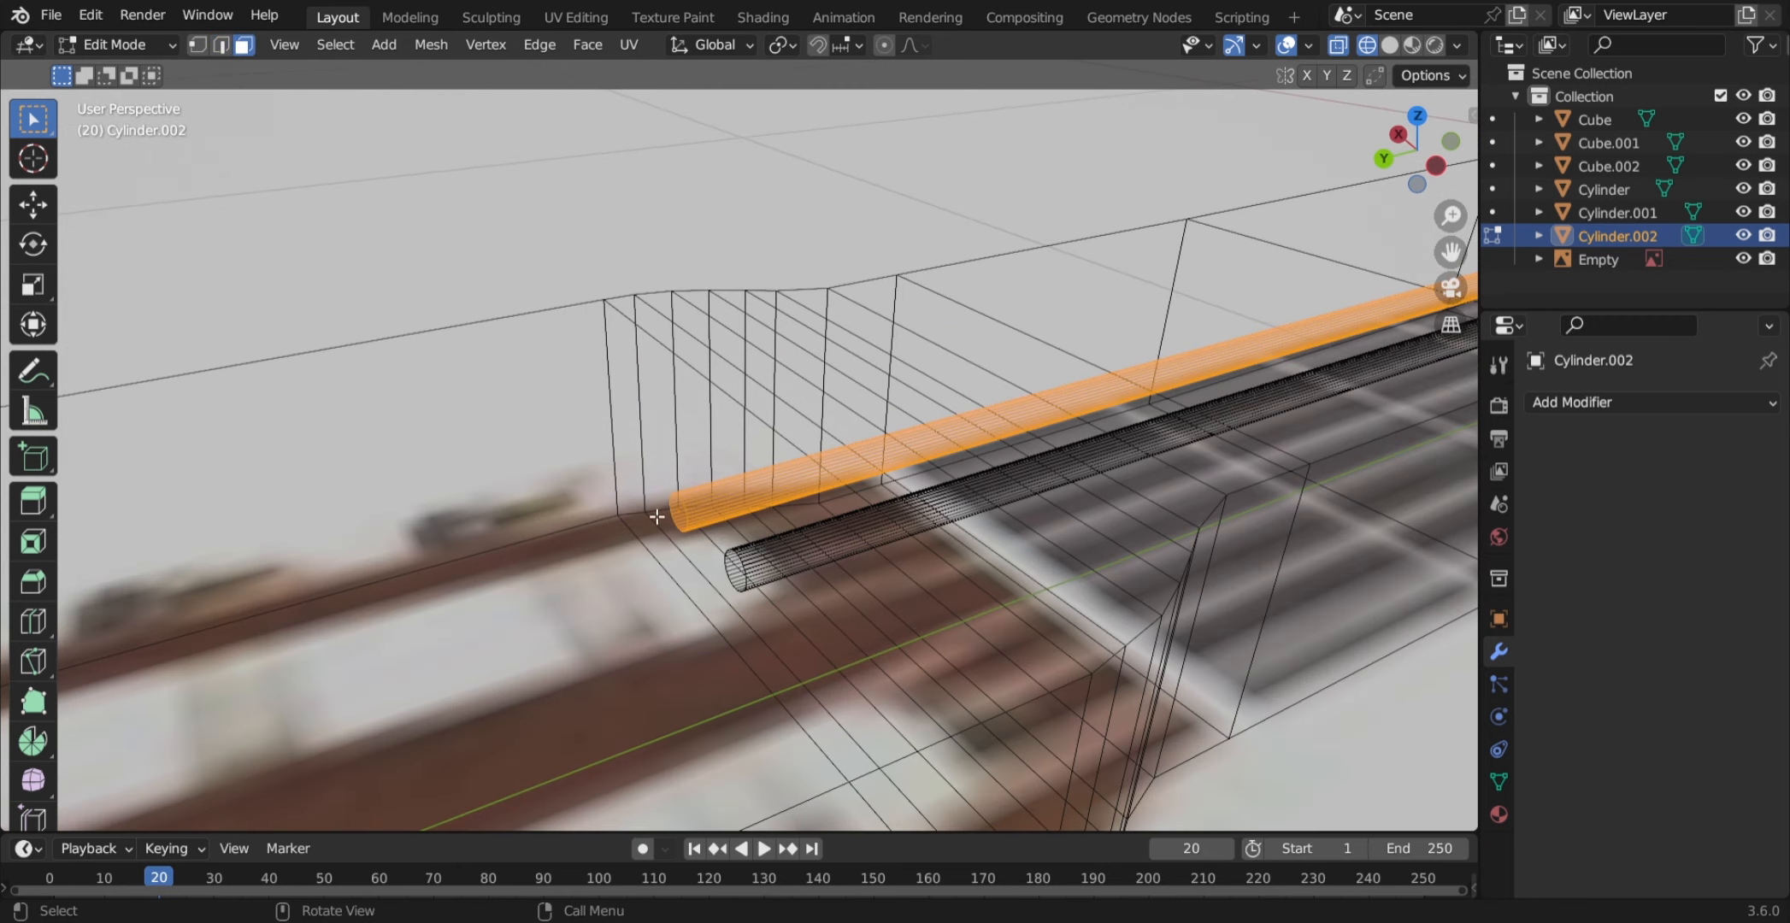
key("alt+a")
middle_click_drag(675, 513, 761, 420)
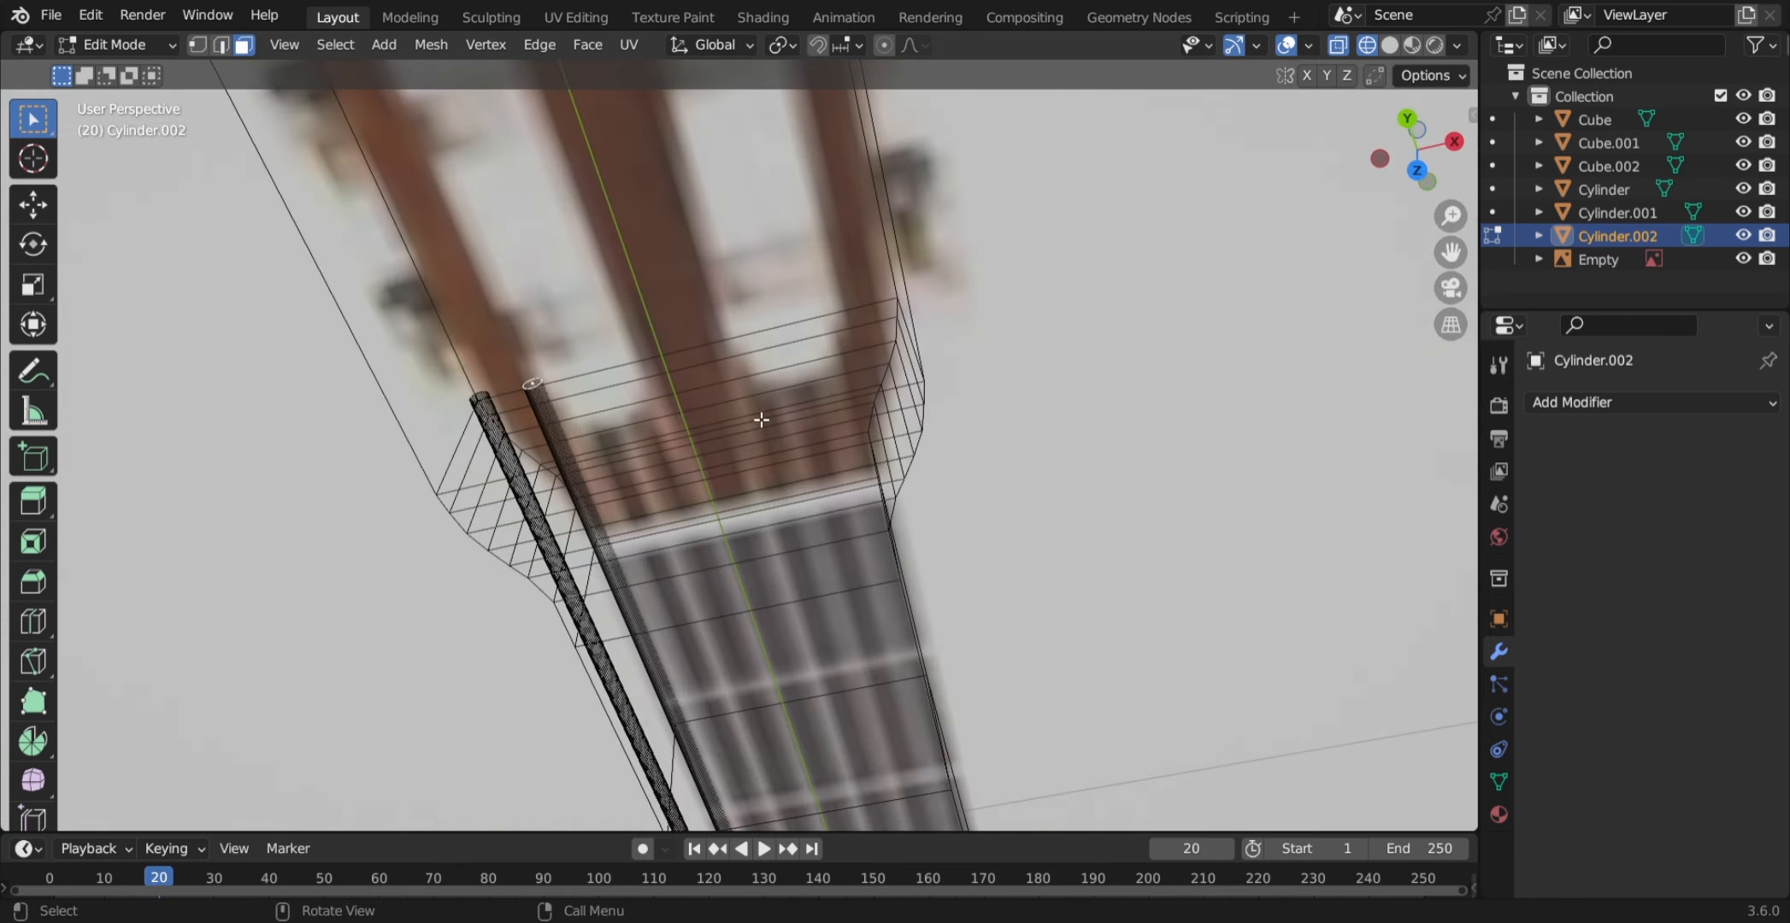
left_click(1420, 180)
scroll(608, 354, "down", 5)
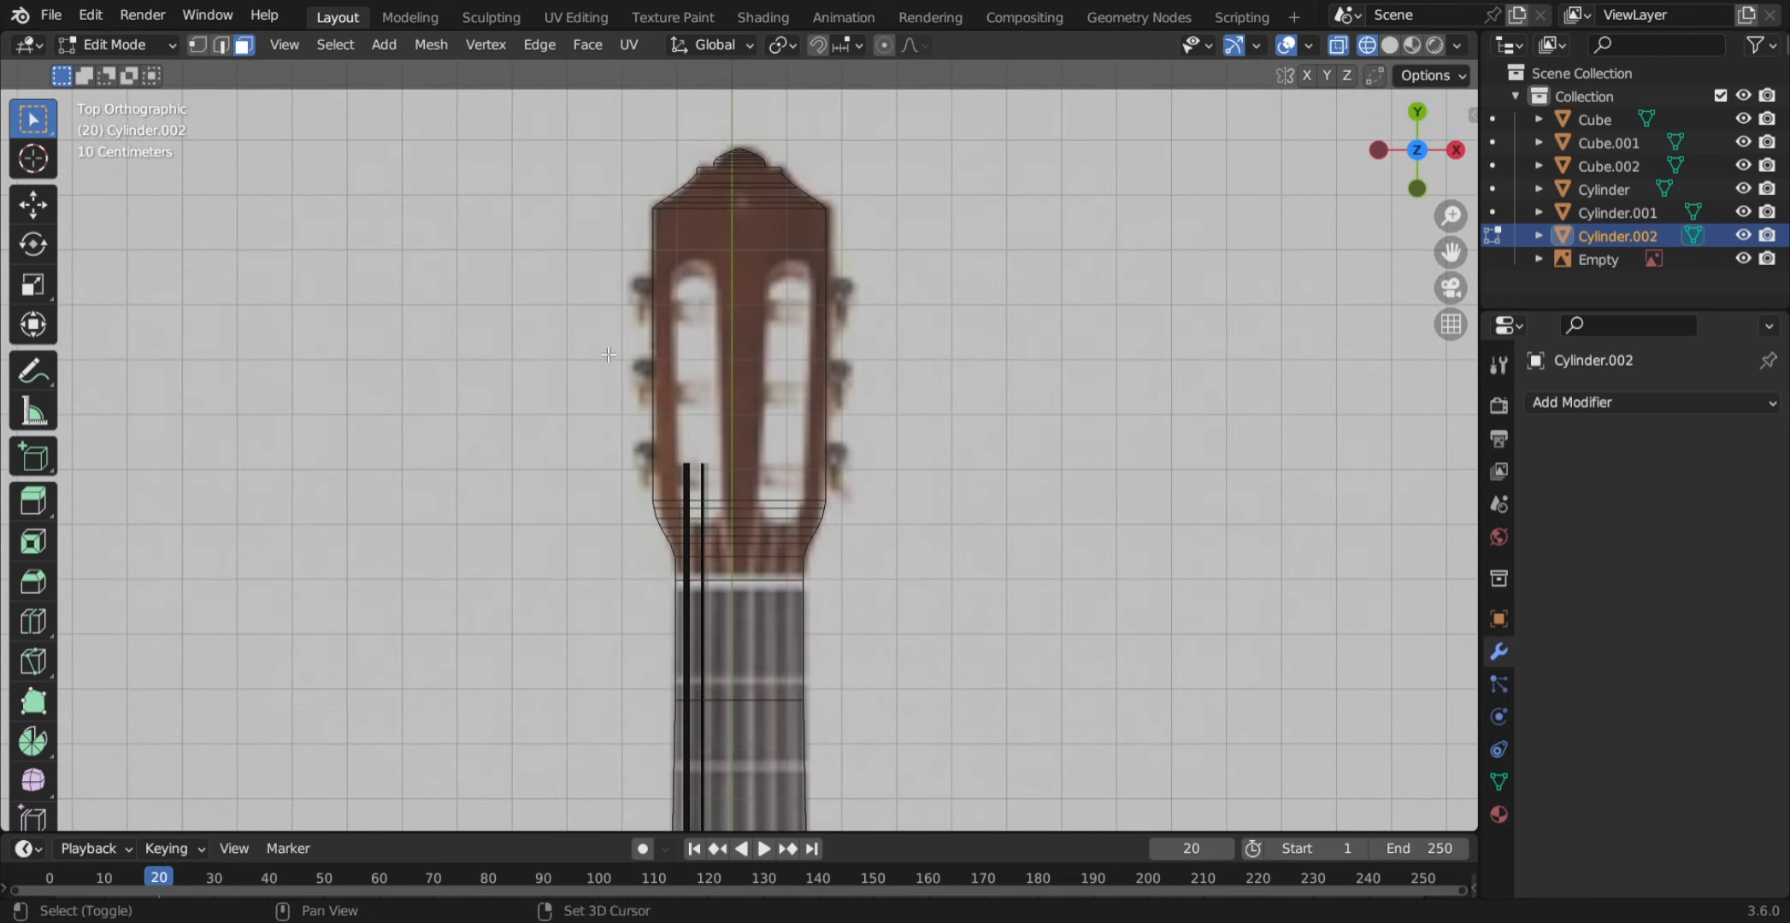
key("g")
key("y")
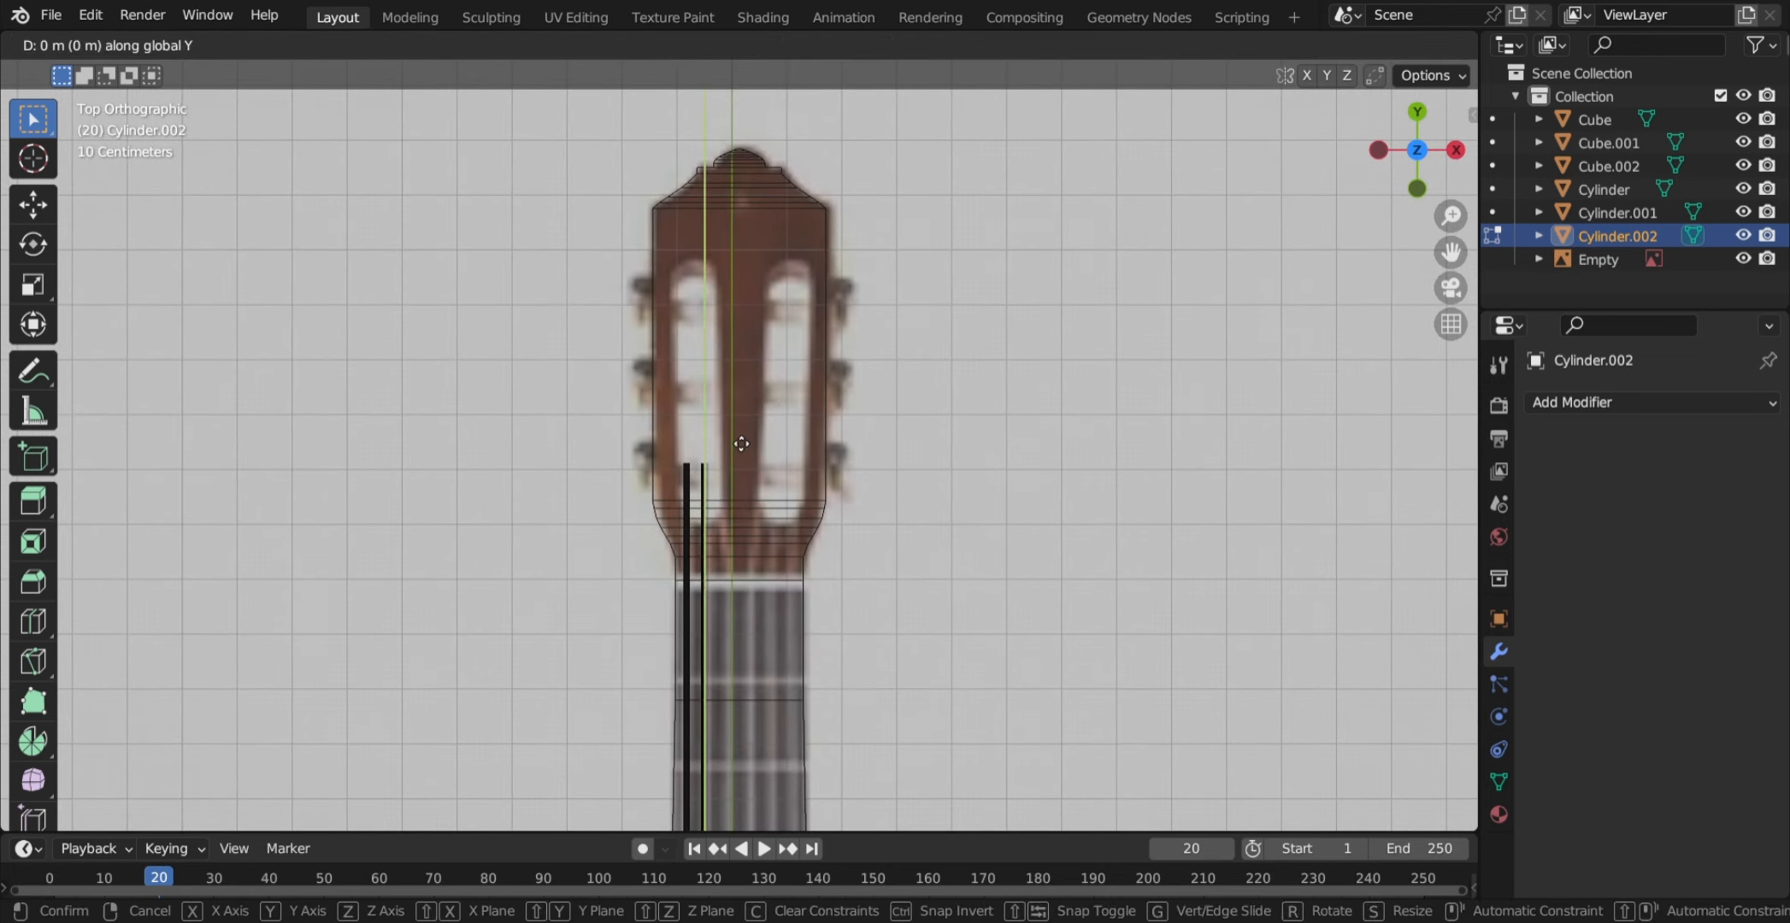
left_click(734, 372)
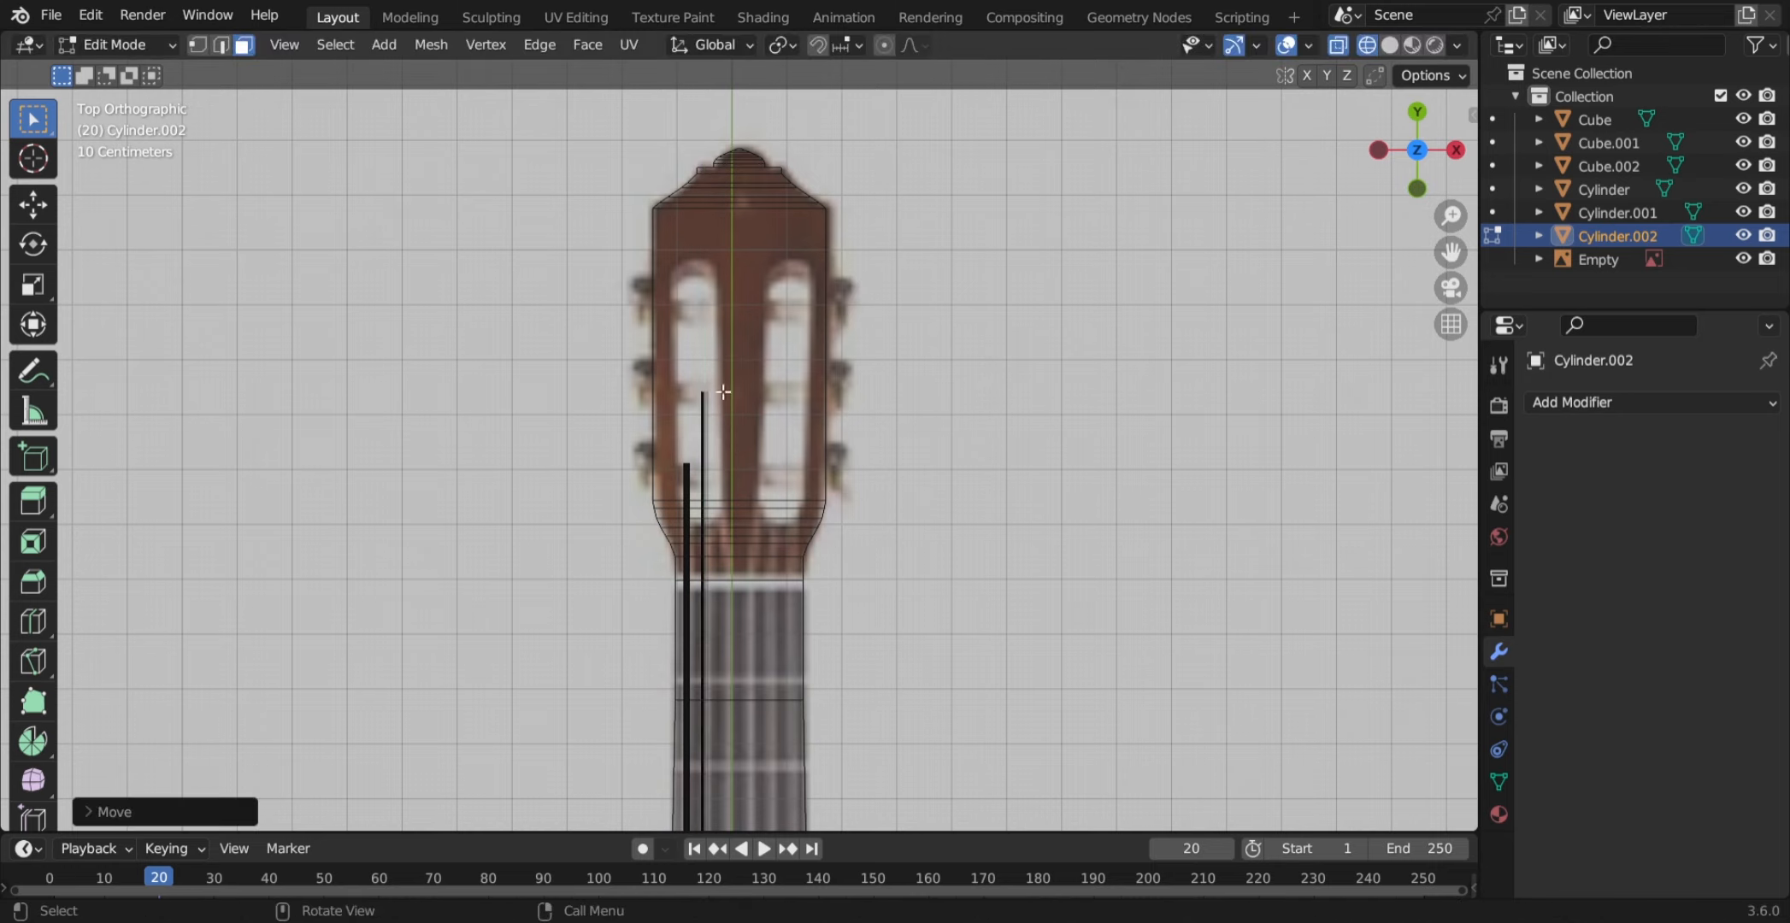
- Duplicate the second string along X as the third string and extend its headstock end along Y toward the top tuners
mouse_move(694, 462)
middle_mouse_down()
mouse_move(658, 522)
mouse_move(687, 469)
middle_mouse_up()
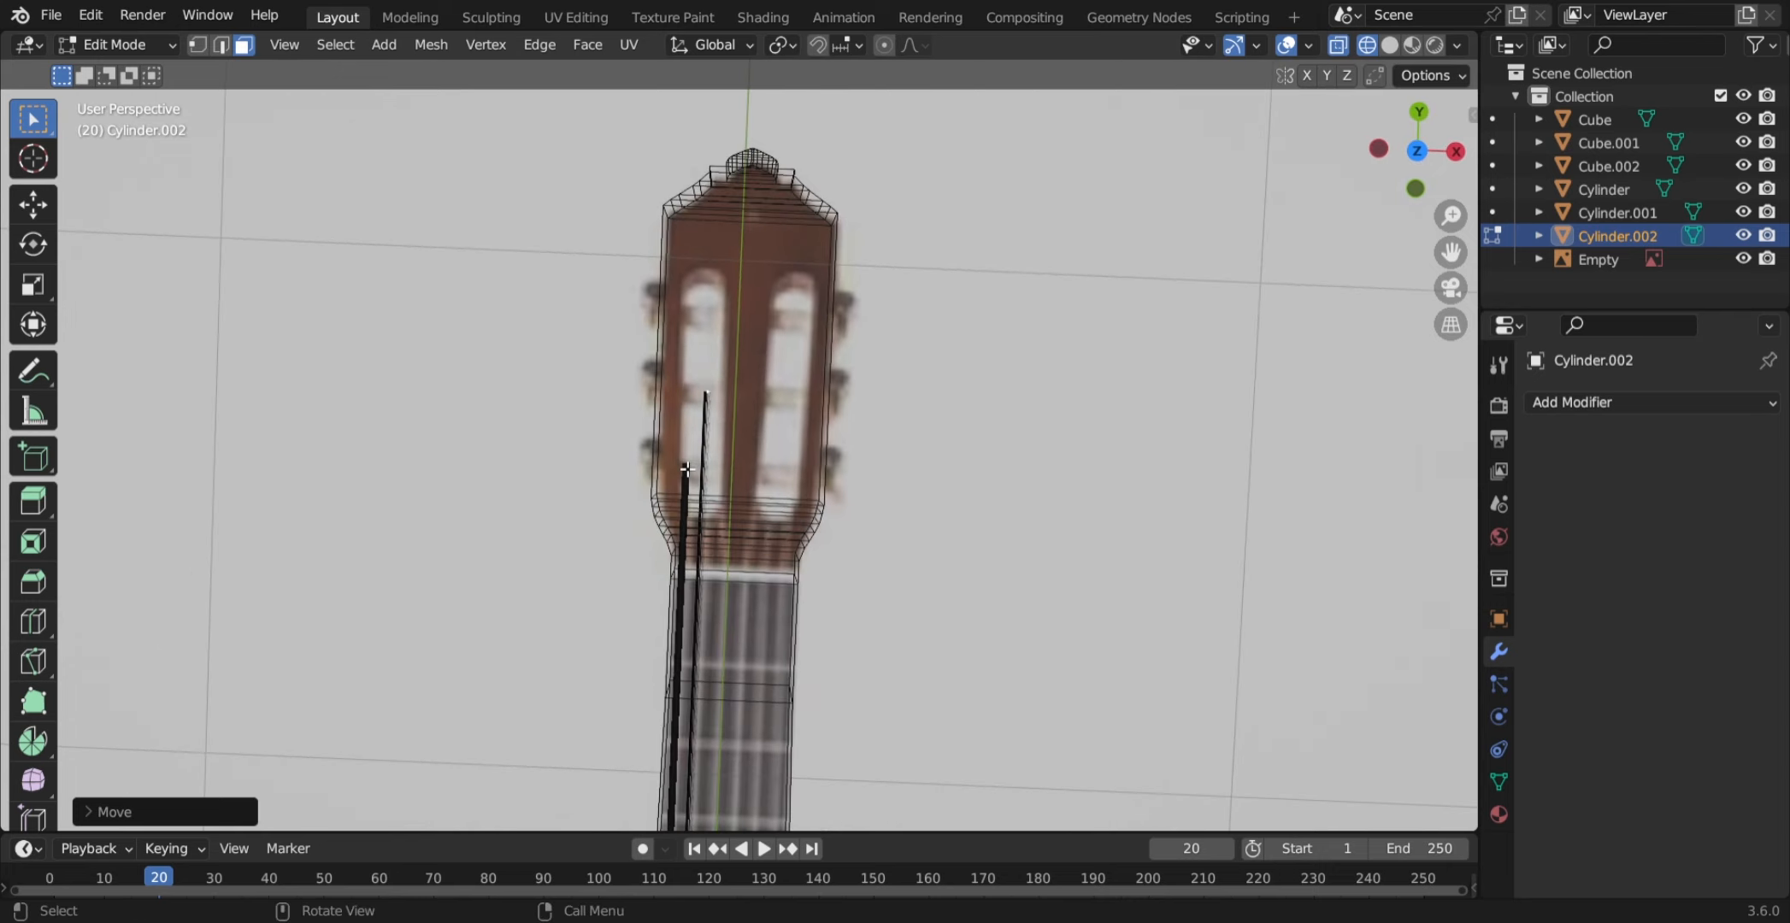
left_click_drag(1417, 152, 1418, 147)
left_click(1418, 153)
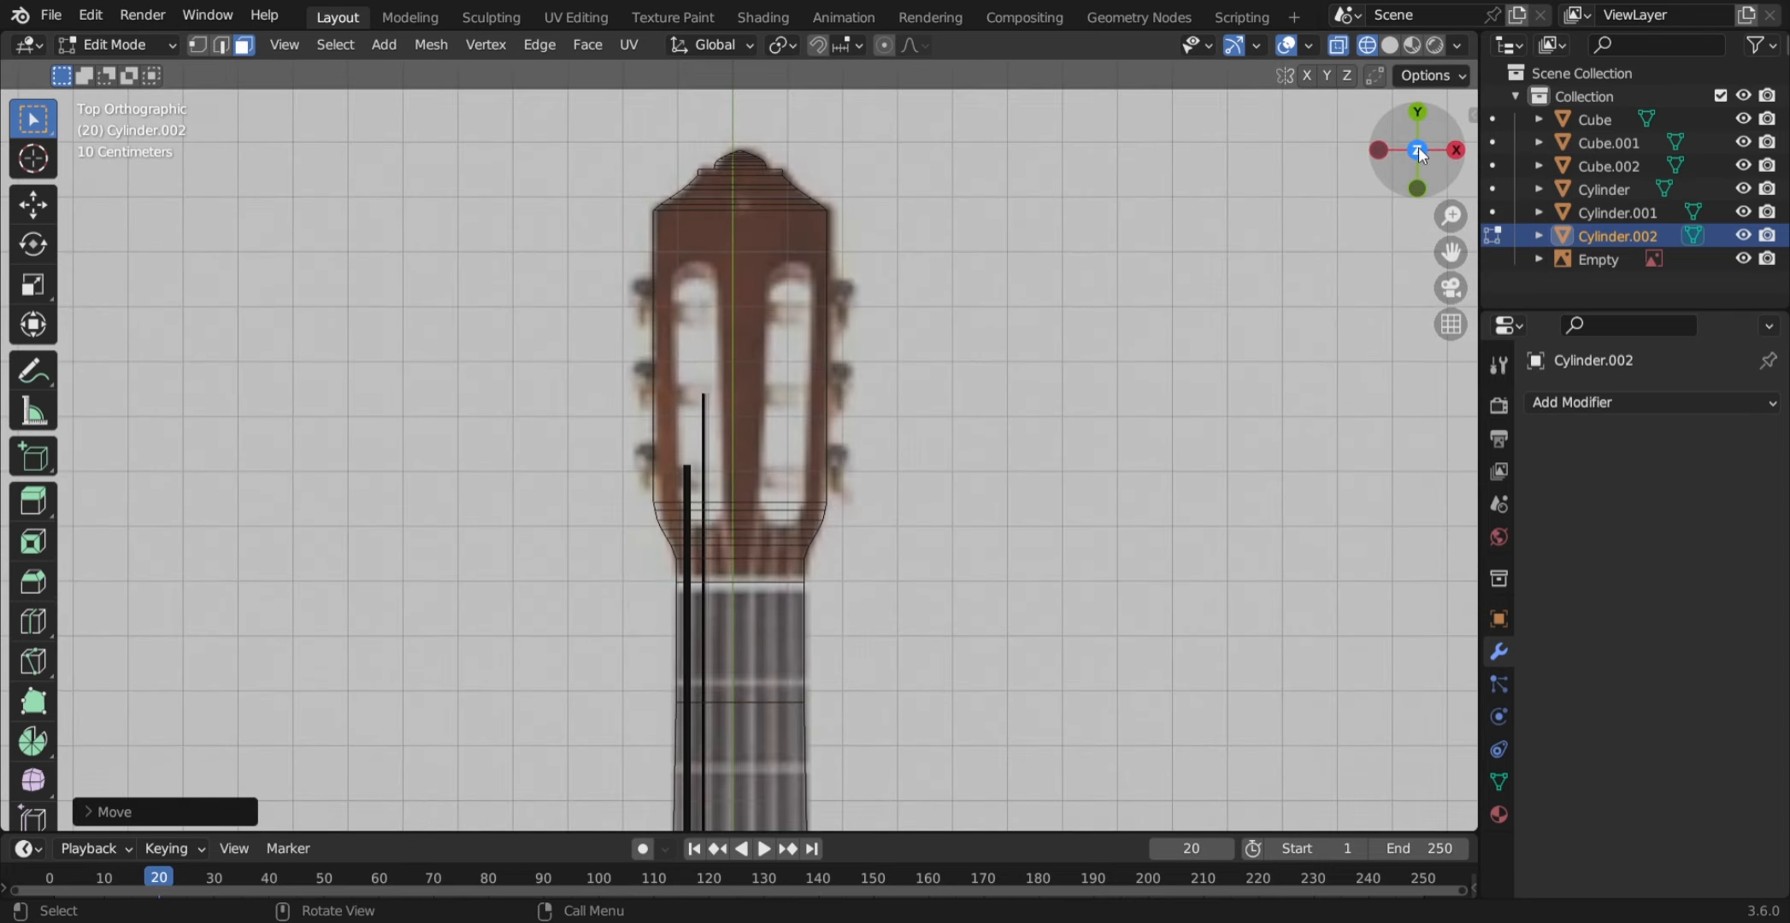
key("Tab")
key("shift+d")
key("x")
left_click(728, 521)
key("Tab")
key("g")
key("y")
left_click(729, 437)
- Duplicate the third string about 0.04 m along X and pull the copy's headstock end back along Y to the middle tuners
key("Tab")
key("shift+d")
key("x")
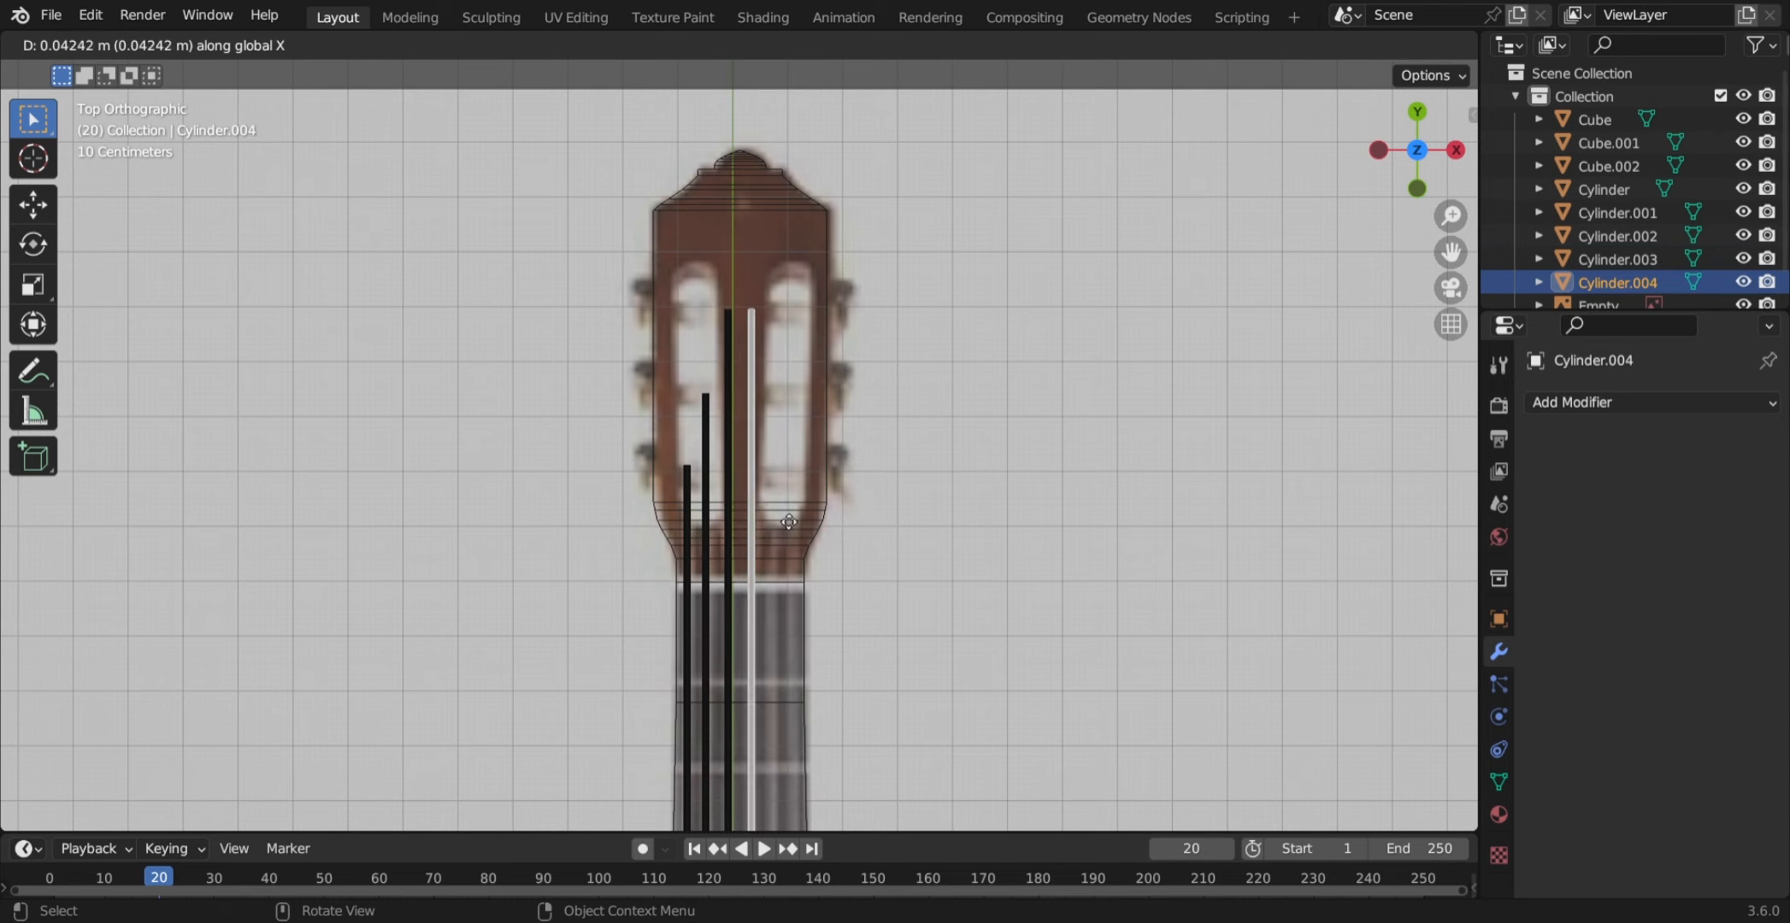
left_click(752, 587)
key("Tab")
key("g")
key("y")
left_click(972, 672)
- Duplicate the fourth string and place the copy along X as the fifth string
key("Tab")
key("shift+d")
key("x")
left_click(996, 670)
- Select the fourth string and extend its headstock end along Y level with the third string's end
left_click(752, 481)
key("Tab")
key("g")
key("y")
left_click(812, 397)
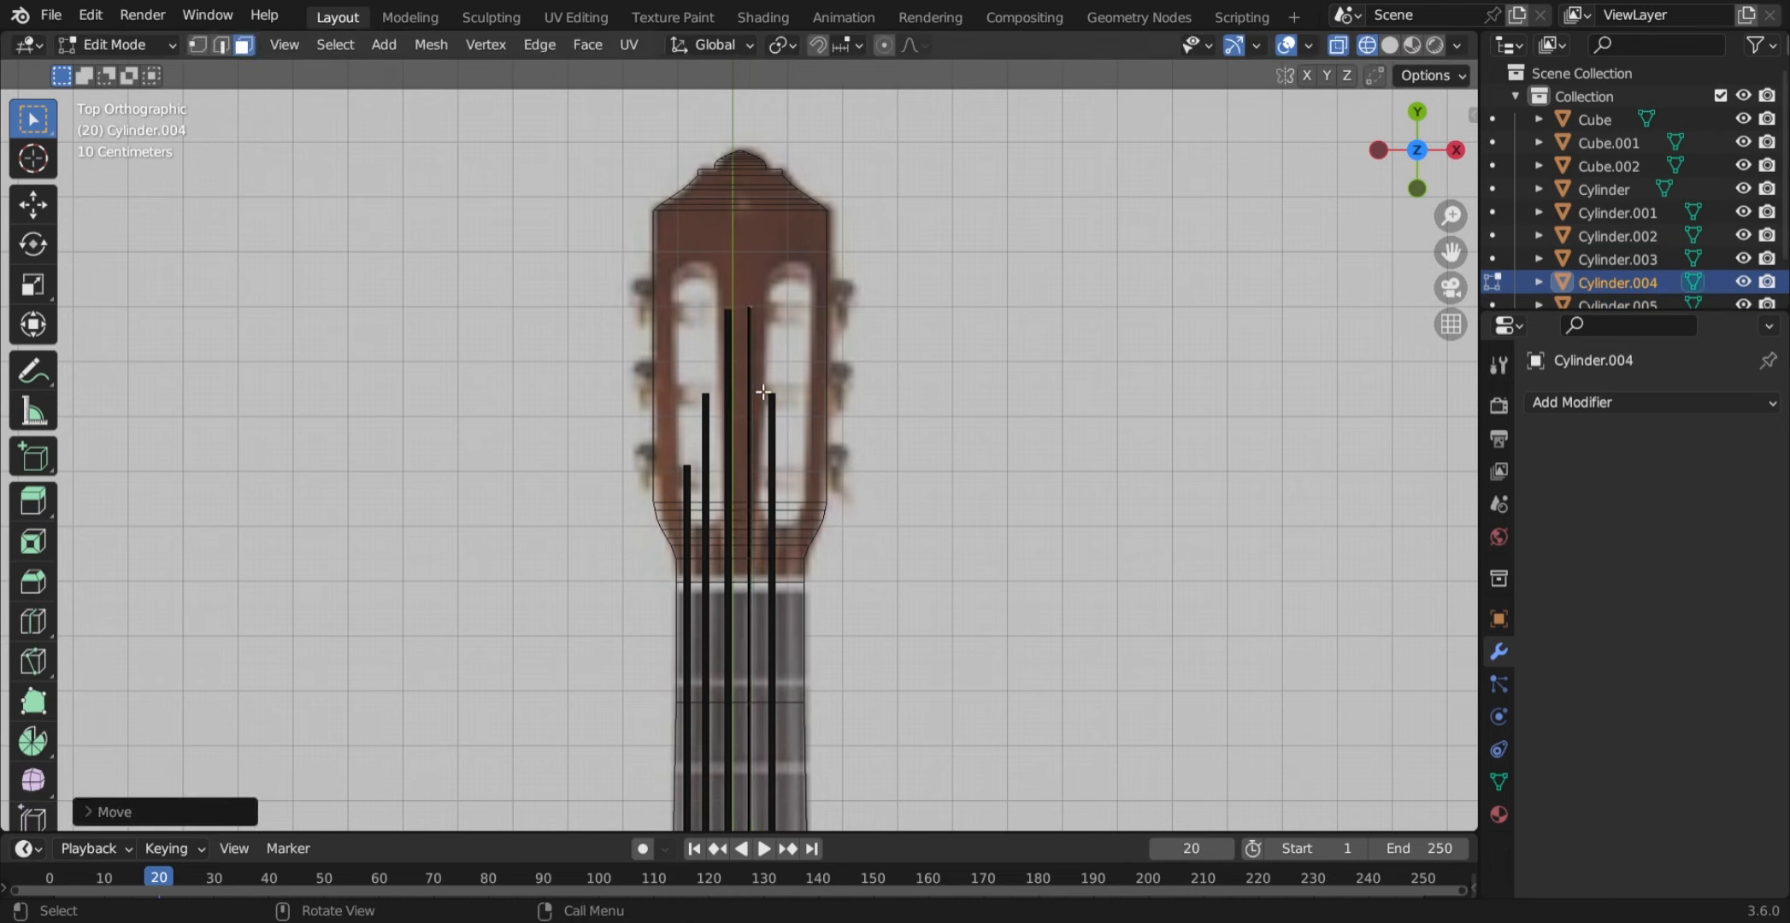
- Shift the fourth string and the fifth string along X to adjust their spacing over the neck
key("Tab")
key("g")
key("x")
left_click(825, 398)
left_click(778, 479)
key("g")
key("x")
left_click(760, 485, "shift")
key("g")
key("x")
left_click(769, 513)
- Duplicate the fifth string about 0.034 m along X as the sixth string and pull the copy's headstock end back along Y
middle_click_drag(772, 563, 718, 445, "shift")
left_click(719, 446)
key("shift+d")
key("x")
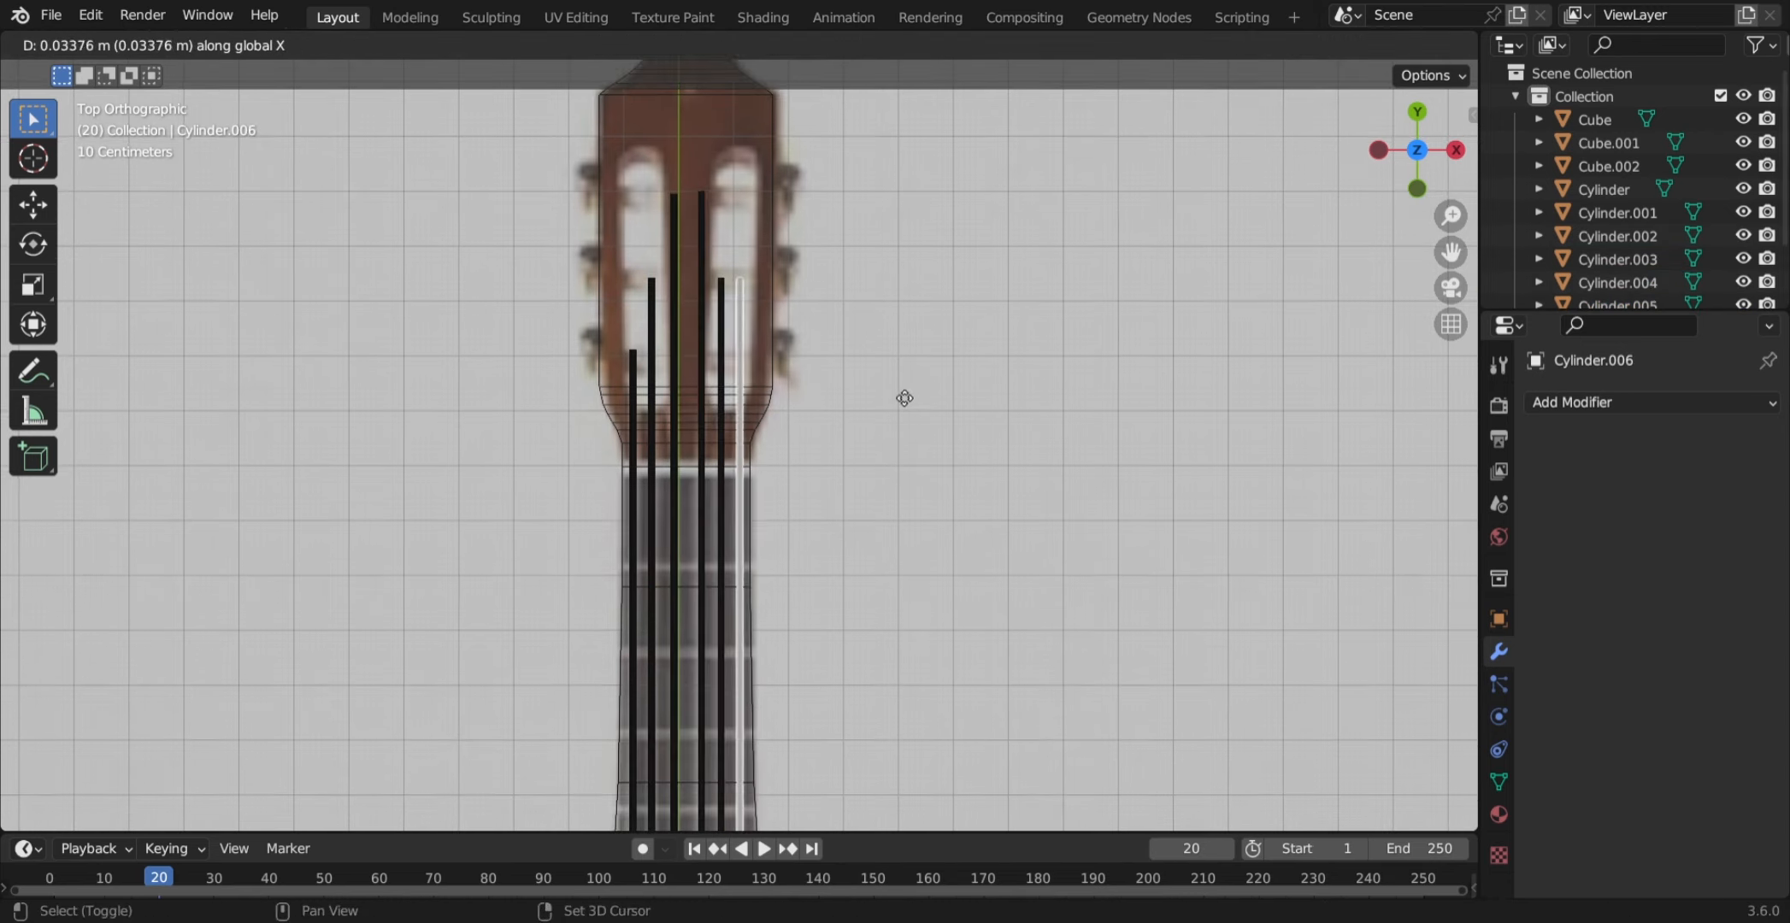
left_click(901, 398)
key("Tab")
key("g")
key("y")
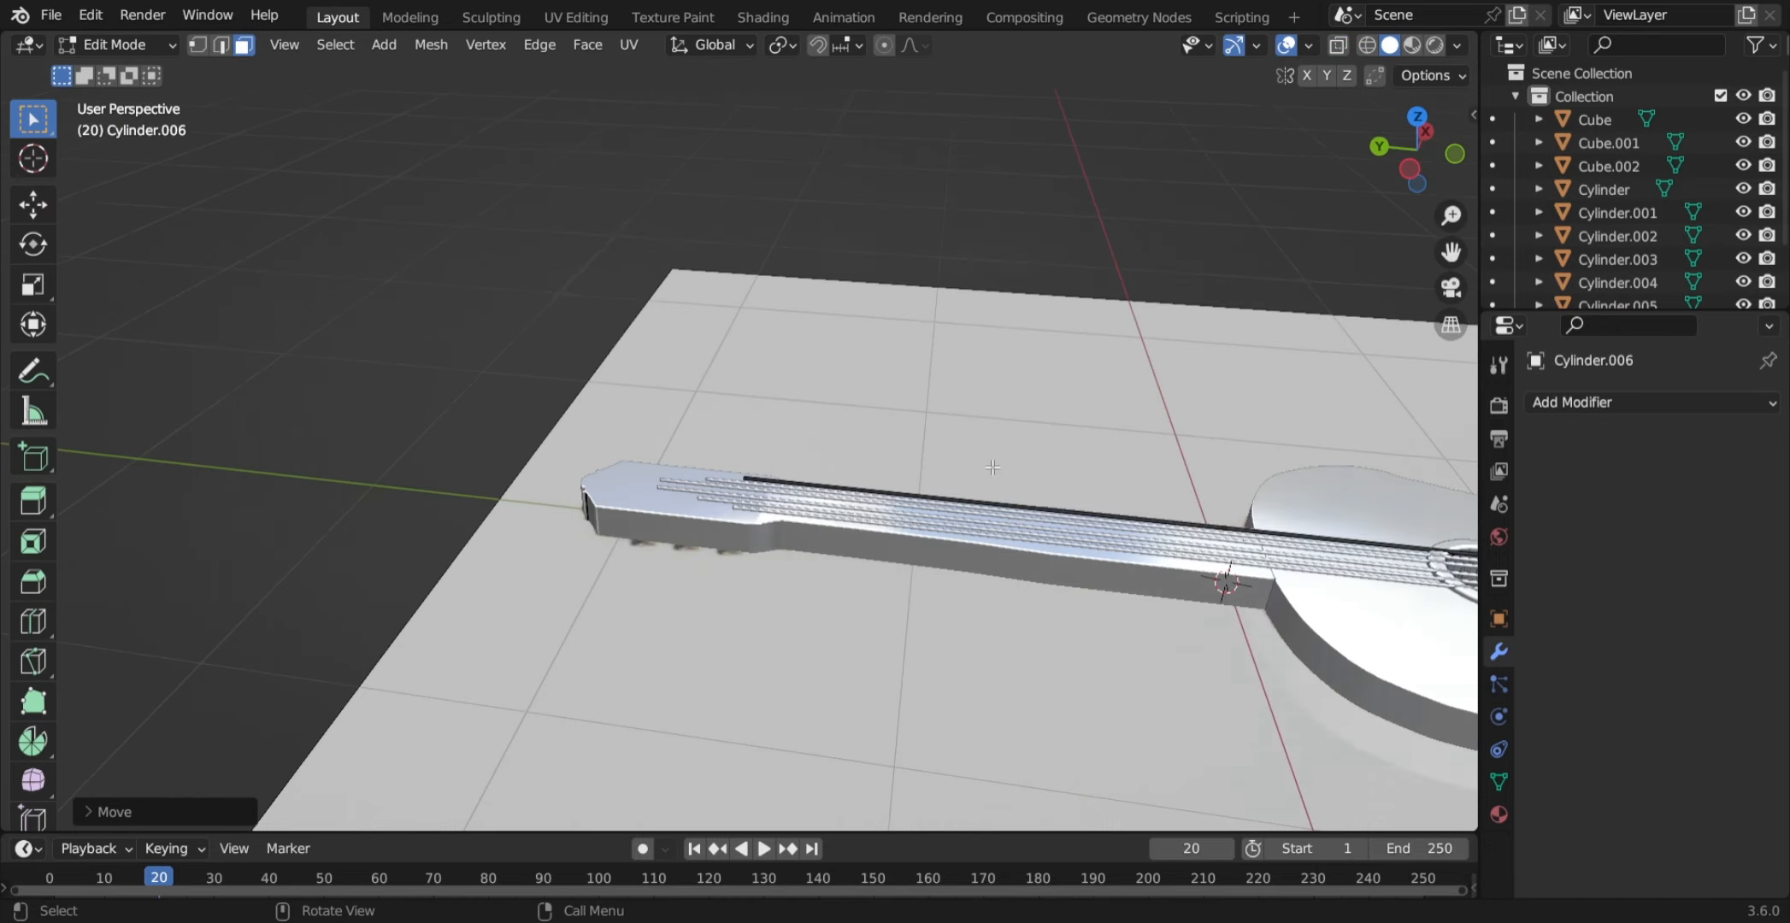
scroll(268, 367, "up", 5)
key("Tab")
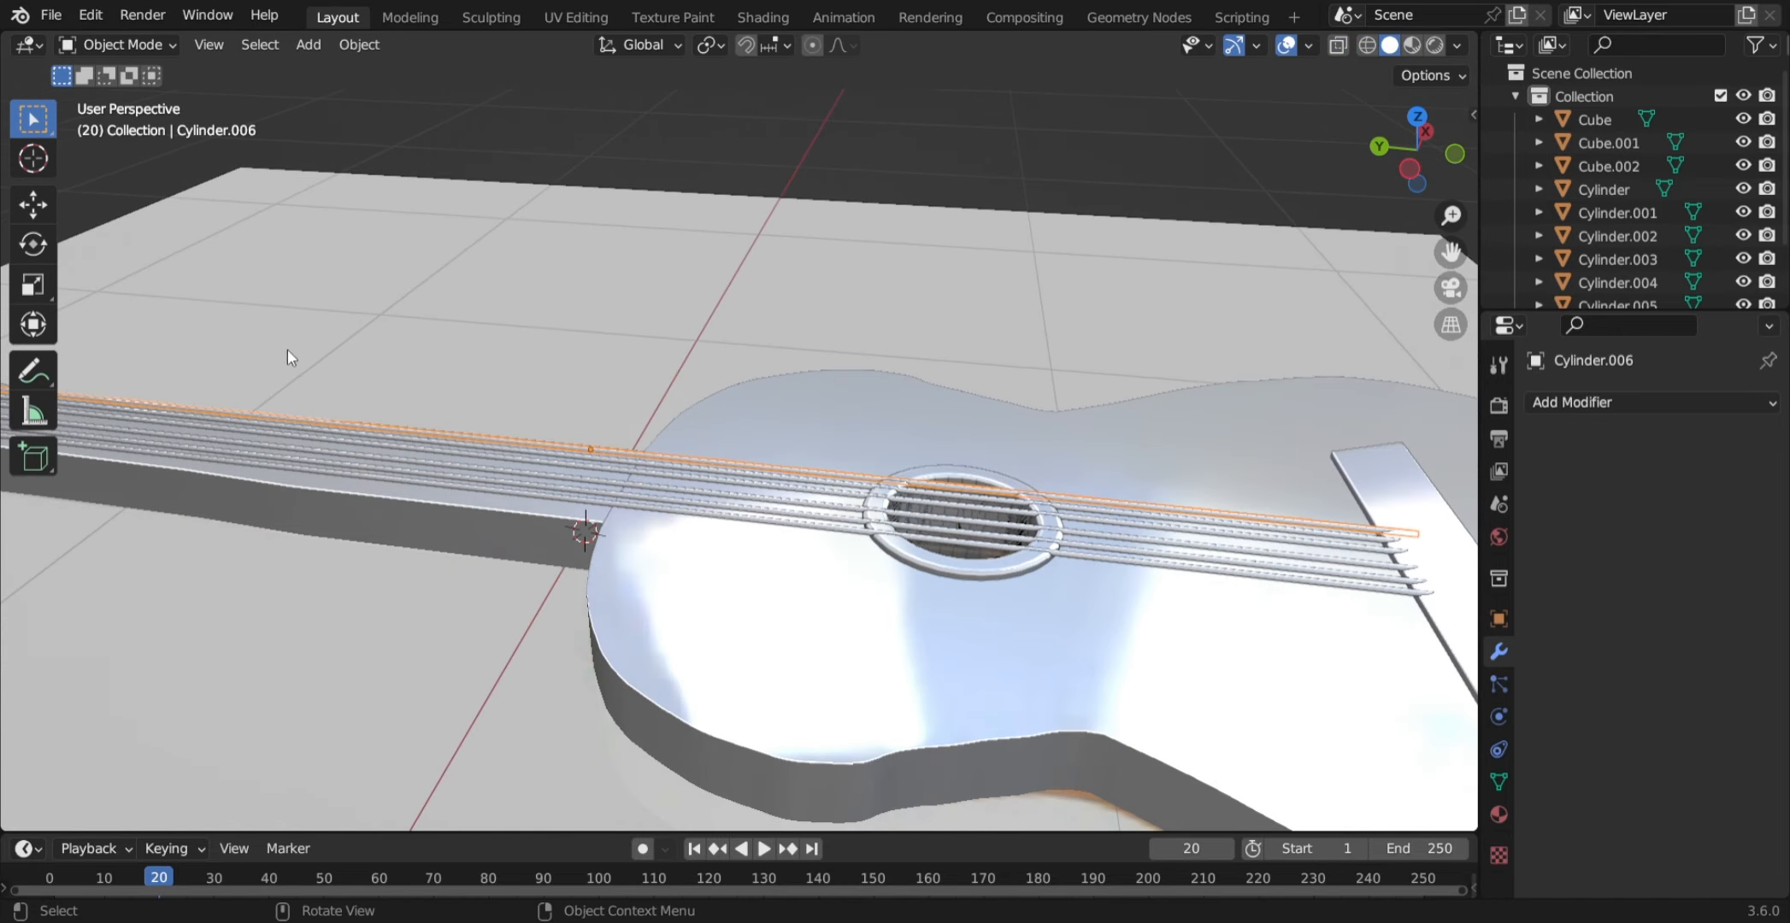
- Examine how high the strings sit above the body, the sound hole ring and the bridge
left_click(719, 164)
middle_click_drag(950, 498, 567, 351, "shift")
scroll(568, 351, "up", 3)
scroll(637, 381, "down", 3)
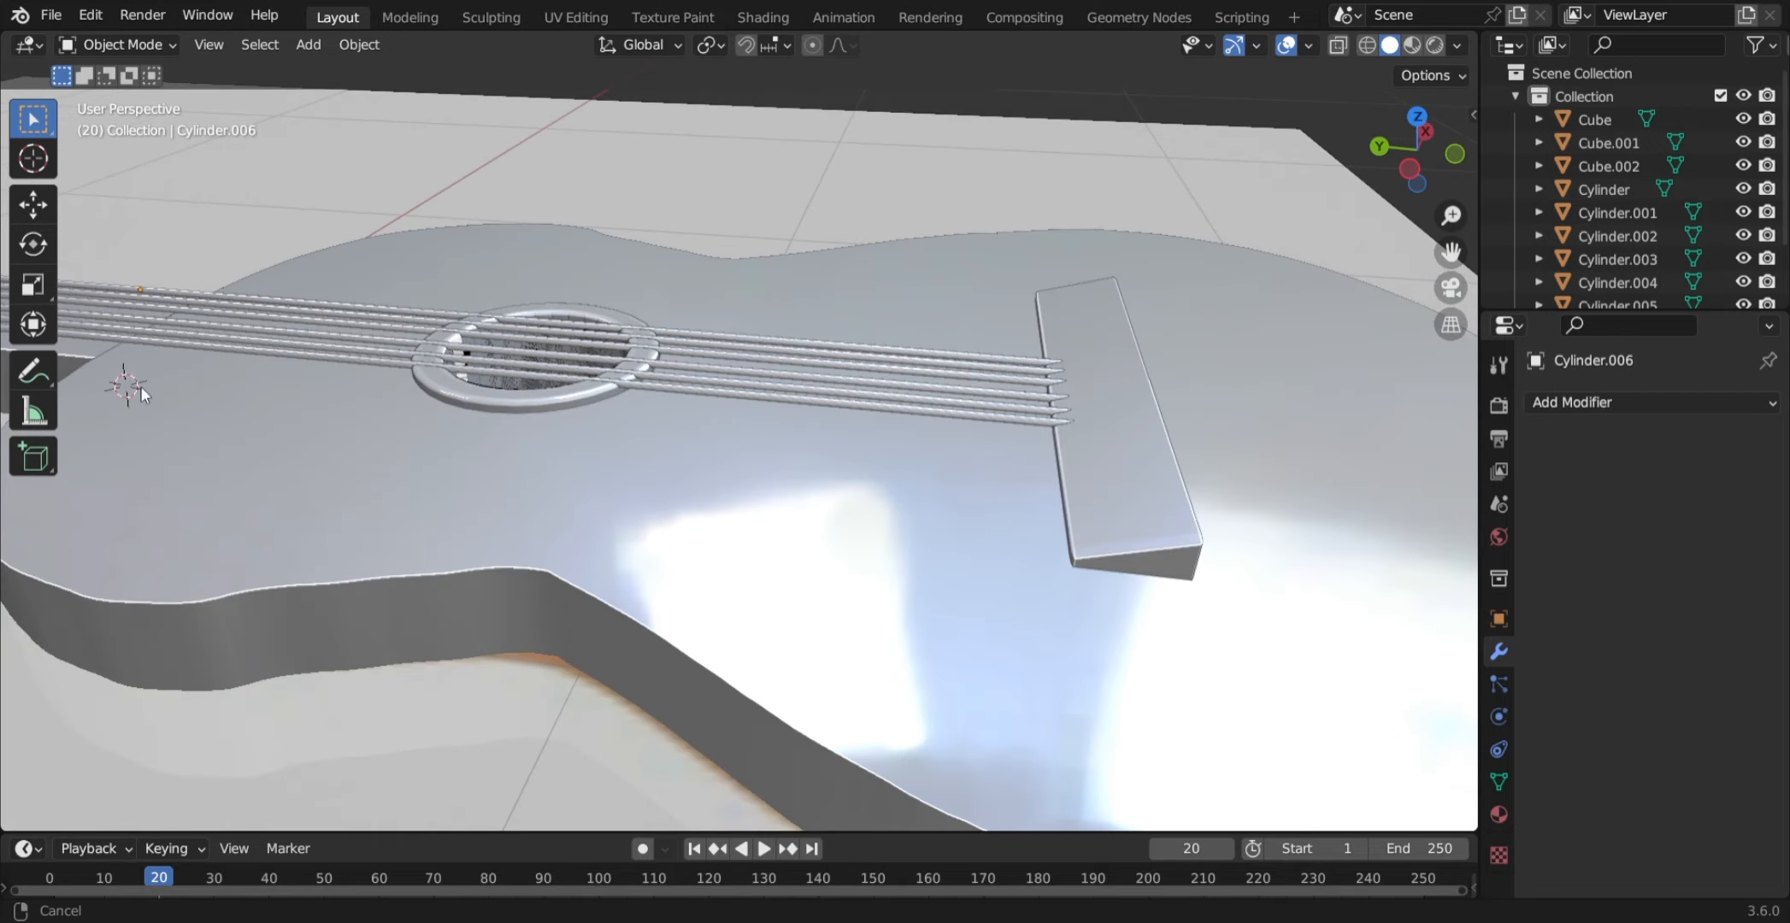
middle_click_drag(140, 386, 667, 489, "shift")
scroll(992, 449, "up", 2)
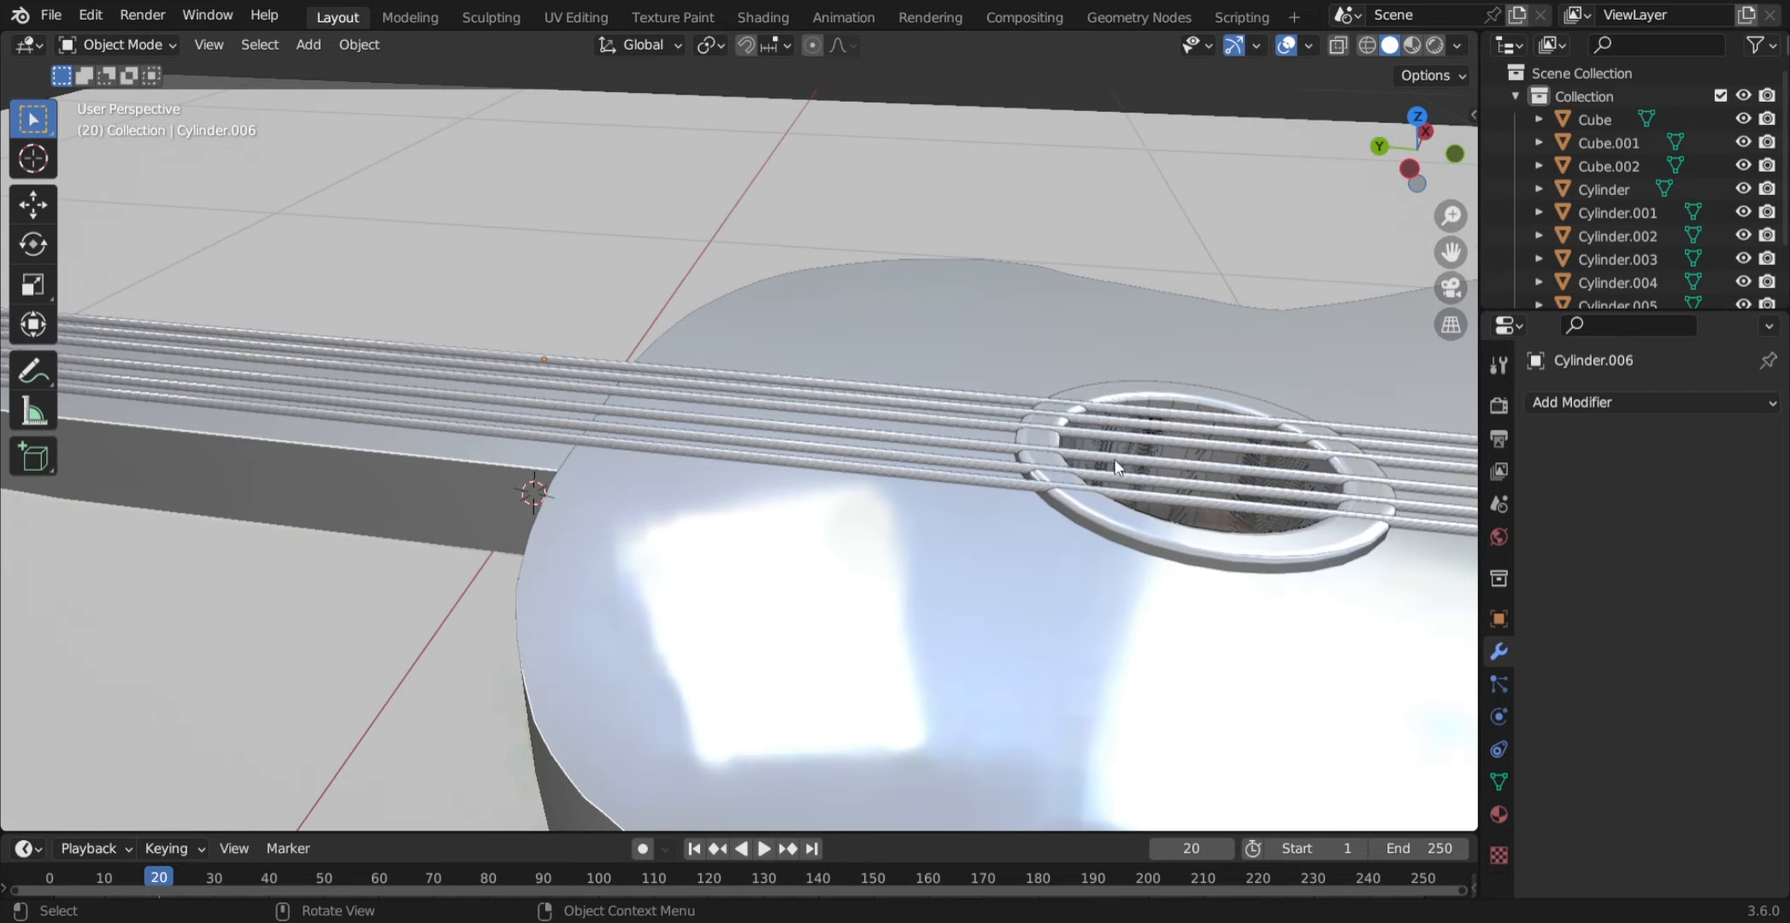
middle_click_drag(1116, 466, 983, 372)
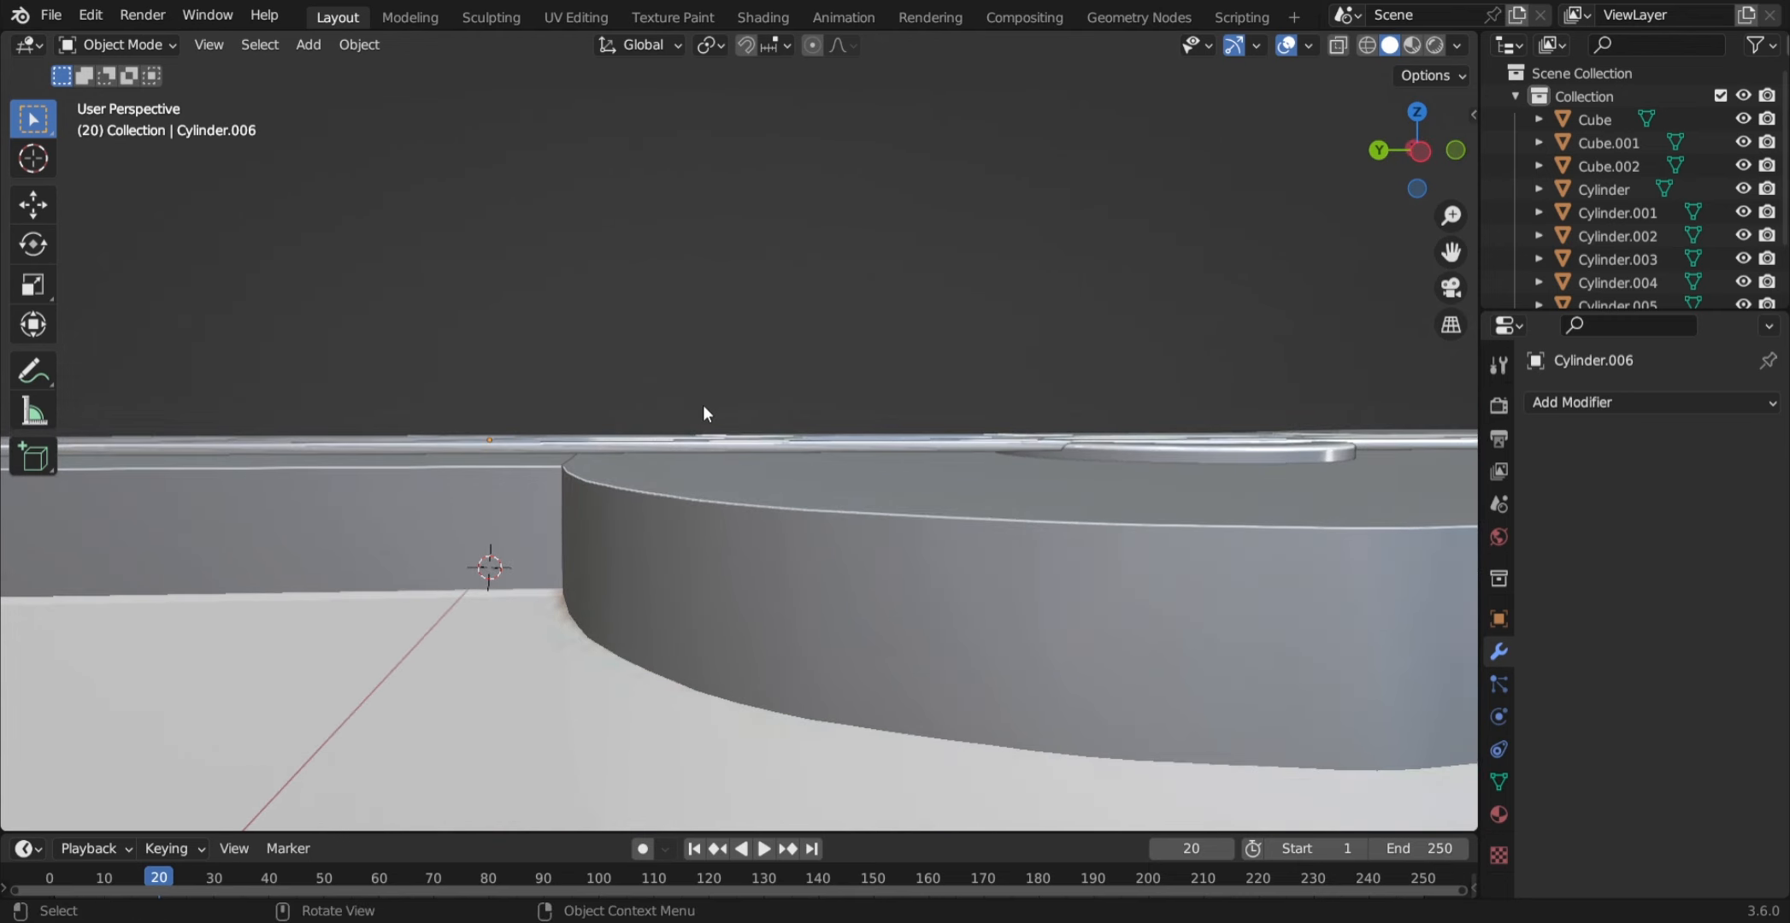
middle_click_drag(703, 412, 763, 461)
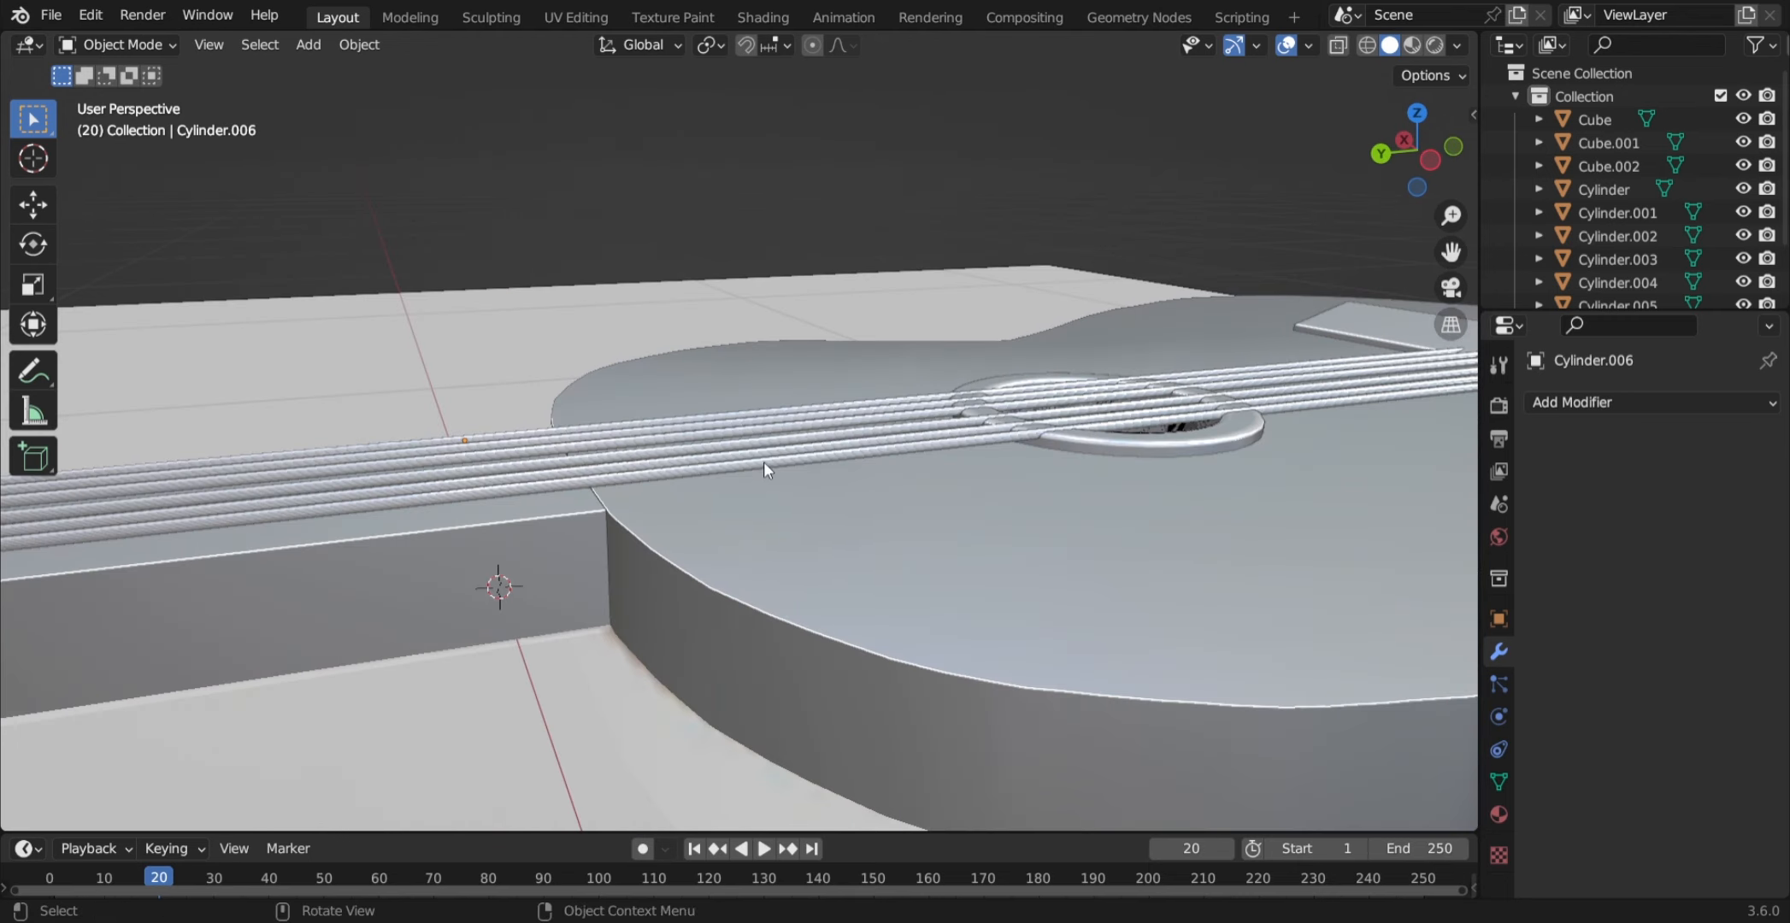
- Select all six strings and raise them along Z so they clear the sound hole ring
left_click(558, 472)
left_click(554, 465, "shift")
left_click(547, 456, "shift")
left_click(540, 445, "shift")
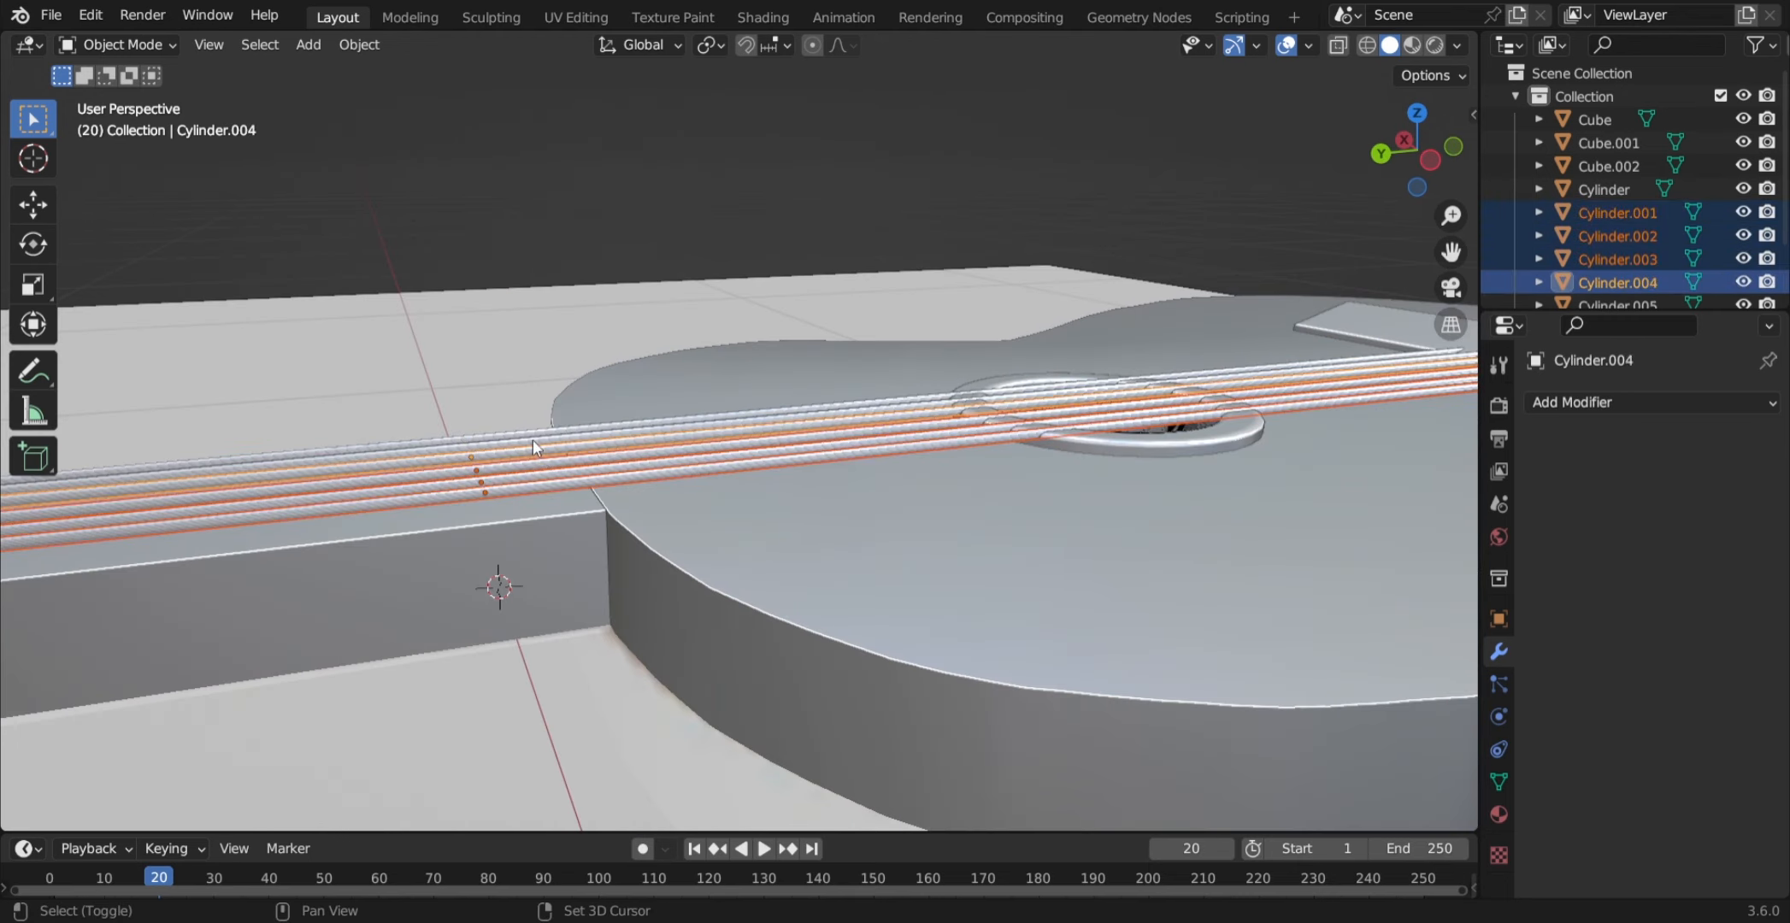
left_click(531, 436, "shift")
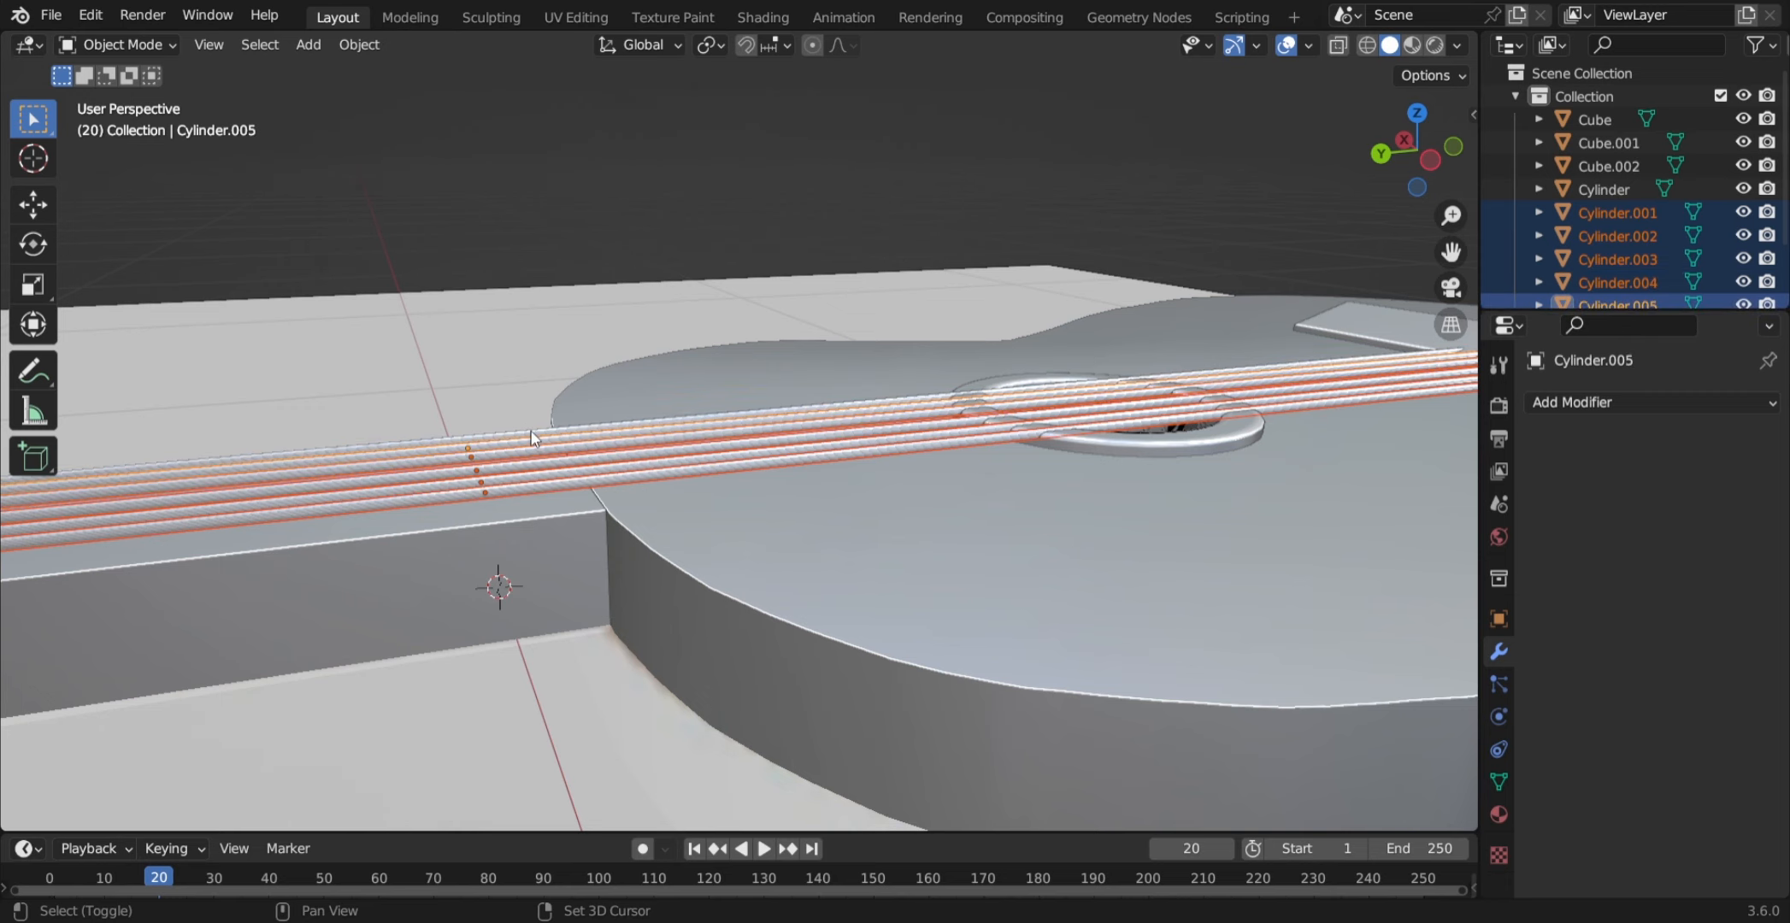
left_click(531, 438, "shift")
middle_click_drag(594, 456, 567, 440)
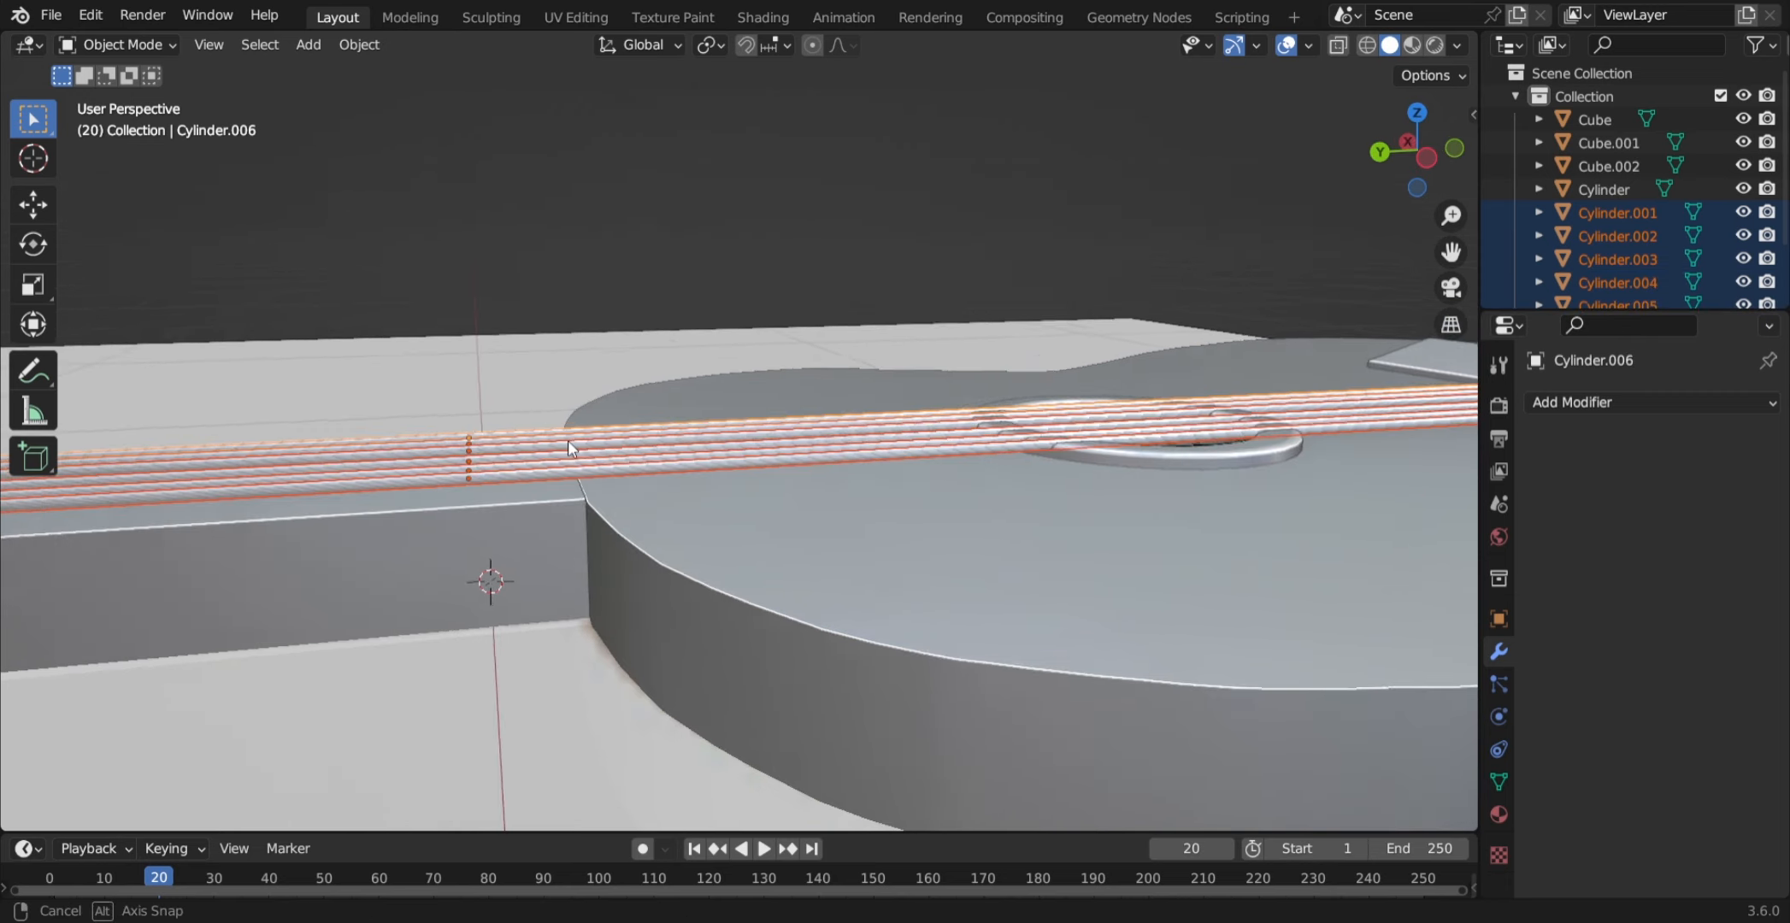
key("g")
key("z")
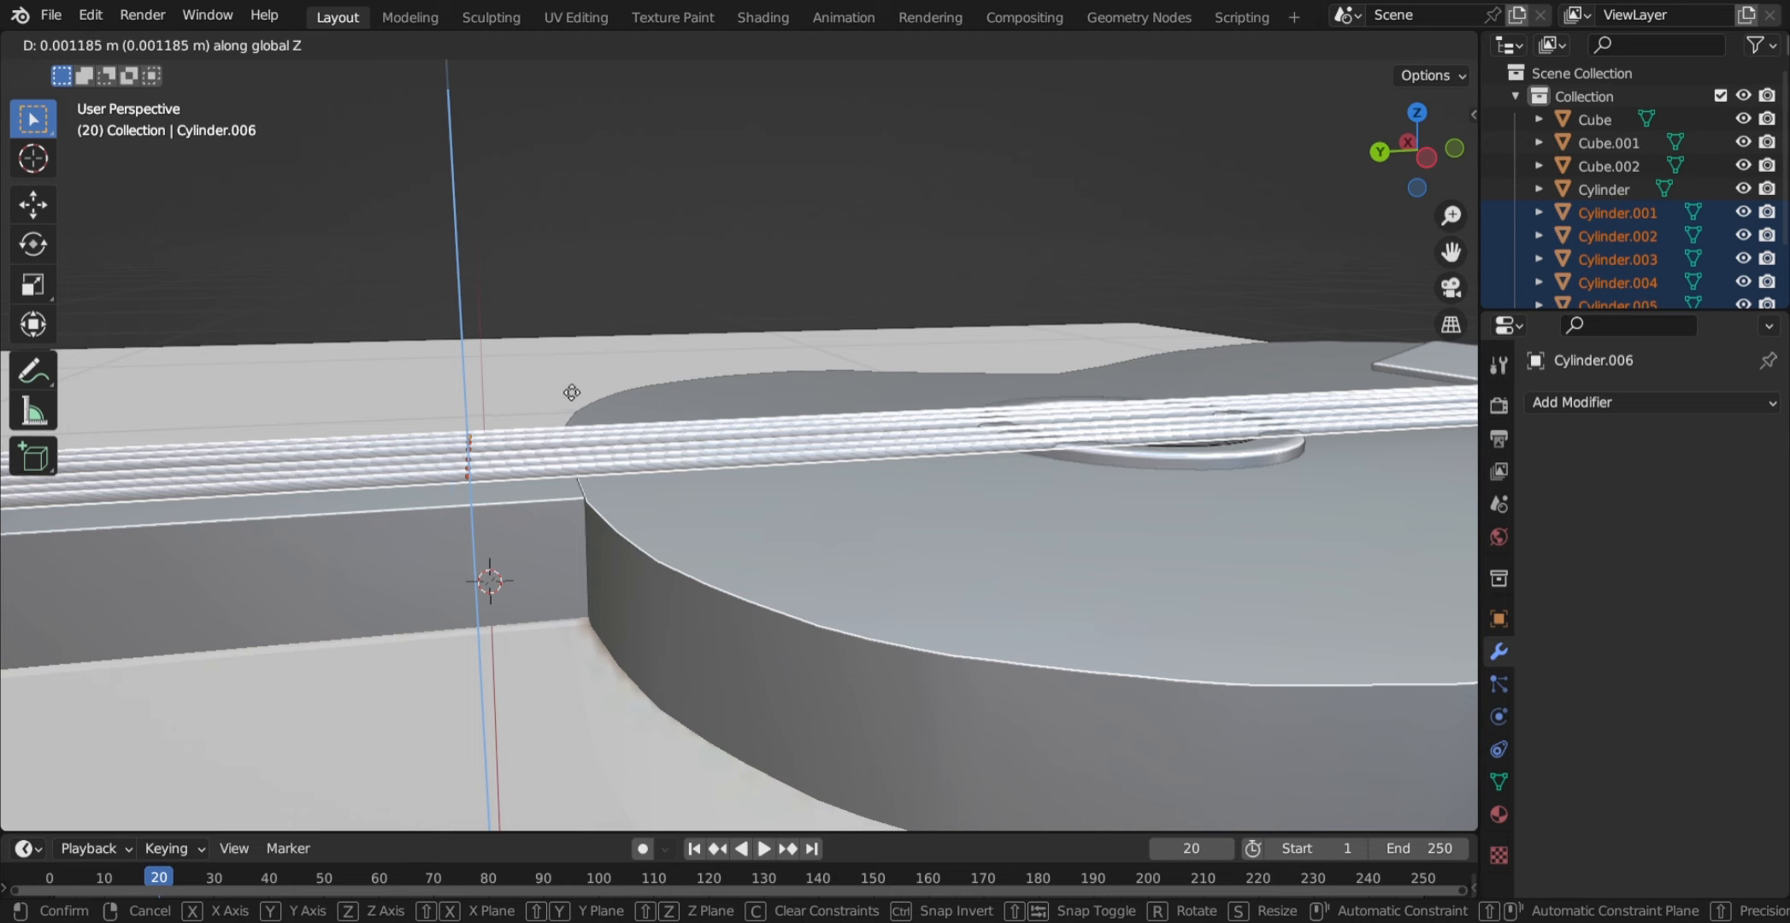
left_click(594, 230)
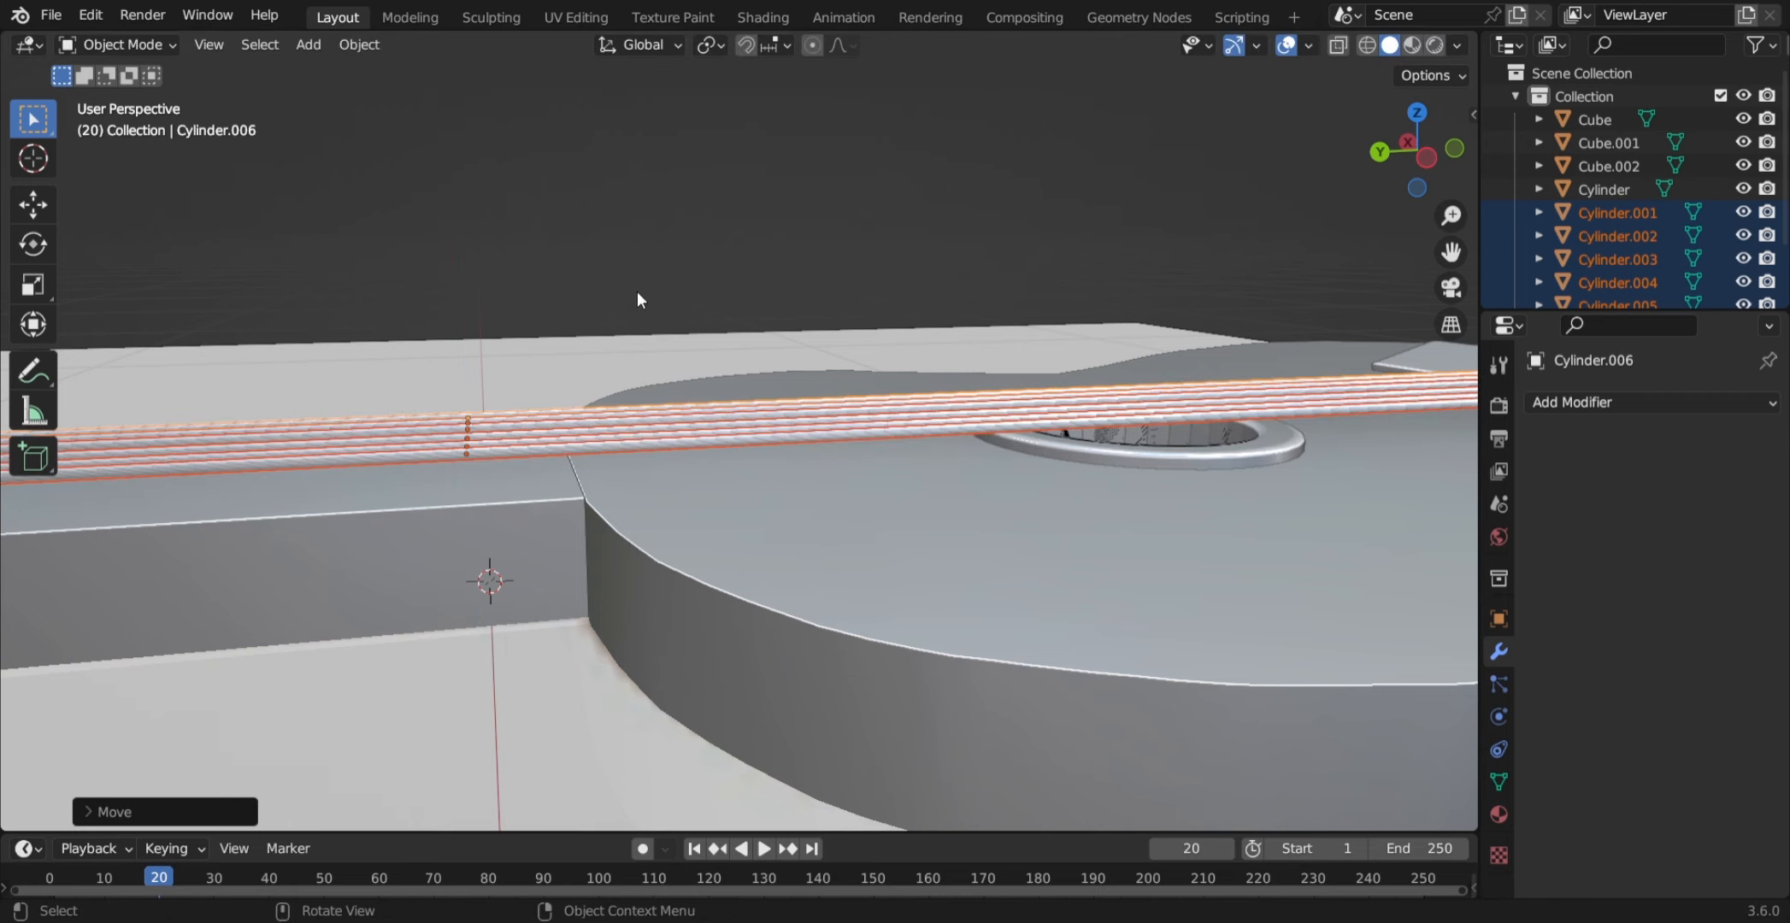
- Add a cylinder mesh and move it along Y to the bridge
middle_click_drag(636, 290, 627, 460, "shift")
scroll(1196, 450, "up", 2)
scroll(624, 460, "down", 8)
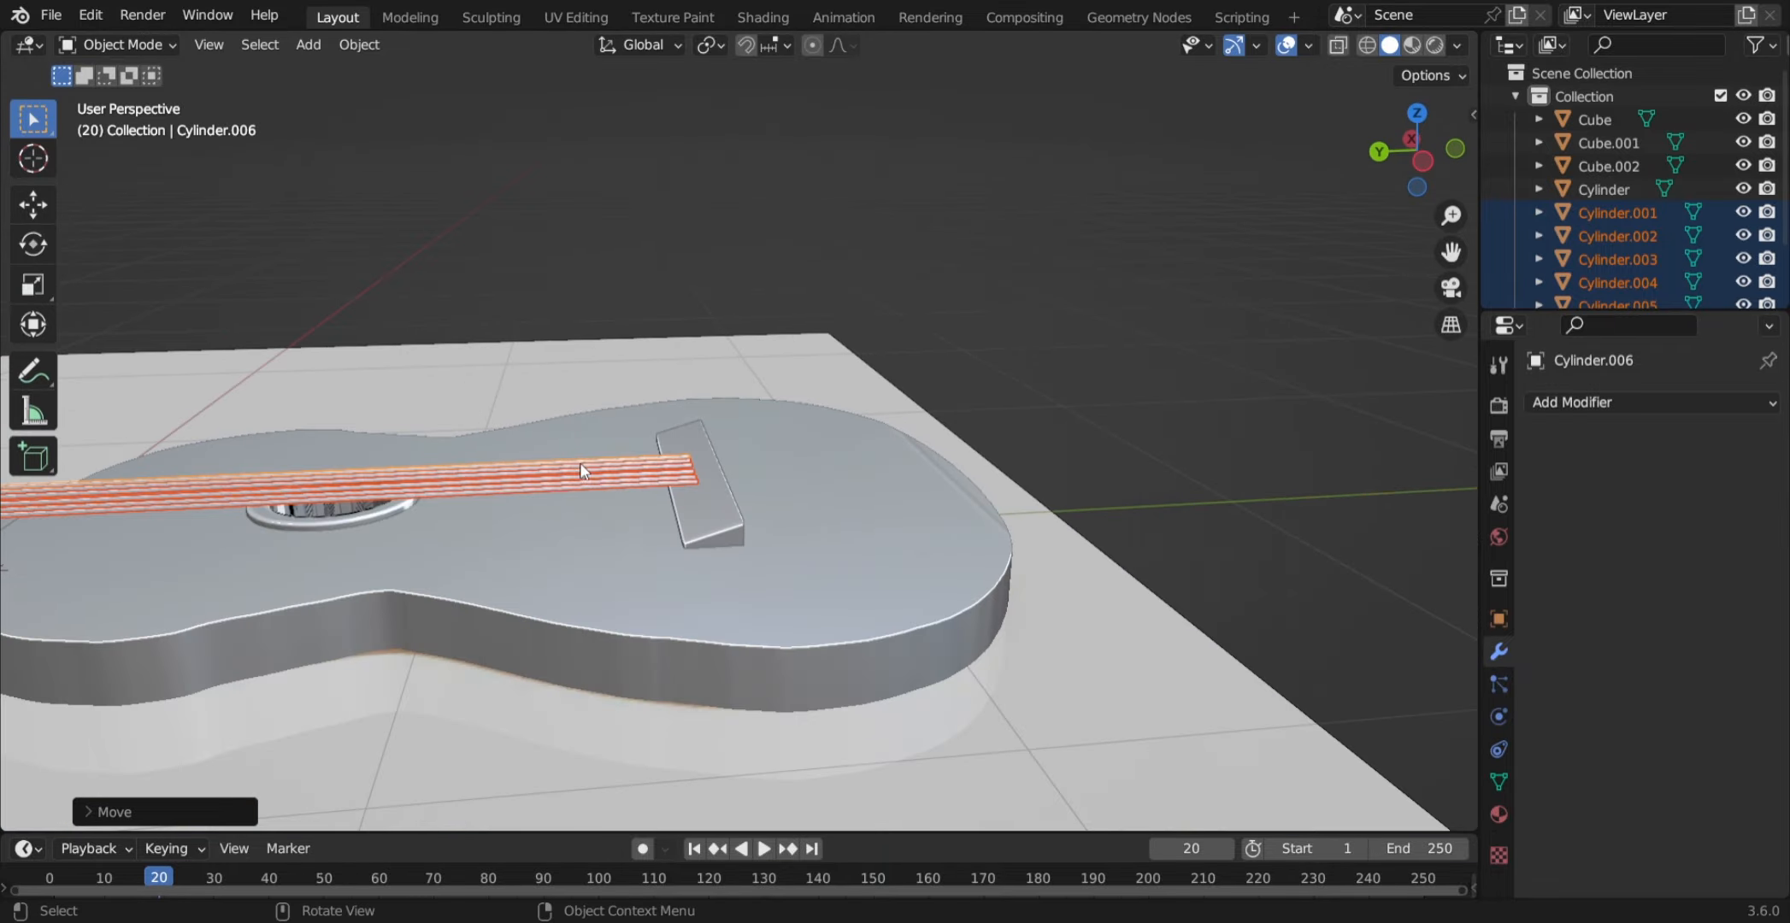
left_click(536, 301)
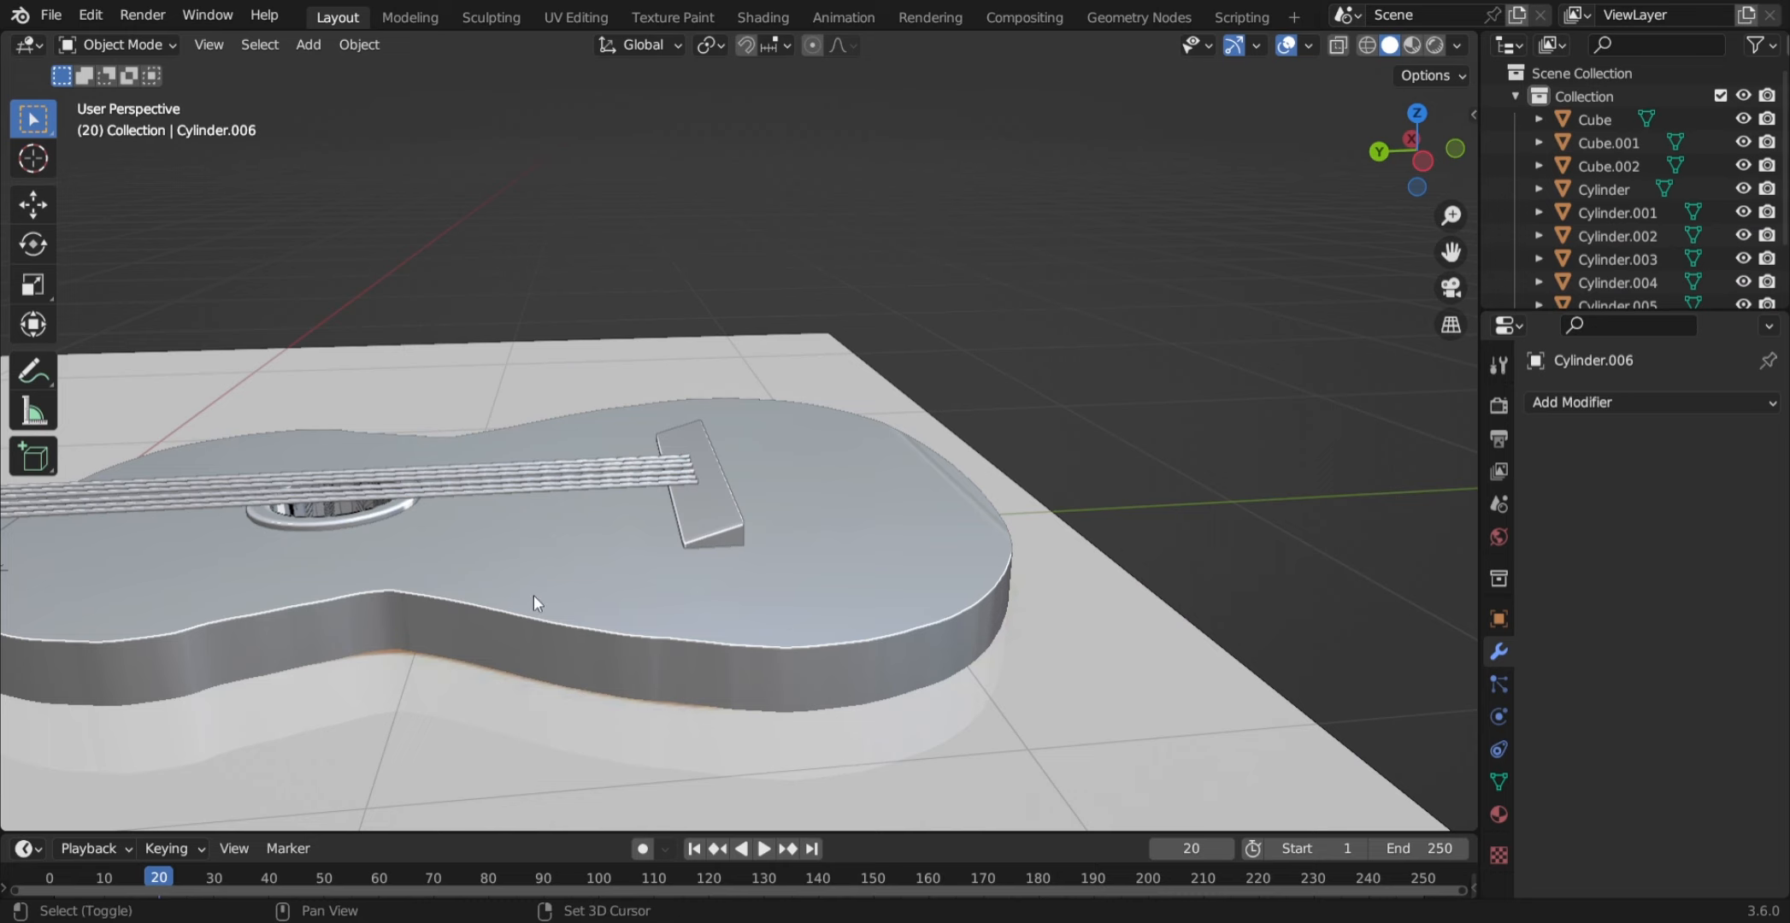
key("shift+a")
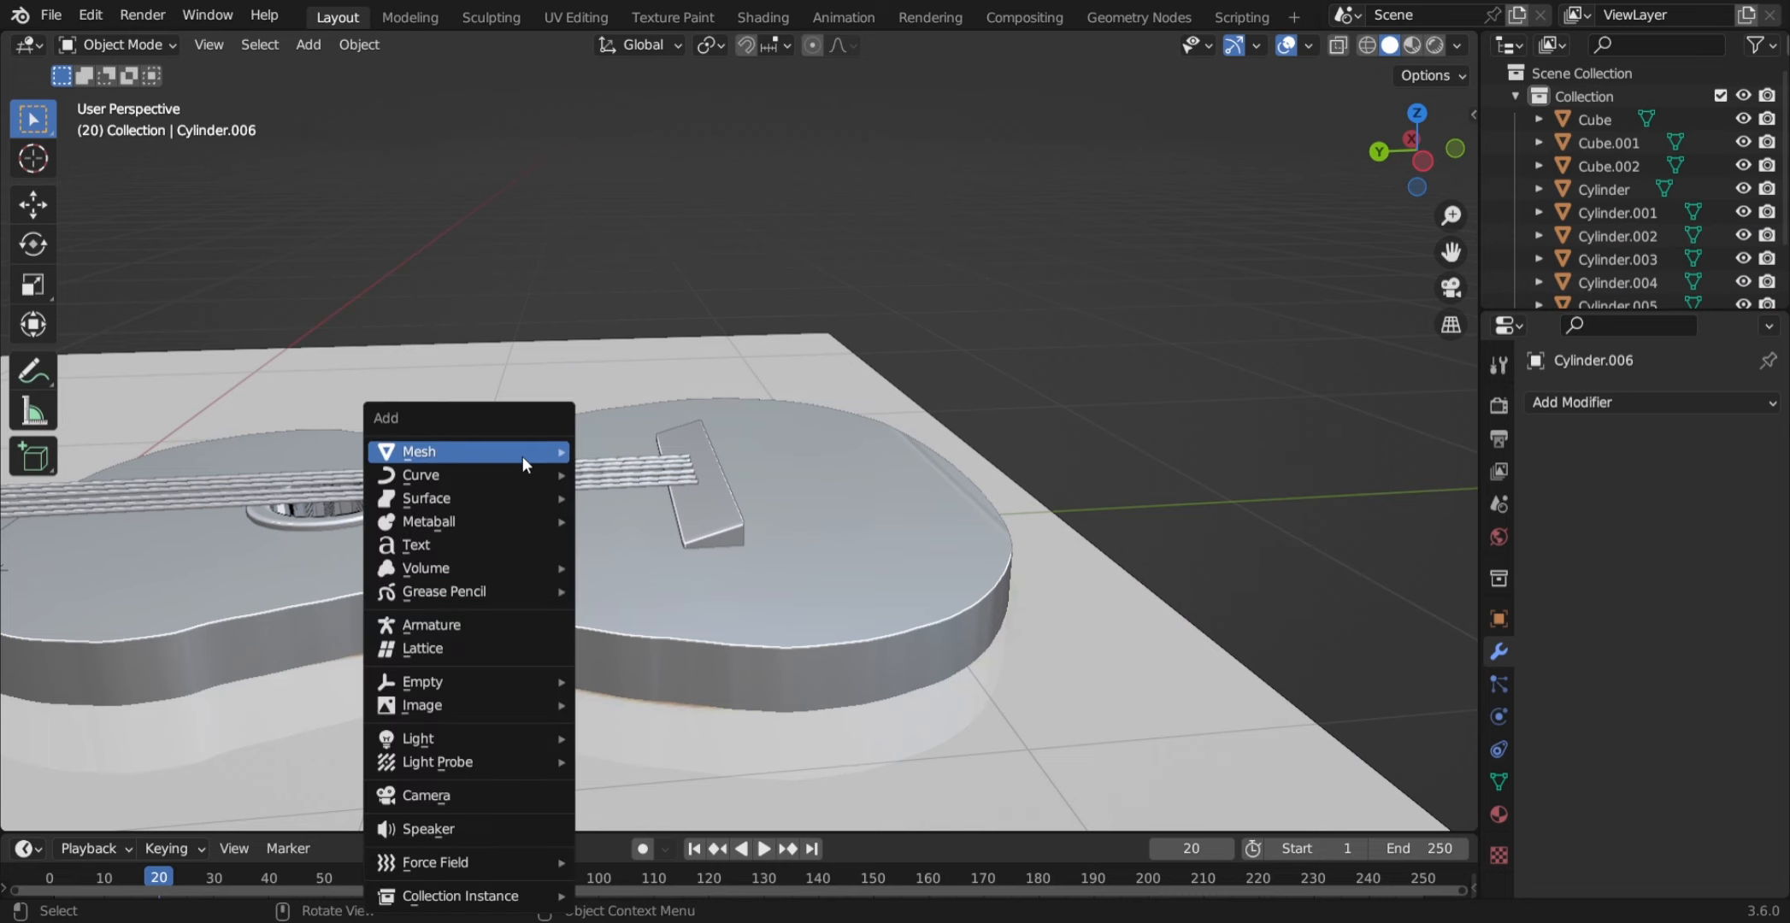
mouse_move(521, 453)
left_click(662, 568)
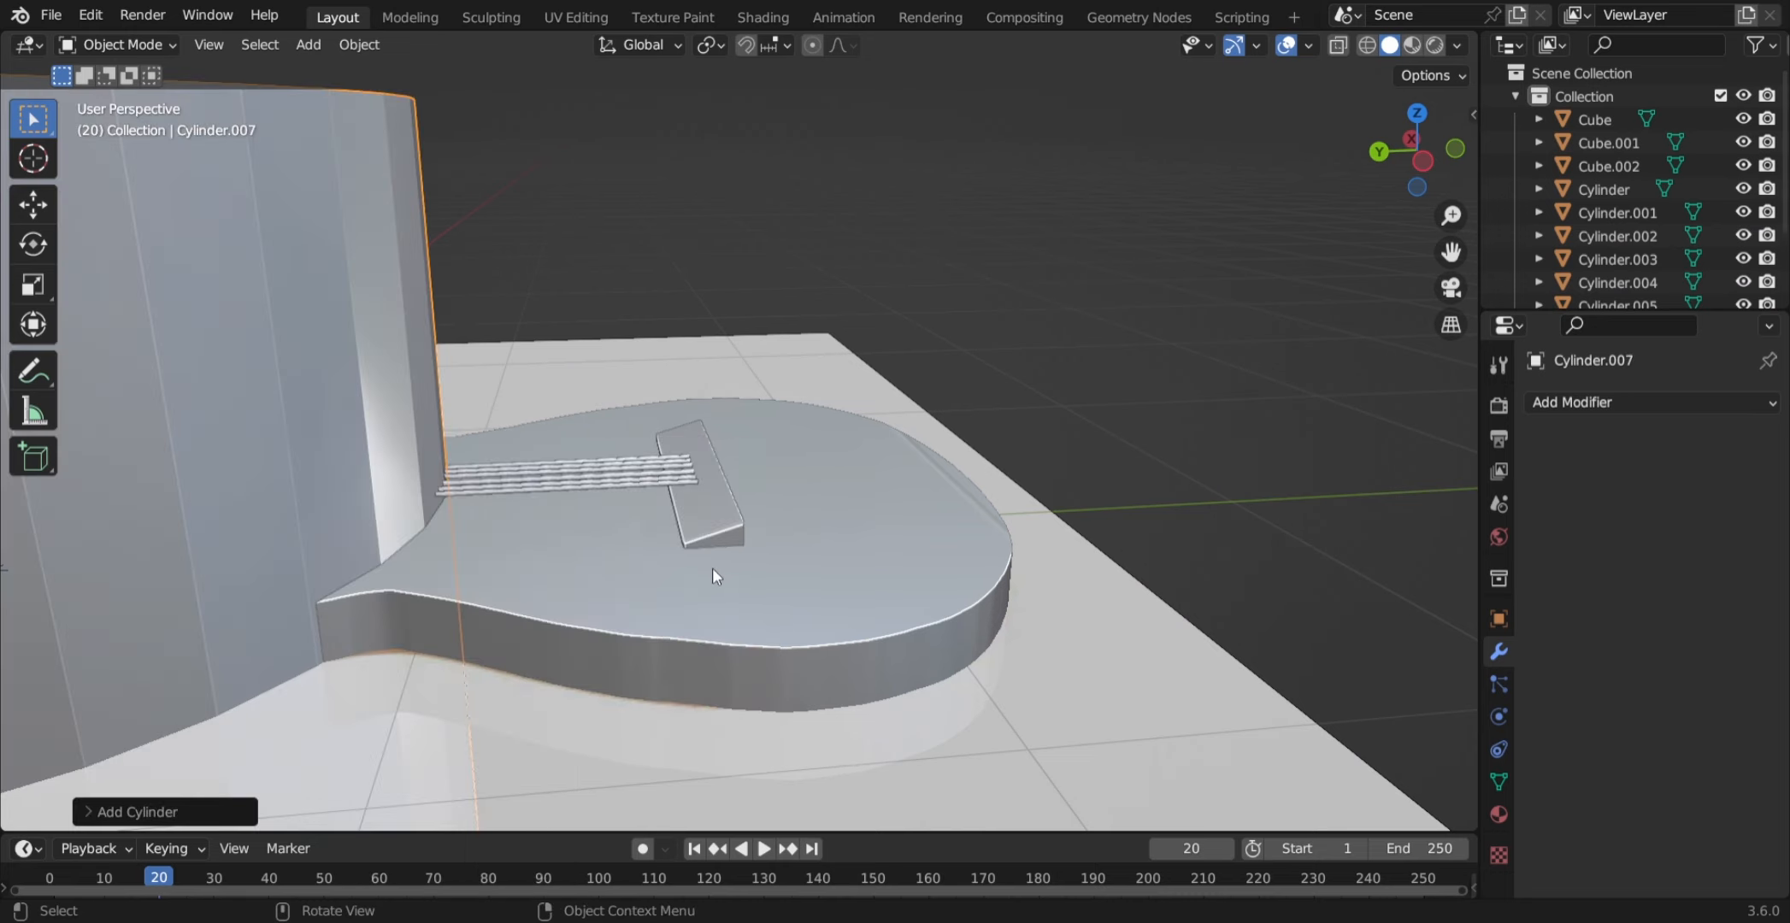
key("g")
key("y")
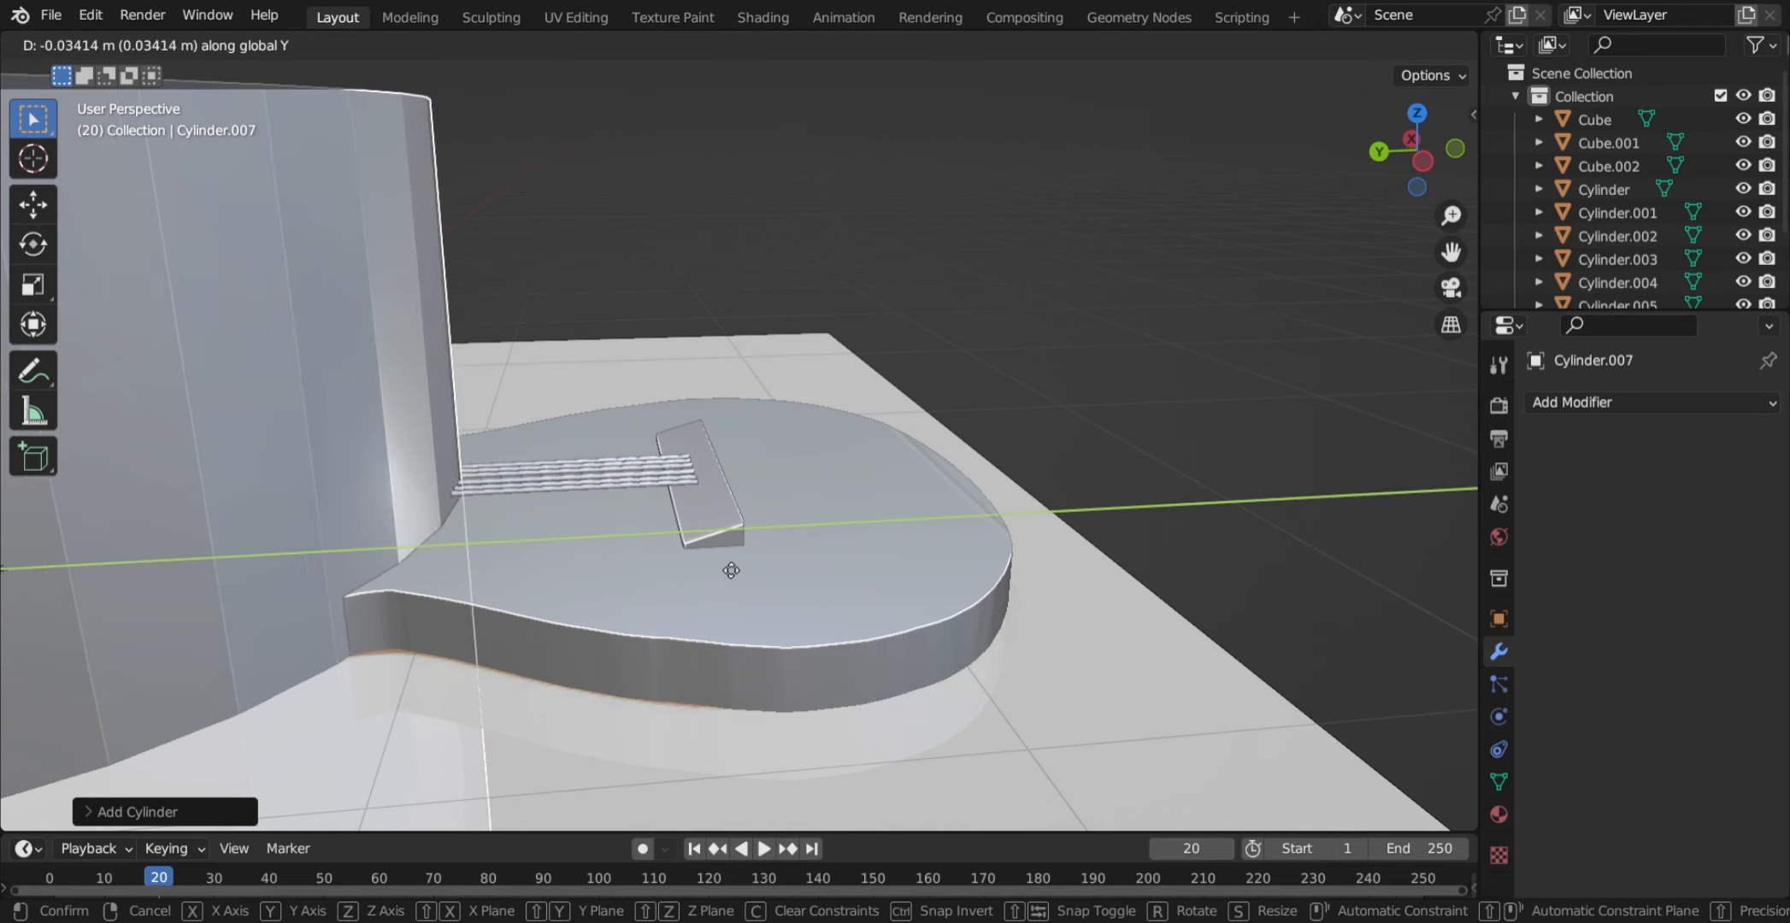
left_click(1399, 544)
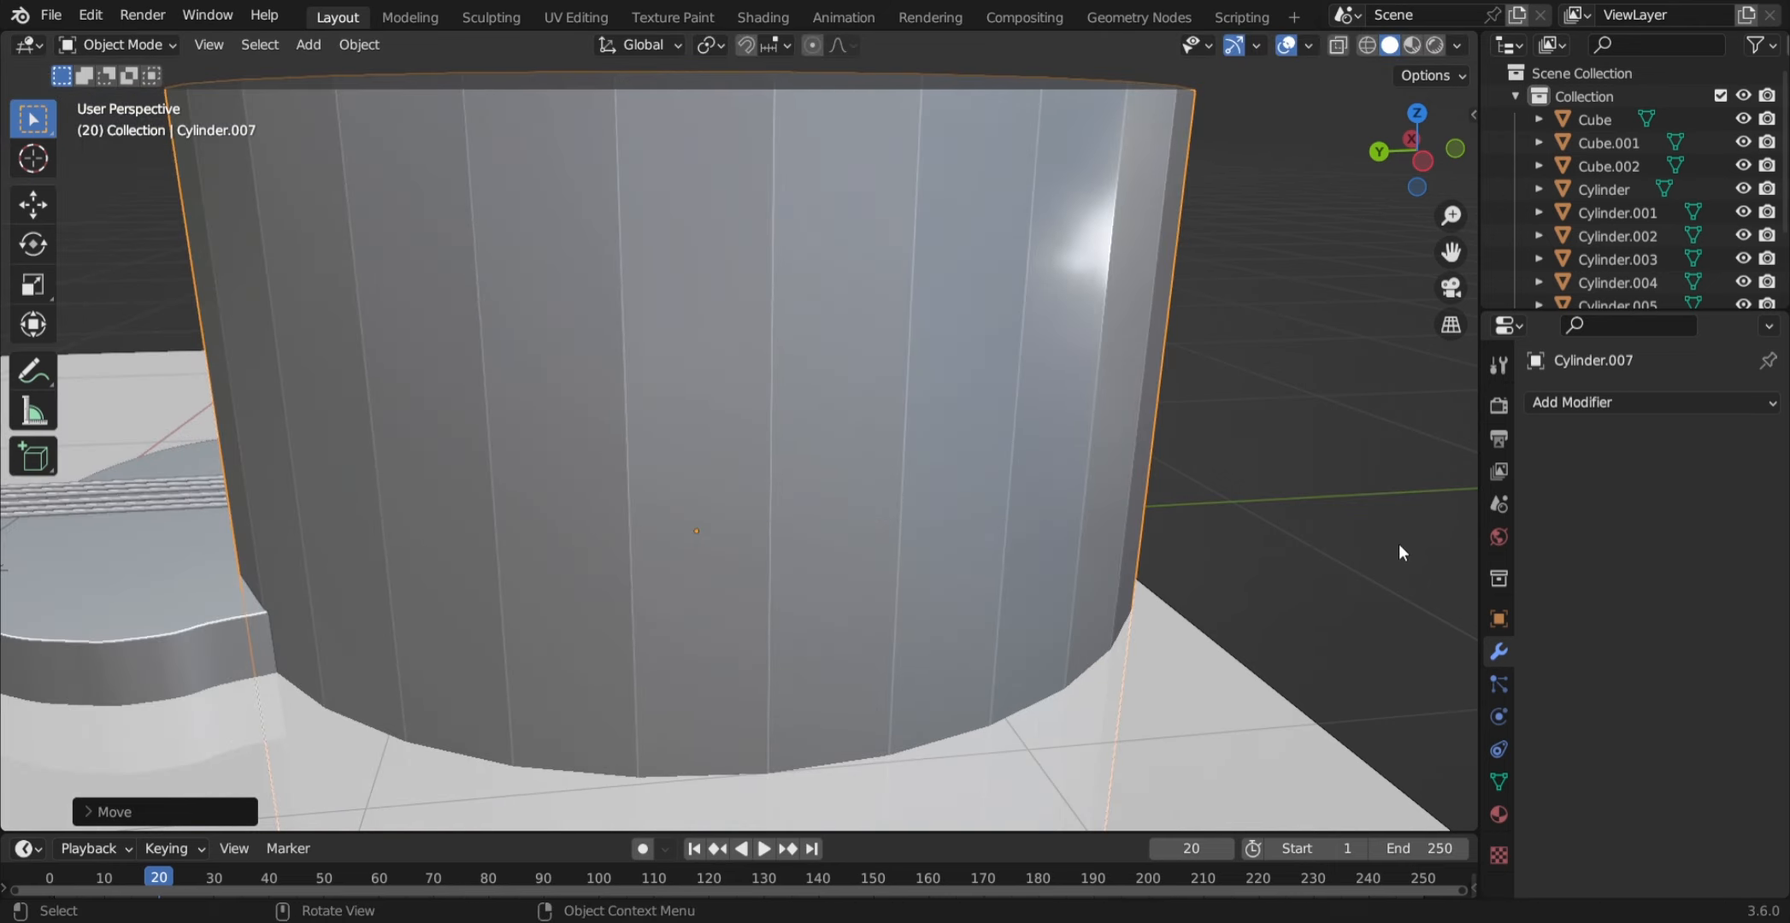
- Scale the new cylinder down to a small peg and raise it along Z above the bridge surface
key("s")
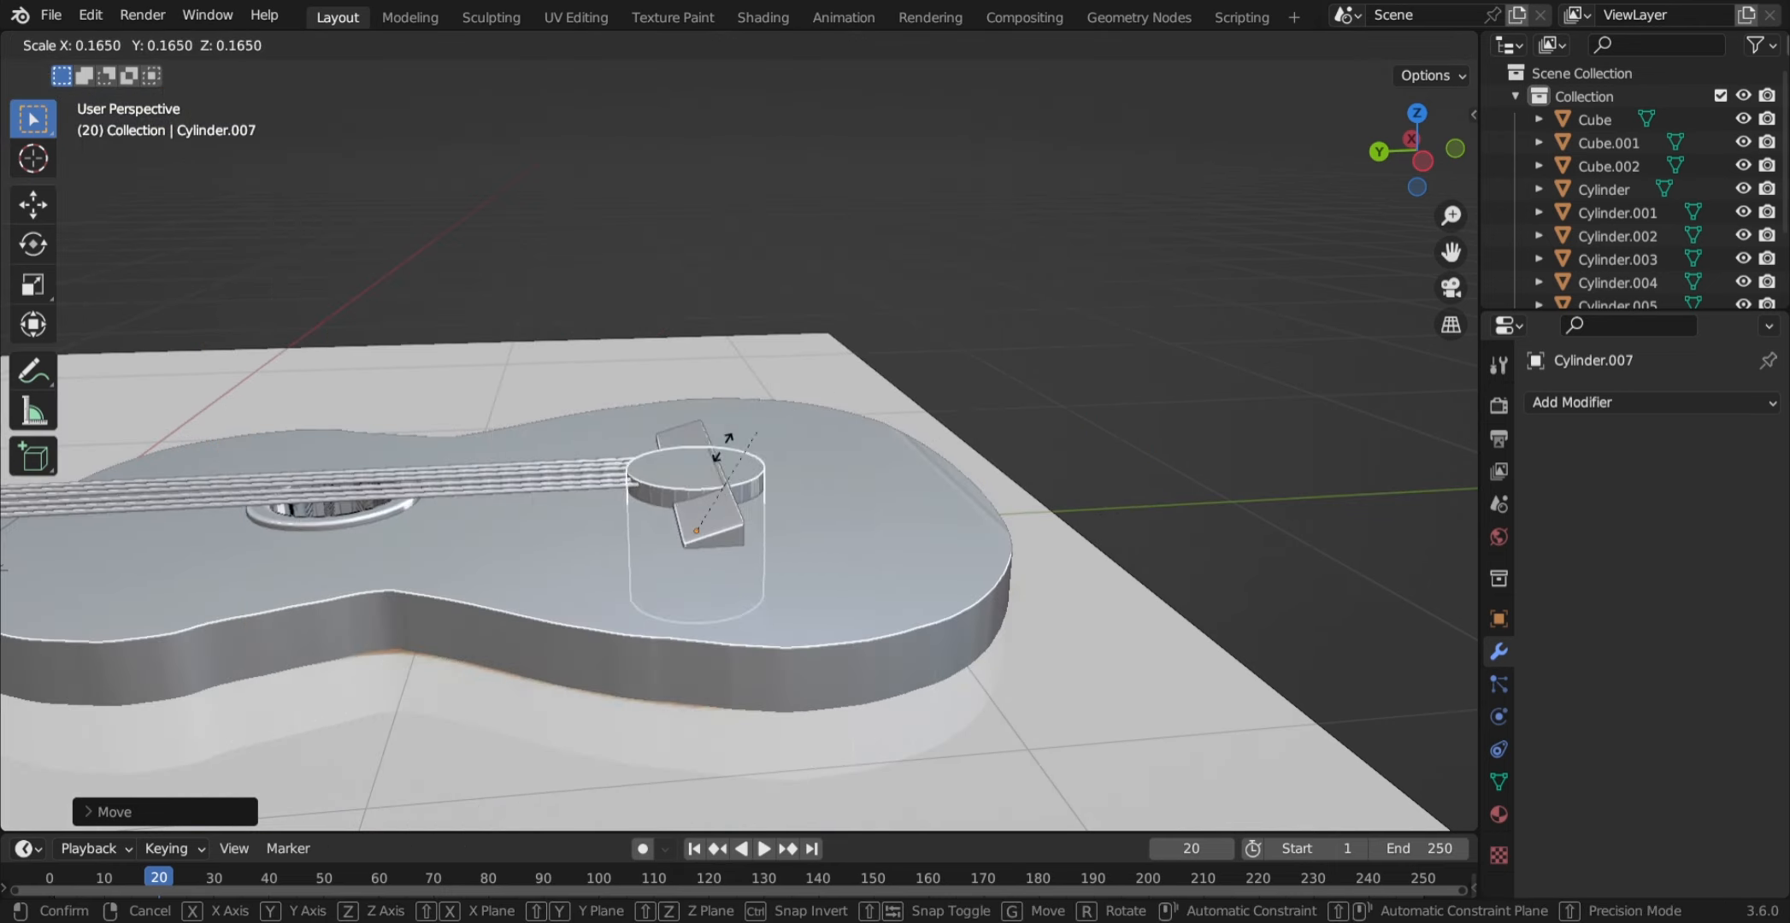
left_click(703, 505)
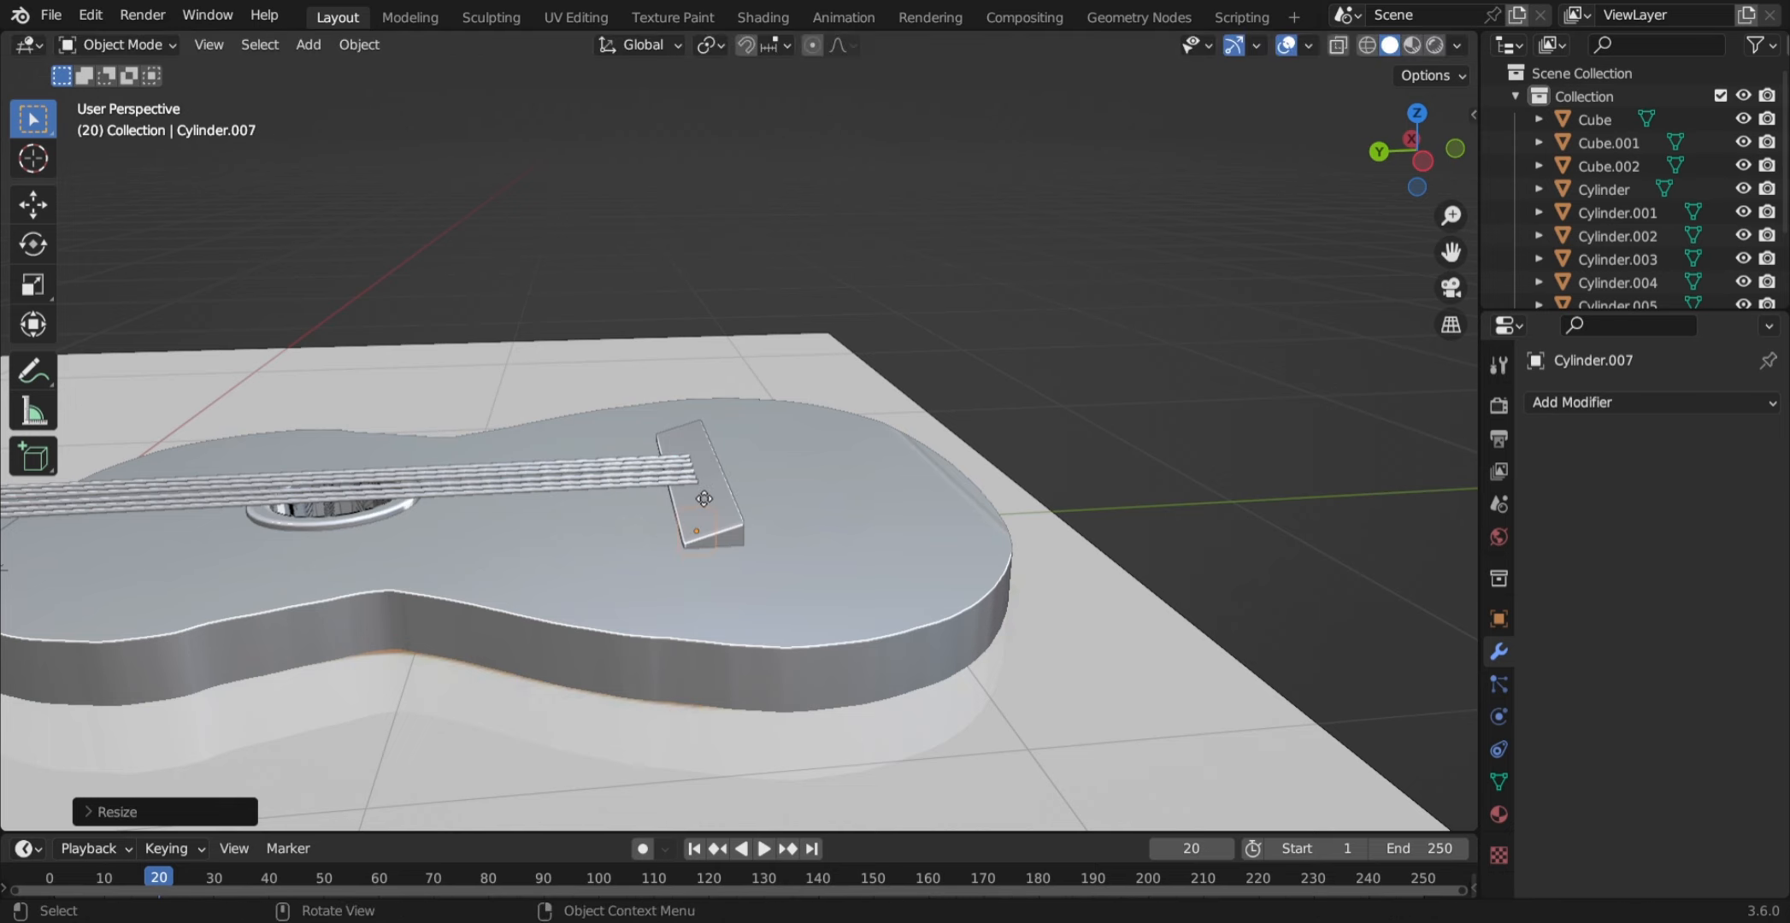
key("g")
key("z")
left_click(714, 466)
scroll(714, 464, "up", 2)
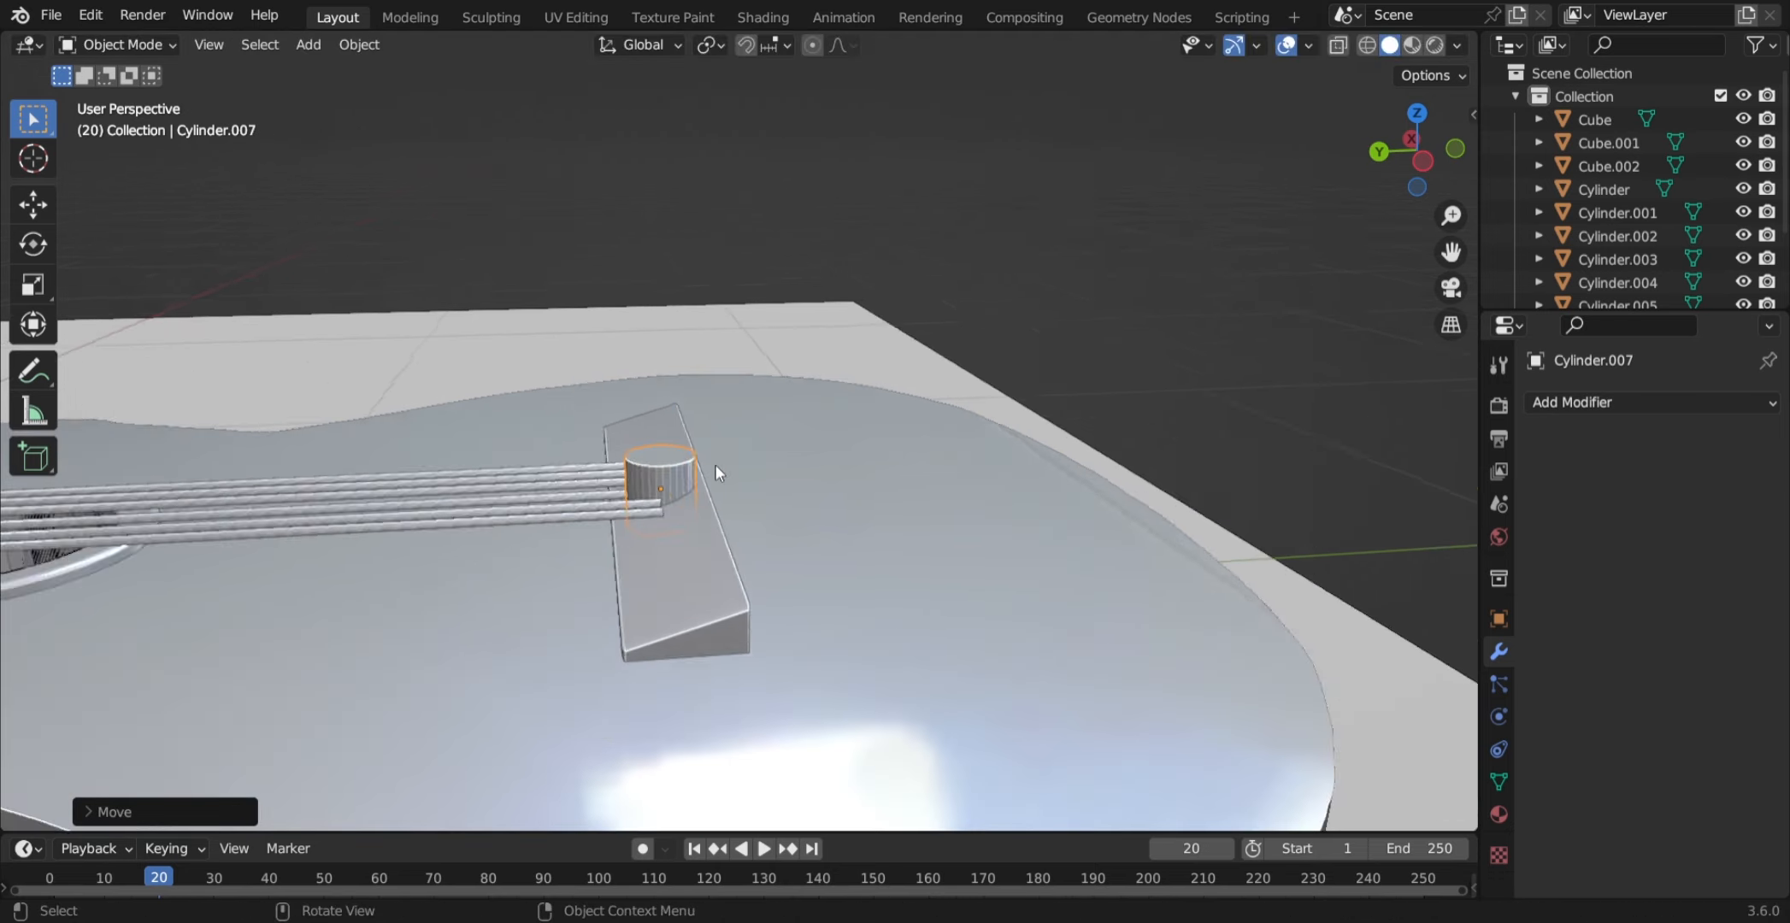
scroll(714, 464, "up", 3)
middle_click_drag(714, 464, 923, 428)
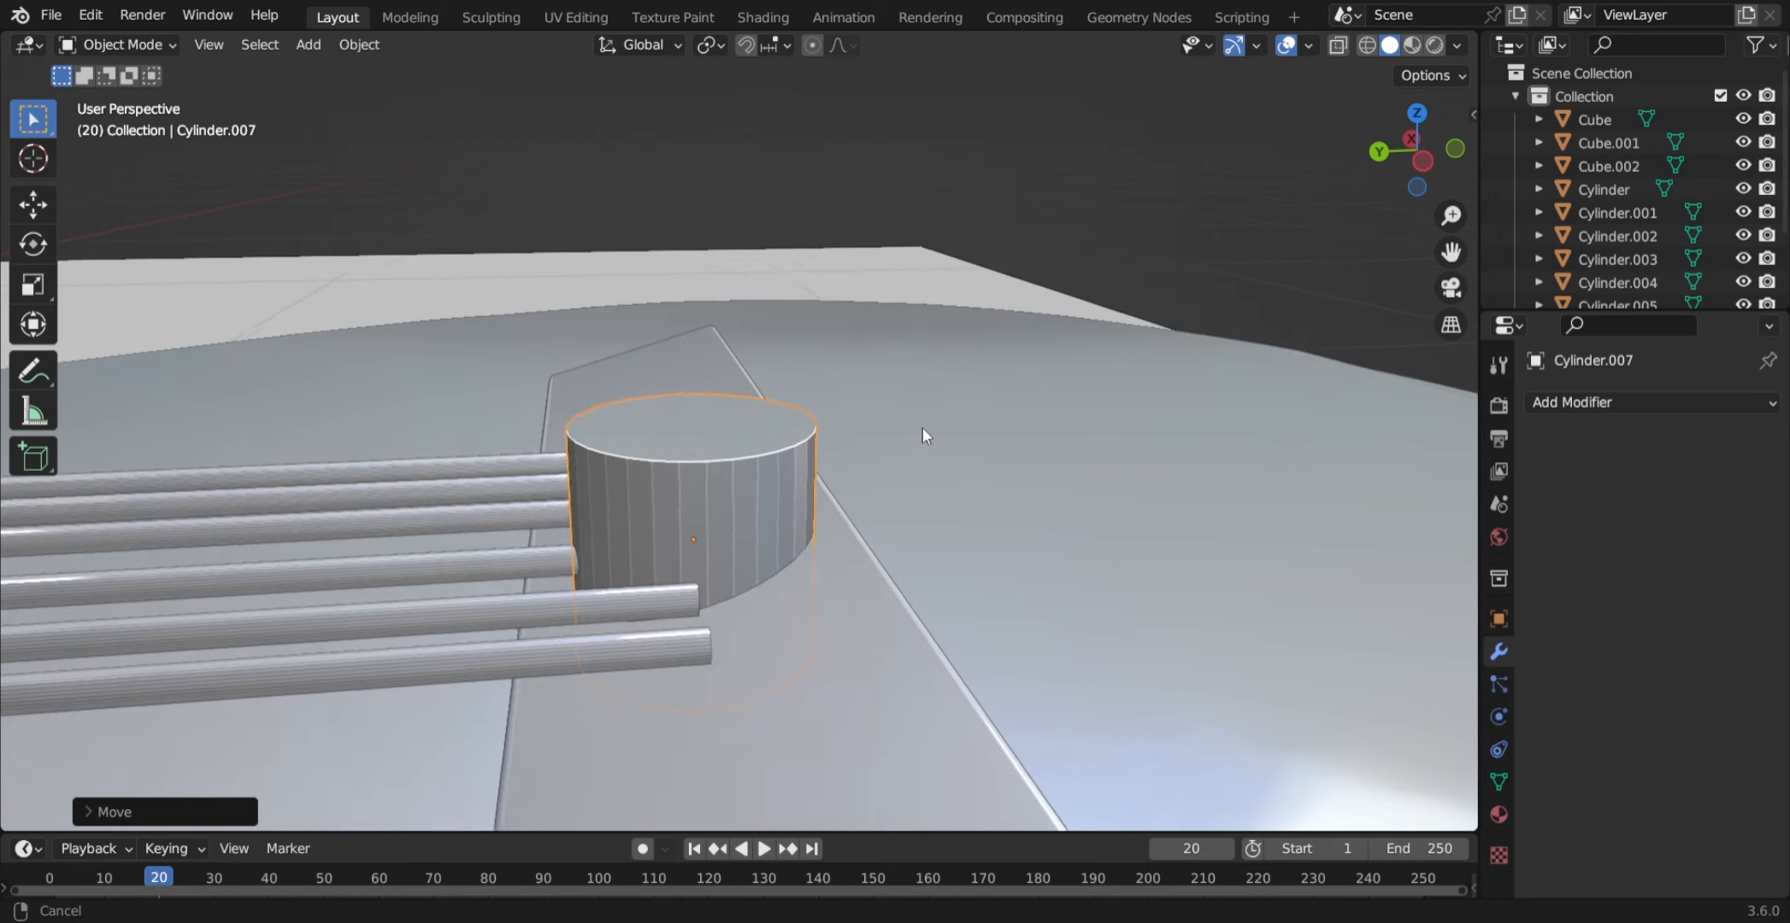
- Shrink the bridge cylinder further to peg size and raise it along Z to the level of the string ends
scroll(872, 469, "up", 4)
key("s")
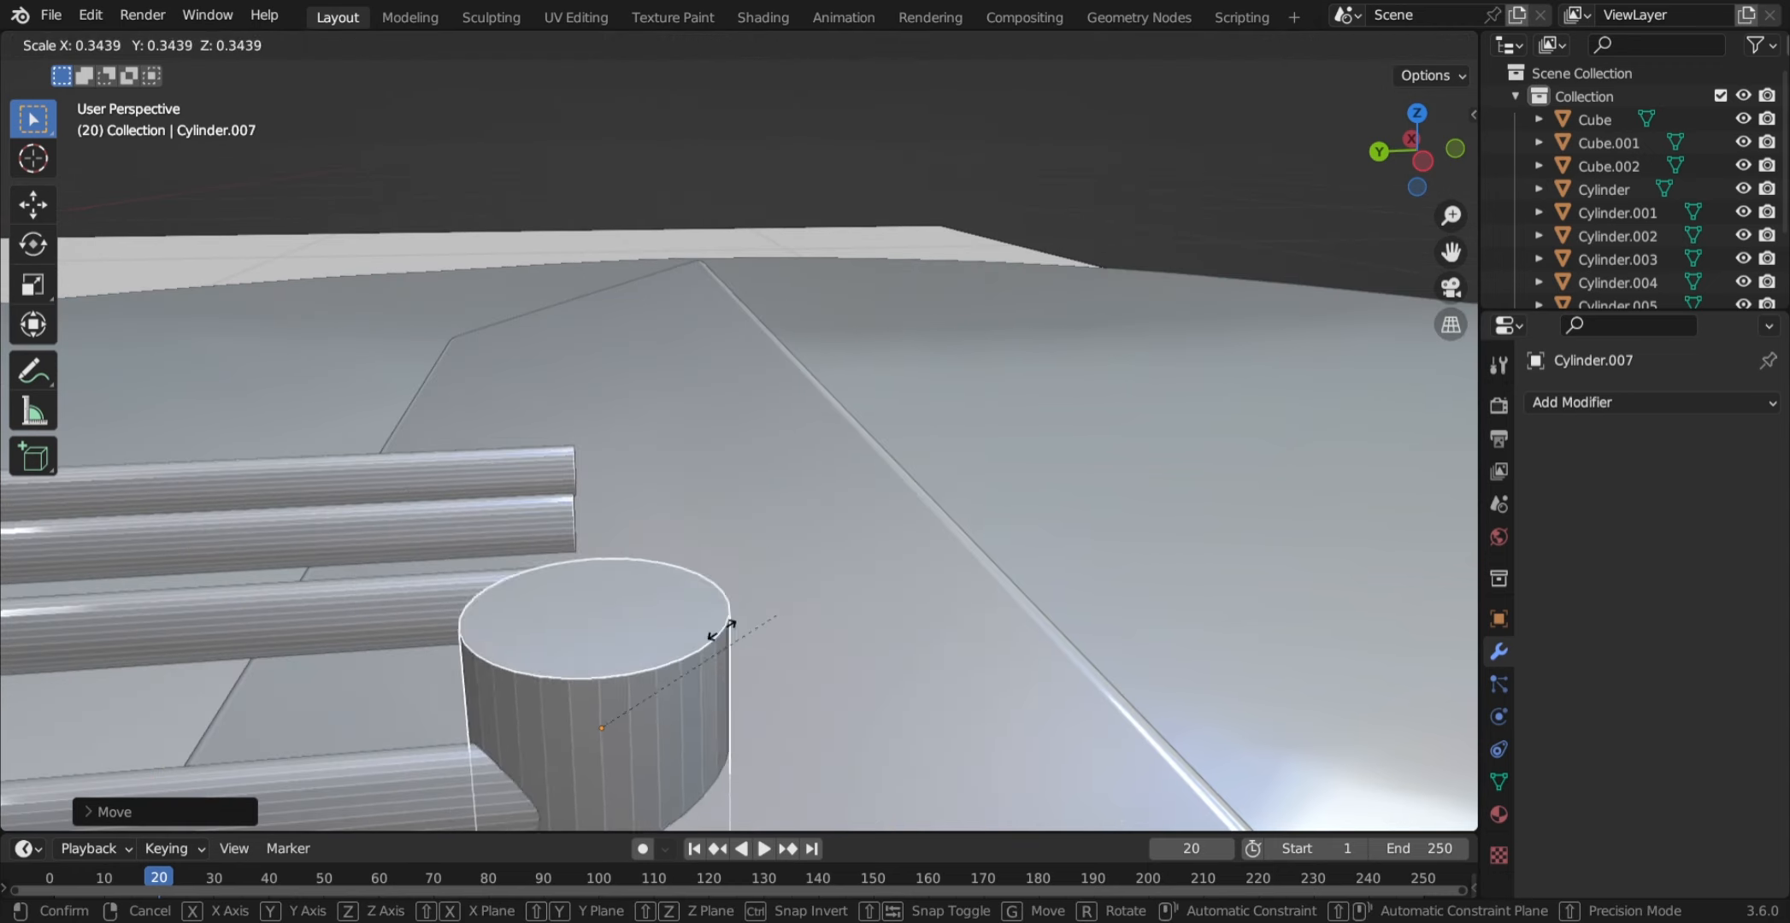
left_click(677, 643)
key("g")
key("z")
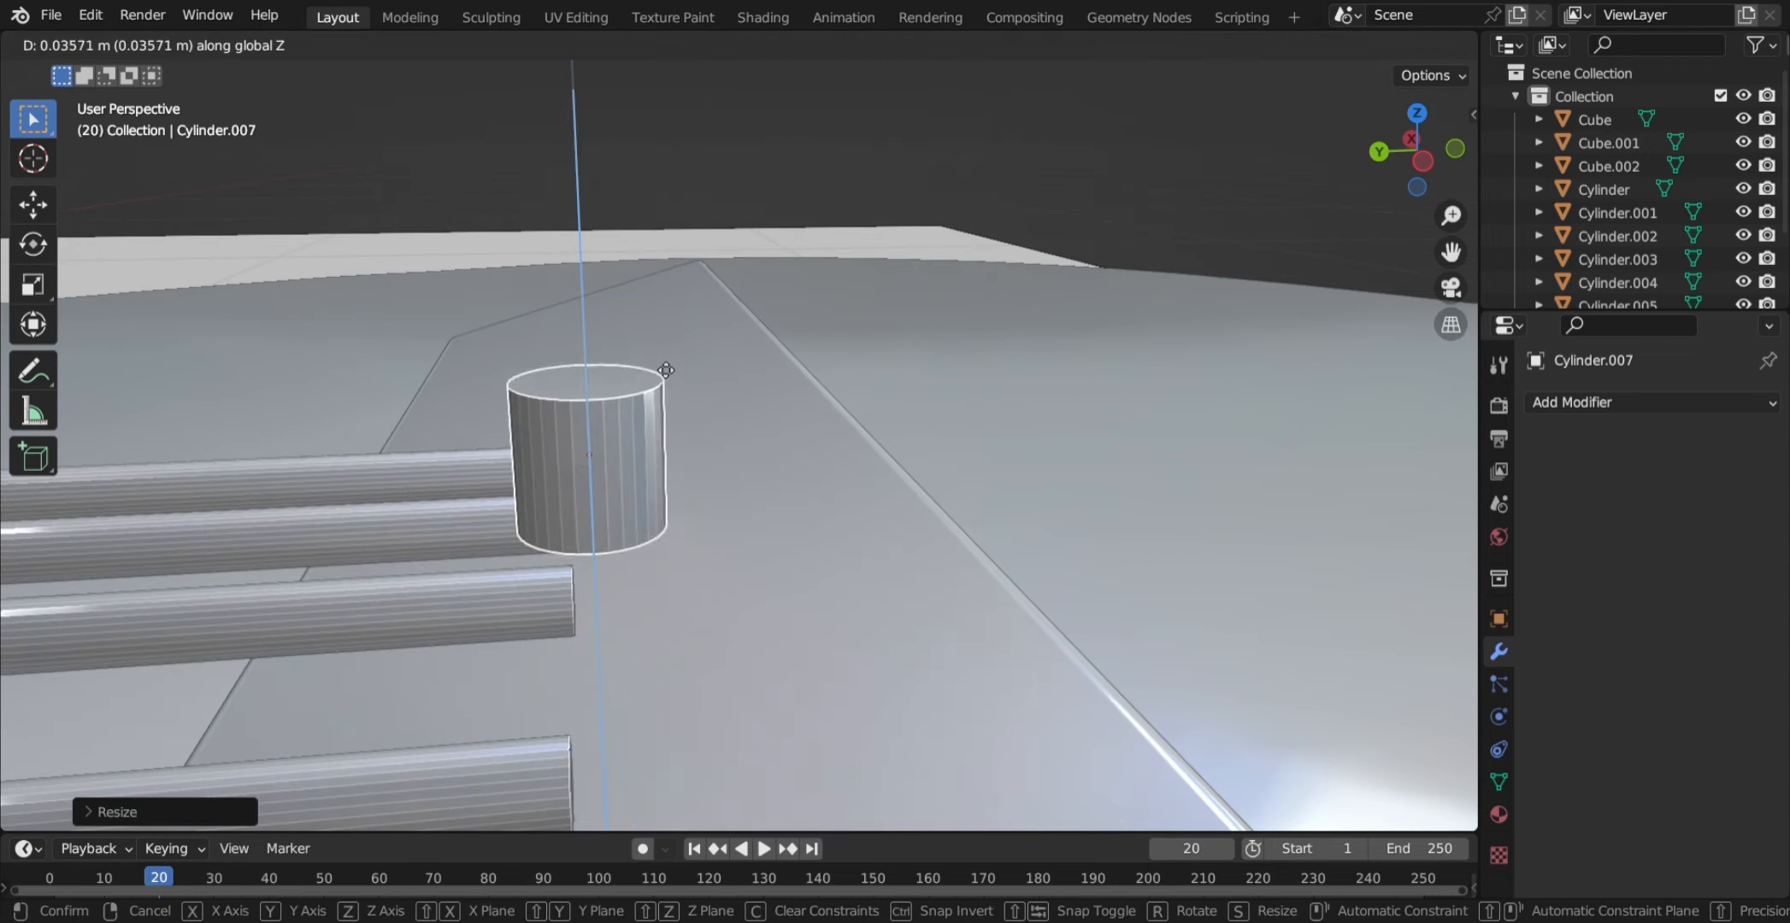
left_click(871, 451)
key("s")
left_click(578, 451)
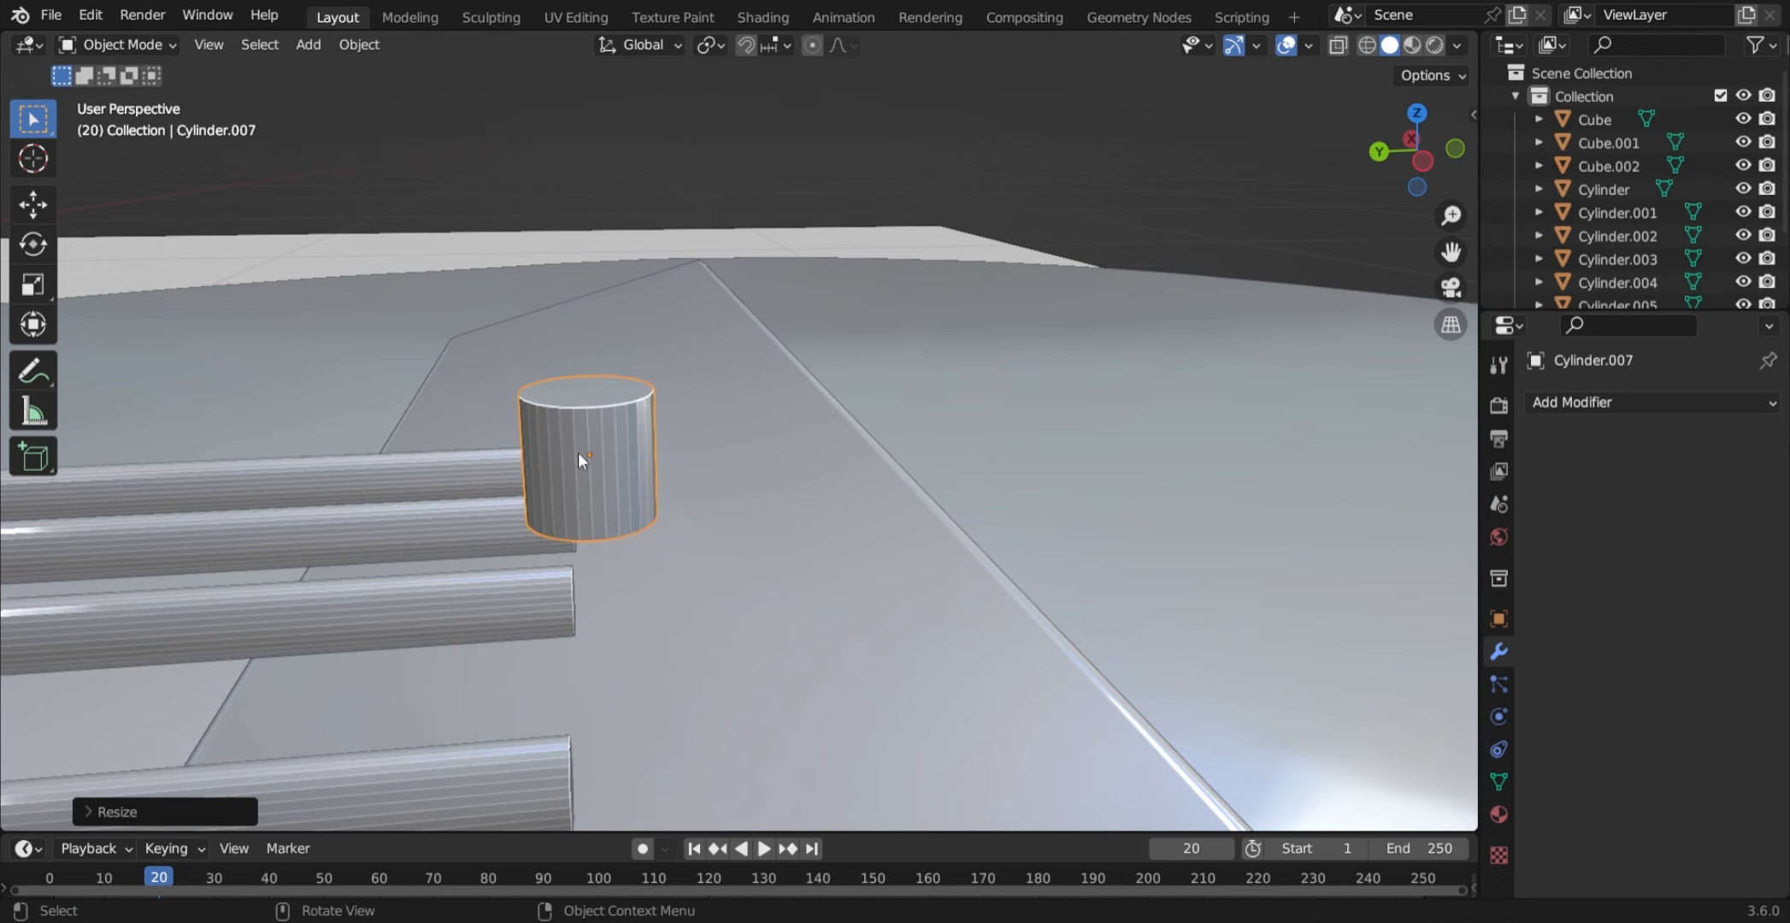
- Apply Shade Auto Smooth to the sixth, fifth and fourth strings
middle_click_drag(576, 452, 552, 615)
left_click(568, 450)
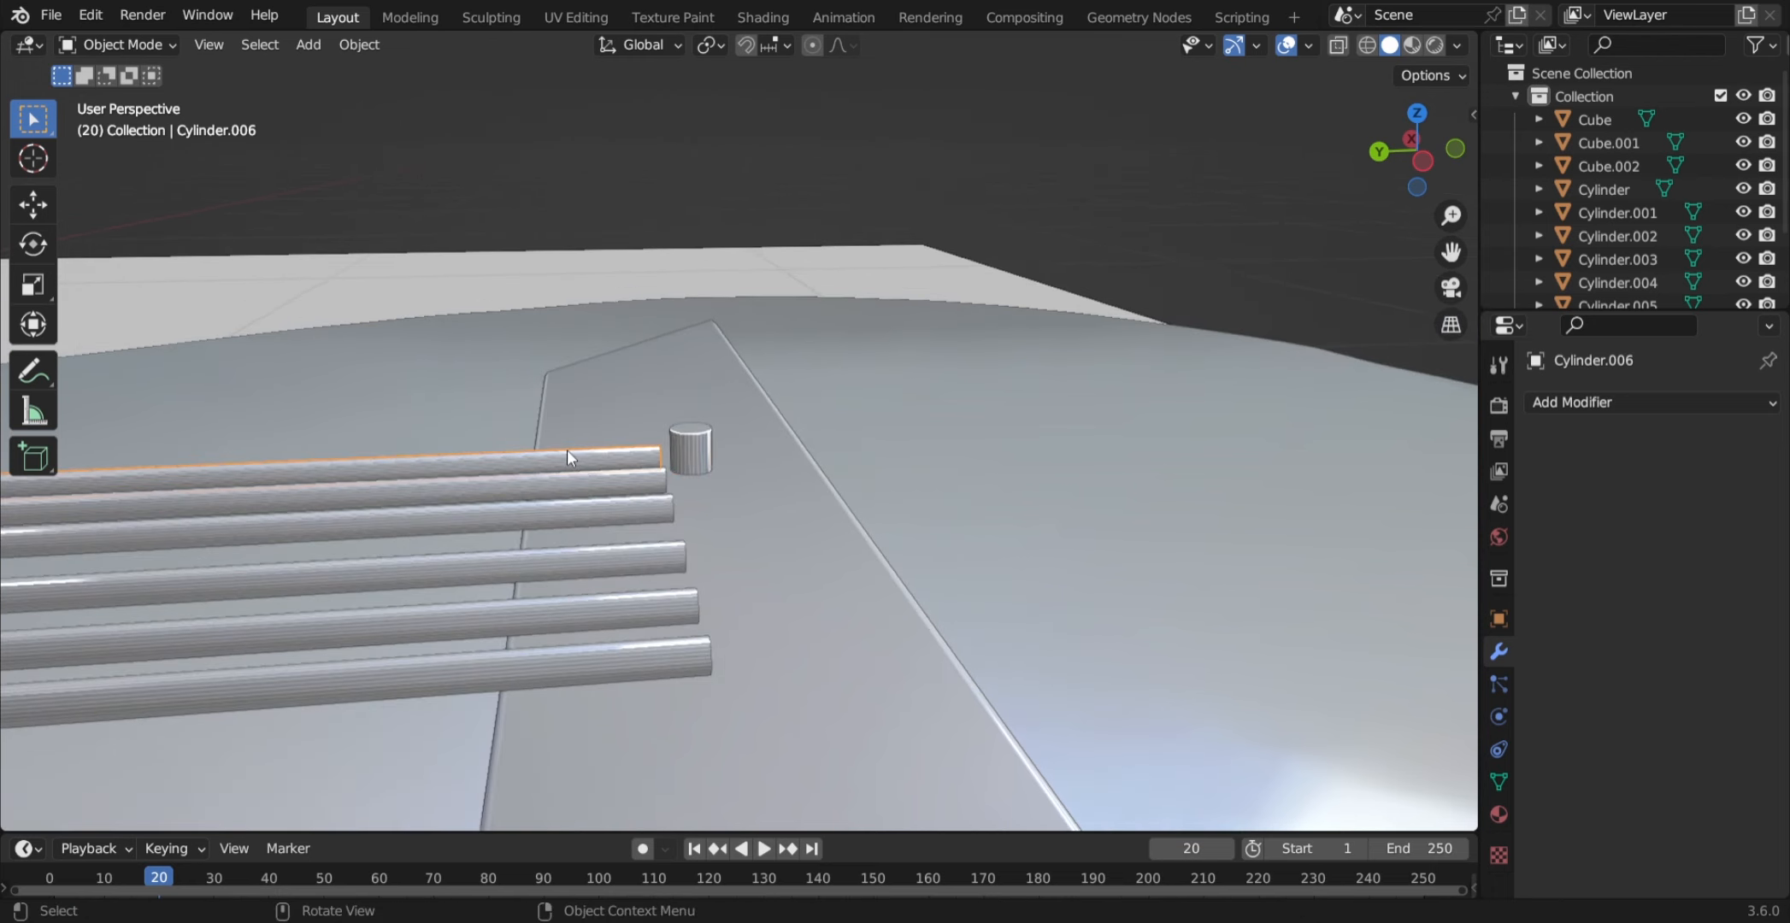
right_click(566, 451)
left_click(567, 450)
left_click(579, 482)
right_click(578, 482)
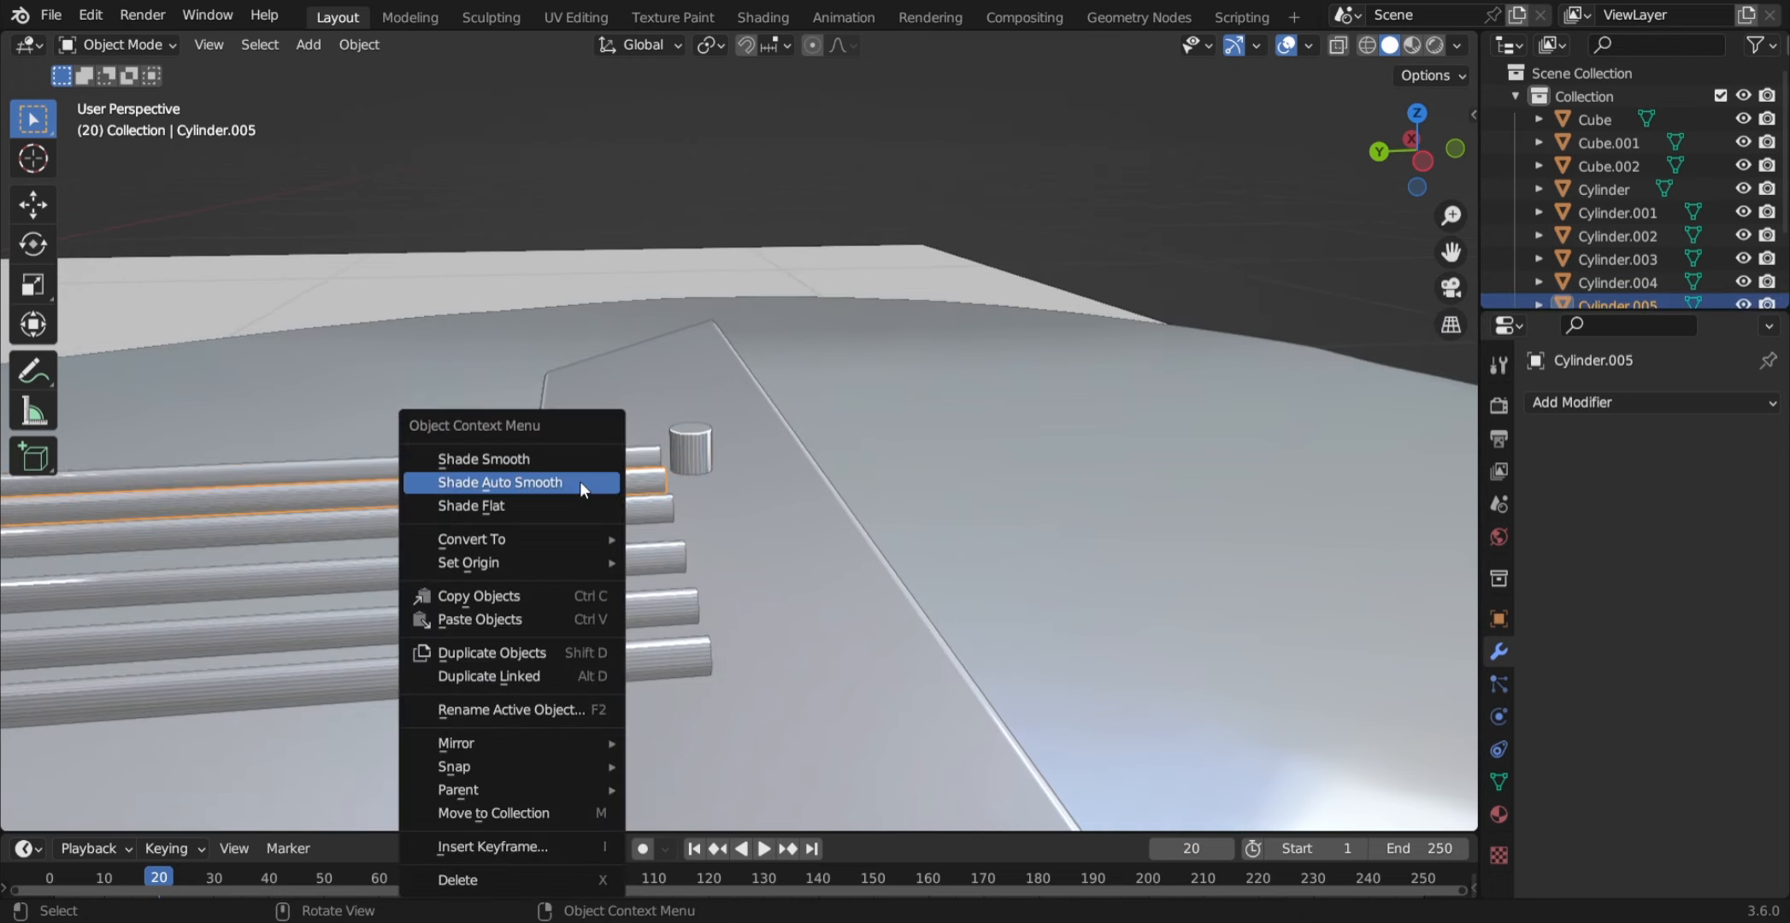
left_click(579, 482)
left_click(582, 501)
right_click(582, 501)
left_click(582, 500)
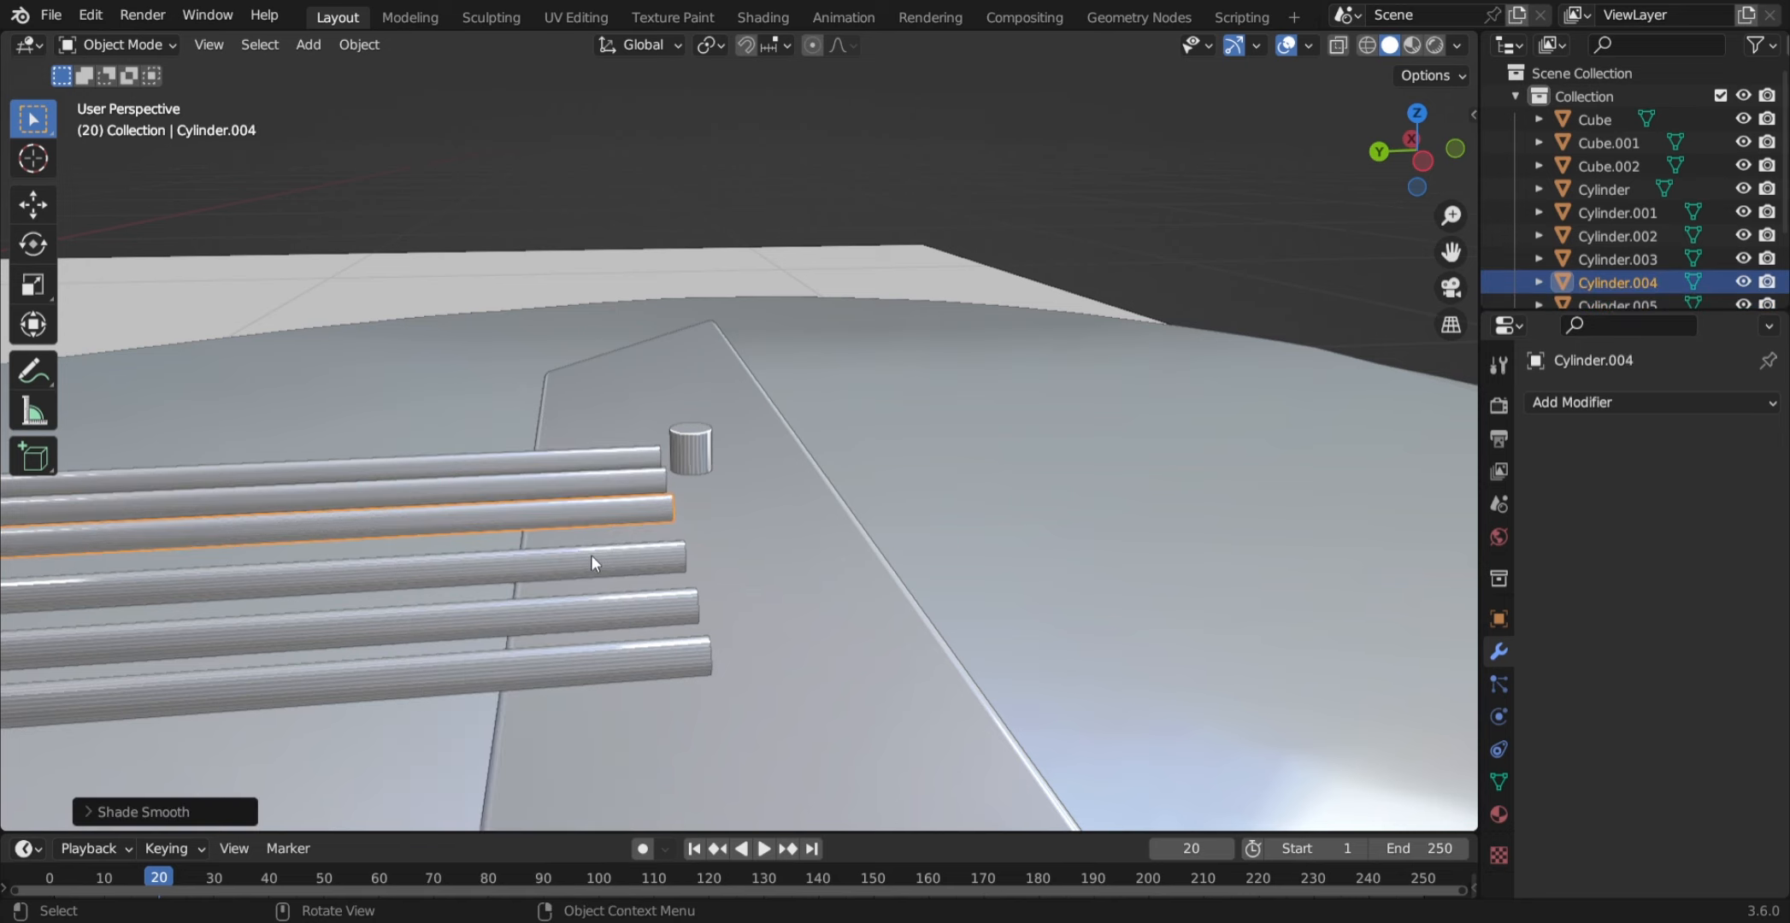
- Apply Shade Auto Smooth to the third, second and first strings
left_click(595, 563)
right_click(594, 563)
left_click(574, 503)
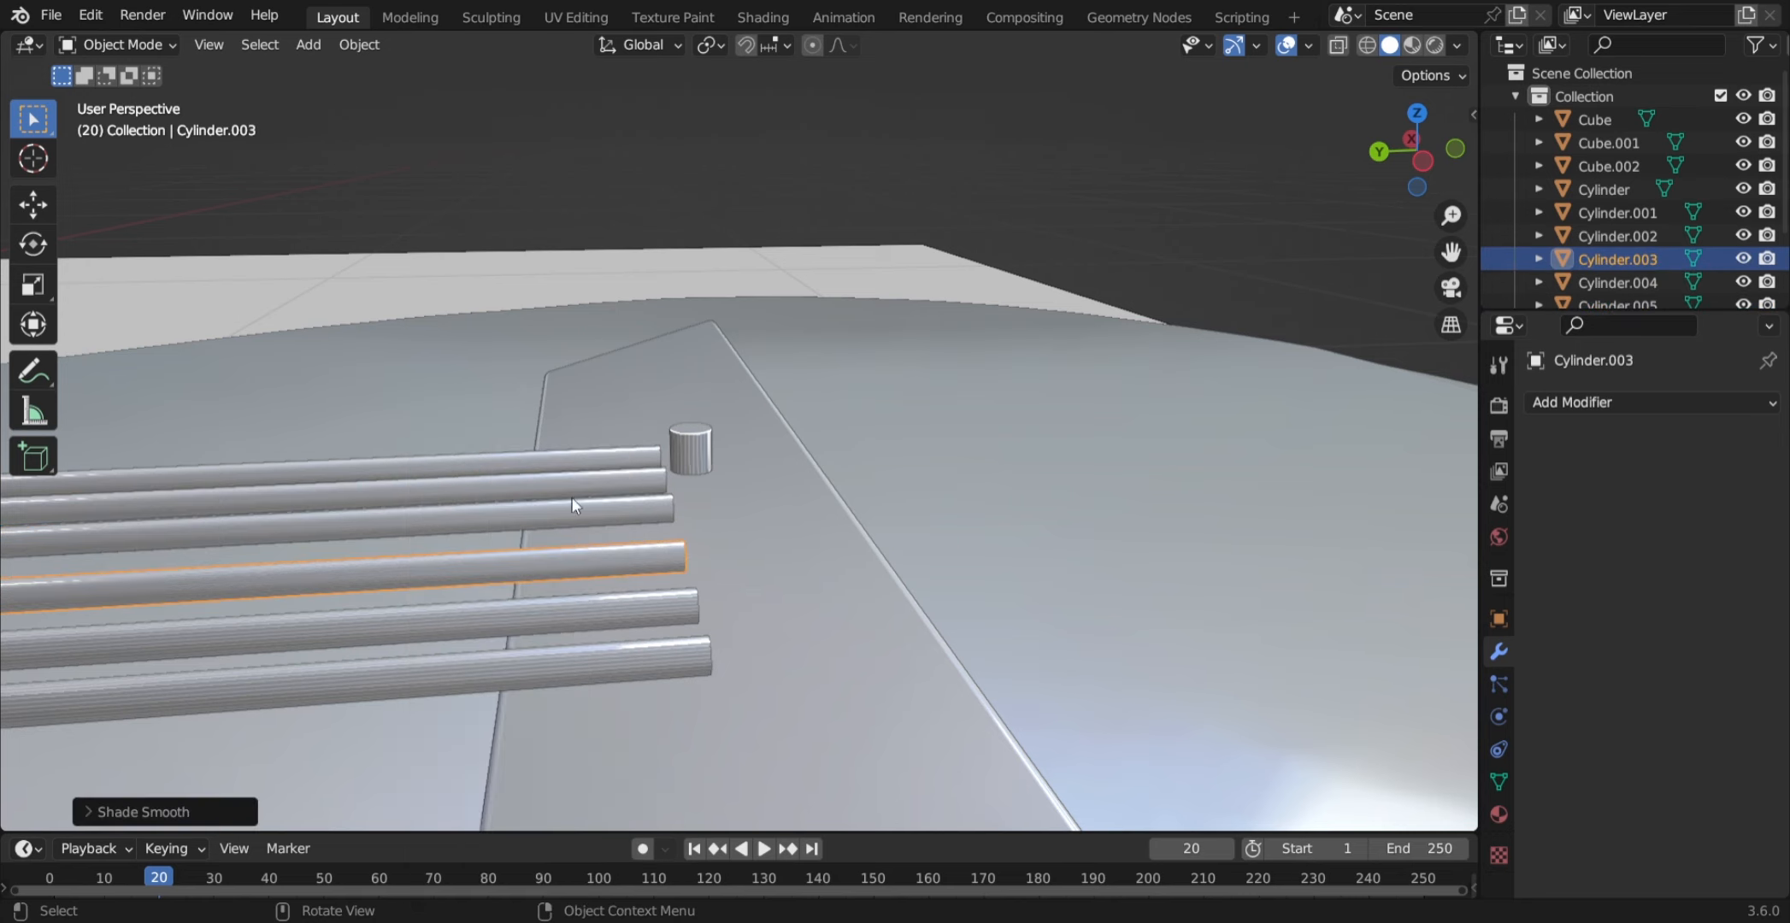
left_click(594, 608)
right_click(594, 608)
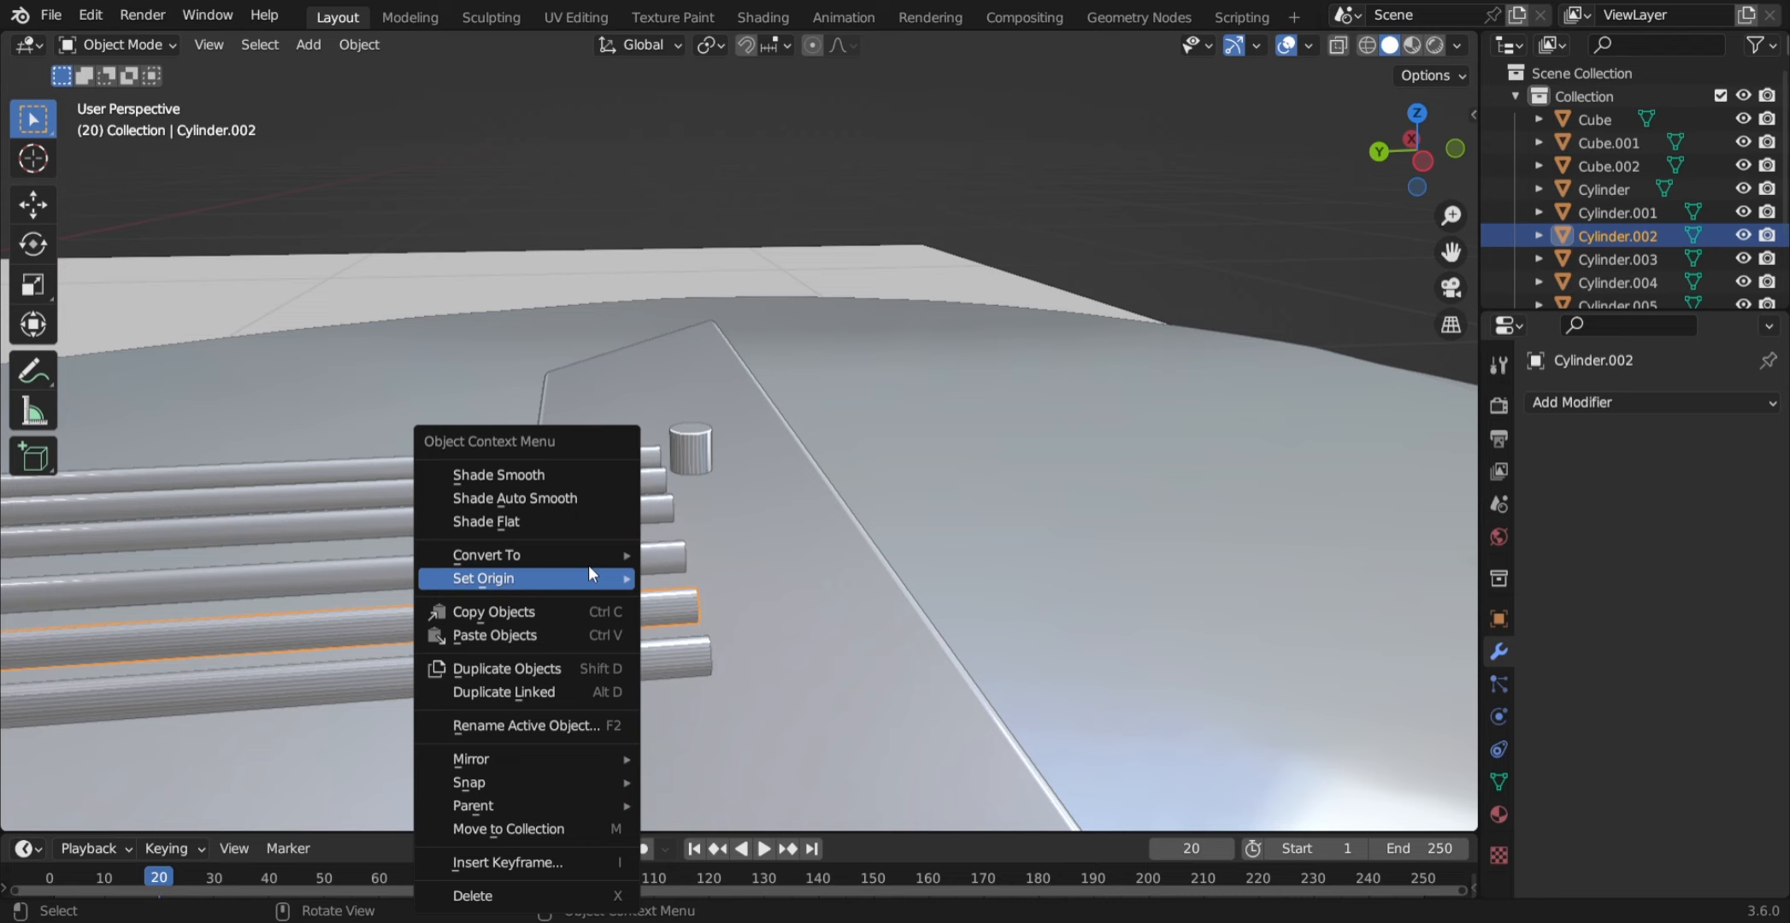
left_click(573, 491)
left_click(609, 657)
right_click(609, 657)
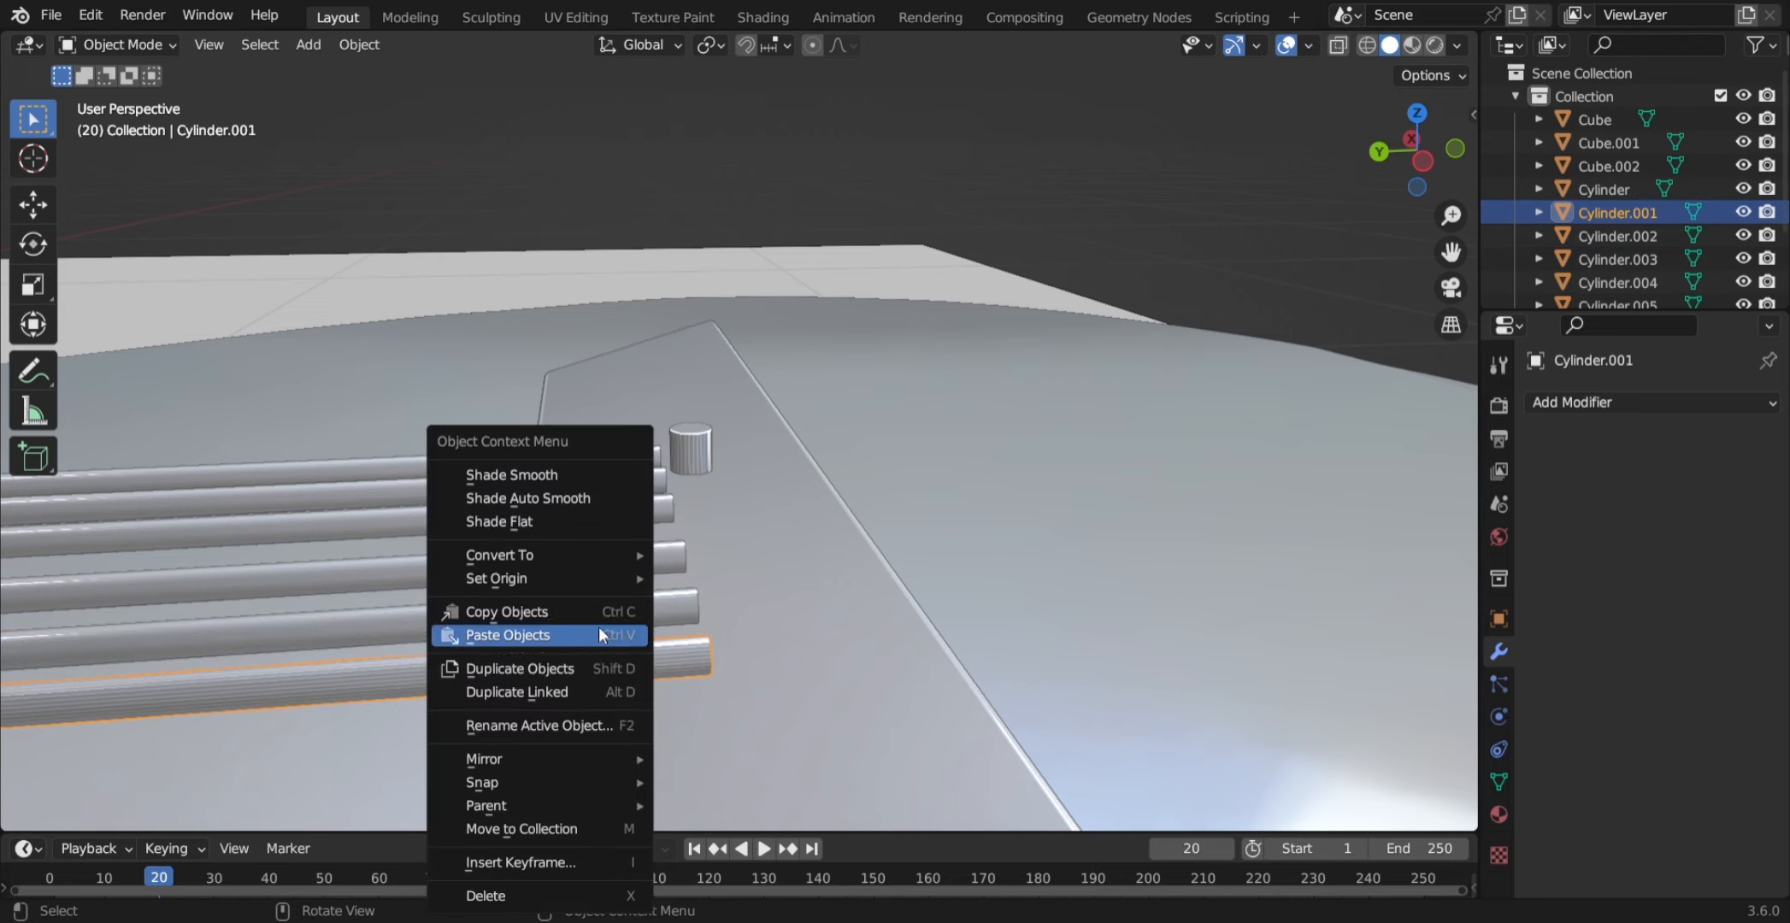
left_click(567, 498)
- Select the peg cylinder at the bridge and flatten it along Z into a thin disc
scroll(663, 523, "up", 2)
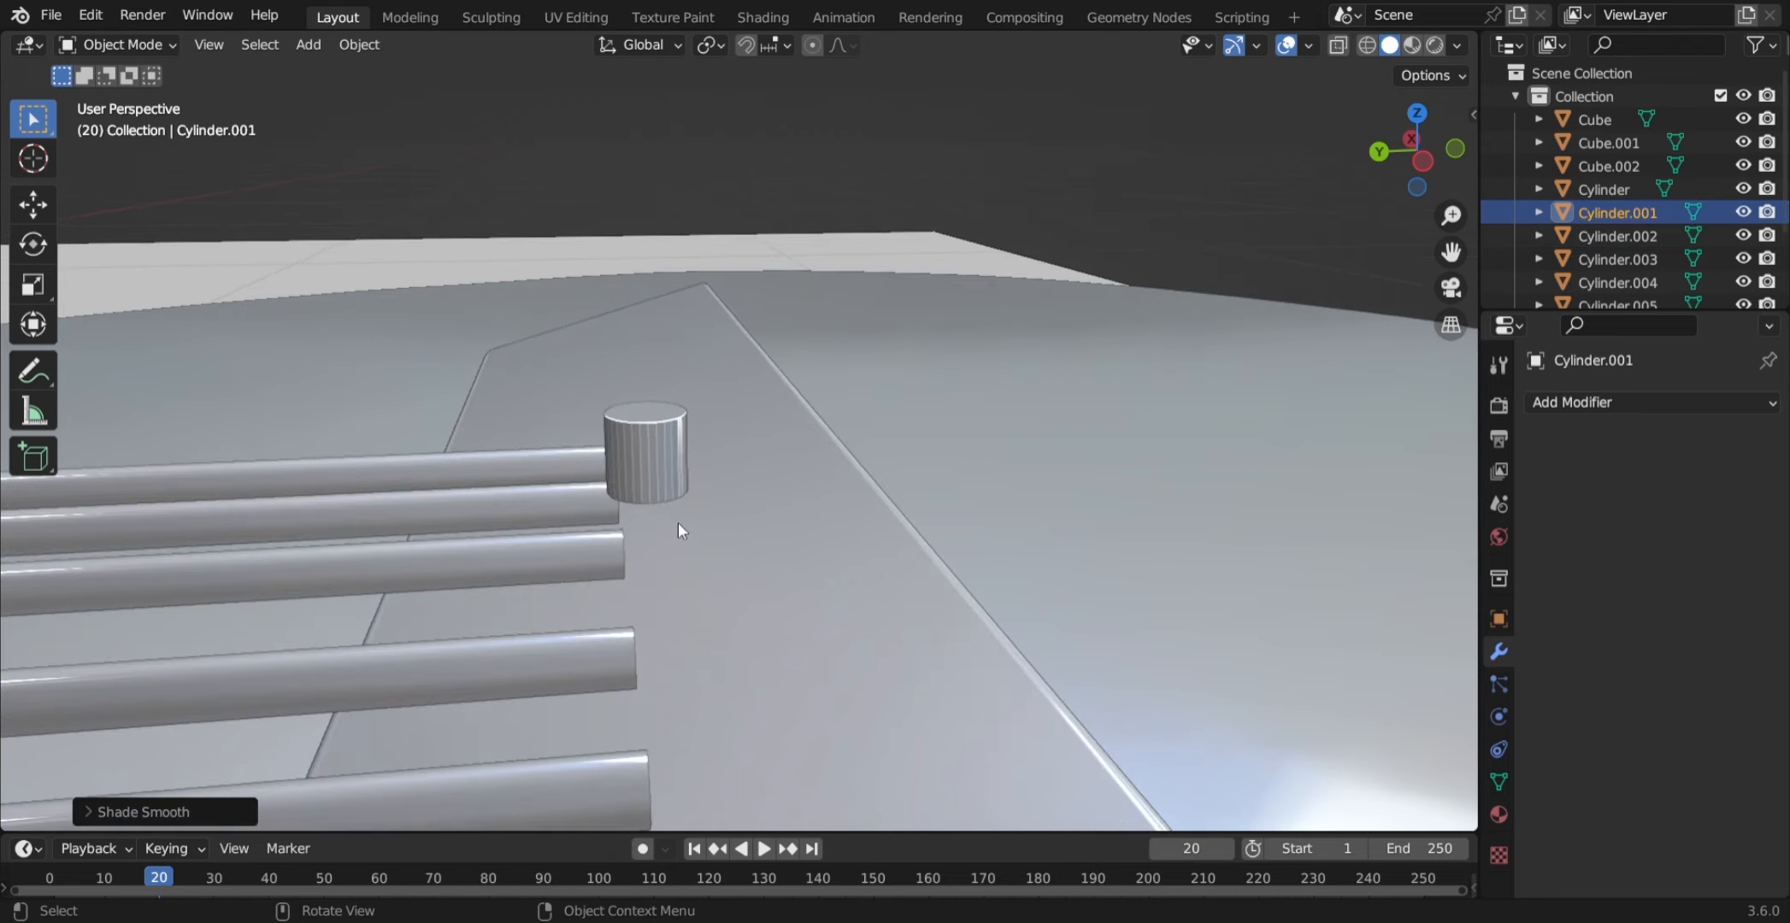
left_click(665, 453)
scroll(666, 453, "up", 2)
middle_click_drag(666, 455, 692, 374, "shift")
scroll(641, 303, "down", 4)
middle_click_drag(645, 358, 662, 442)
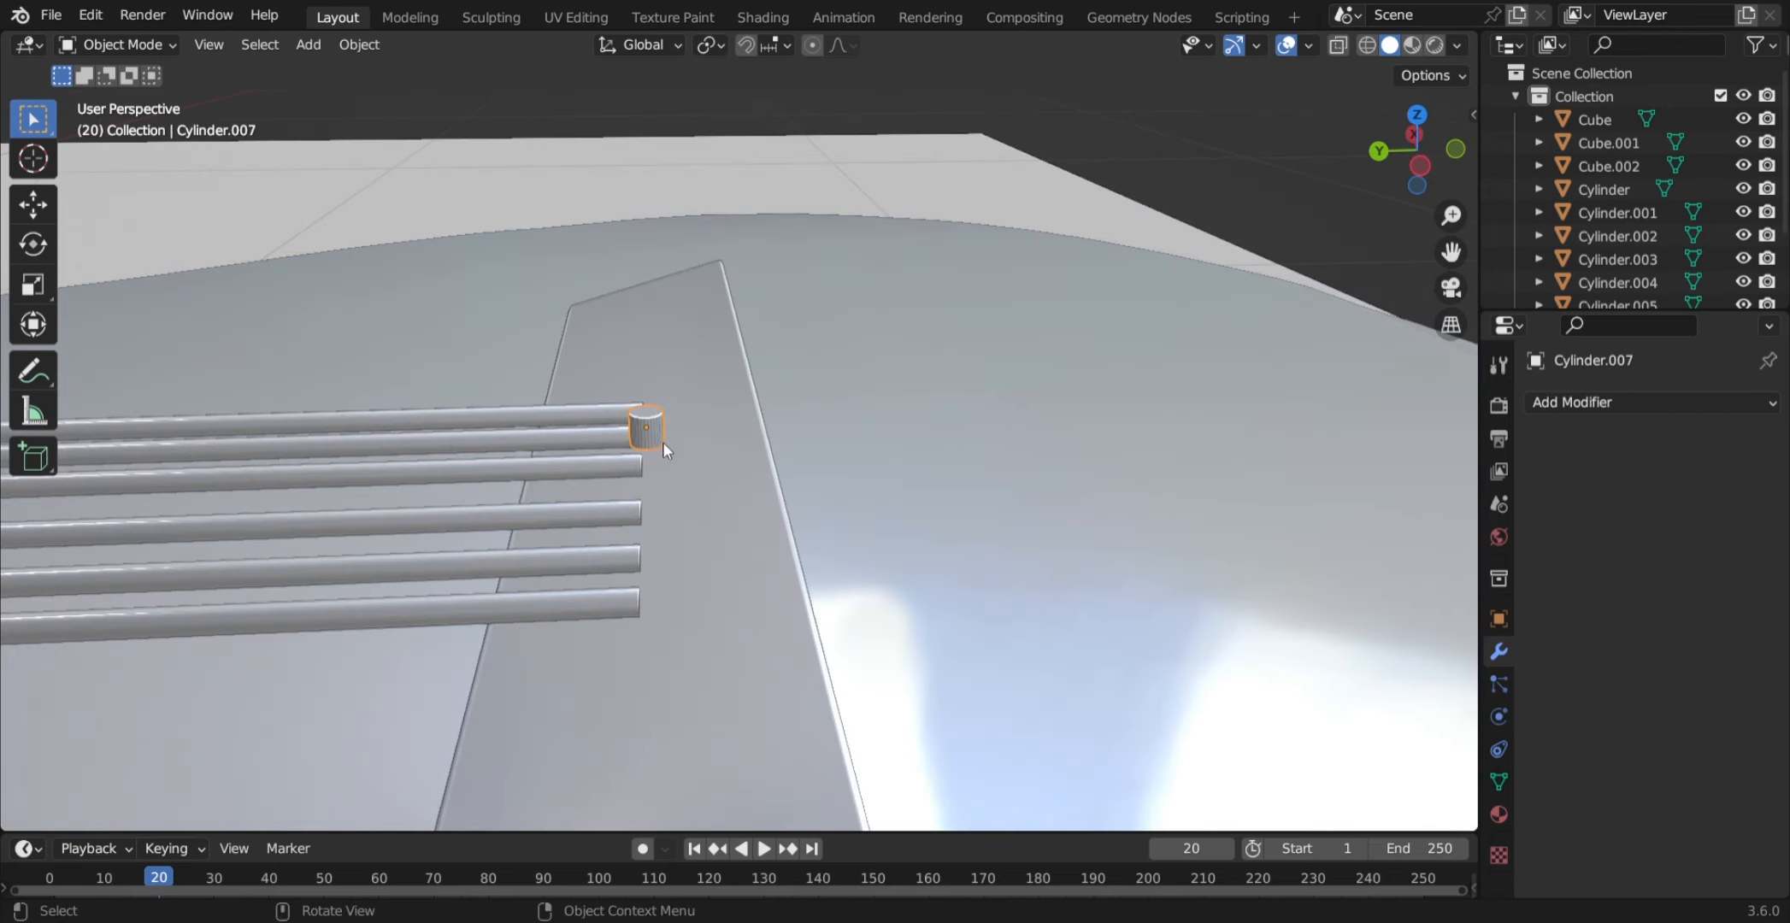
scroll(662, 444, "up", 5)
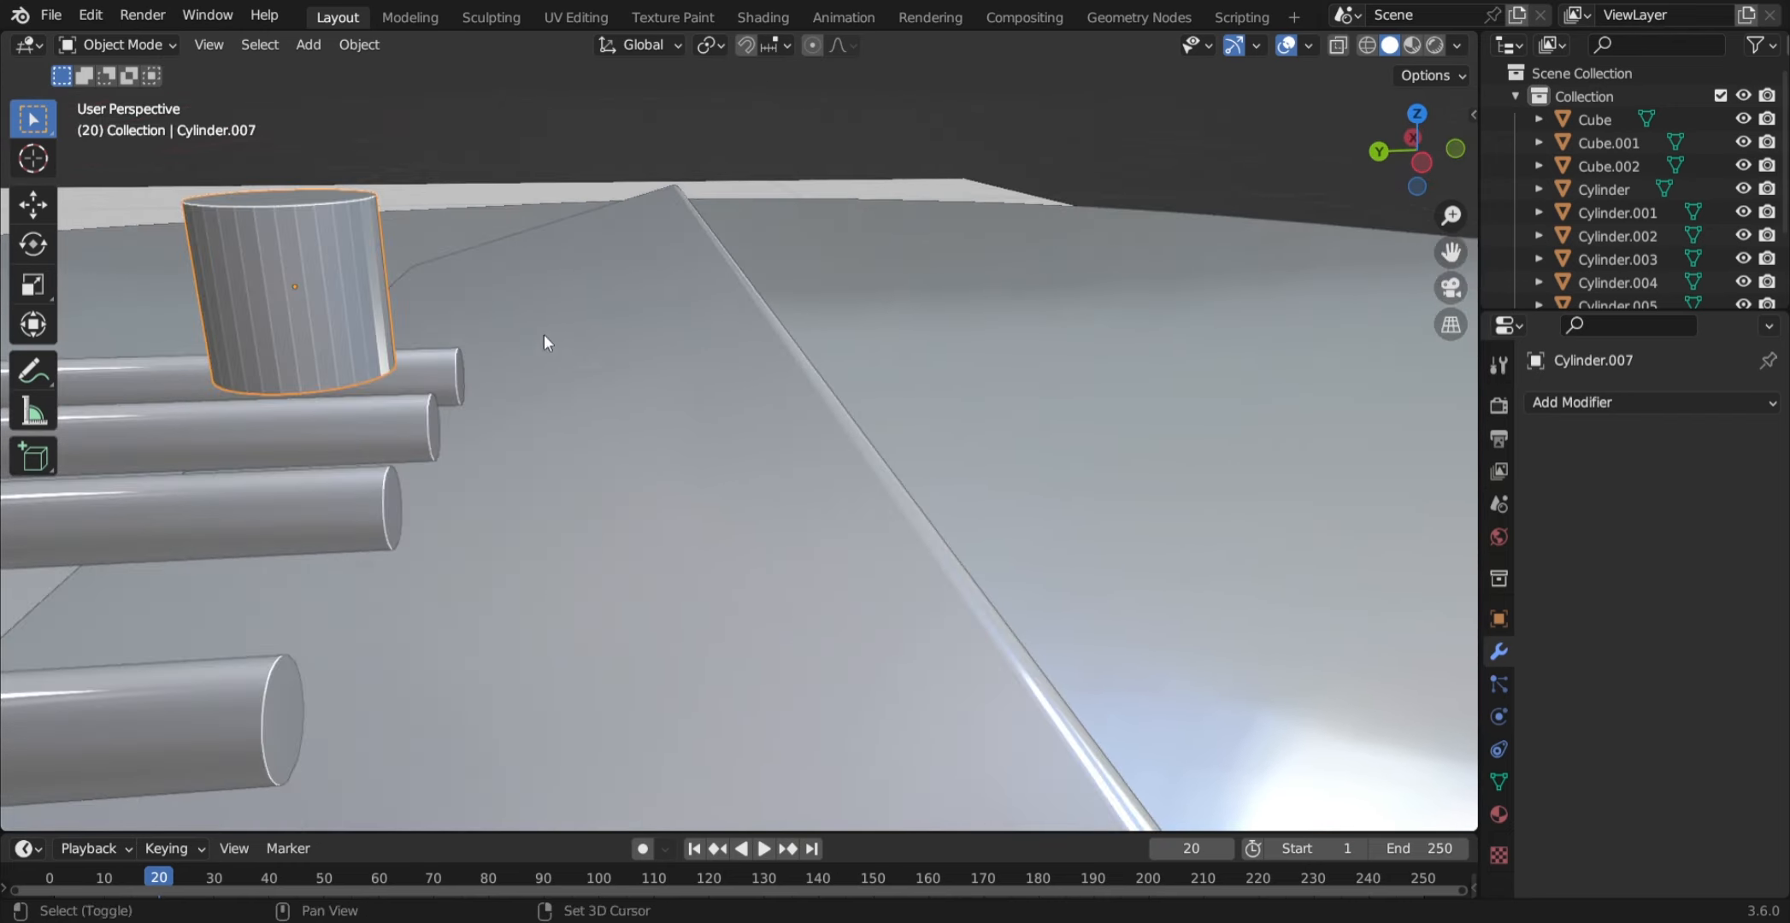
key("KP_Decimal")
key("s")
key("z")
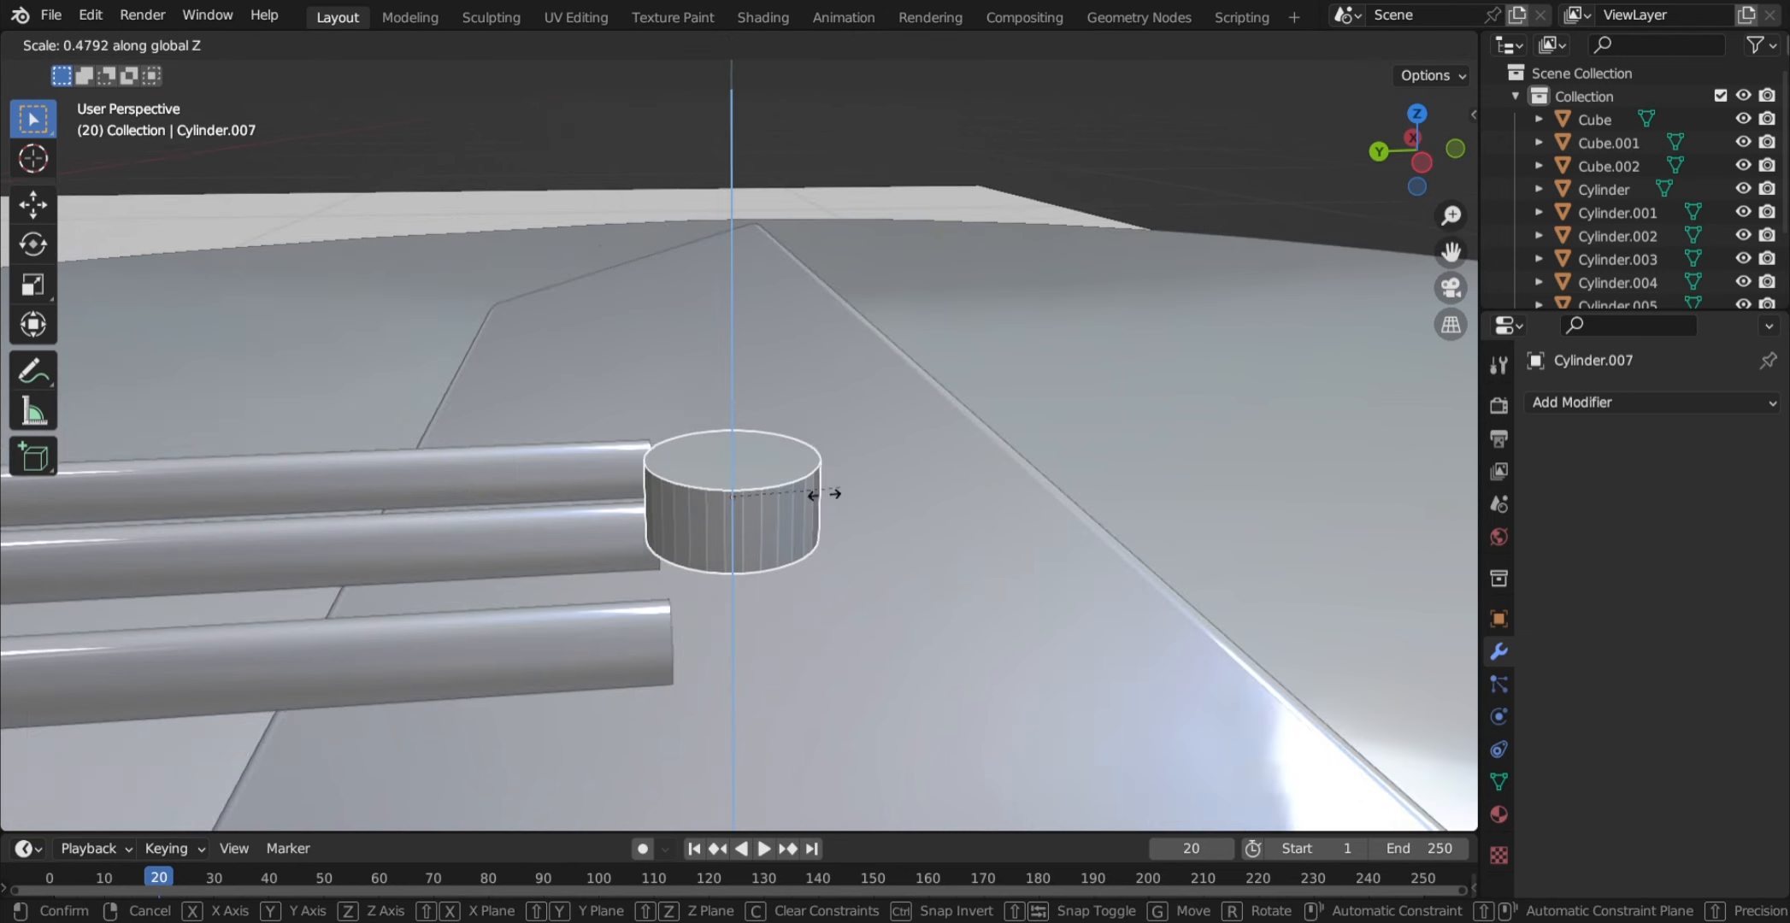
left_click(767, 491)
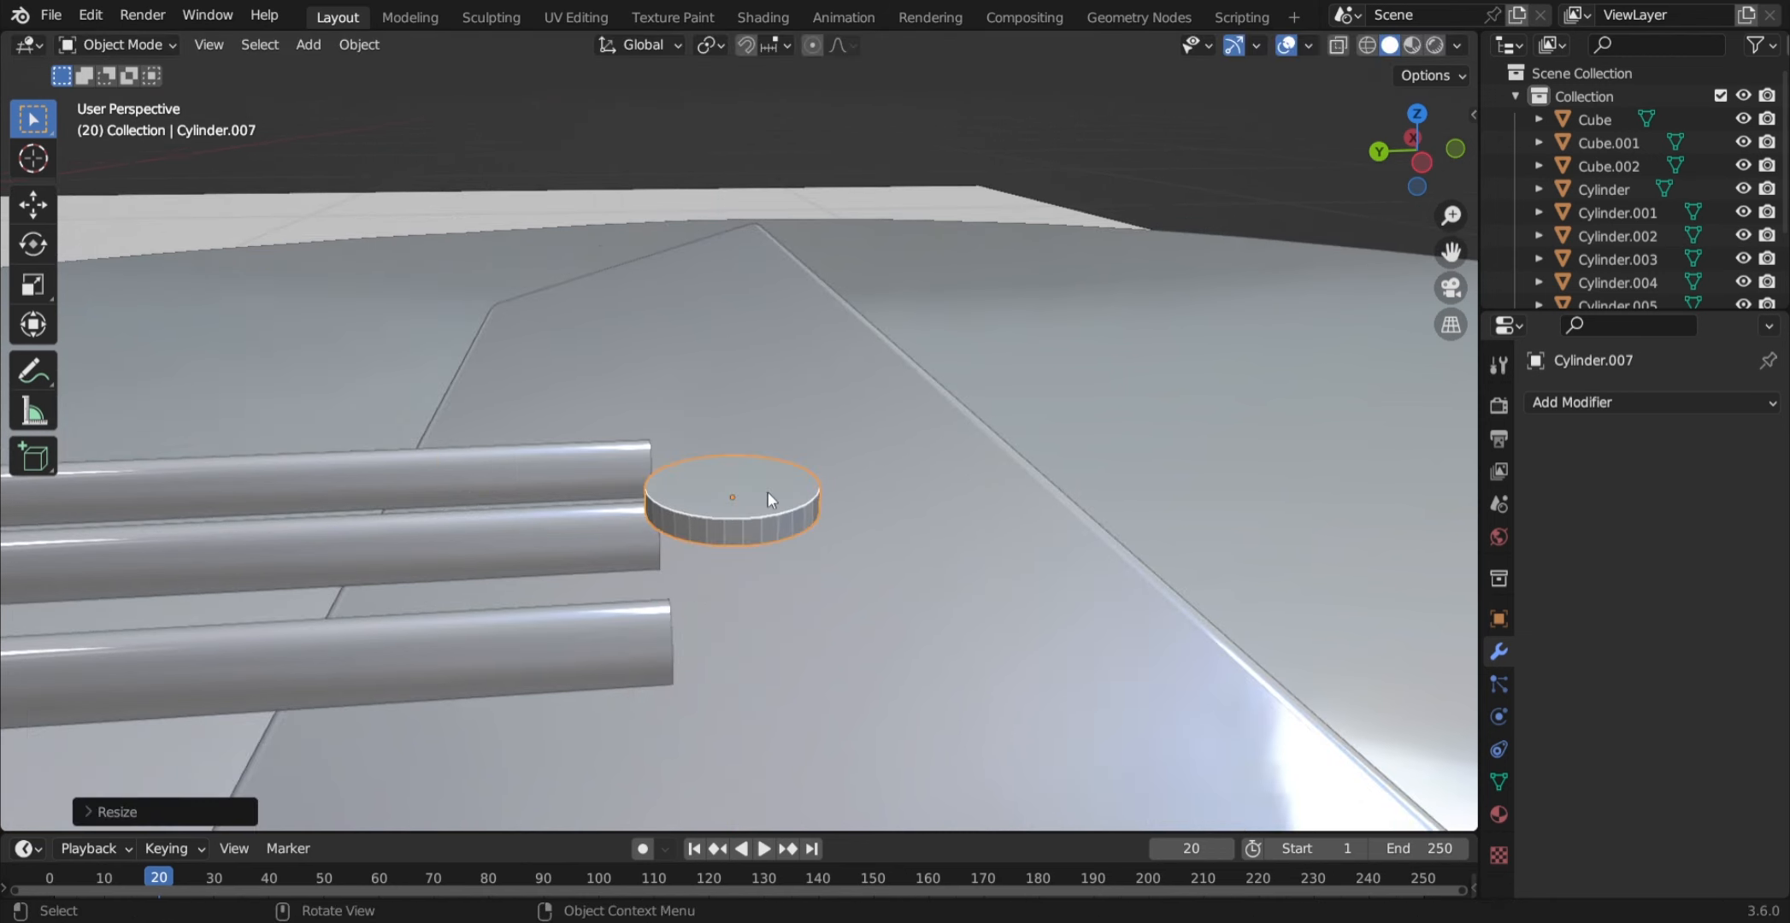
- Inset the disc's top face in Edit Mode and extrude it upward into a narrower stem
key("Tab")
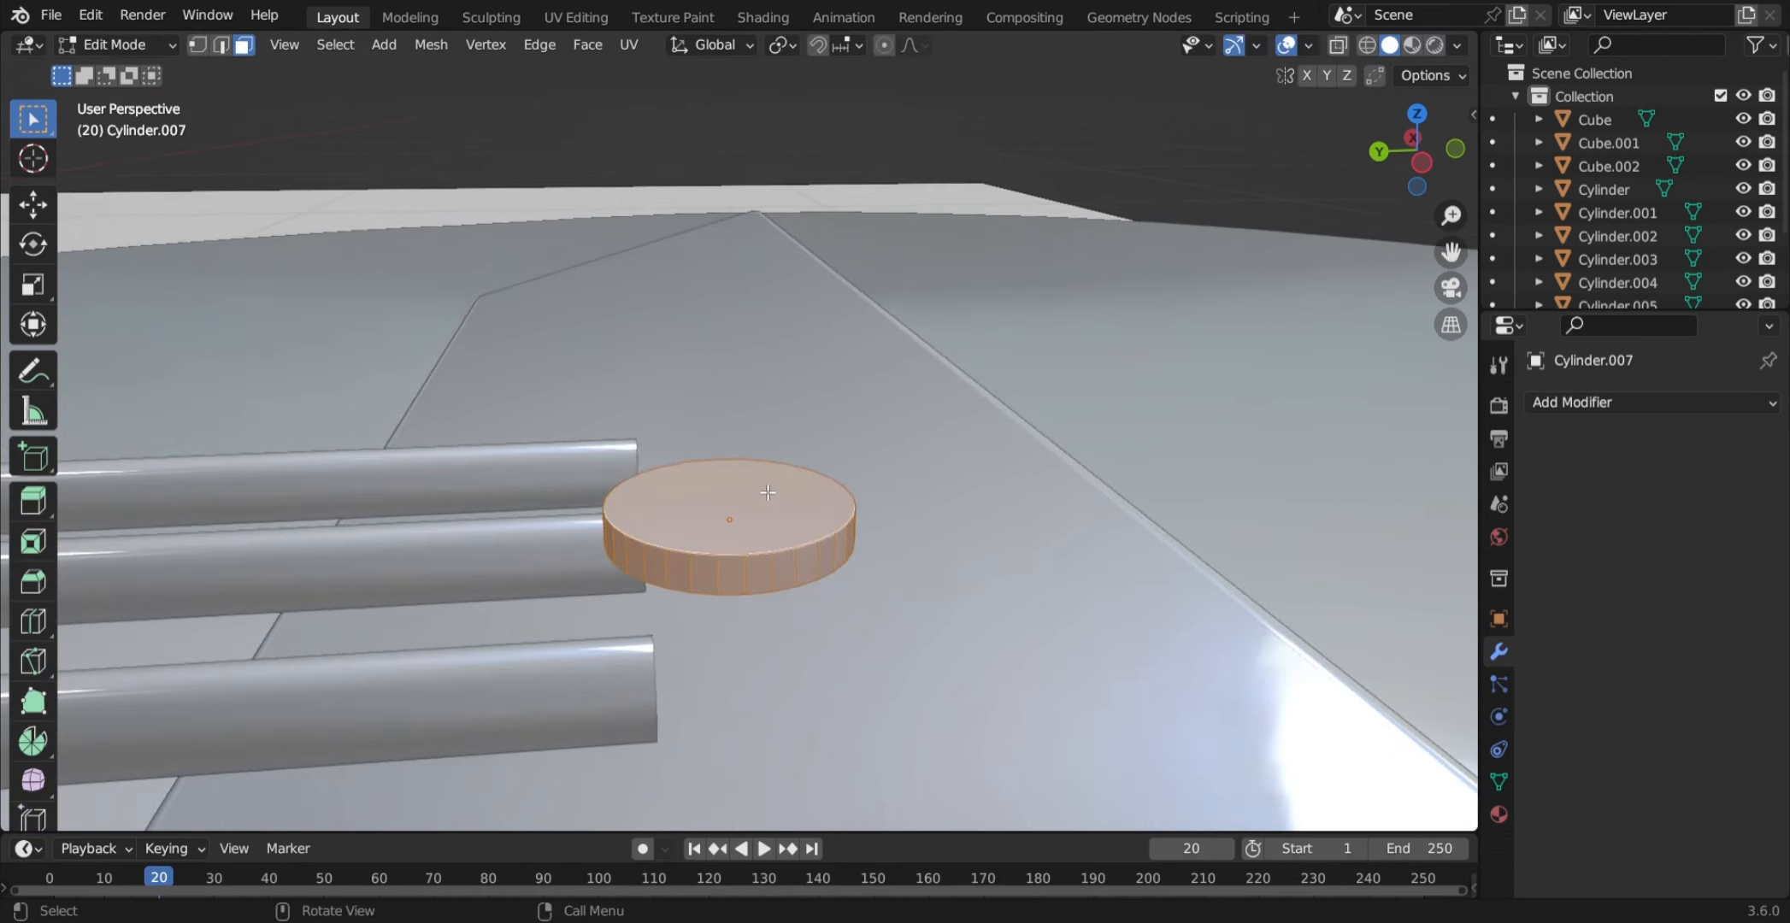
left_click(770, 495)
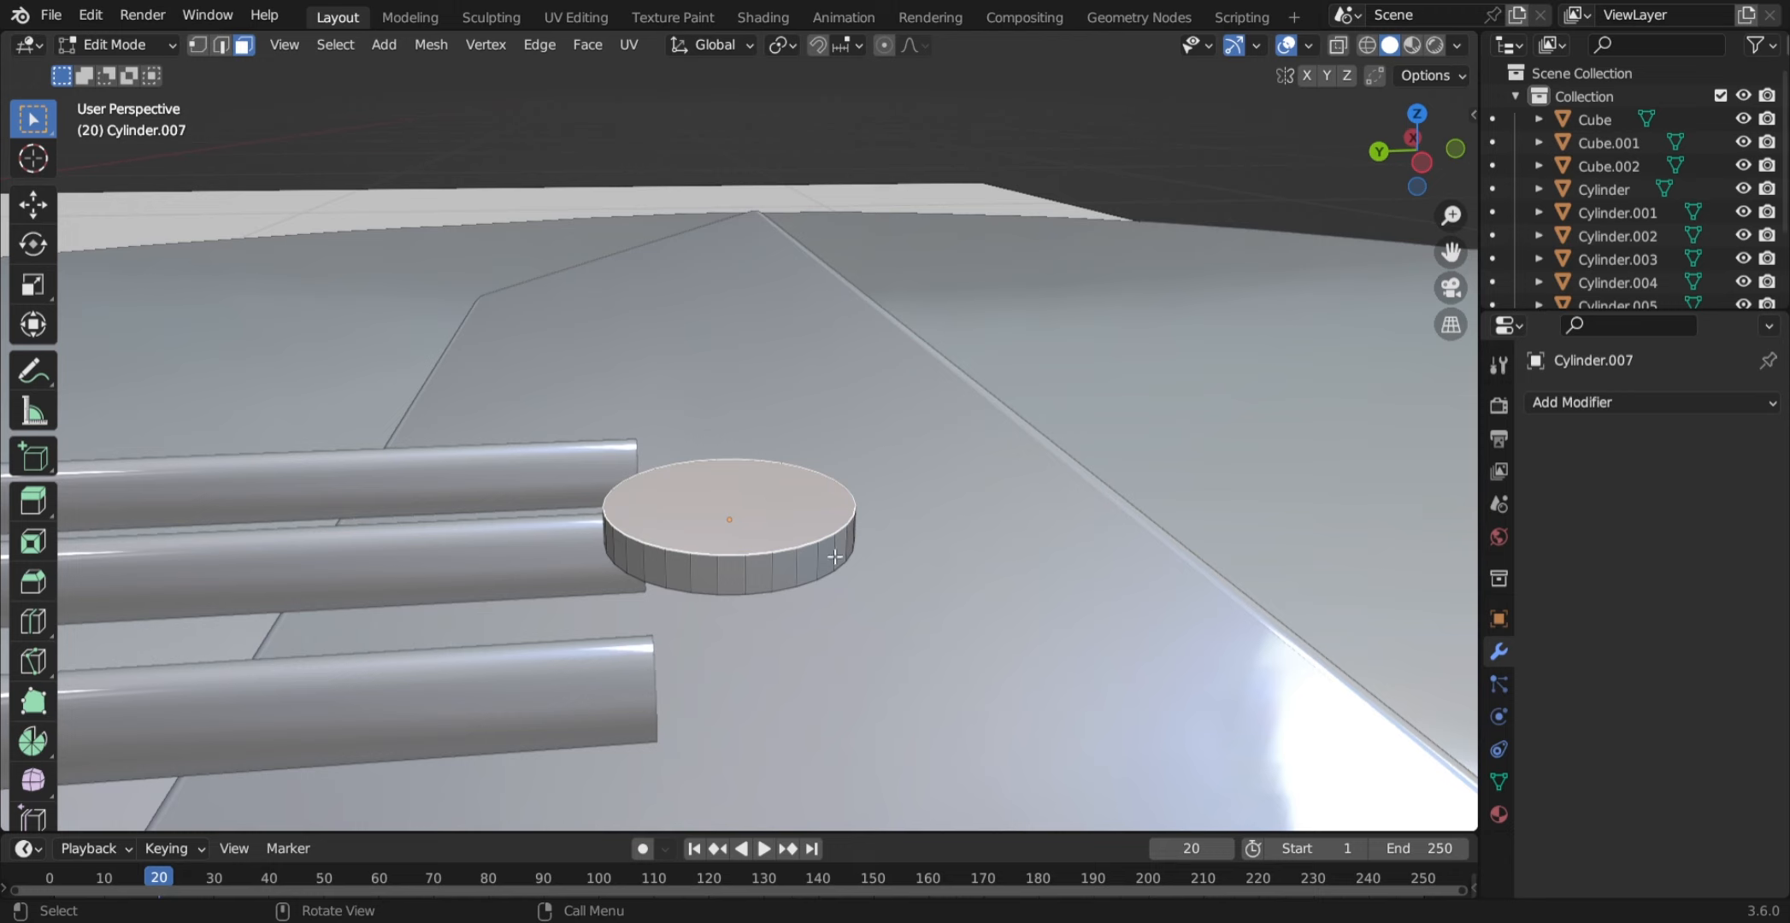
key("i")
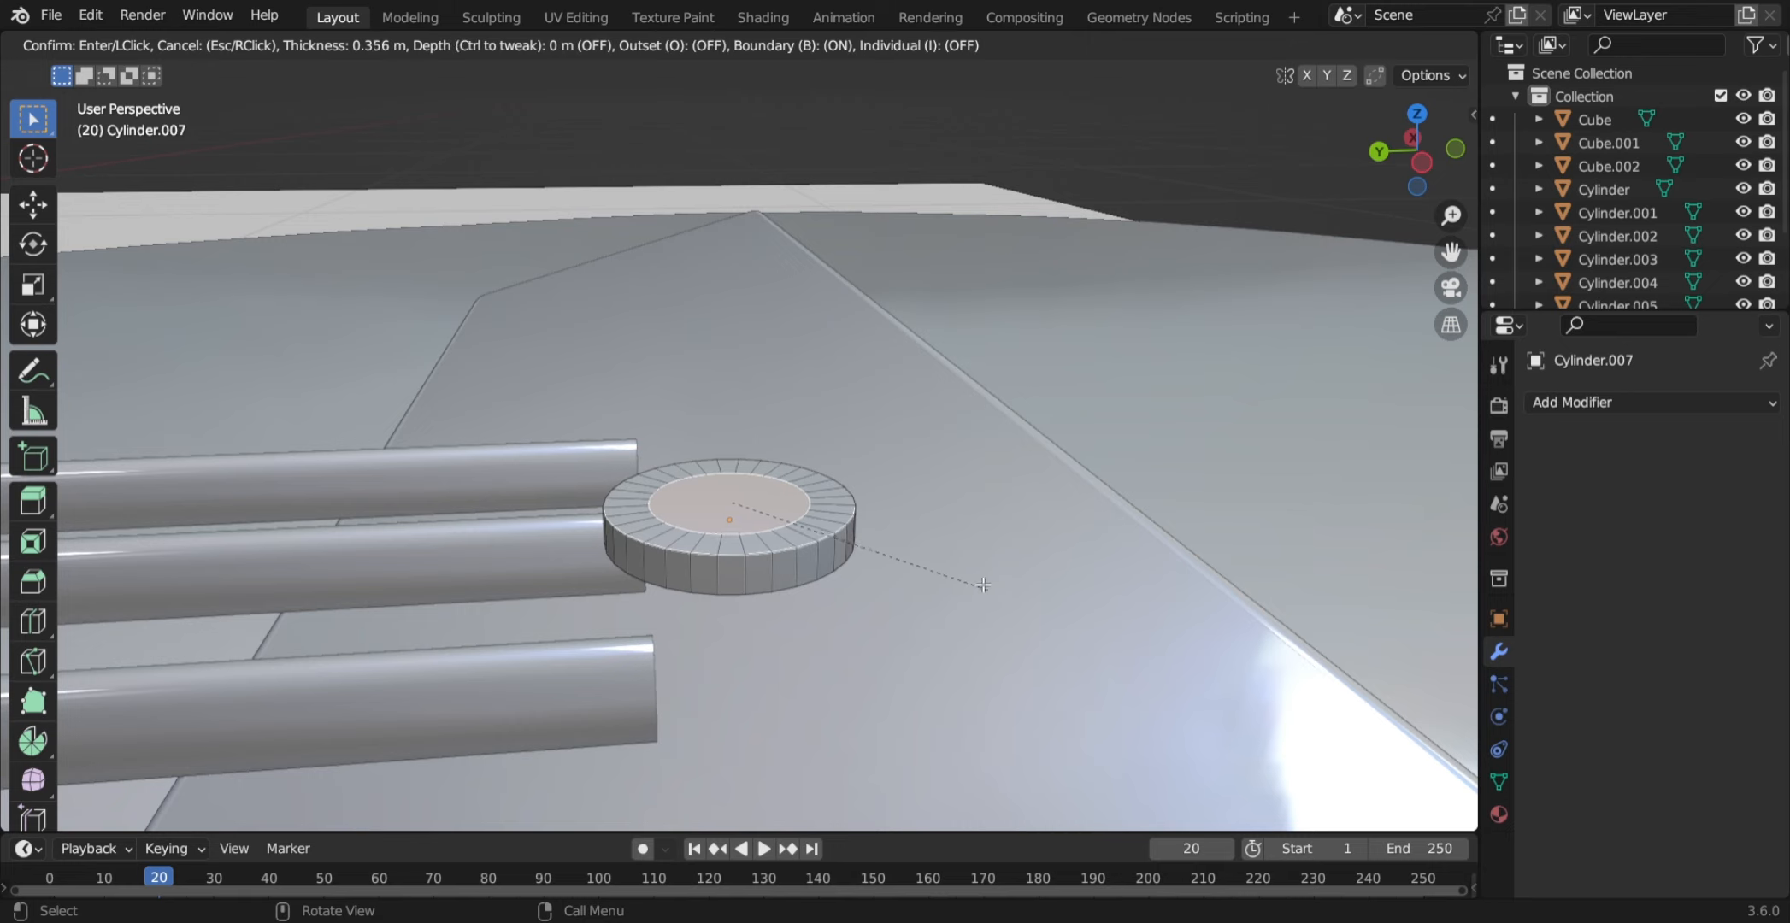
left_click(982, 584)
key("e")
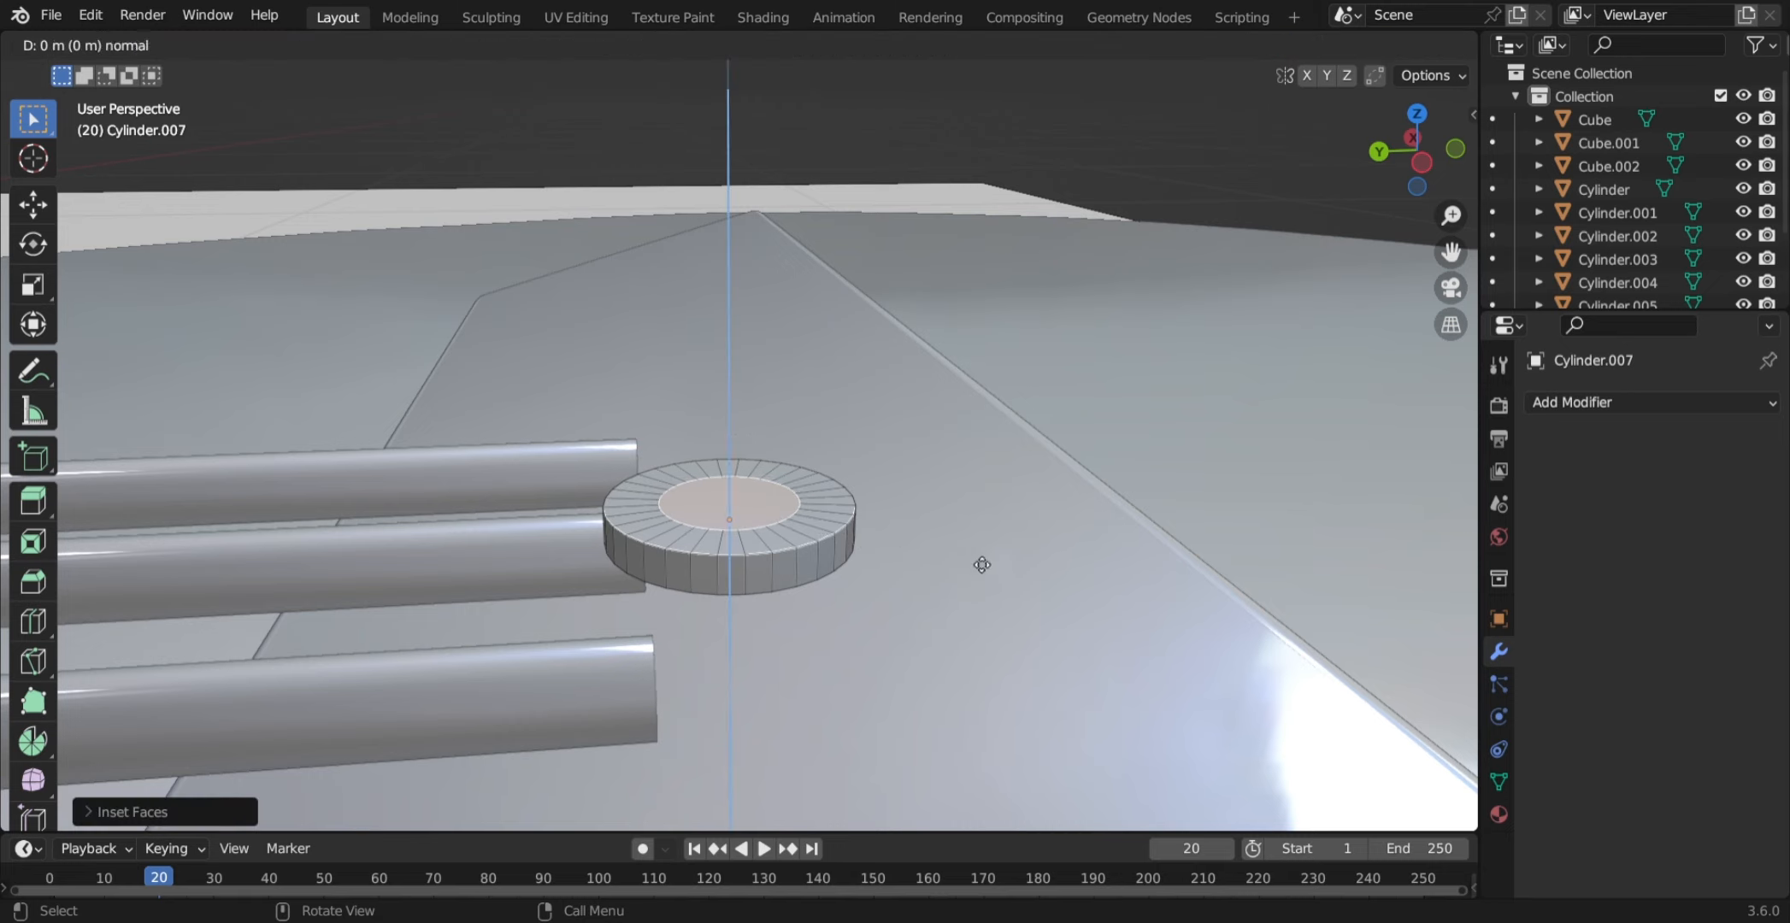
right_click(978, 490)
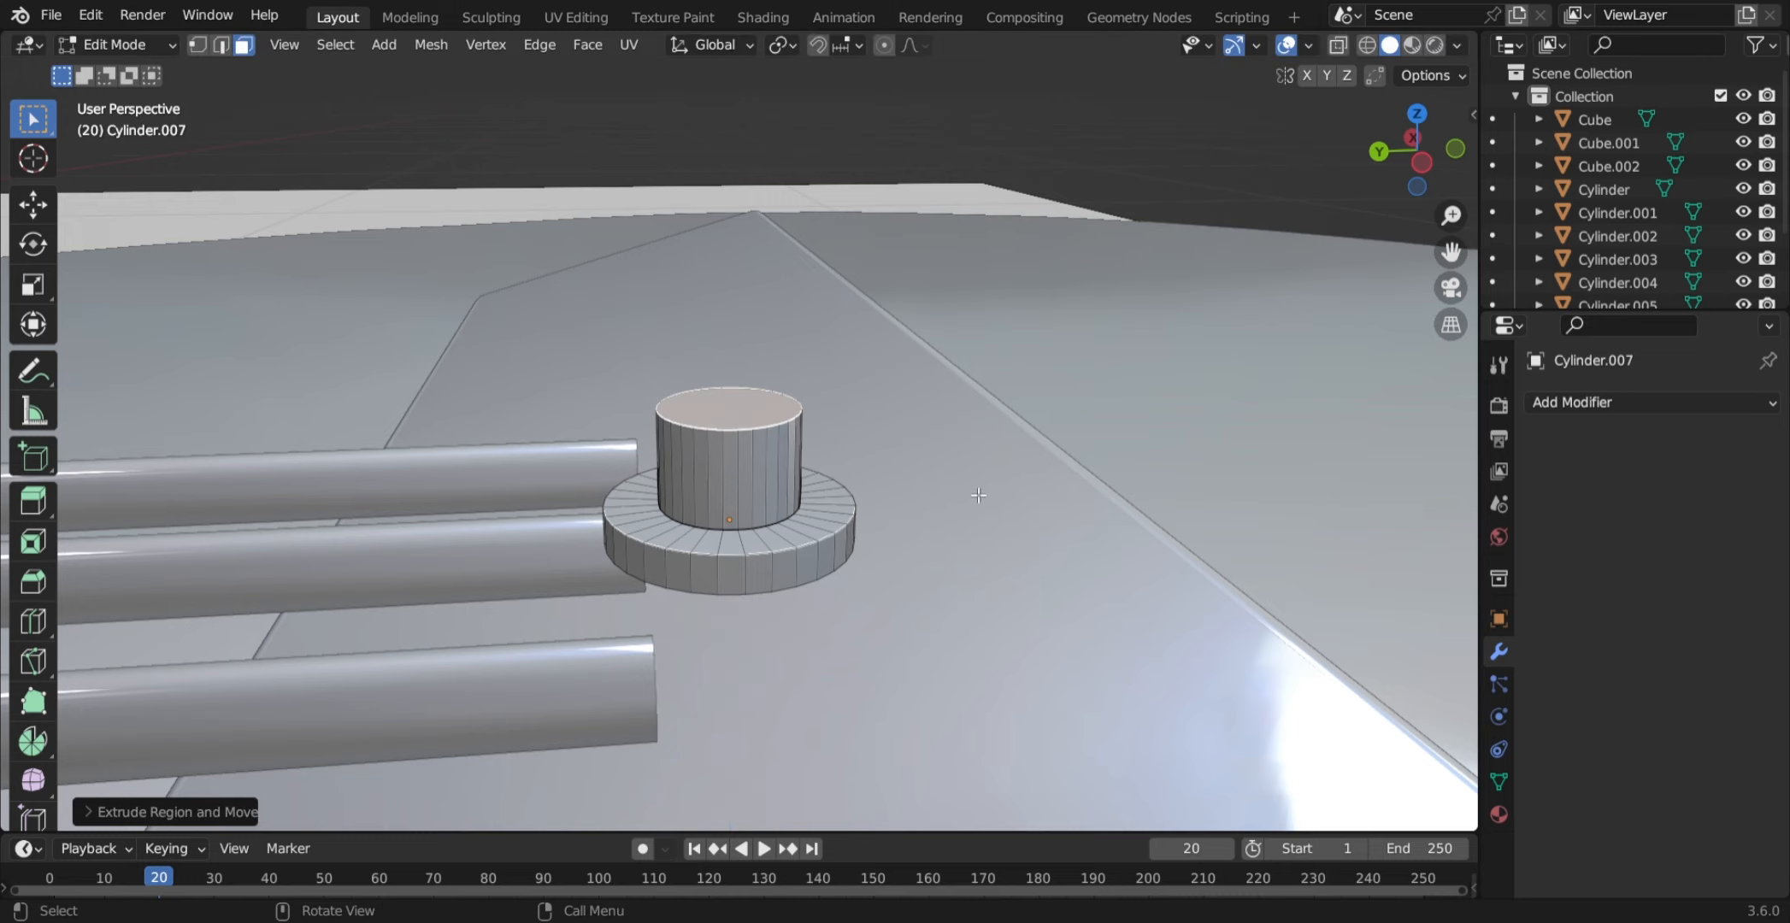
key("i")
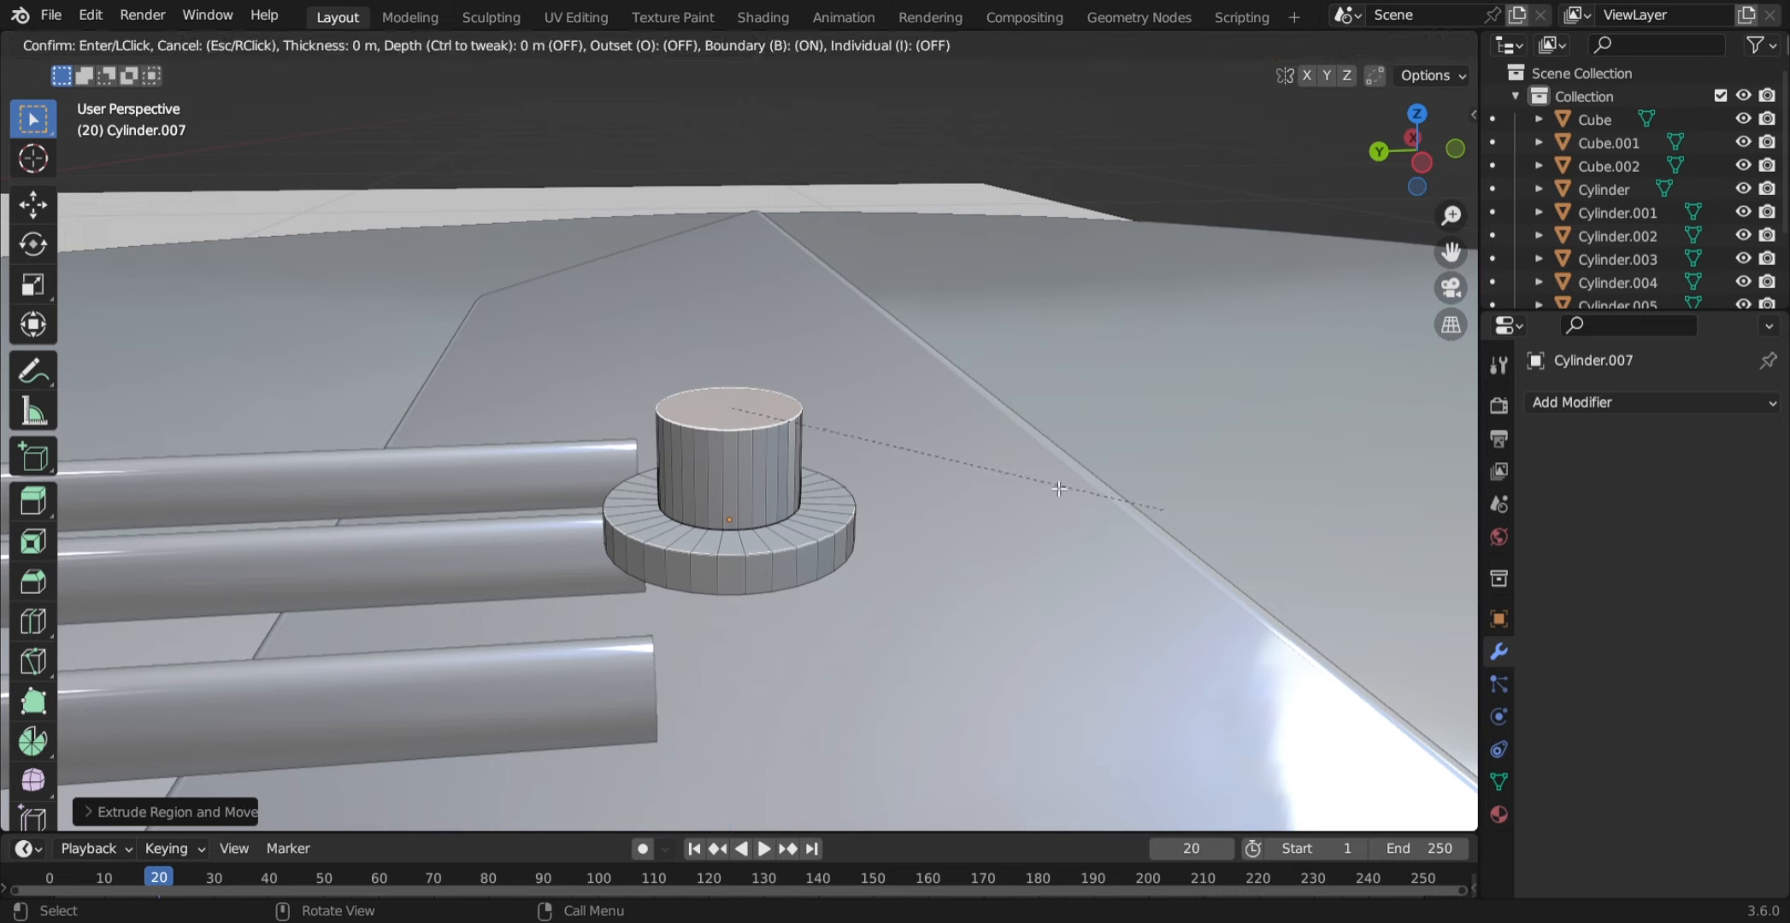
left_click(1001, 445)
key("e")
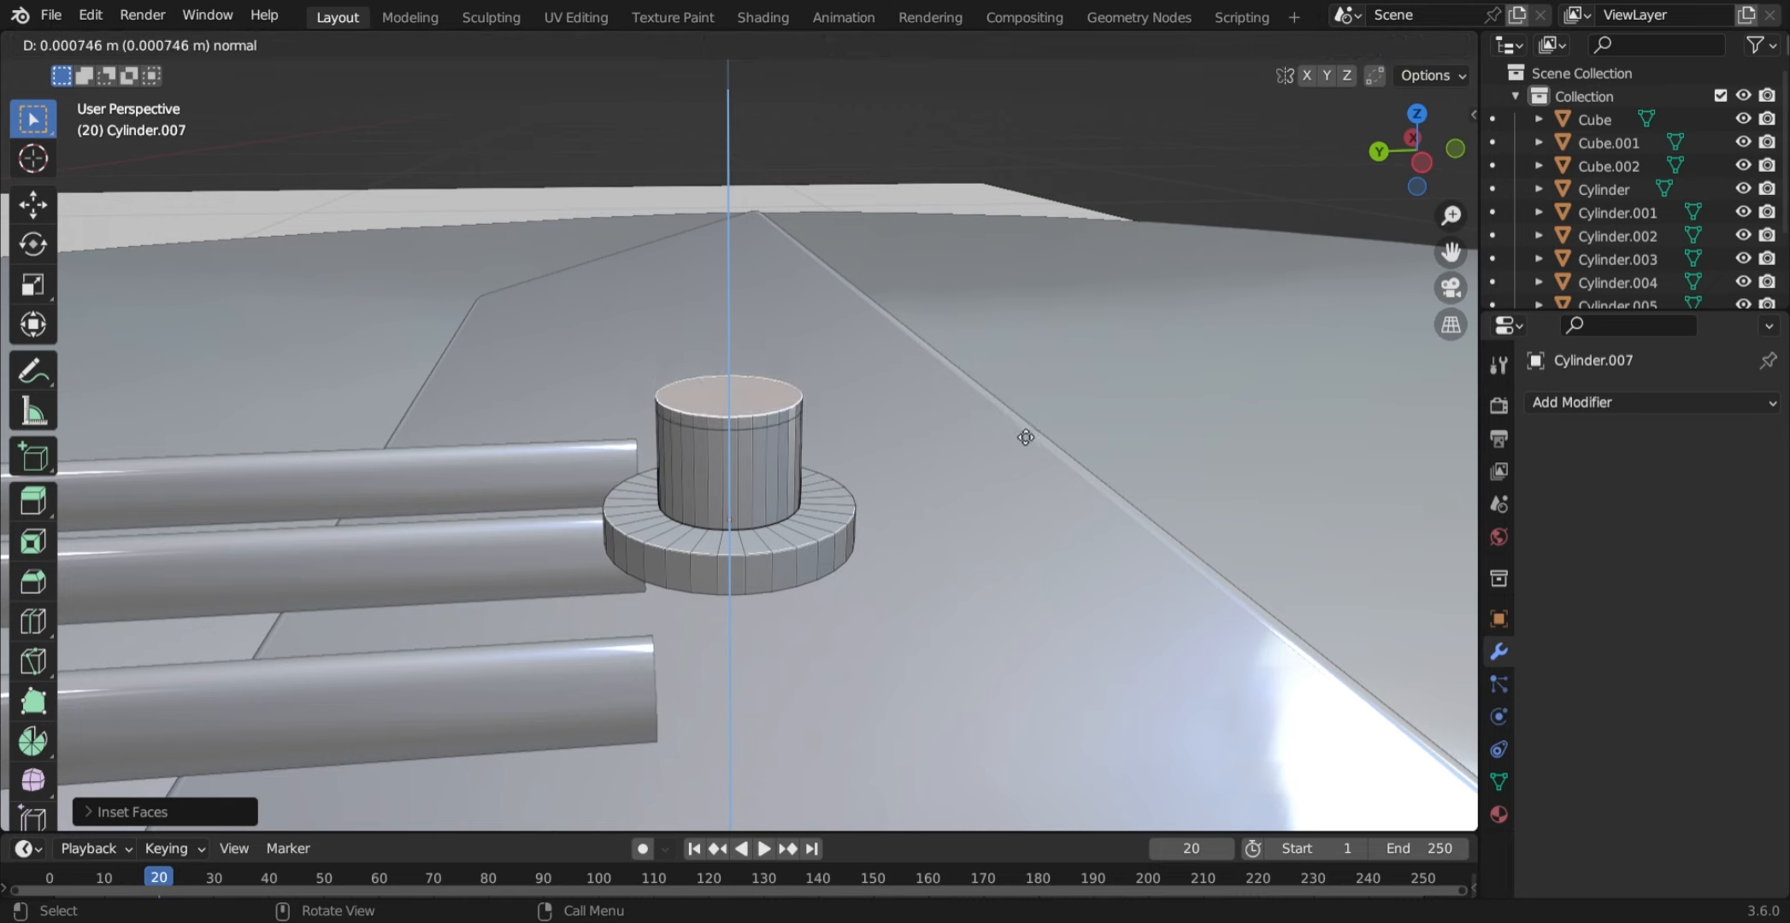
left_click(1025, 437)
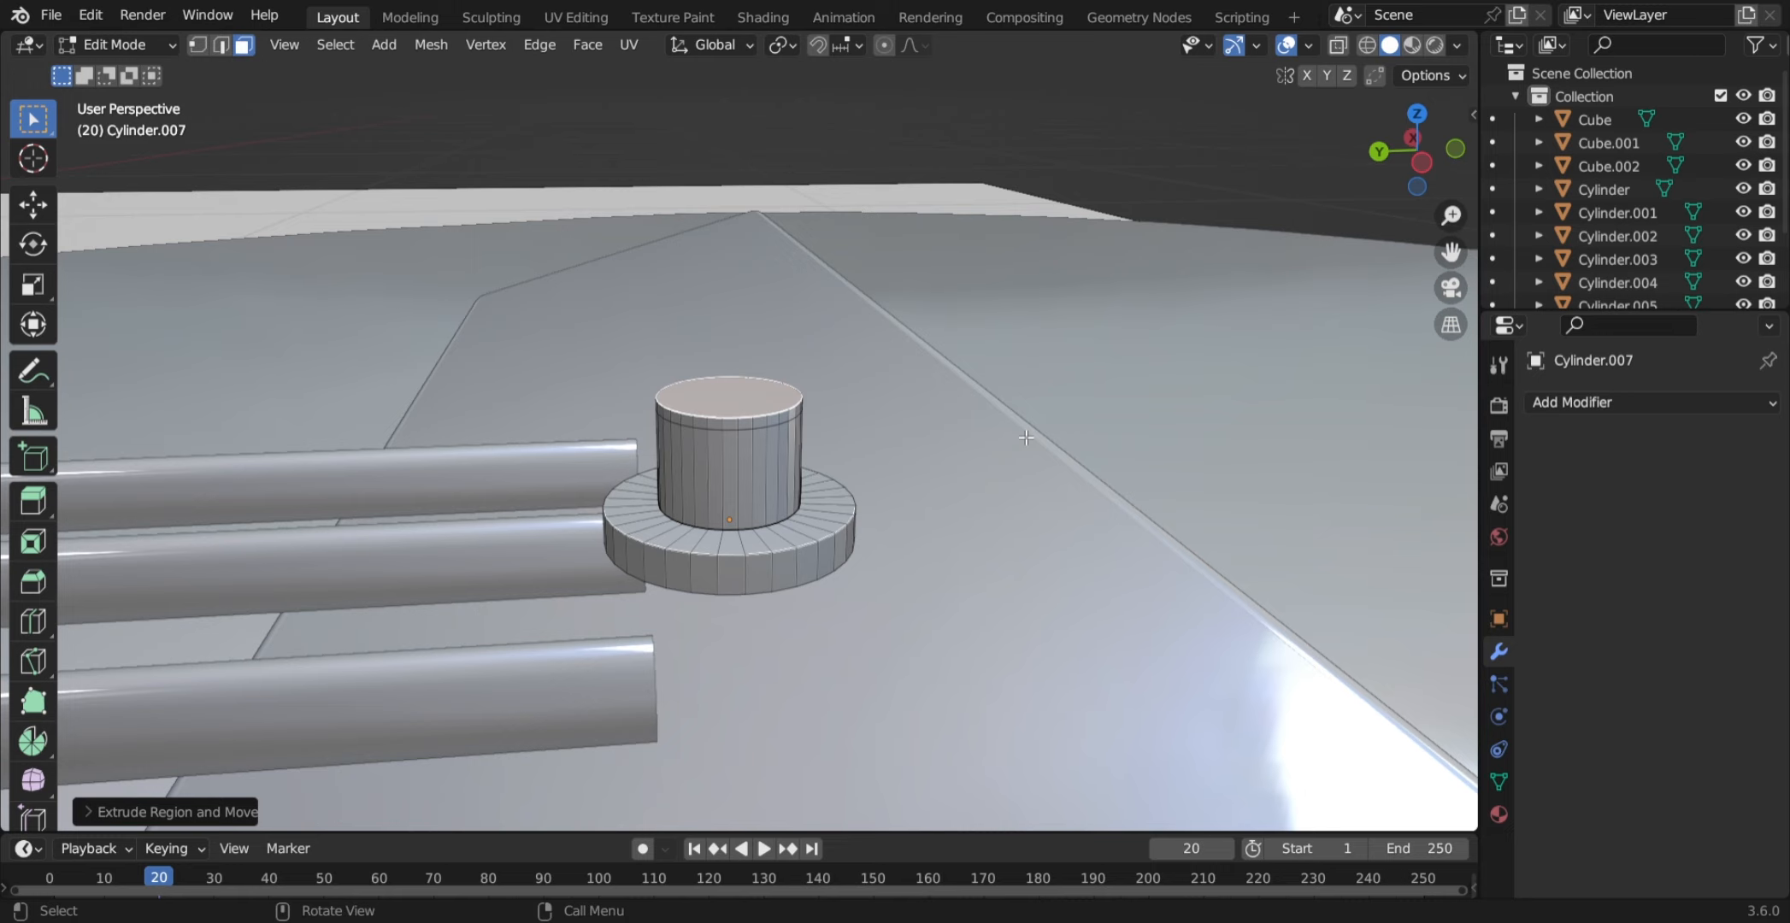
key("e")
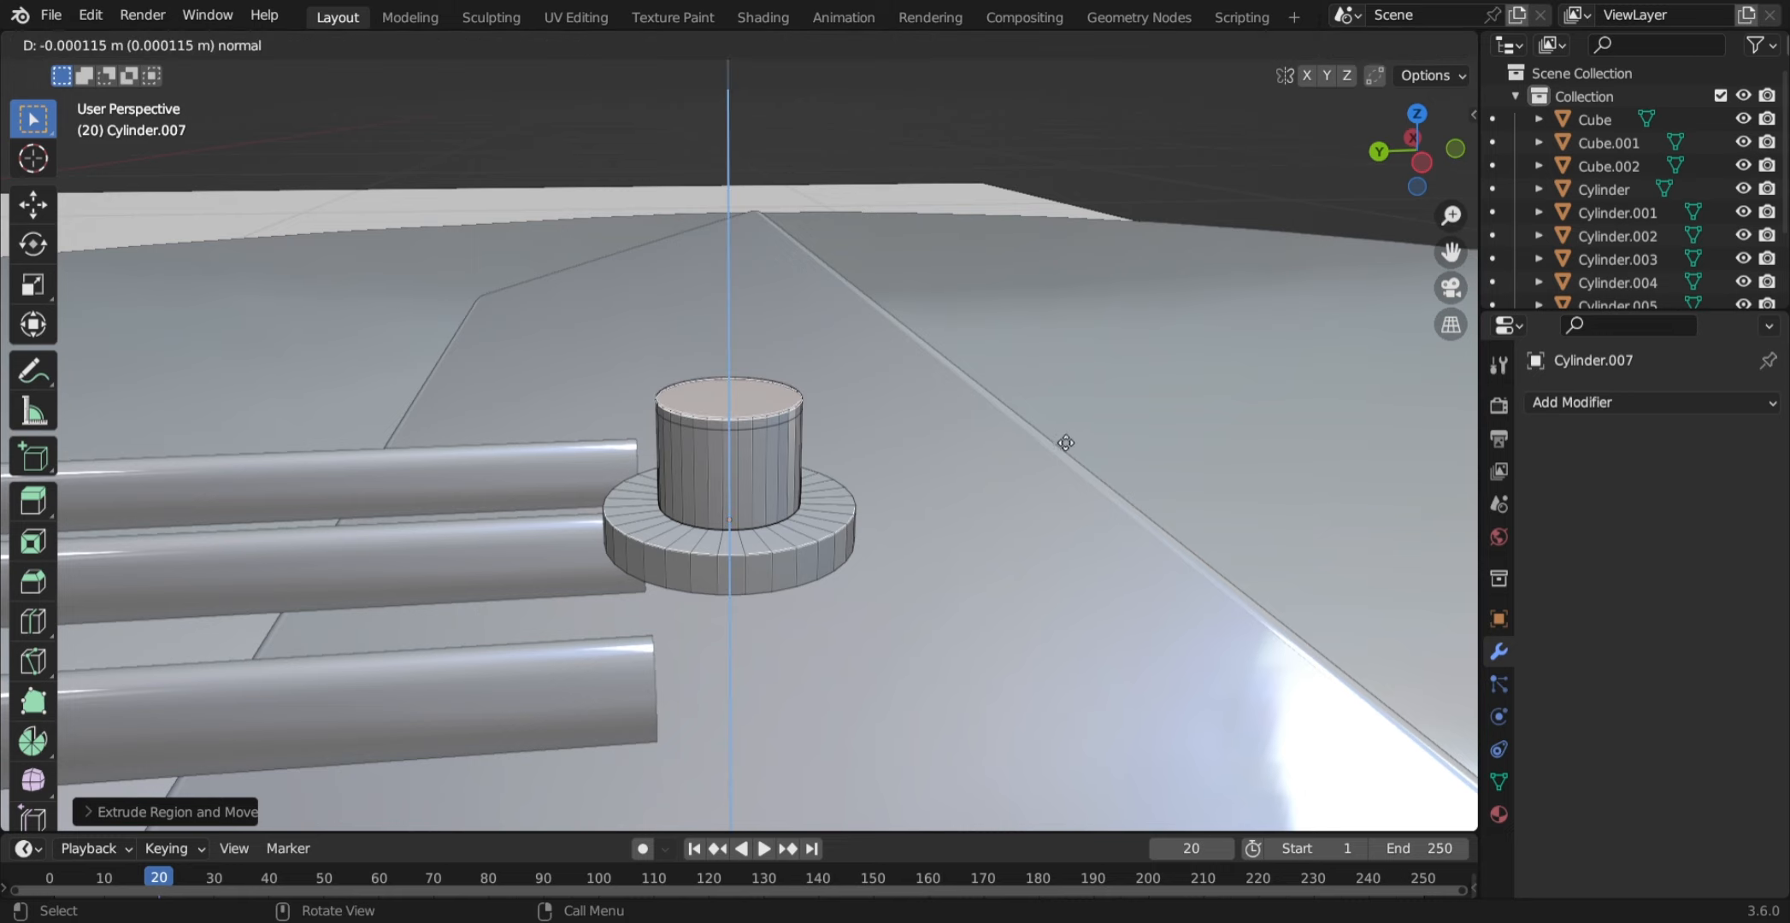
left_click(1069, 465)
key("ctrl+z")
scroll(853, 361, "up", 6)
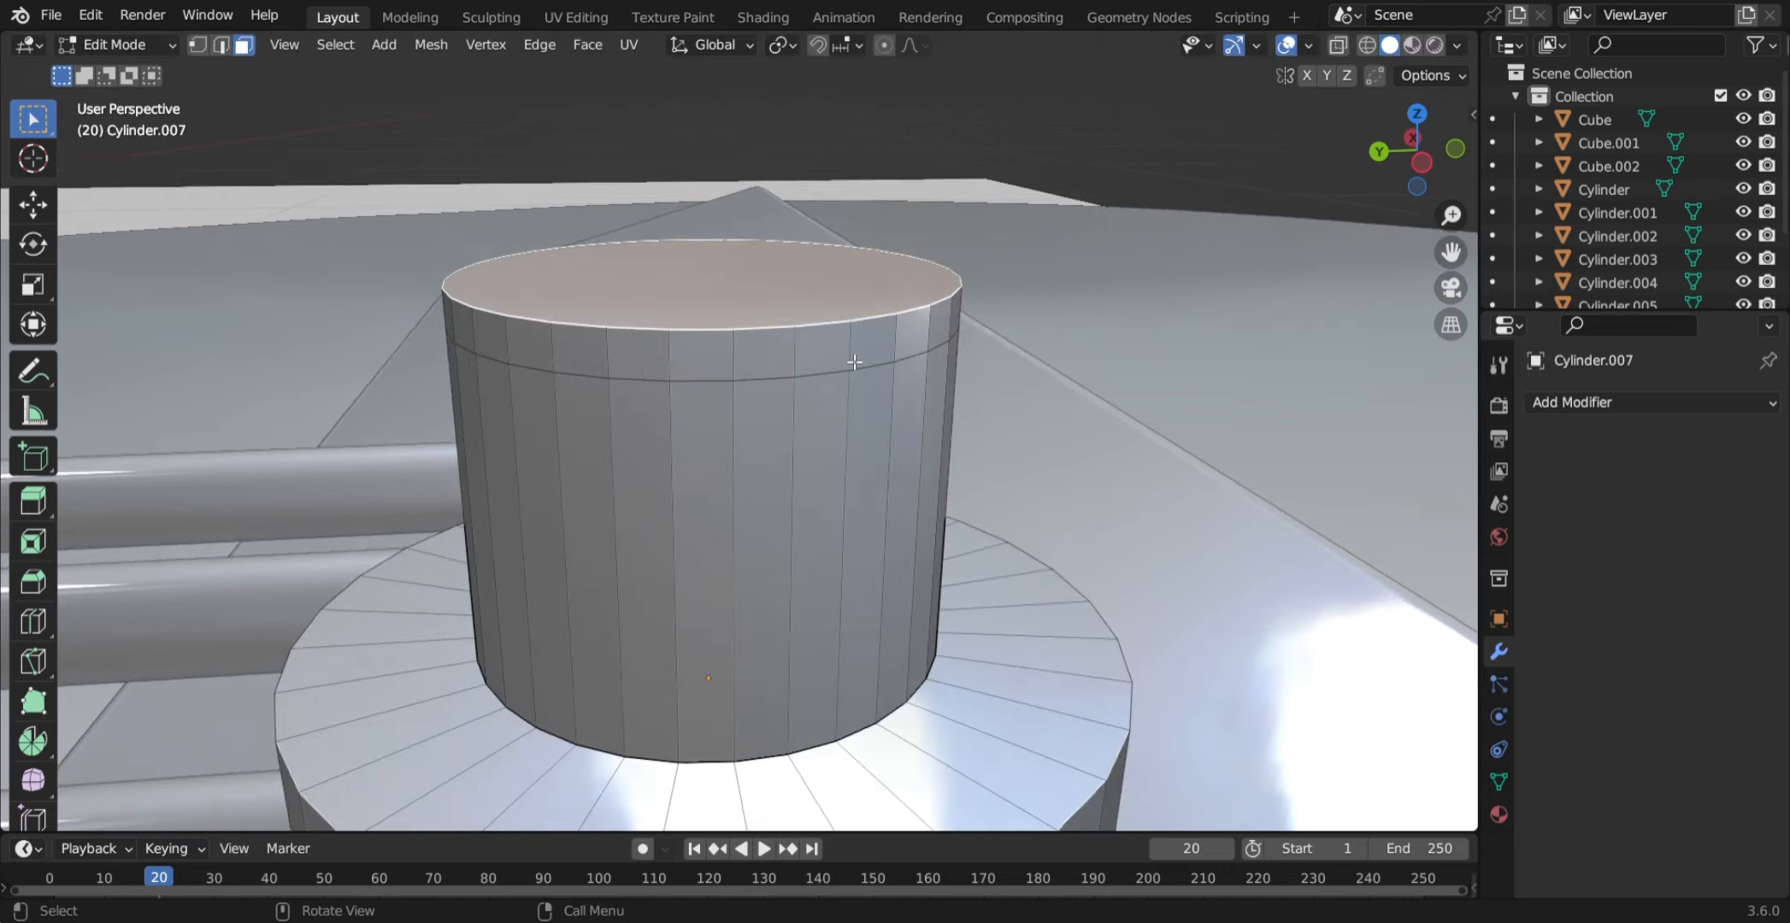
middle_click_drag(856, 361, 874, 512, "shift")
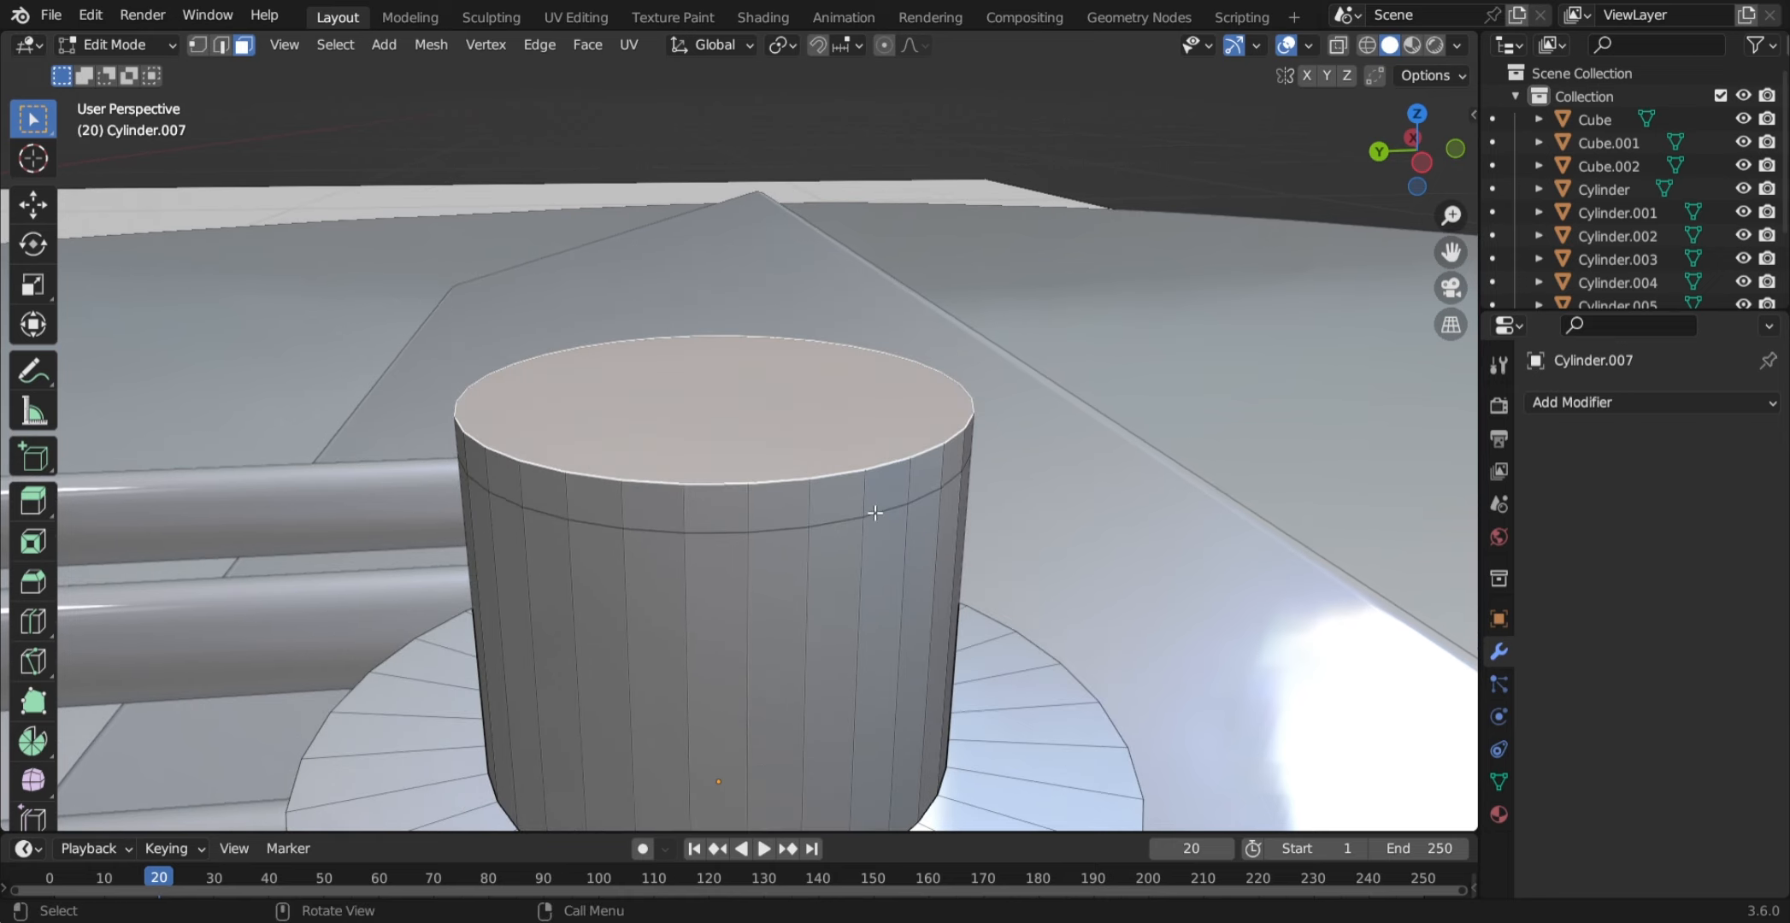
key("ctrl+z")
- Extrude and inset the stem's top face in place, and scale it to about 1.5 with Z locked to form a wider rim
key("e")
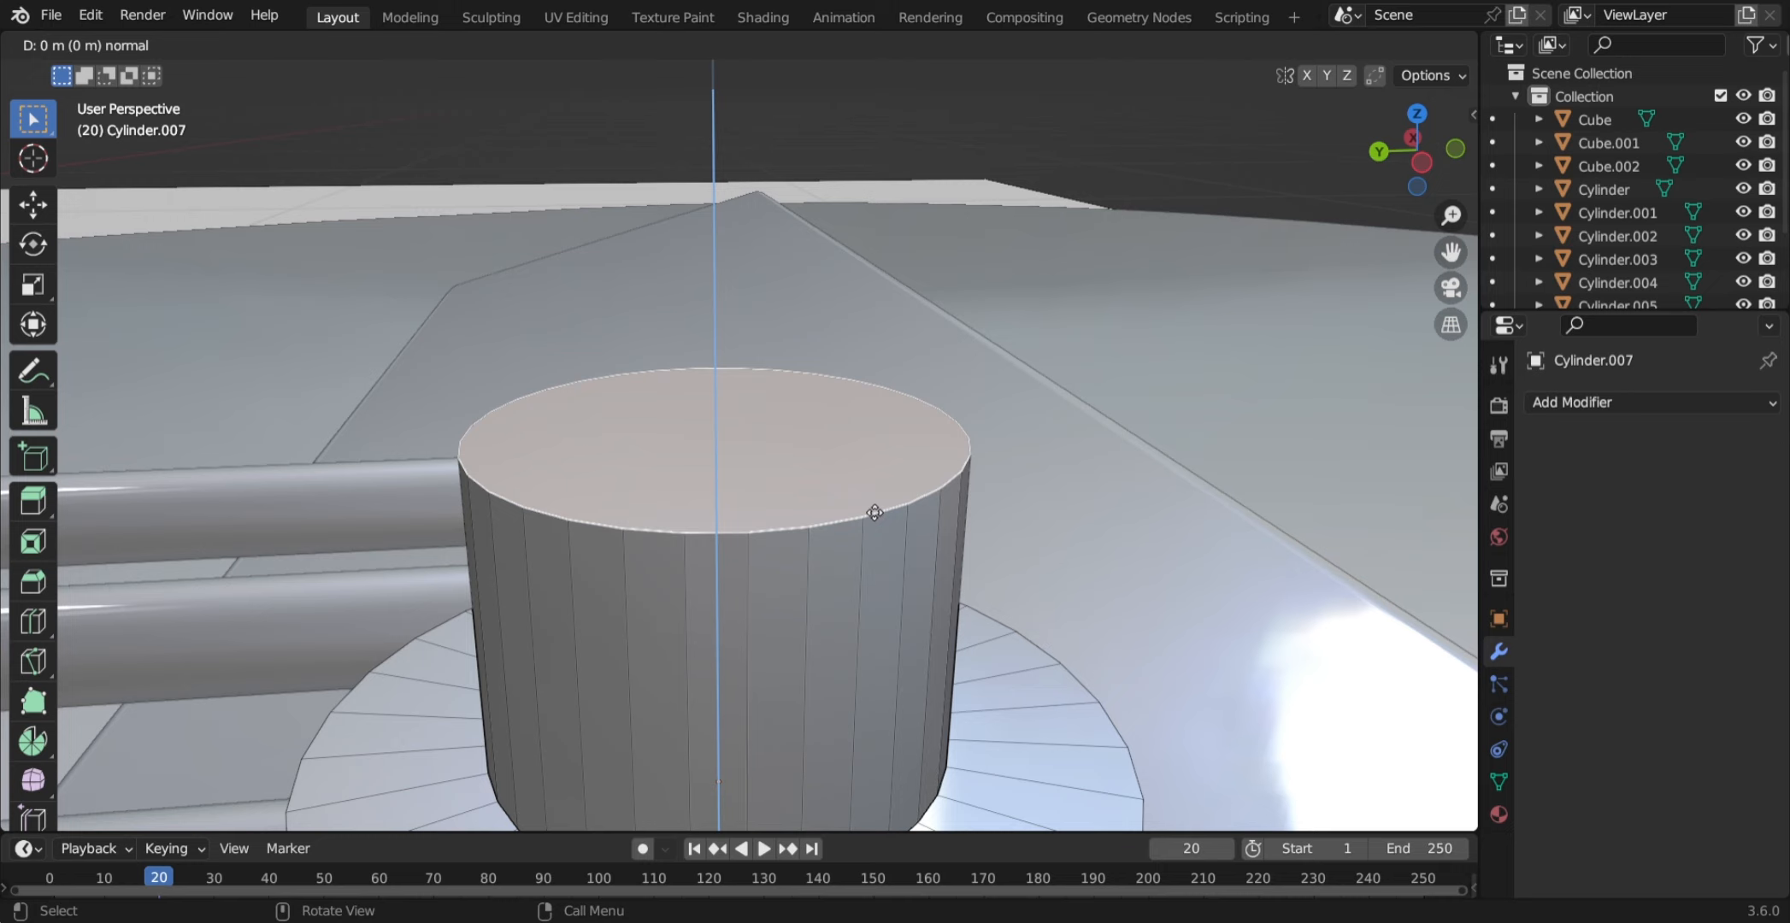
left_click(875, 512)
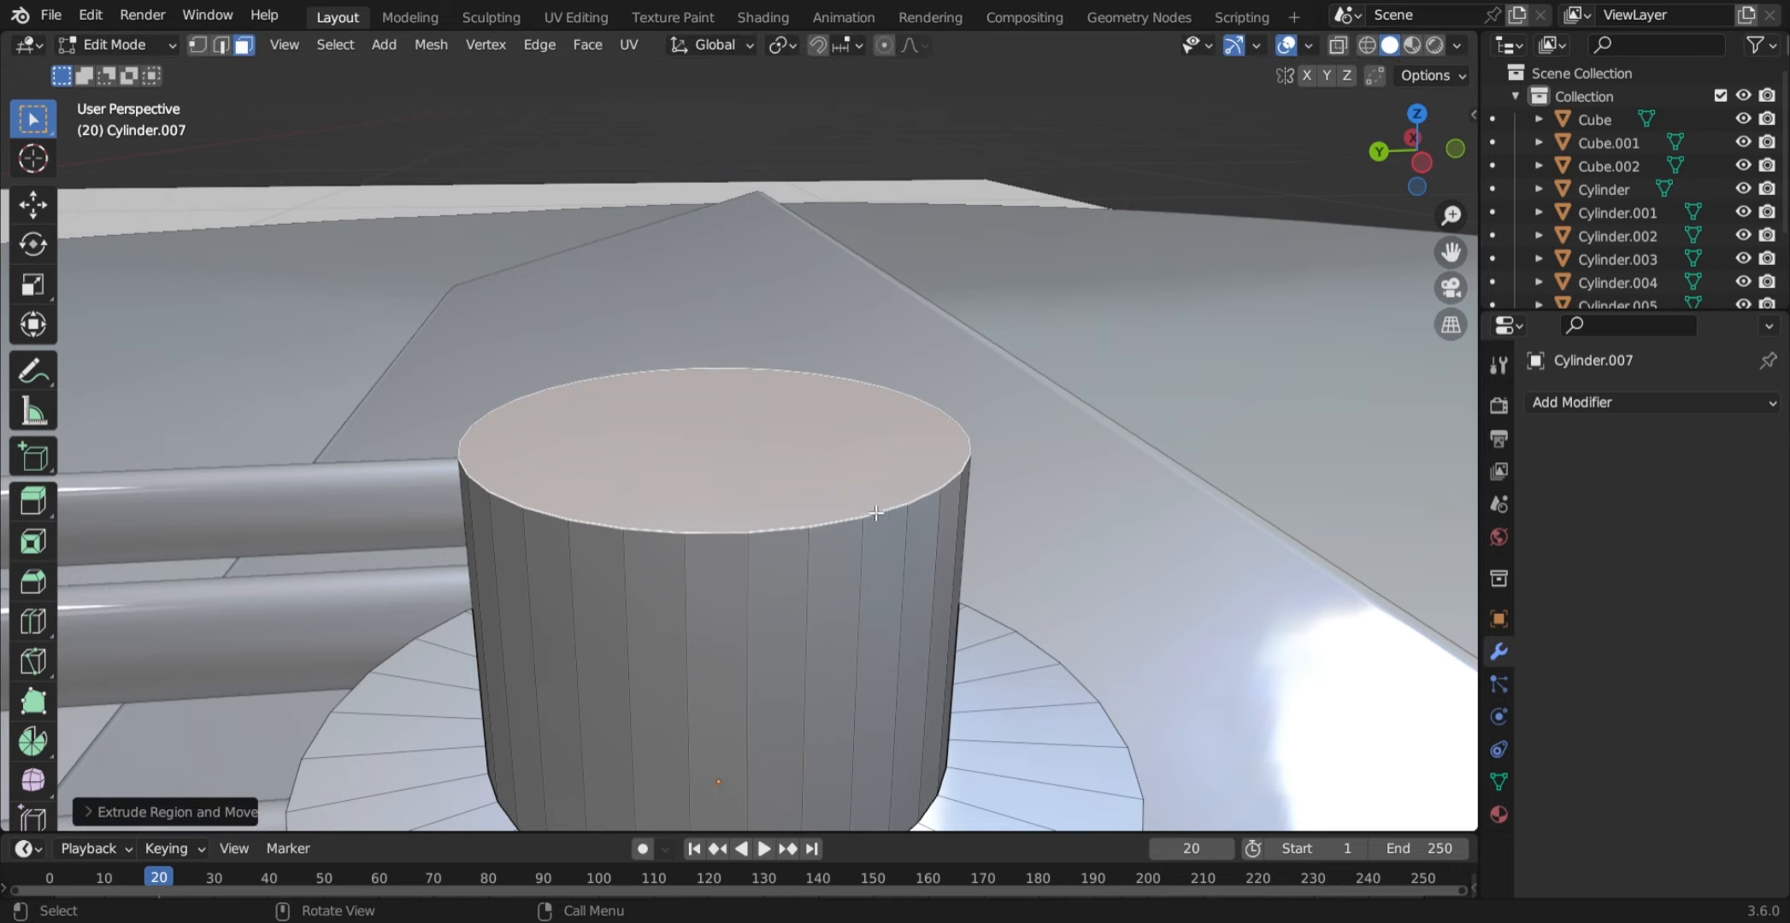
key("i")
left_click(877, 511)
key("s")
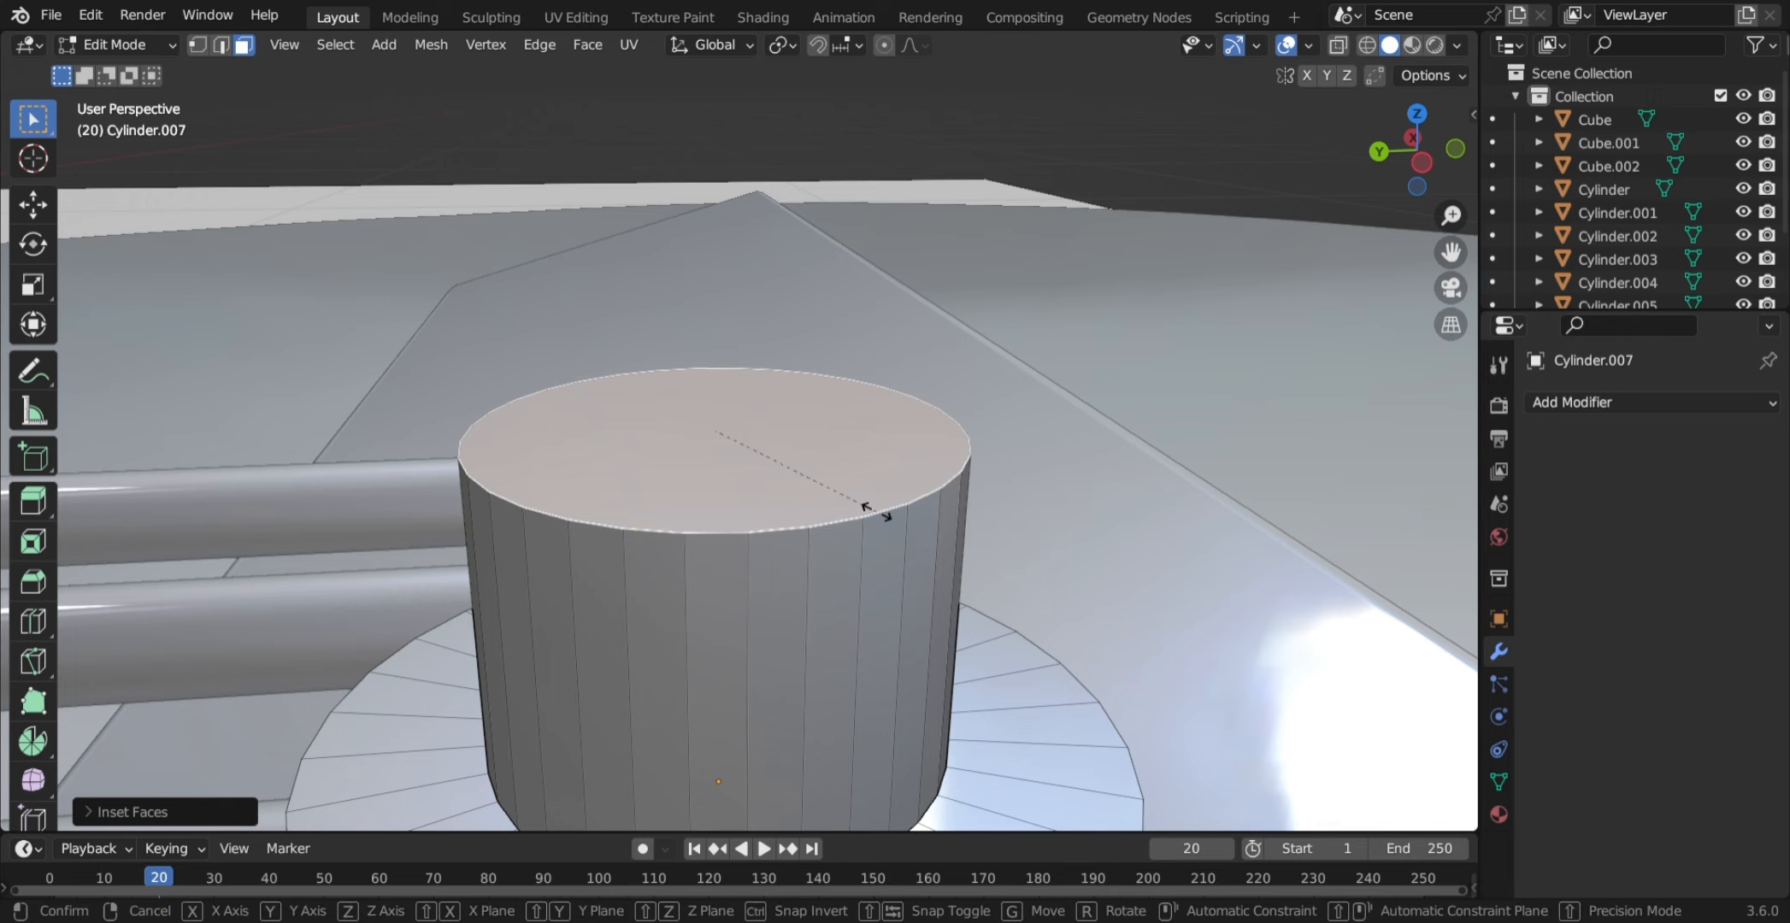
key("shift+z")
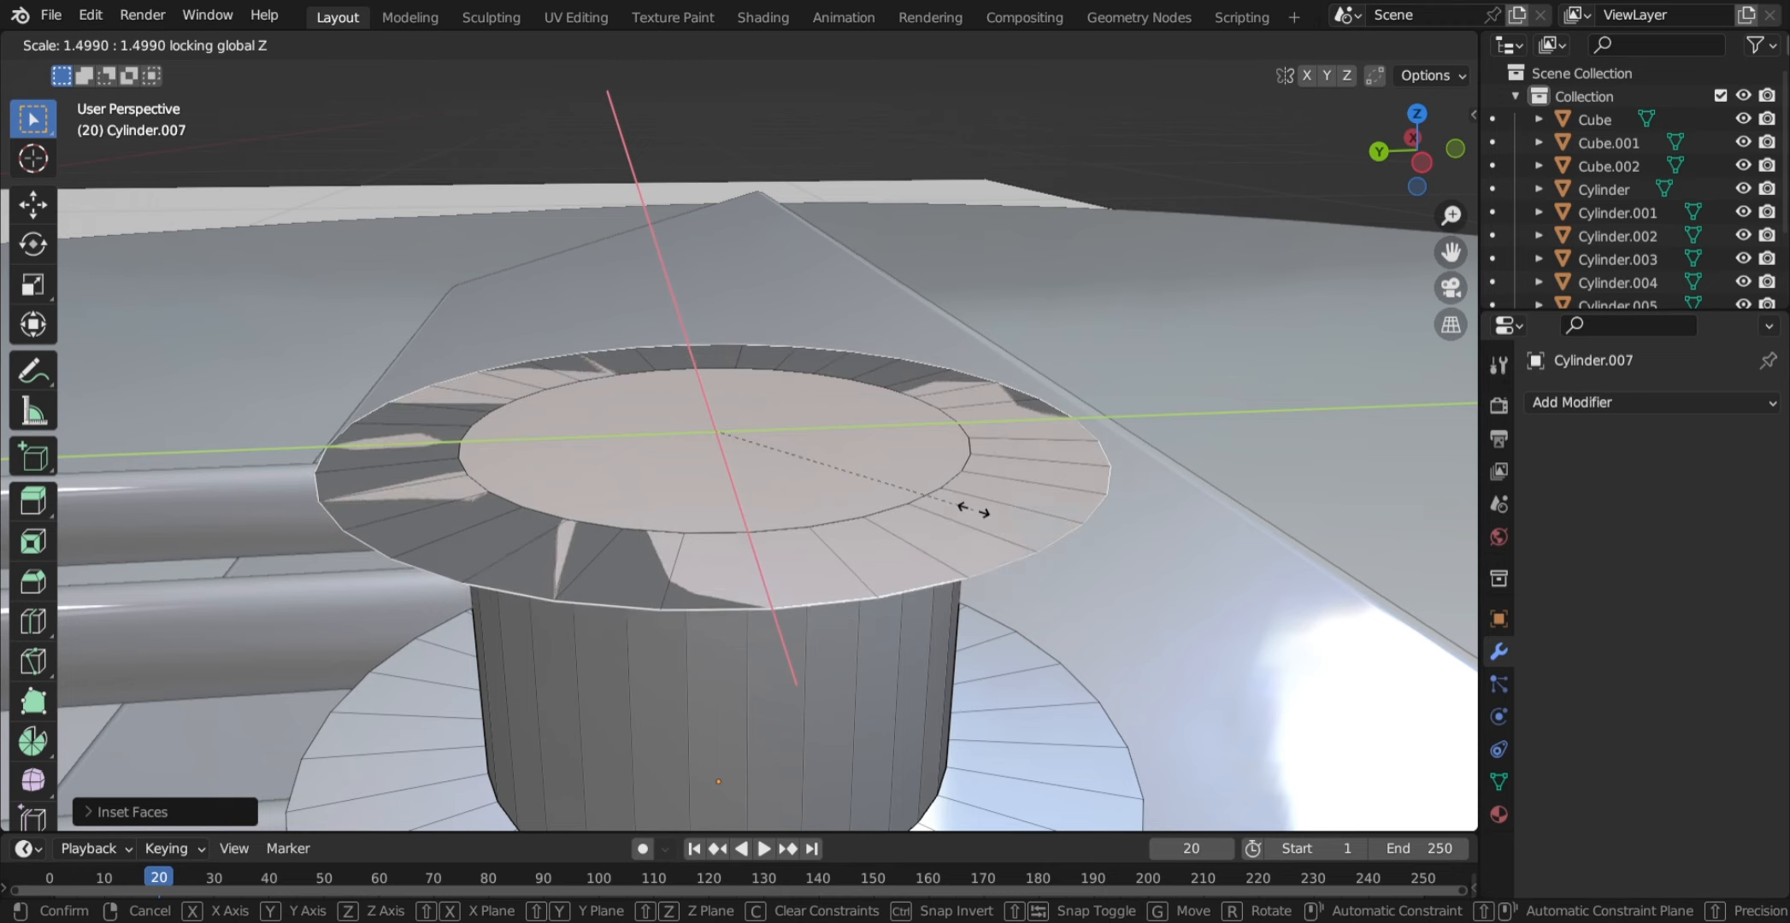
left_click(970, 511)
- Raise the widened top face about 0.0043 m along Z to form the peg's flared head
scroll(971, 510, "down", 3)
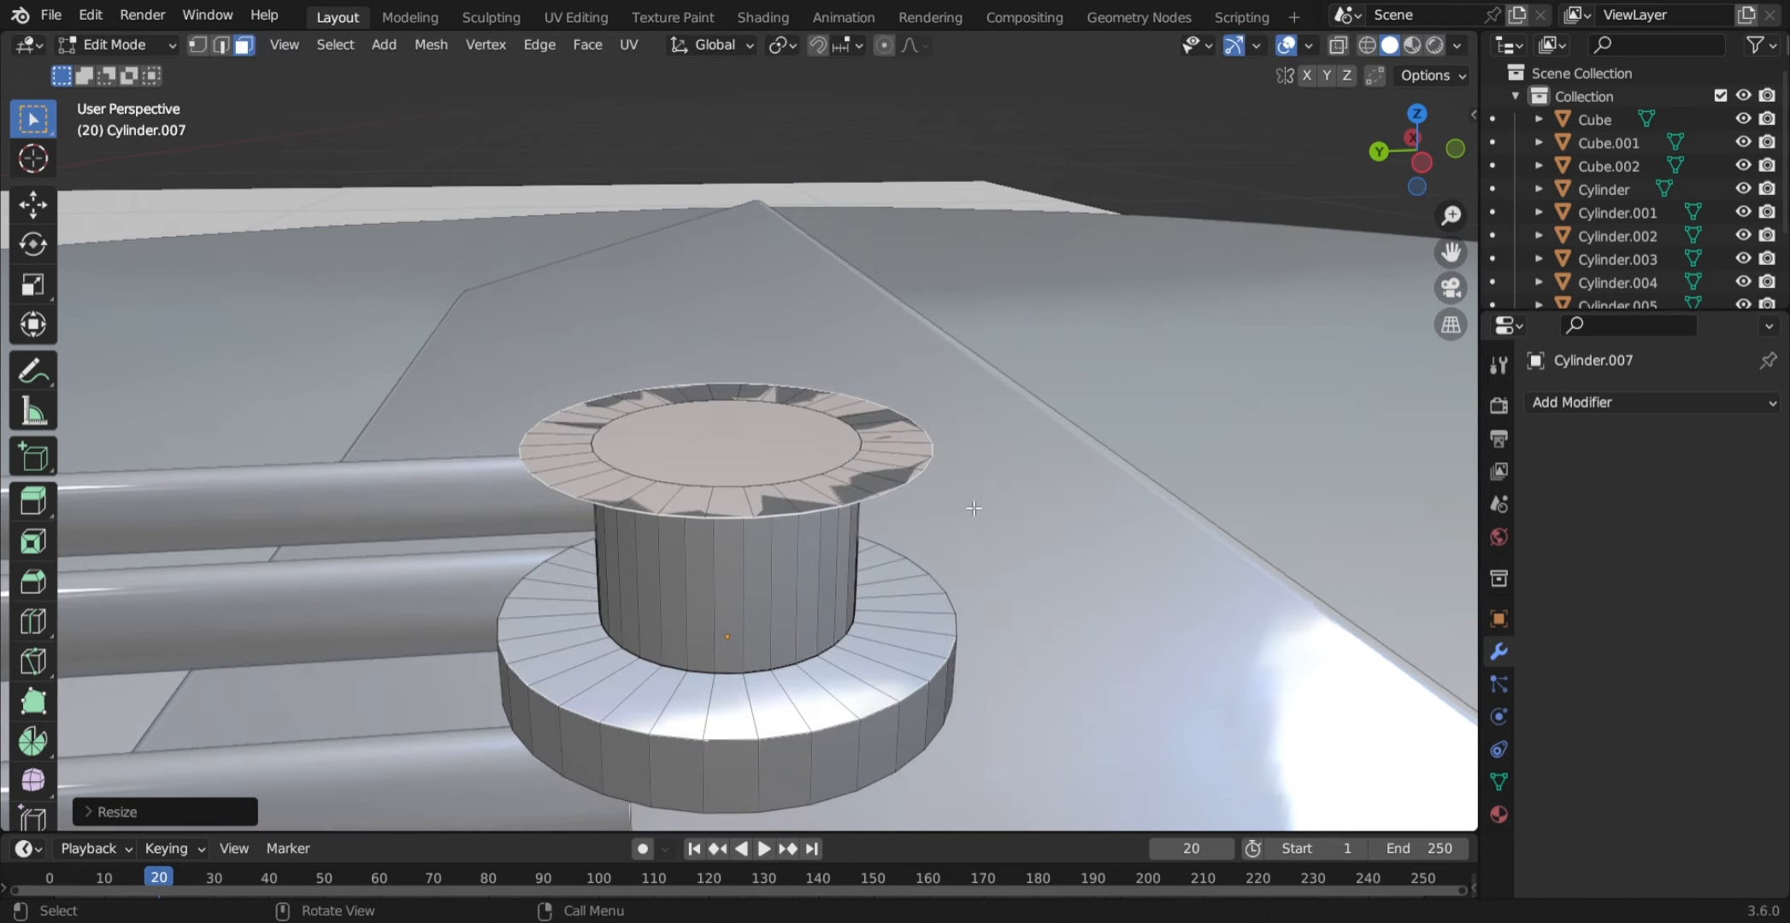
middle_click_drag(966, 510, 785, 444)
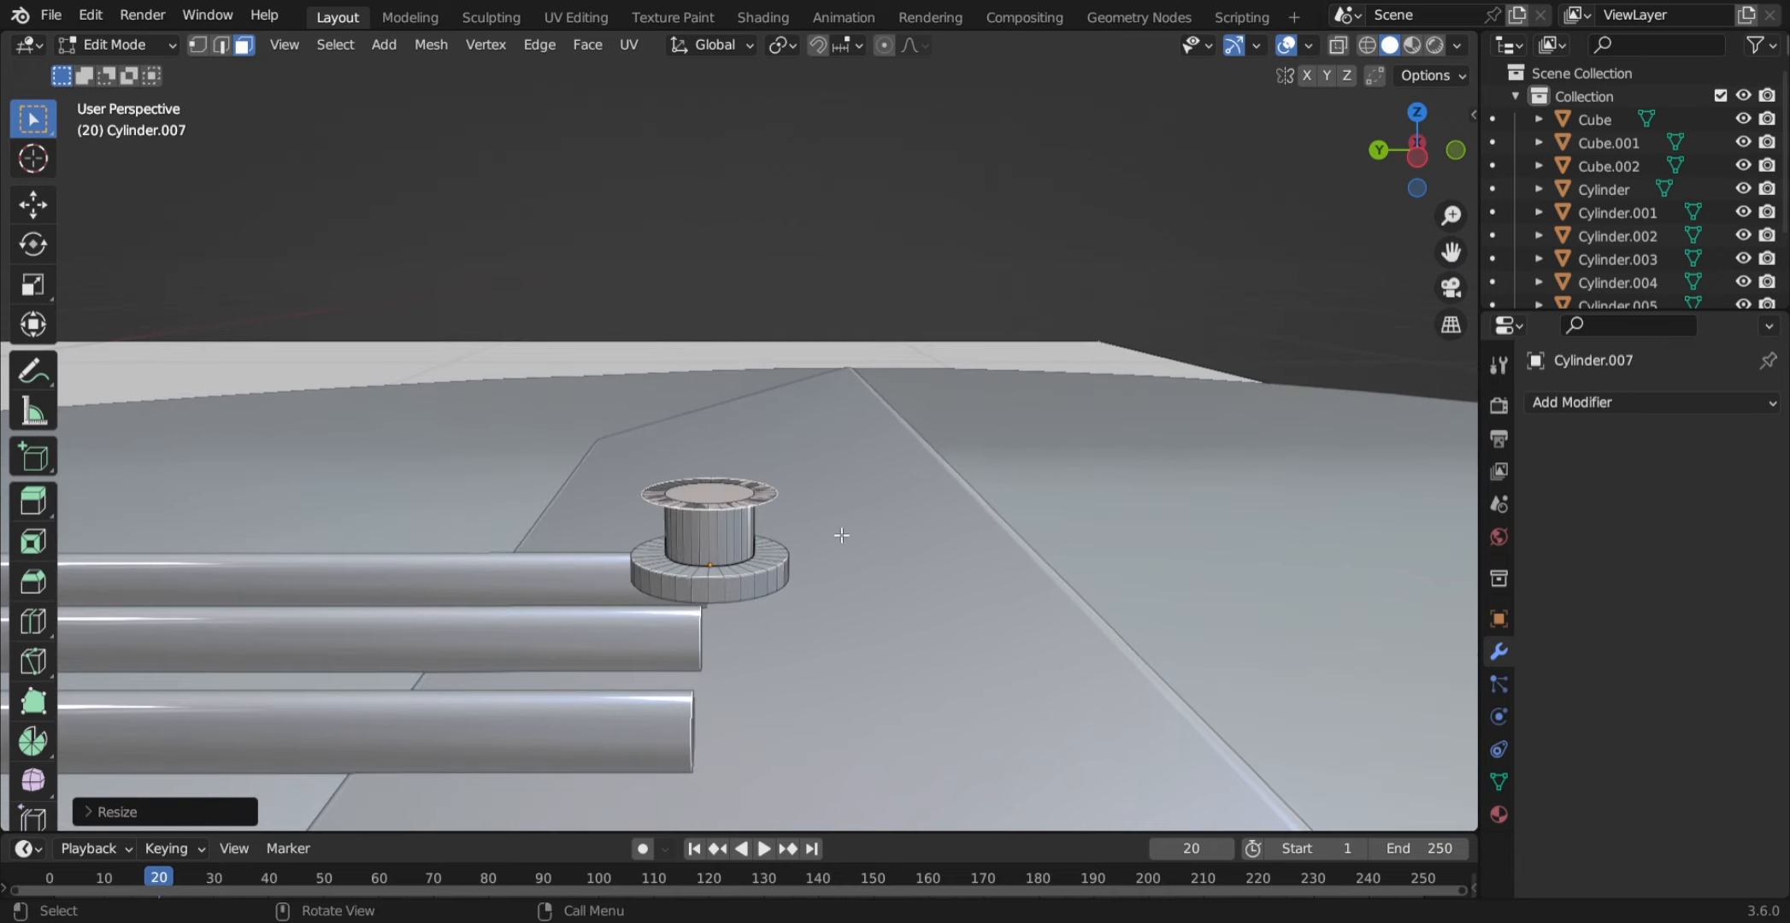
key("g")
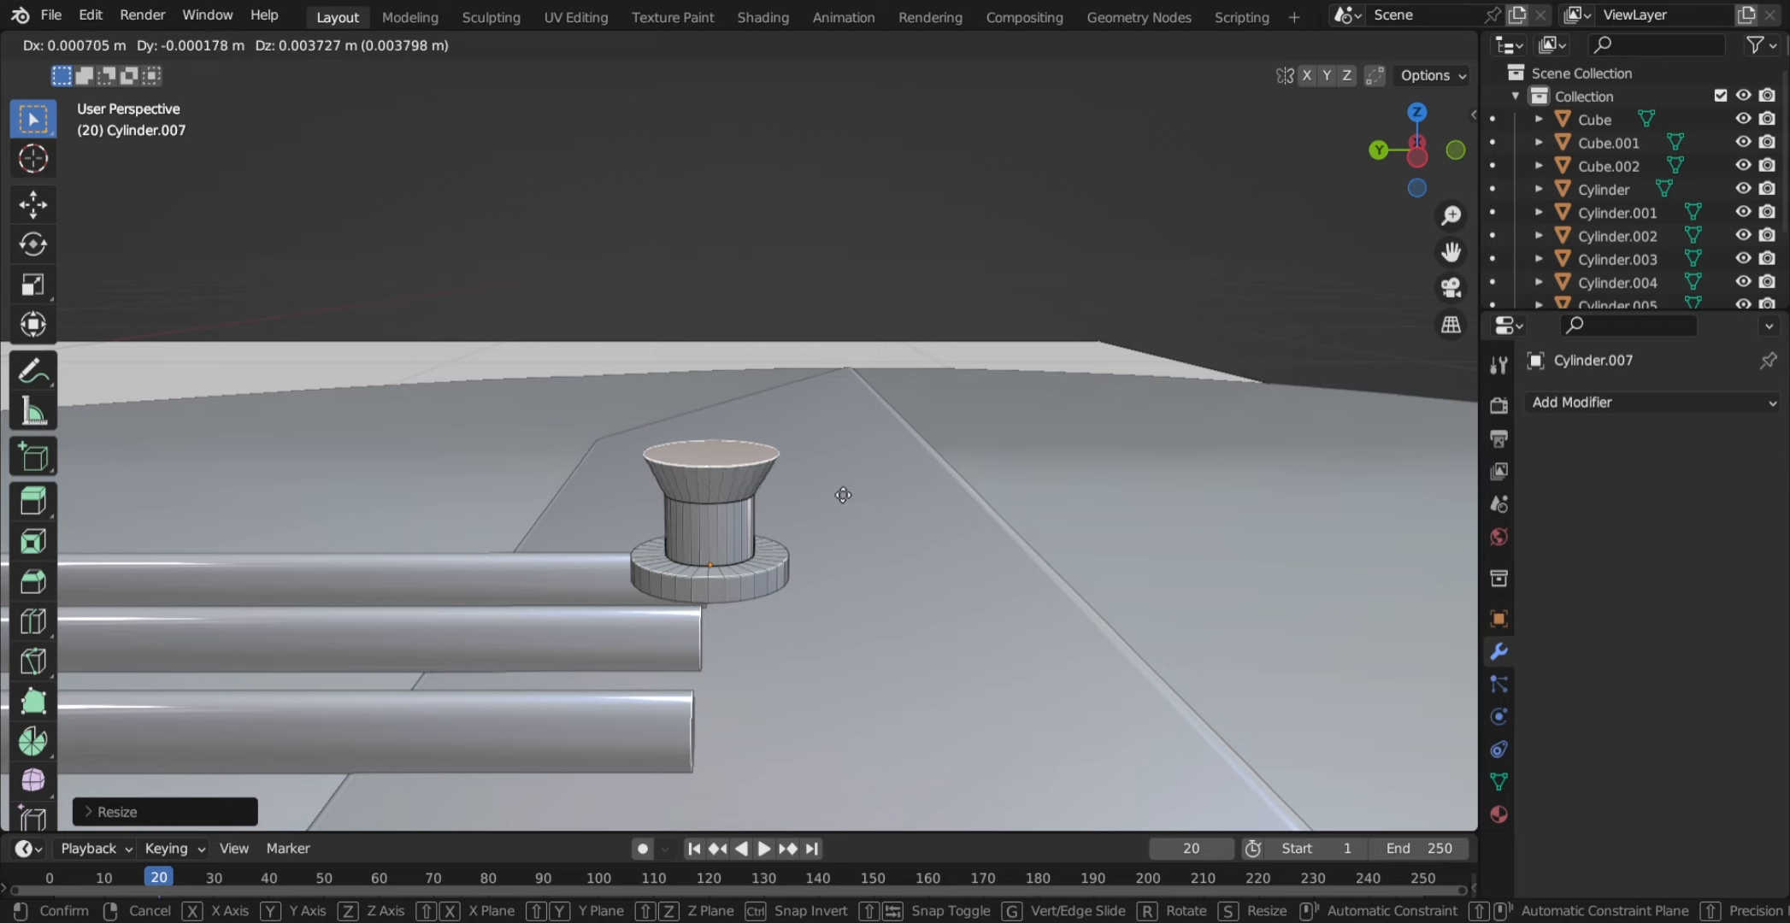
key("z")
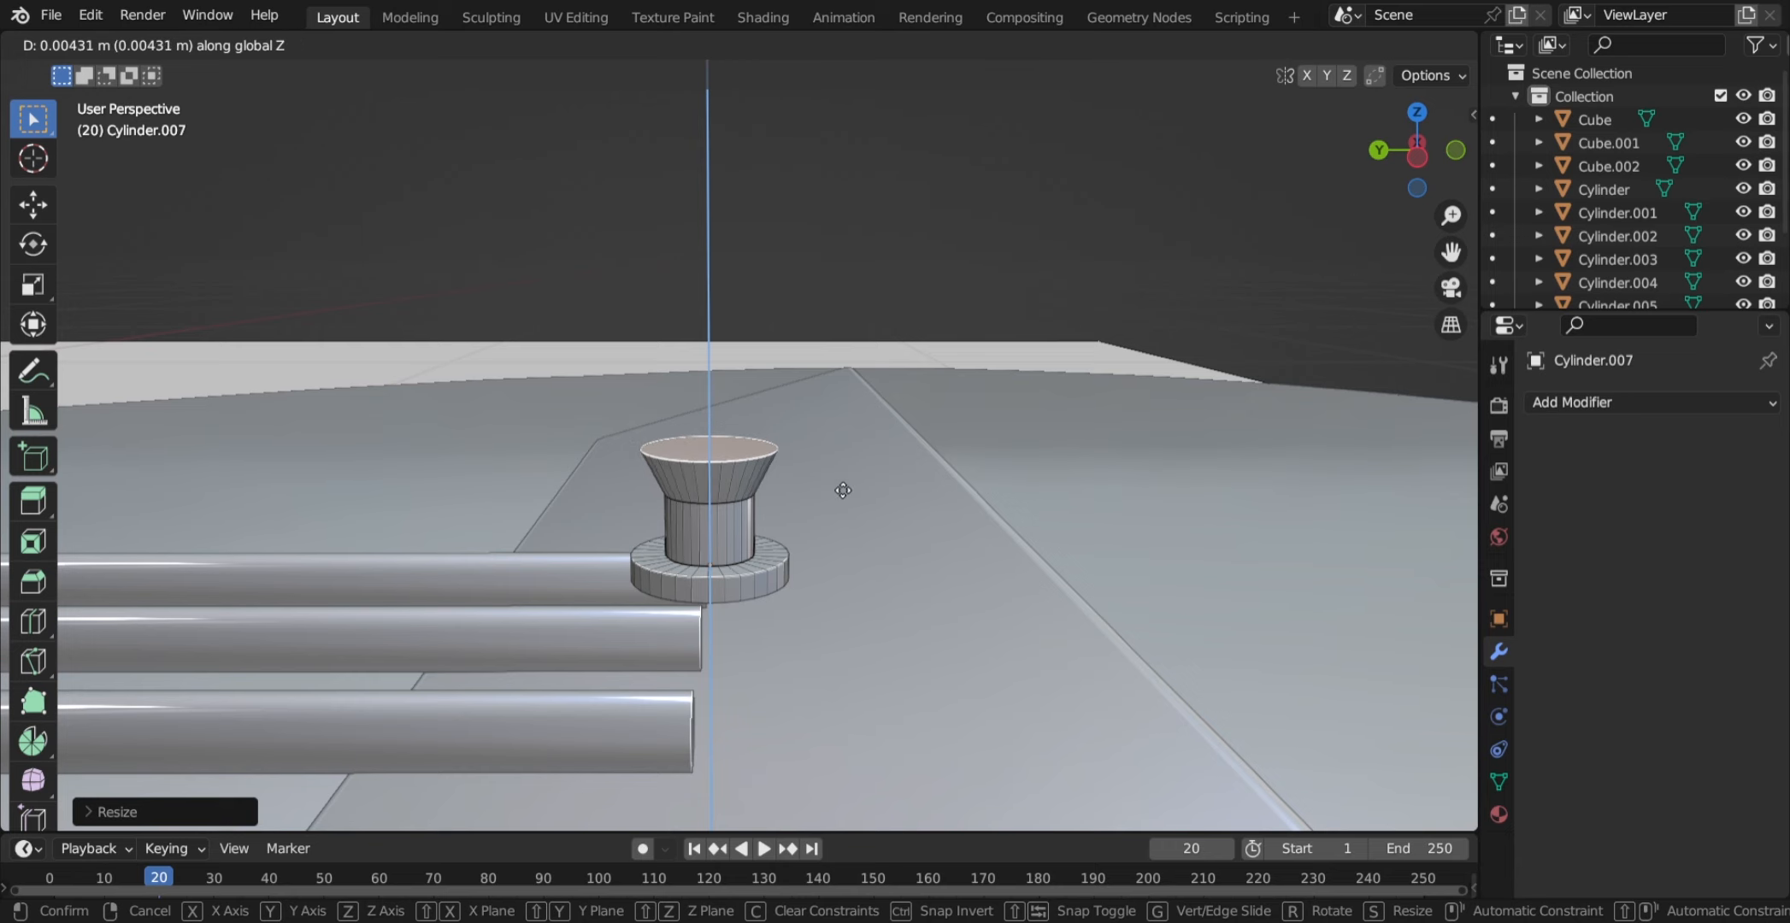
left_click(842, 490)
scroll(829, 500, "up", 10)
scroll(808, 513, "down", 4)
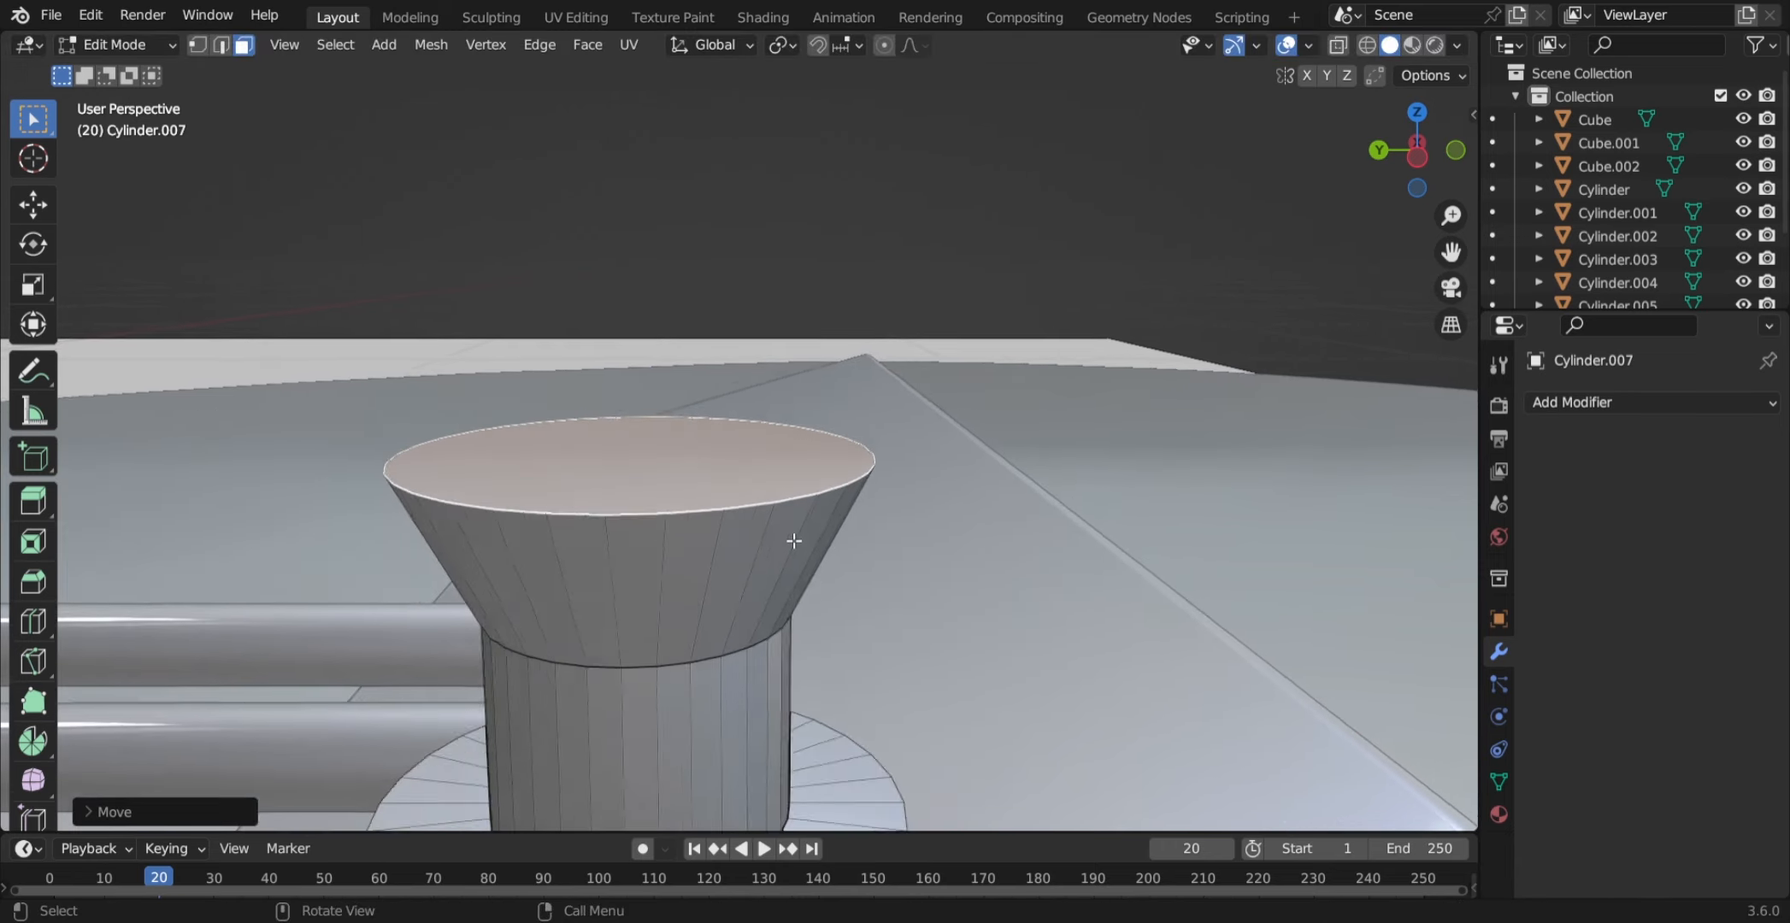
- Lower the peg's bottom face along Z to thicken its base, and return to Object Mode
scroll(792, 541, "down", 10)
middle_click_drag(787, 543, 786, 464)
middle_click_drag(758, 387, 746, 83)
left_click(717, 390)
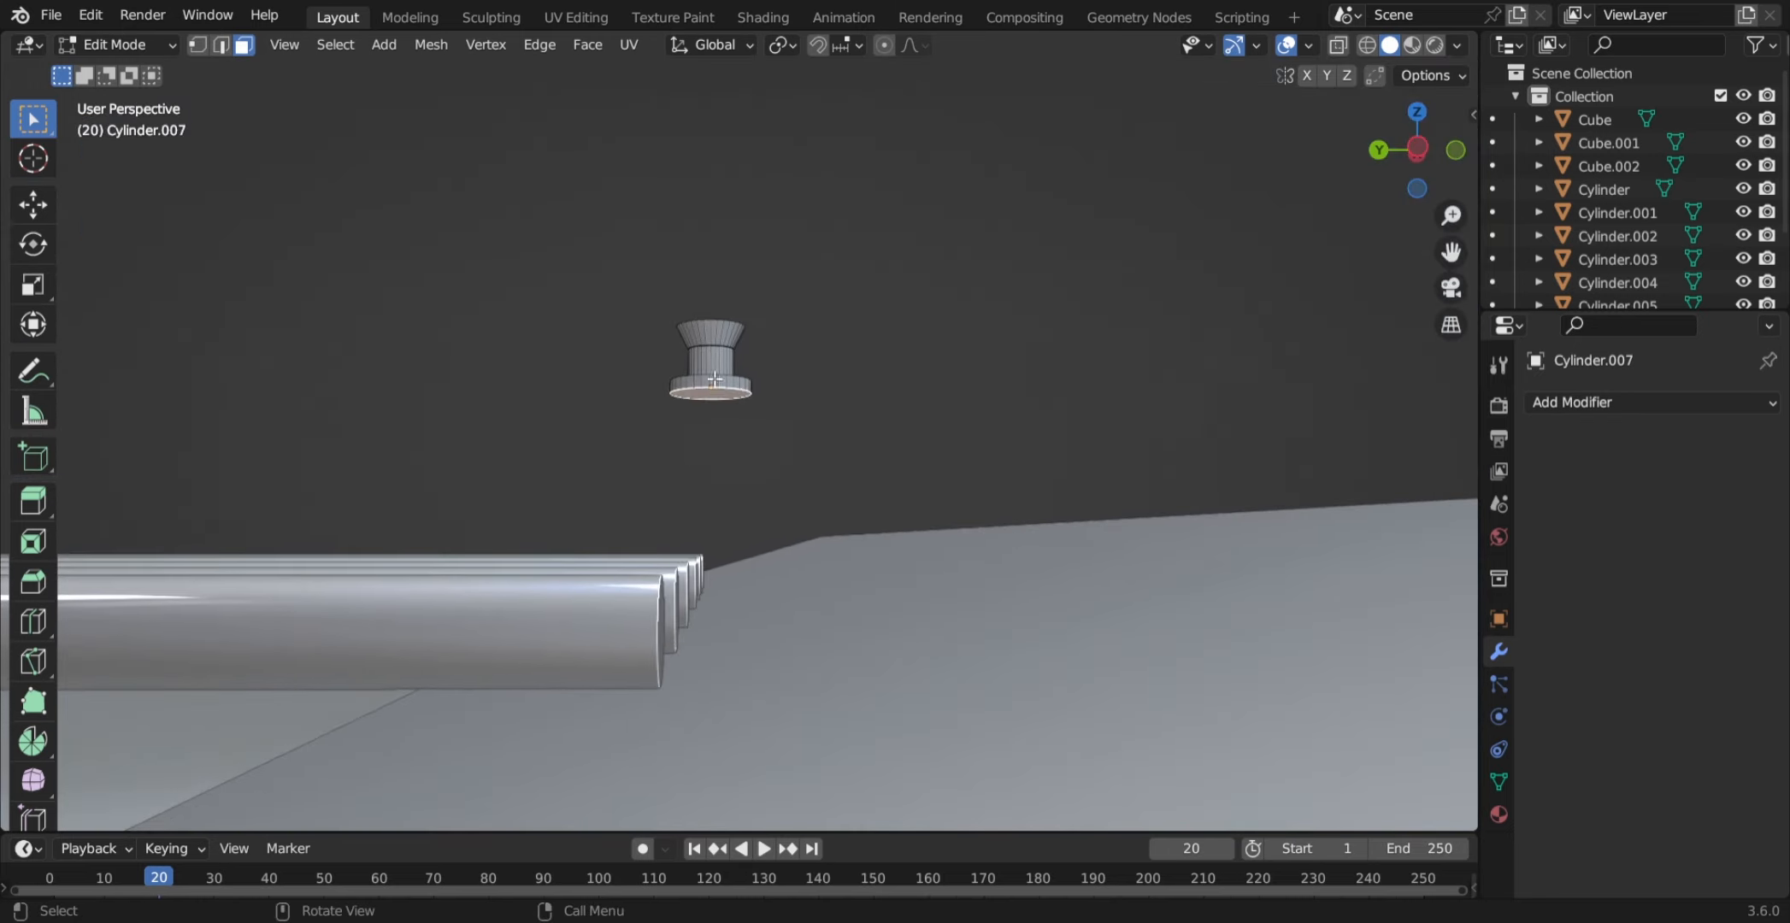
middle_click_drag(833, 266, 728, 82)
key("g")
key("z")
left_click(829, 295)
mouse_move(772, 176)
middle_mouse_down("shift")
mouse_move(779, 651)
mouse_move(790, 169)
middle_mouse_up("shift")
scroll(745, 369, "up", 3)
scroll(745, 369, "down", 5)
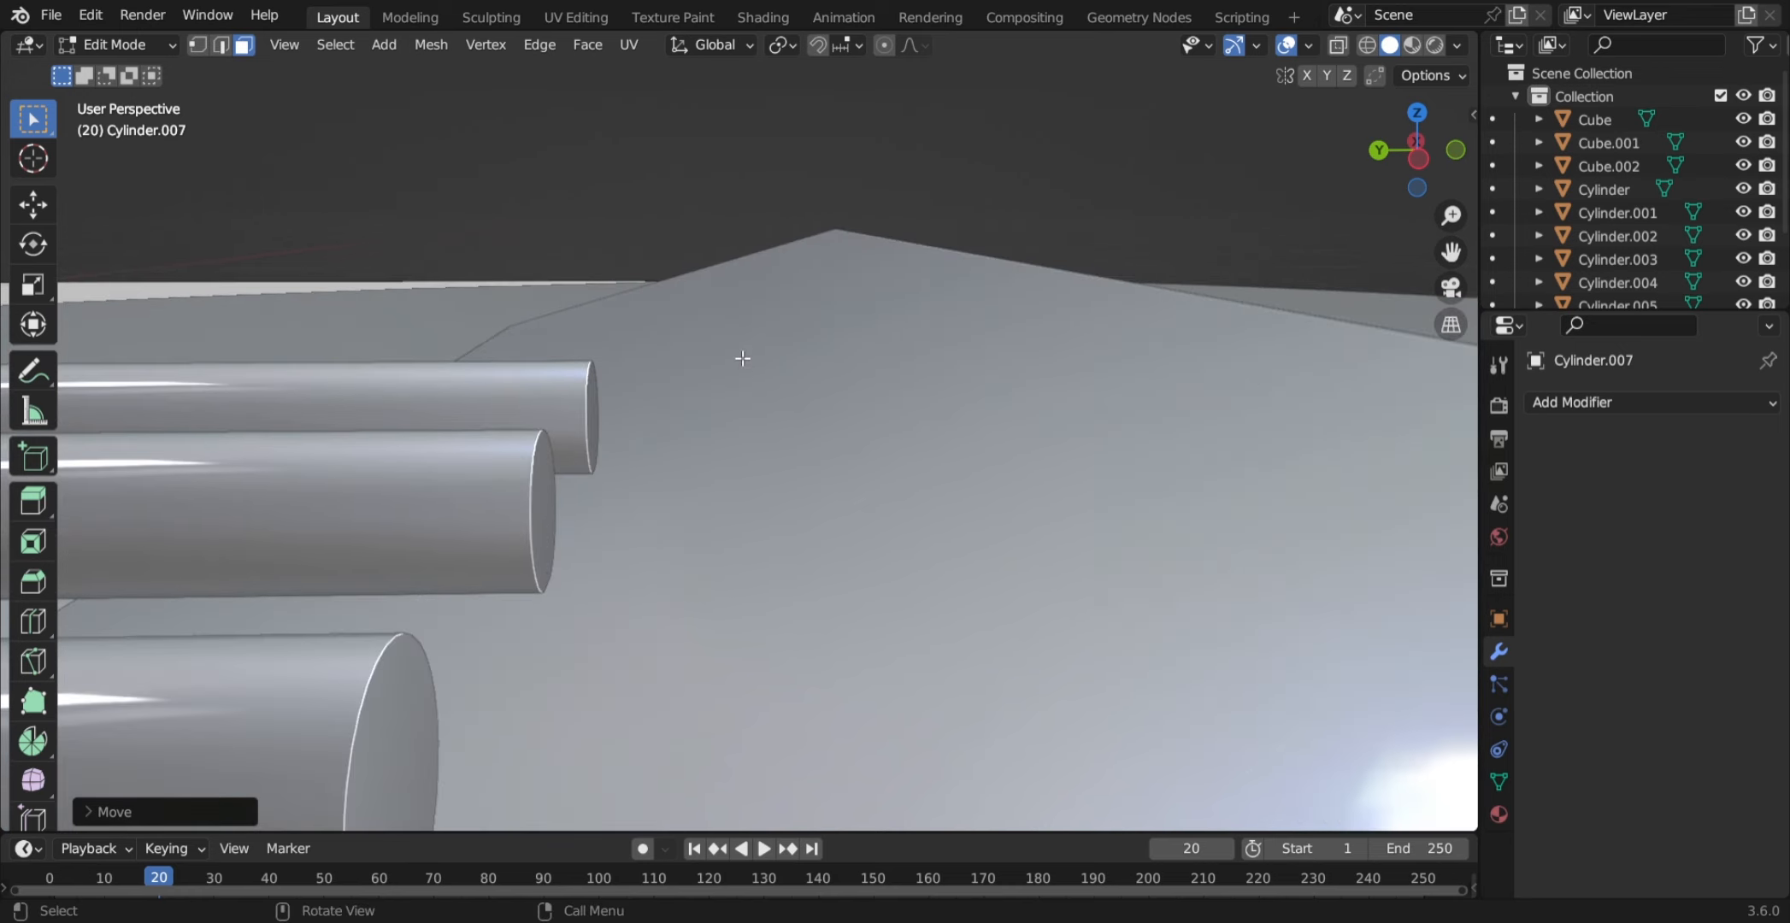
scroll(750, 366, "up", 3)
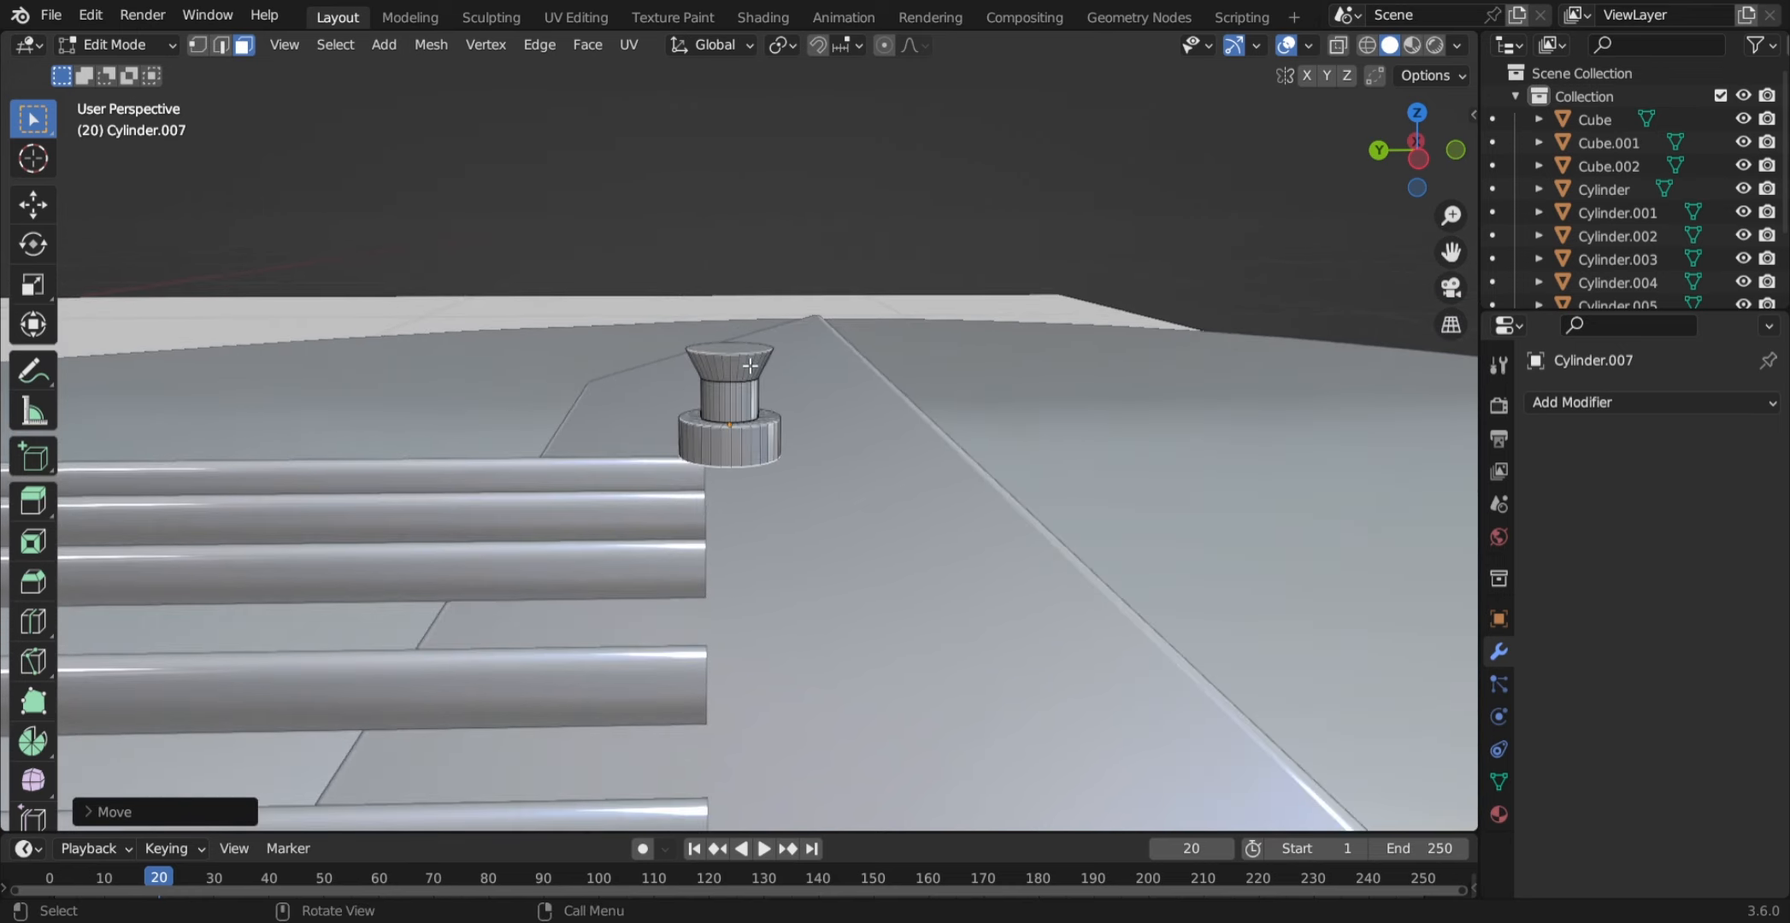
key("Tab")
scroll(862, 448, "down", 4)
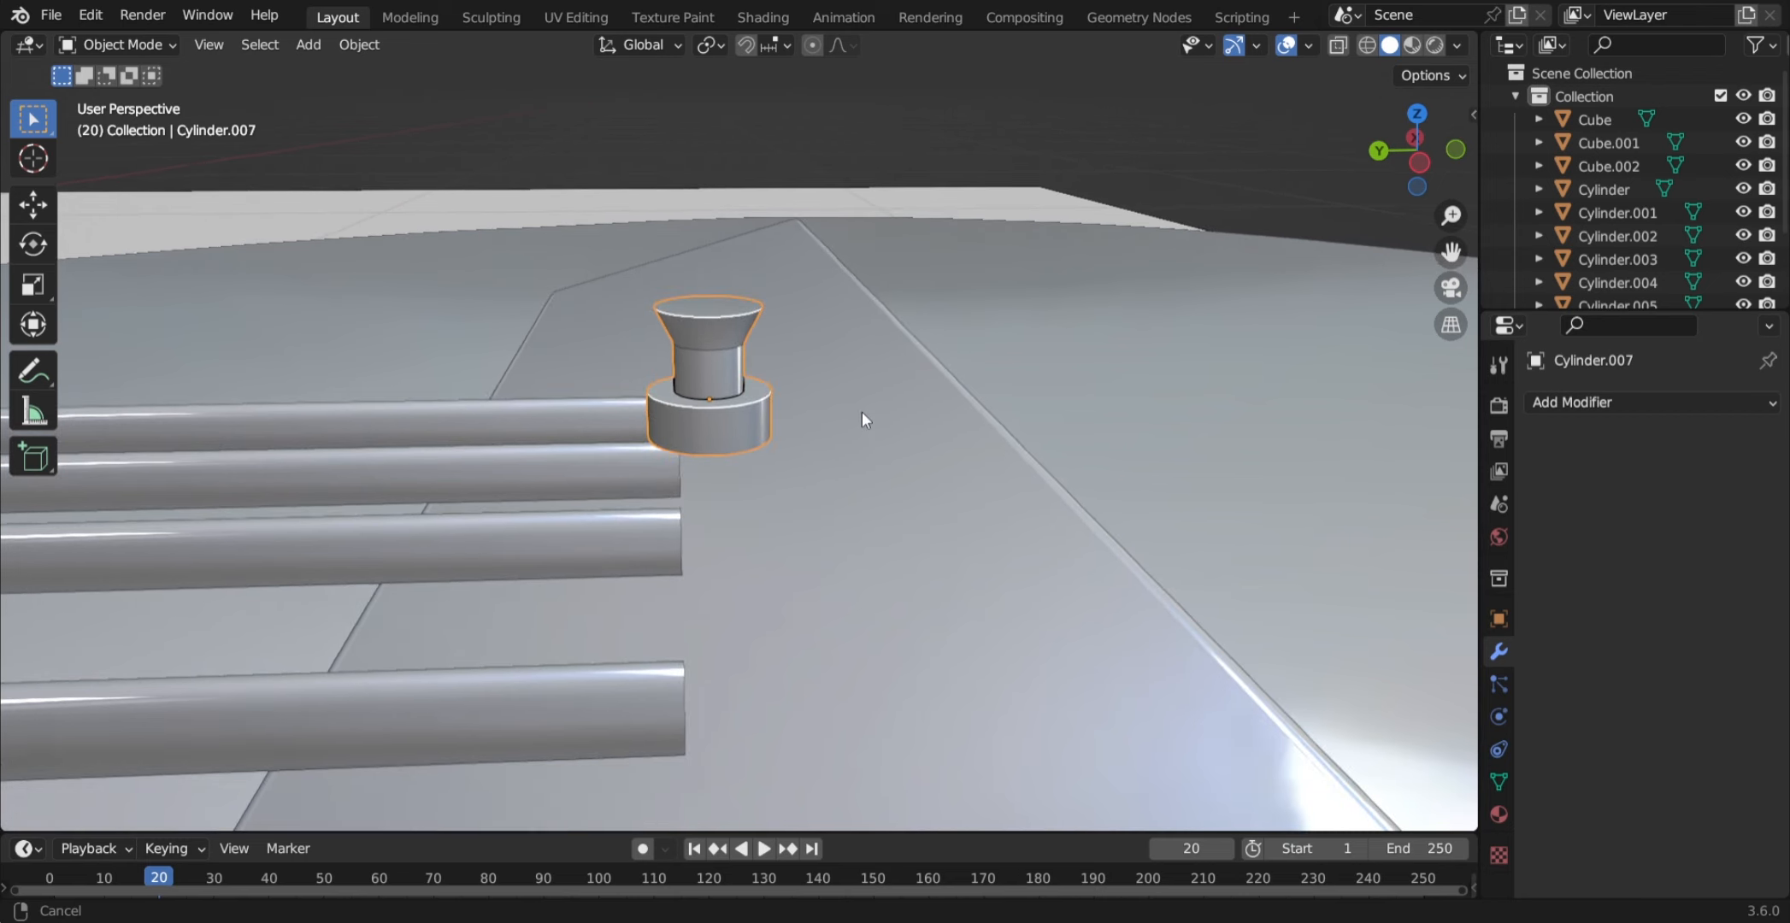
- Move the peg closer to the string ends on the bridge and raise it along Z
middle_click_drag(816, 471, 815, 292)
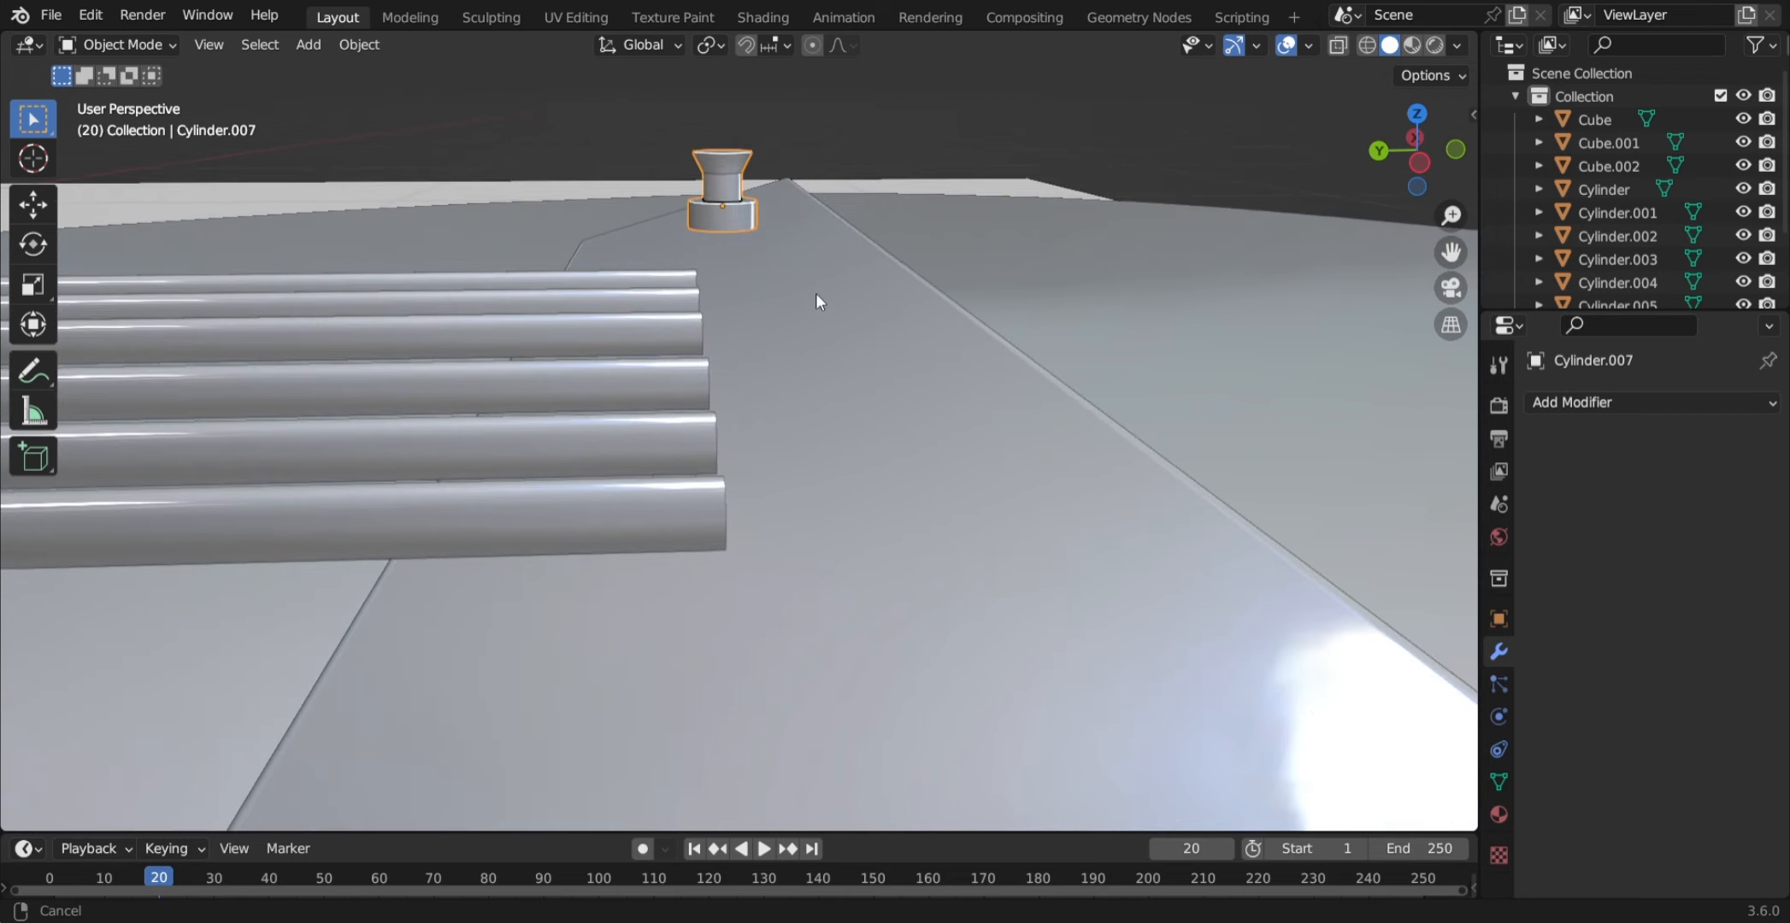
key("g")
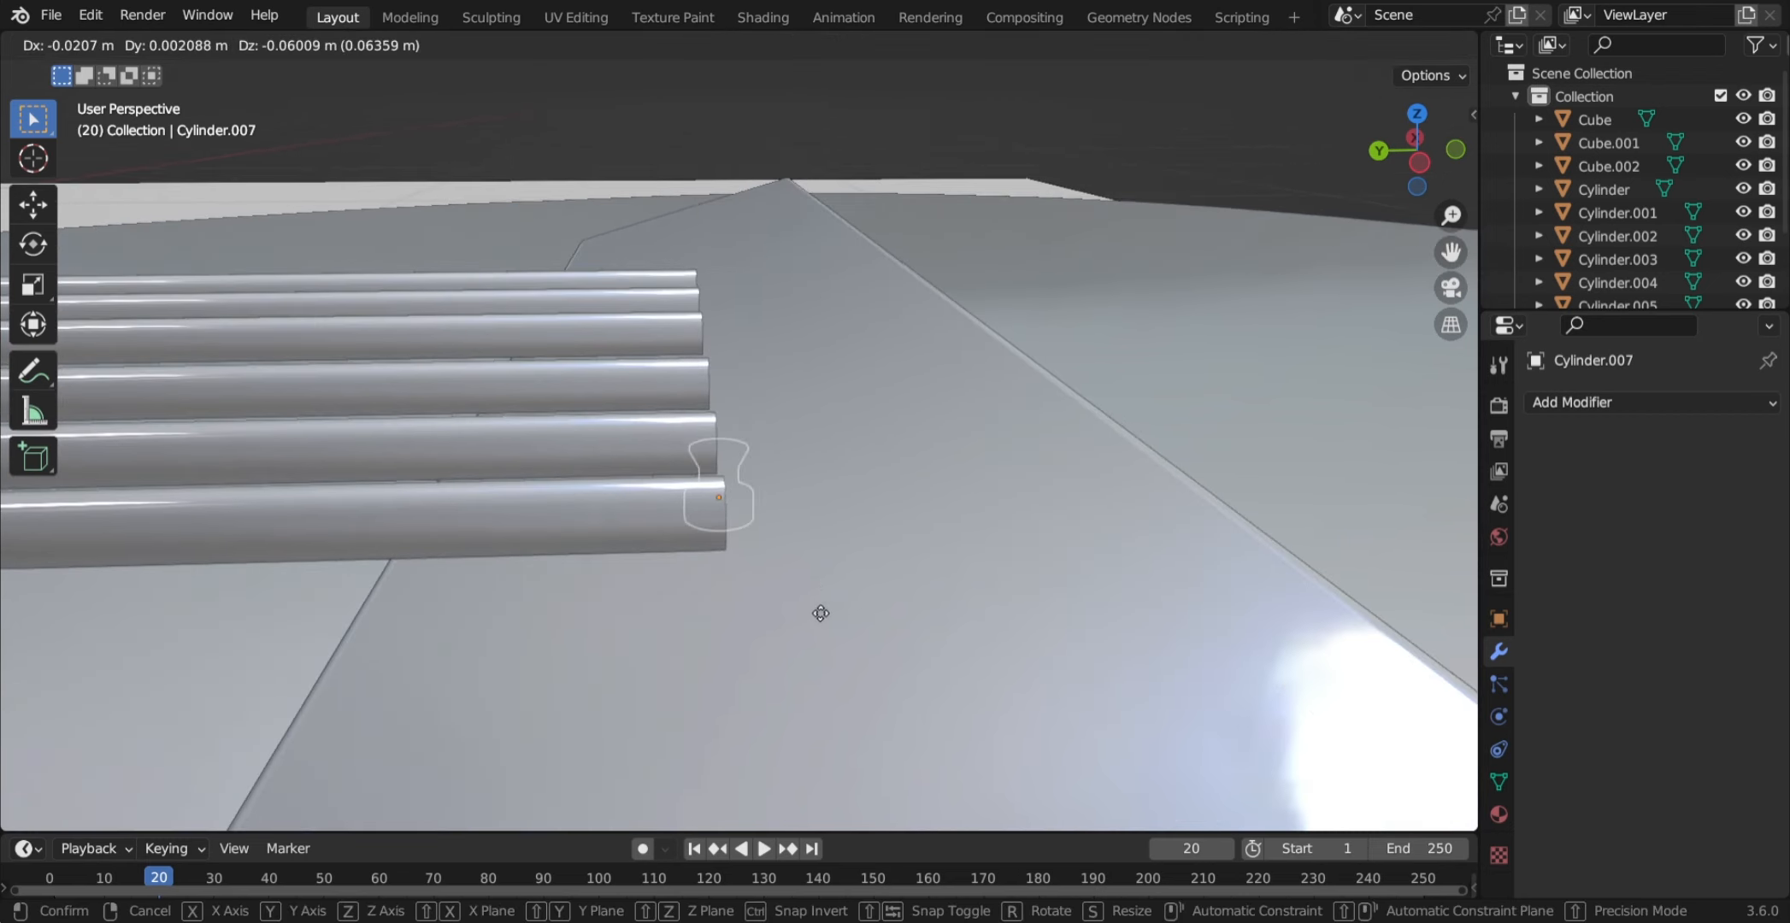
left_click(843, 667)
key("g")
key("z")
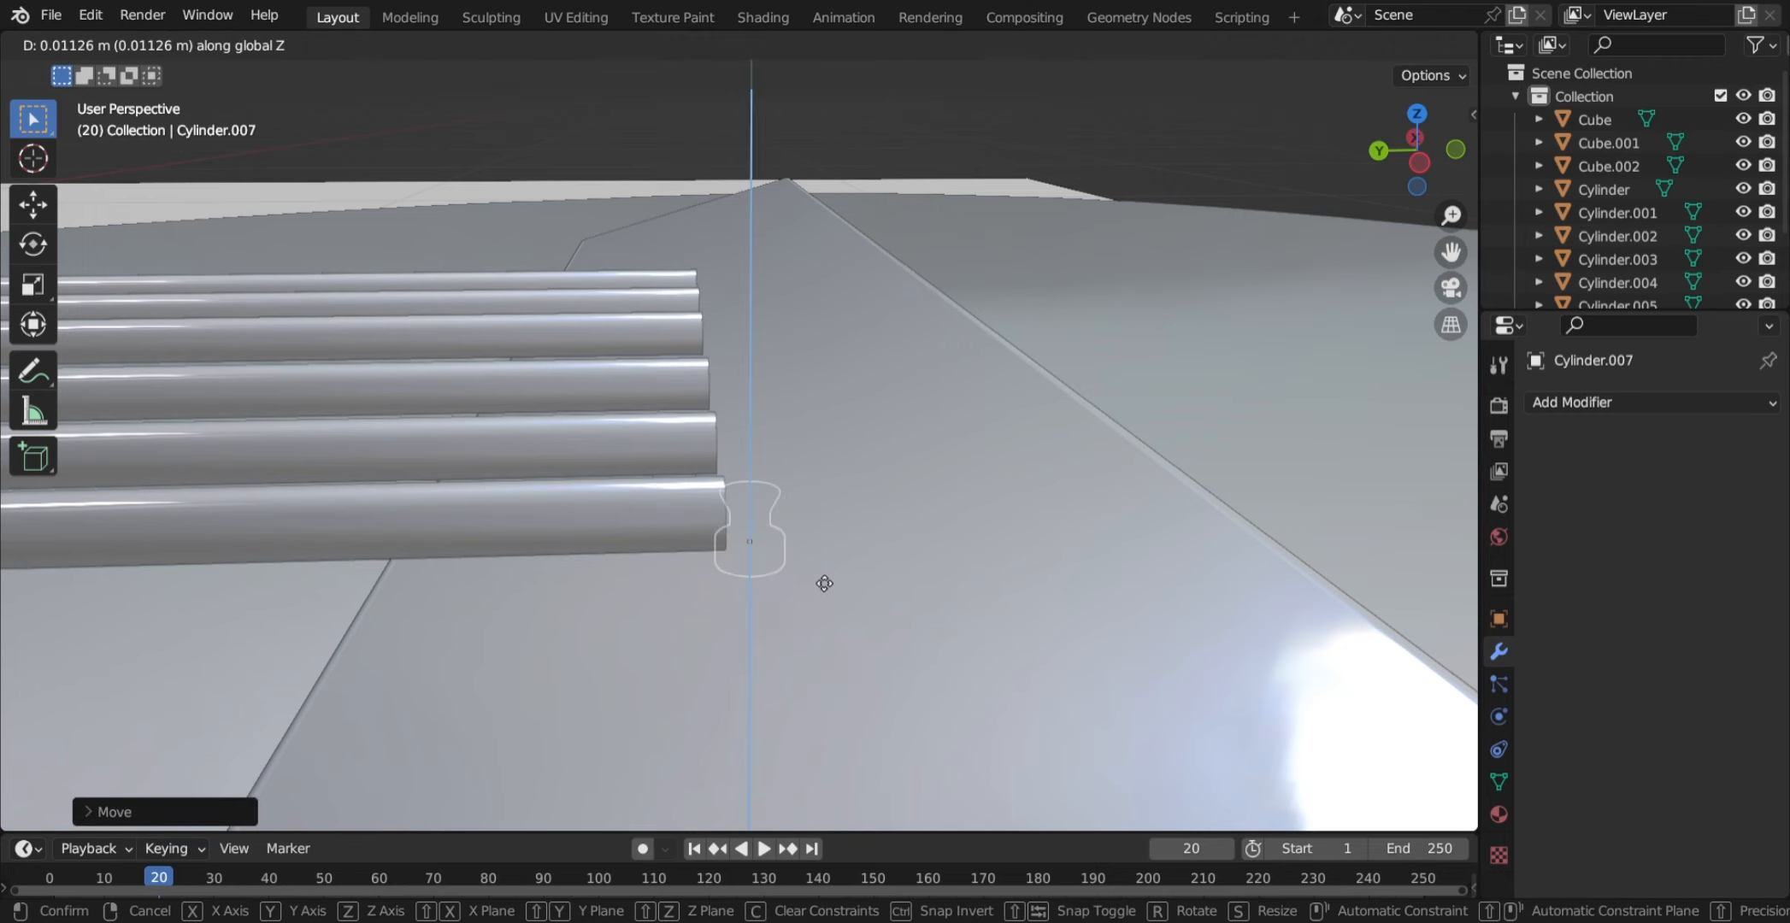
left_click(808, 477)
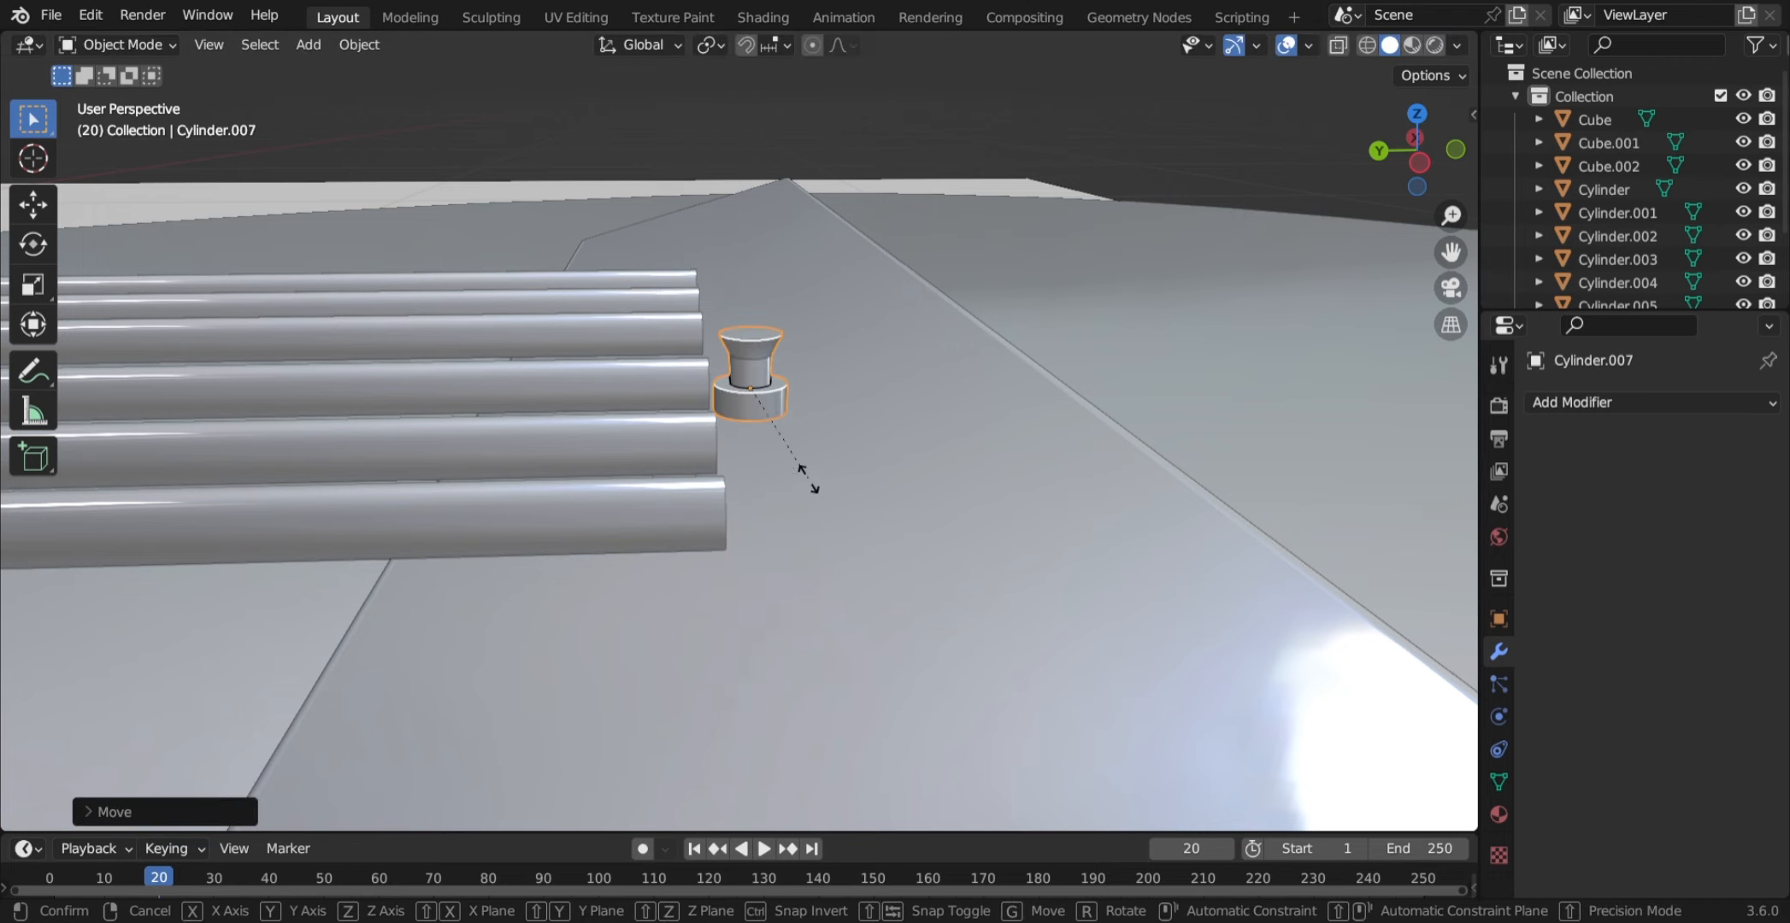
- Scale the peg and move it about 0.07 m in the negative X direction to the outermost string's end
key("s")
left_click(848, 477)
middle_click_drag(850, 471, 820, 491)
key("g")
key("y")
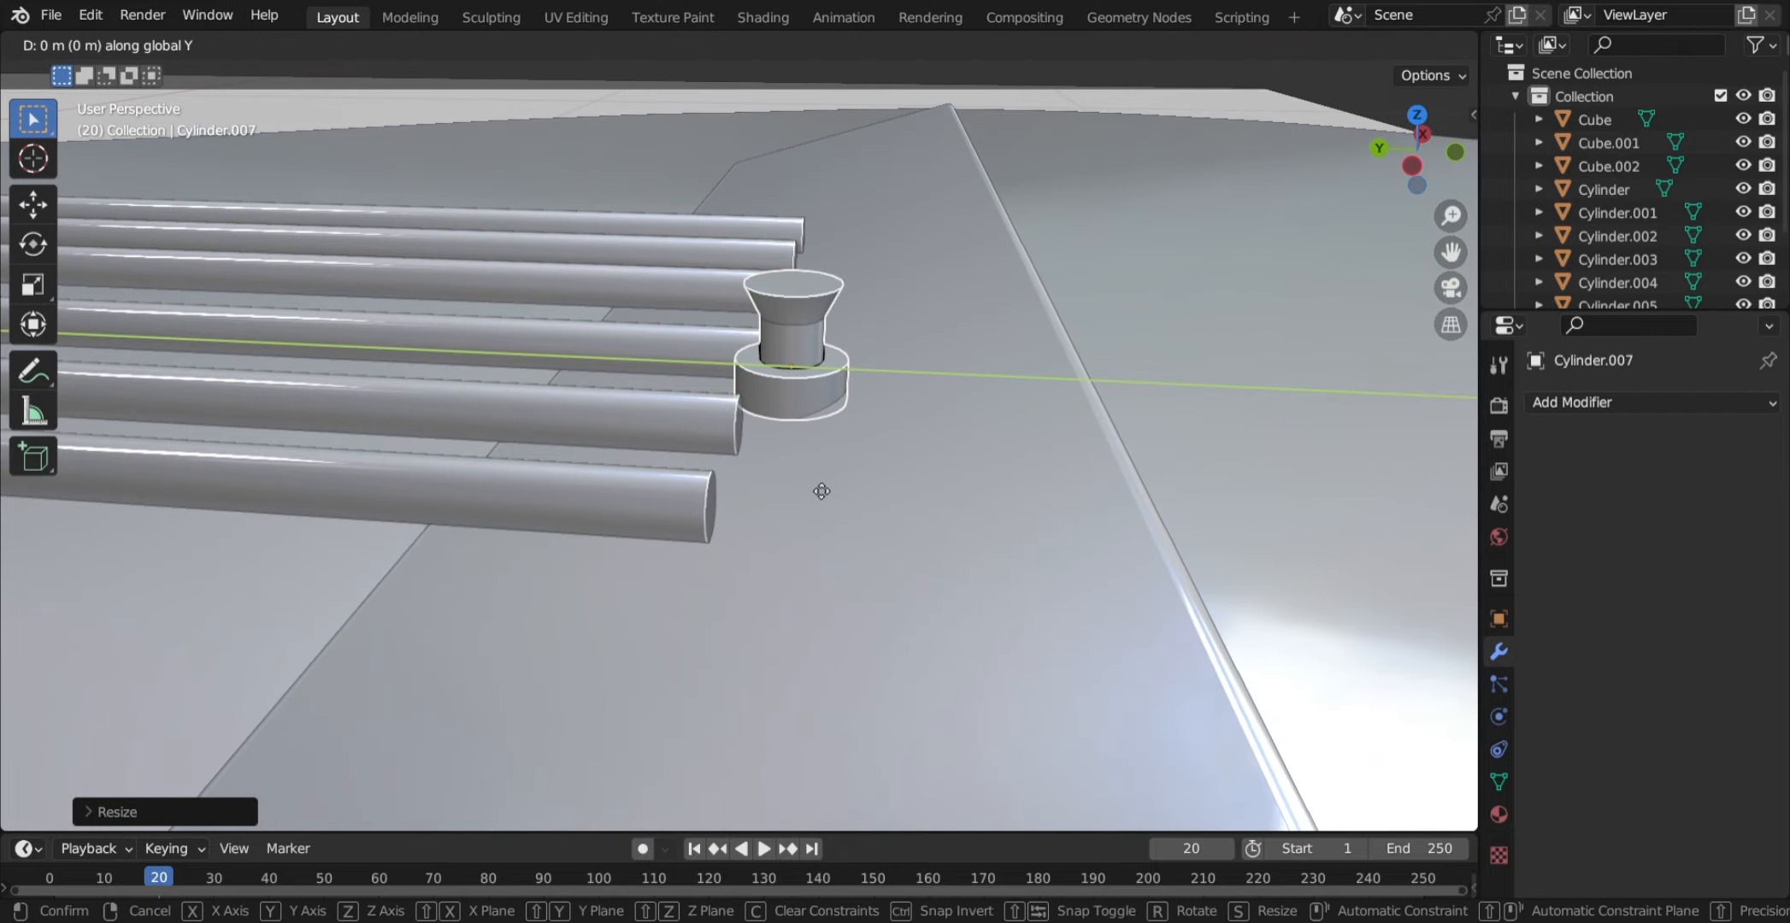
key("x")
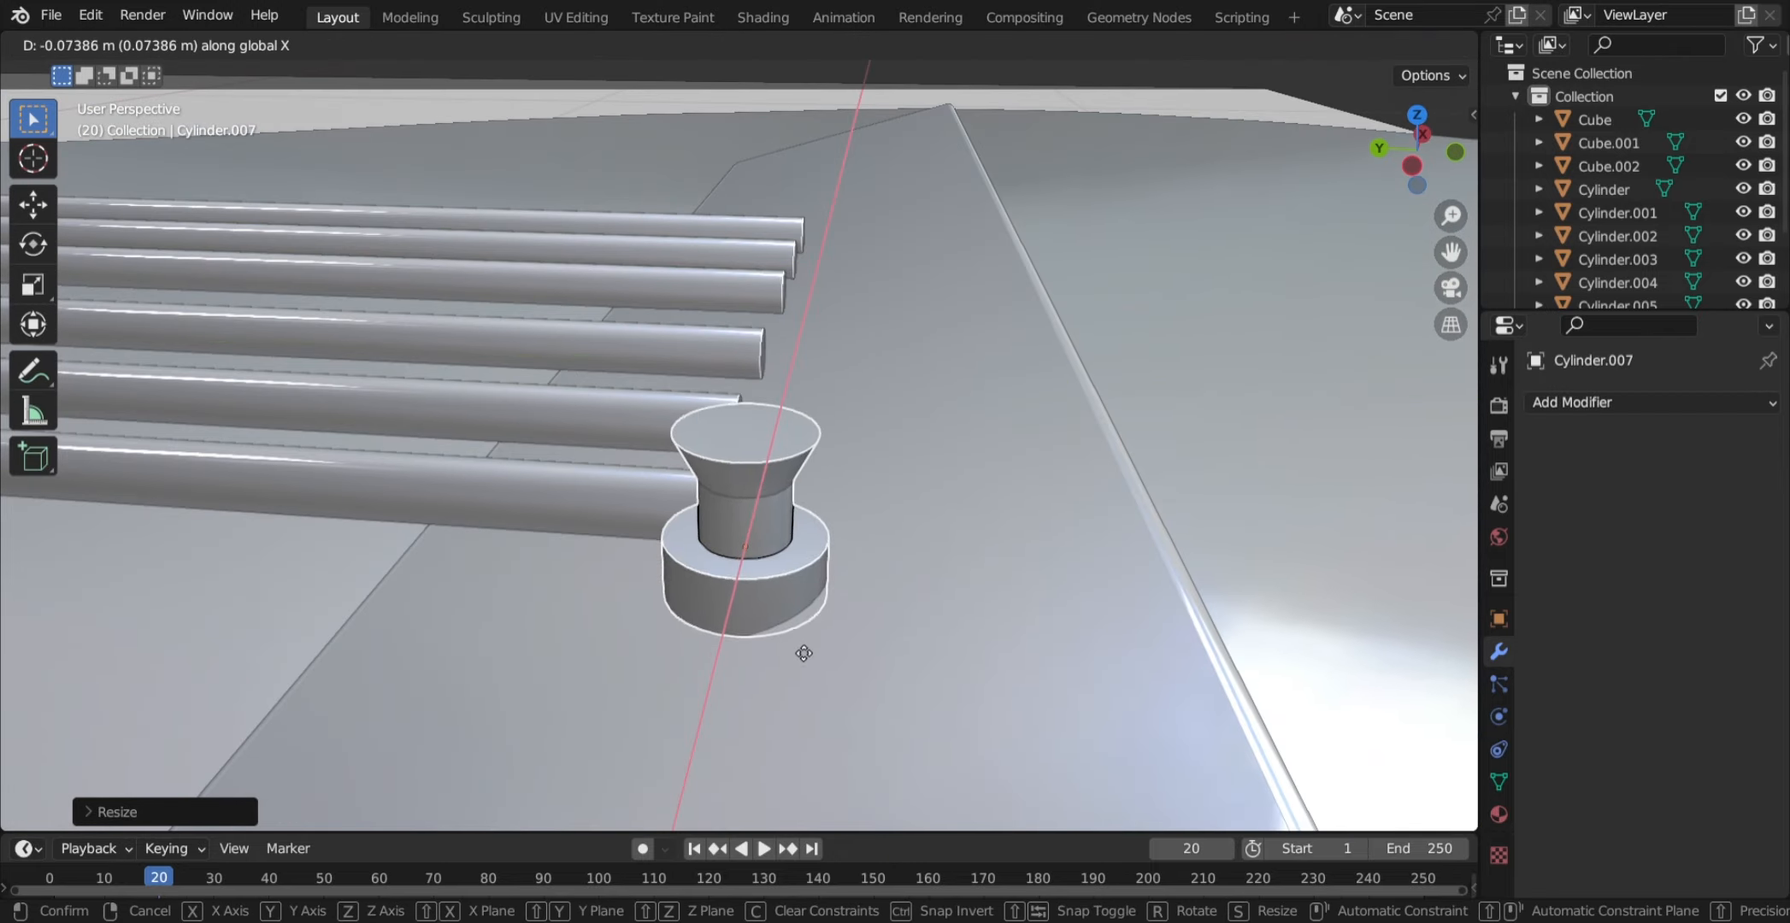
left_click(823, 630)
- Rescale the peg, reposition it at the outermost string's end and adjust its height along Z
middle_click_drag(824, 631, 980, 580)
key("s")
left_click(957, 571)
key("g")
left_click(747, 534)
key("g")
key("z")
left_click(962, 654)
- Tilt the peg about the X axis and align it along Y with the bridge surface and string end
key("r")
key("x")
left_click(846, 653)
key("g")
left_click(785, 627)
key("r")
key("z")
key("x")
left_click(760, 568)
key("g")
key("z")
key("y")
key("y")
left_click(795, 573)
- Duplicate the peg along X to the end of the second string
scroll(980, 589, "down", 5)
middle_click_drag(936, 367, 650, 494)
scroll(718, 617, "up", 3)
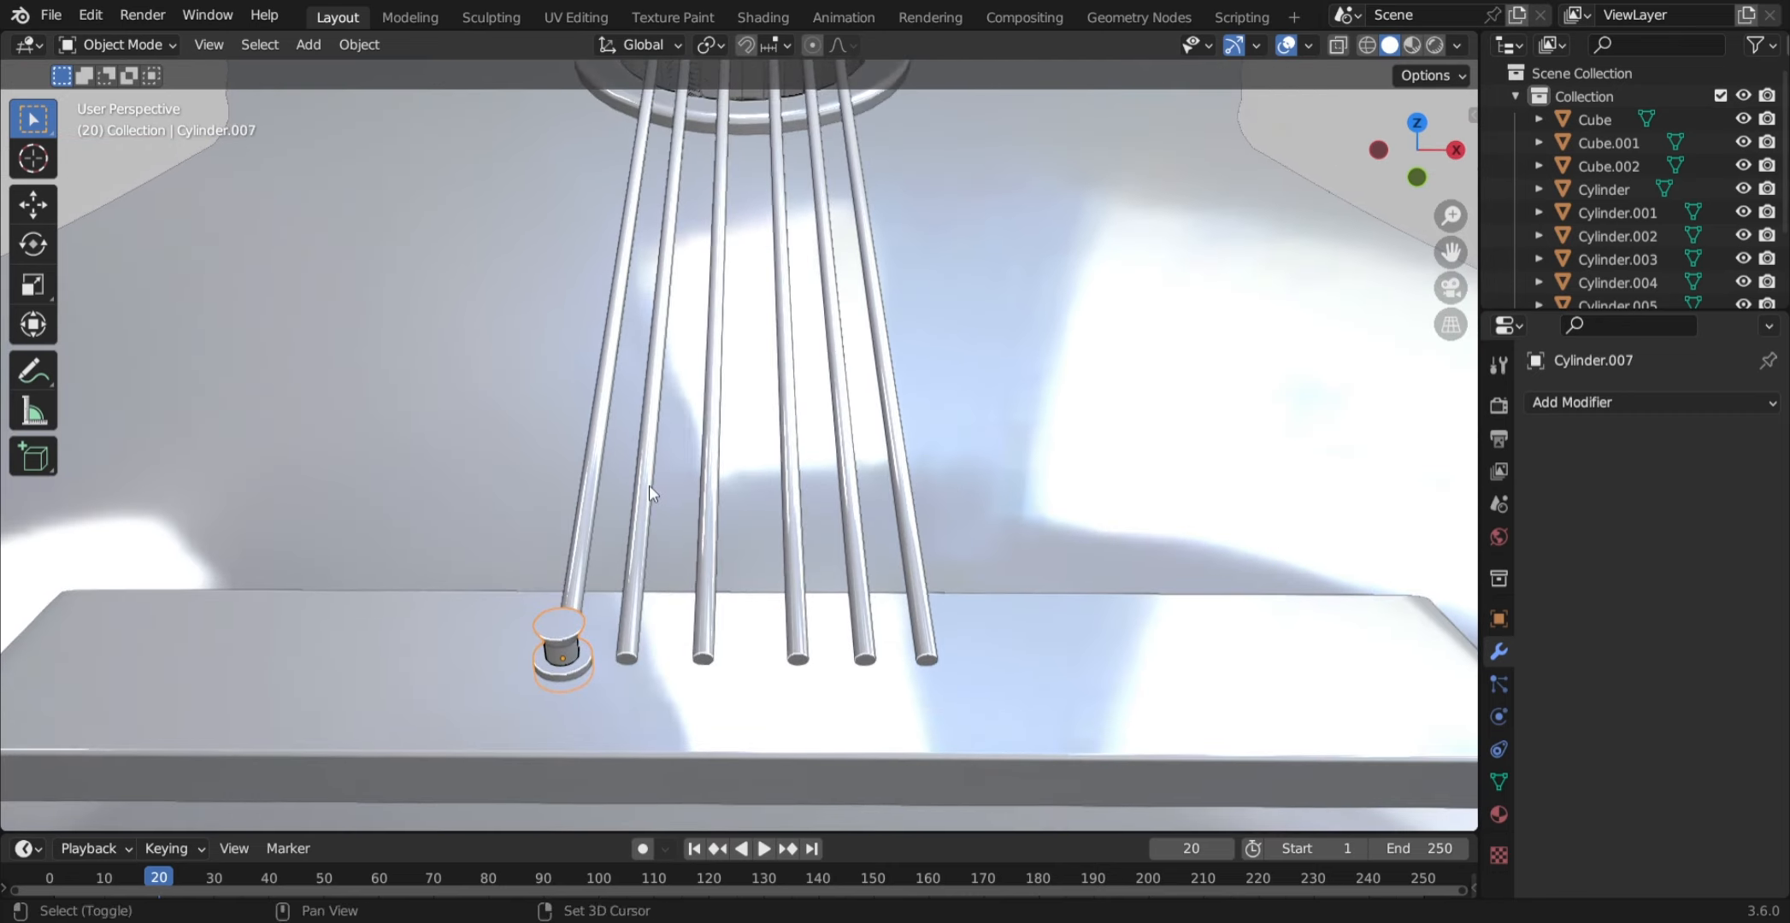
key("shift+d")
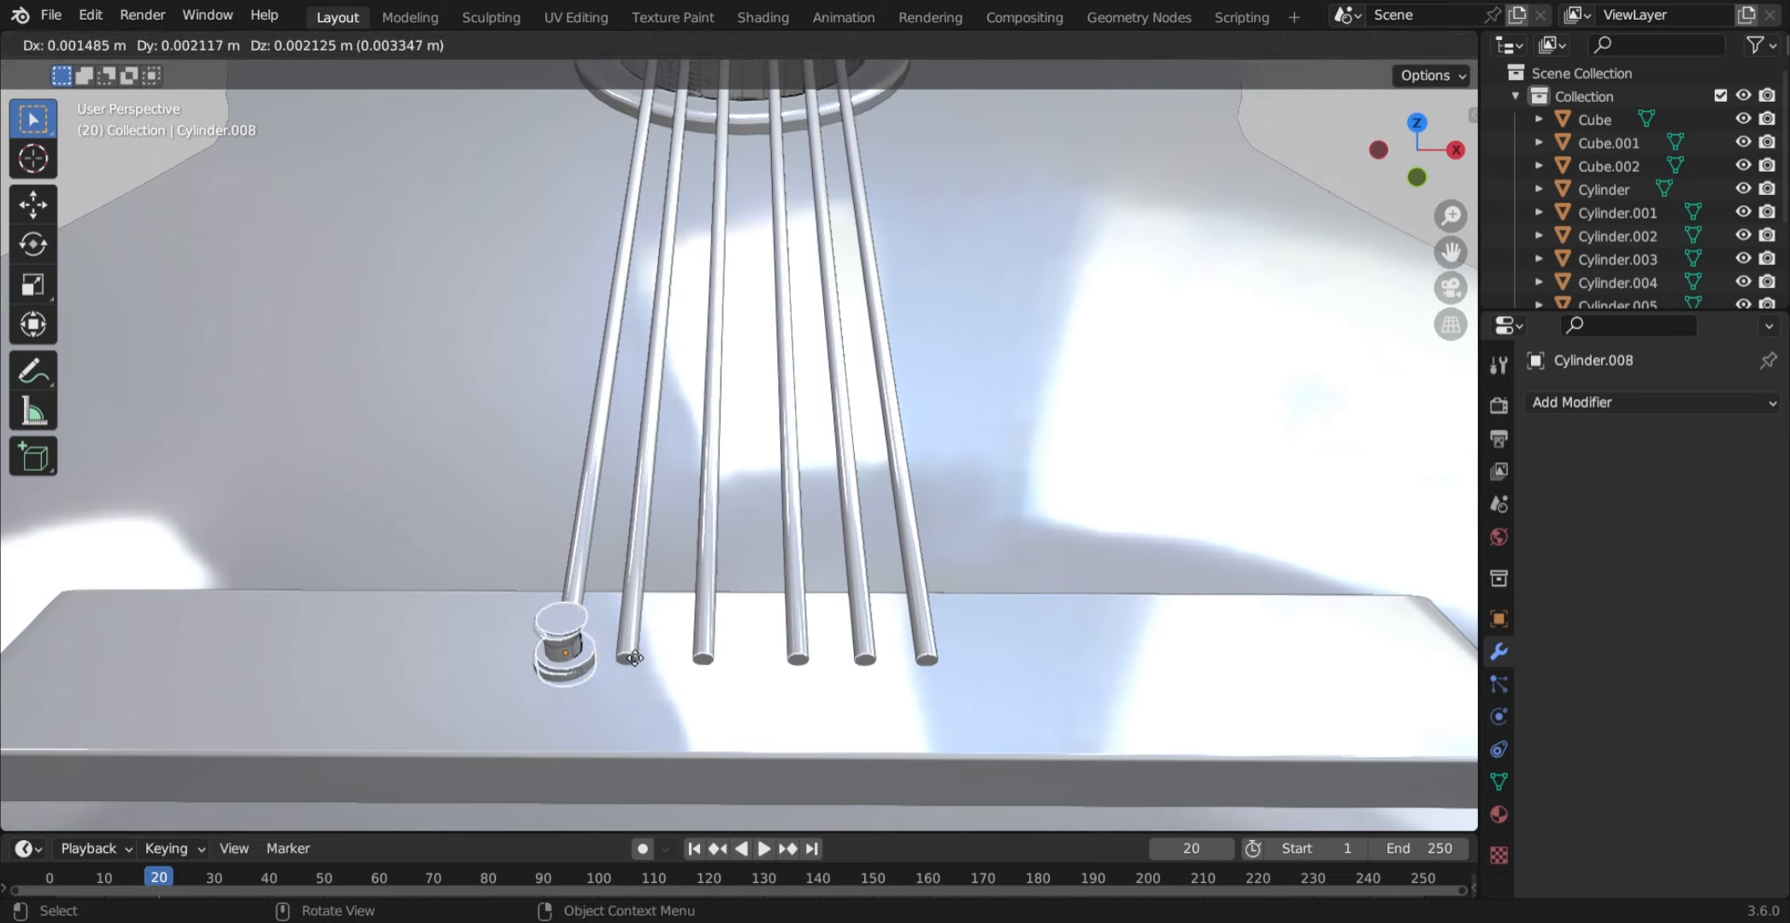
key("x")
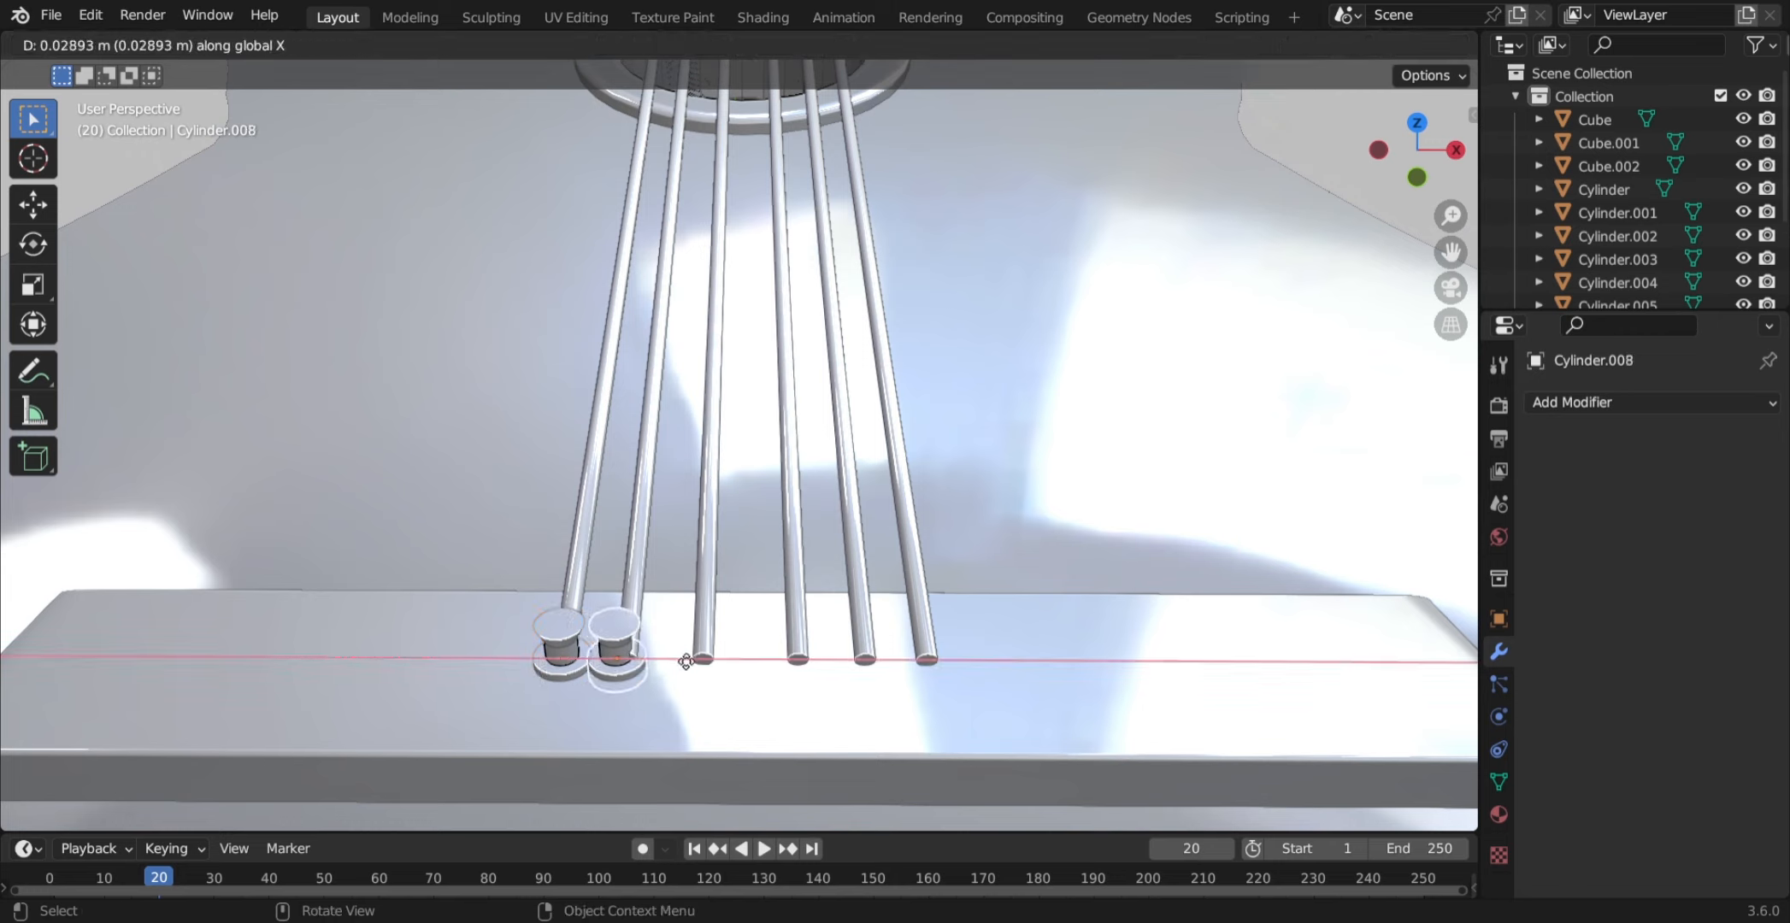
left_click(697, 664)
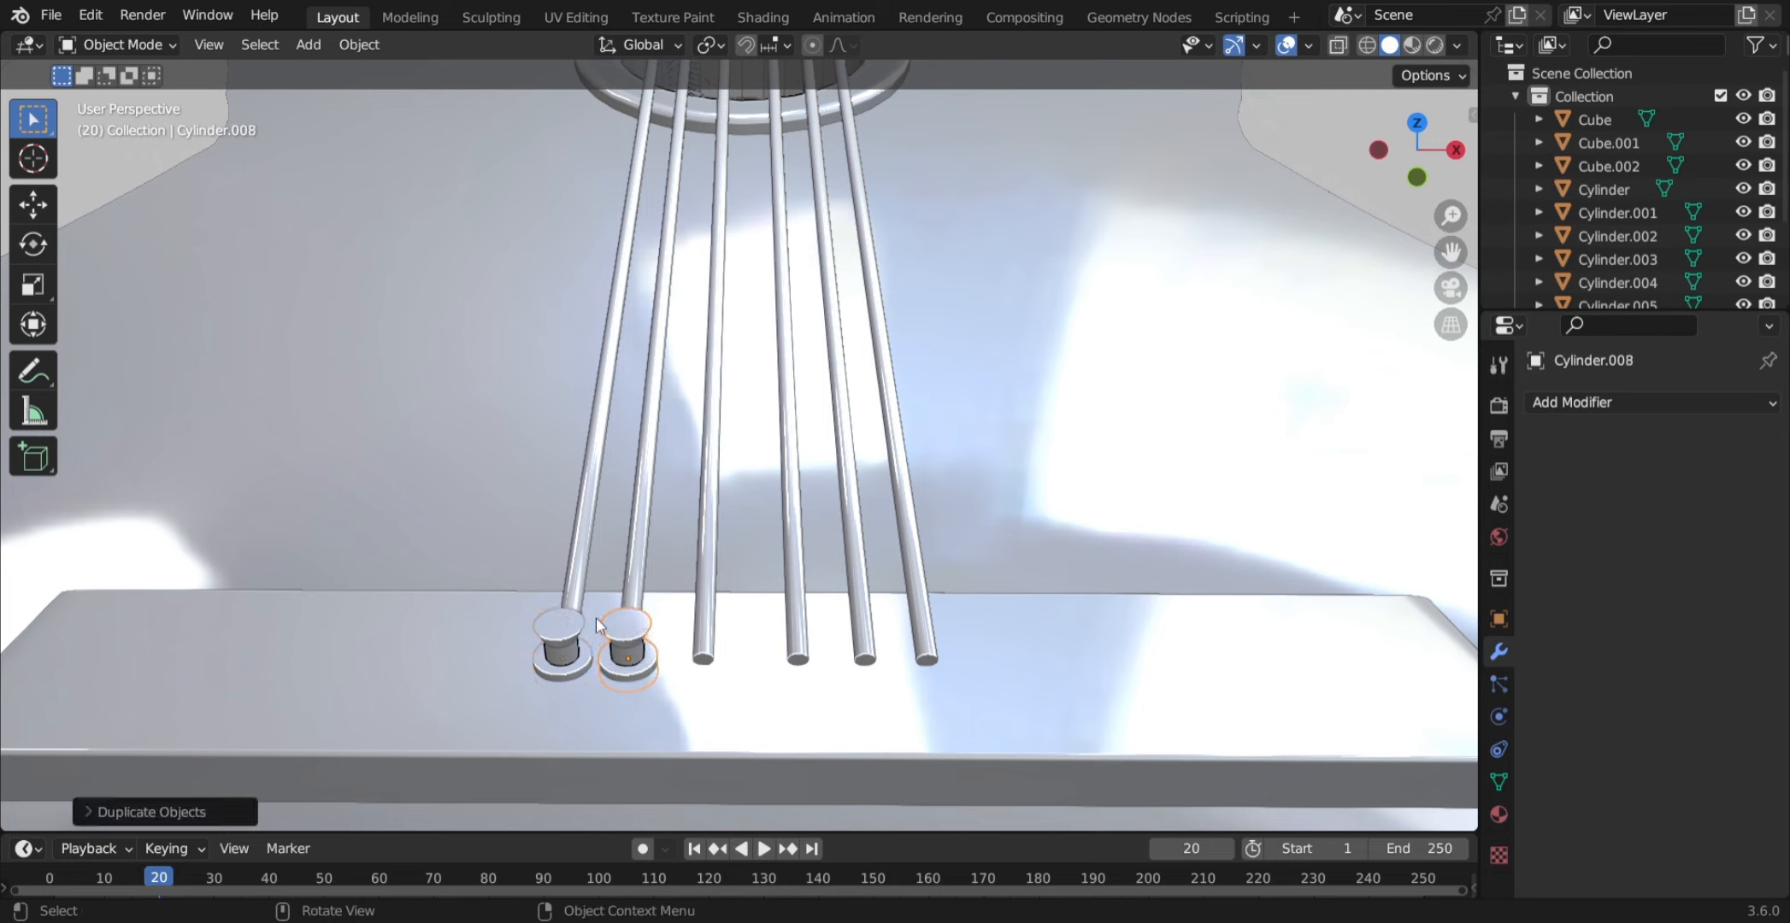
- Duplicate both pegs together about 0.16 m along X to the ends of the fifth and sixth strings
left_click(578, 640, "shift")
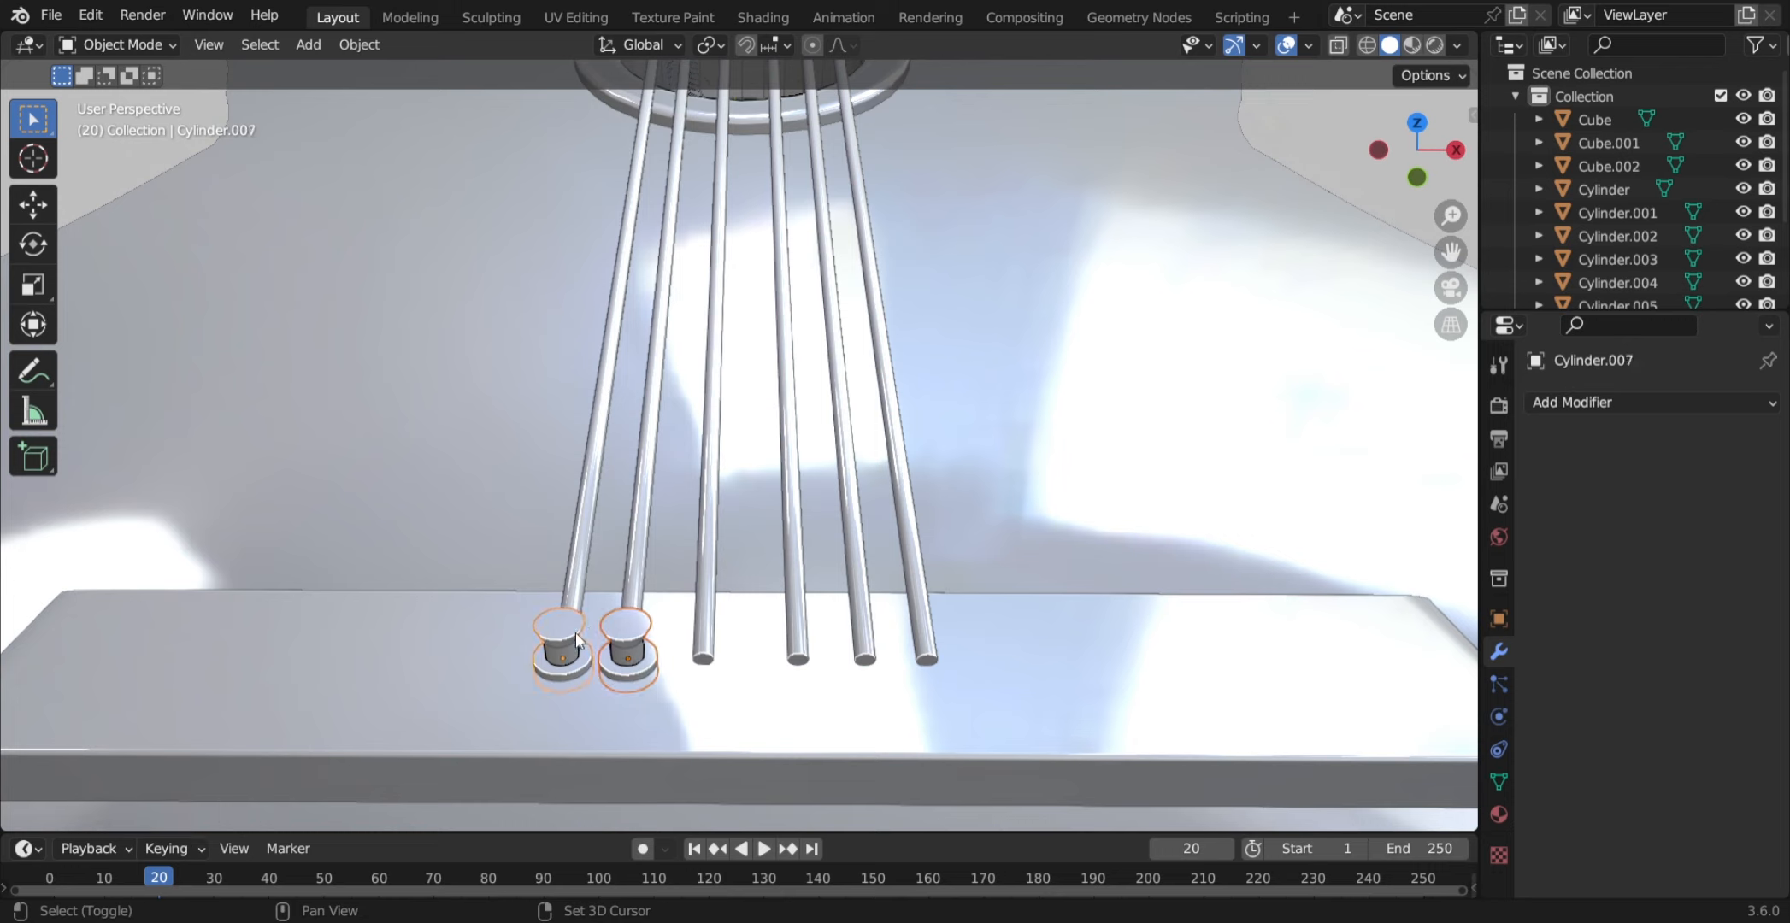
key("shift+d")
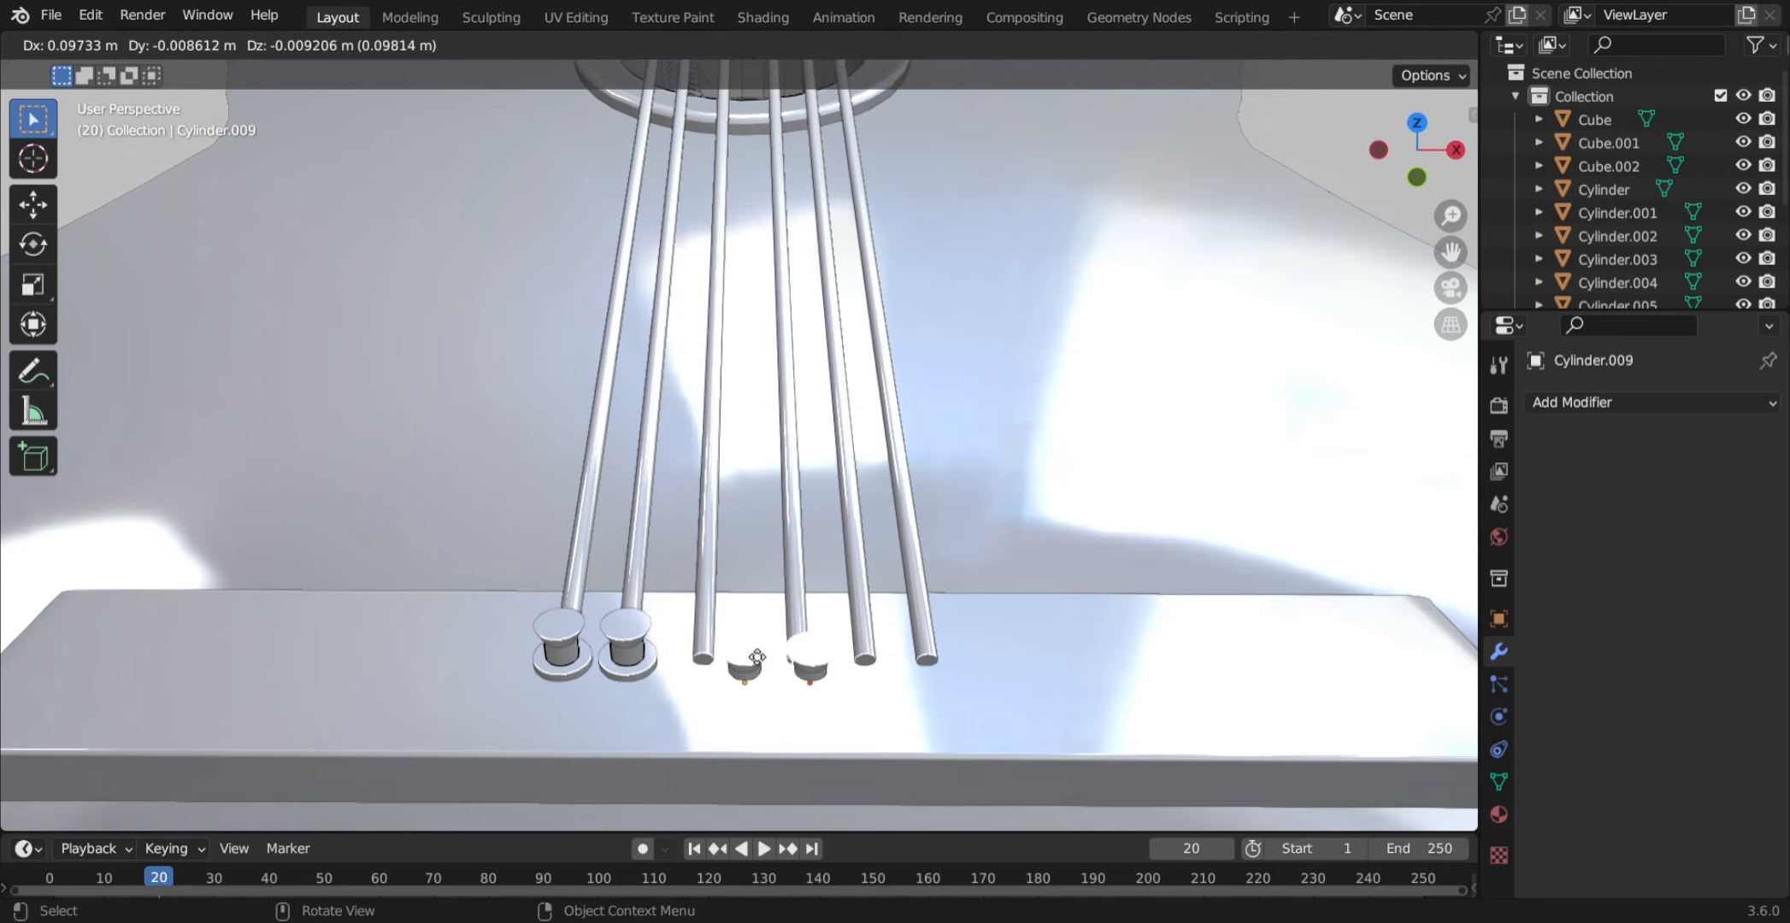
key("x")
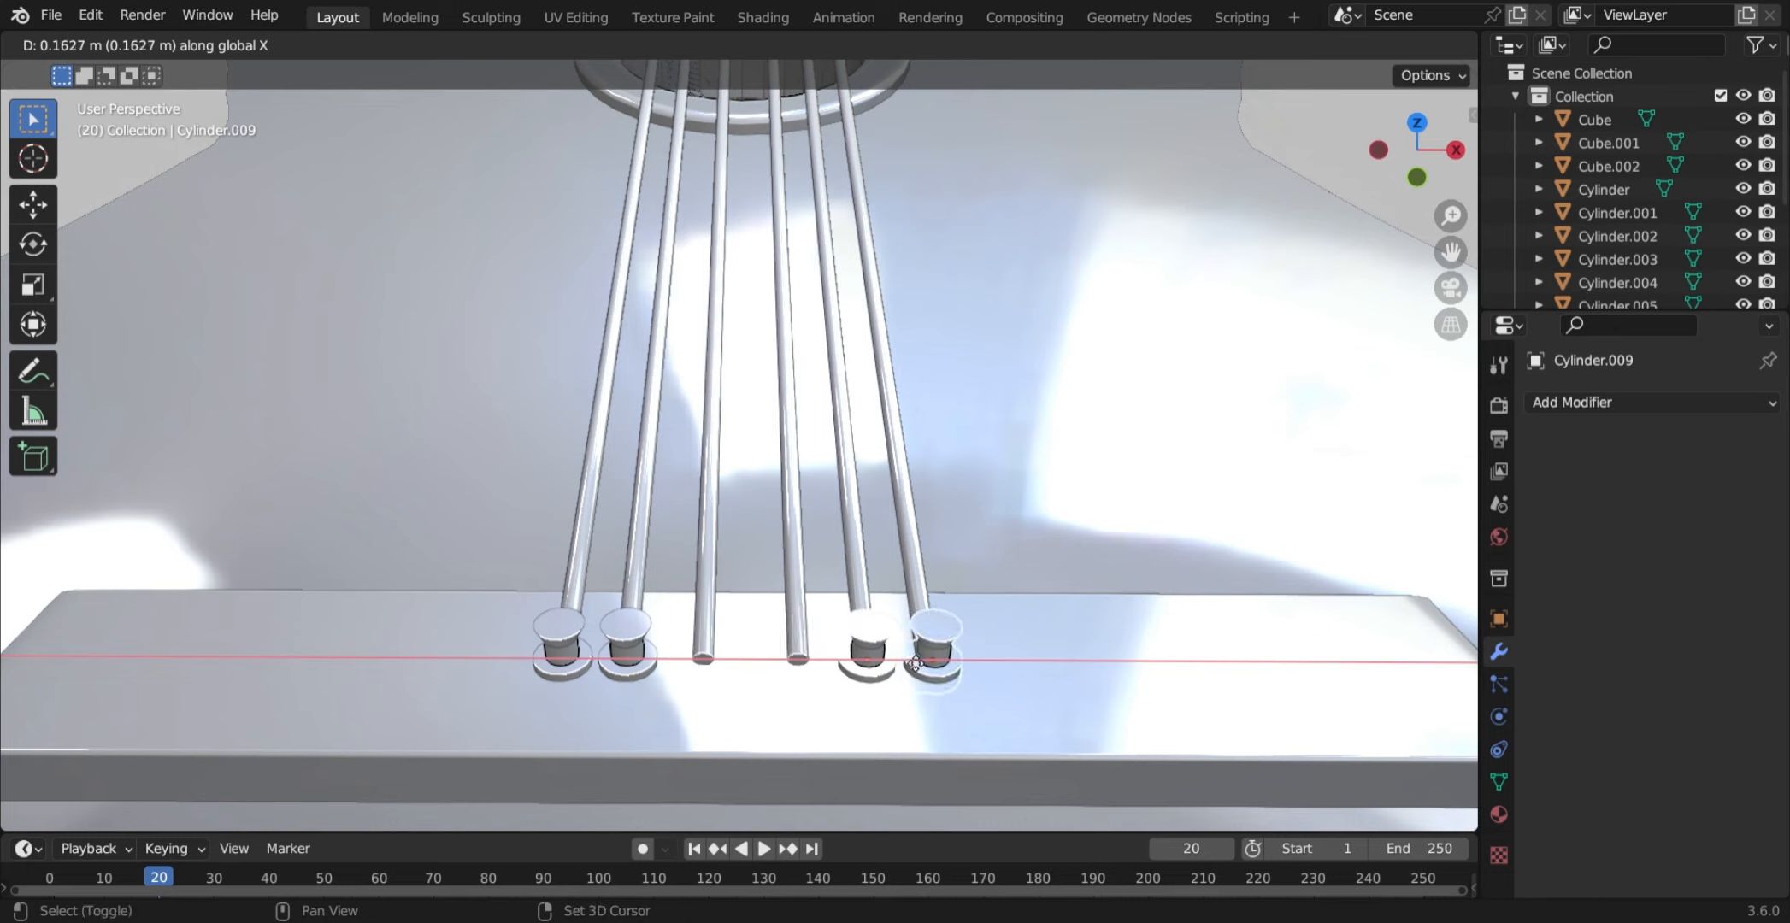
left_click(950, 672)
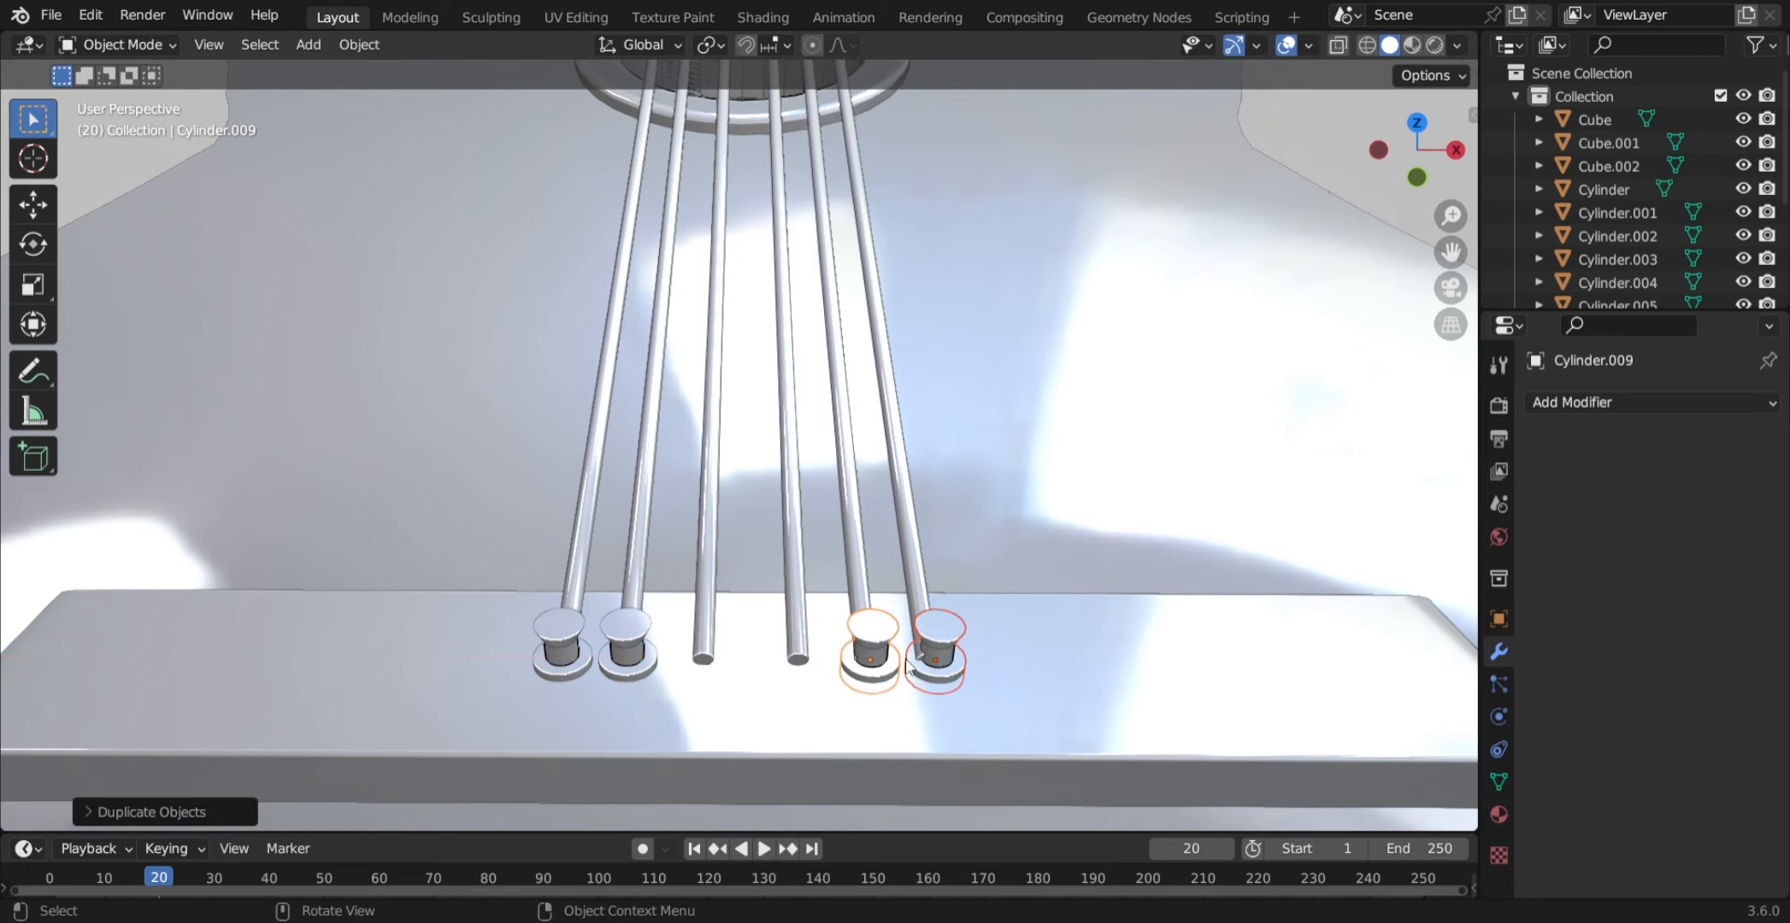
- Duplicate the fifth string's peg along X to the end of the fourth string
left_click(889, 655)
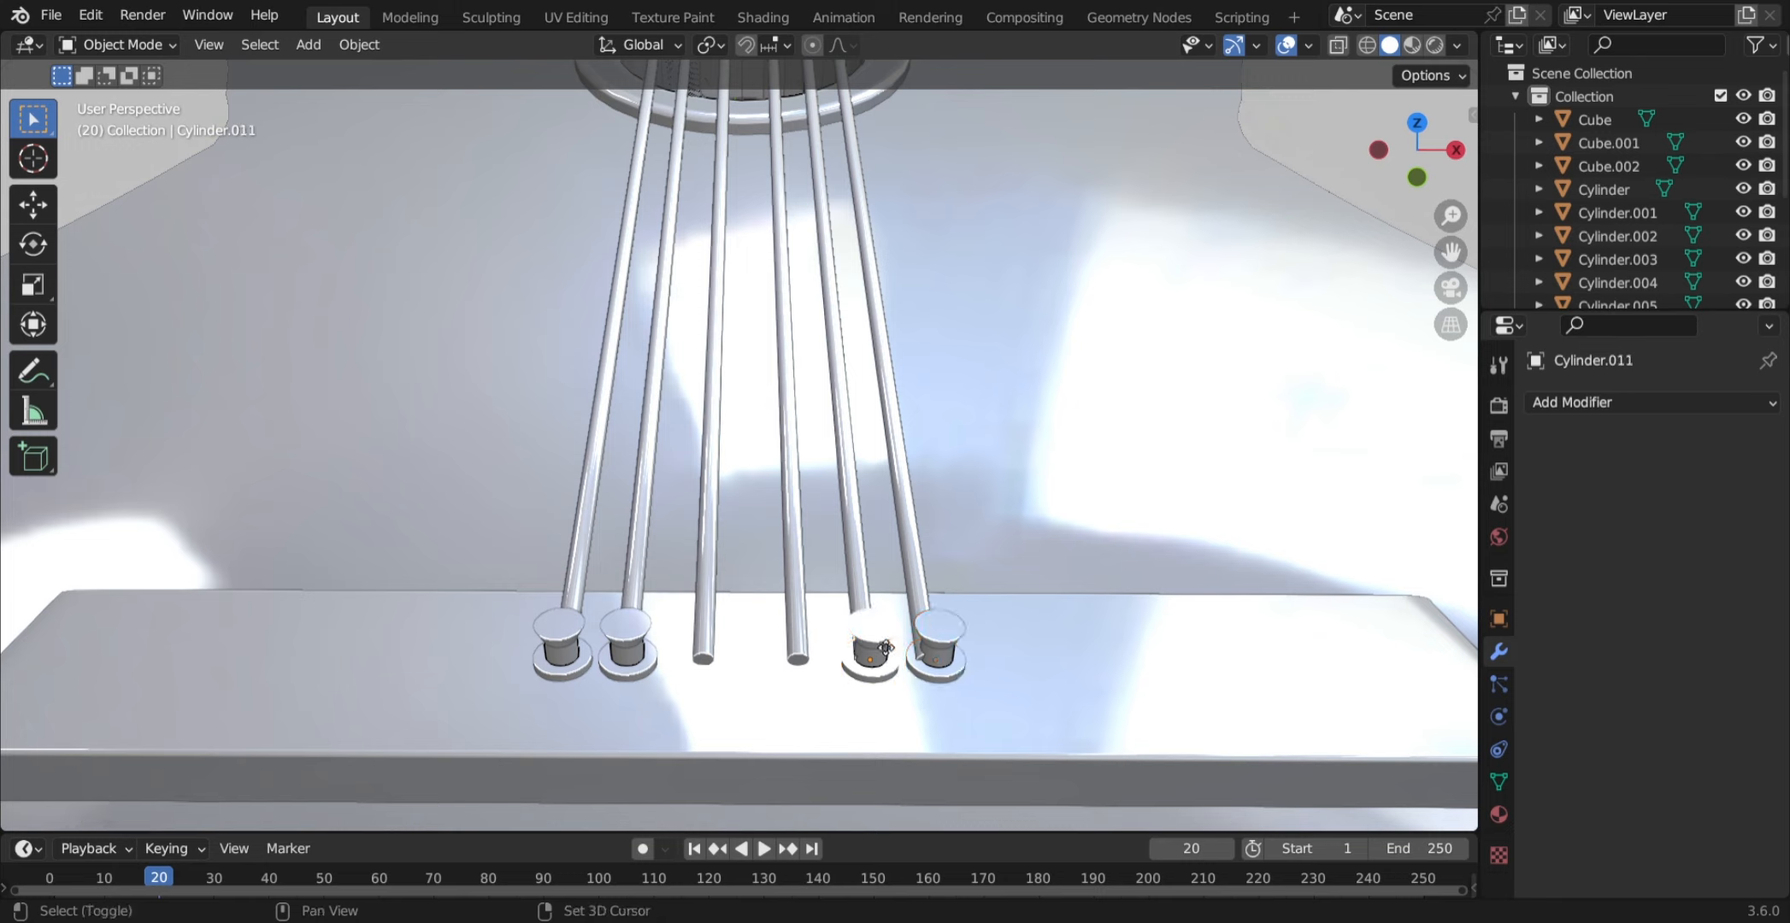
key("g")
key("x")
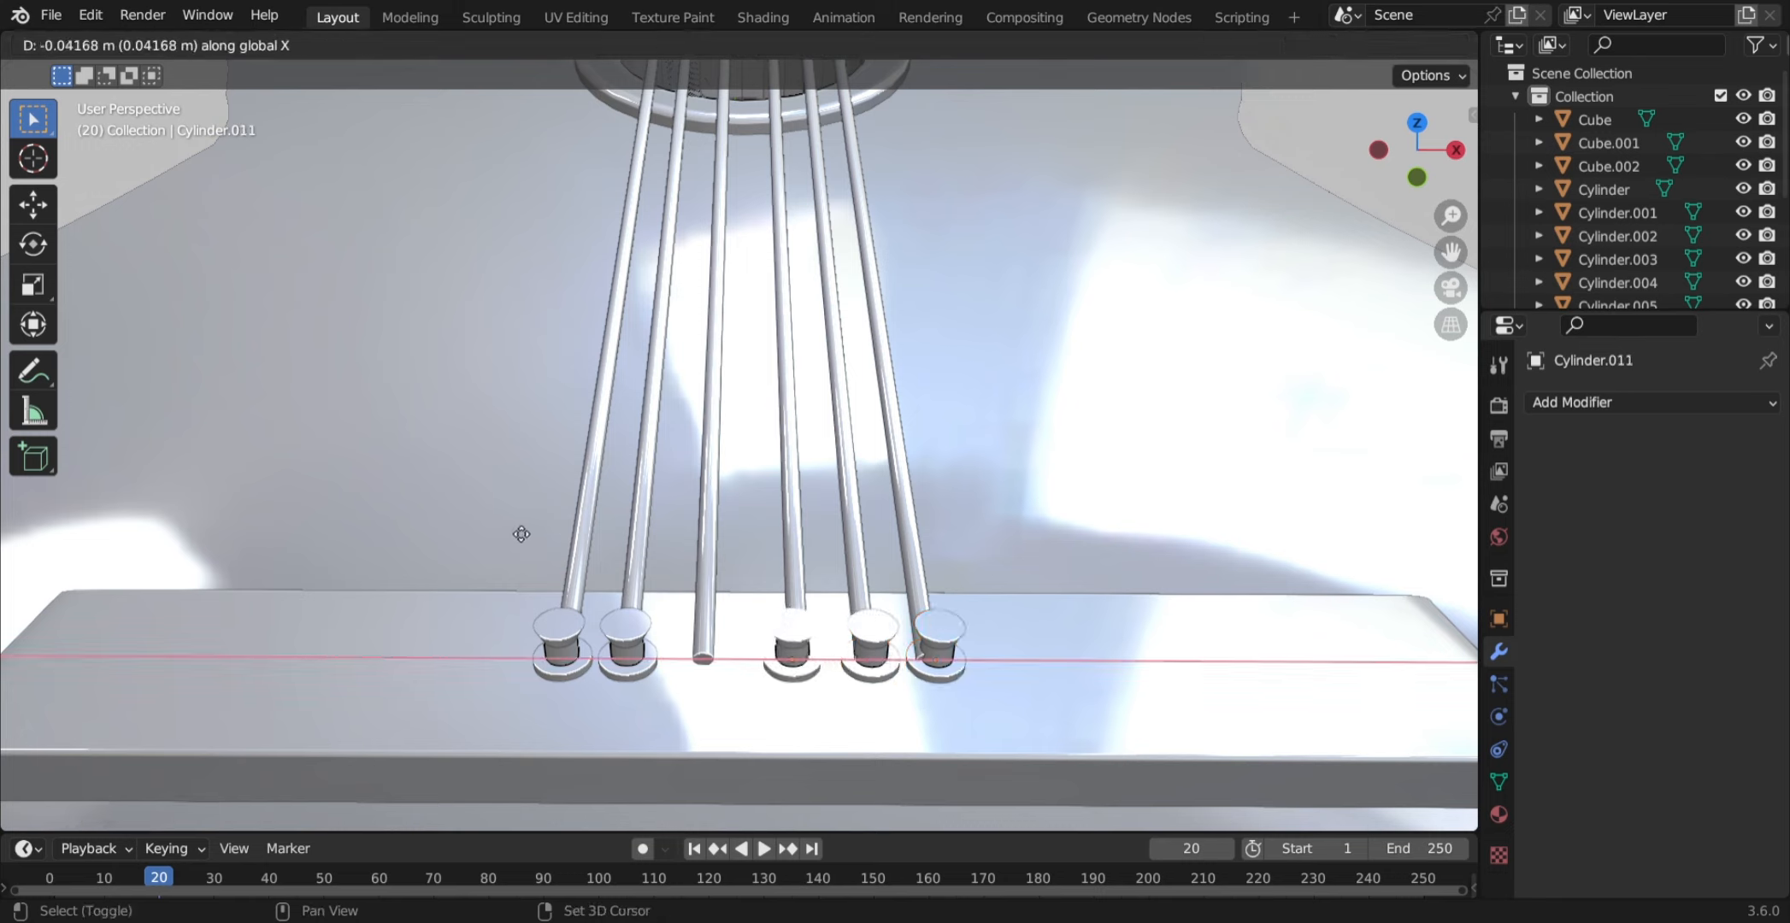
left_click(601, 543)
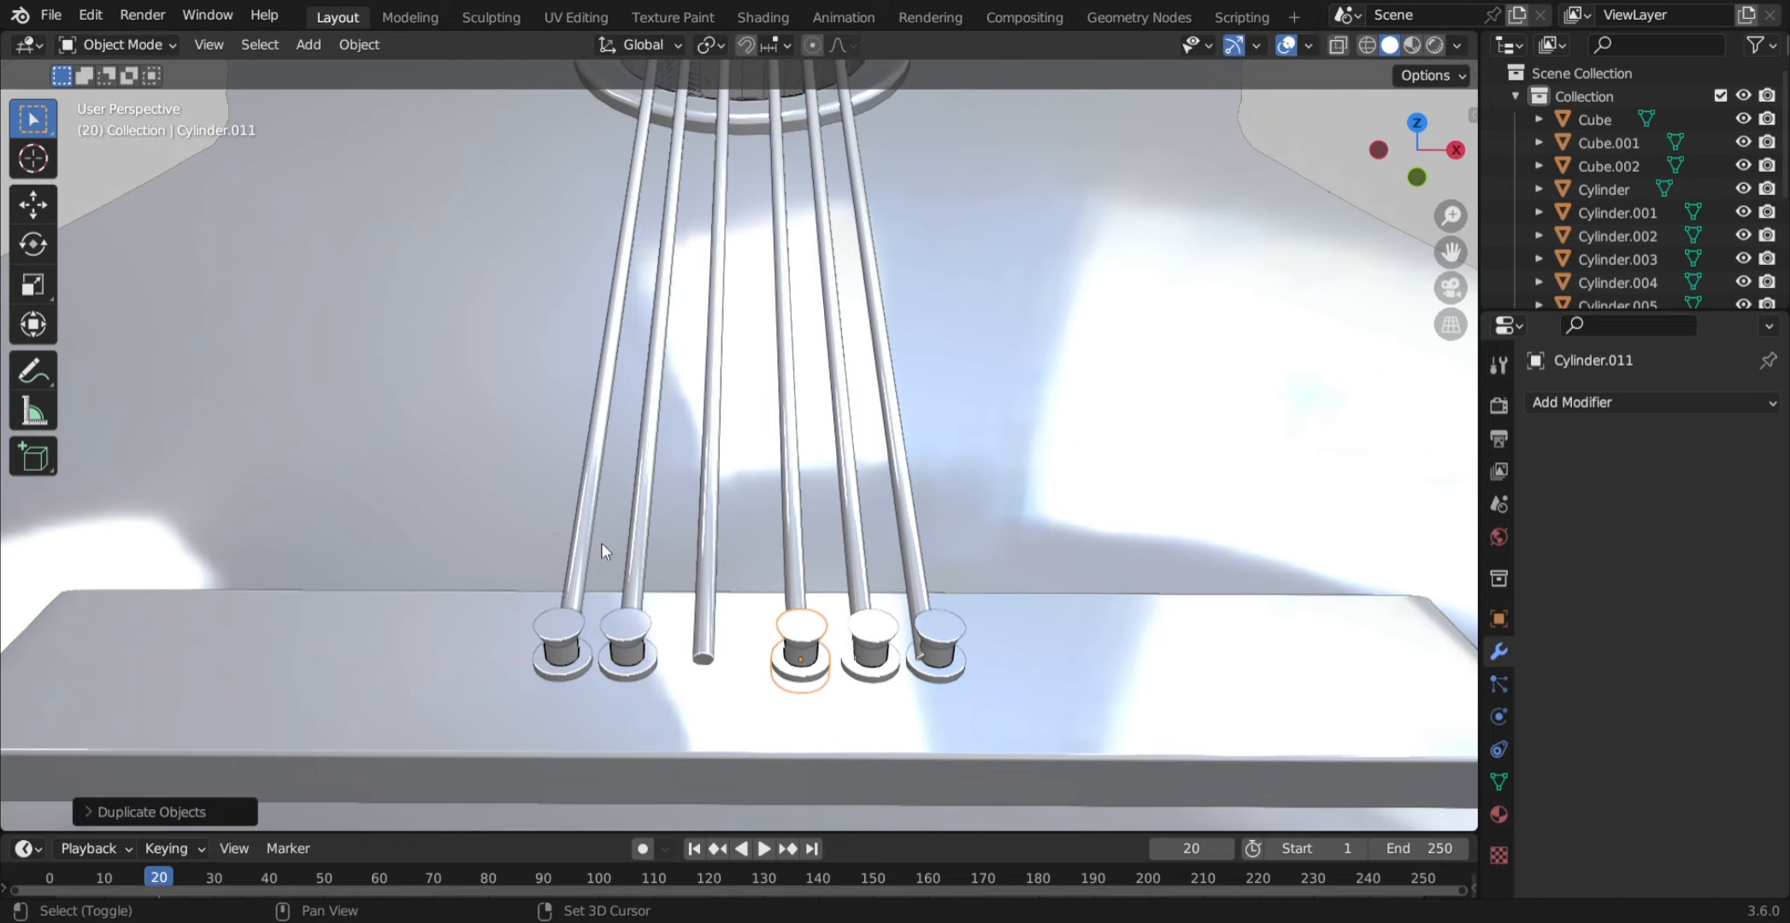
- Duplicate the fourth string's peg about 0.05 m in the negative X direction to the third string's end
key("shift+d")
key("x")
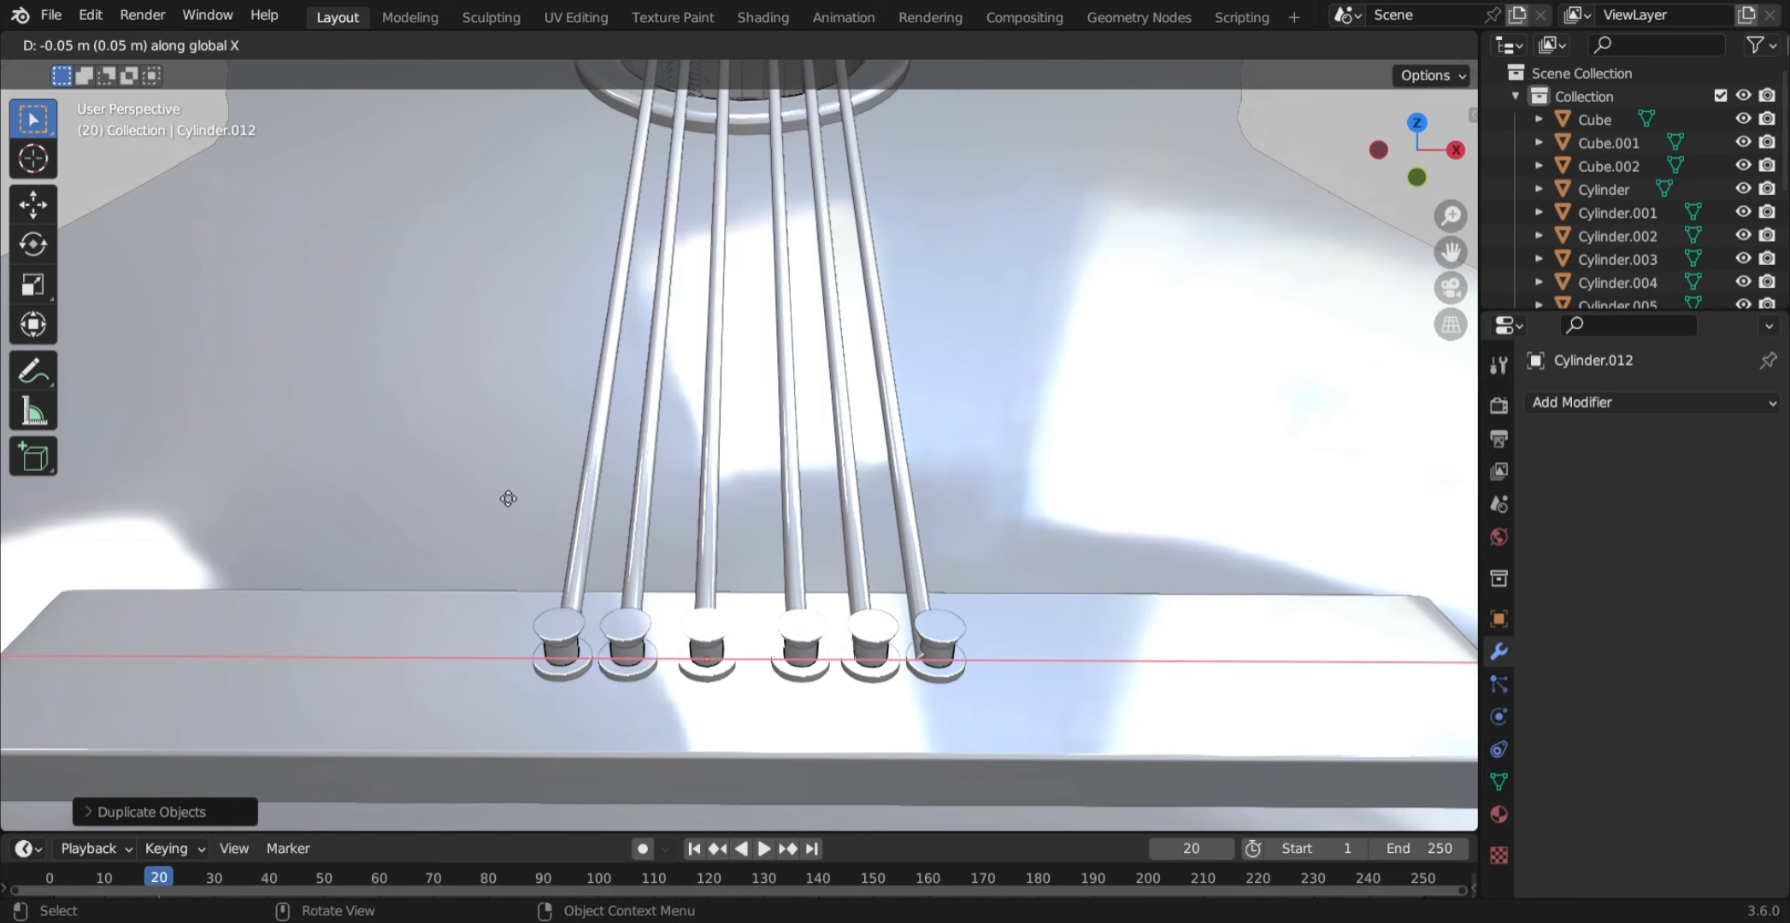
left_click(508, 499)
- Examine the whole guitar from the pegged bridge to the string ends on the headstock
scroll(578, 543, "down", 7)
middle_click_drag(578, 543, 805, 506)
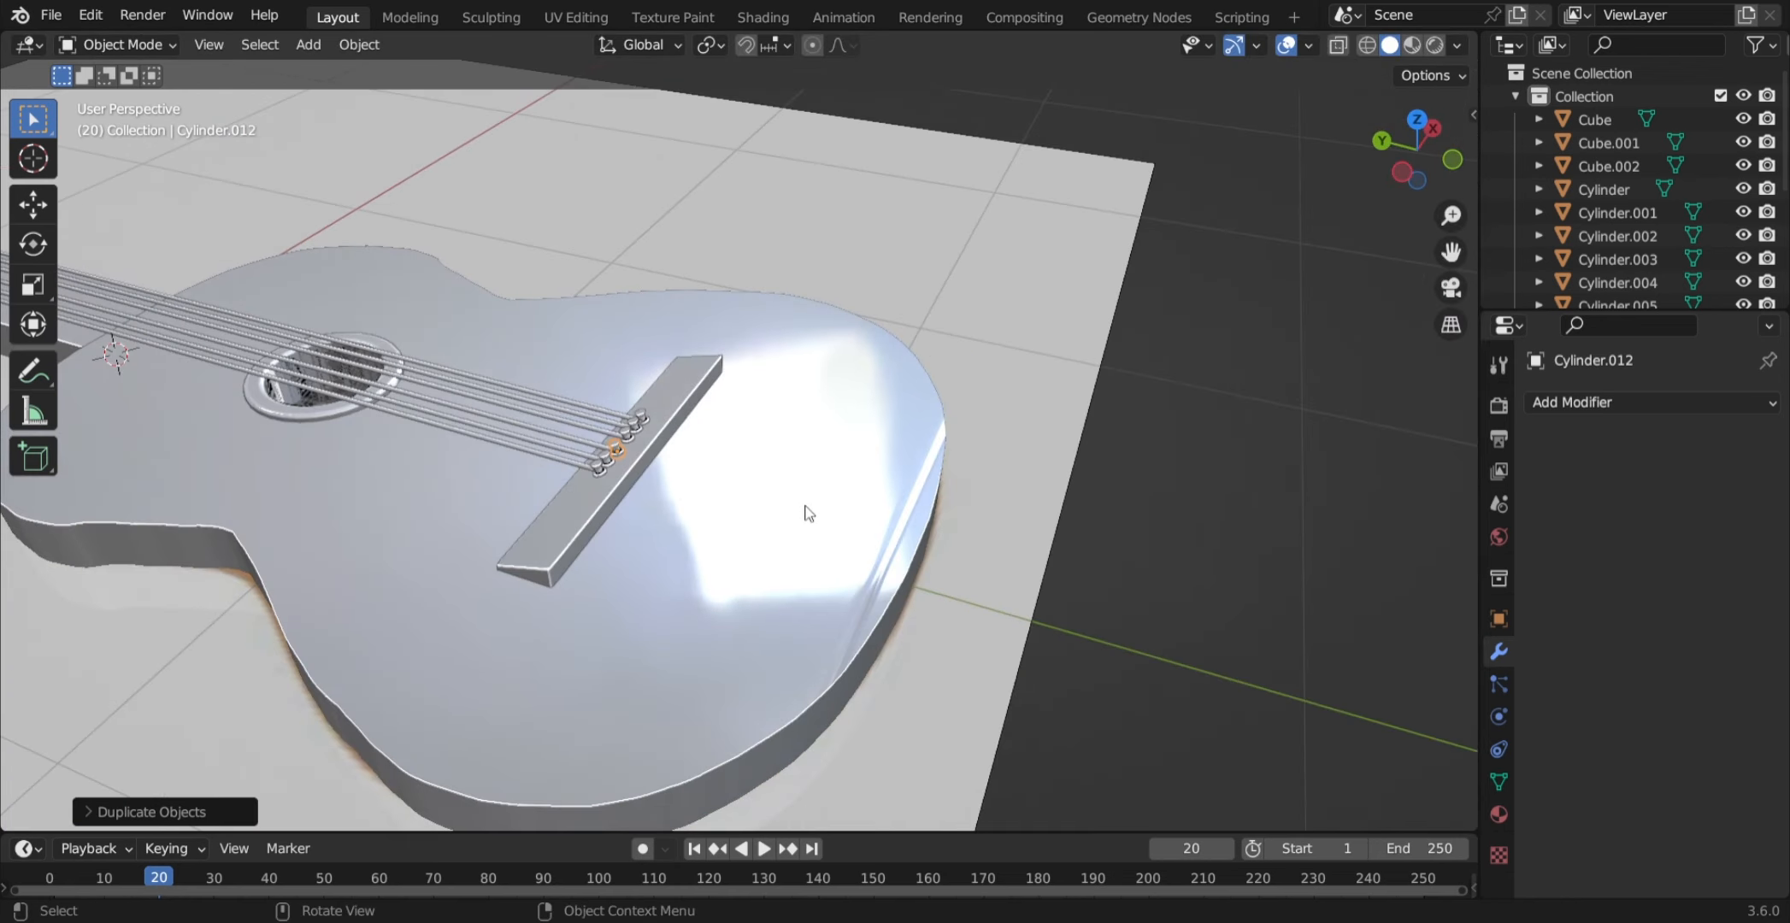
scroll(805, 512, "down", 6)
middle_click_drag(585, 436, 950, 513)
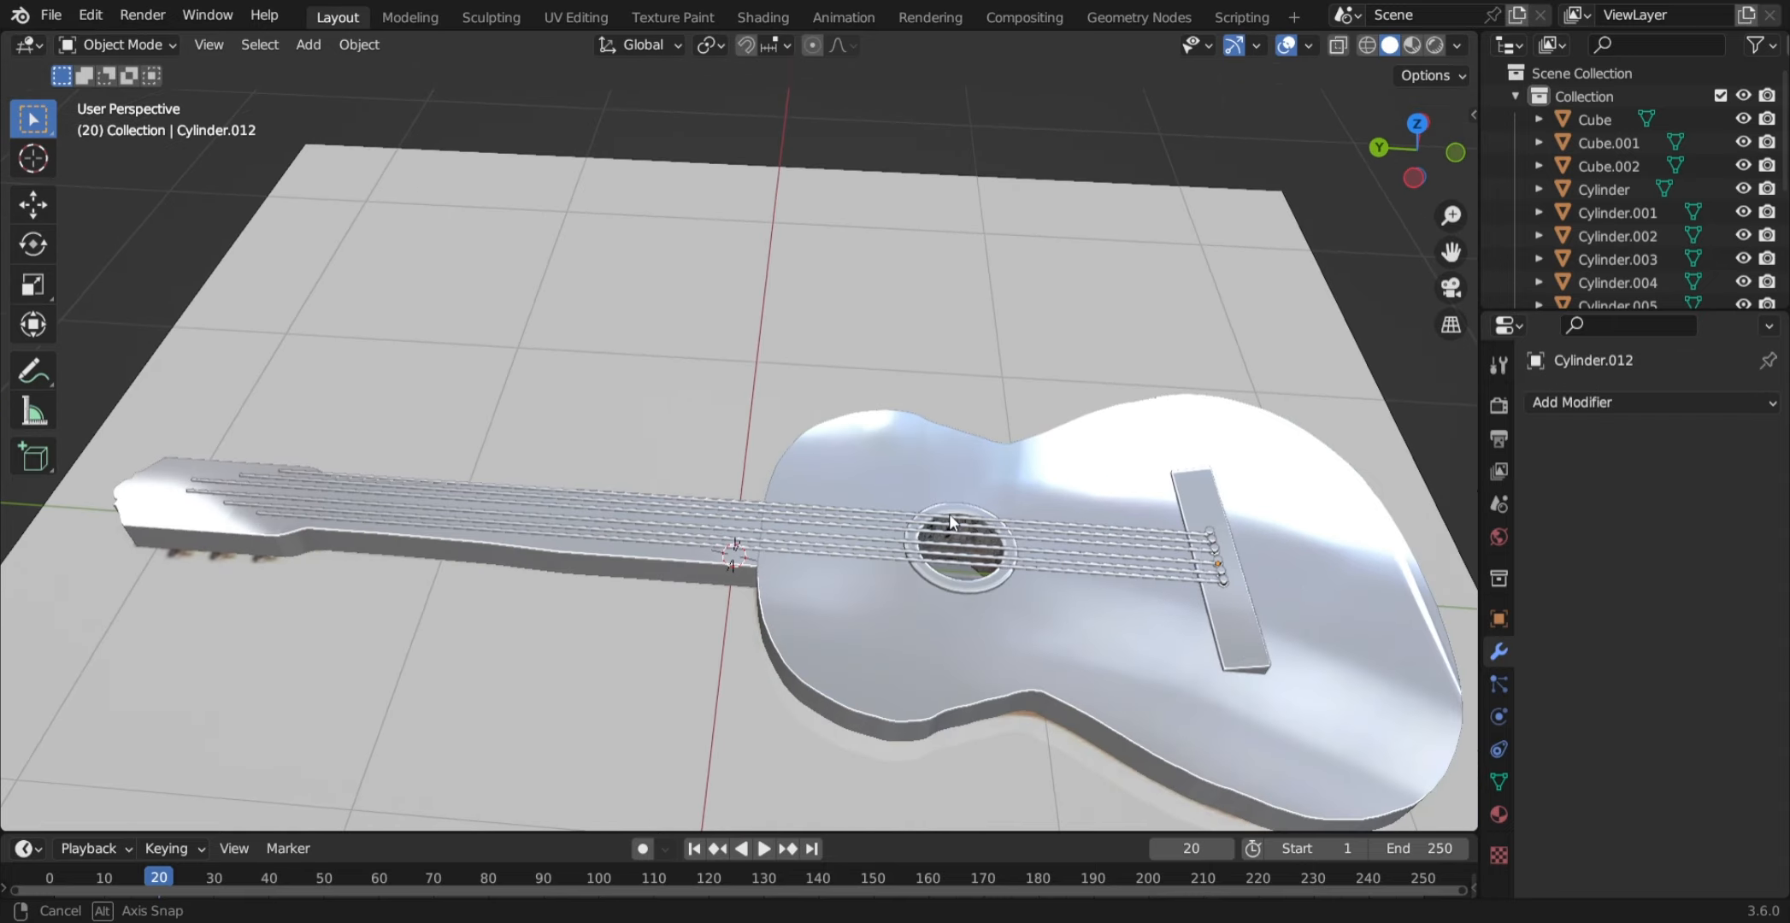
middle_click_drag(788, 511, 1065, 527, "shift")
scroll(462, 489, "up", 3)
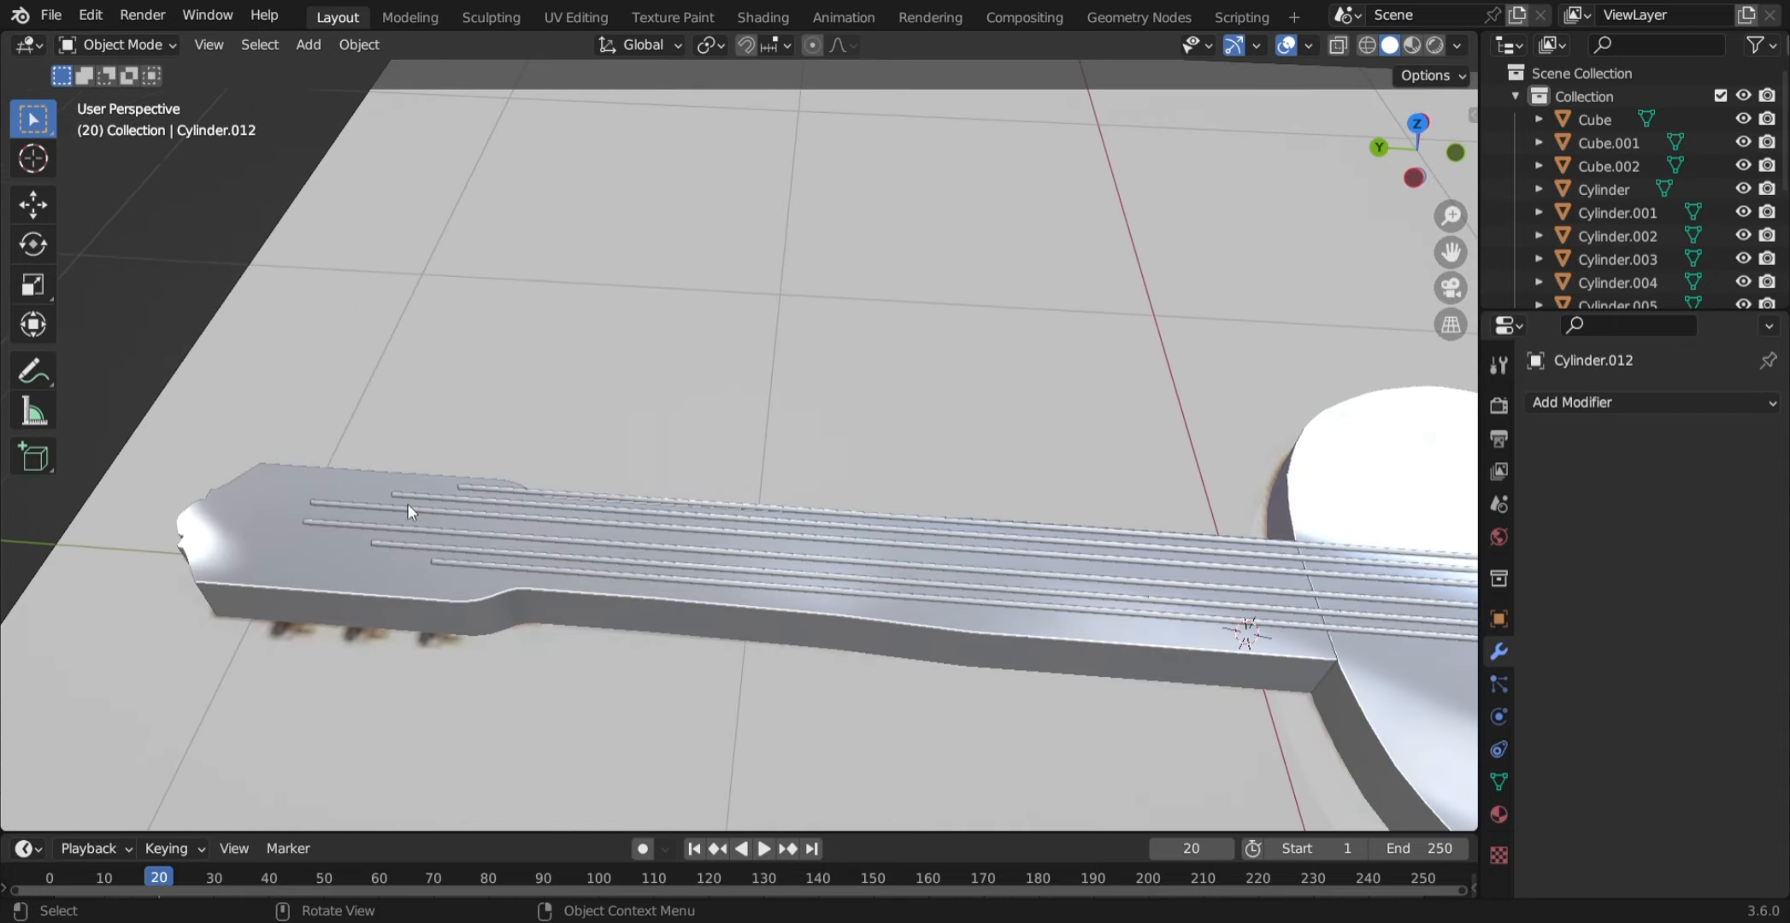
scroll(666, 616, "down", 6)
middle_click_drag(795, 564, 538, 578, "shift")
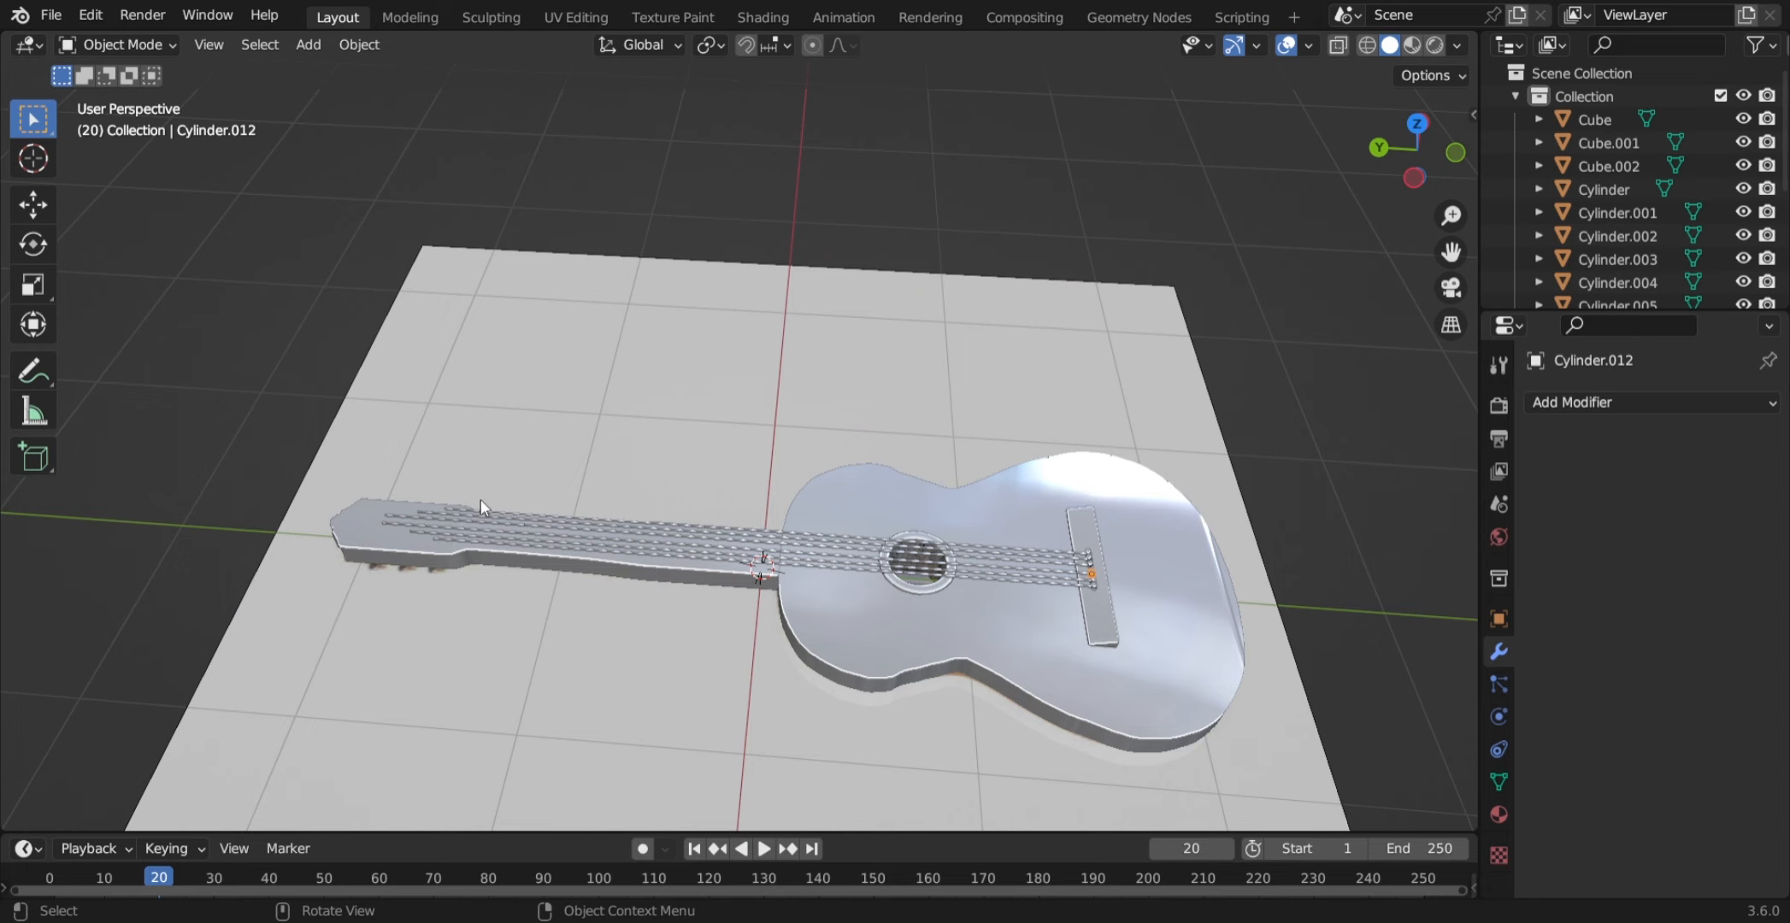
- Duplicate a bridge peg and place the copy at a string end on the headstock, adjusting it along Y
scroll(691, 519, "up", 4)
middle_click_drag(1324, 582, 1171, 512, "shift")
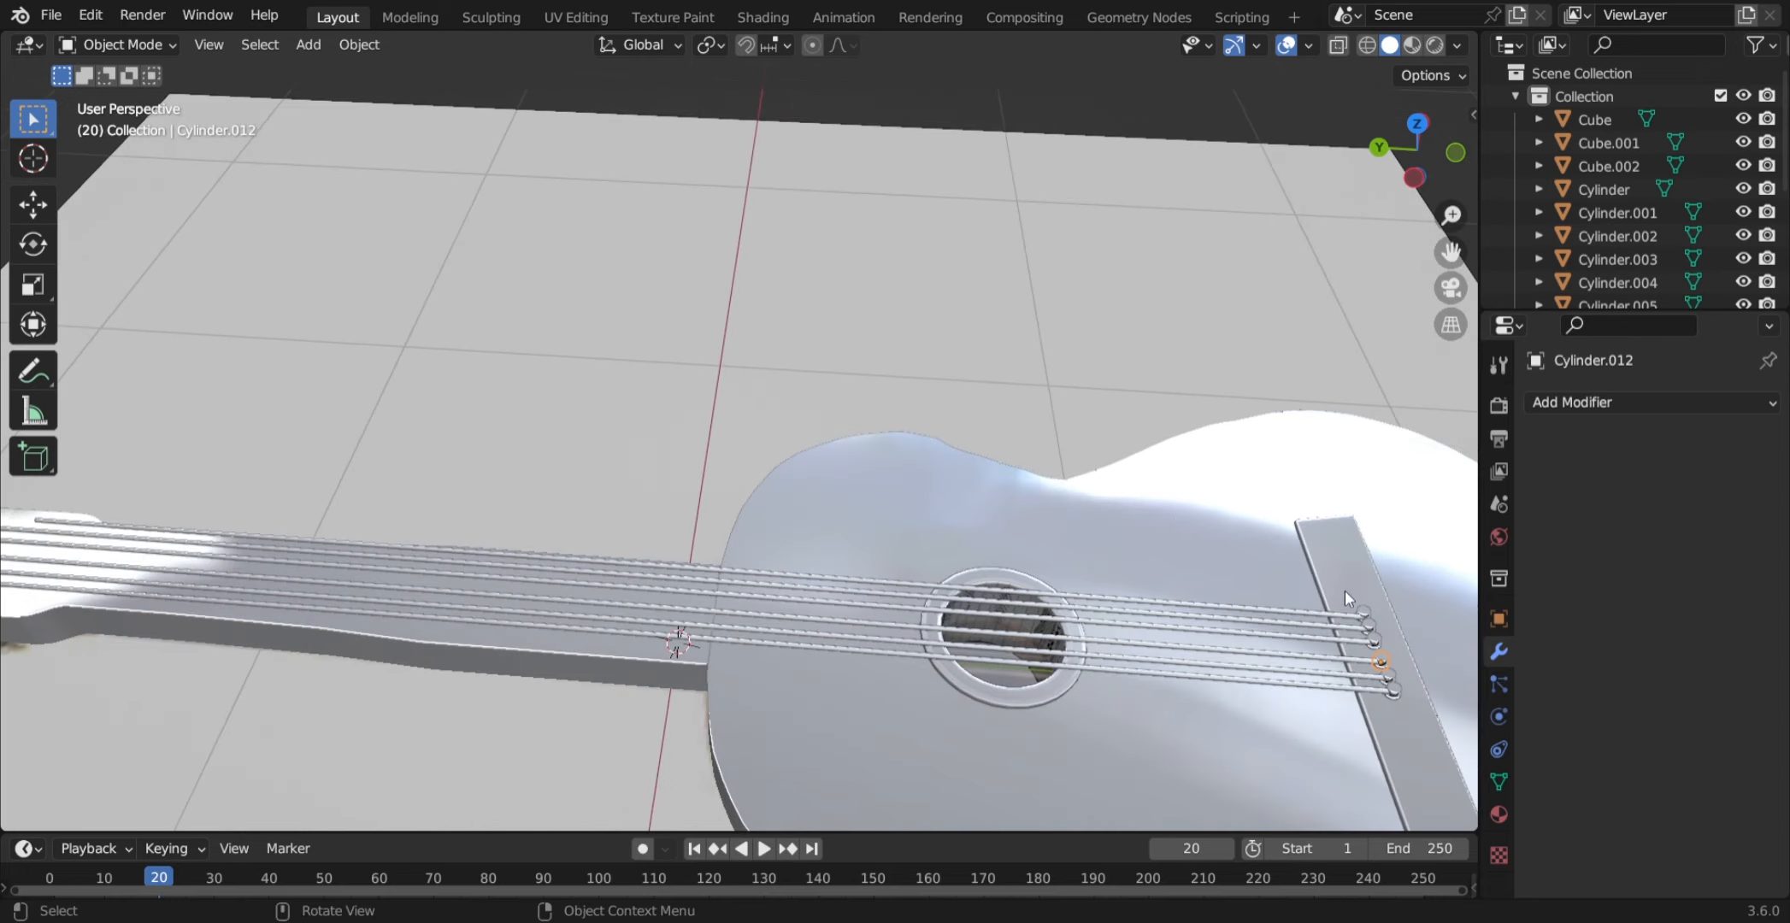
key("shift+d")
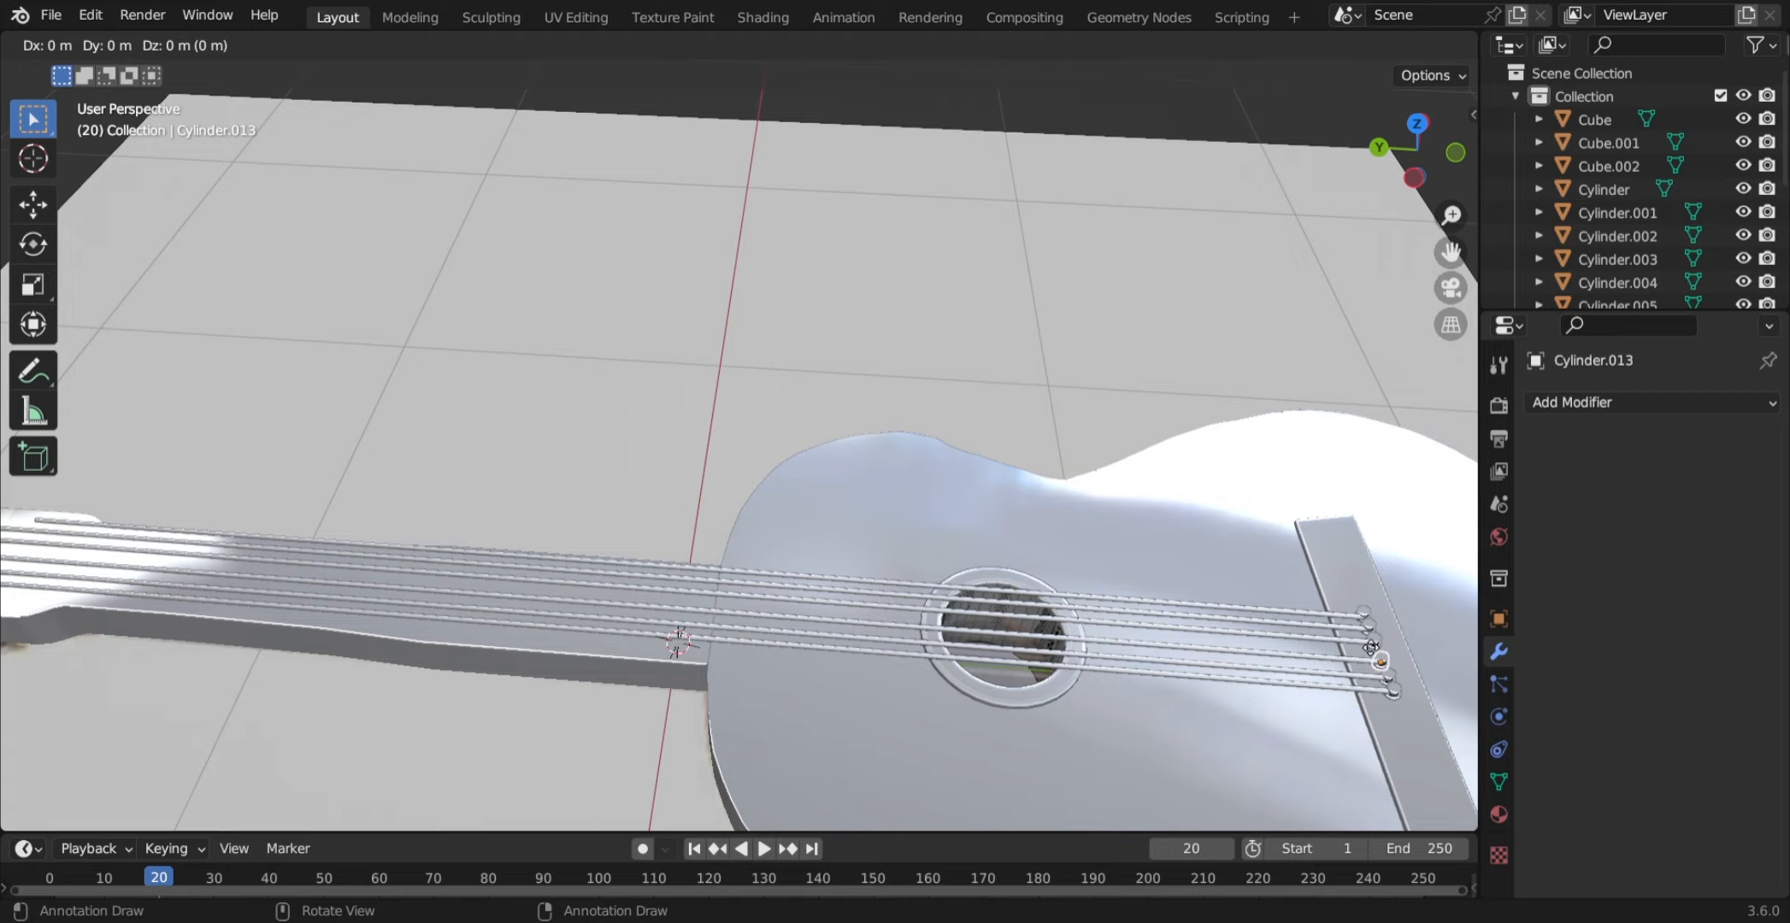
left_click(50, 323)
middle_click_drag(64, 419, 543, 470, "shift")
scroll(513, 599, "up", 8)
key("g")
key("y")
left_click(427, 513)
- Scale the headstock peg and lower it about 0.022 m along Z towards the headstock surface
middle_click_drag(727, 667, 773, 620)
key("s")
key("g")
key("z")
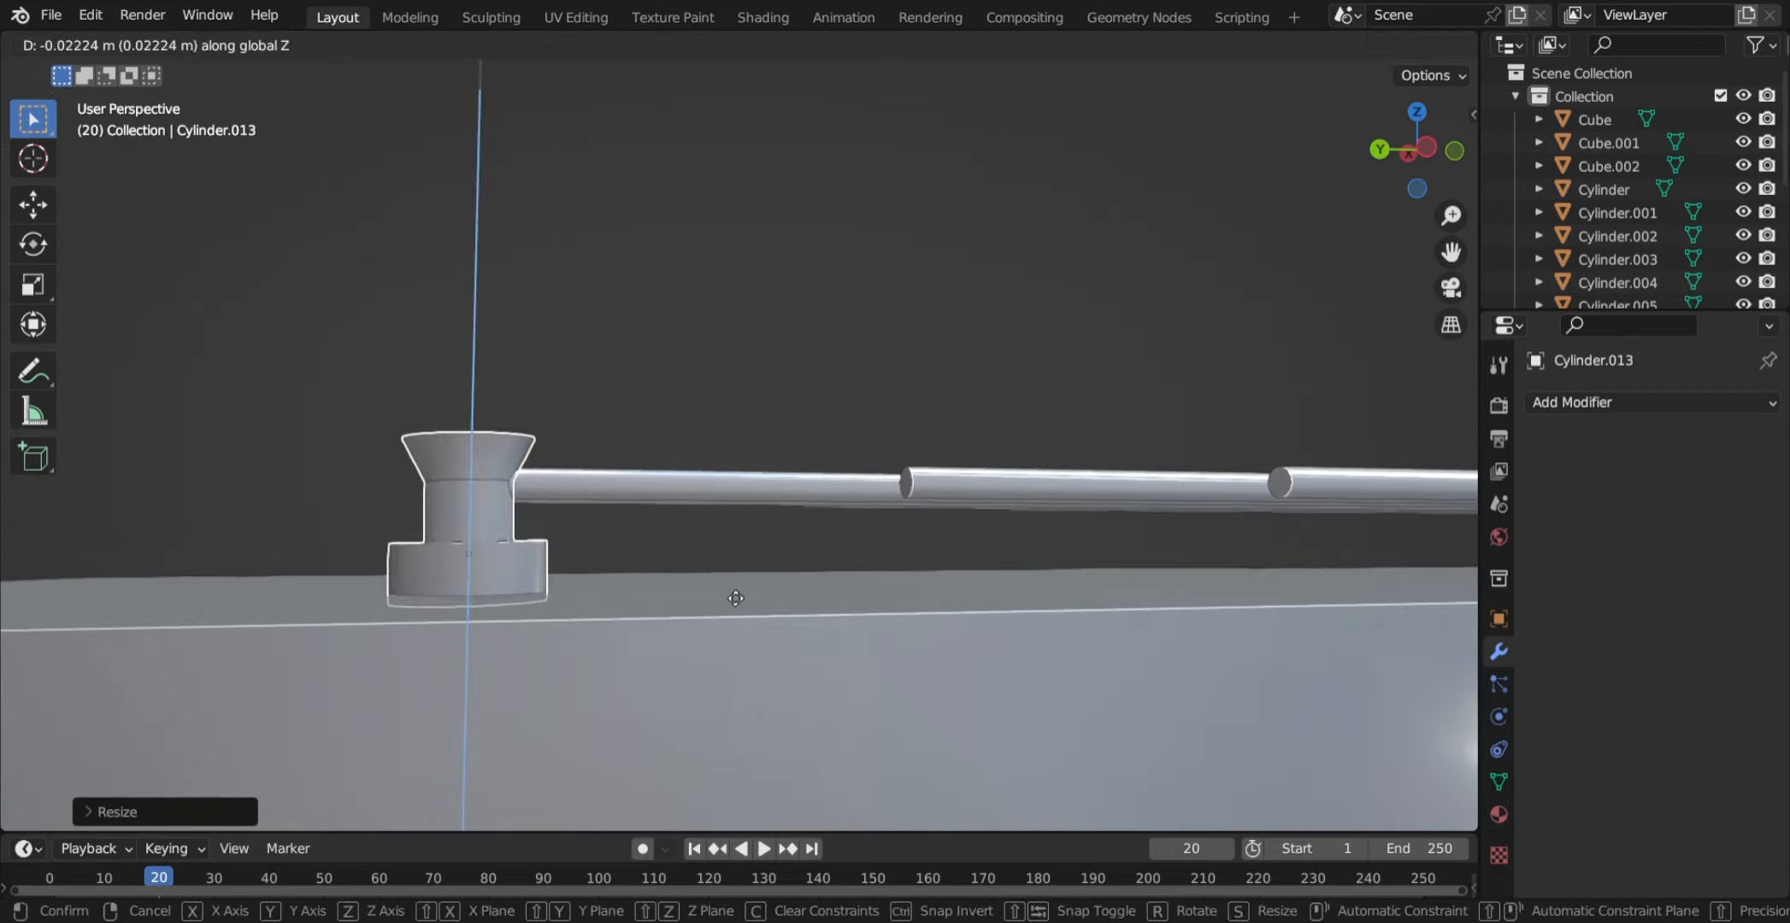
left_click(735, 598)
- Duplicate the headstock peg to the ends of the other five strings, keeping the copies at the same height
key("shift+d")
key("shift+z")
middle_click_drag(735, 547, 679, 604)
left_click(687, 638)
key("shift+d")
key("x")
left_click(802, 462)
key("shift+d")
key("shift+z")
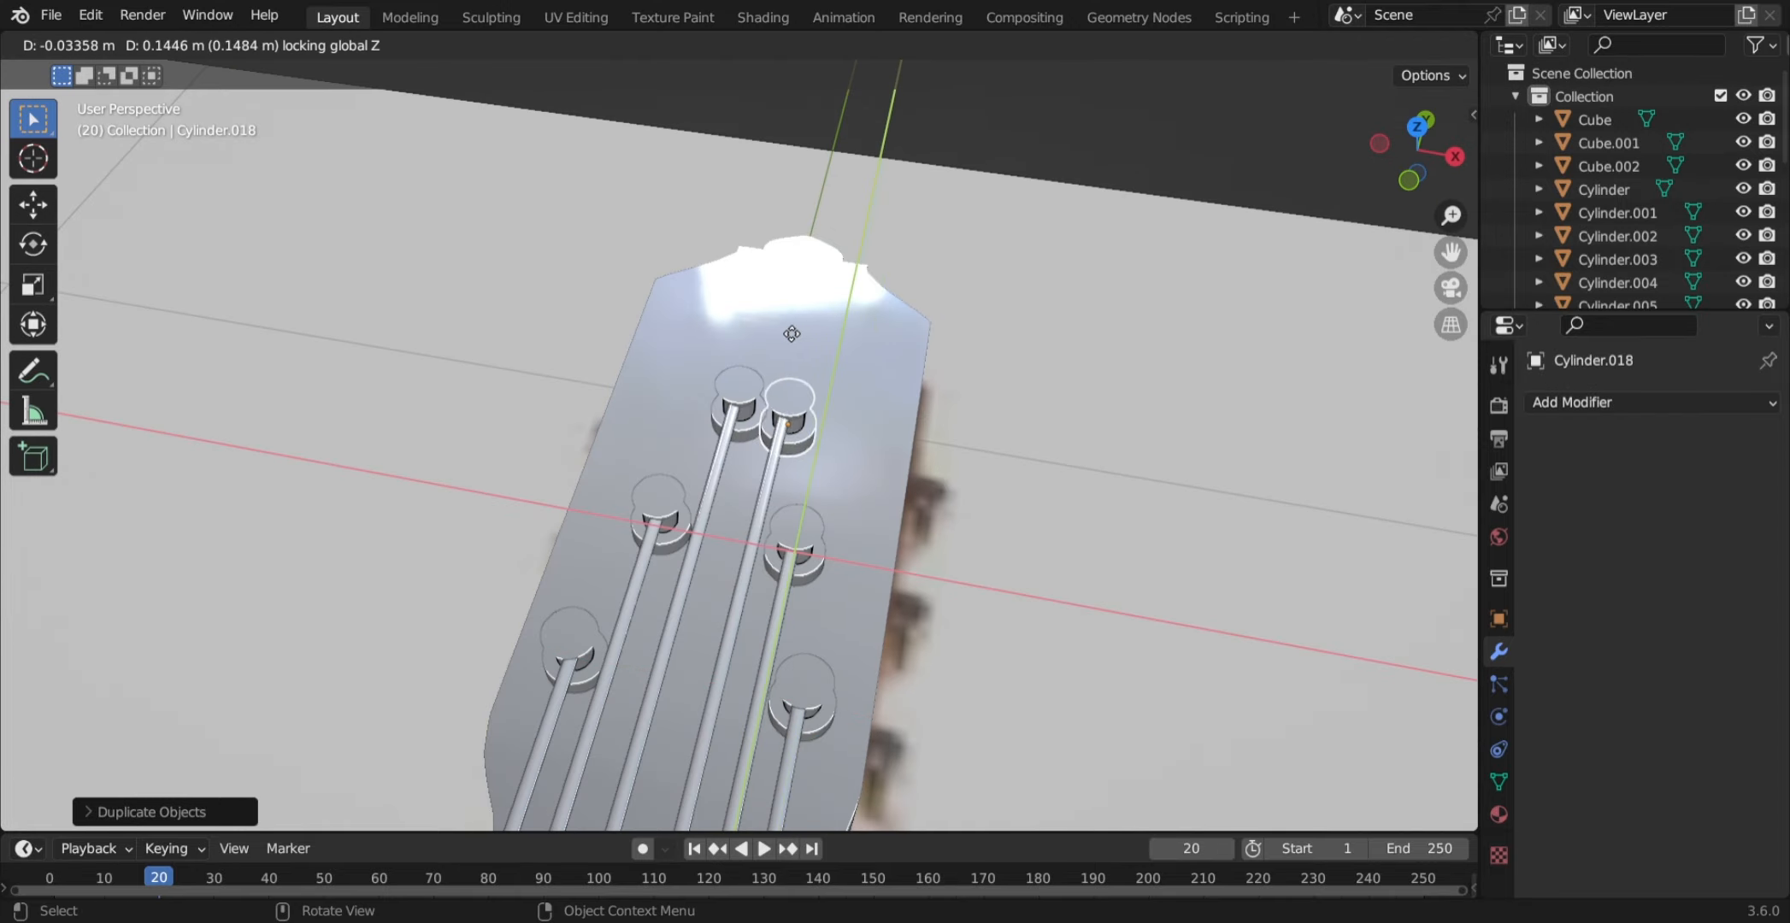
left_click(793, 337)
- Select the first peg placed on the headstock and rescale it
middle_click_drag(842, 522, 824, 363)
left_click(725, 380)
key("s")
left_click(769, 428)
- Compare the neck in wireframe with the fret positions in the reference image
middle_click_drag(727, 479, 802, 306)
scroll(906, 547, "down", 10)
scroll(841, 402, "up", 2)
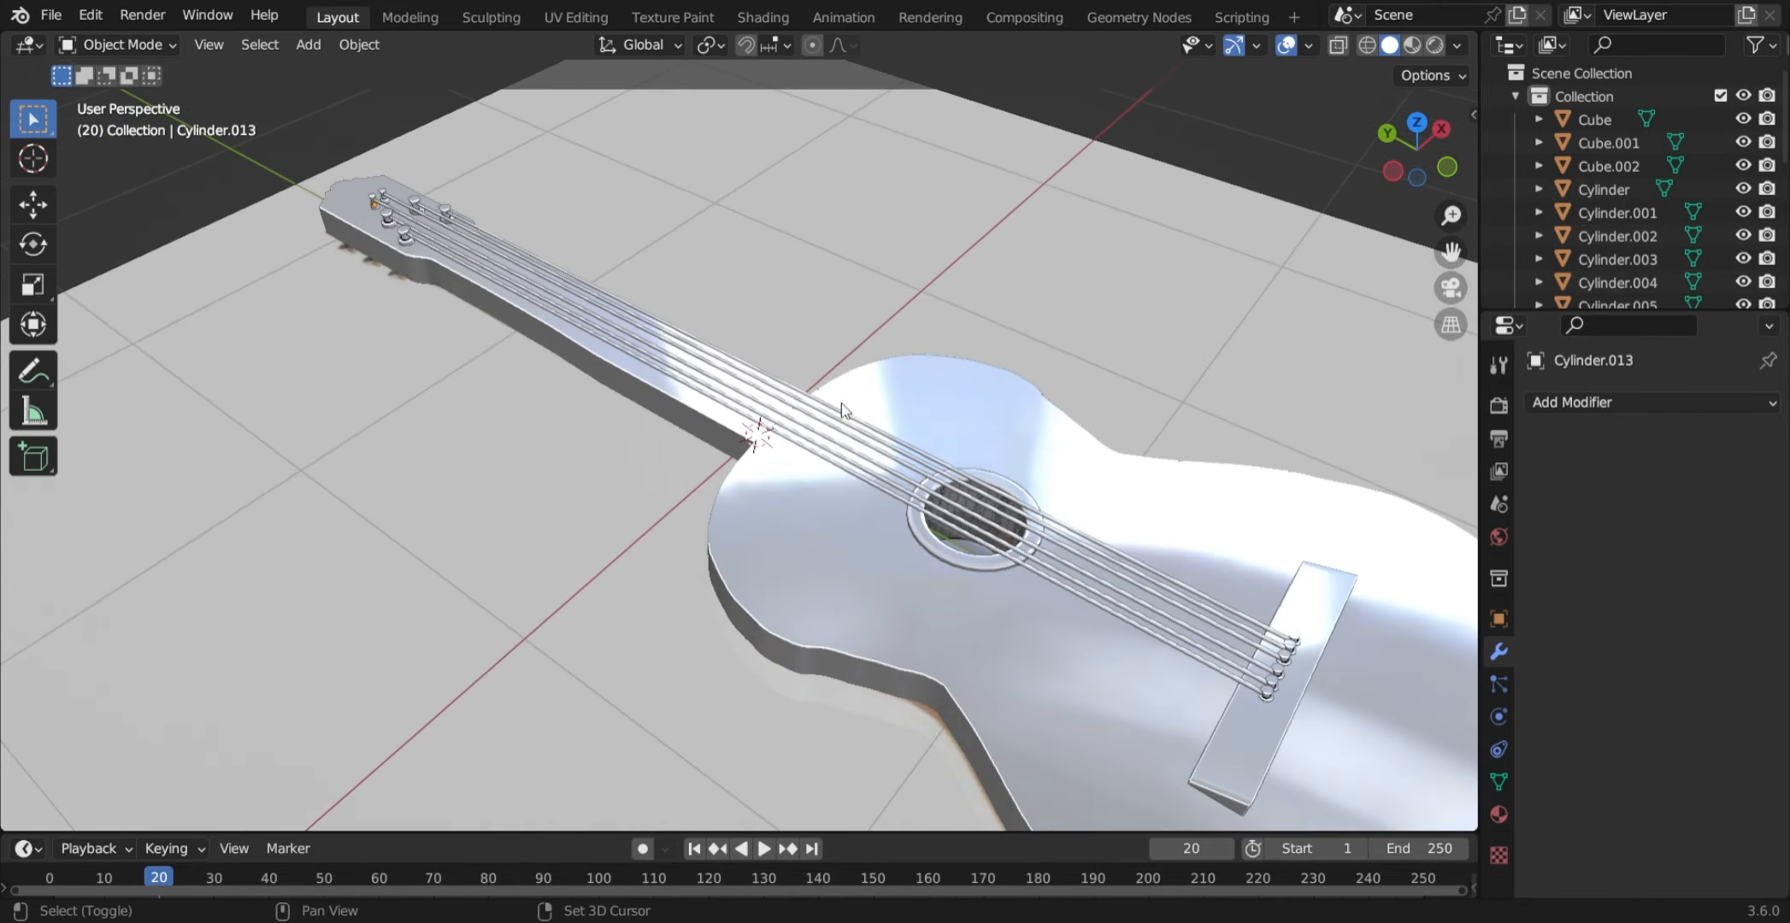
key("shift+z")
middle_click_drag(862, 460, 855, 708)
scroll(770, 330, "up", 4)
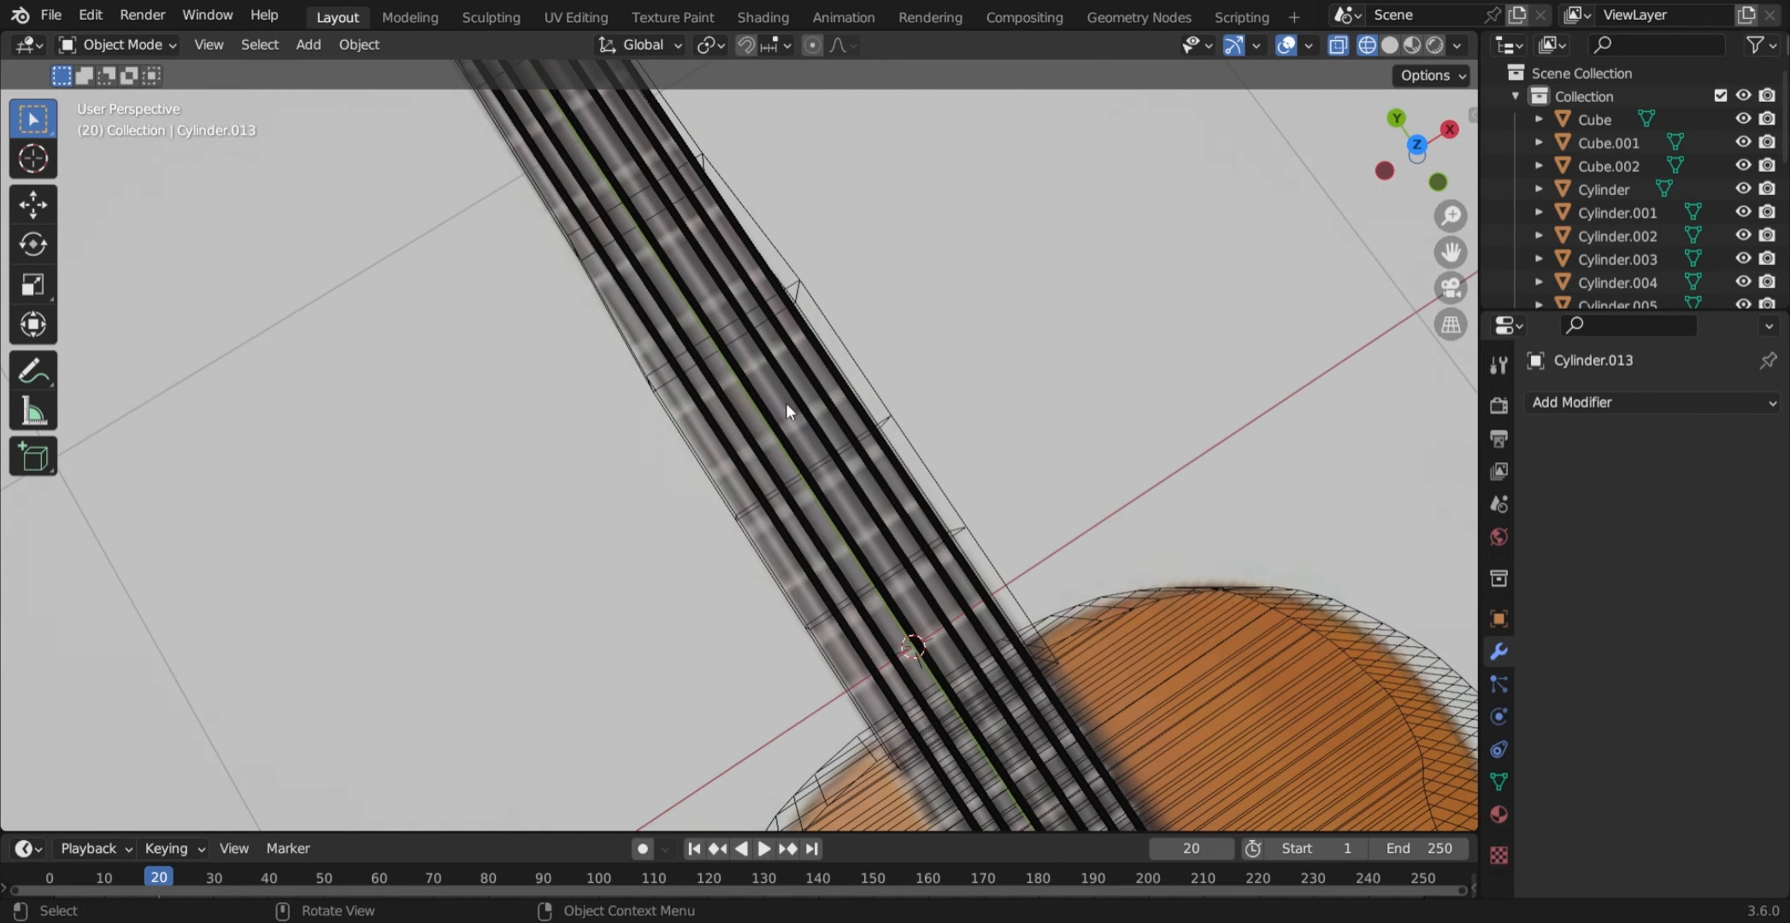
key("shift+z")
- Add a cube and shape it into a flat fret block spanning the neck near the body joint
scroll(789, 415, "down", 3)
mouse_move(789, 432)
middle_mouse_down()
mouse_move(800, 467)
mouse_move(795, 363)
middle_mouse_up()
key("shift+a")
mouse_move(672, 451)
left_click(784, 475)
key("g")
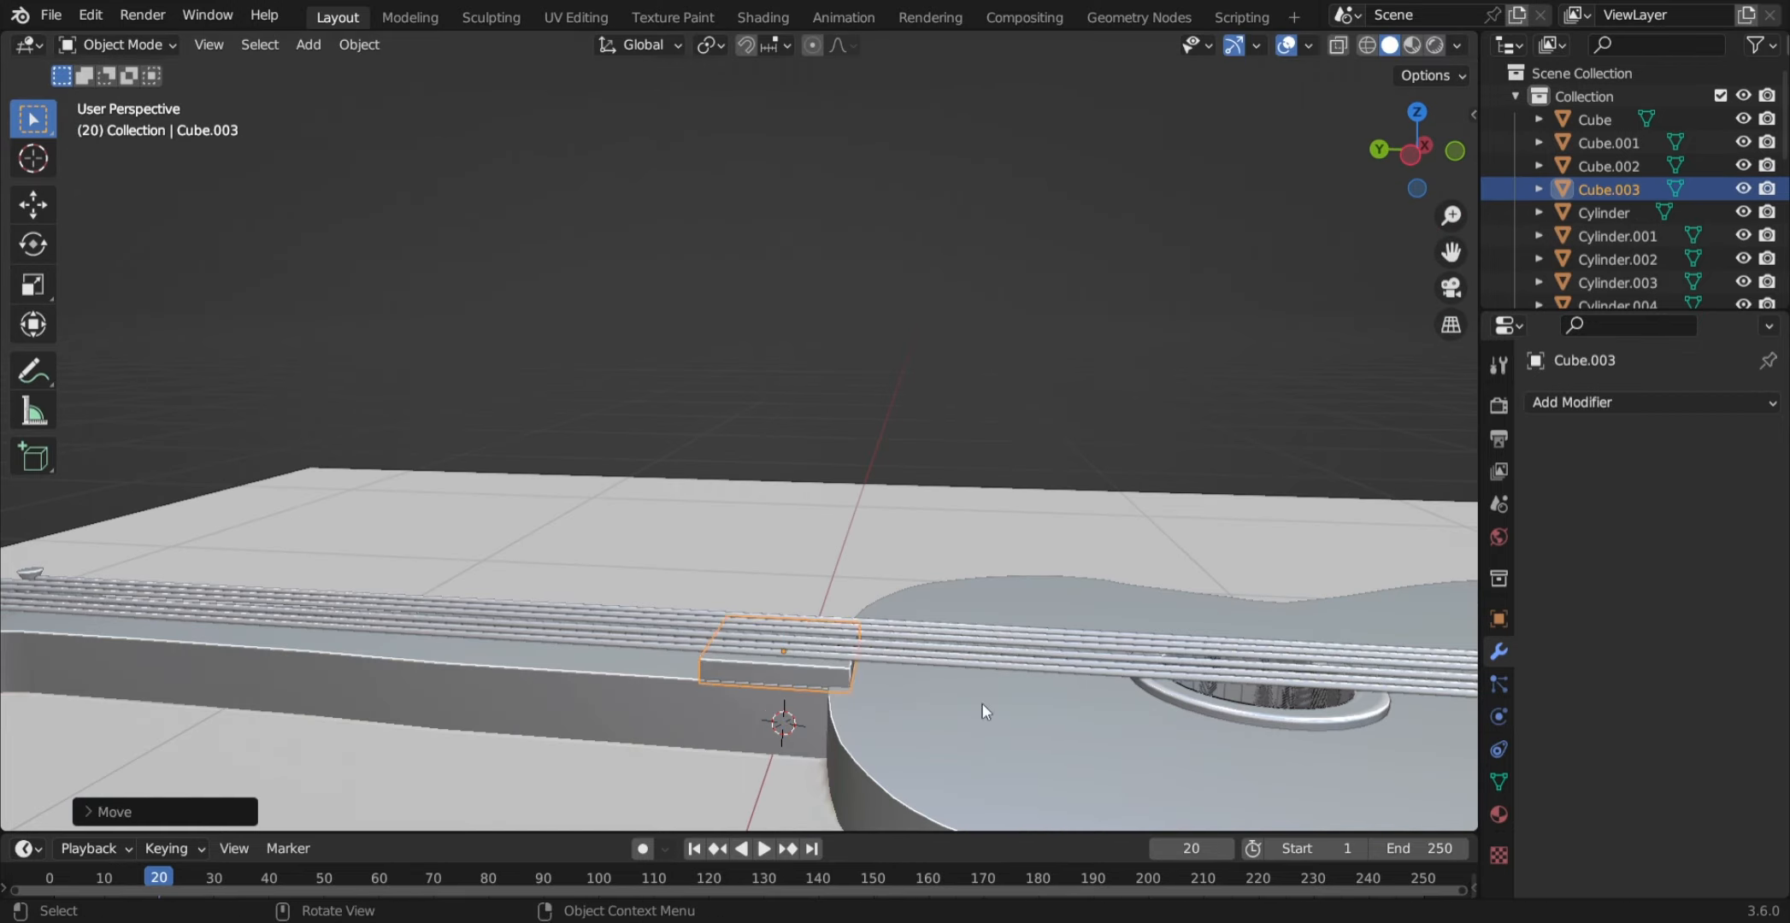
key("KP_7")
key("shift+z")
scroll(770, 453, "up", 3)
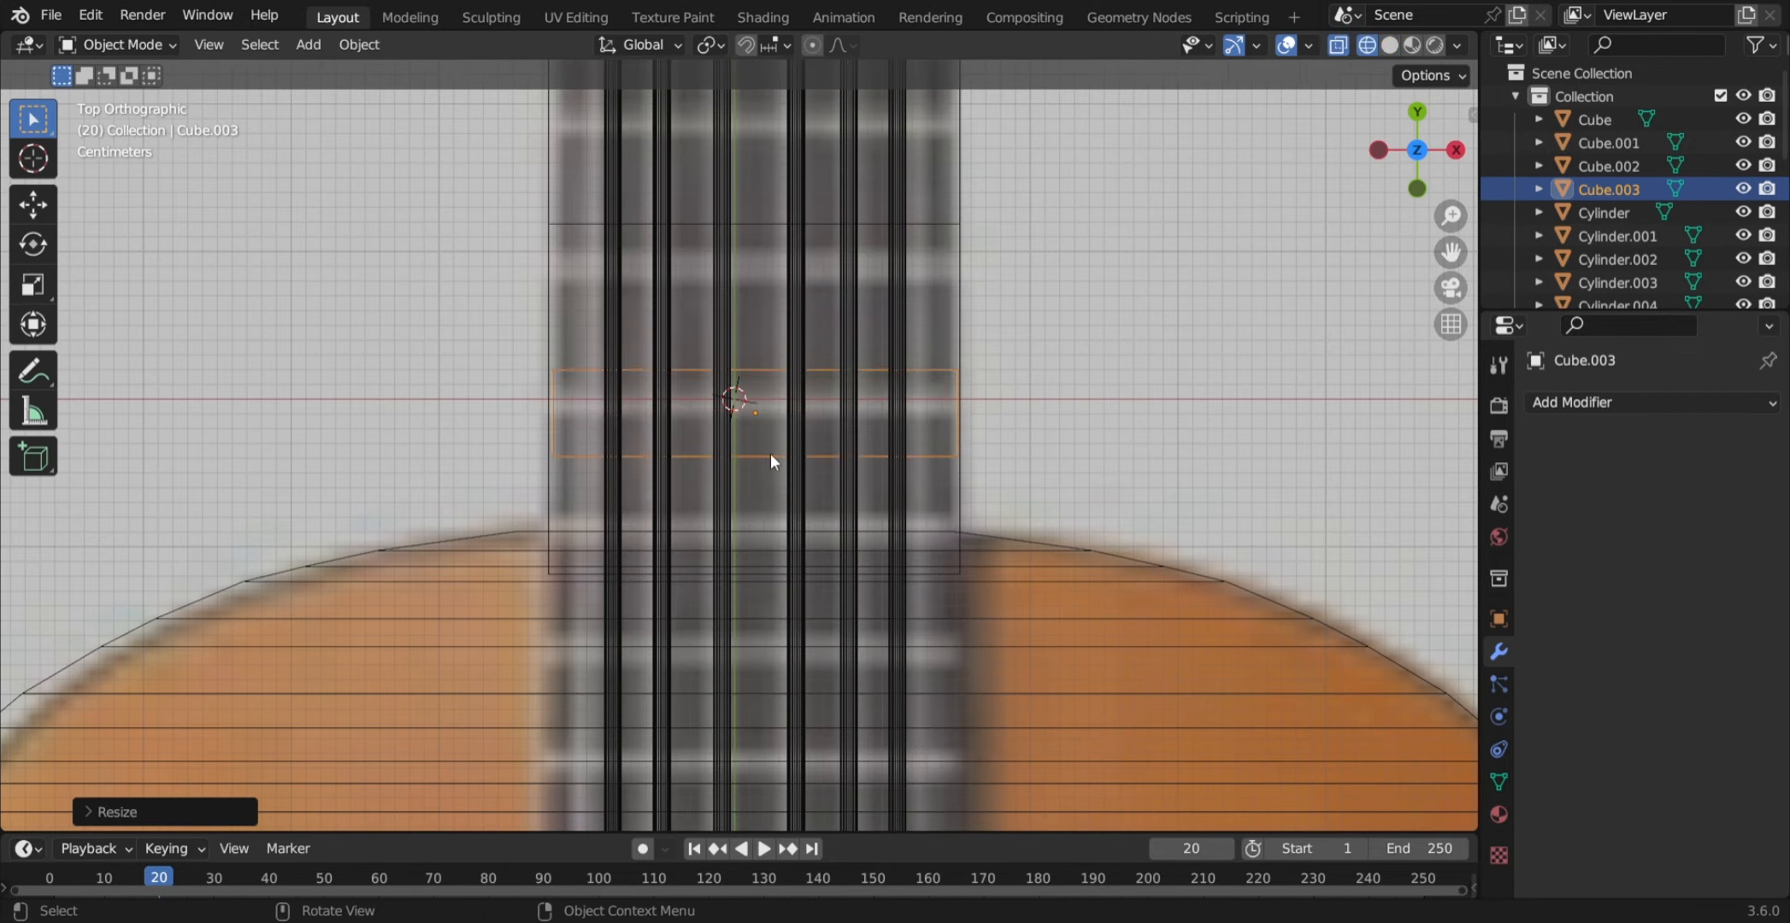
- Duplicate the fret block repeatedly along Y to space copies along the neck
key("shift+z")
key("shift+d")
left_click(783, 560)
key("shift+d")
key("y")
left_click(754, 347)
key("shift+d")
middle_click_drag(754, 347, 746, 576, "shift")
- Continue duplicating fret blocks along Y towards the headstock, narrowing the copies along X to follow the neck's taper
key("s")
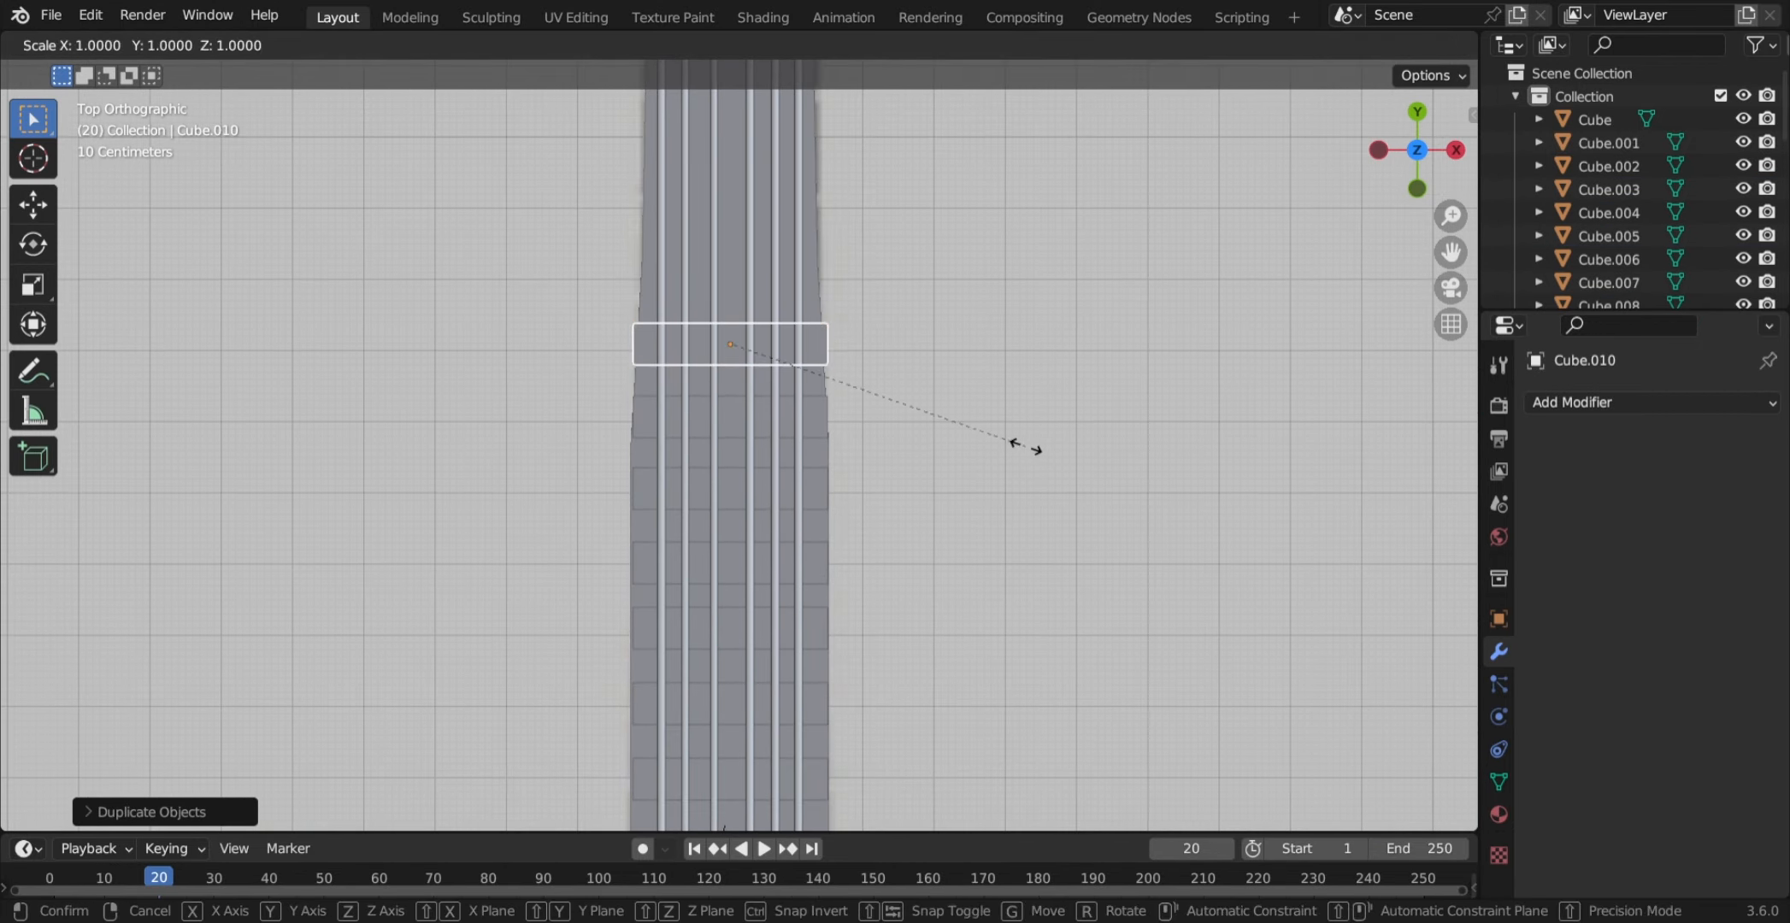
key("shift+d")
key("s")
left_click(914, 444)
scroll(855, 384, "up", 4)
key("shift+d")
key("y")
key("s")
key("x")
key("shift+d")
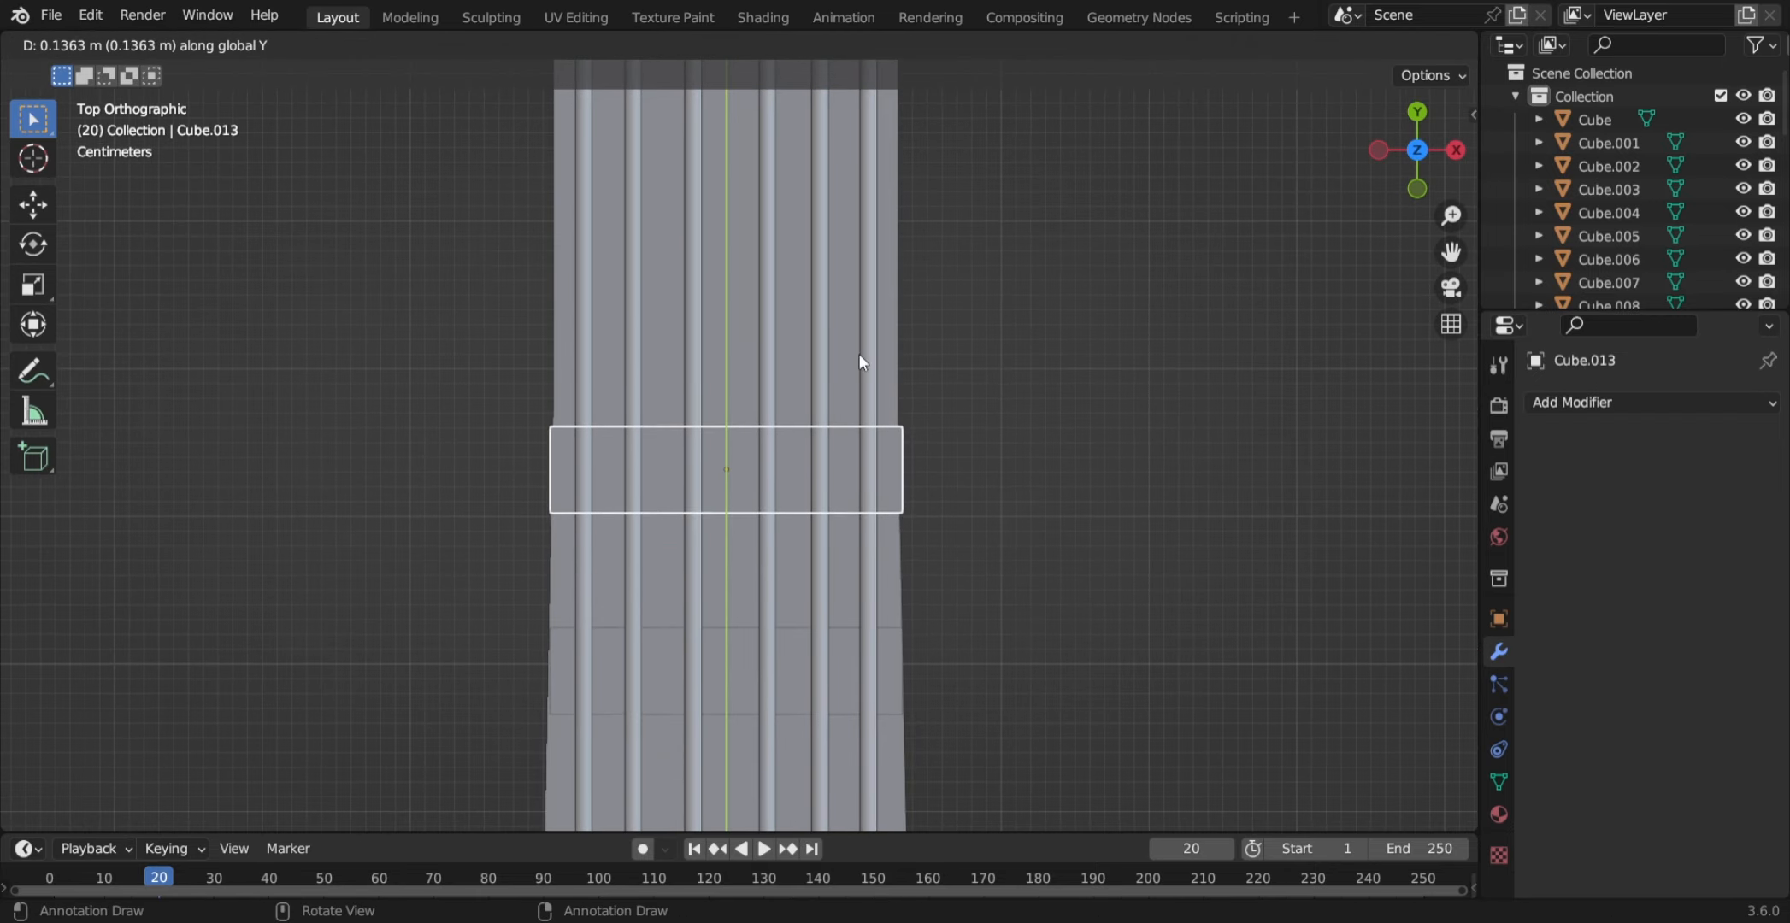
key("shift+d")
- Select the reference image empty and hide the image from the scene view
middle_click_drag(885, 350, 926, 451)
left_click_drag(927, 451, 1279, 535)
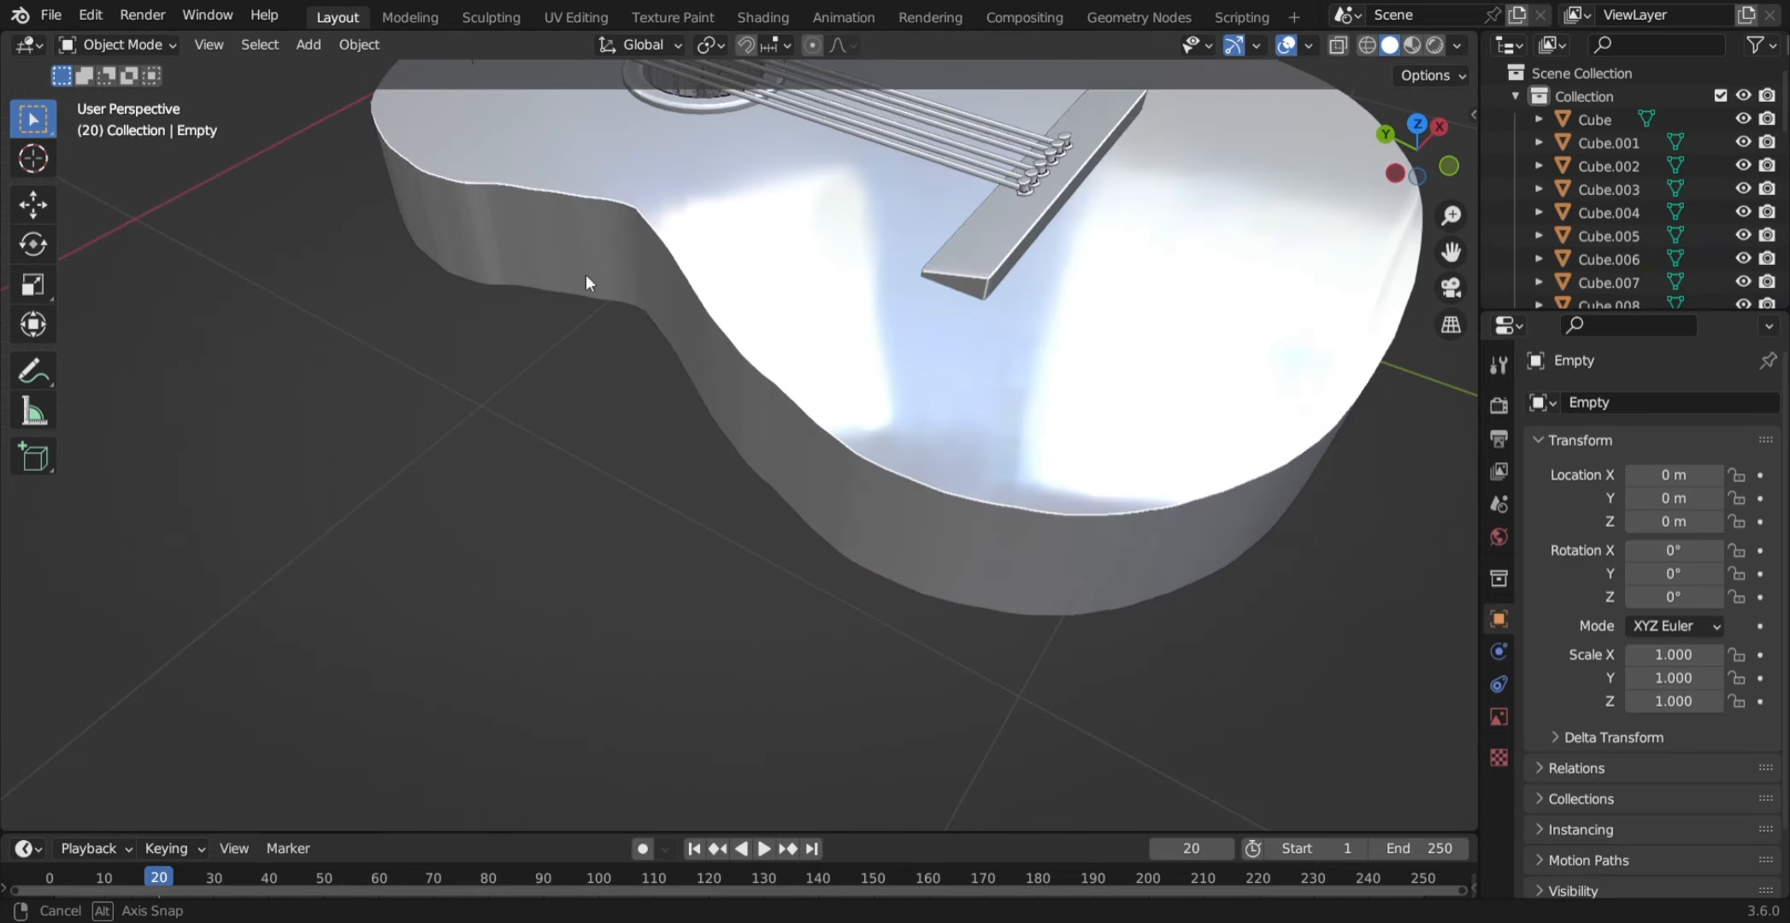
middle_click_drag(585, 274, 835, 91)
- Inspect the guitar's body, frets, headstock and side profile from several angles
scroll(639, 335, "up", 4)
middle_click_drag(639, 334, 902, 615, "shift")
scroll(915, 598, "down", 5)
scroll(882, 547, "up", 6)
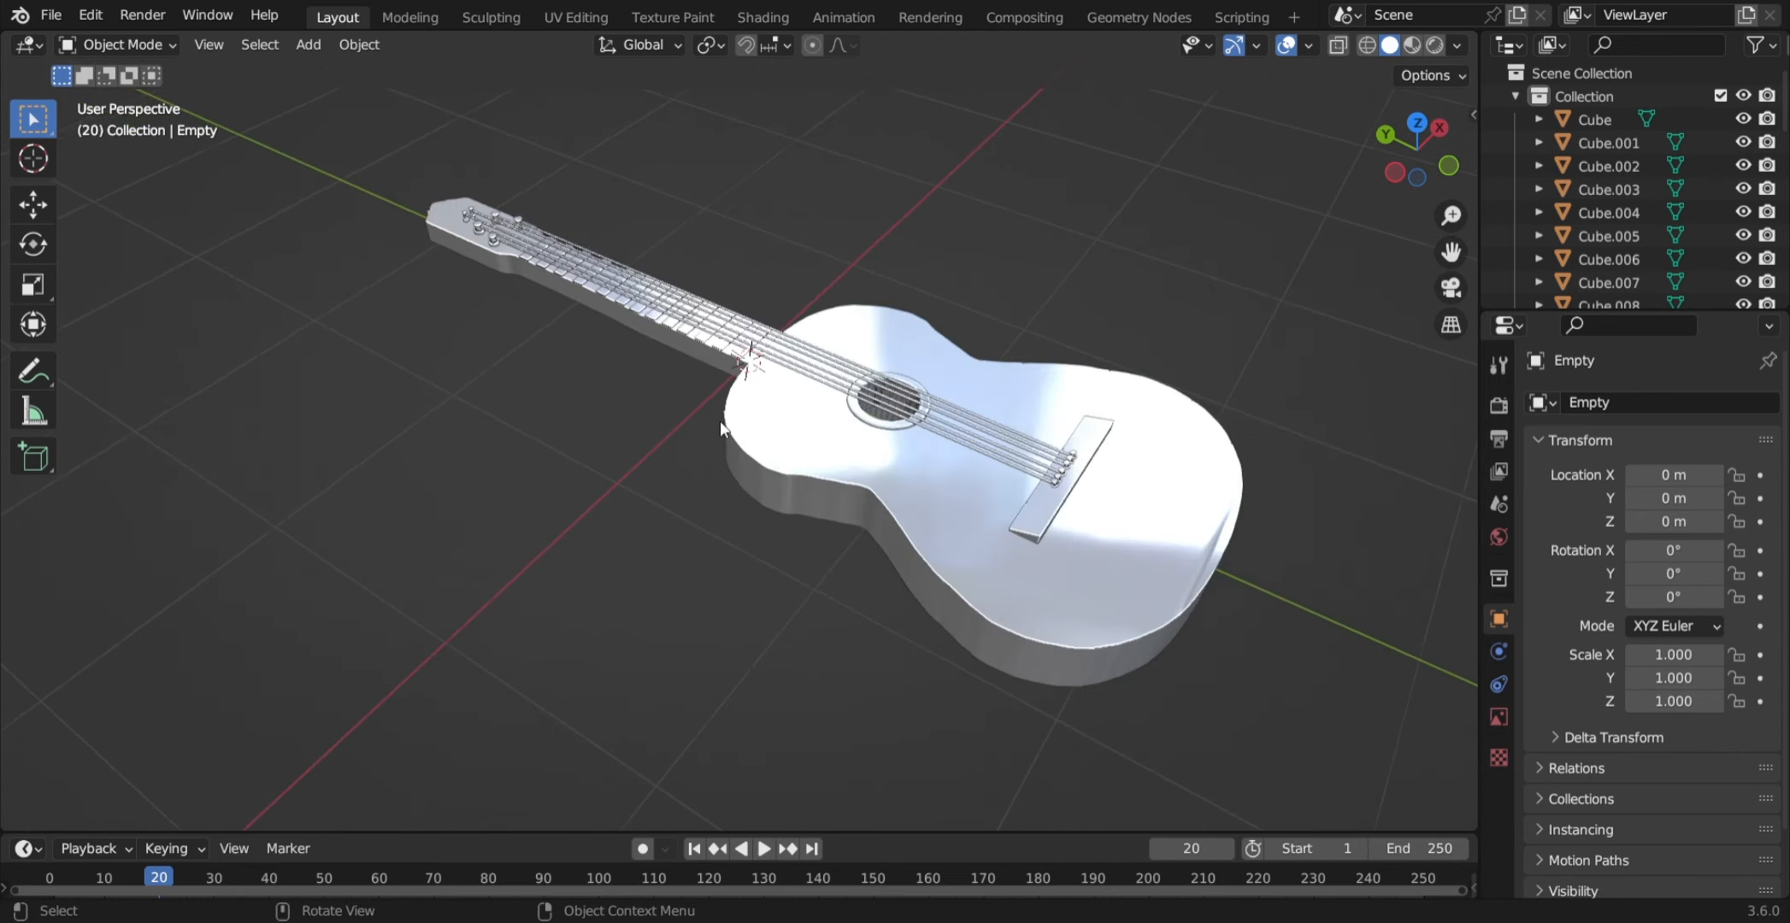
middle_click_drag(684, 409, 752, 327)
middle_click_drag(611, 315, 985, 414, "shift")
scroll(956, 398, "down", 1)
scroll(955, 395, "down", 2)
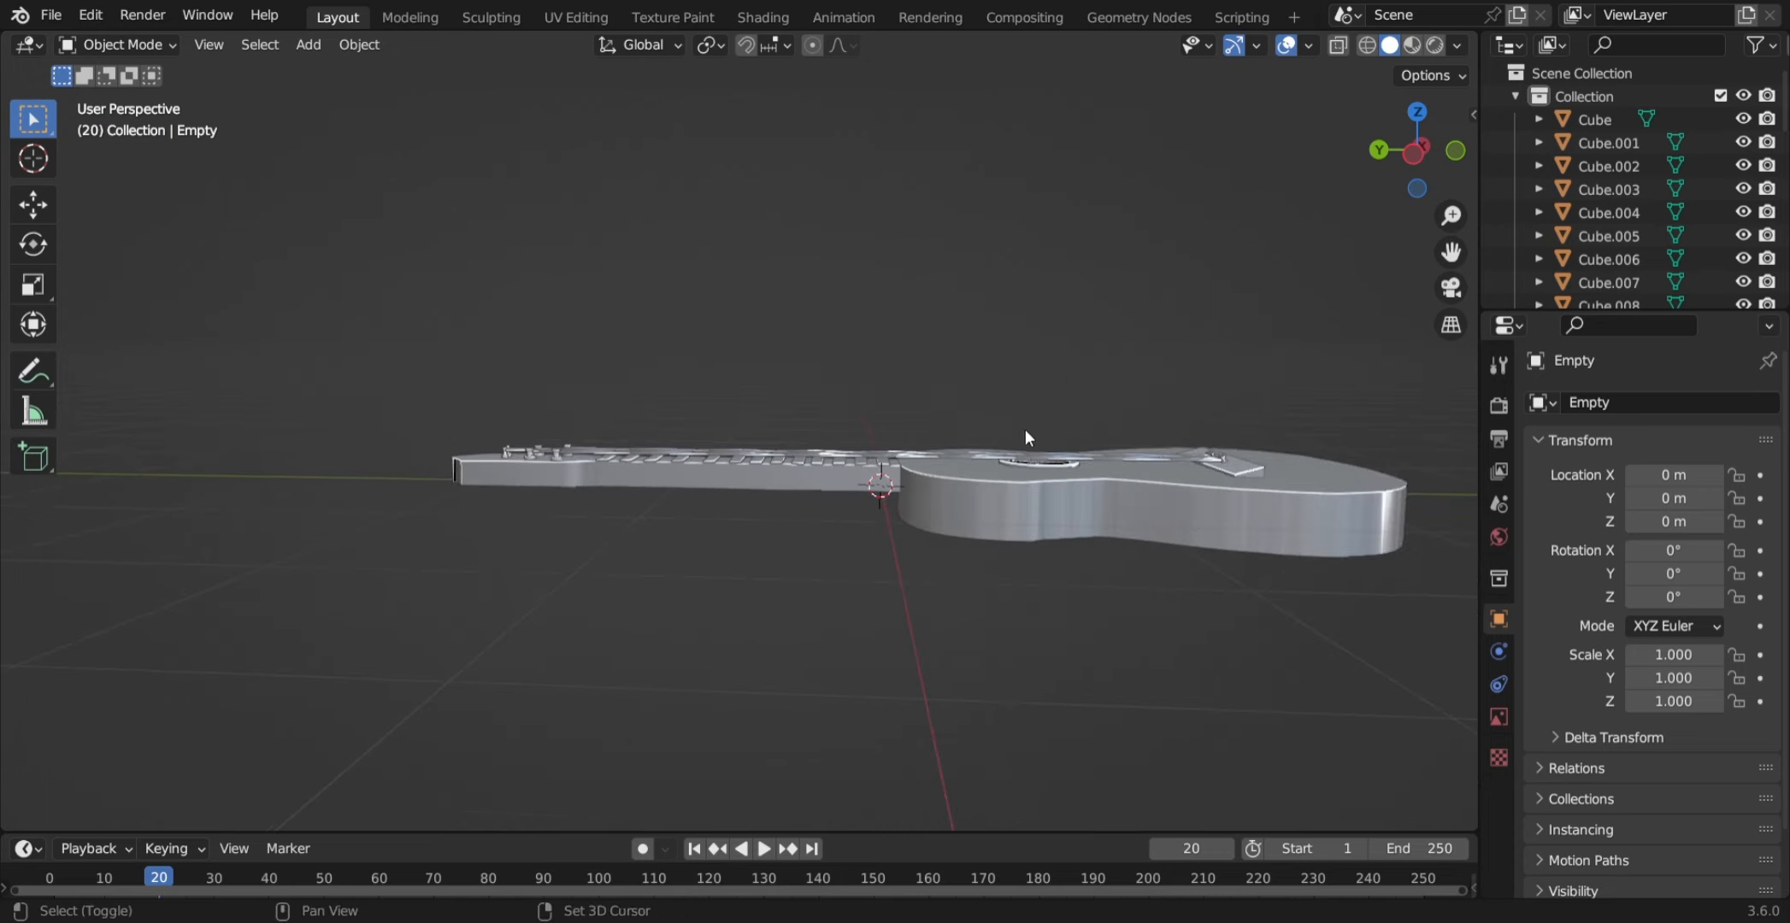
middle_click_drag(1123, 400, 972, 405)
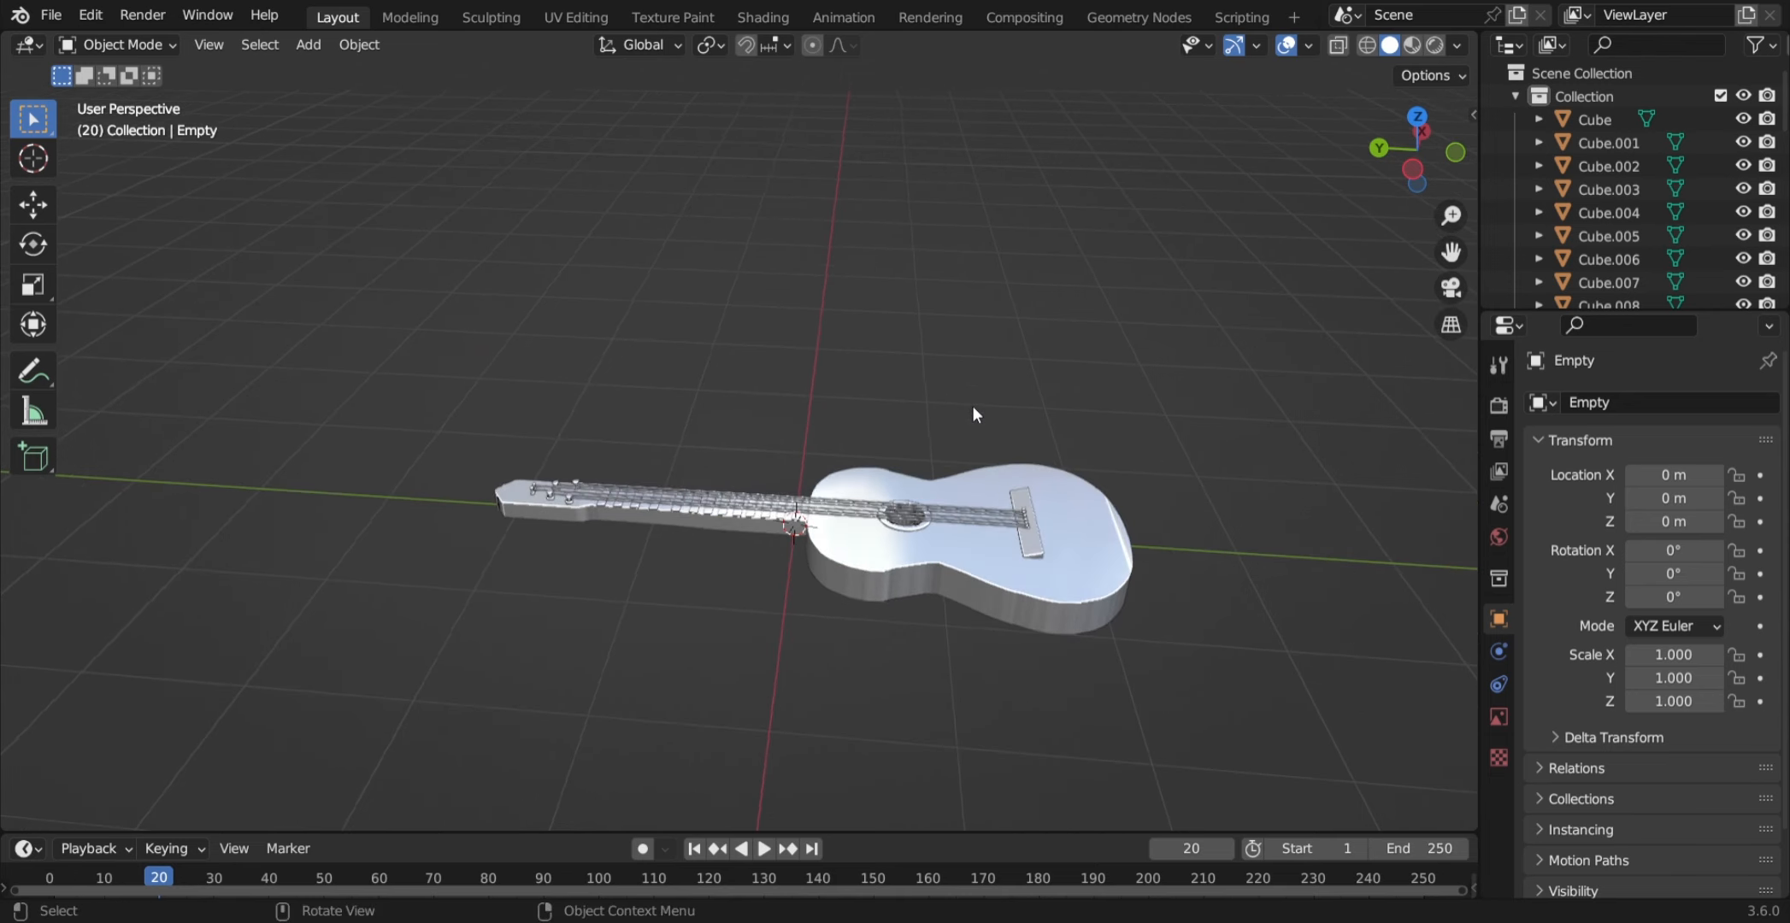
- Add a Plain Axes empty at the world origin beside the guitar's neck joint
key("shift+a")
mouse_move(778, 638)
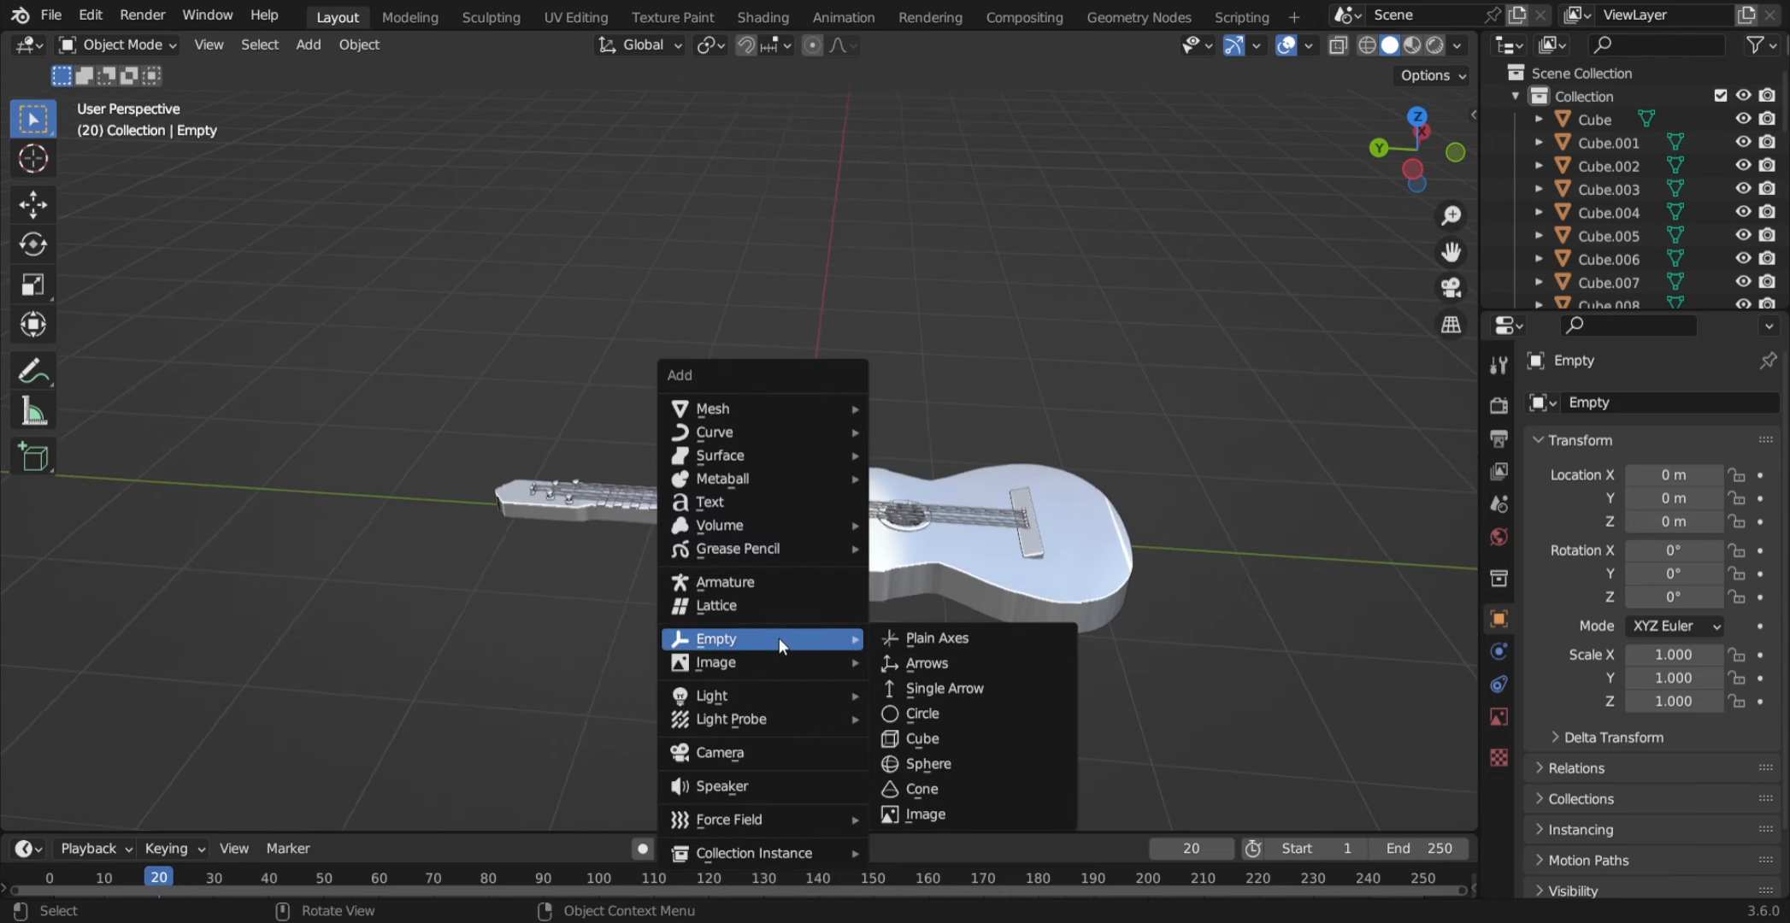
left_click(927, 639)
scroll(882, 571, "up", 3)
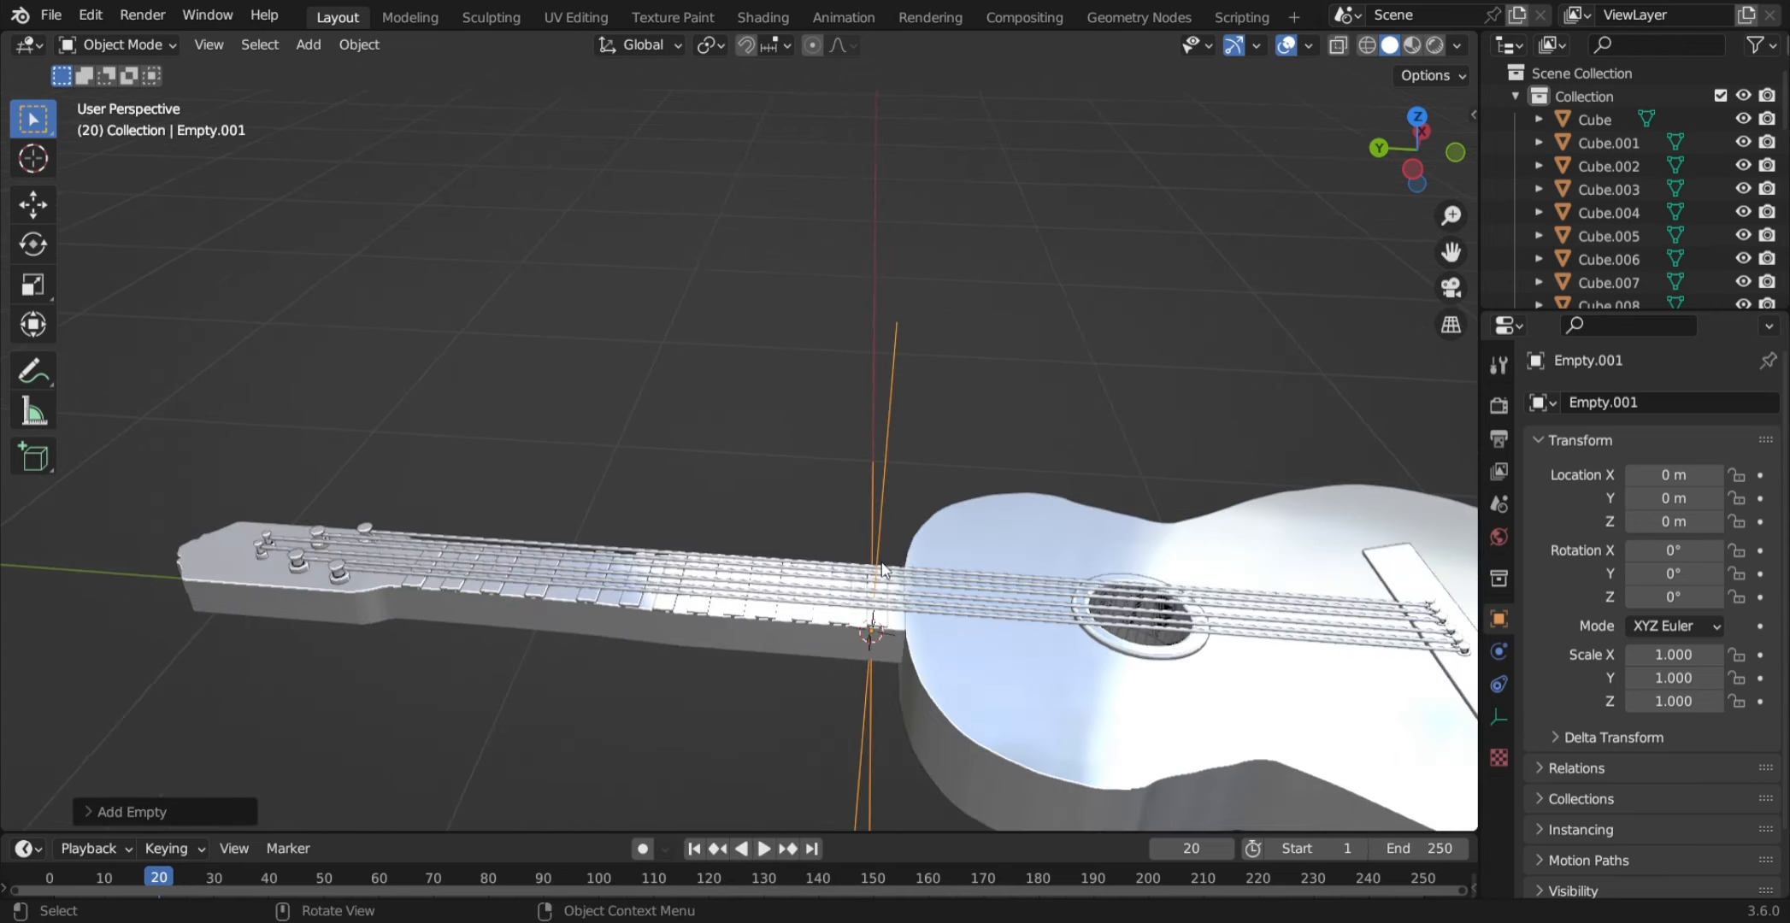
middle_click_drag(883, 570, 871, 489)
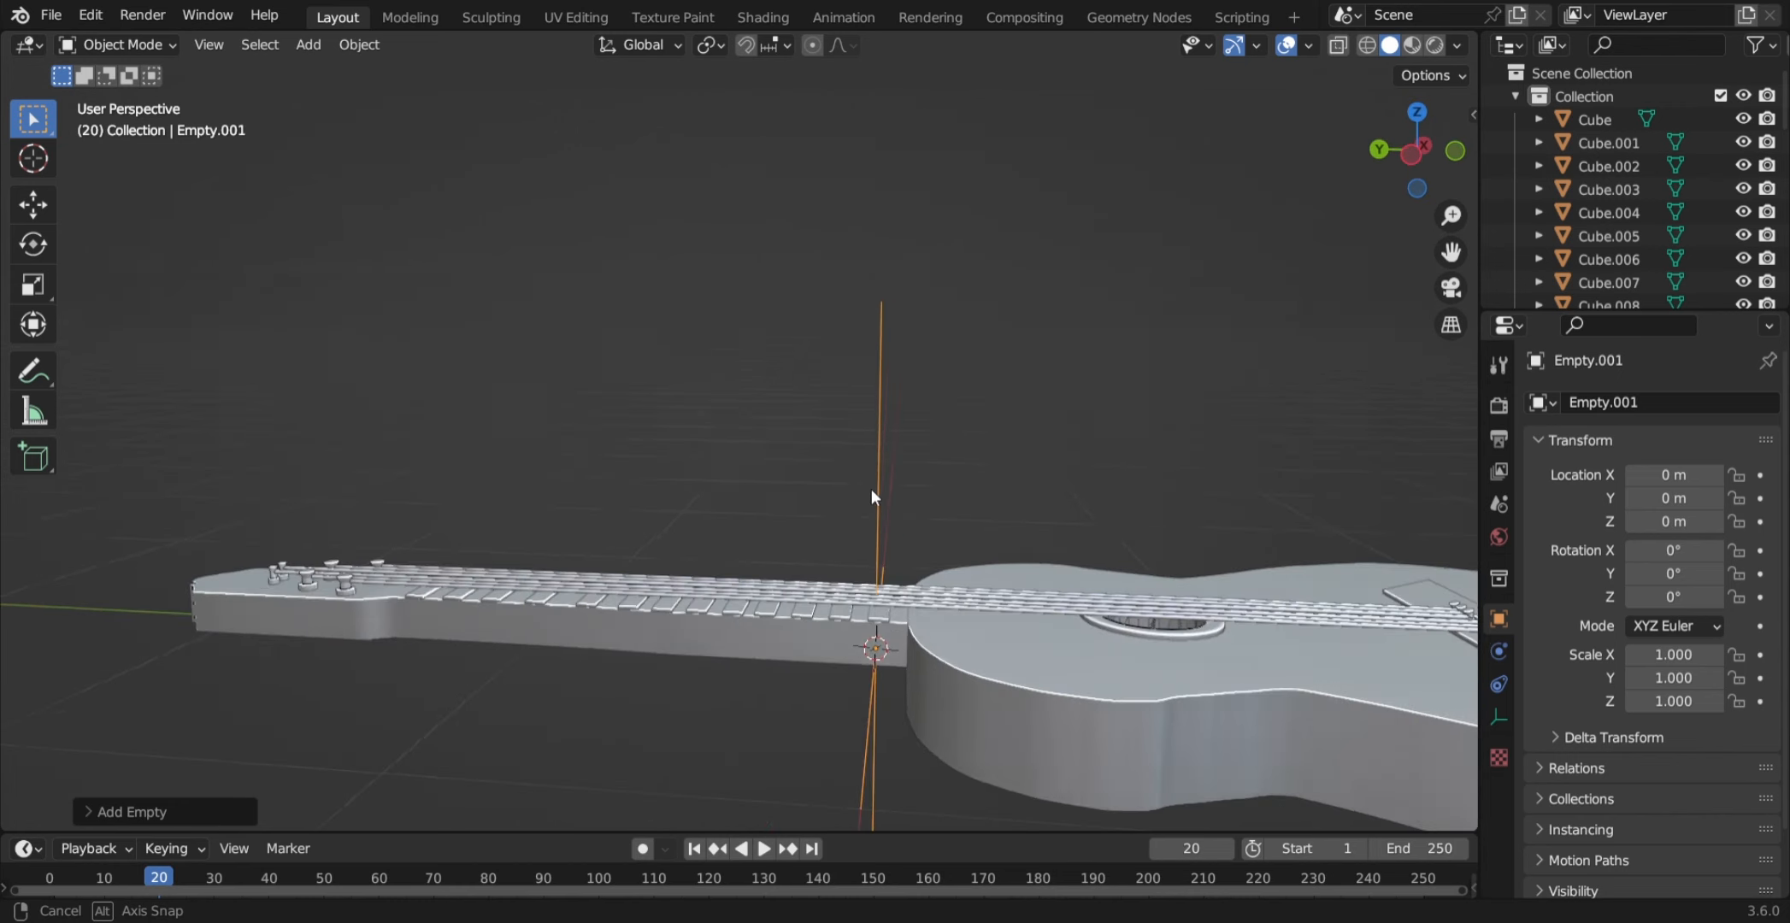
- Move the Plain Axes empty to the neck-body joint, at about X 0.020, Y -0.079, Z 0.059 m
key("g")
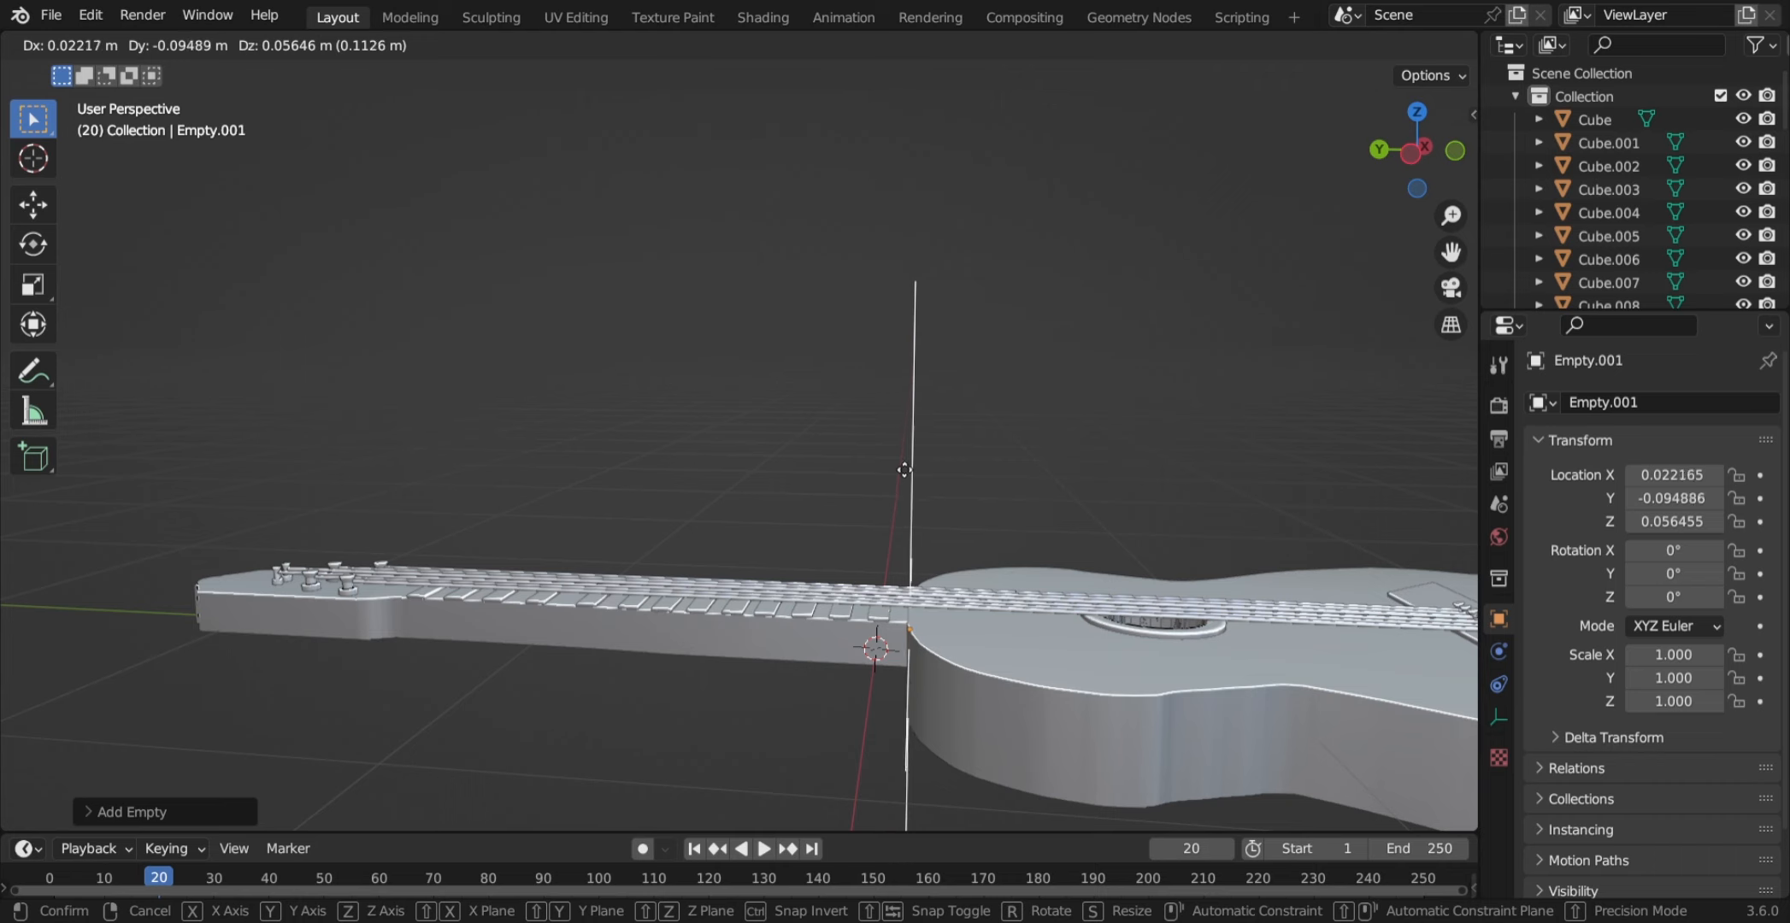
left_click(899, 471)
middle_click_drag(899, 476, 921, 519)
scroll(919, 513, "up", 1)
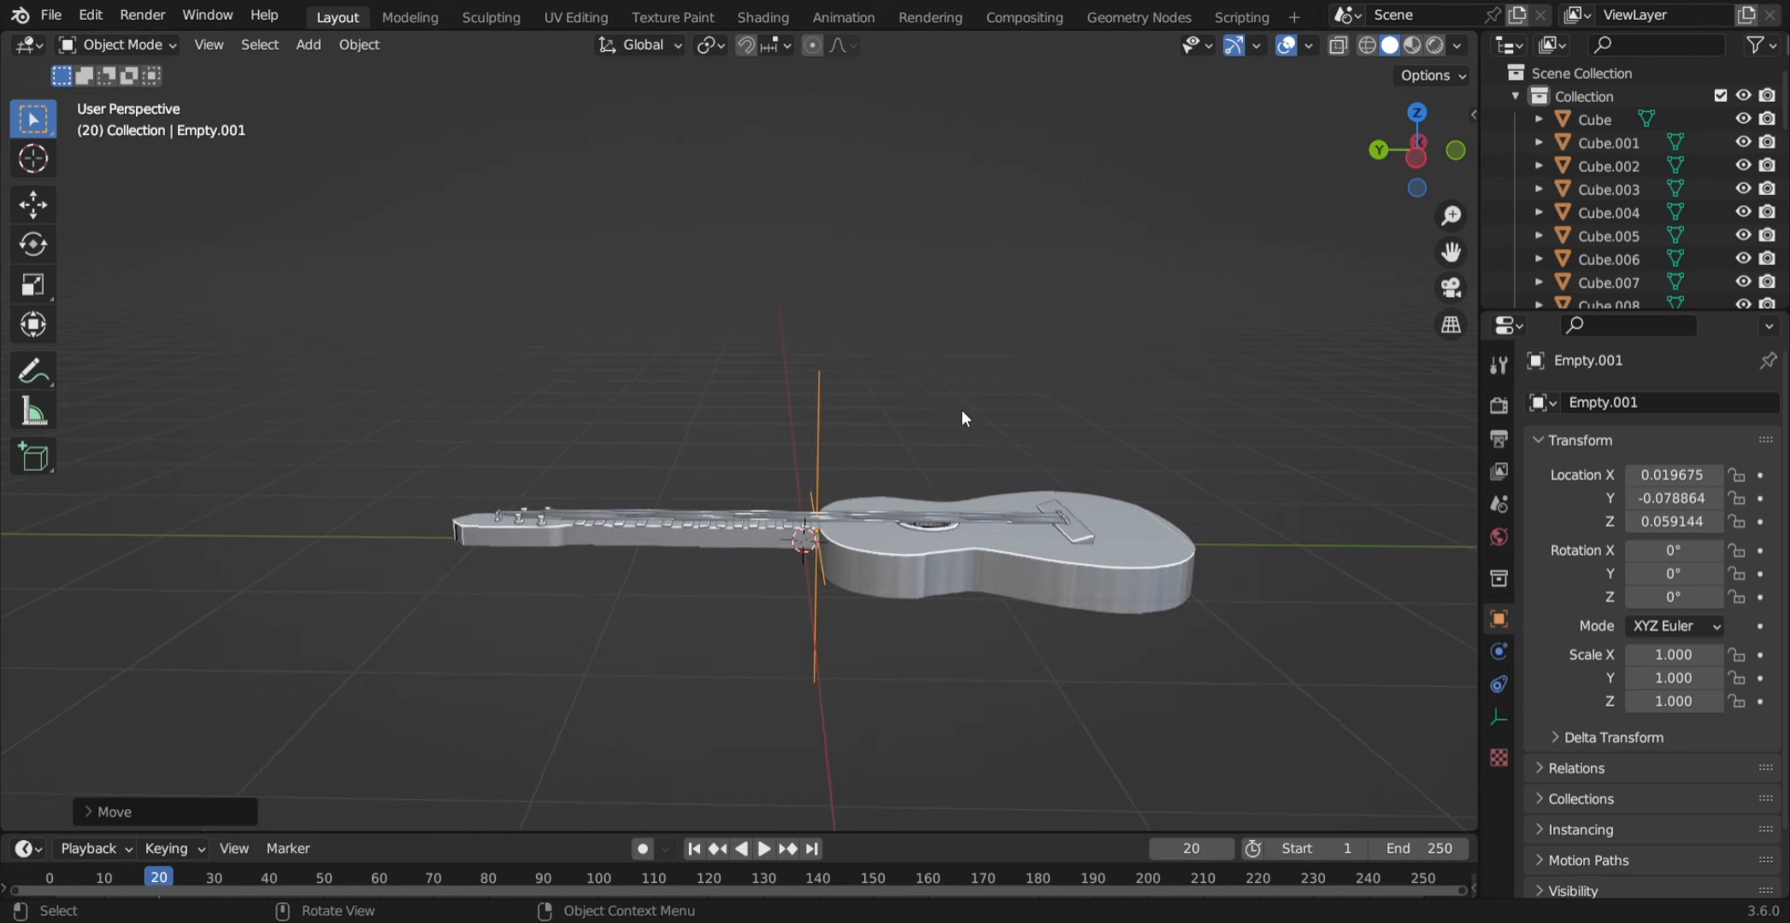
- Parent all guitar parts to the Plain Axes empty as the active object, keeping their transforms
key("a")
scroll(961, 409, "up", 4)
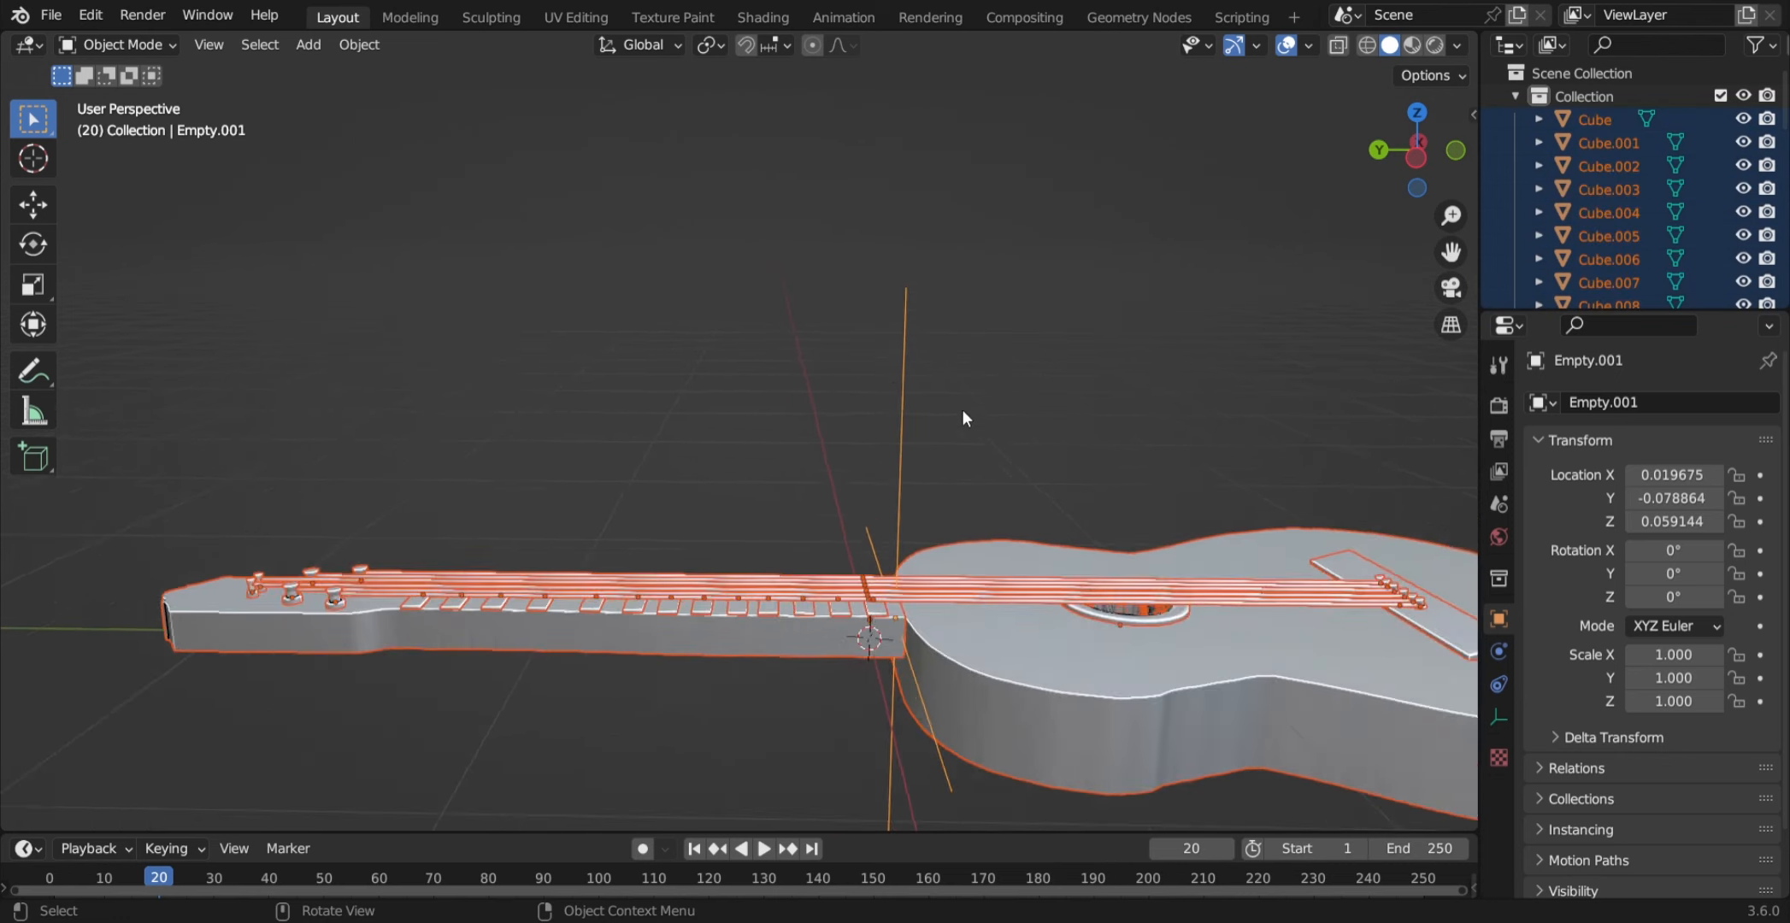
scroll(962, 411, "up", 2)
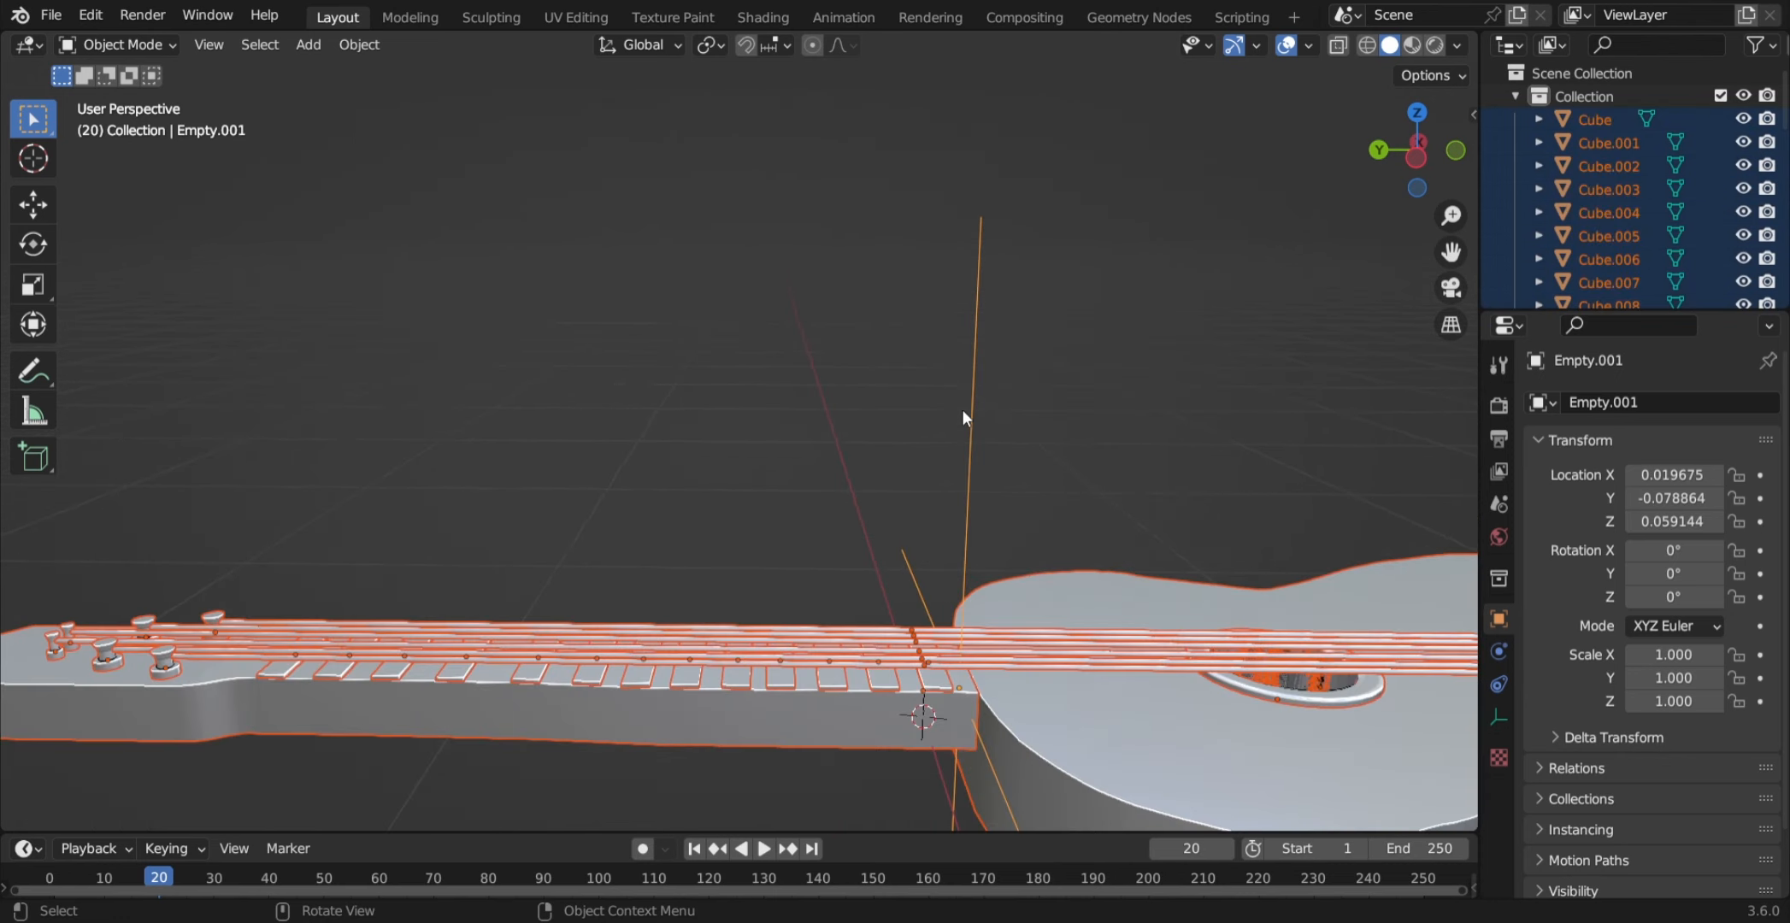
left_click(970, 330, "shift")
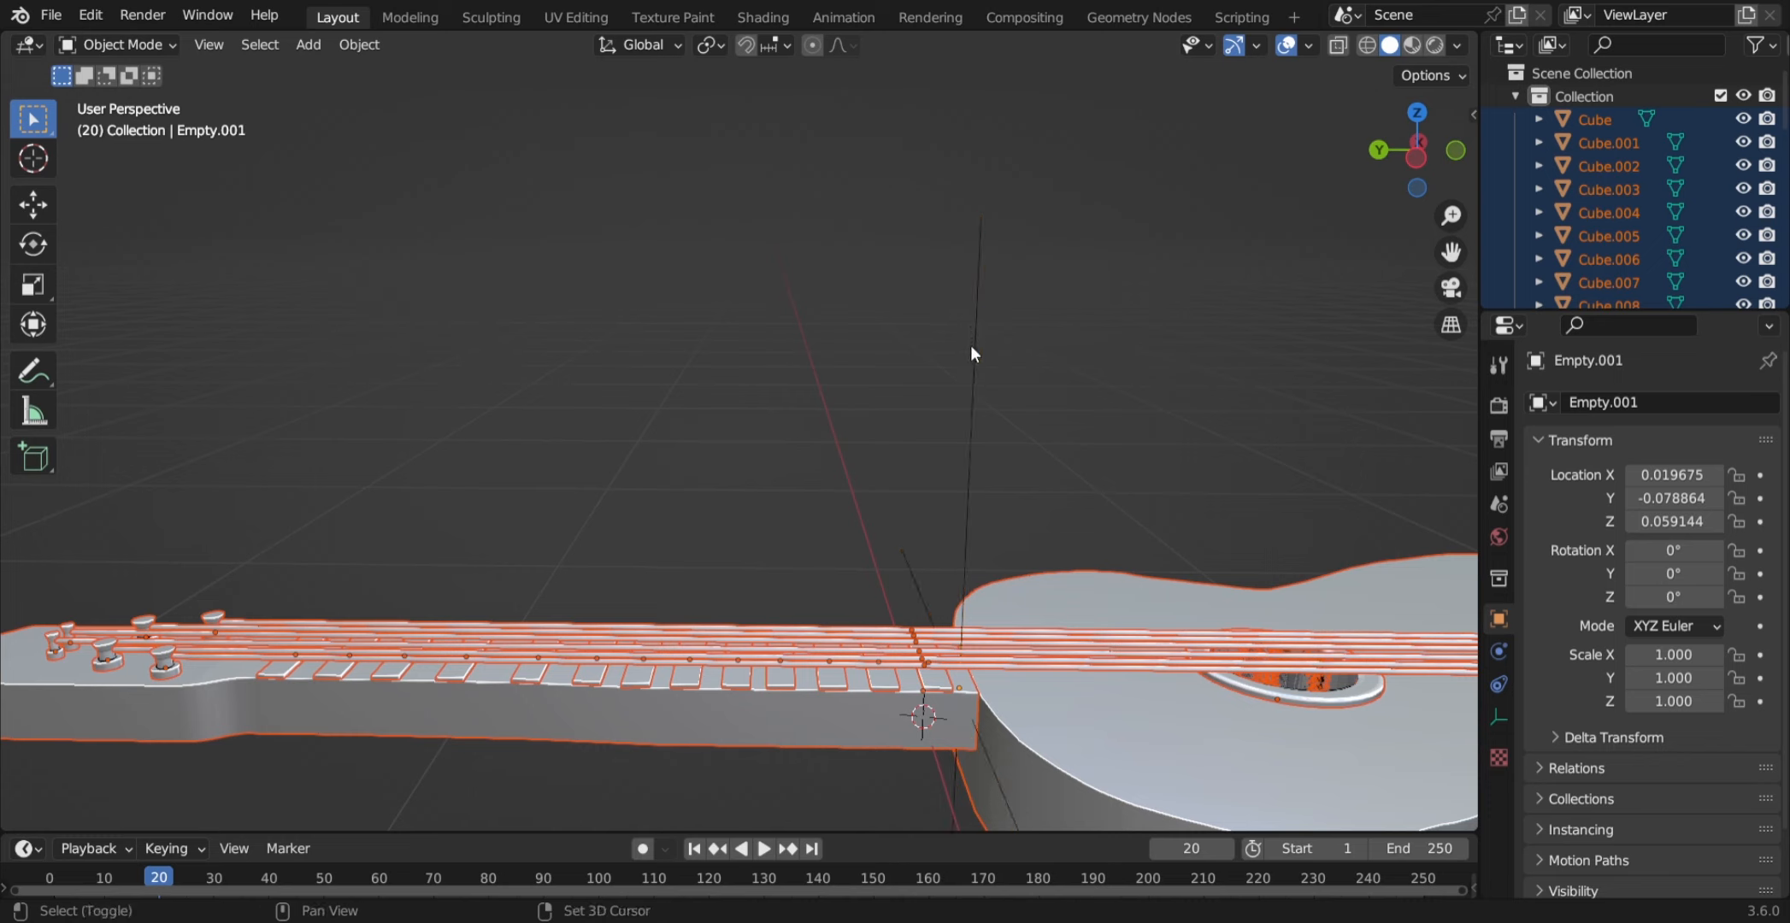
left_click(982, 315, "shift")
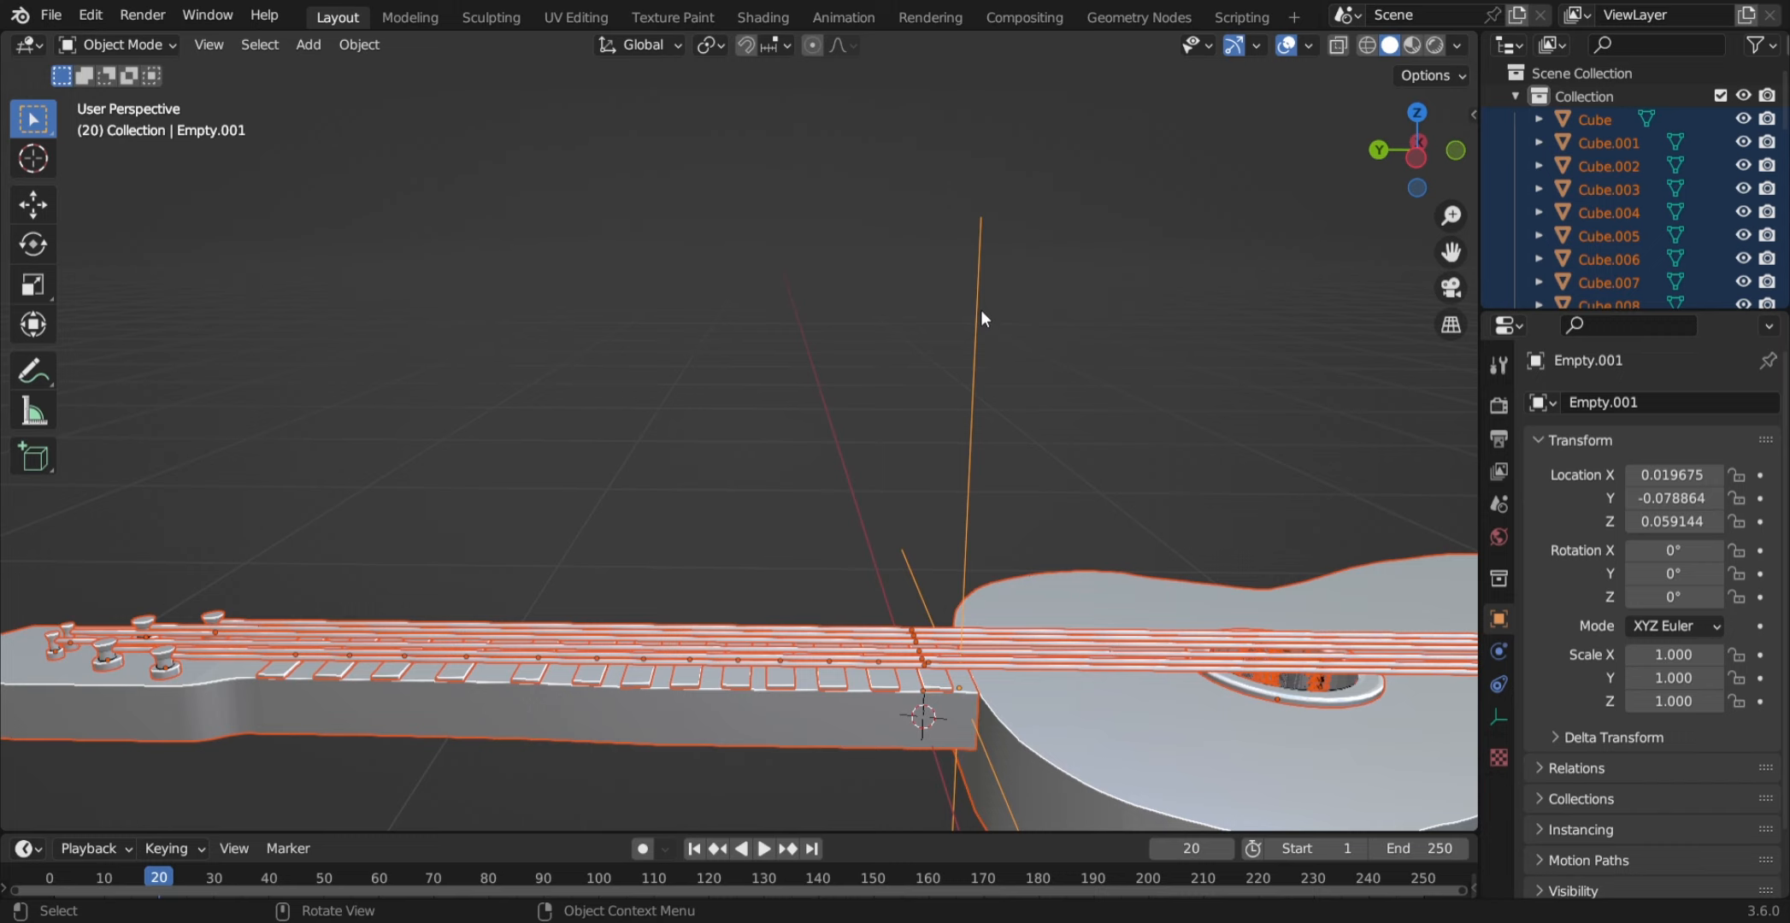
key("ctrl+p")
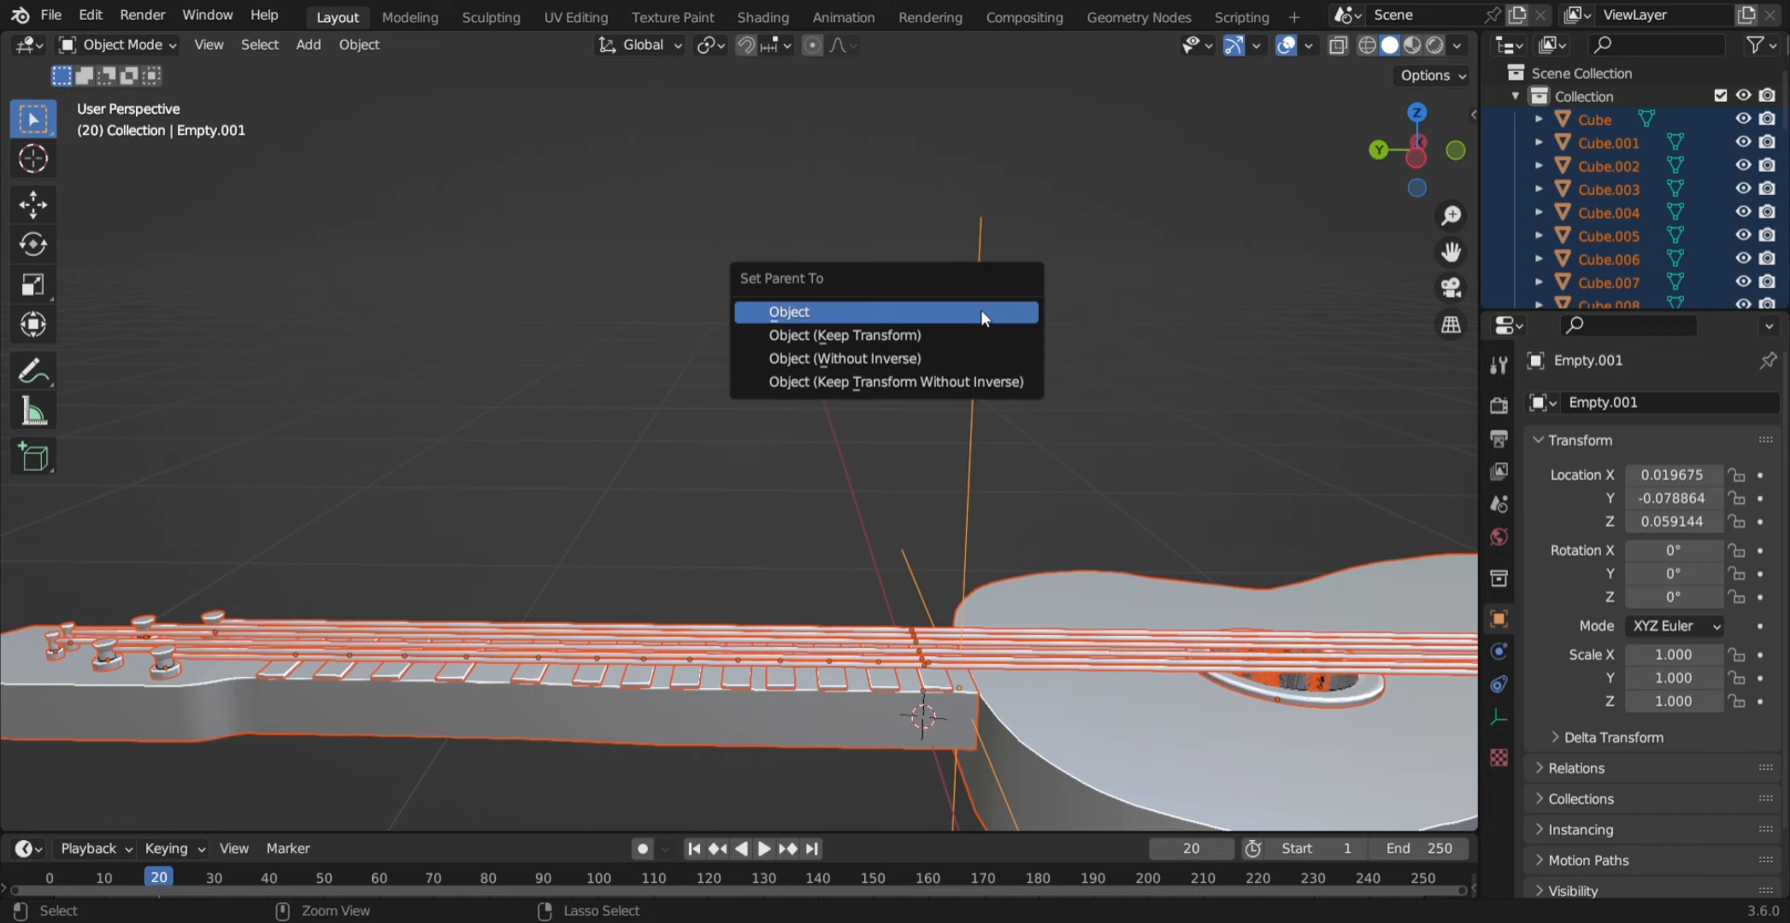
left_click(943, 345)
scroll(991, 354, "down", 2)
scroll(1001, 370, "down", 2)
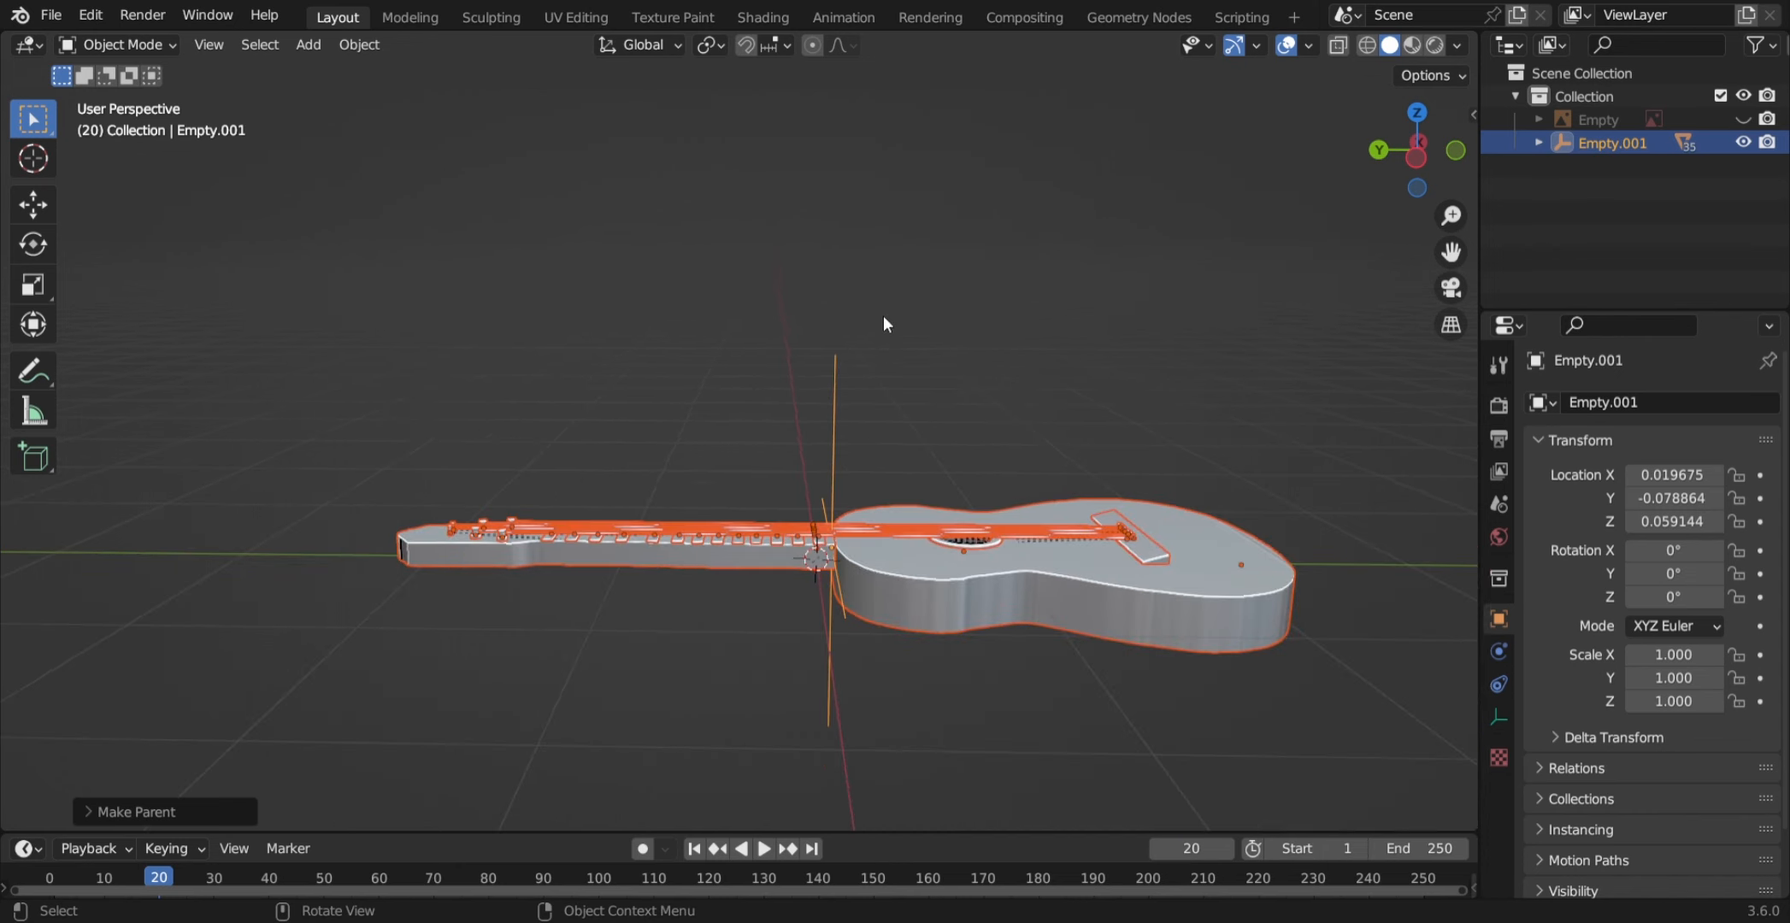
- Select only the parent empty, try moving the whole guitar with it, and undo the move
left_click(883, 322)
left_click_drag(1002, 407, 769, 439)
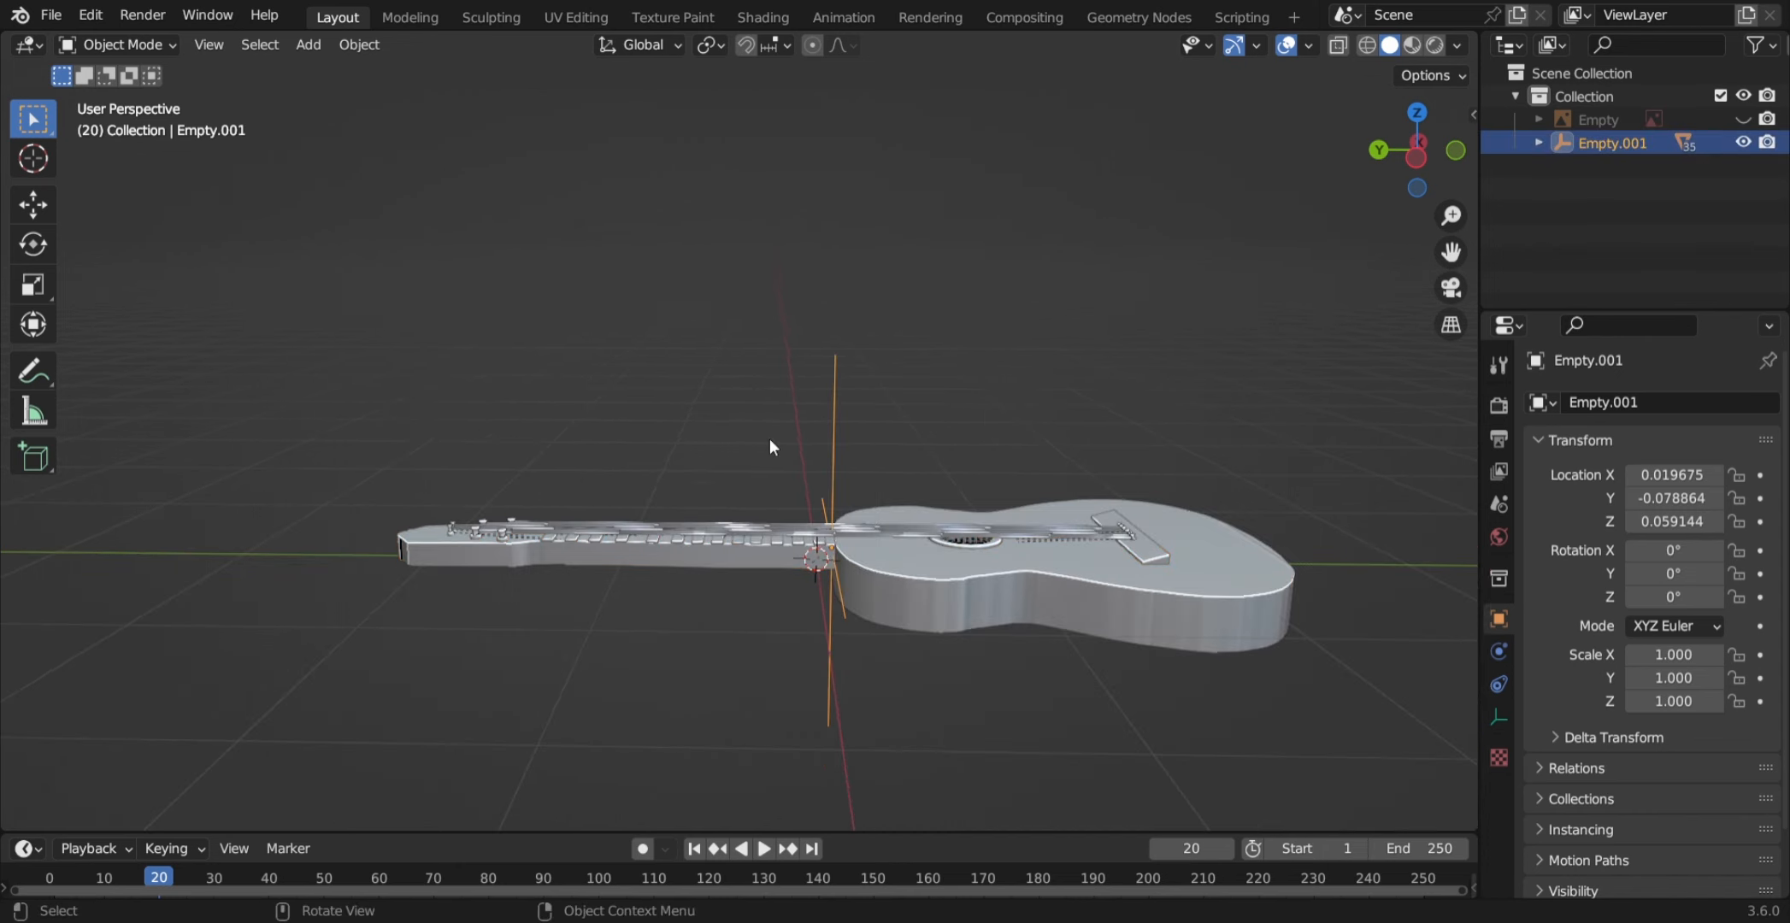
key("g")
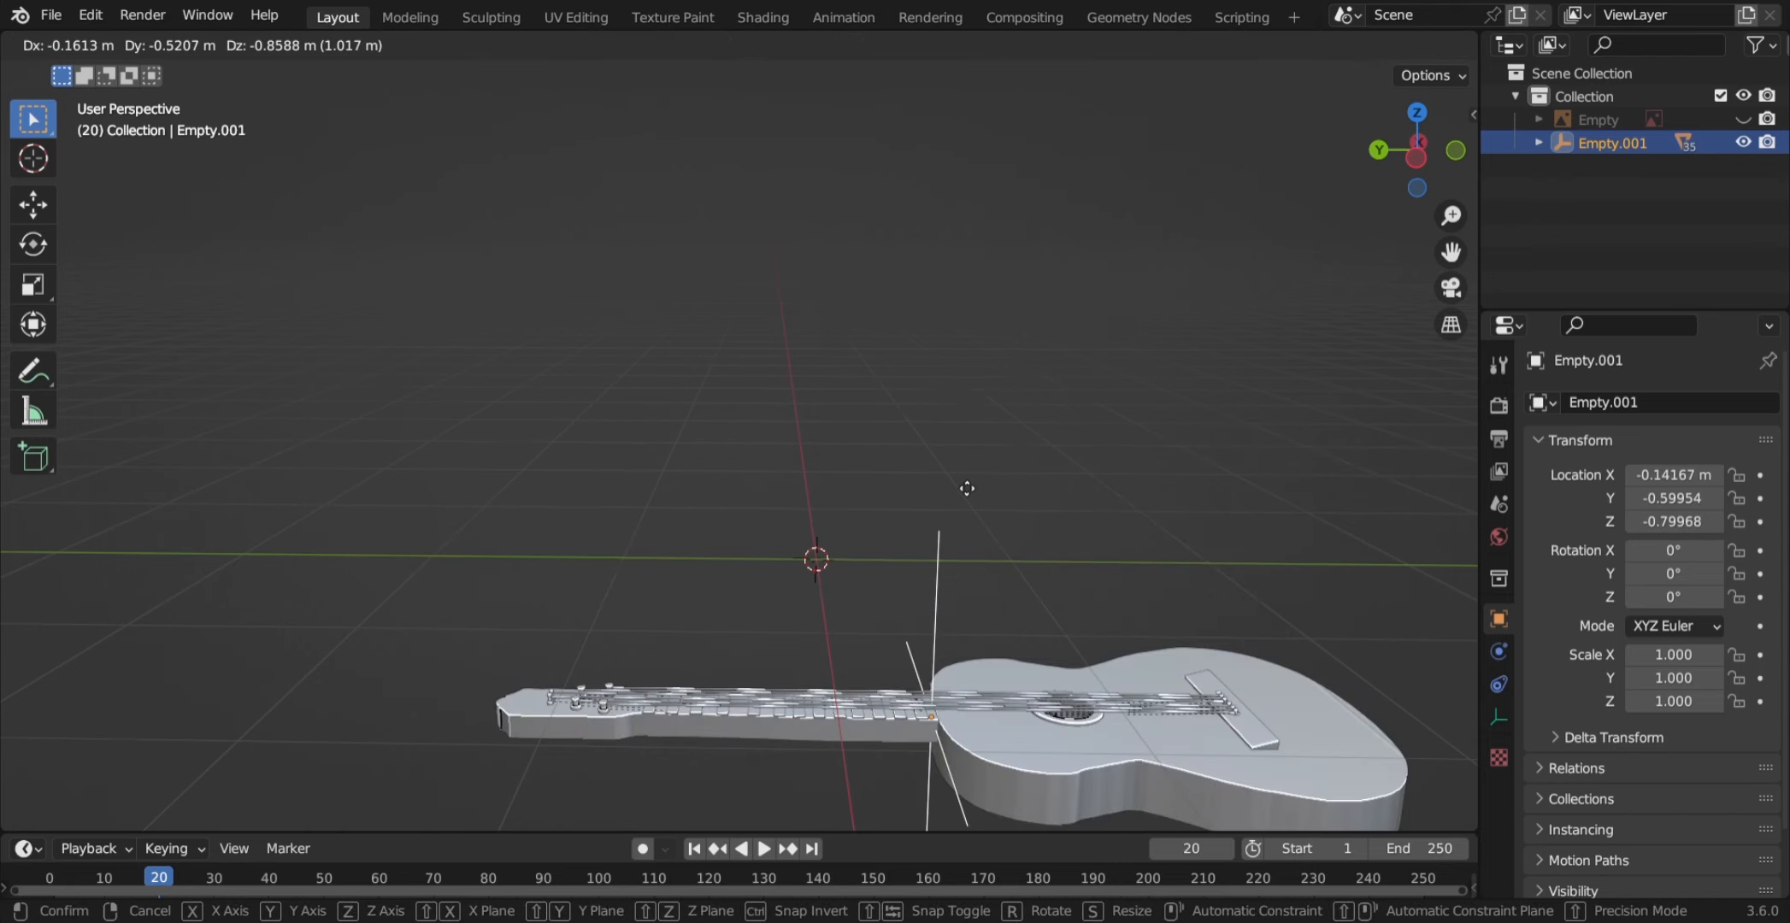
left_click(781, 288)
key("ctrl+z")
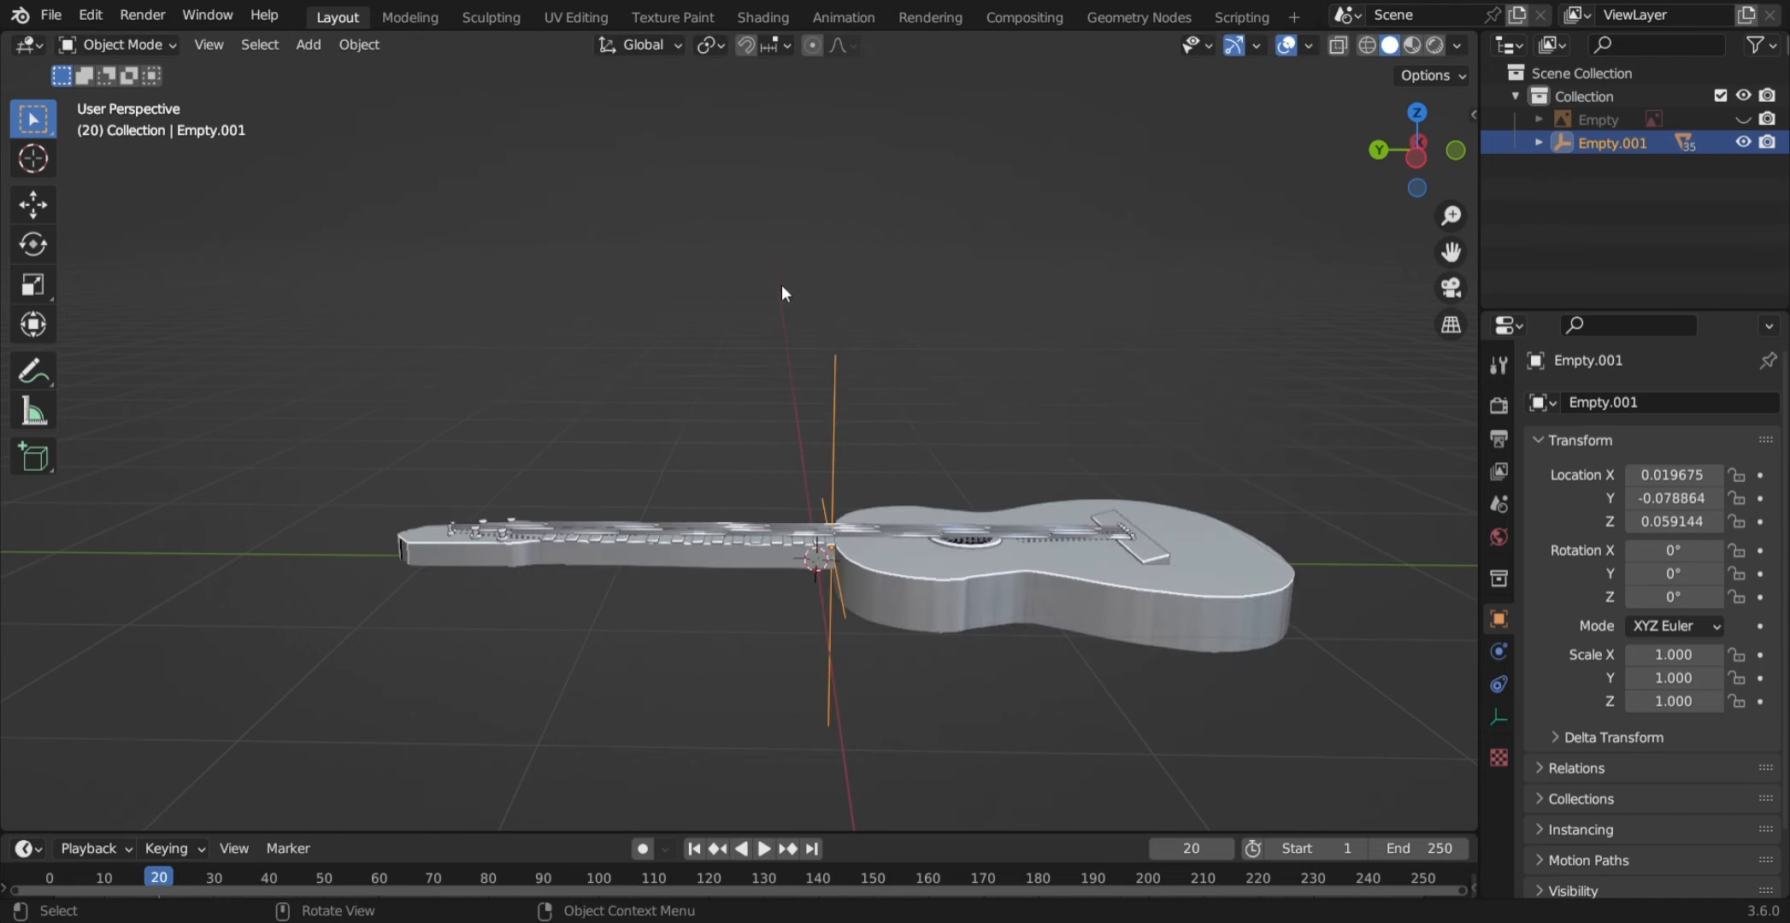
- Select the parent empty and rotate the guitar upright about the global X axis by about 71°
scroll(781, 285, "down", 3)
left_click(935, 455)
scroll(935, 455, "up", 3)
scroll(935, 455, "down", 2)
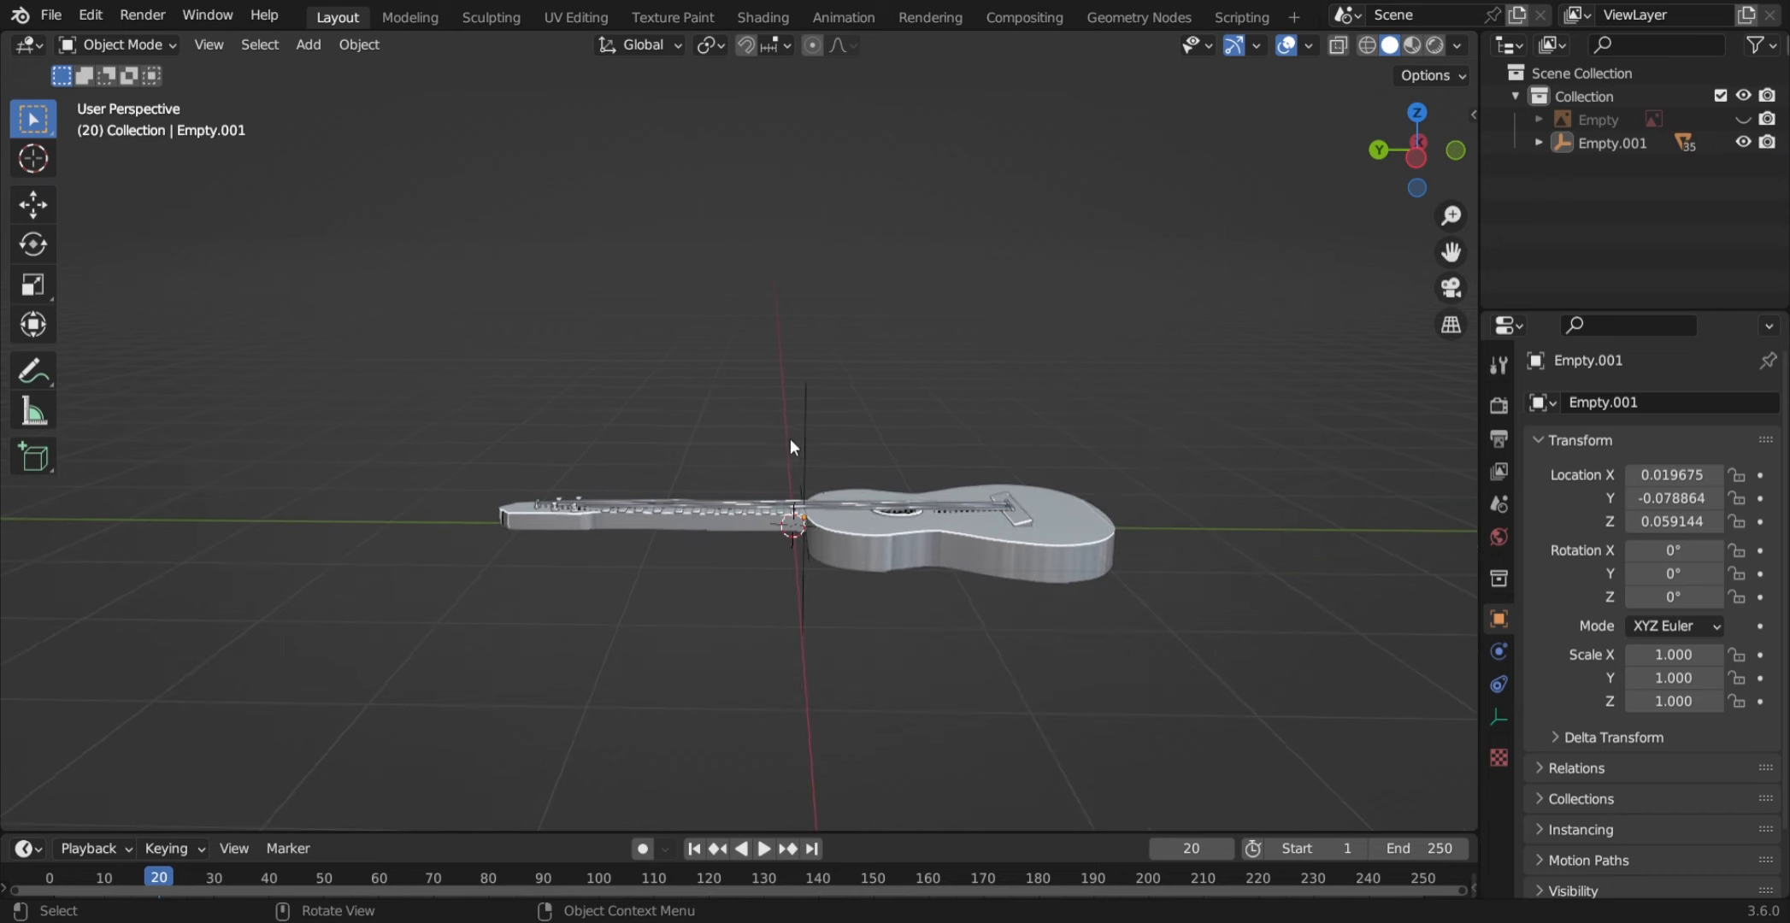
left_click(805, 413)
key("r")
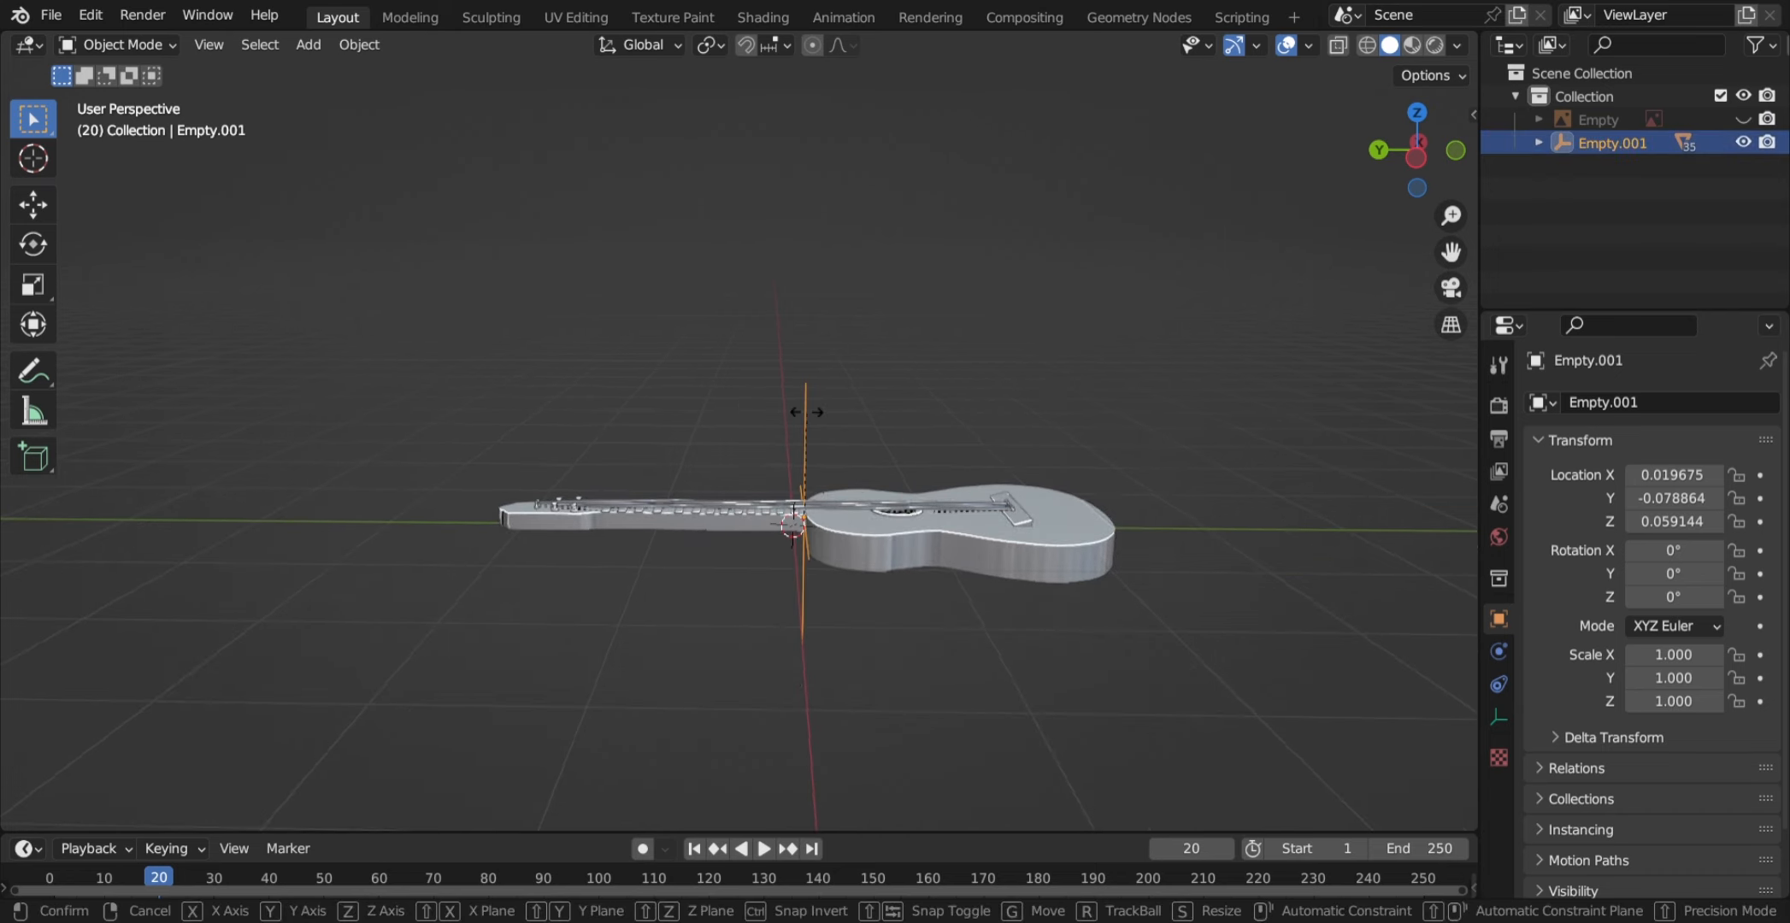
key("x")
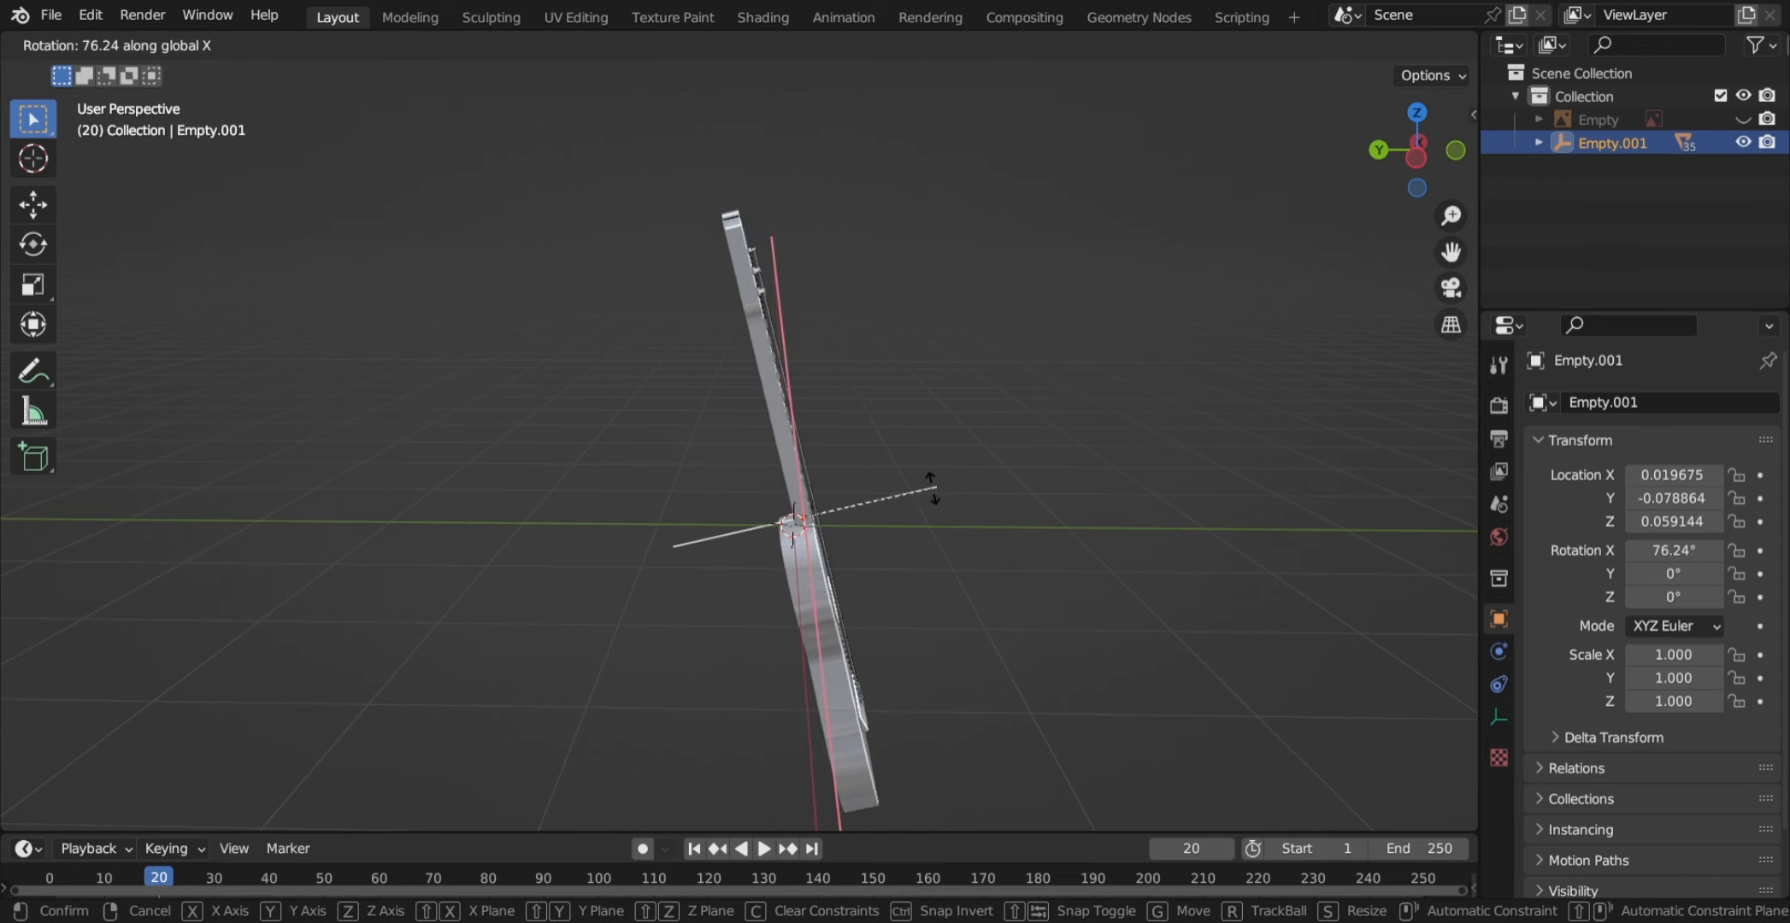
left_click(945, 511)
- Raise the empty along Z to about 2.46 m and adjust its rotation to about X 64.9°, Y -1.2°, Z 1.9°
middle_click_drag(945, 510, 834, 549)
key("g")
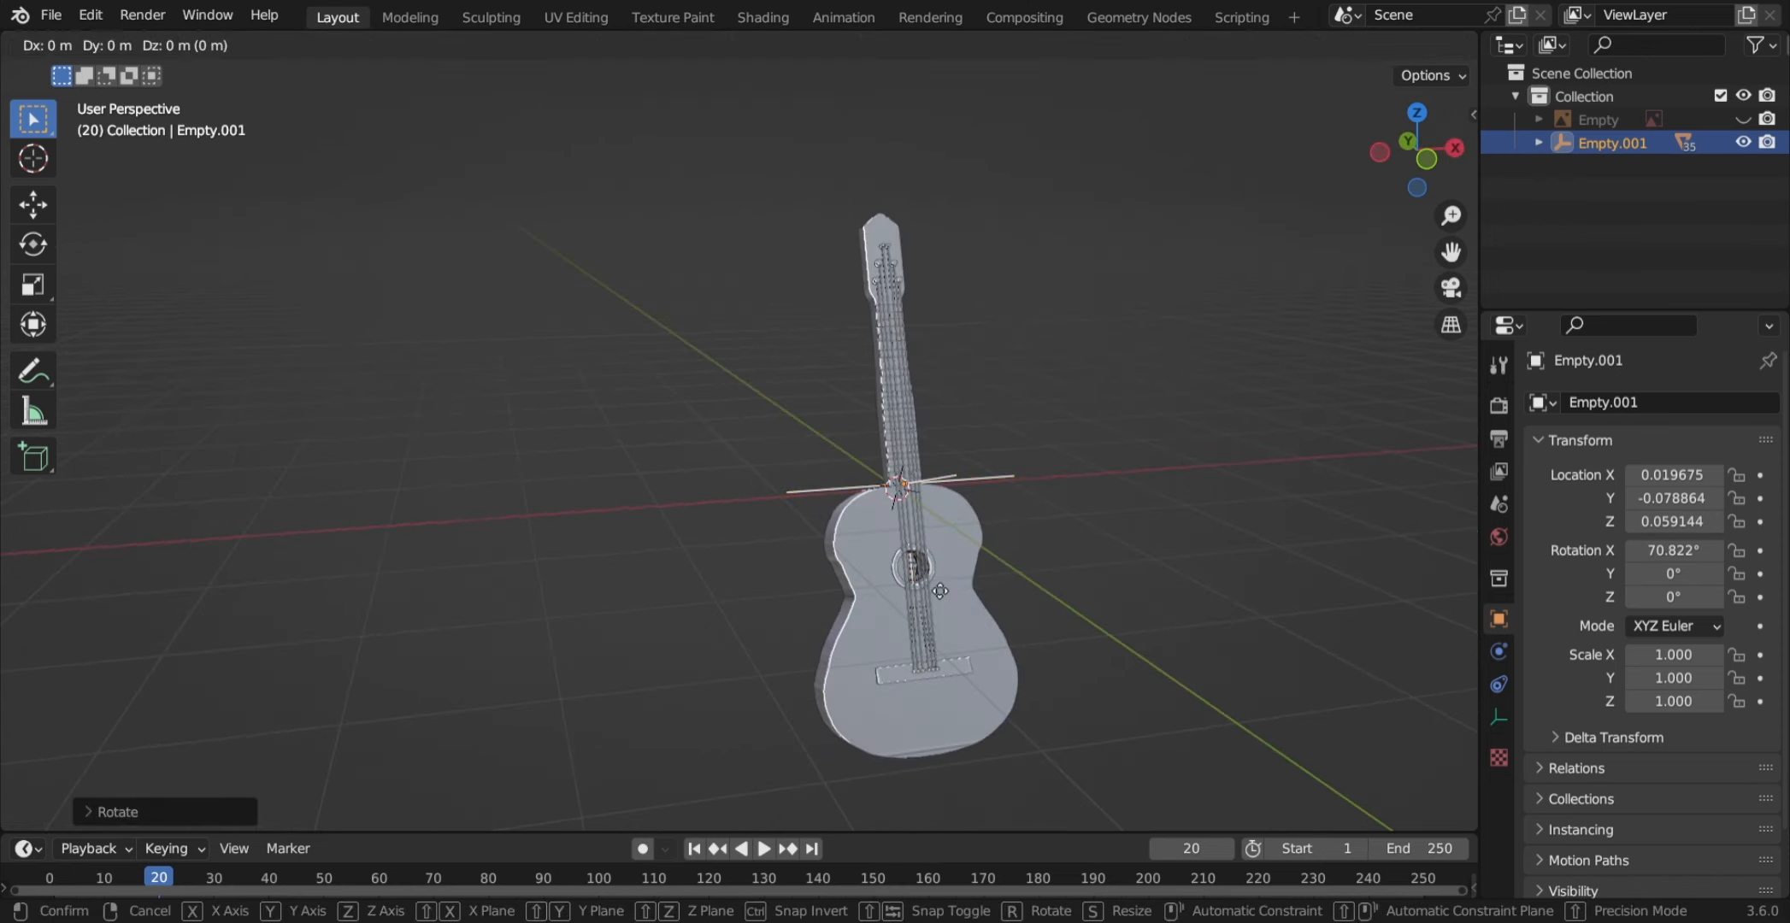
key("z")
left_click(958, 309)
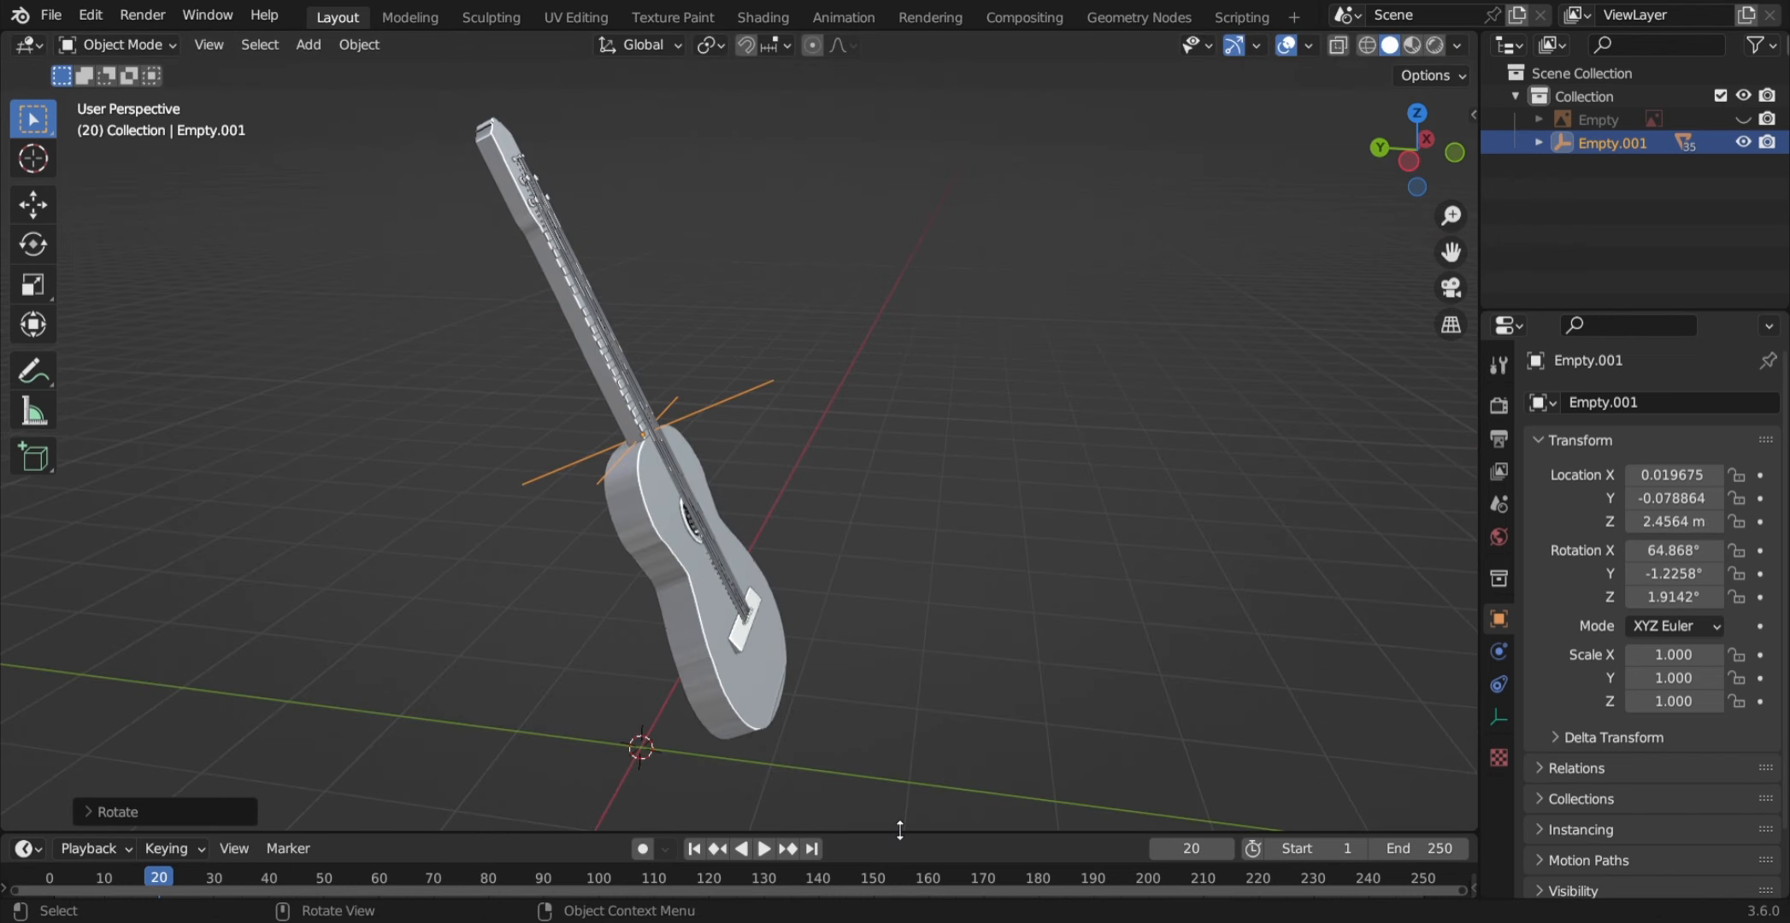
- Enlarge the timeline and set the animation's end frame to 24*4, giving 96 frames
left_click_drag(899, 829, 914, 697)
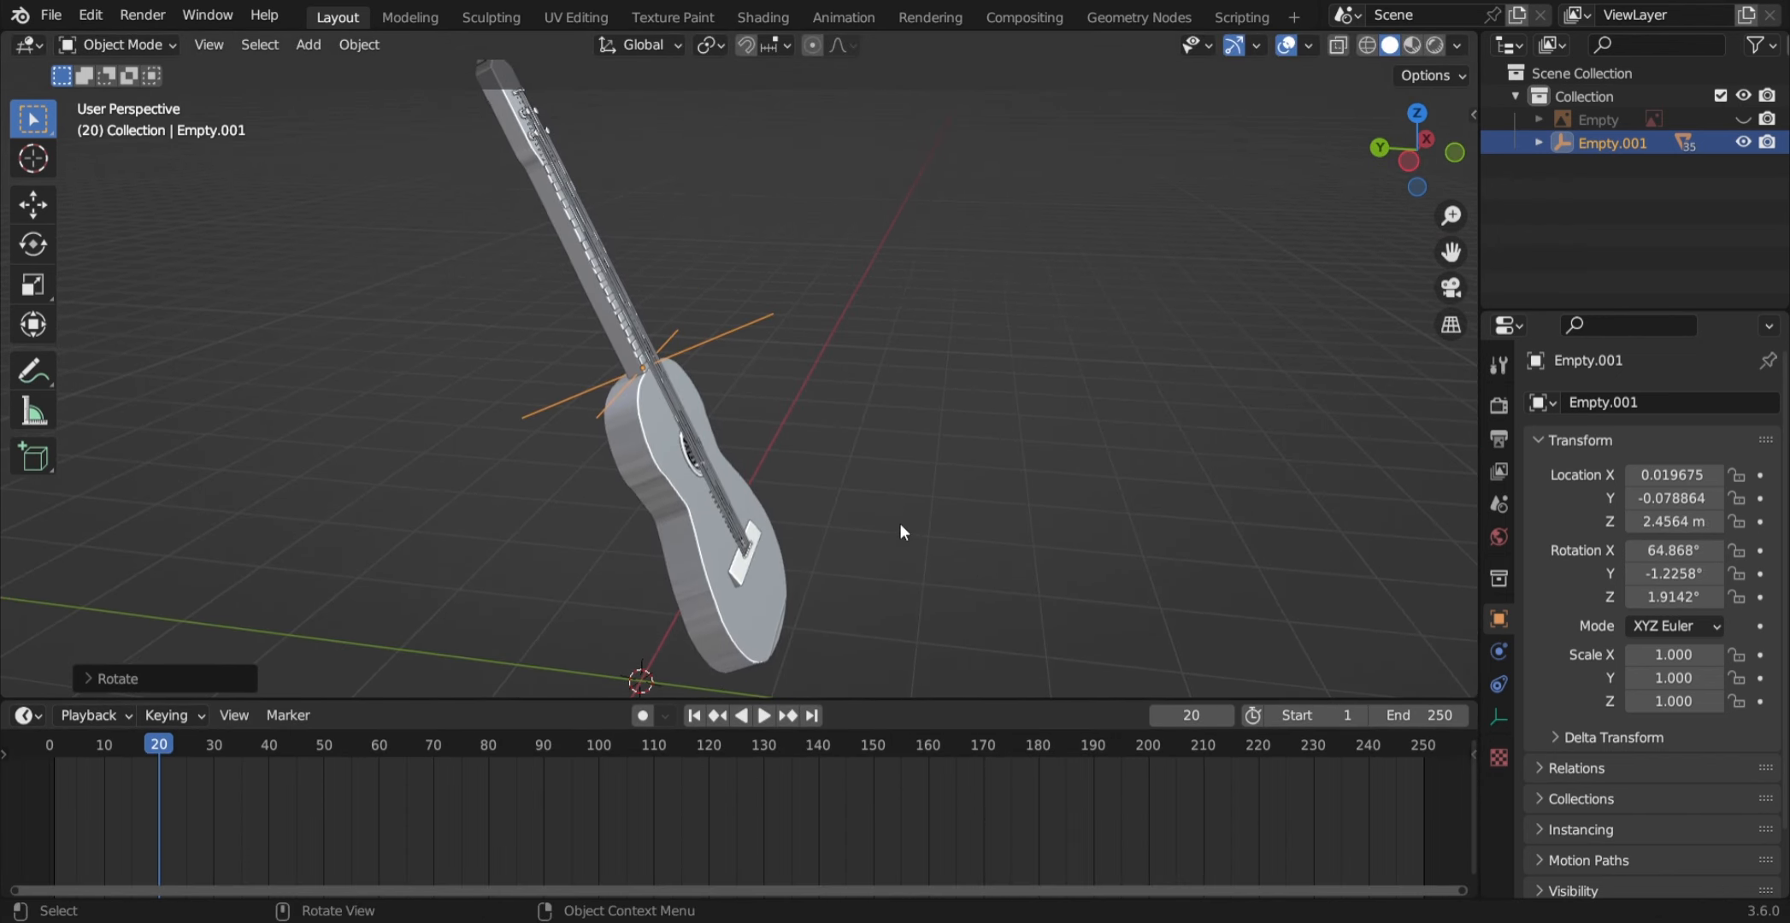
scroll(899, 523, "down", 6)
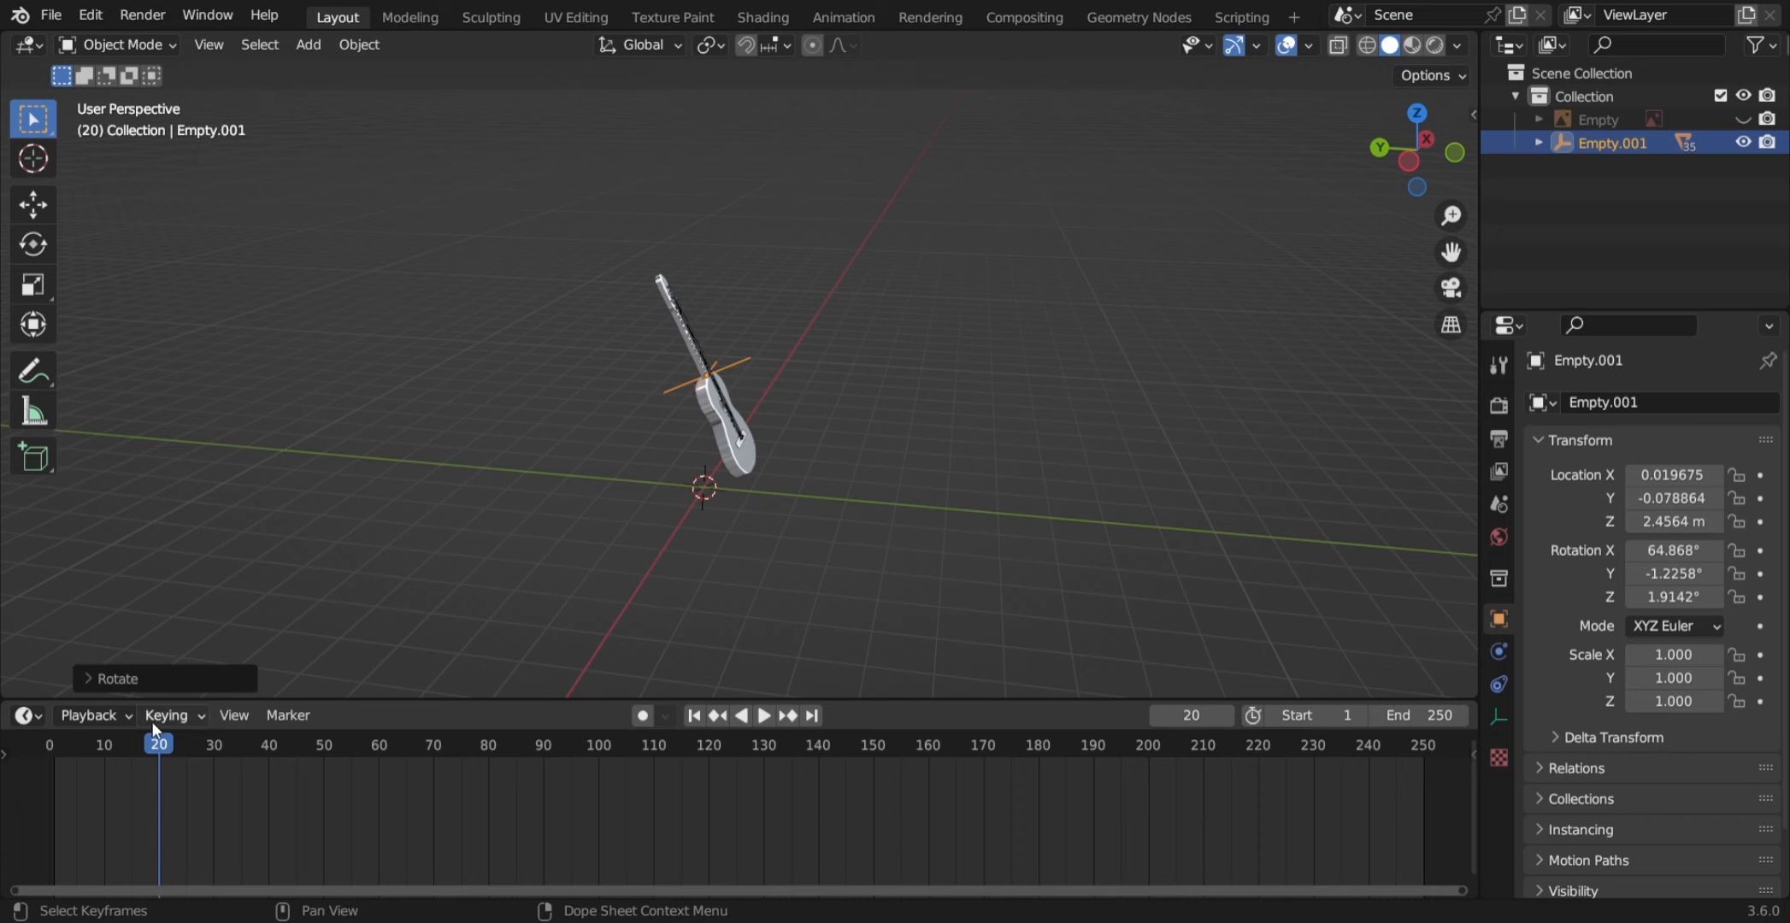
left_click_drag(155, 747, 24, 726)
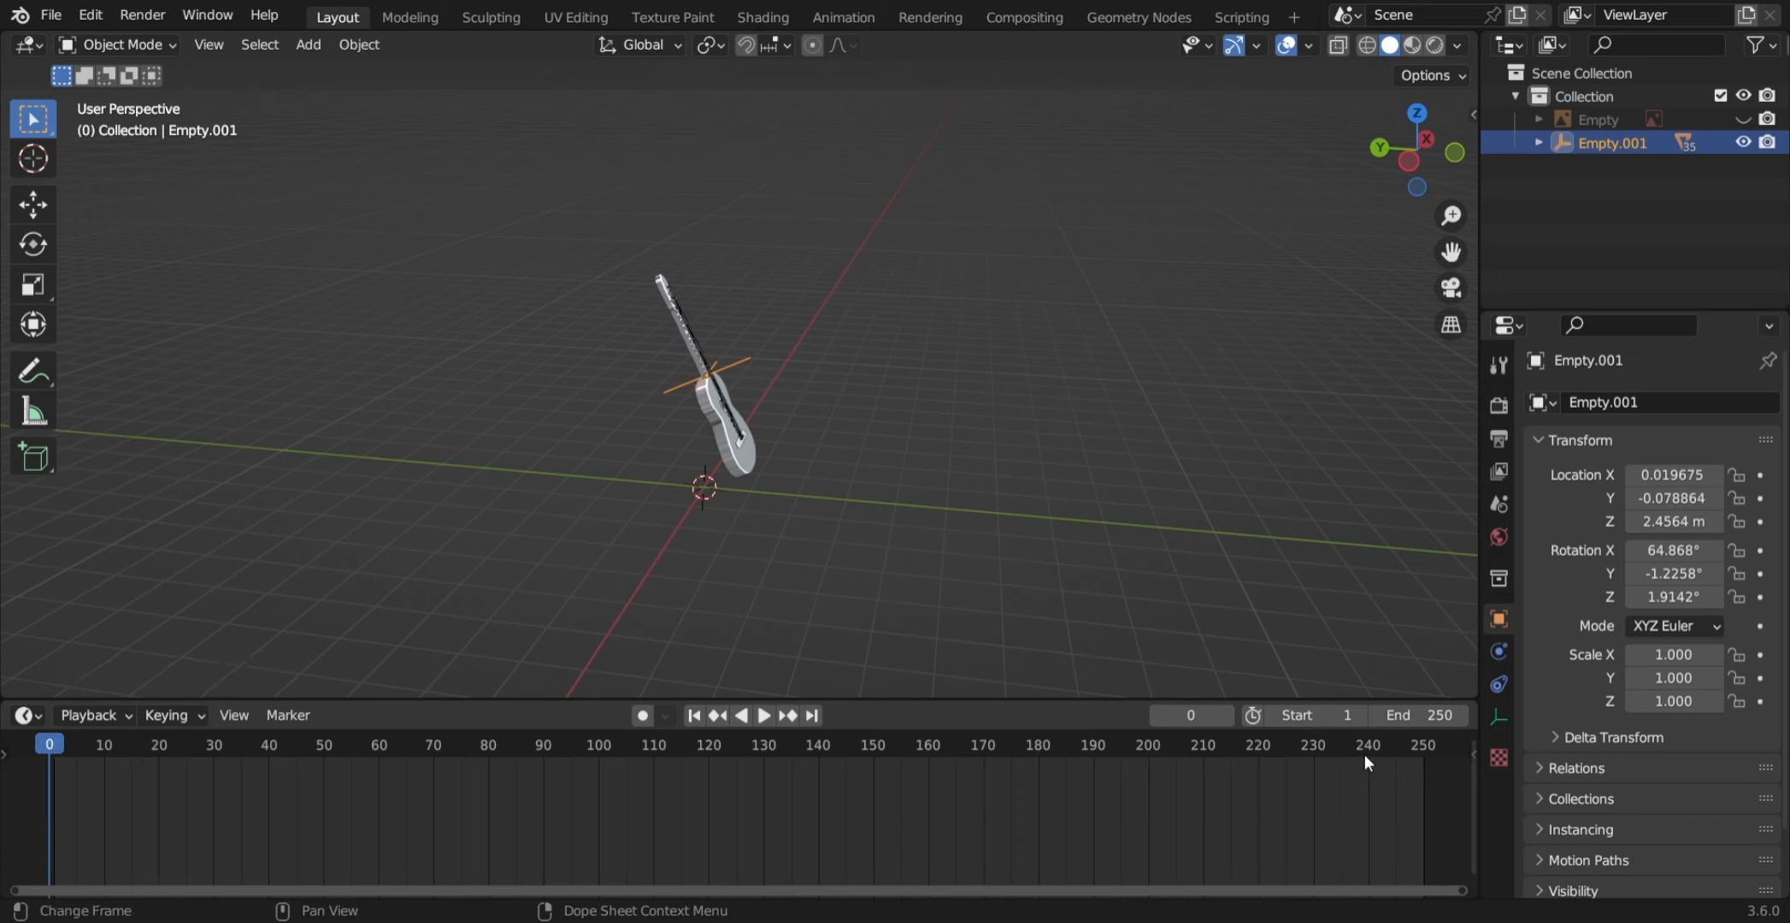
left_click(1427, 718)
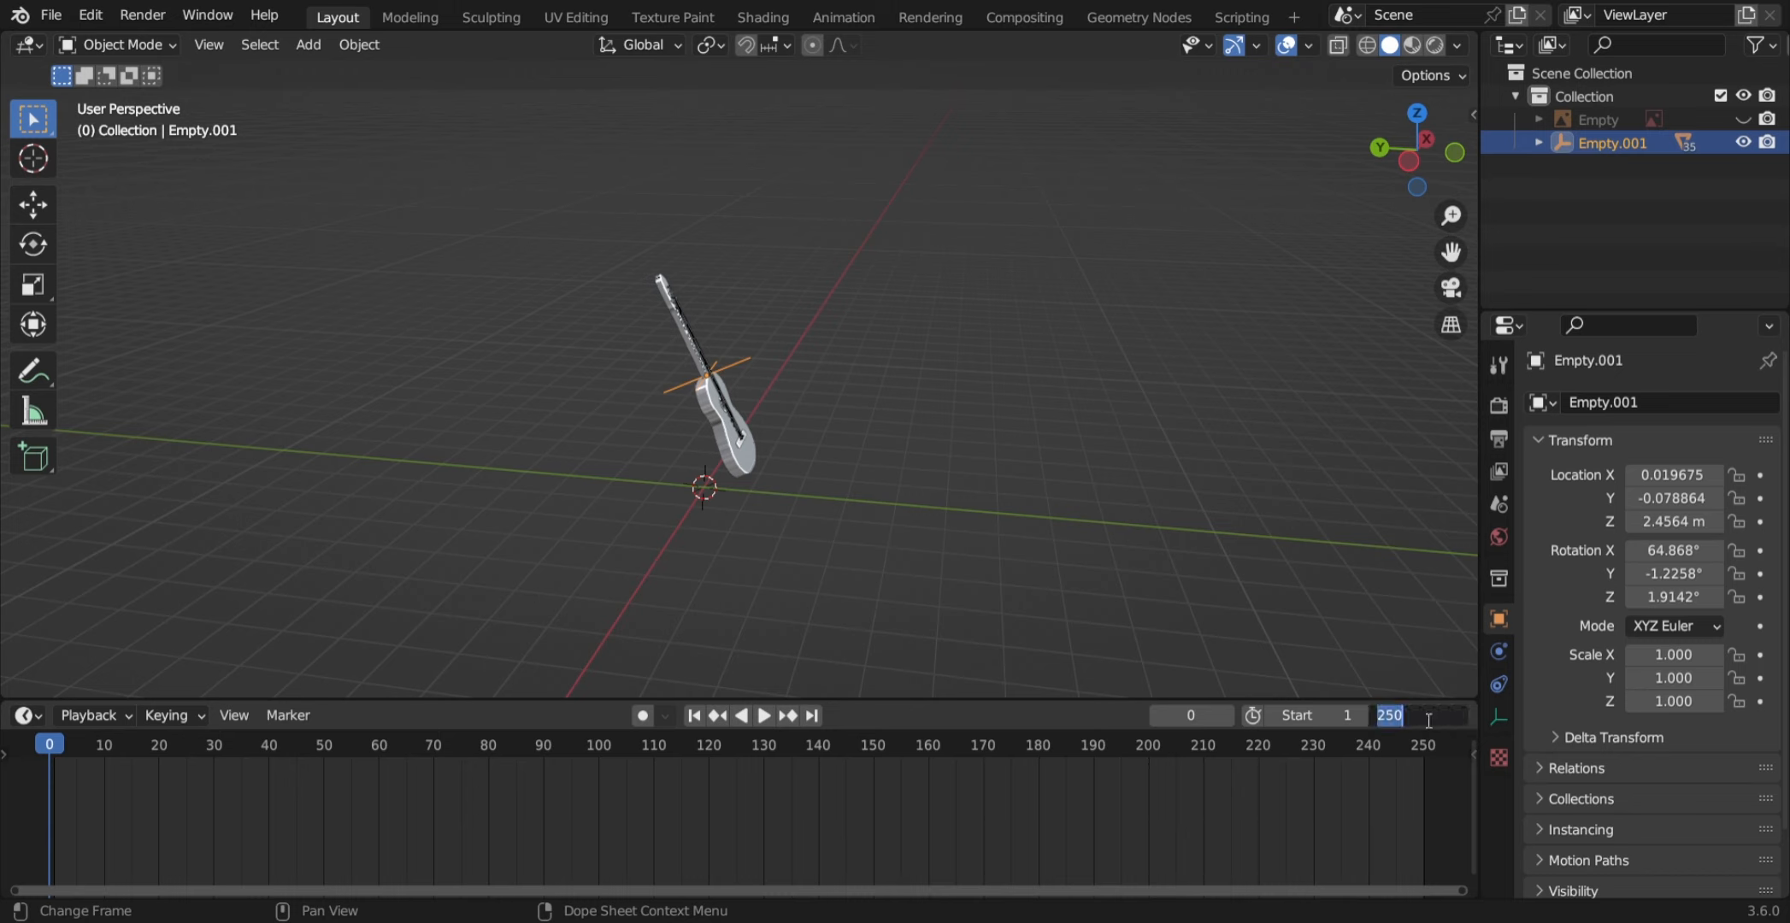
type("24*4")
key("Return")
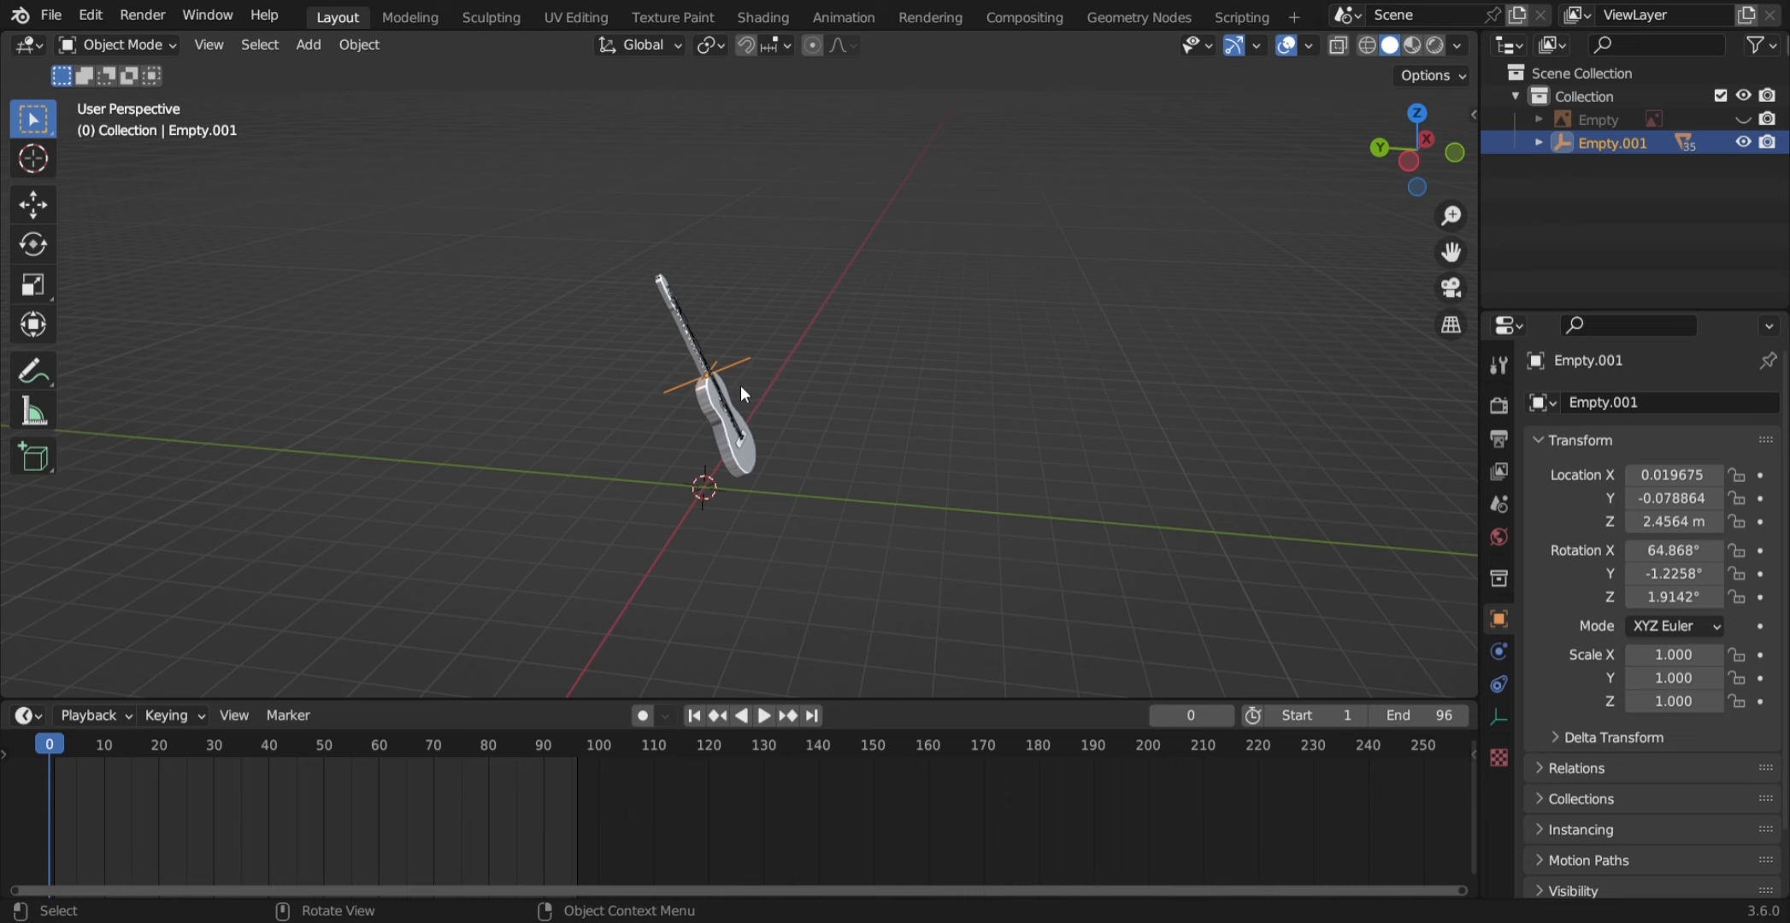
- Insert a Rotation keyframe for the parent empty at frame 1
scroll(741, 386, "up", 6)
middle_click_drag(695, 359, 874, 374, "shift")
key("space")
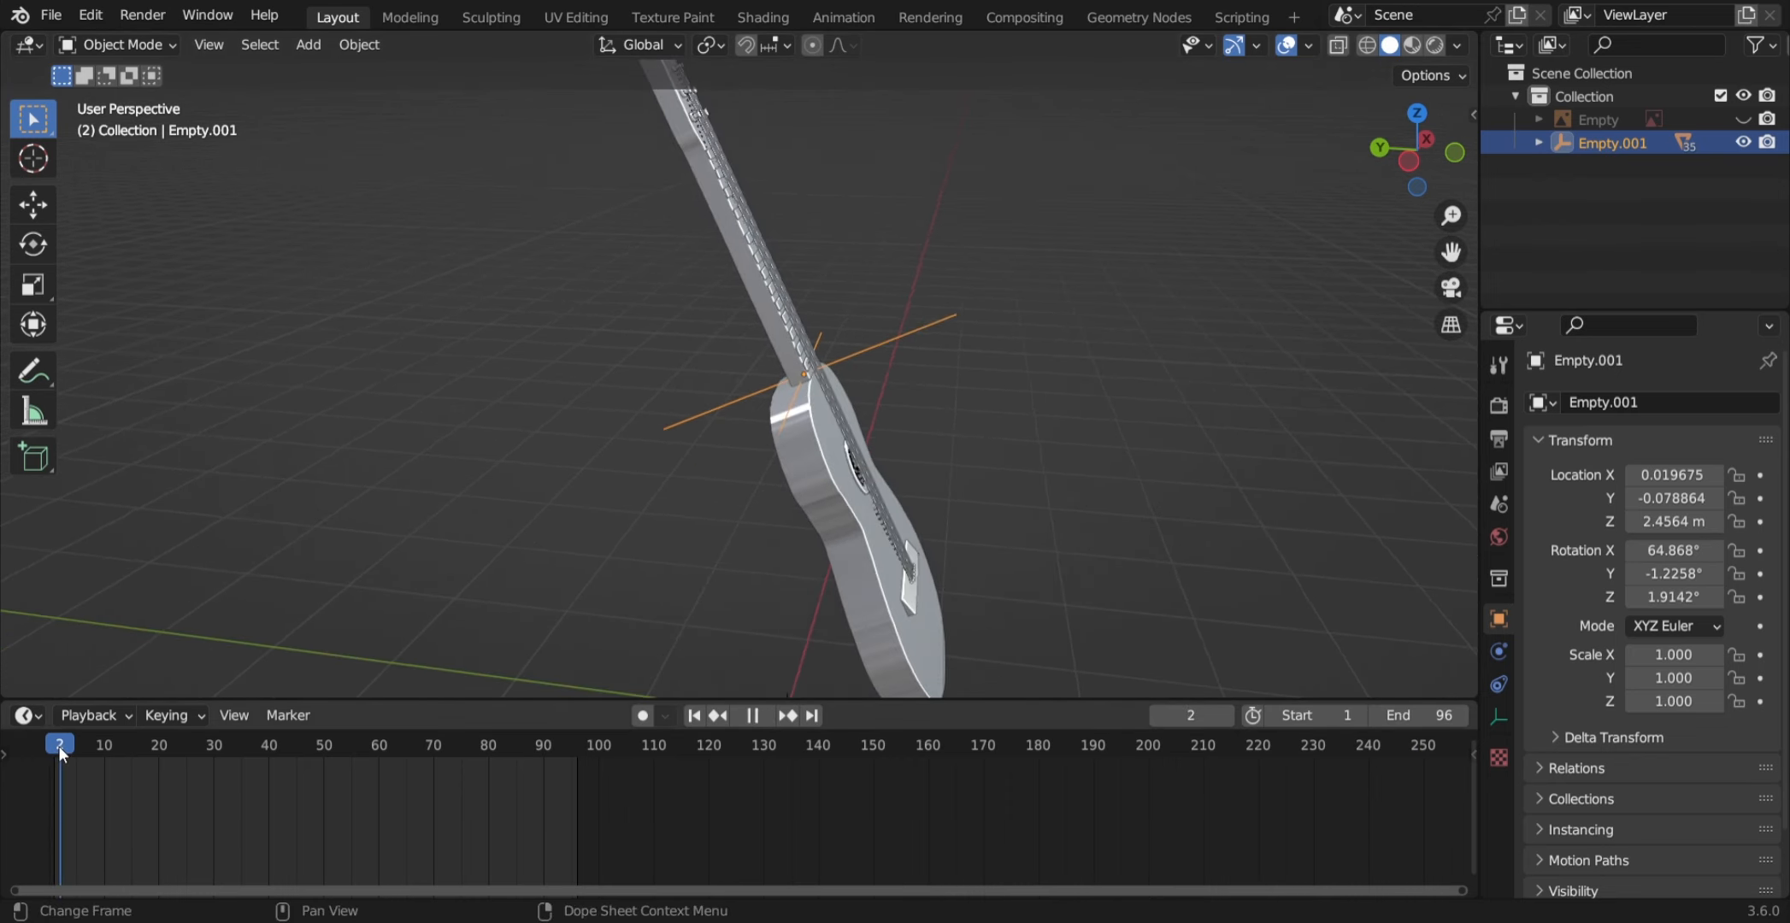
key("Escape")
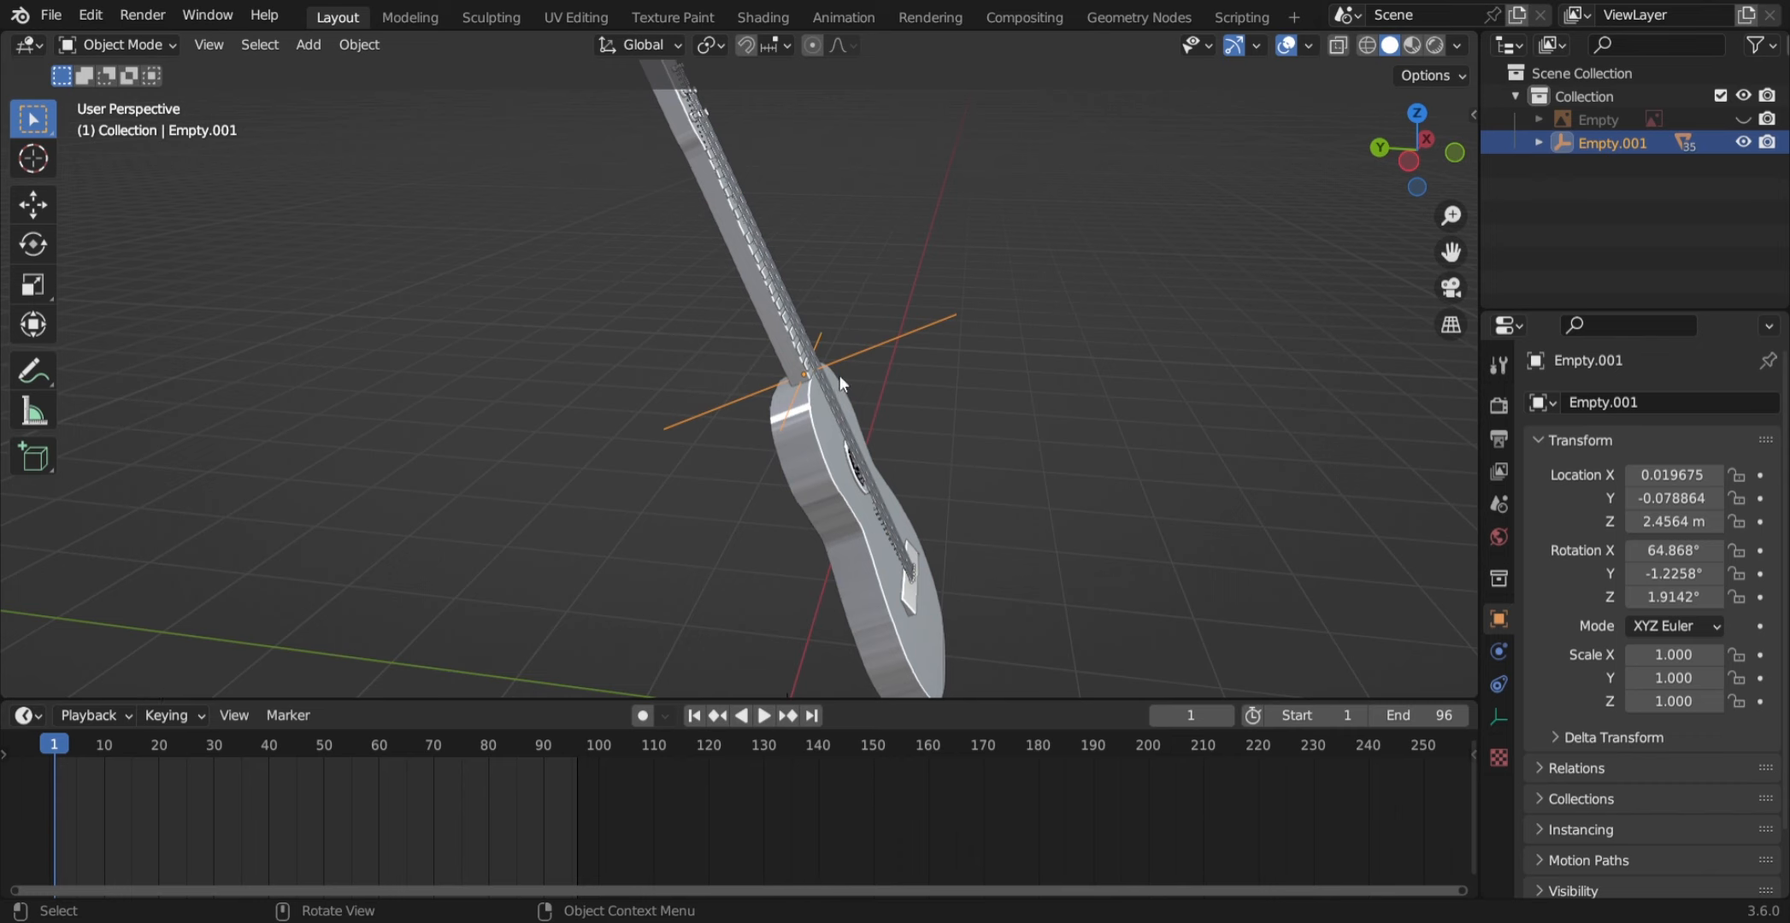
key("i")
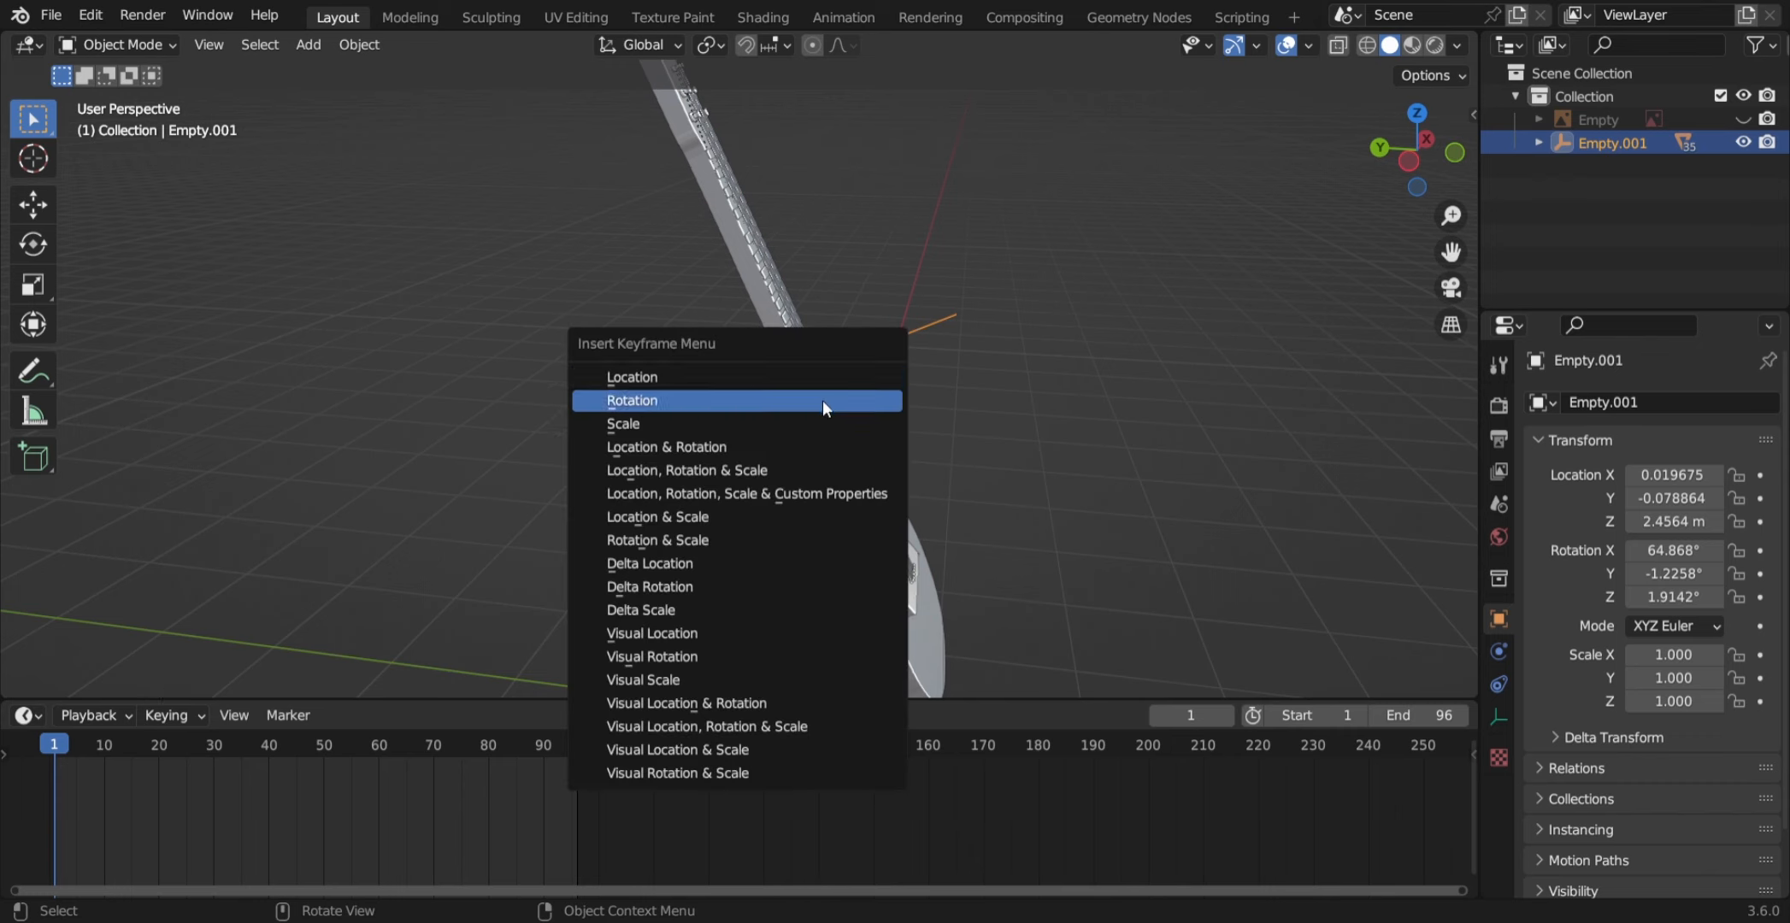
left_click(822, 400)
- At frame 97, rotate the parent empty 360° about the global Z axis and insert a Rotation keyframe
left_click(588, 746)
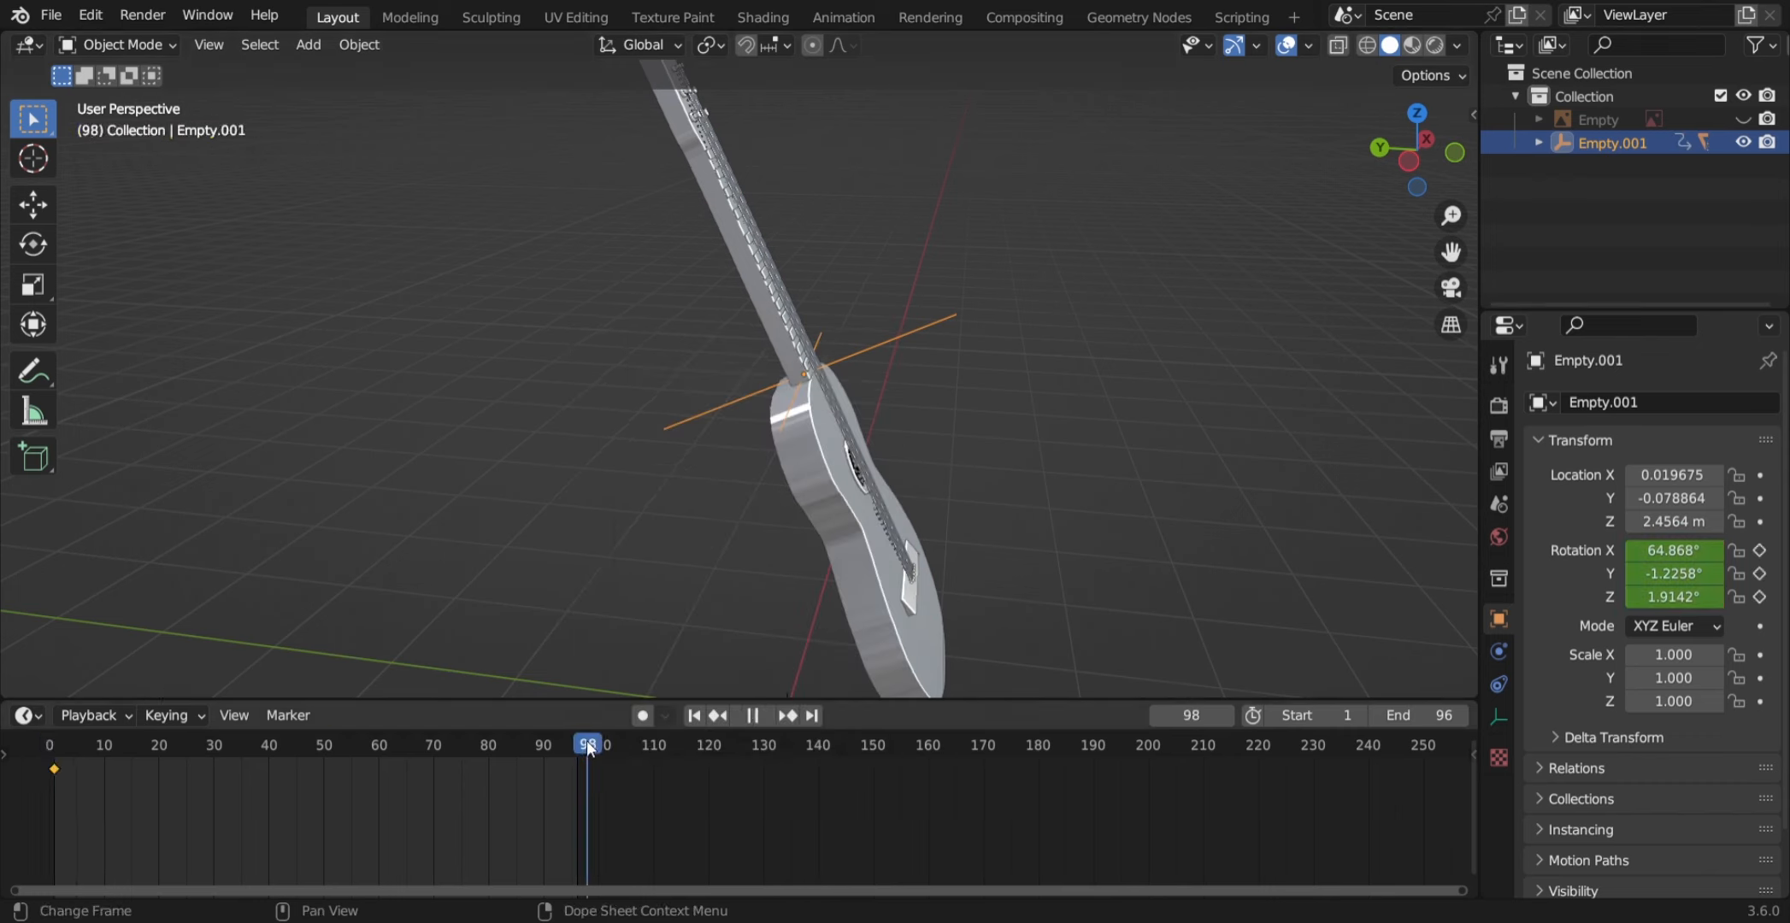
left_click_drag(588, 746, 576, 752)
left_click_drag(578, 752, 585, 752)
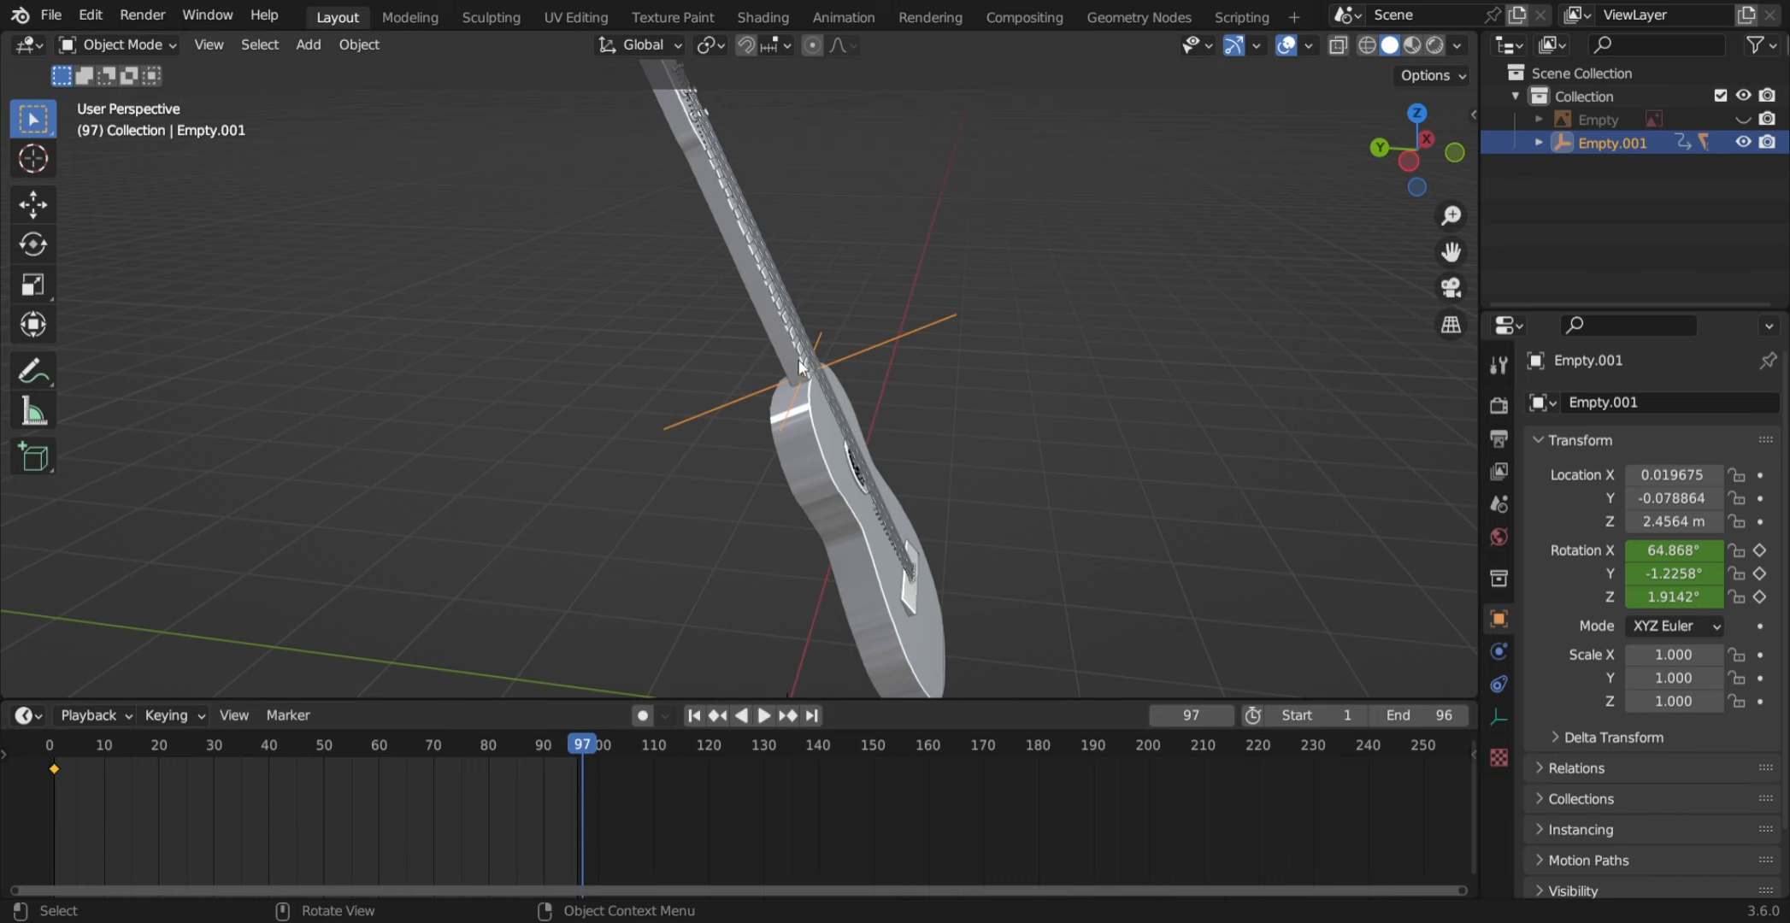
scroll(854, 354, "down", 2)
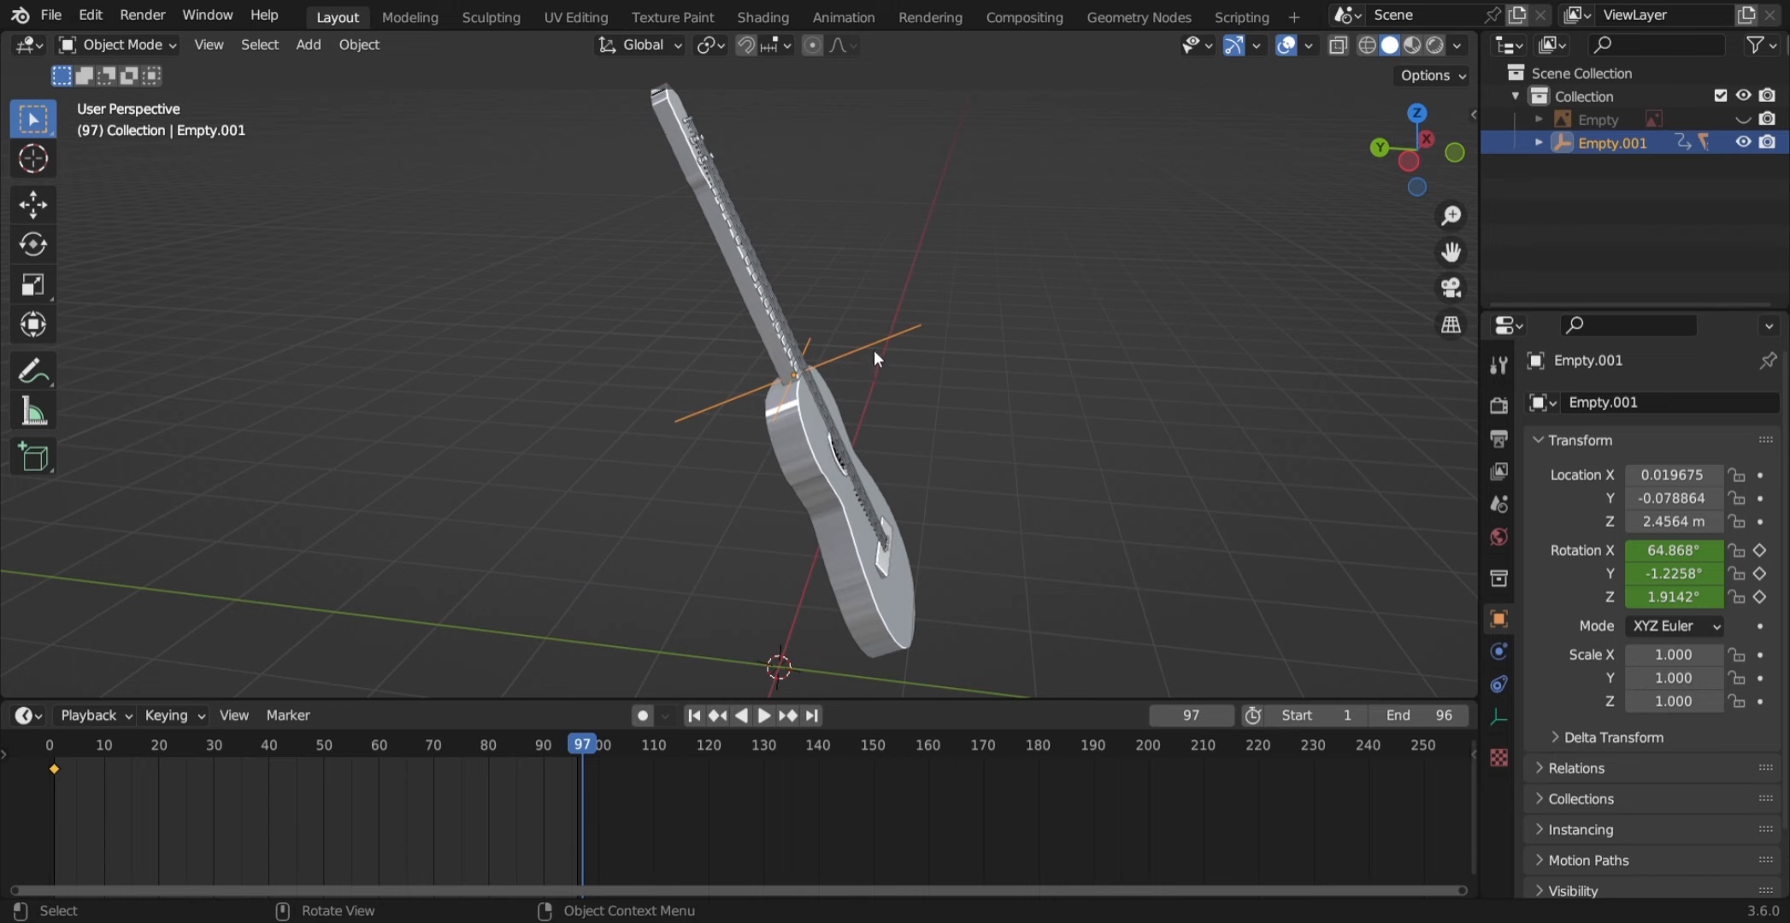
key("r")
key("z")
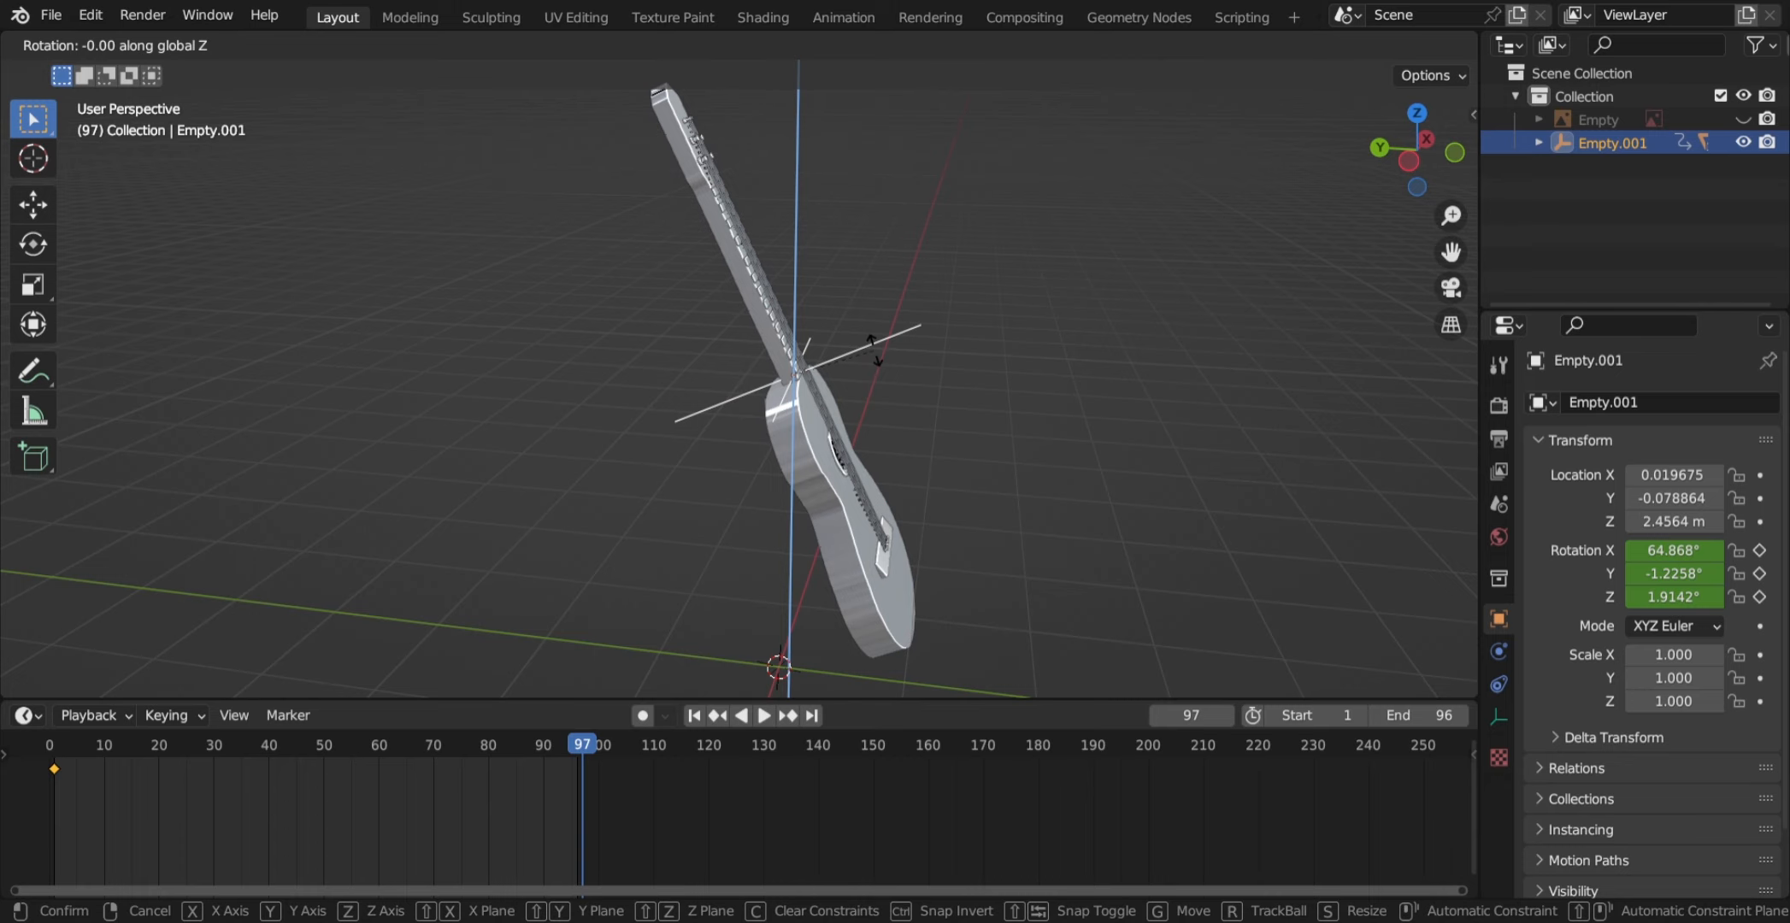
type("360")
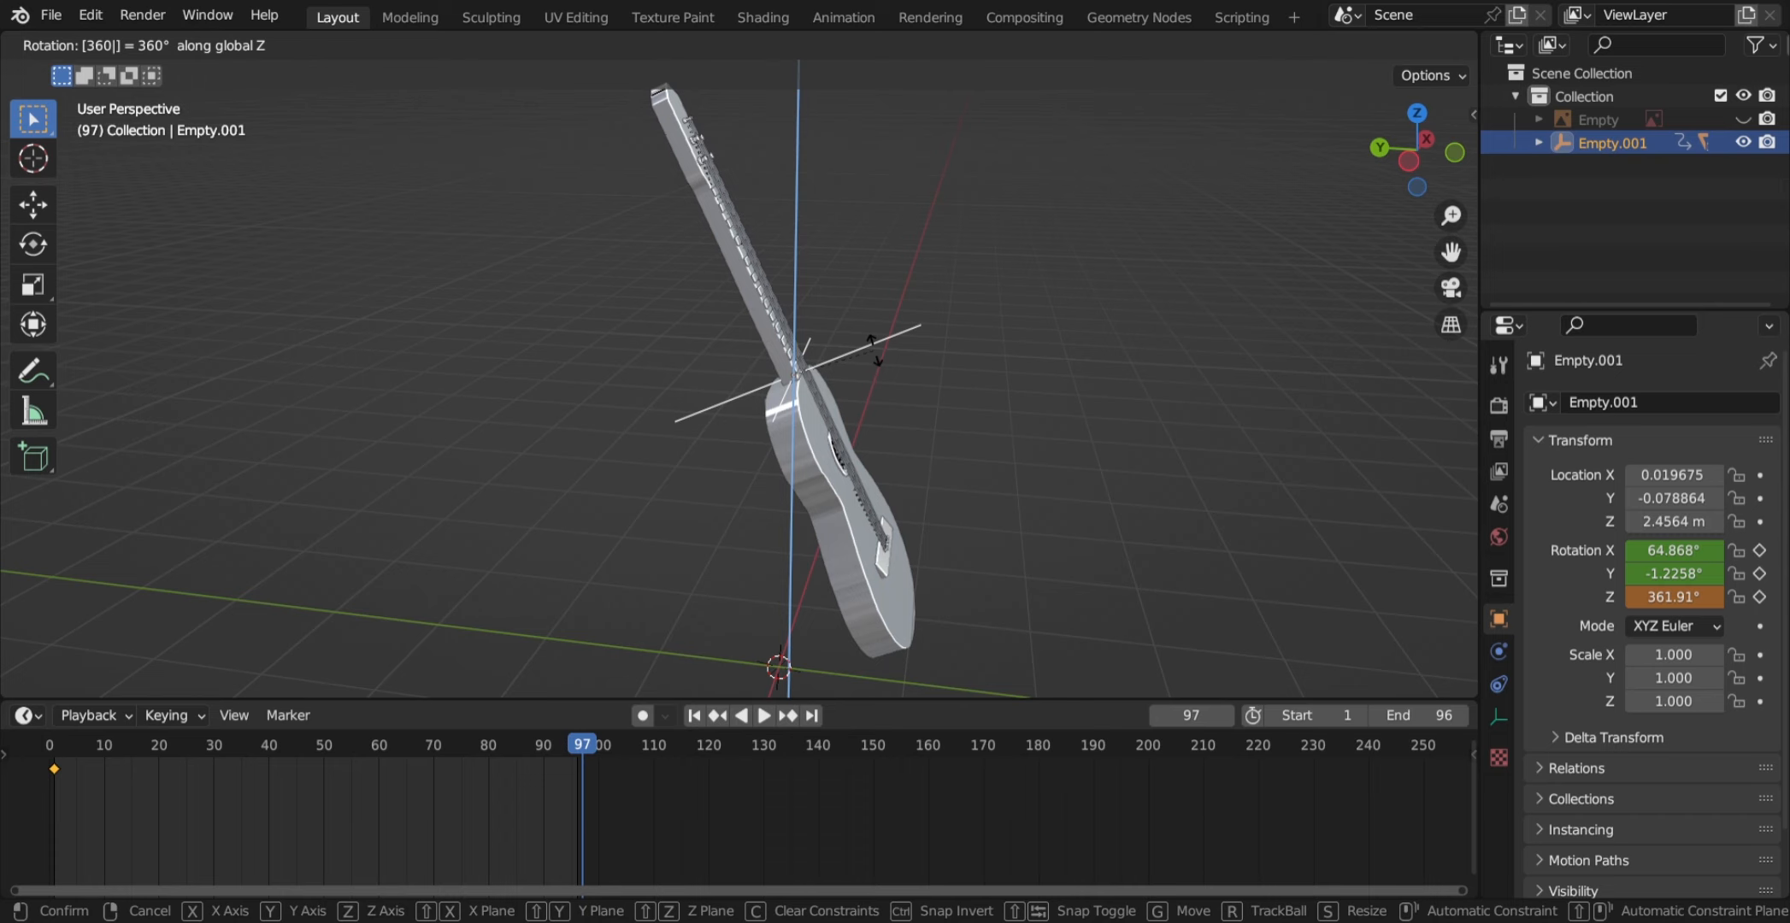
key("Return")
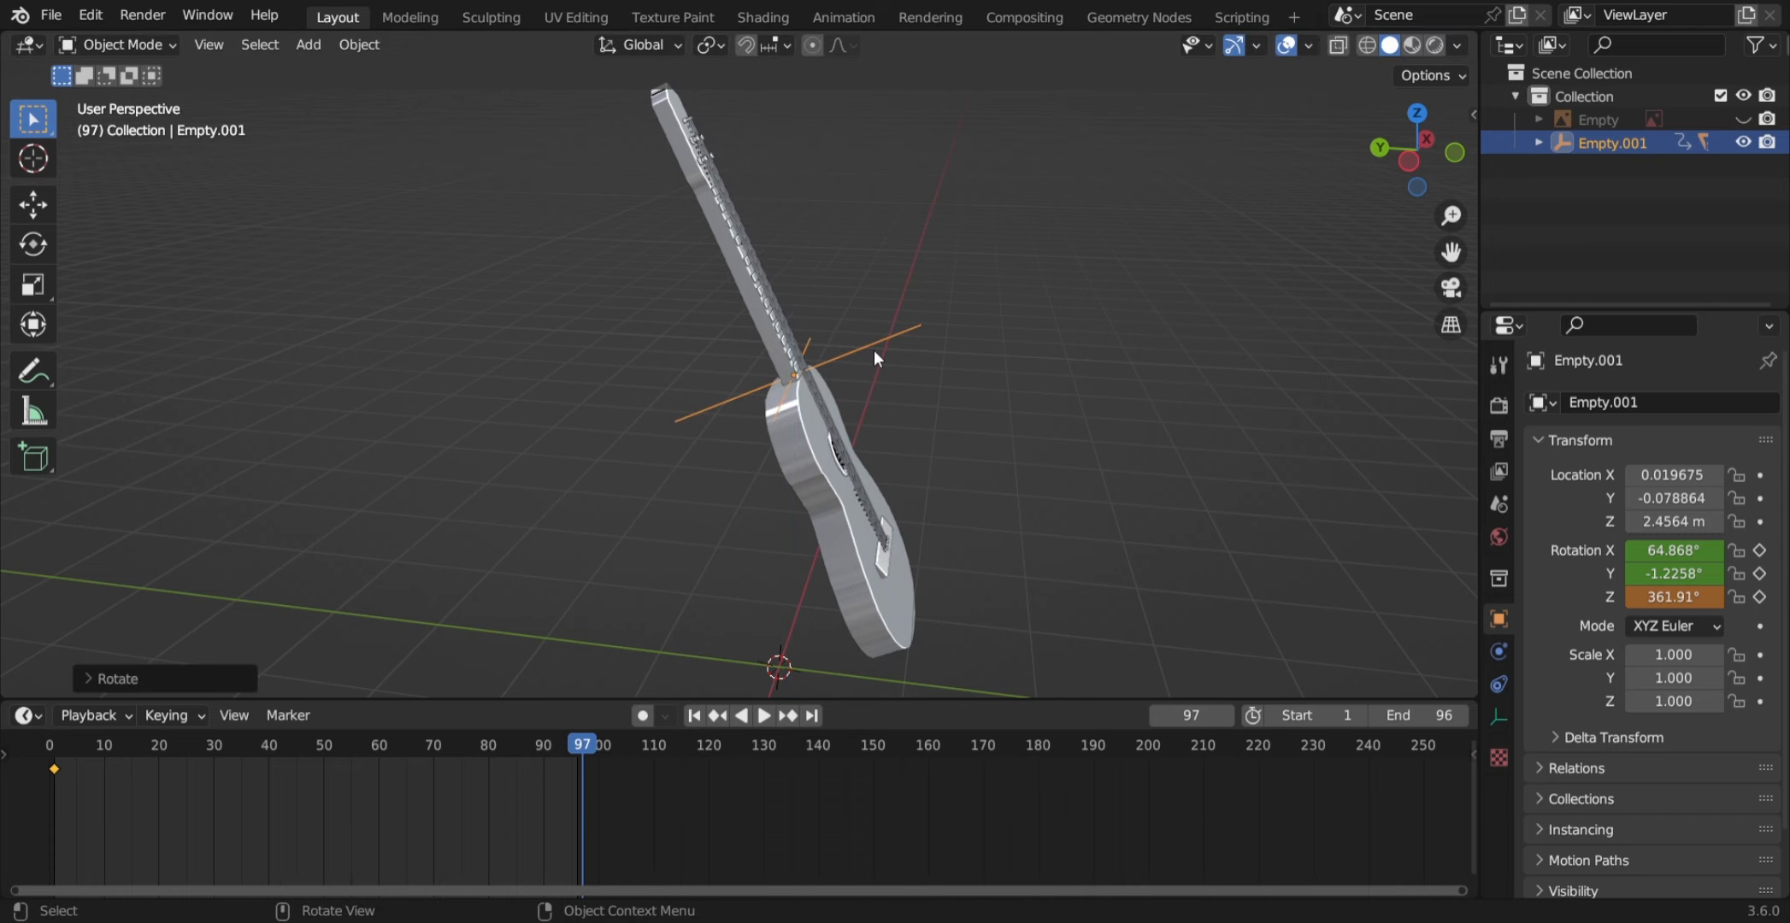
key("i")
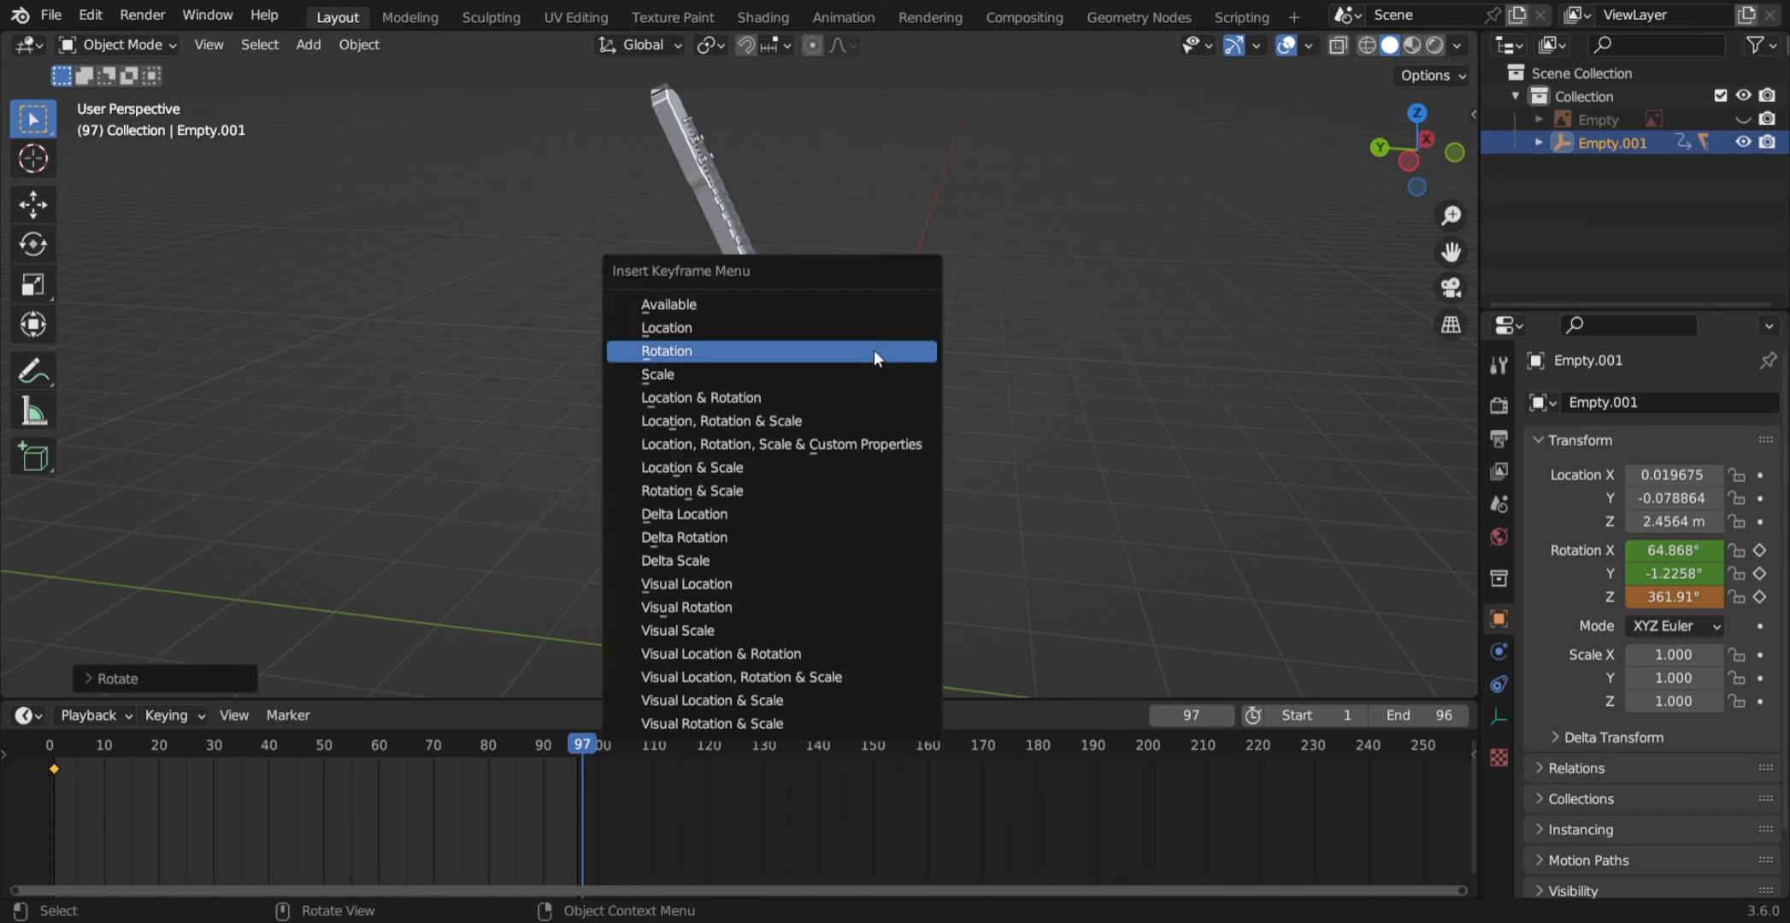
left_click(874, 349)
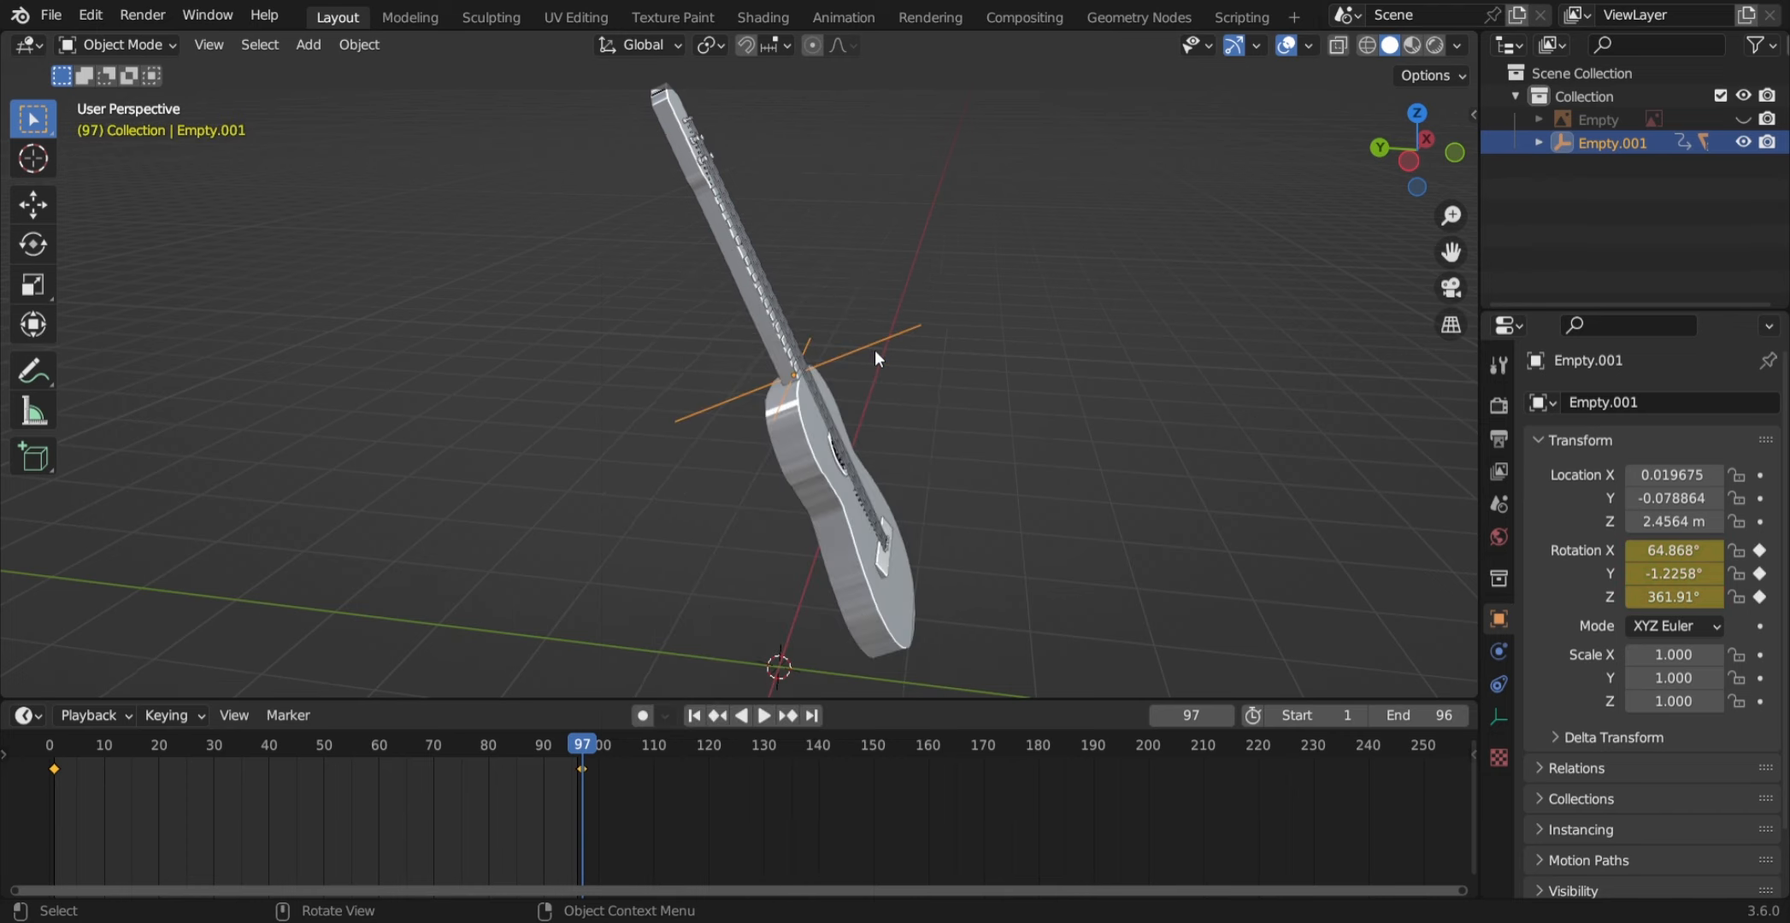
- Deselect the empty, view the guitar from several angles and play the rotation animation
scroll(995, 396, "down", 2)
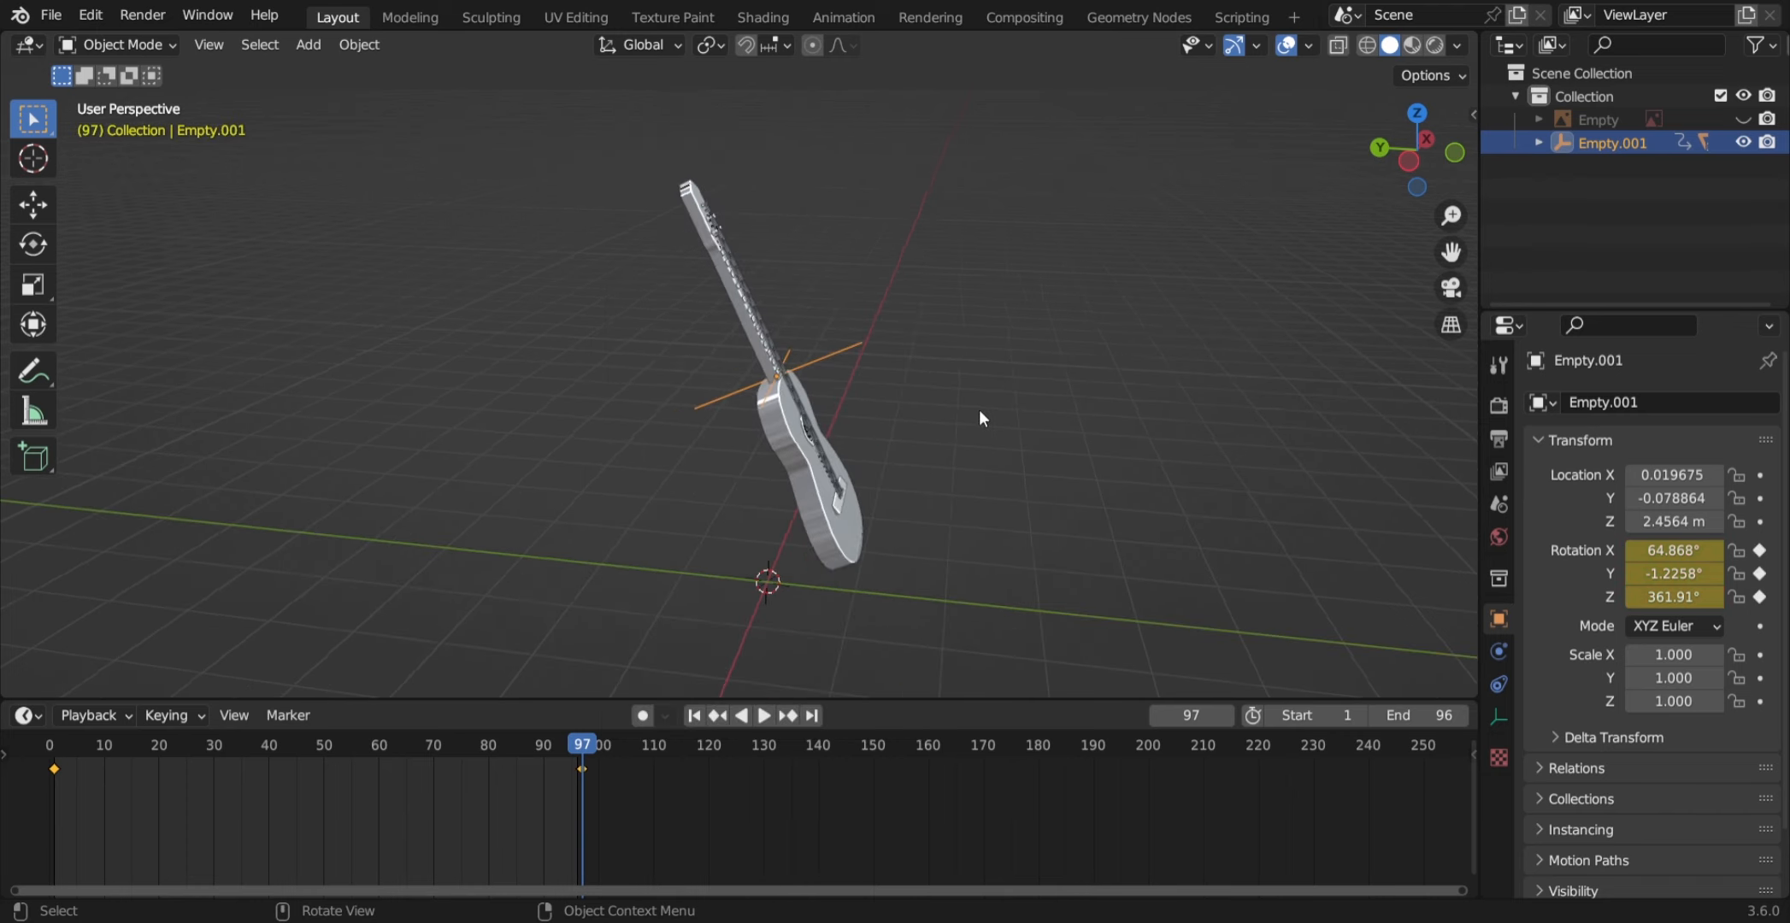
left_click(978, 410)
scroll(979, 410, "up", 3)
middle_click_drag(978, 409, 812, 371)
scroll(823, 383, "down", 2)
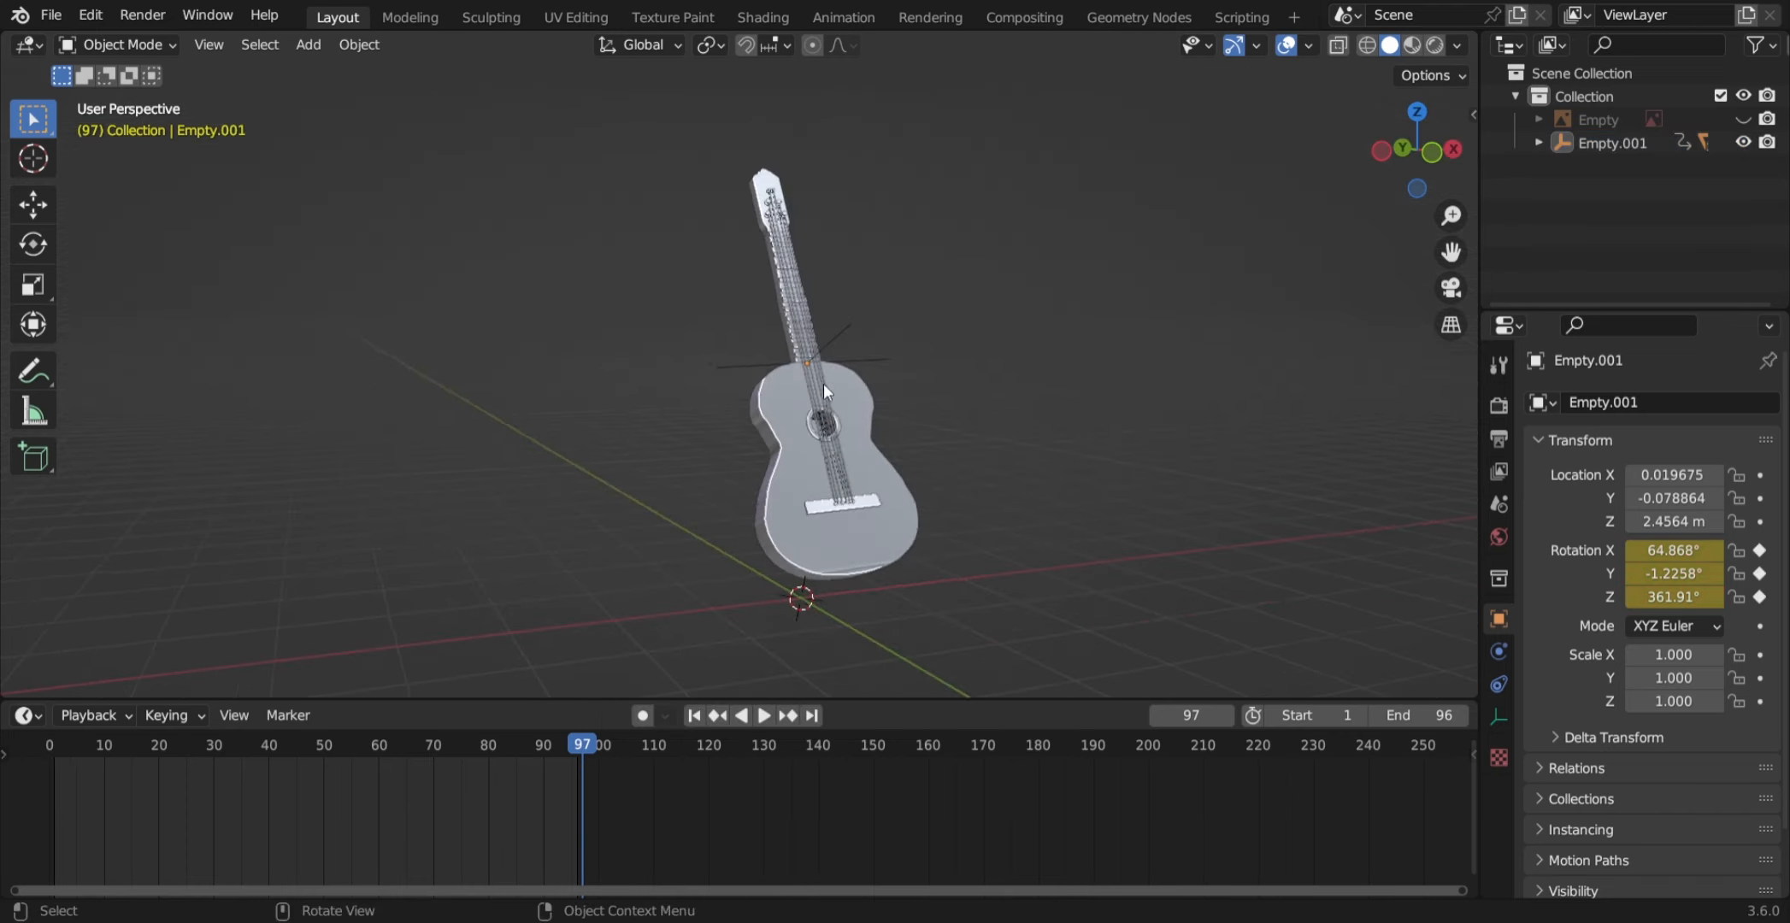
middle_click_drag(950, 435, 1082, 464)
key("space")
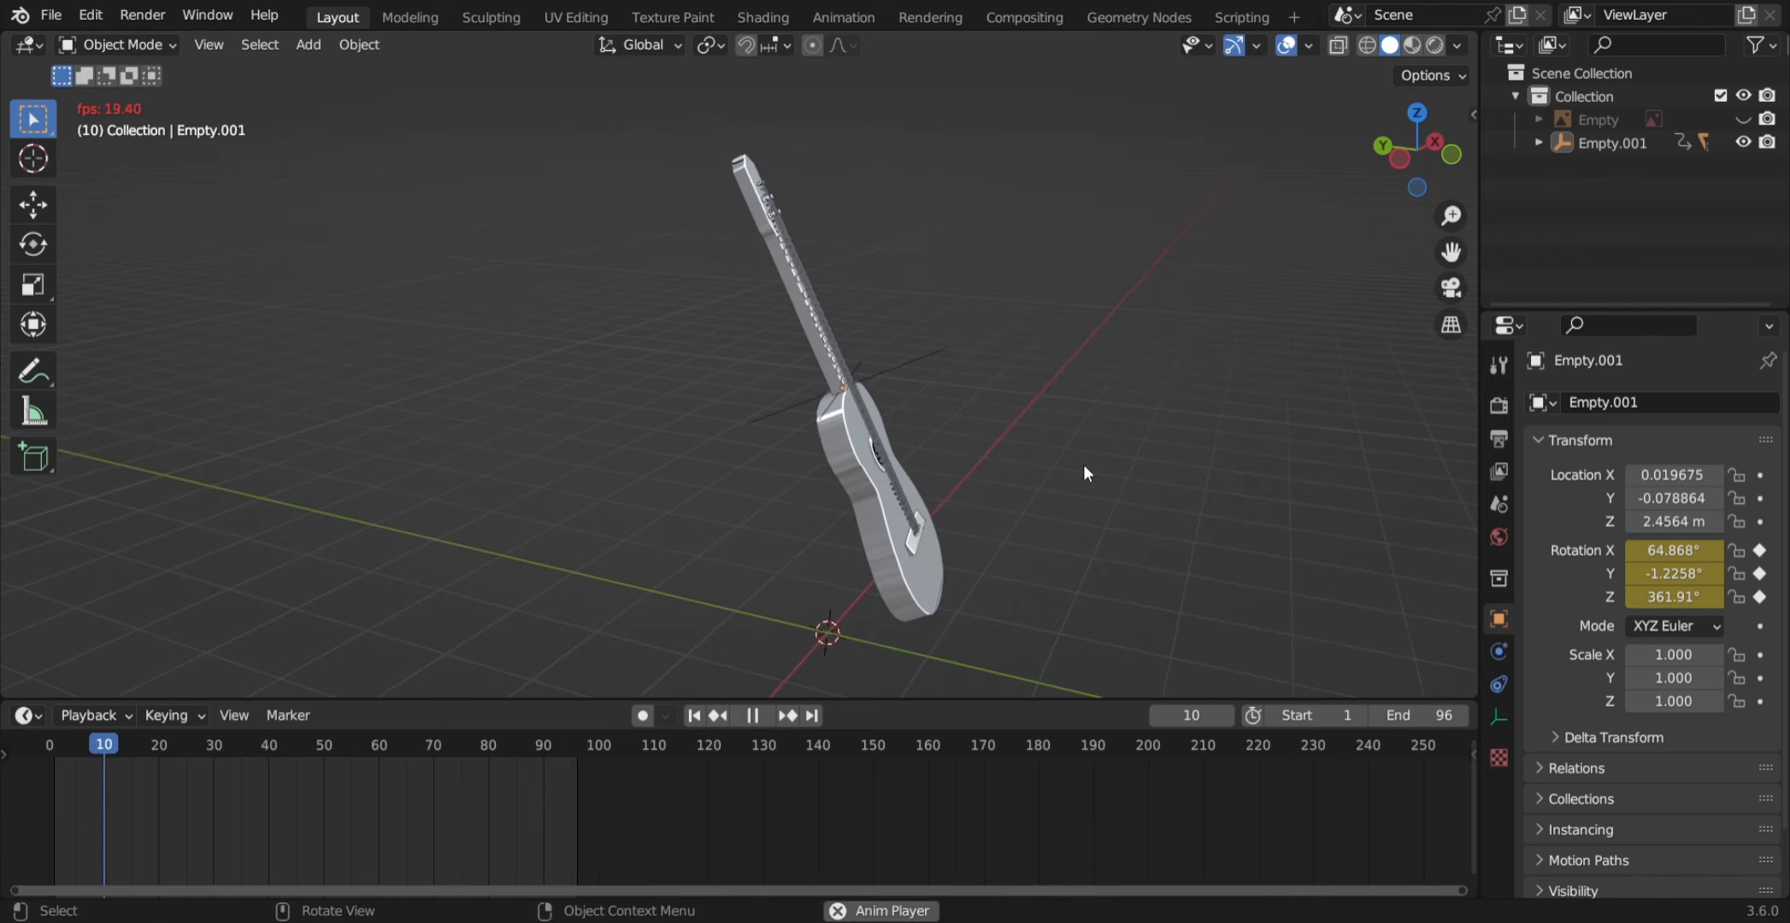
- Examine the guitar's rotation for uneven speed over the loop, pausing and replaying the animation
middle_click_drag(964, 430, 1009, 421)
scroll(1010, 421, "down", 2)
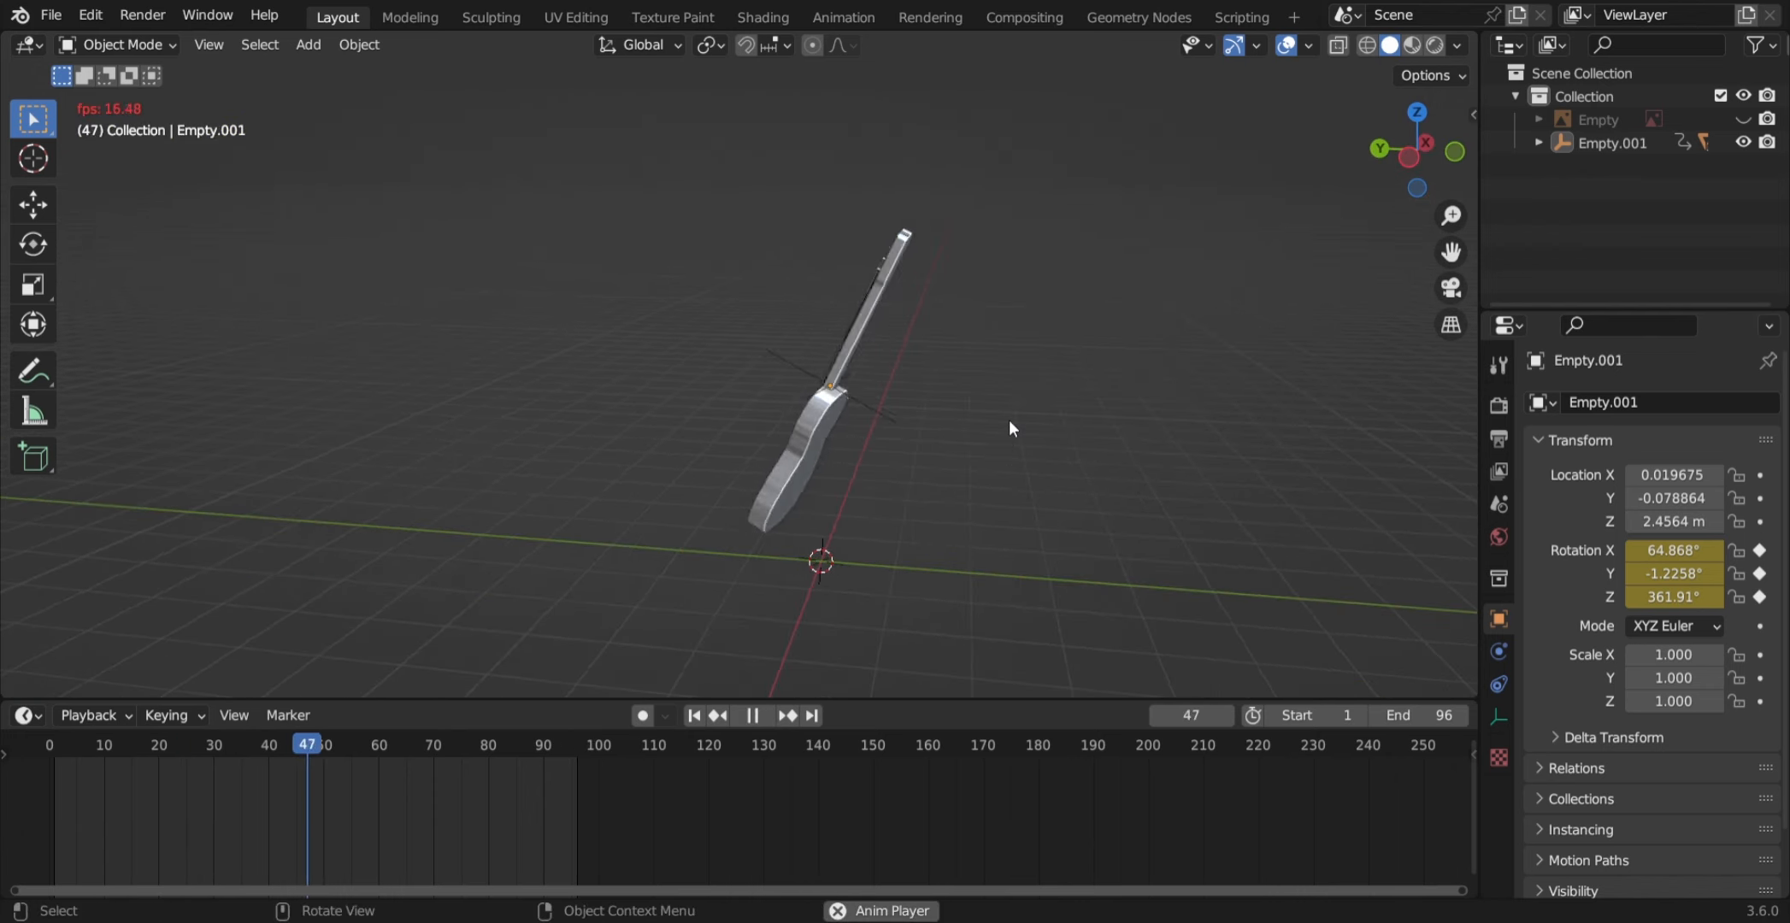
scroll(1008, 420, "up", 2)
middle_click_drag(1008, 420, 921, 399, "shift")
key("space")
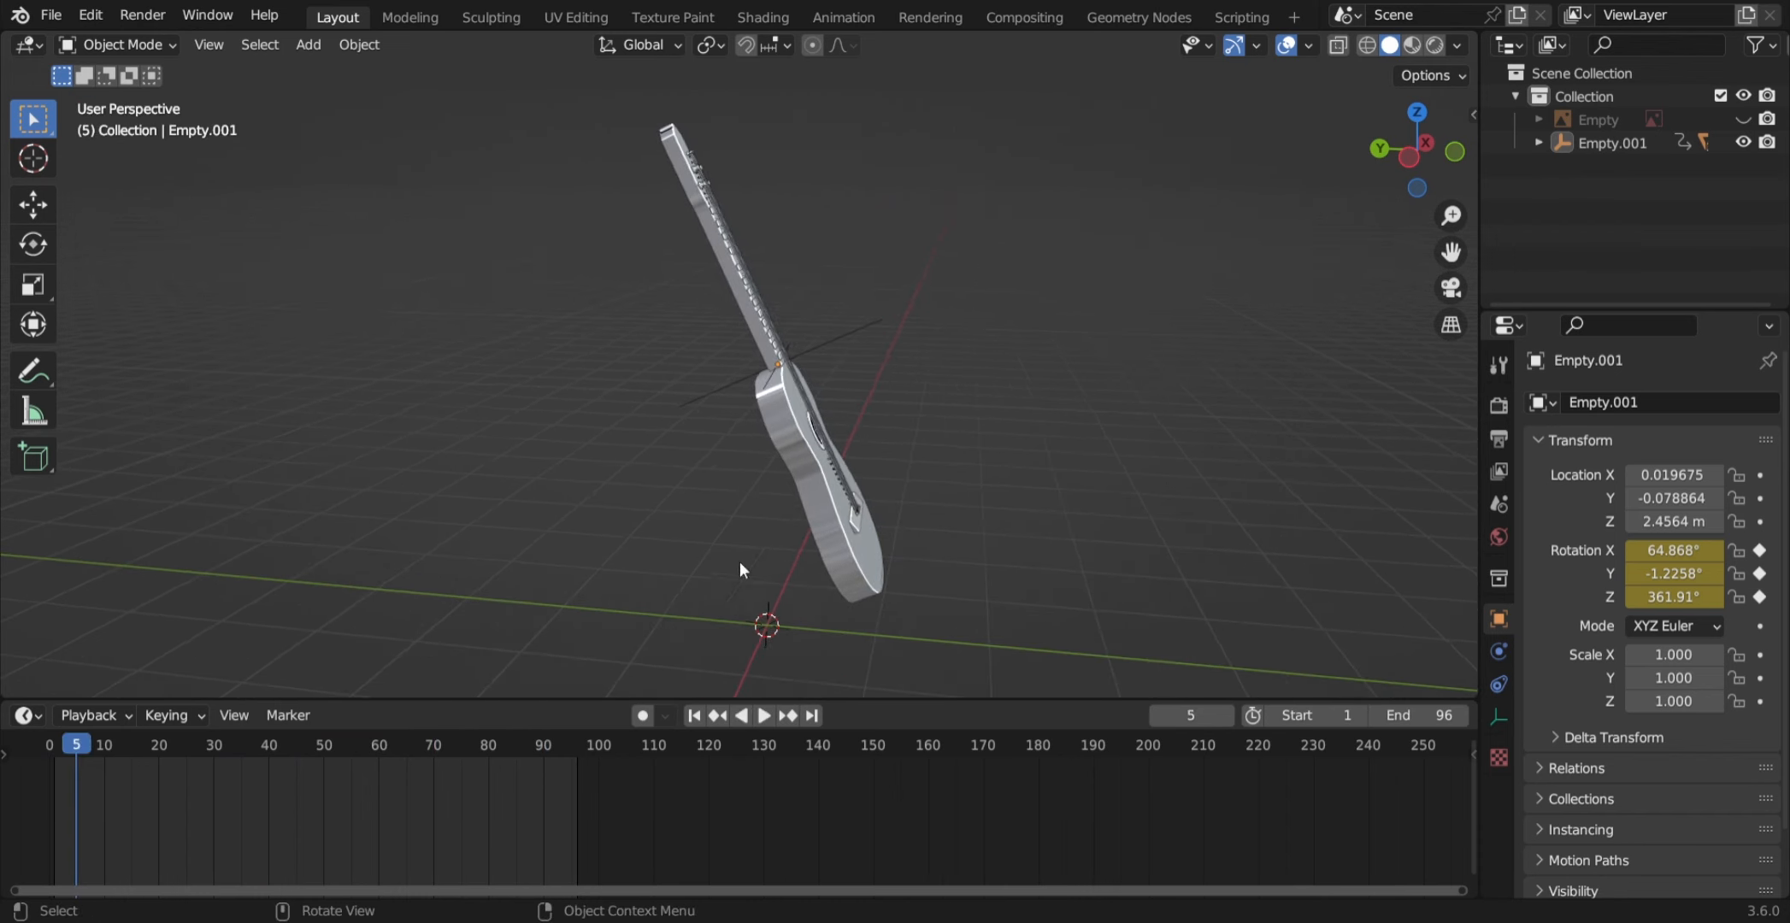
key("space")
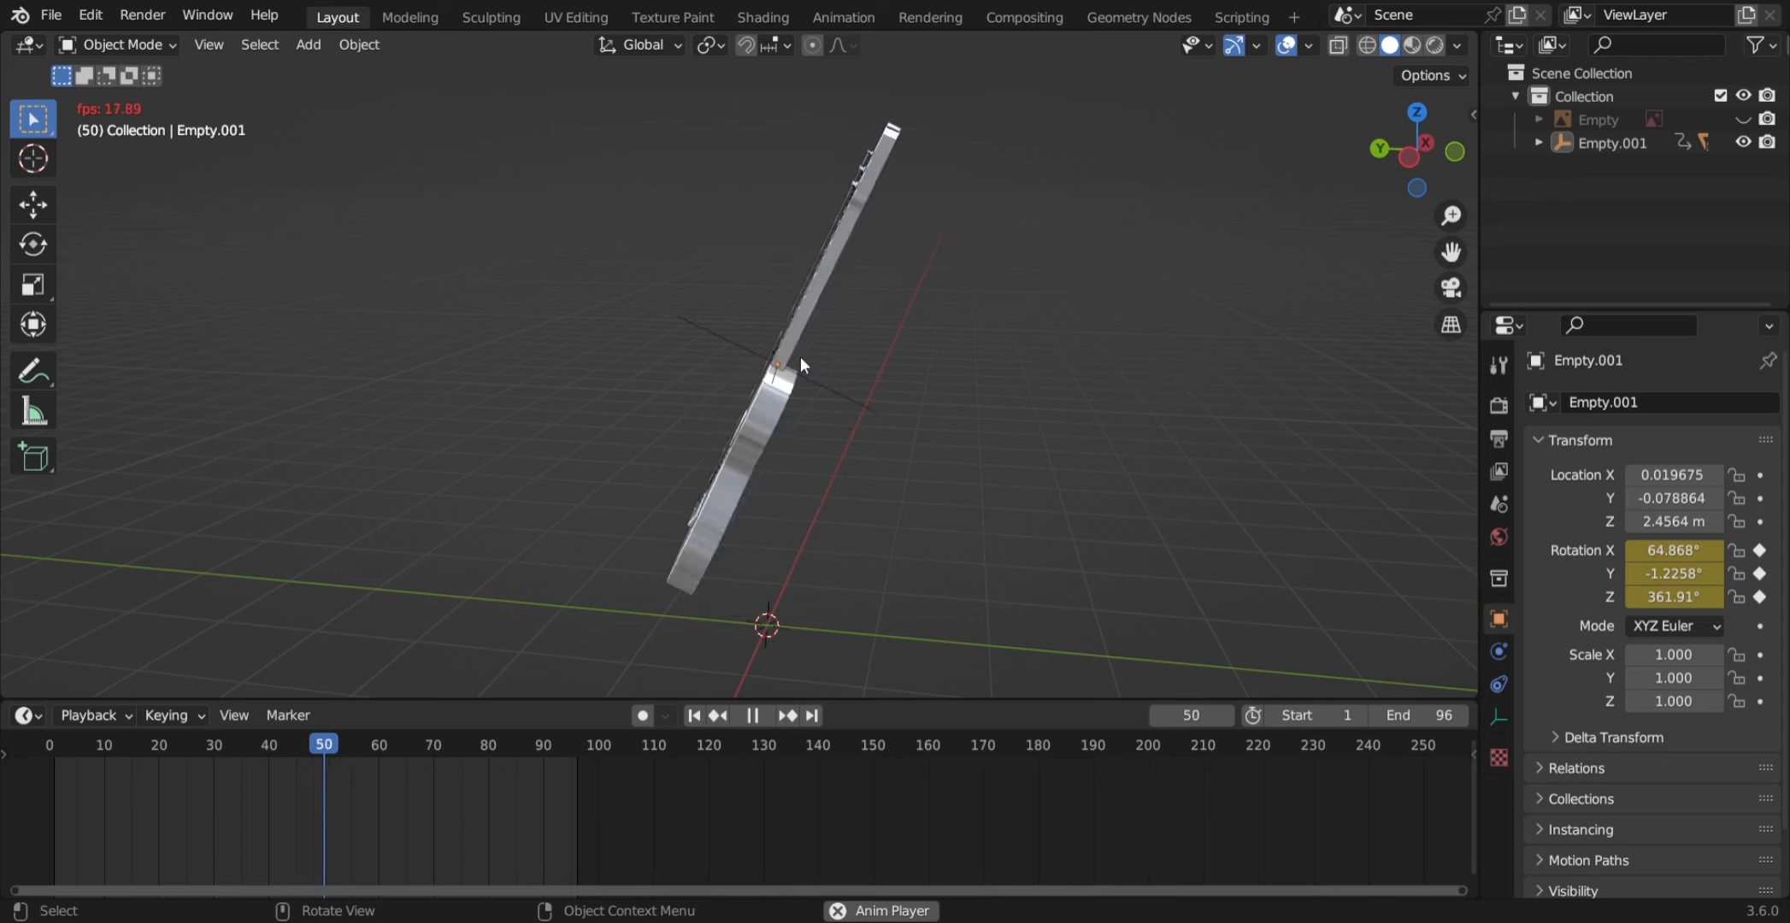
key("space")
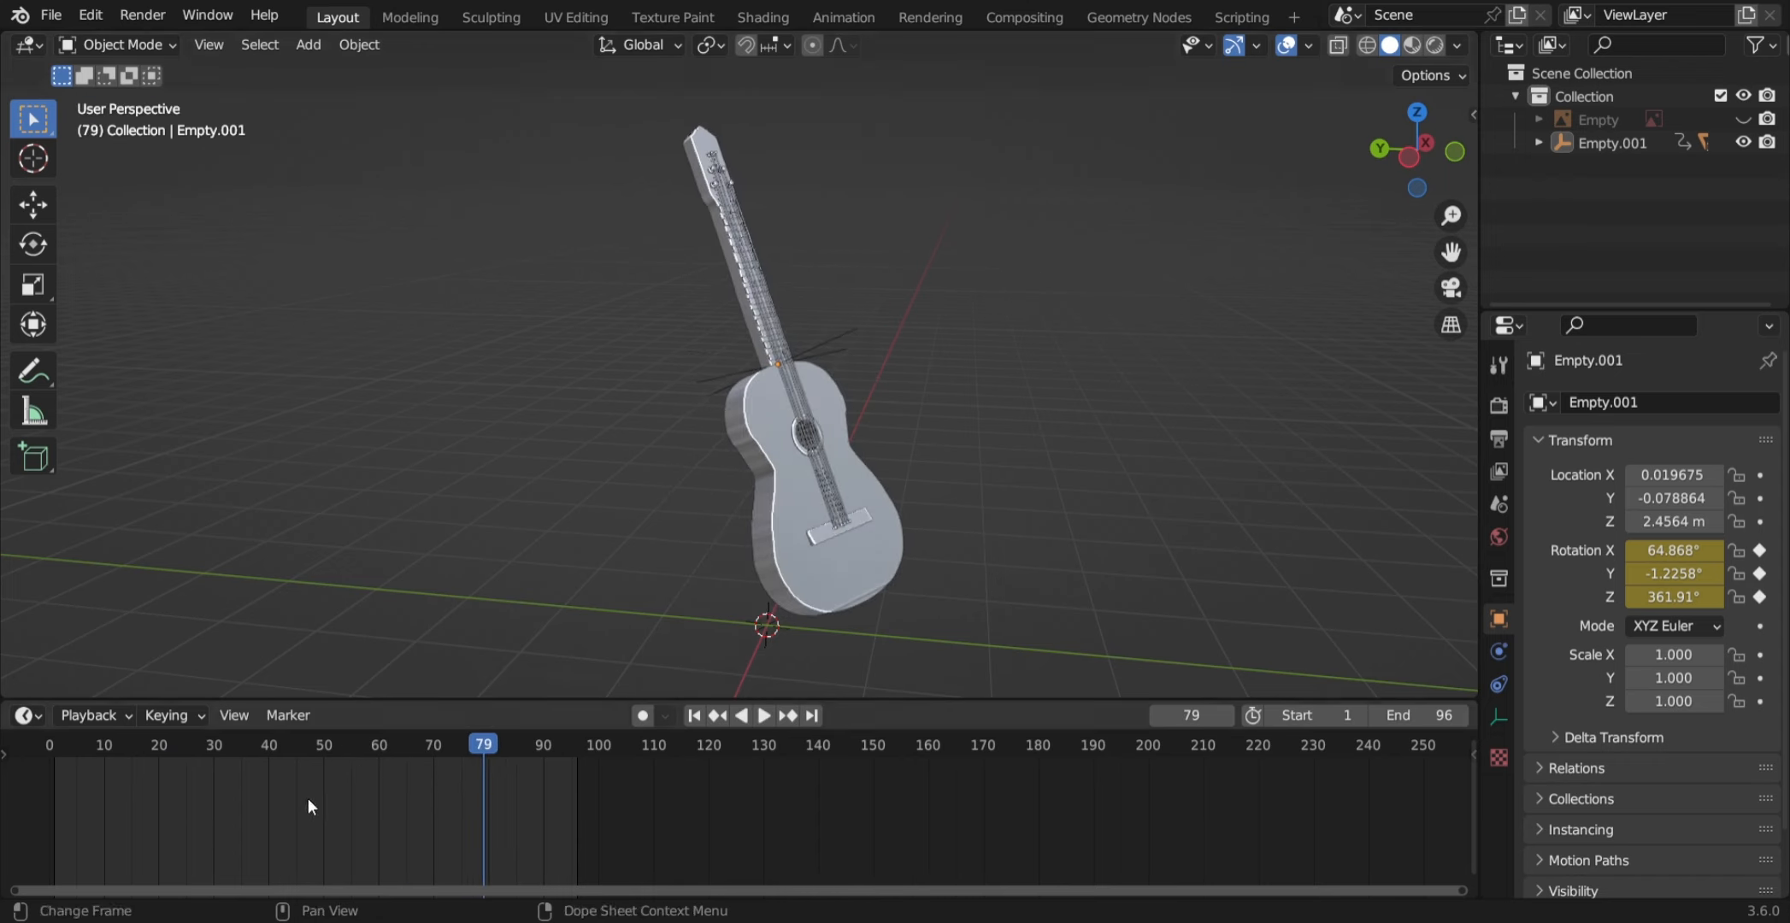
- Set the rotation keyframes' interpolation to Linear and replay the turntable animation, viewing the guitar from another angle
key("t")
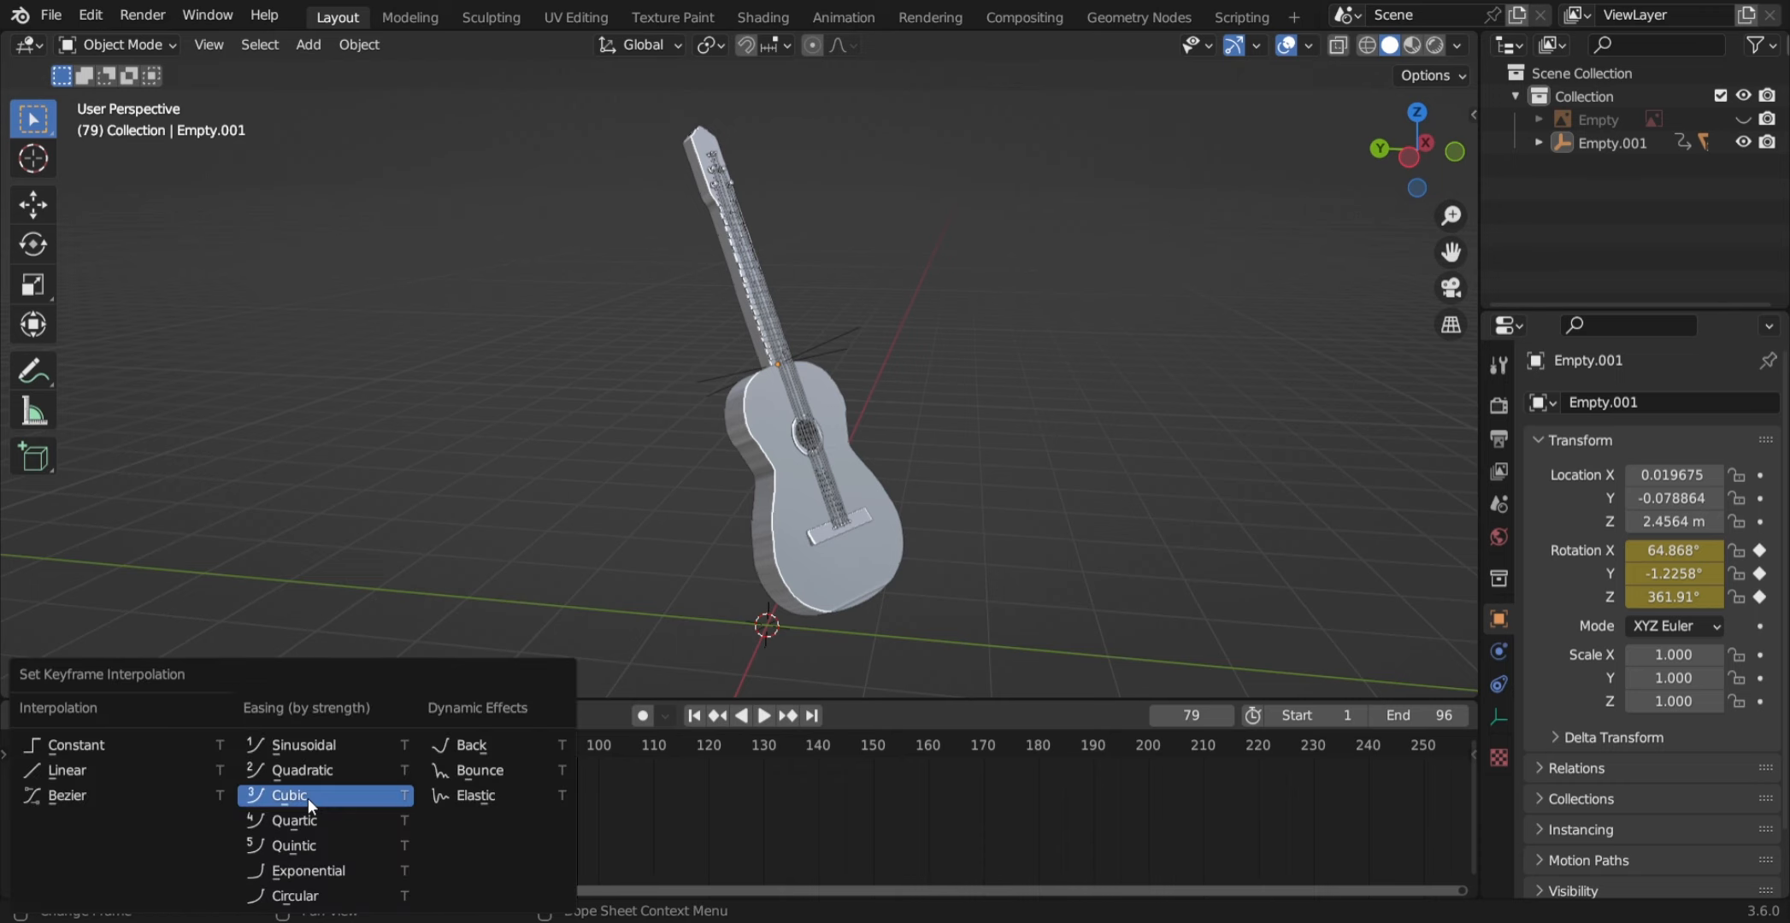
left_click(125, 769)
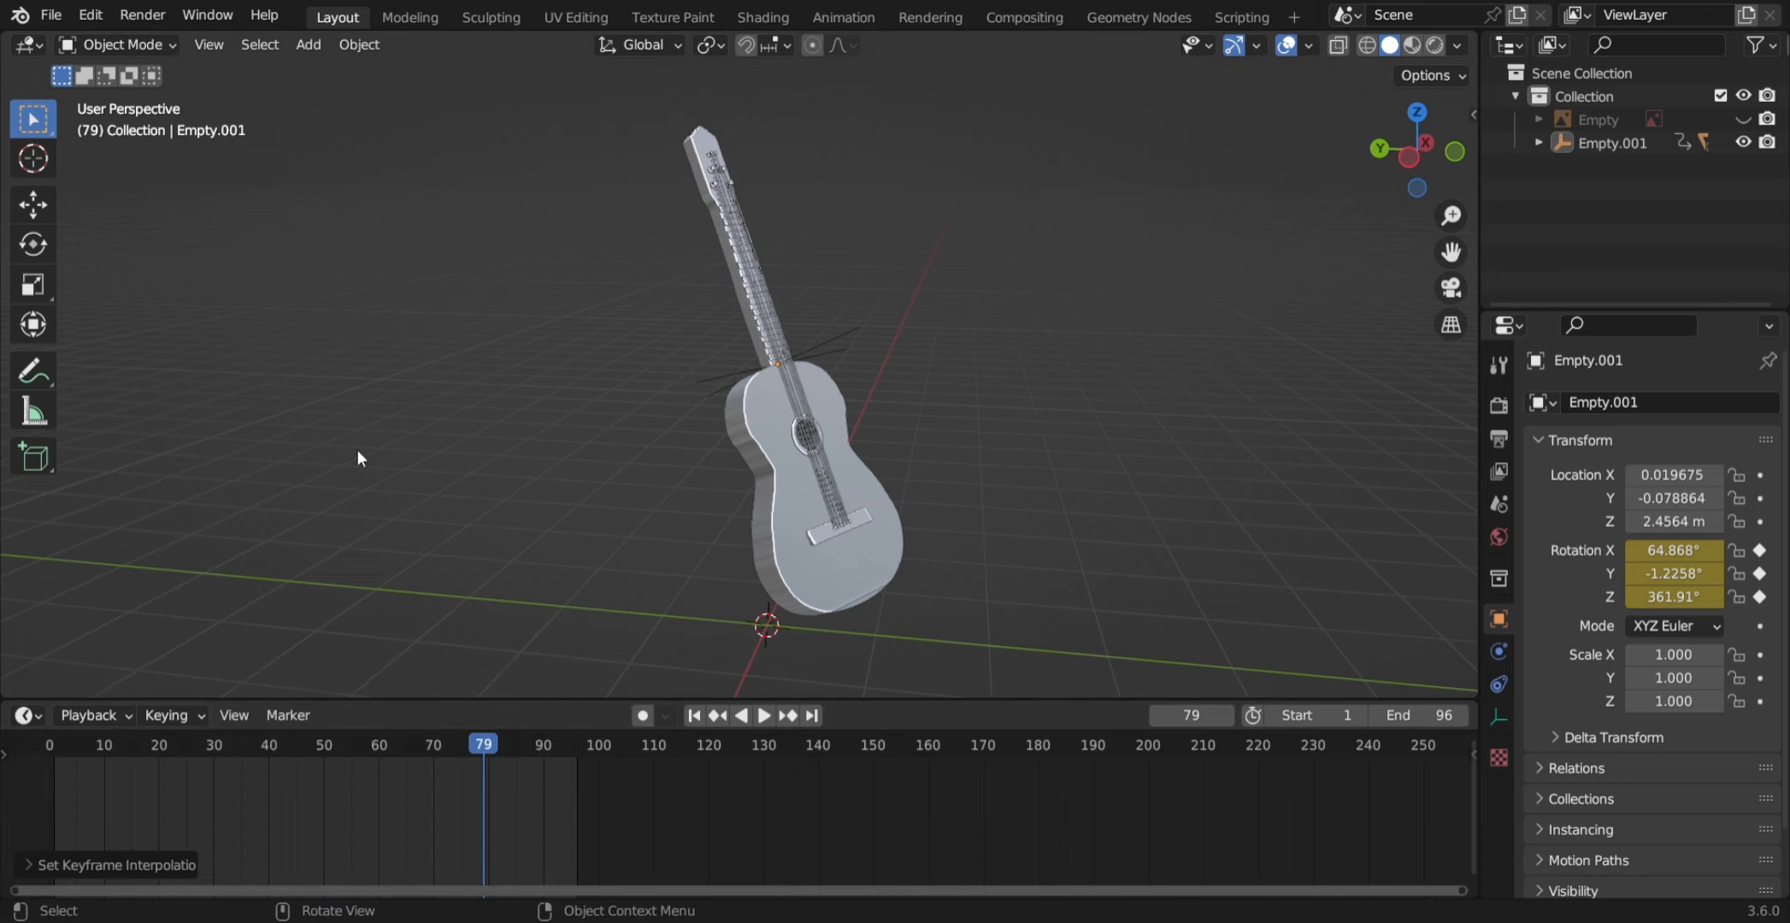
key("space")
scroll(624, 355, "down", 2)
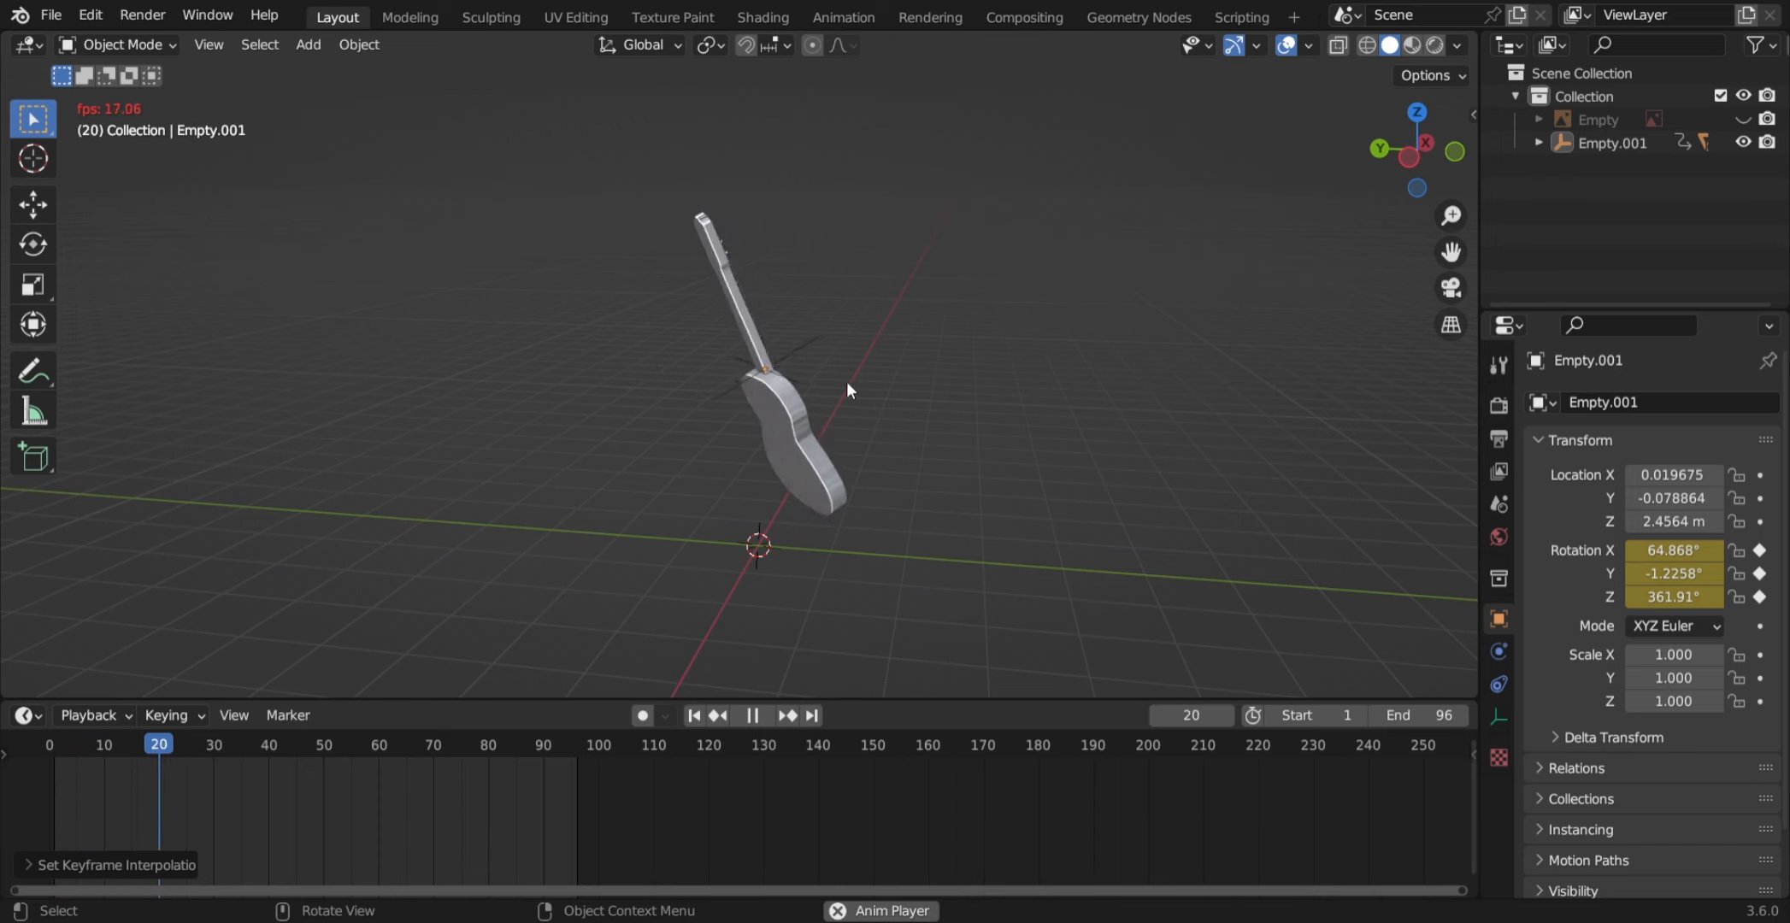
middle_click_drag(858, 394, 824, 409)
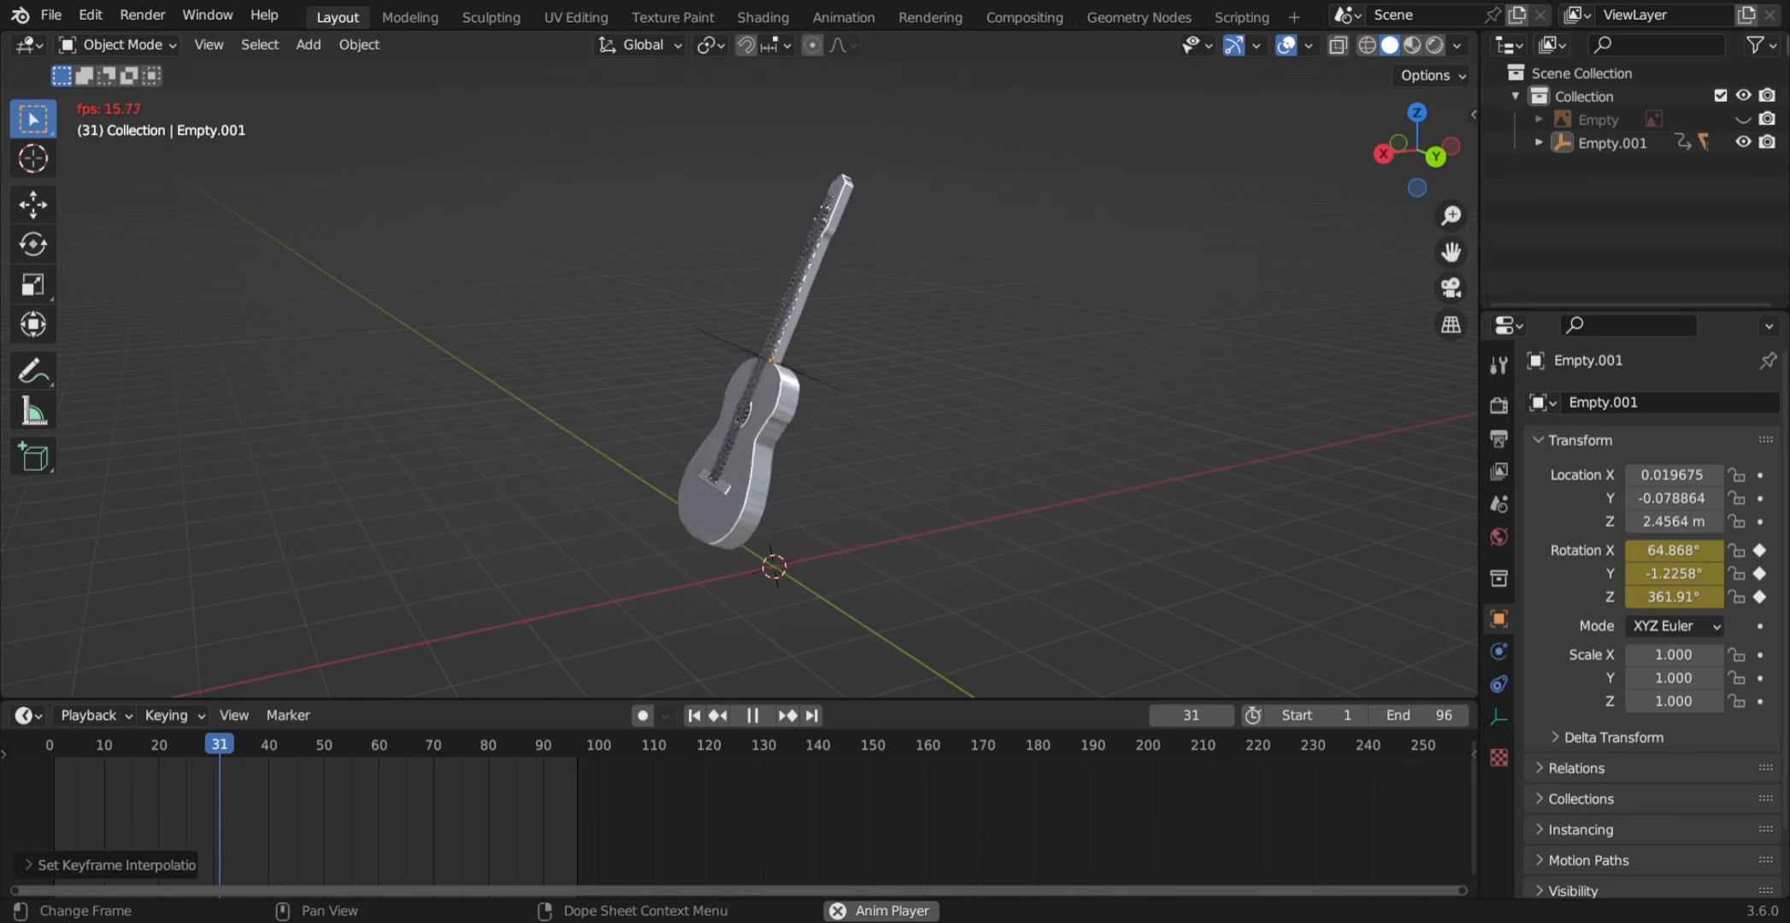